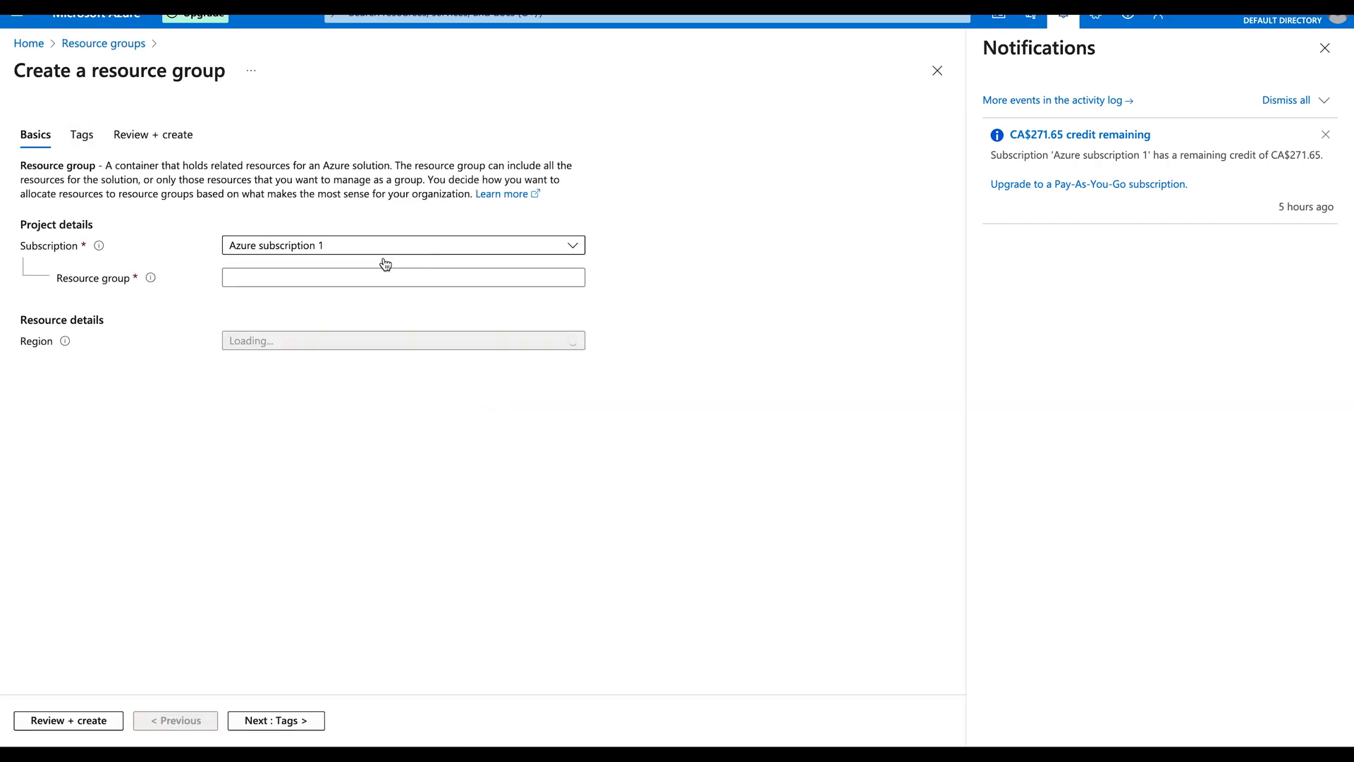
# Step: Create the osTicketDemo resource group in East US via Tags and Review + create
pyautogui.click(313, 278)
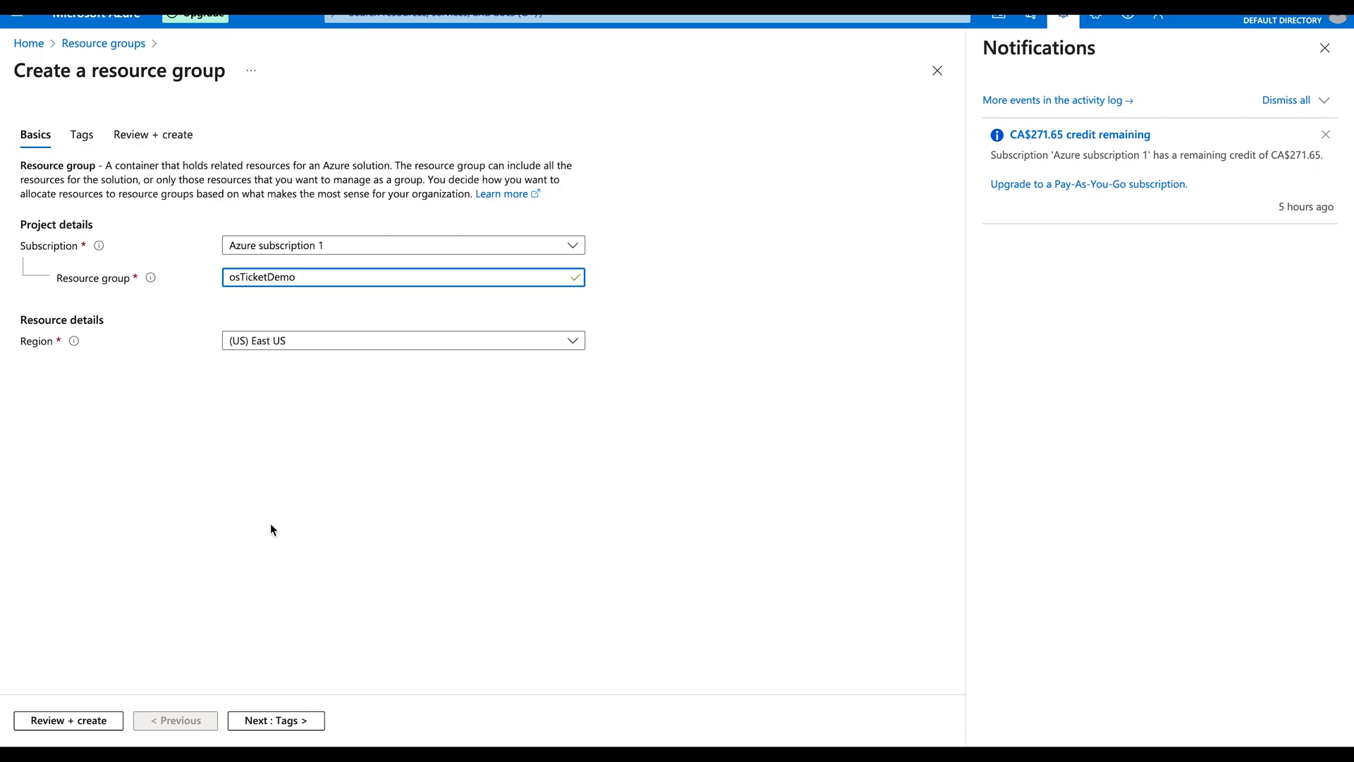
pyautogui.click(275, 720)
pyautogui.click(109, 245)
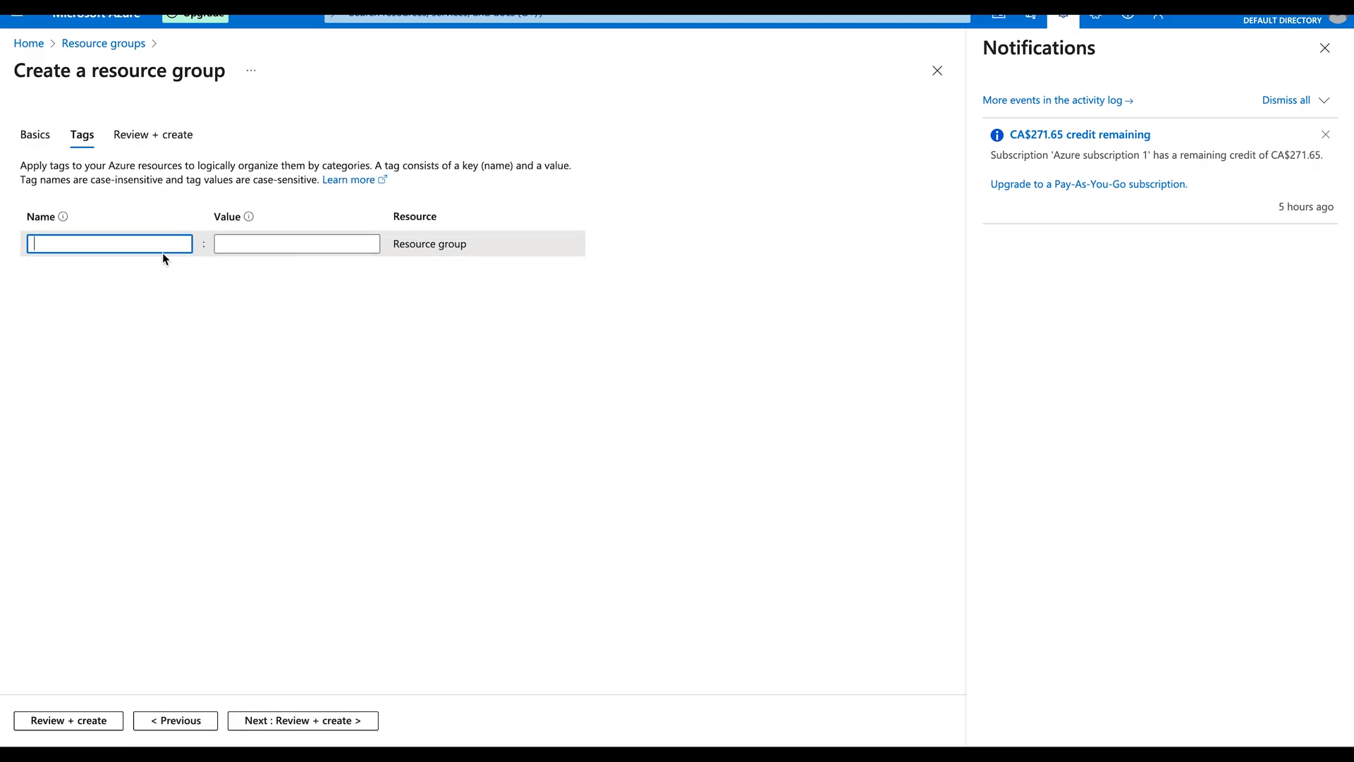
pyautogui.click(92, 720)
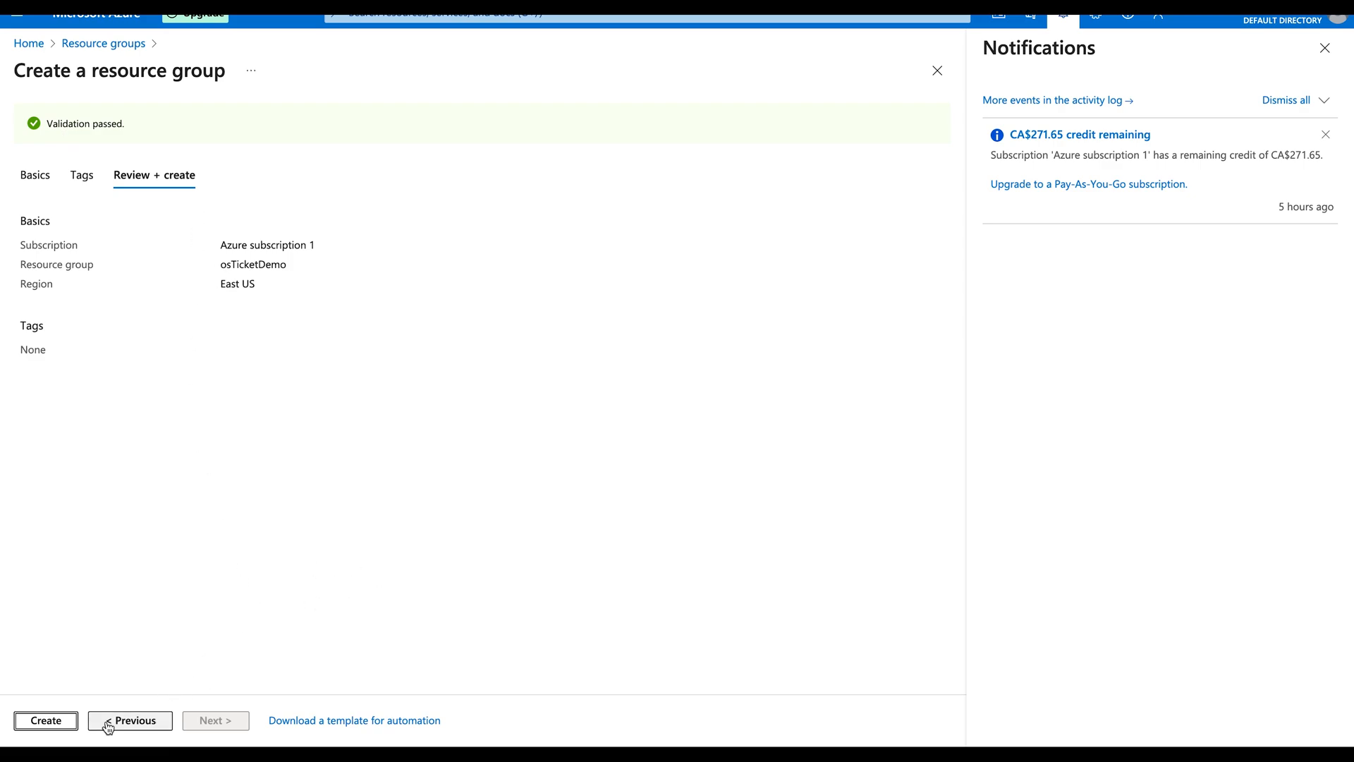
pyautogui.click(62, 727)
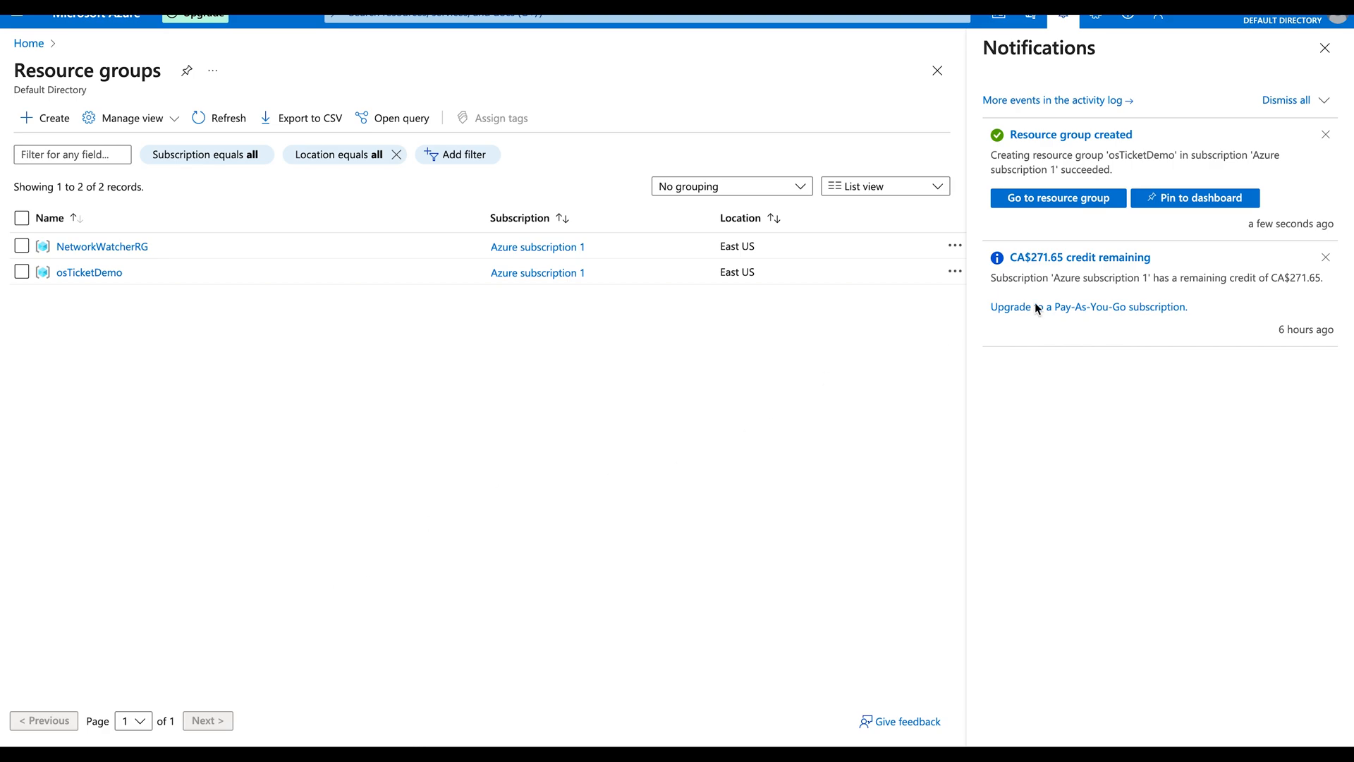
# Step: Check the osTicketDemo group, then go to the Quickstart Center's Projects and guides
pyautogui.click(1051, 201)
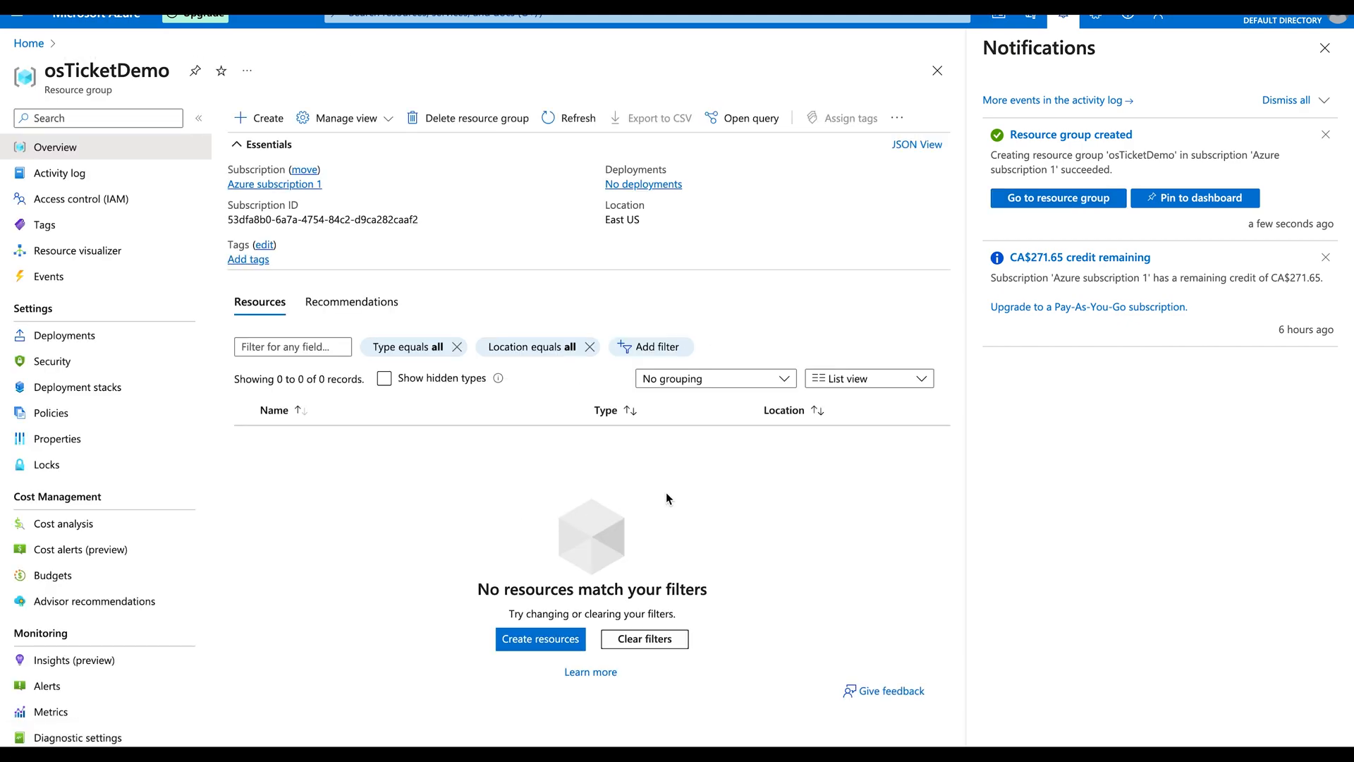
pyautogui.click(1324, 47)
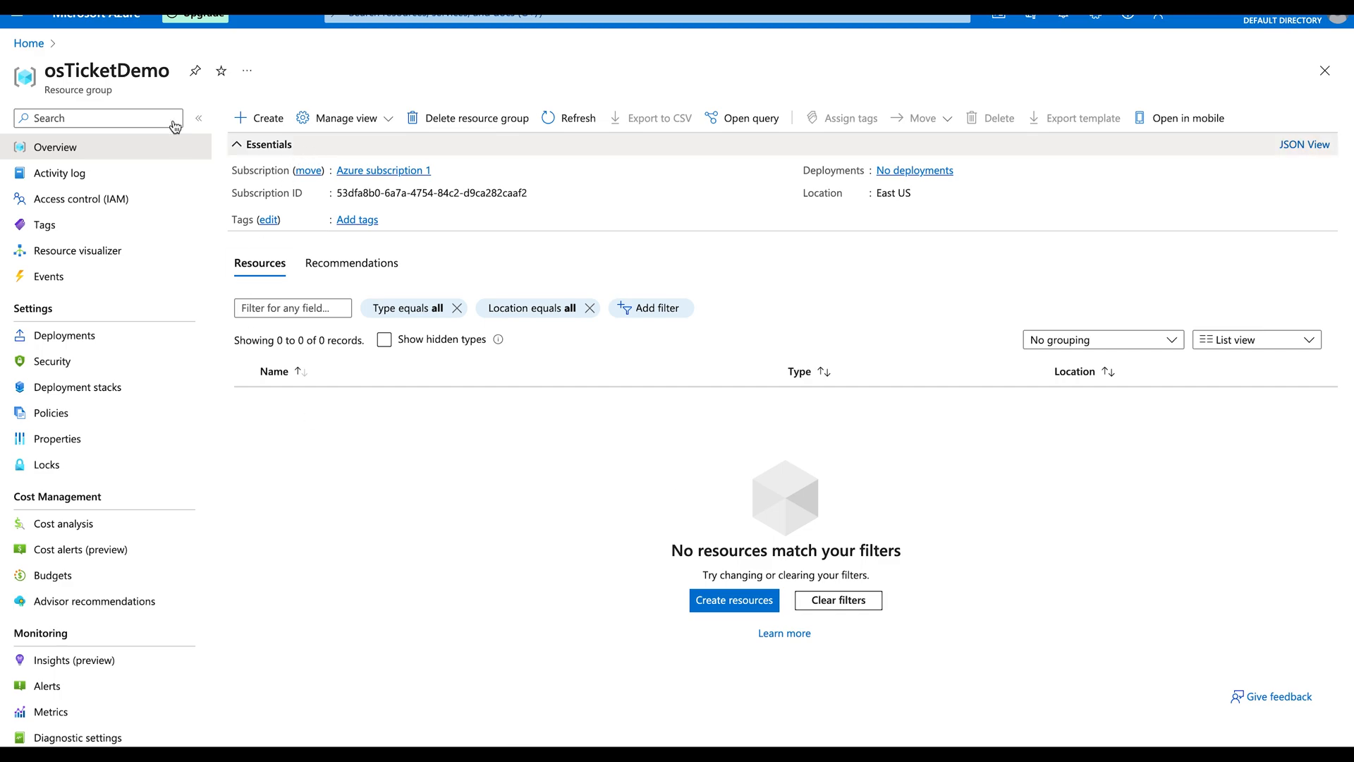
pyautogui.click(25, 46)
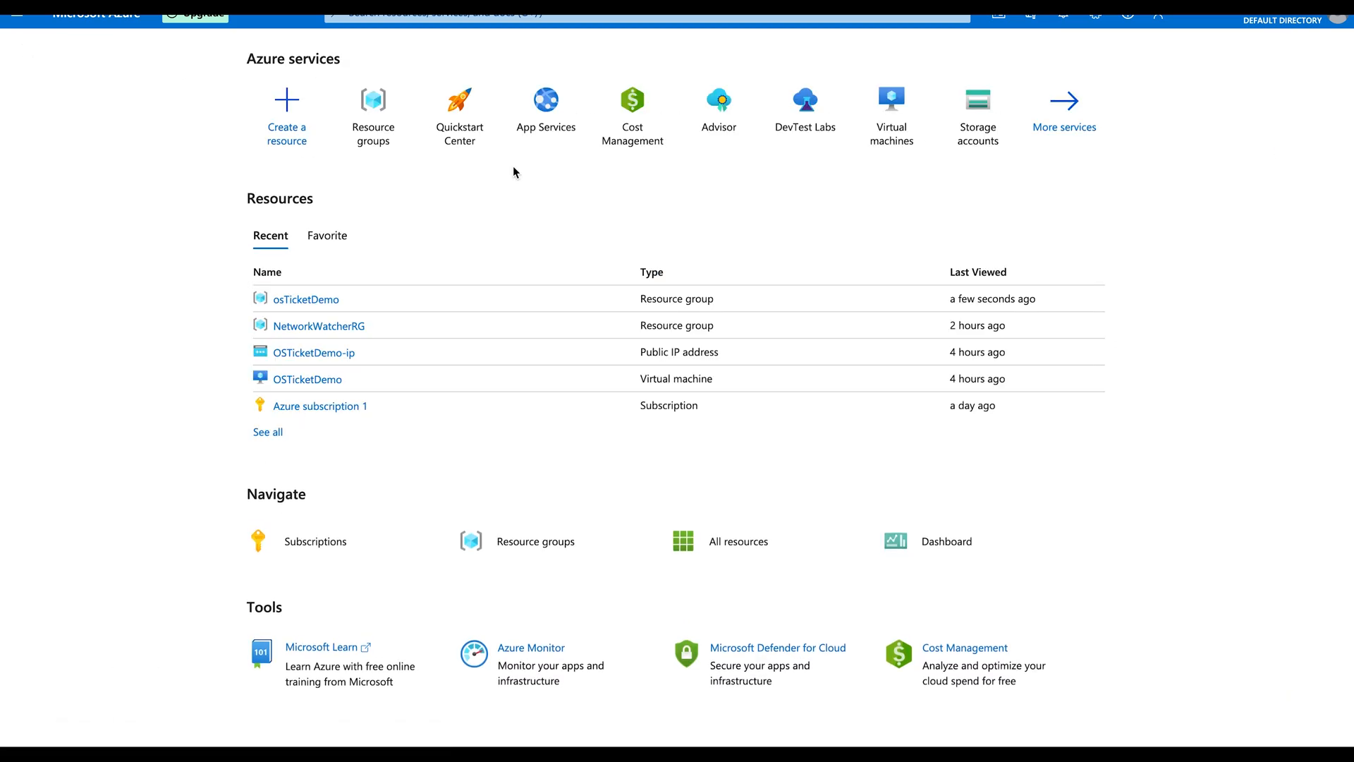
pyautogui.click(285, 106)
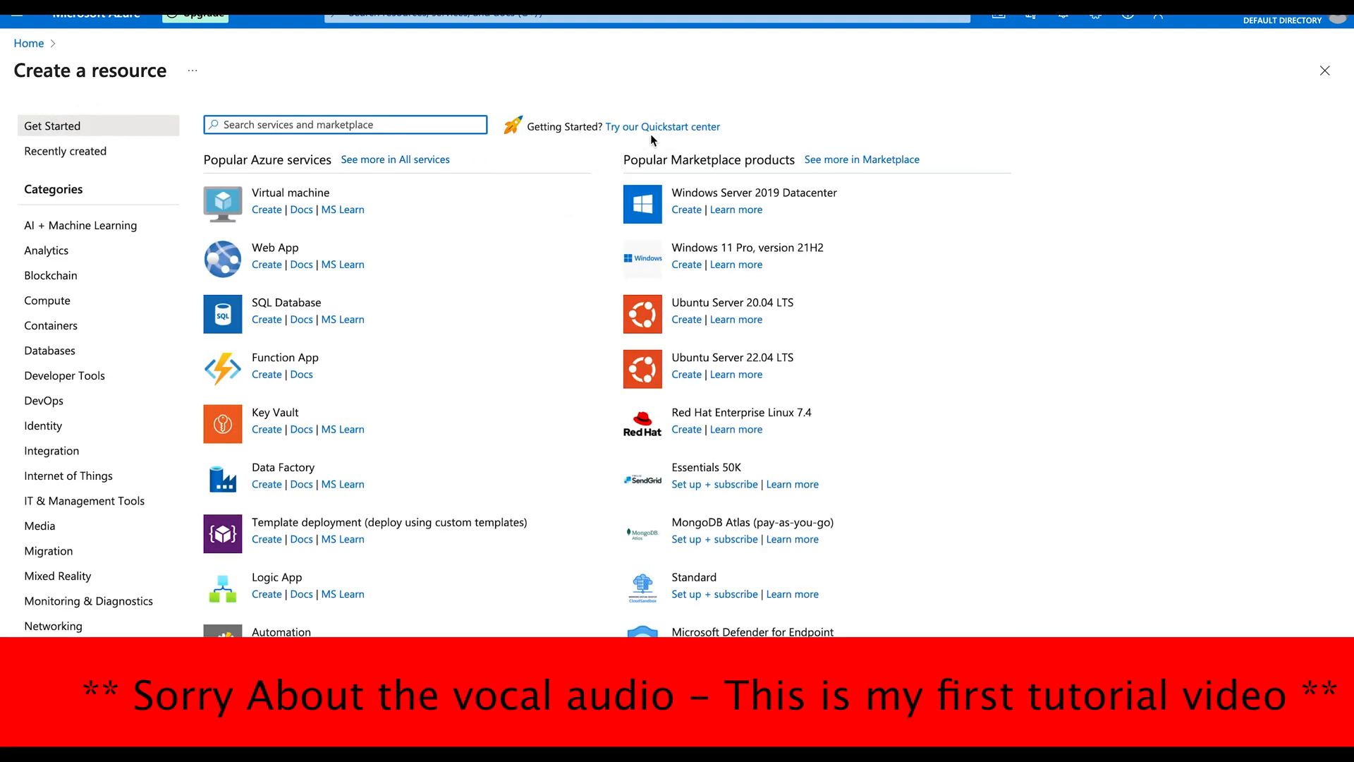
pyautogui.click(682, 129)
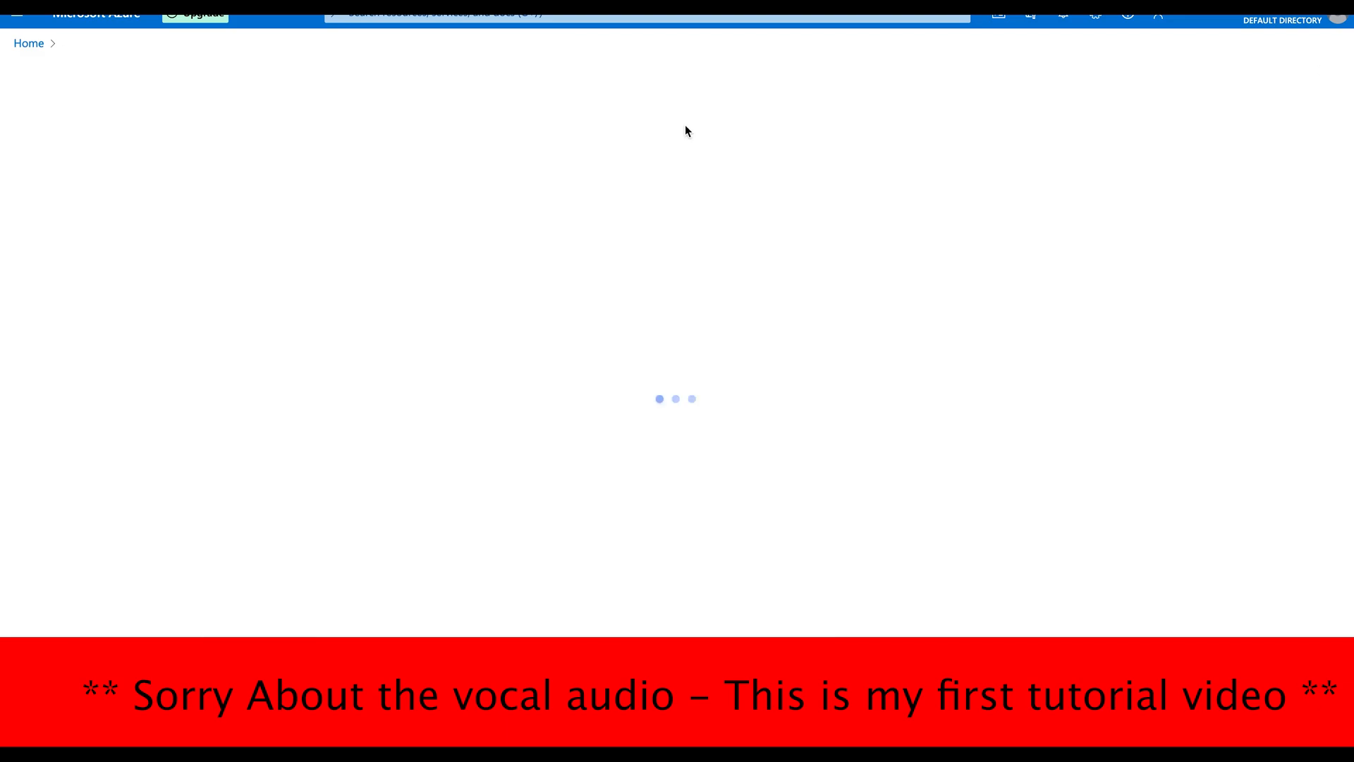
pyautogui.click(161, 138)
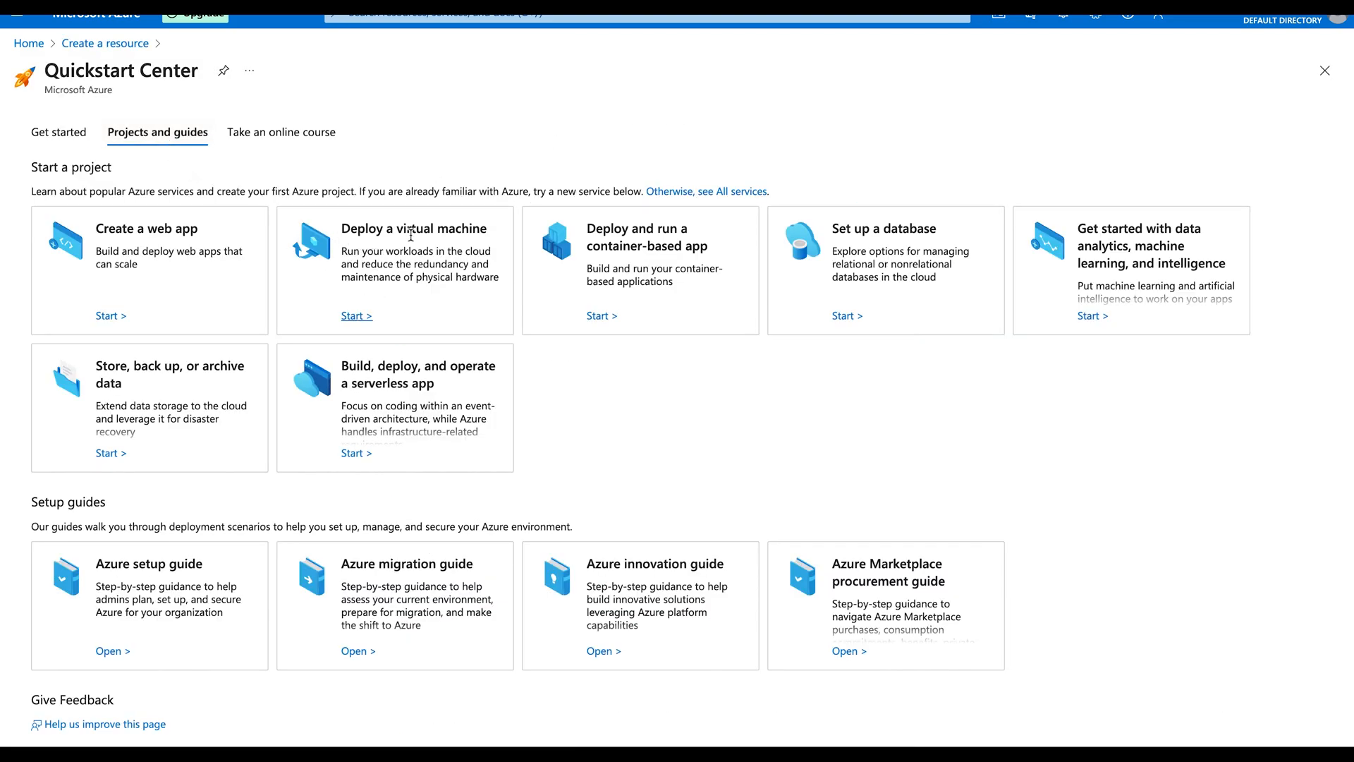
# Step: Start a Windows VM in resource group osTicketDemo and name it osTicketDemo
pyautogui.click(356, 316)
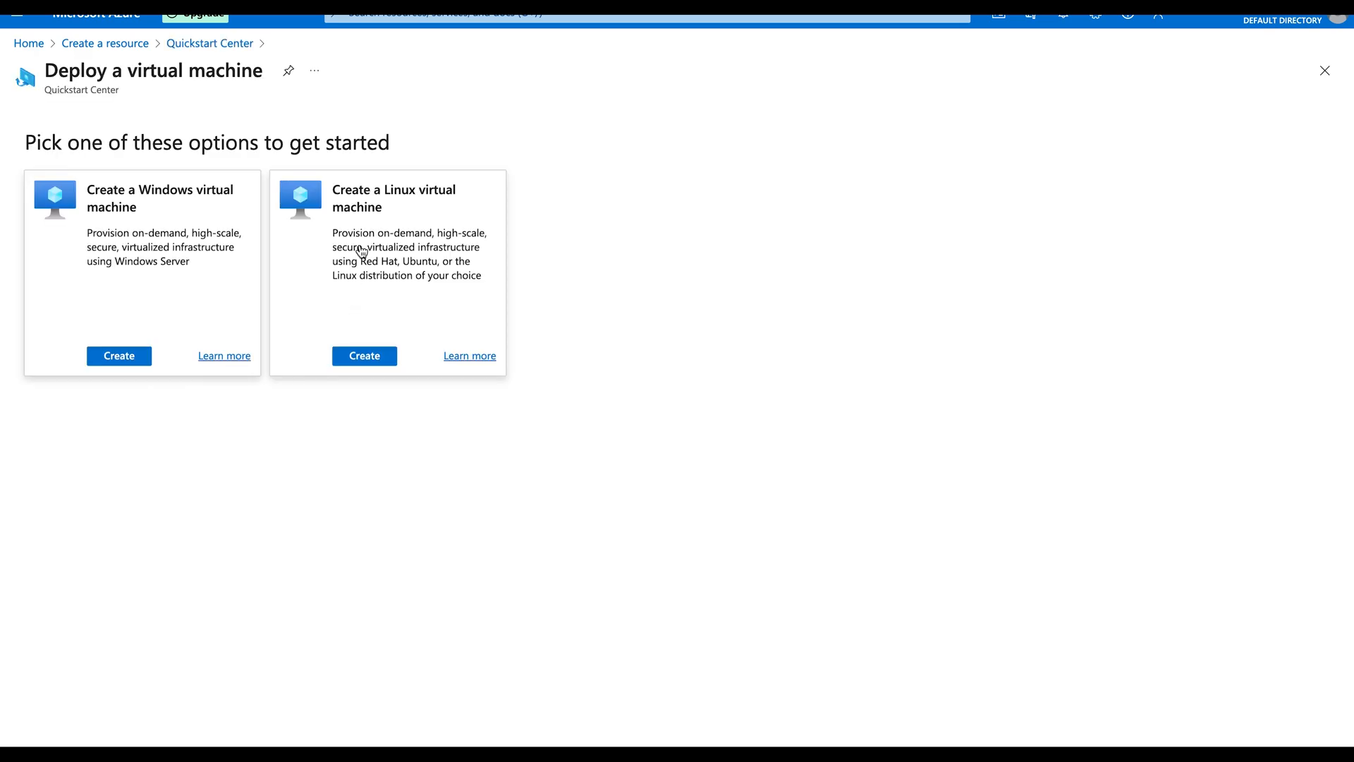
pyautogui.click(120, 357)
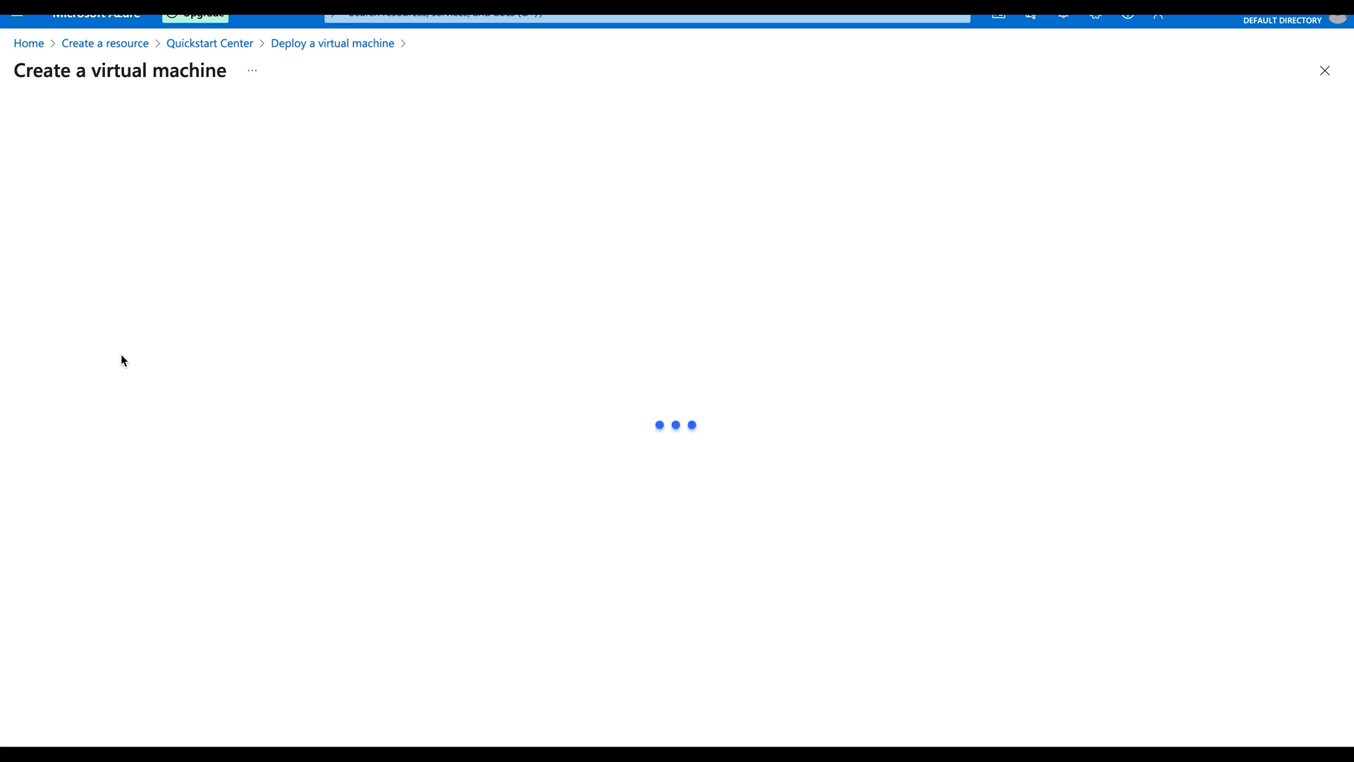
pyautogui.scroll(-2, 356, 268)
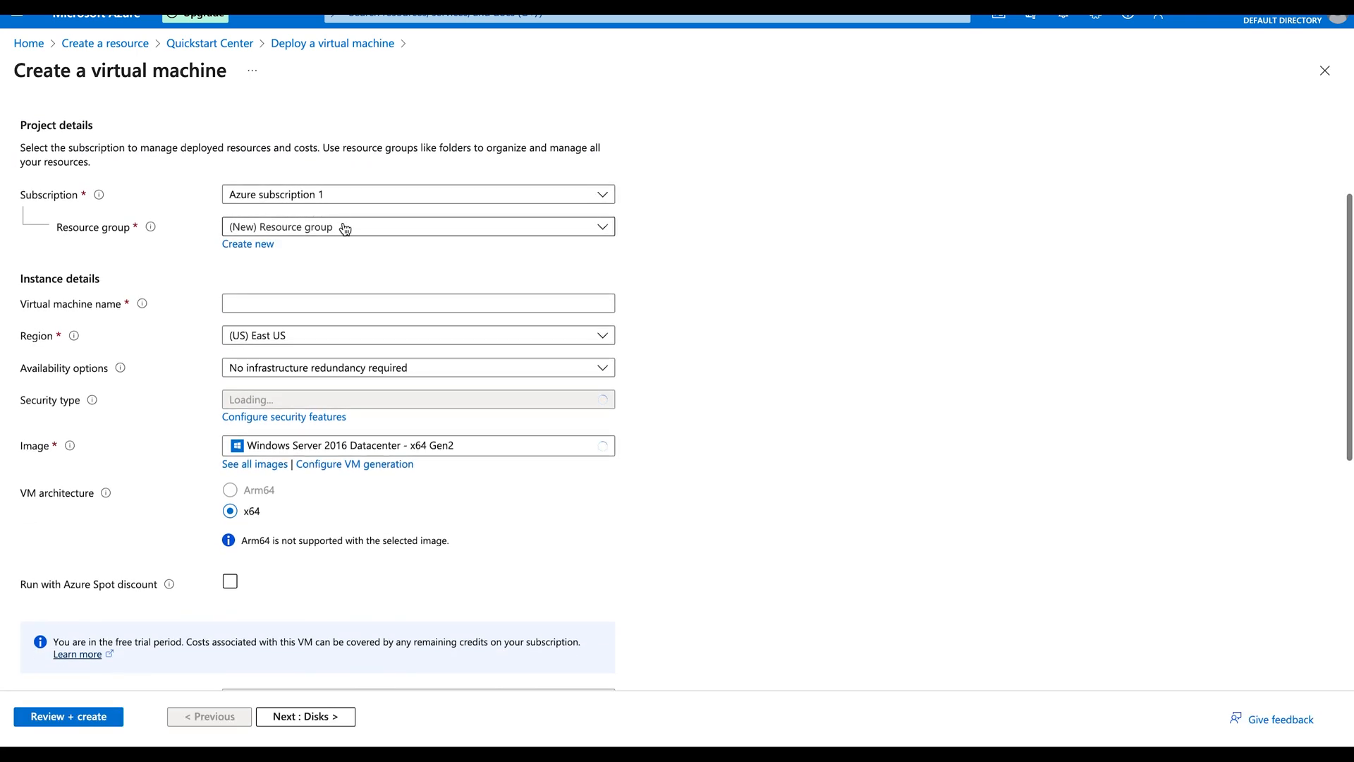
pyautogui.click(345, 232)
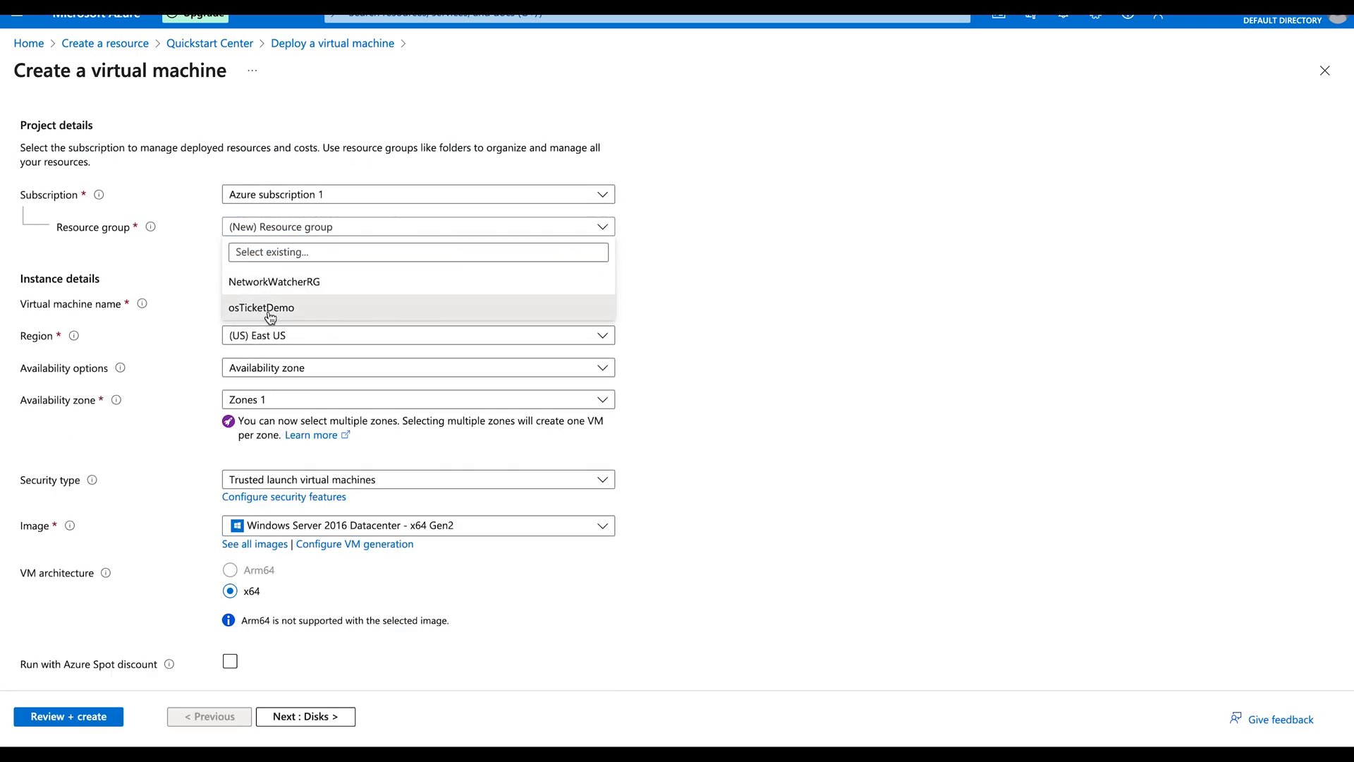
pyautogui.click(296, 309)
pyautogui.scroll(-2, 317, 272)
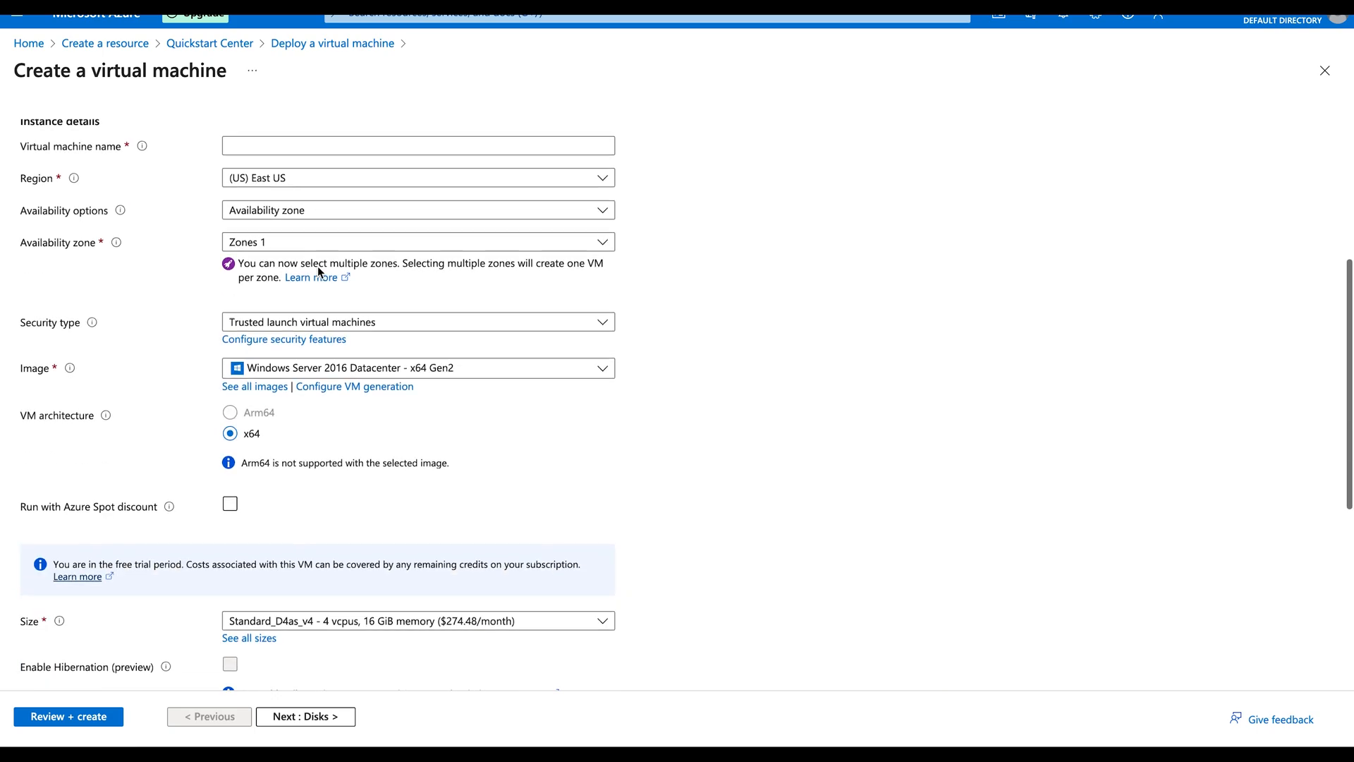
pyautogui.click(295, 180)
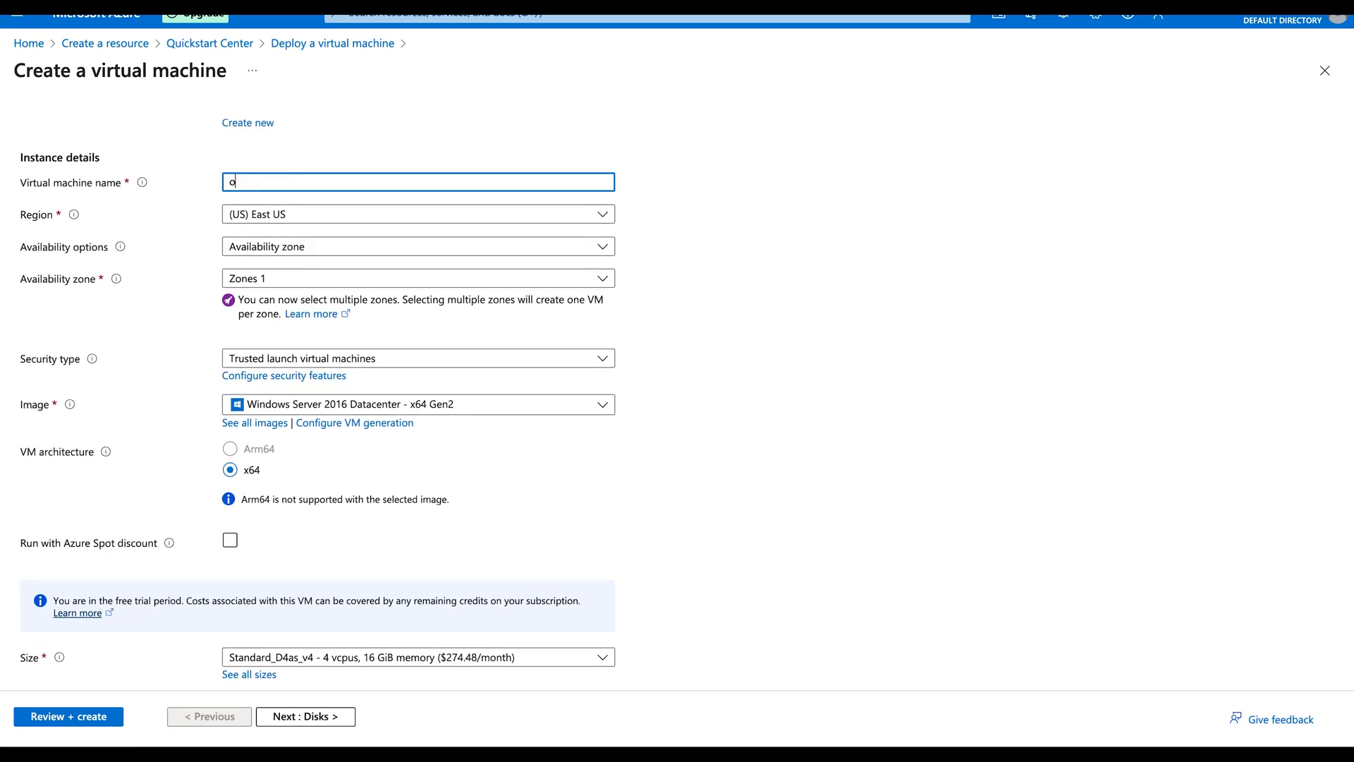
pyautogui.write('osTicketDemo')
# Step: Set availability to no infrastructure redundancy and security type to Standard
pyautogui.scroll(-1, 310, 191)
pyautogui.click(333, 187)
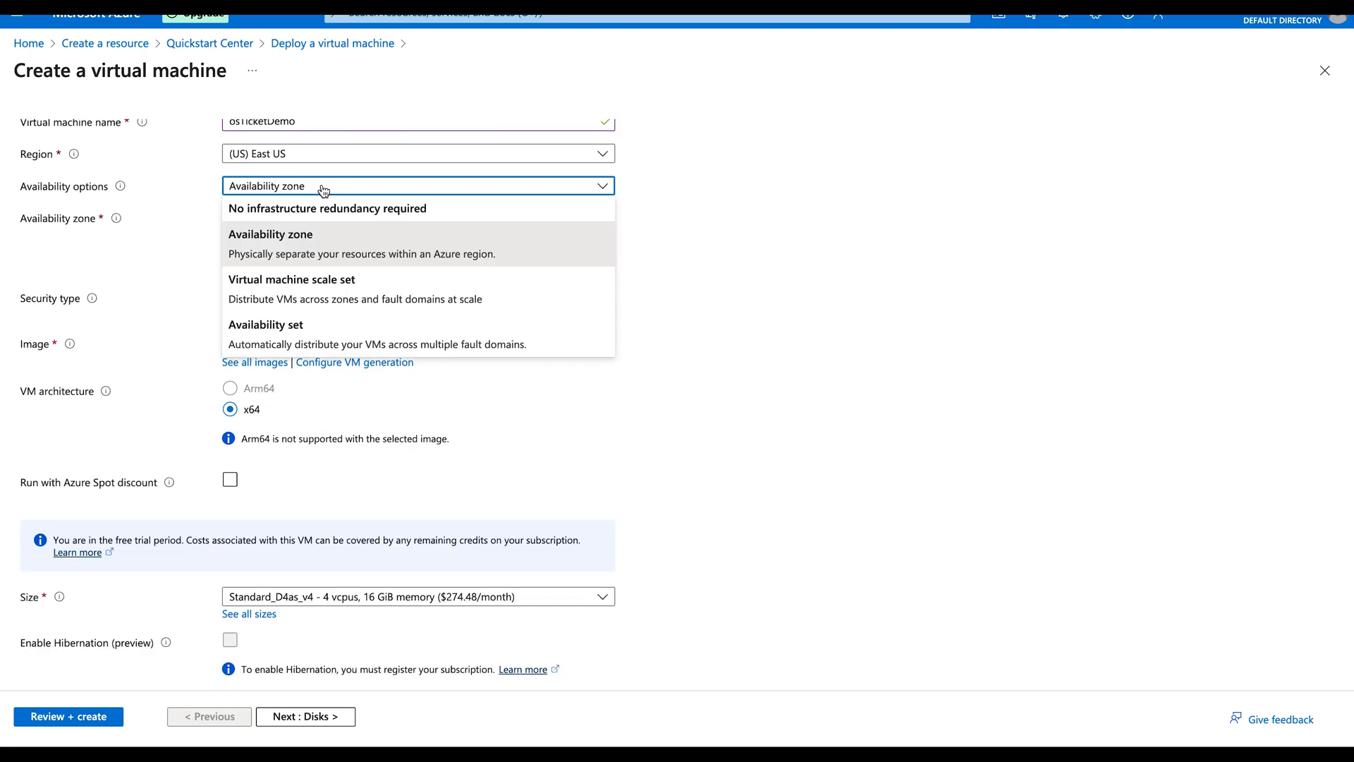
pyautogui.click(272, 211)
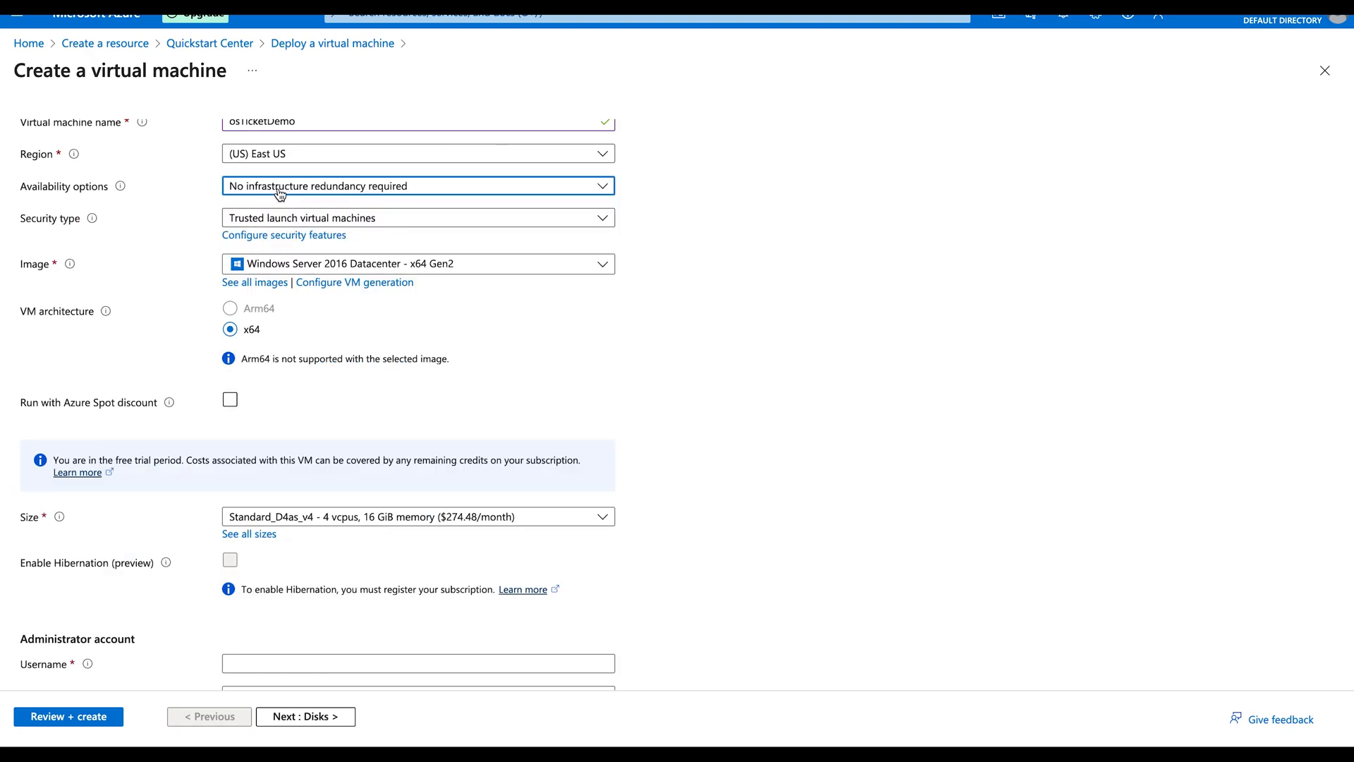
pyautogui.click(278, 189)
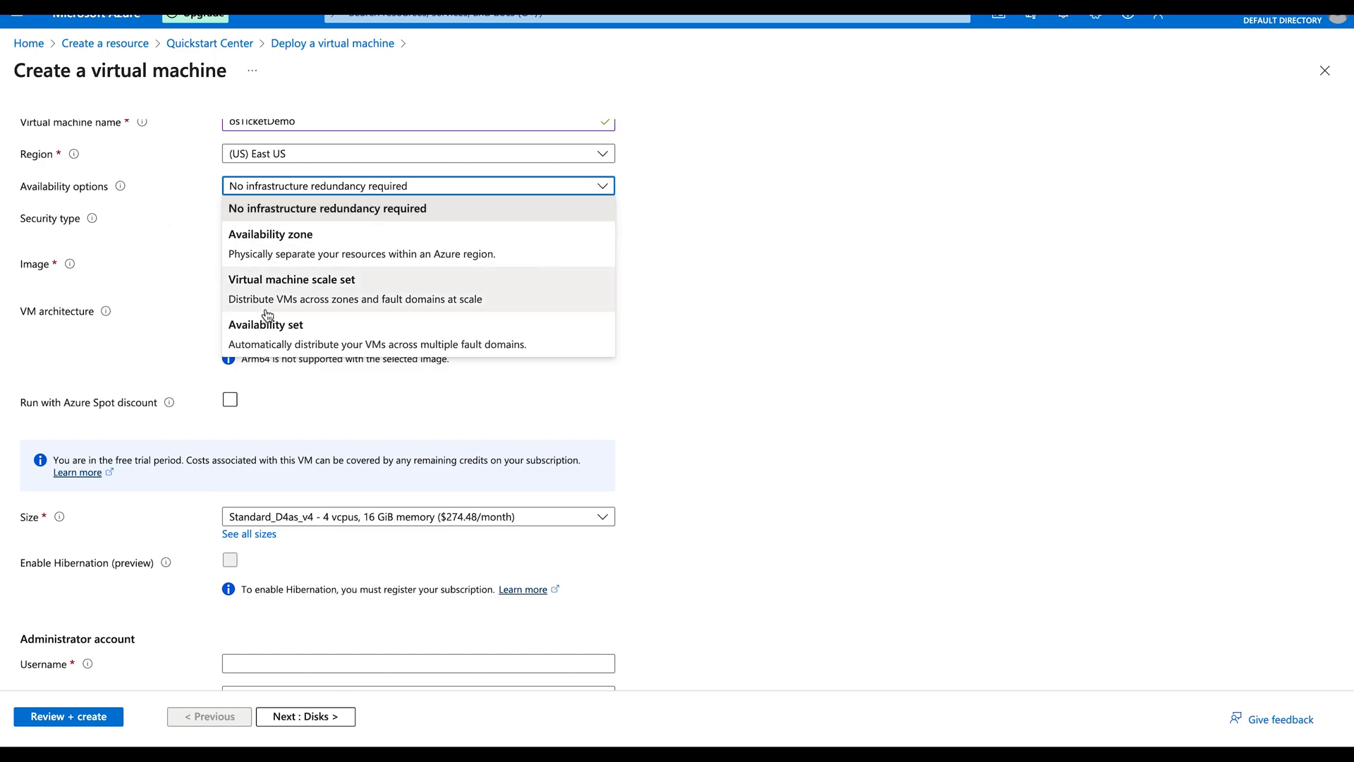
pyautogui.click(168, 260)
pyautogui.click(247, 219)
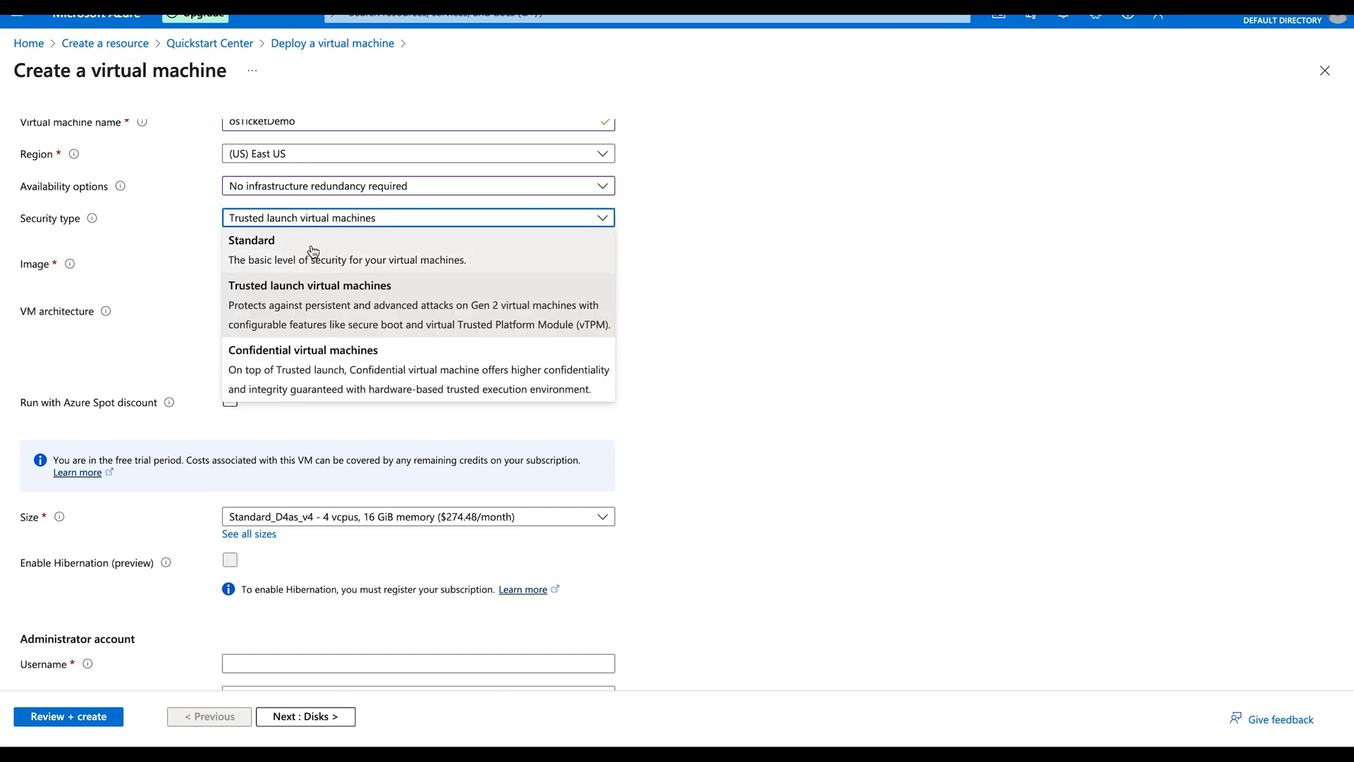
pyautogui.click(333, 258)
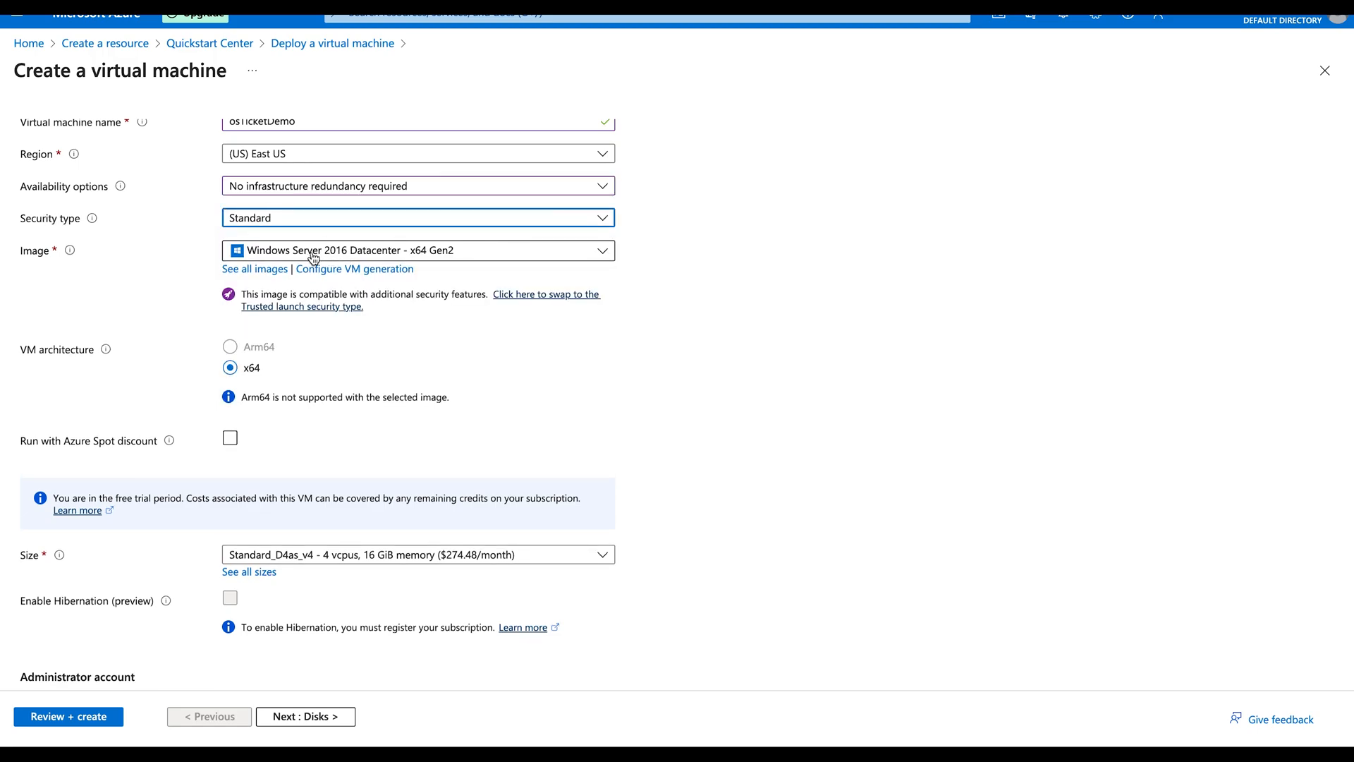
# Step: Choose the Windows 11 Pro 22H2 image, leaving the VM size unchanged
pyautogui.click(305, 256)
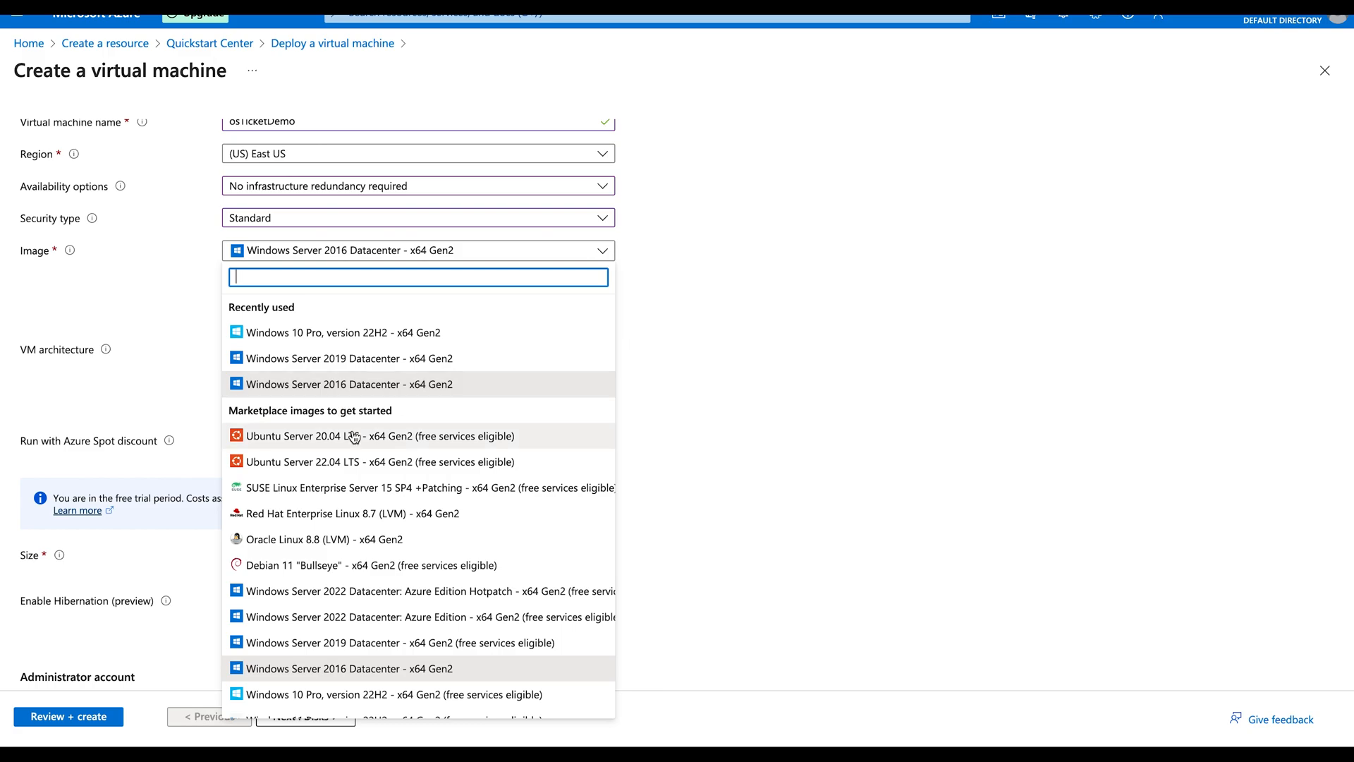
pyautogui.scroll(-1, 294, 539)
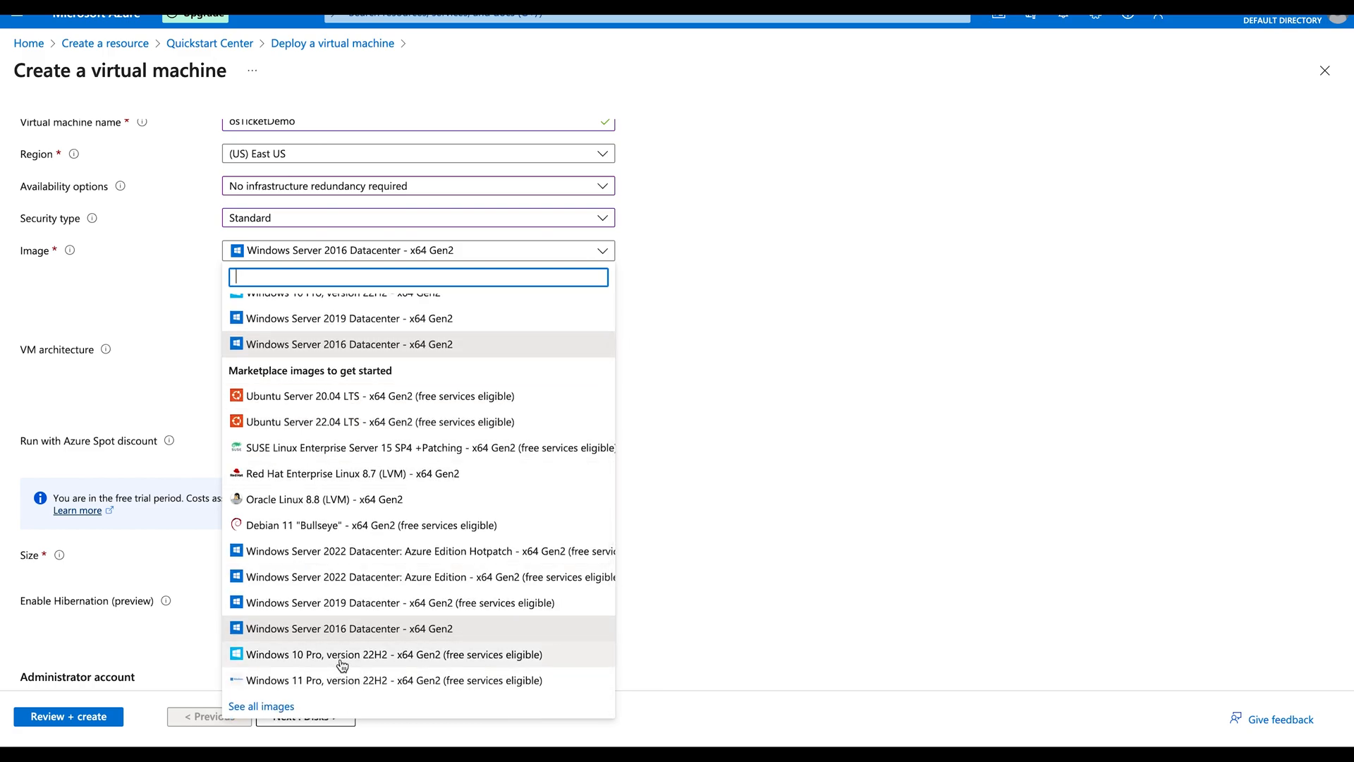
pyautogui.click(342, 682)
pyautogui.click(357, 255)
pyautogui.click(357, 255)
pyautogui.click(698, 302)
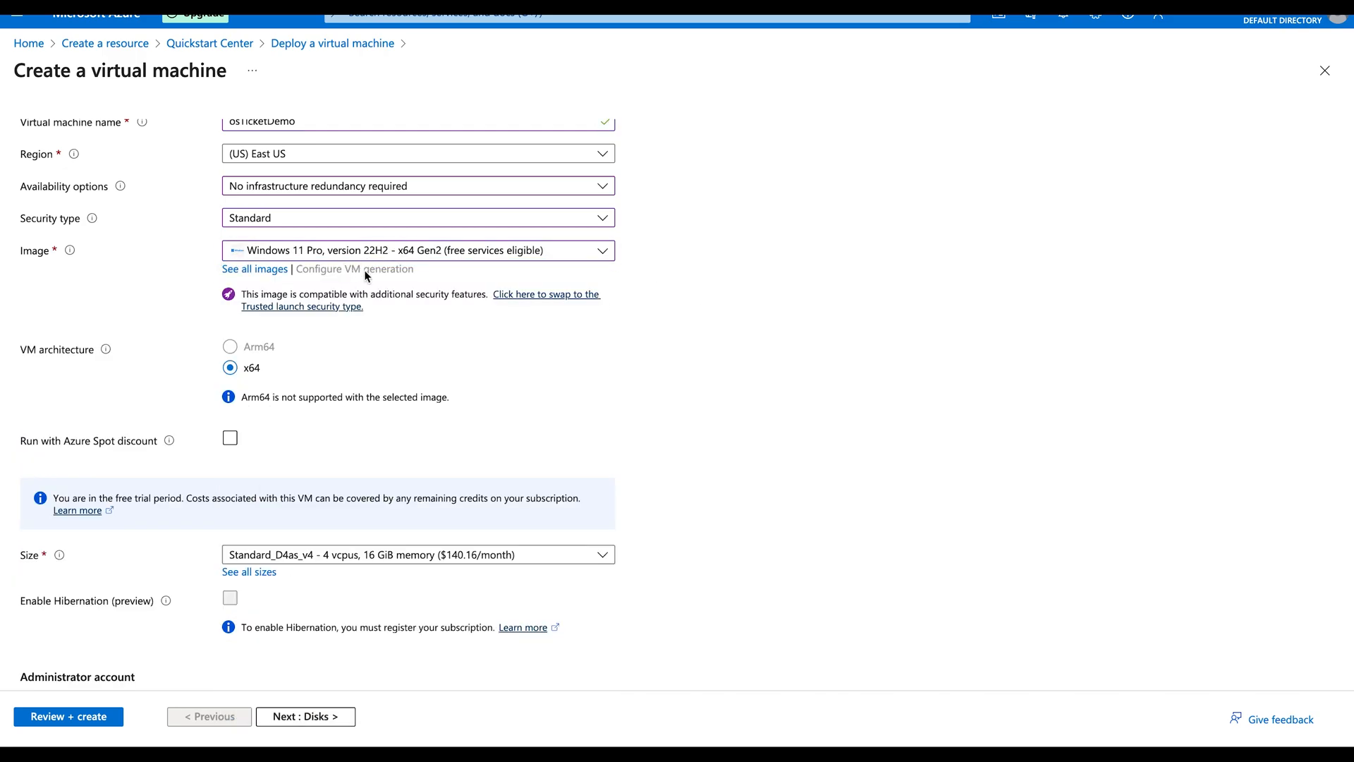
pyautogui.scroll(-1, 493, 486)
pyautogui.click(369, 500)
pyautogui.click(679, 502)
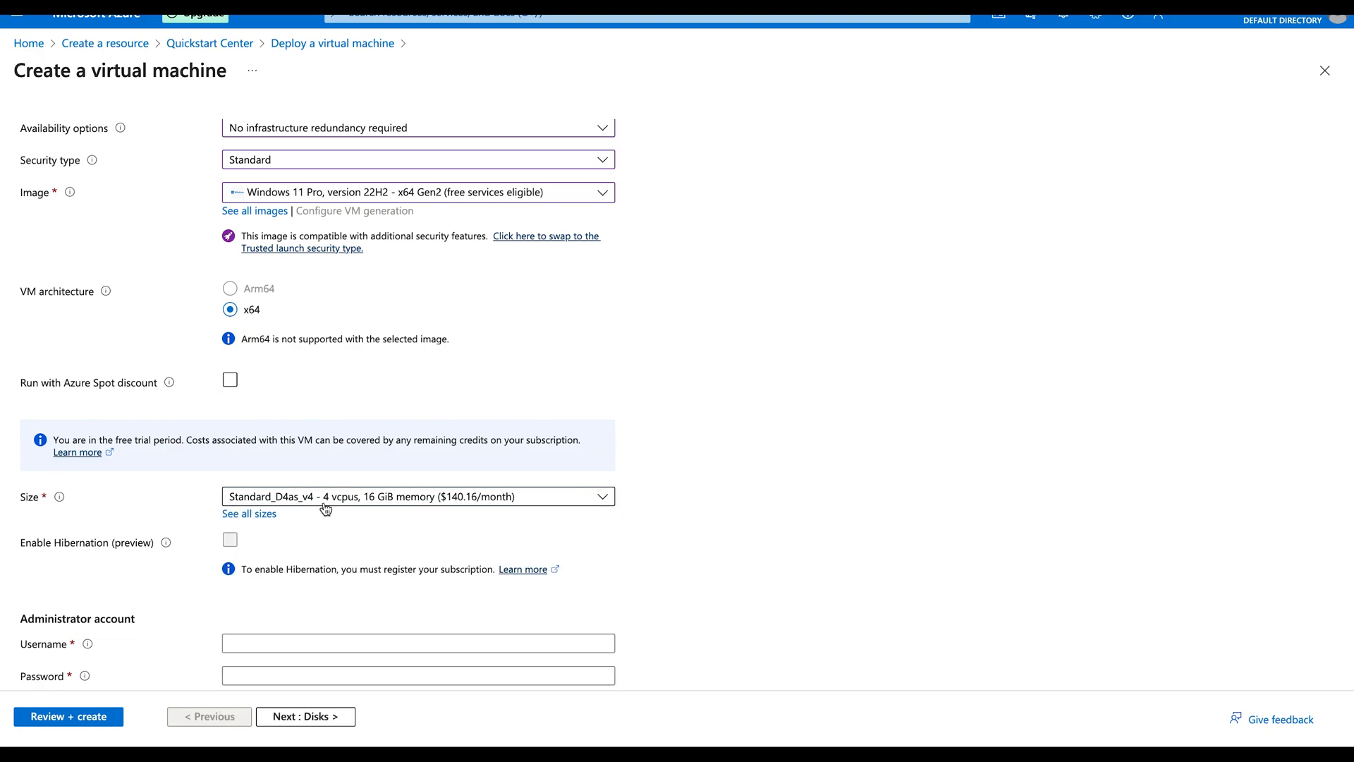
pyautogui.click(245, 515)
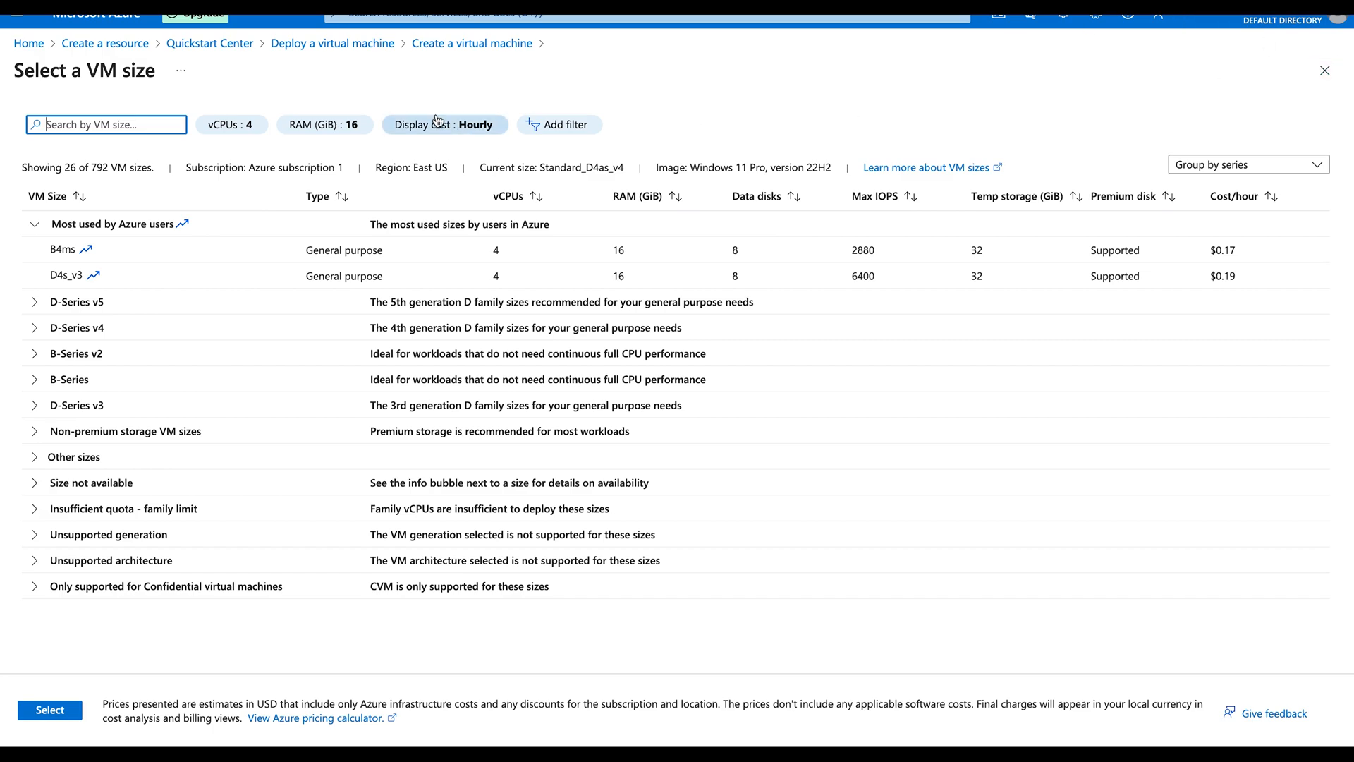
pyautogui.click(1325, 72)
pyautogui.scroll(-5, 314, 462)
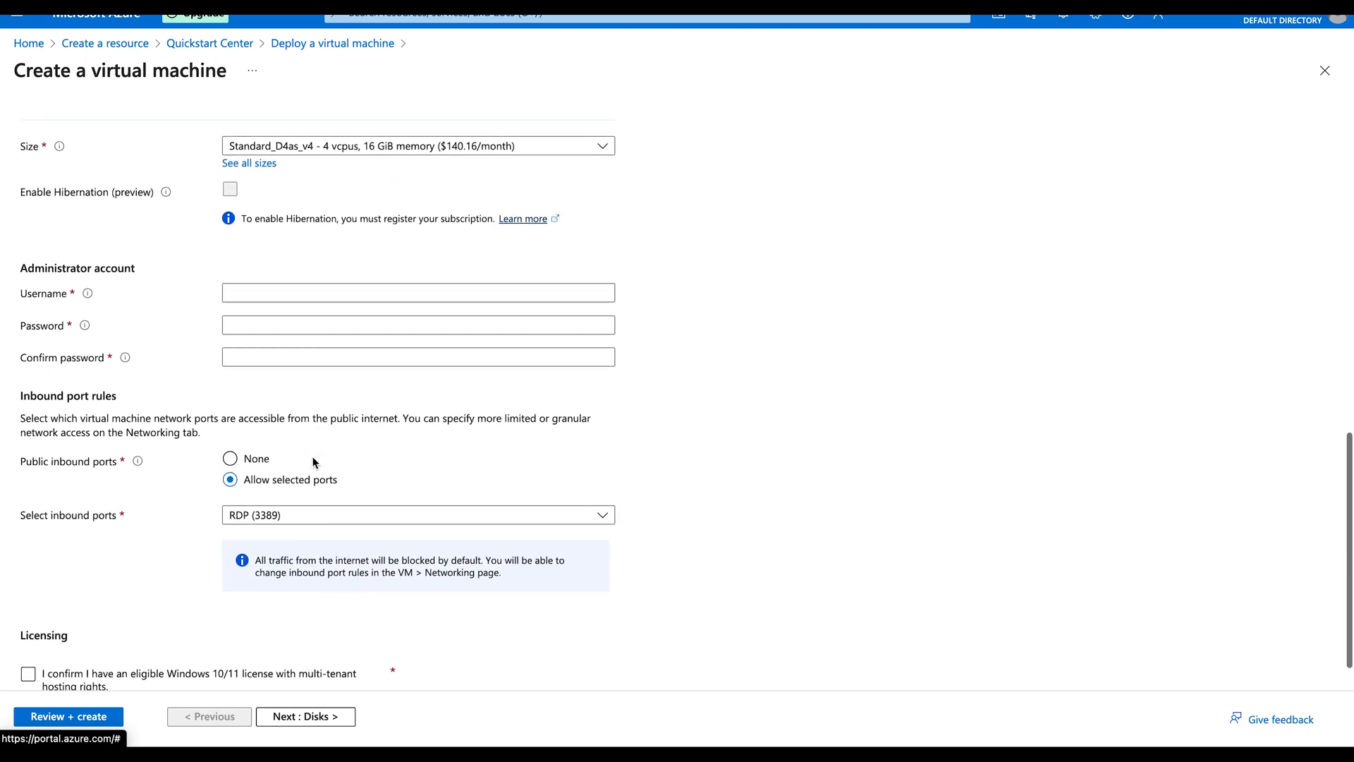
# Step: Set the administrator username to osTicketDemo by copying the VM name
pyautogui.click(366, 290)
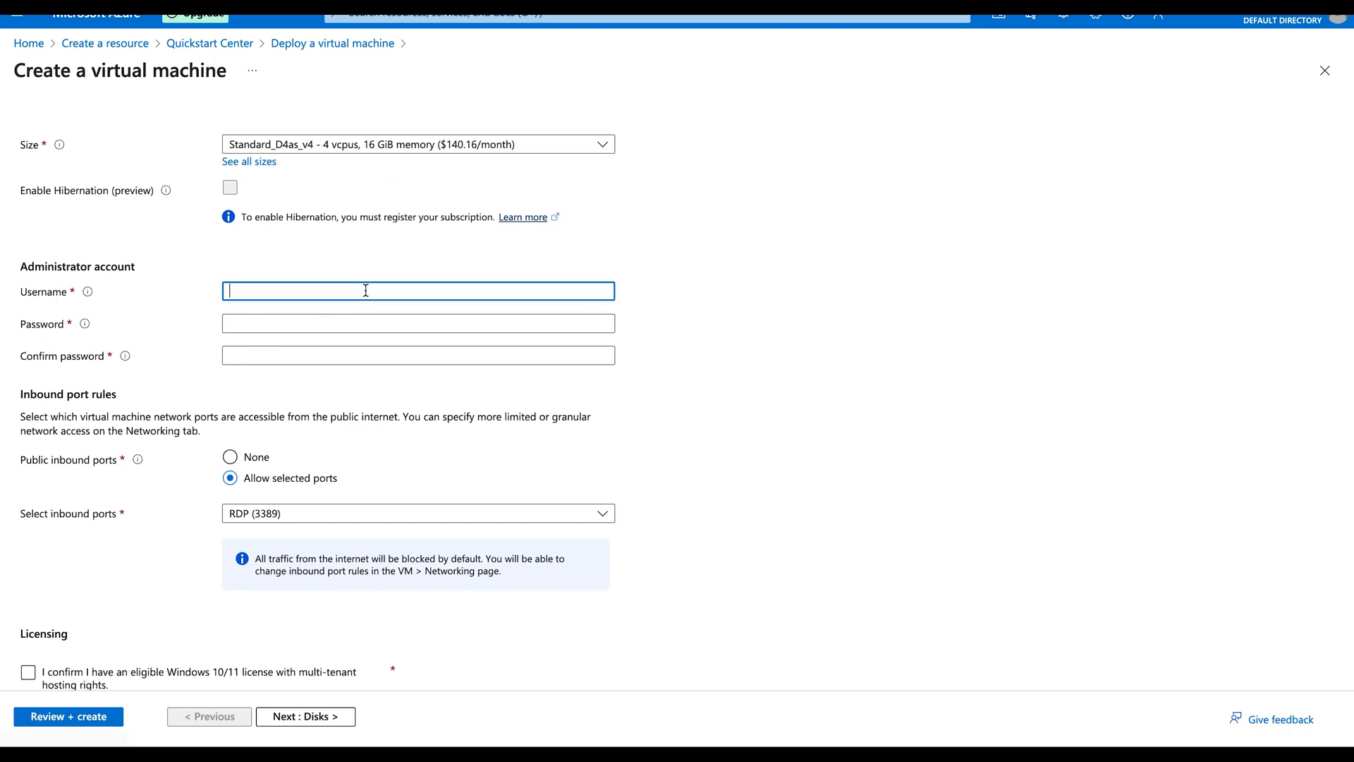
pyautogui.scroll(6, 365, 290)
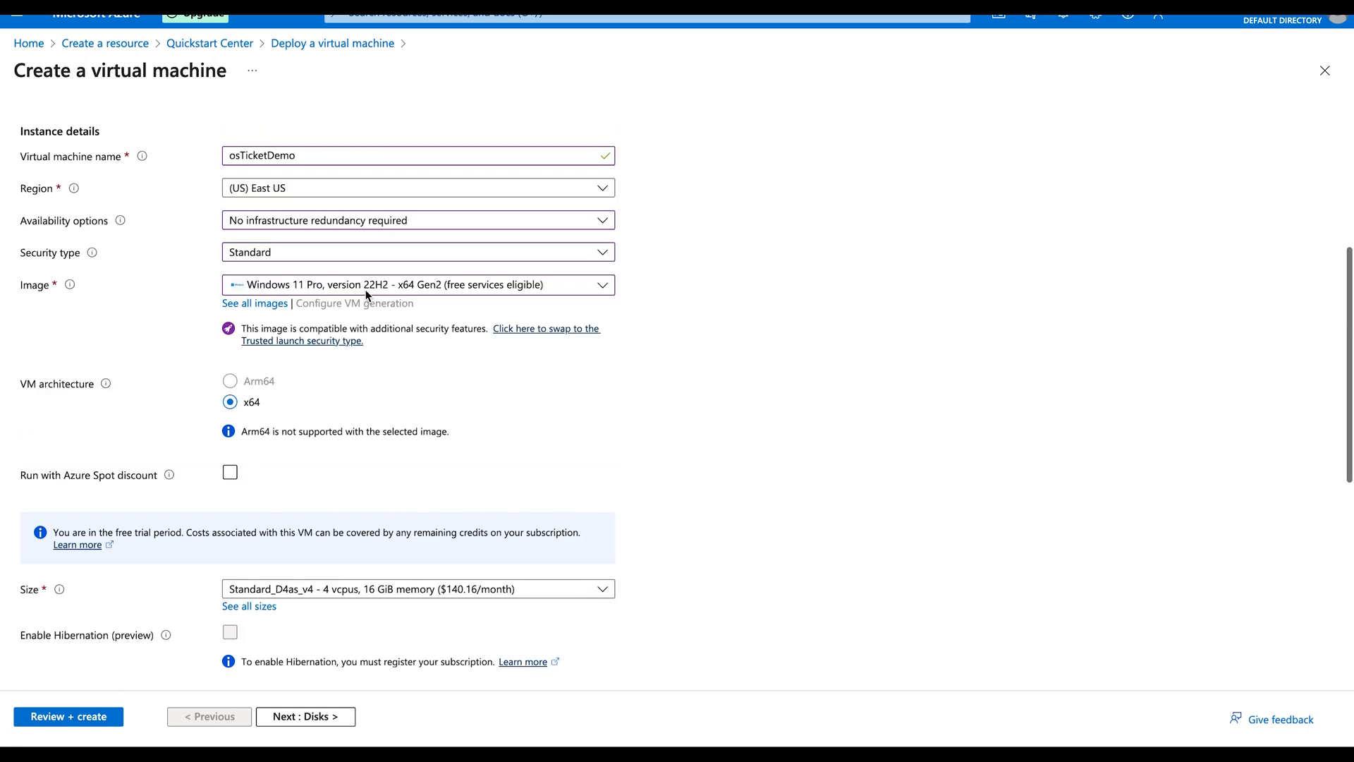
pyautogui.moveTo(311, 150); pyautogui.dragTo(211, 161)
pyautogui.hotkey('ctrl', 'c')
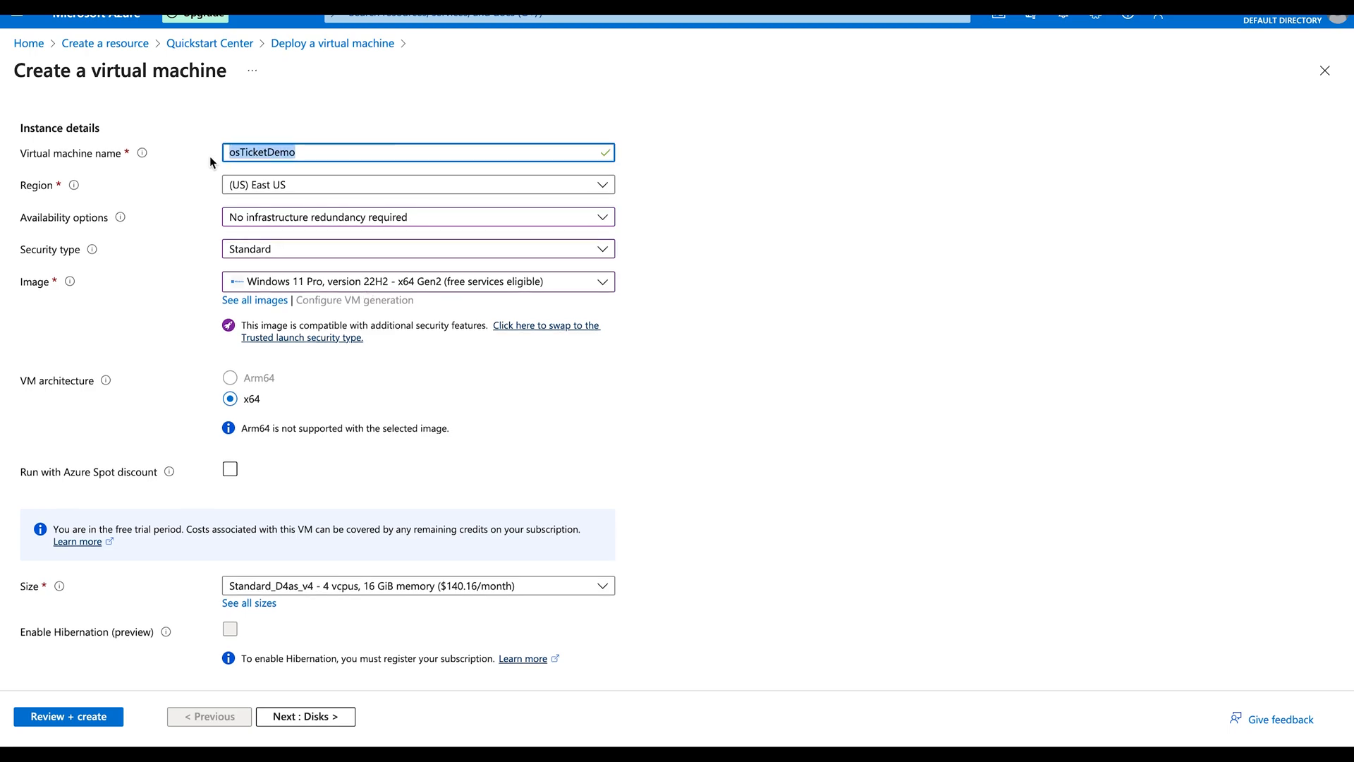
pyautogui.scroll(-4, 278, 399)
pyautogui.click(236, 452)
pyautogui.hotkey('ctrl', 'v')
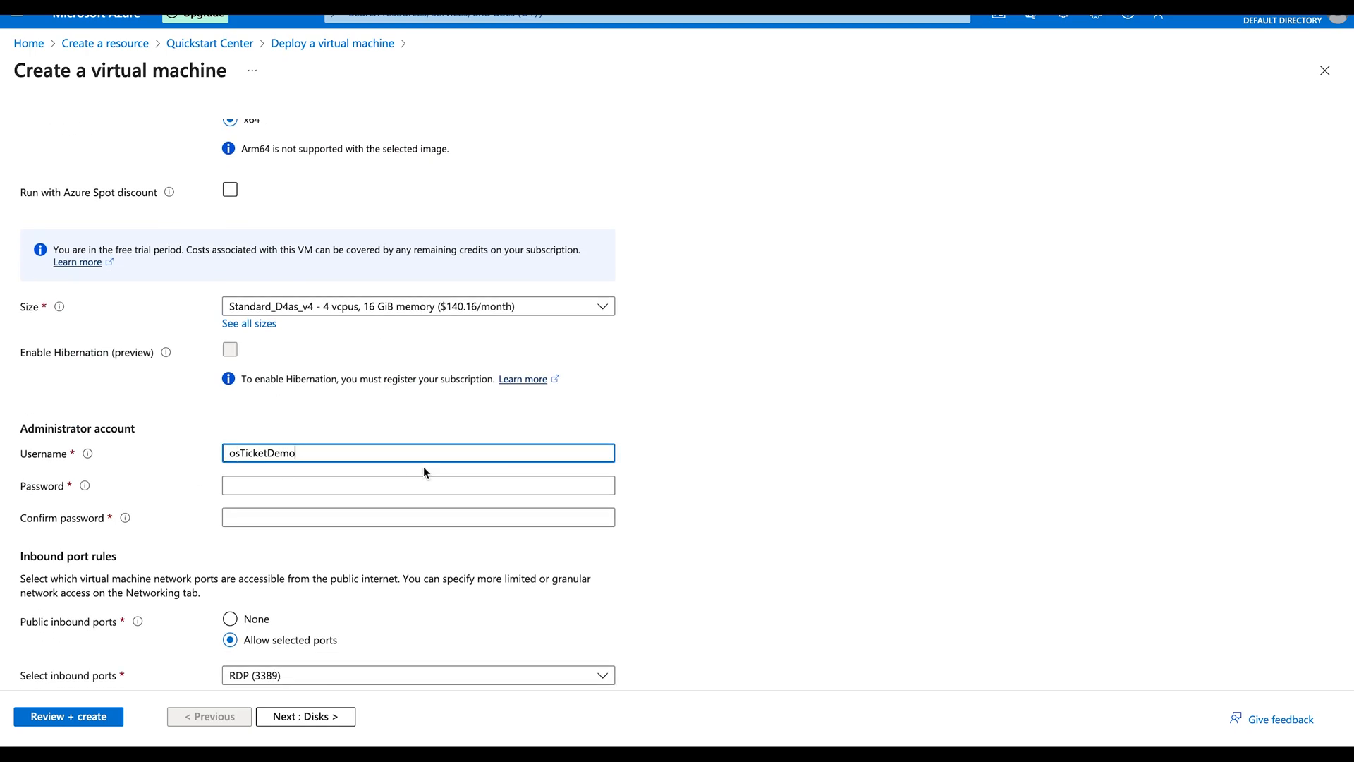
# Step: Enter and confirm the administrator password, and confirm Windows 10/11 license eligibility
pyautogui.scroll(-3, 396, 474)
pyautogui.moveTo(88, 248)
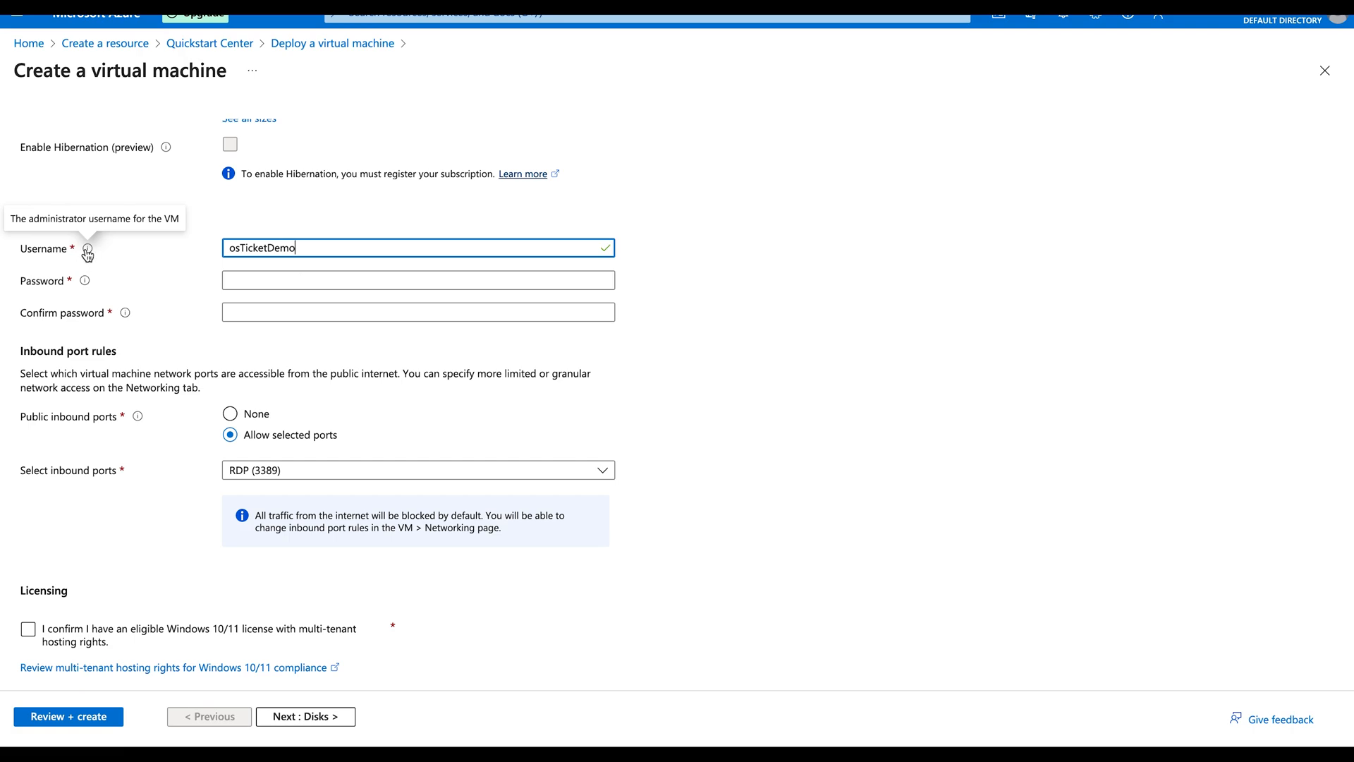
pyautogui.click(266, 279)
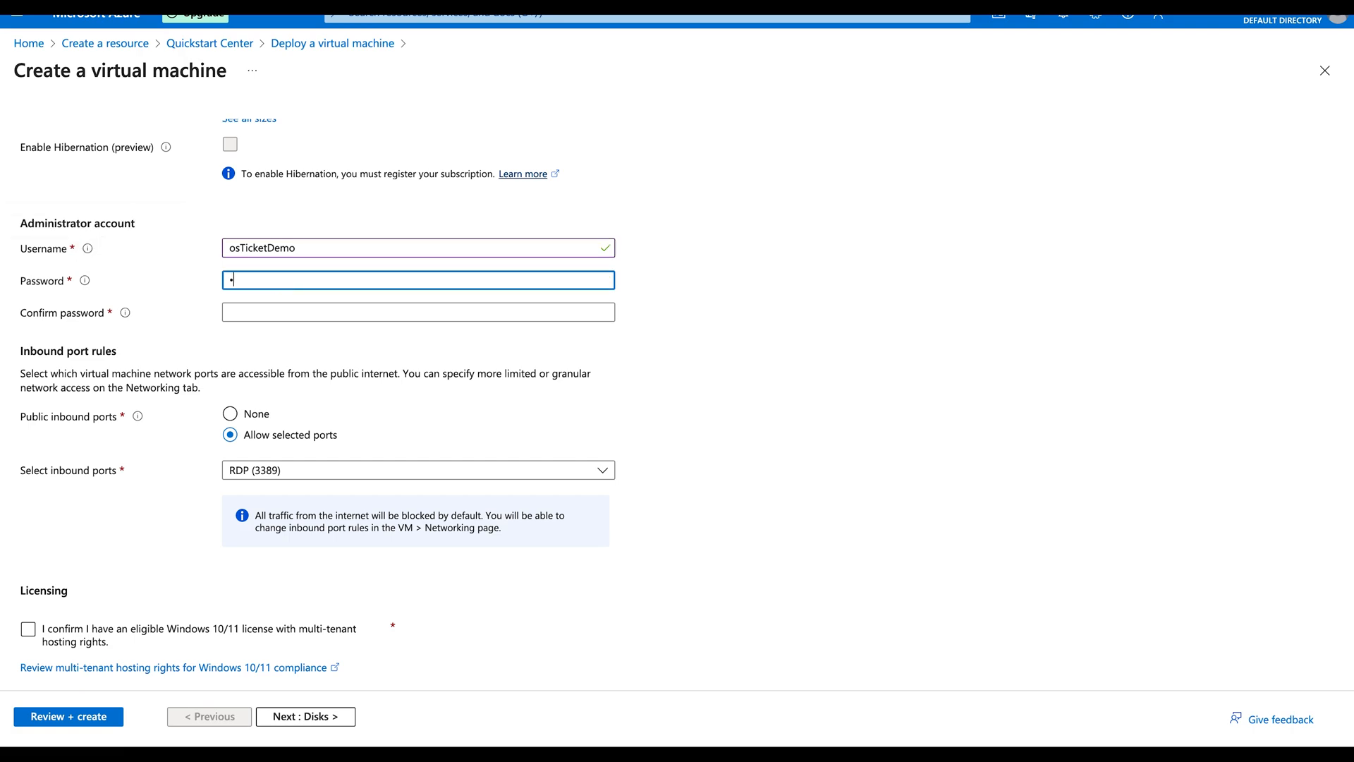
pyautogui.write('••••••••••')
pyautogui.click(302, 329)
pyautogui.moveTo(274, 281); pyautogui.dragTo(204, 290)
pyautogui.press('BackSpace')
pyautogui.write('•••')
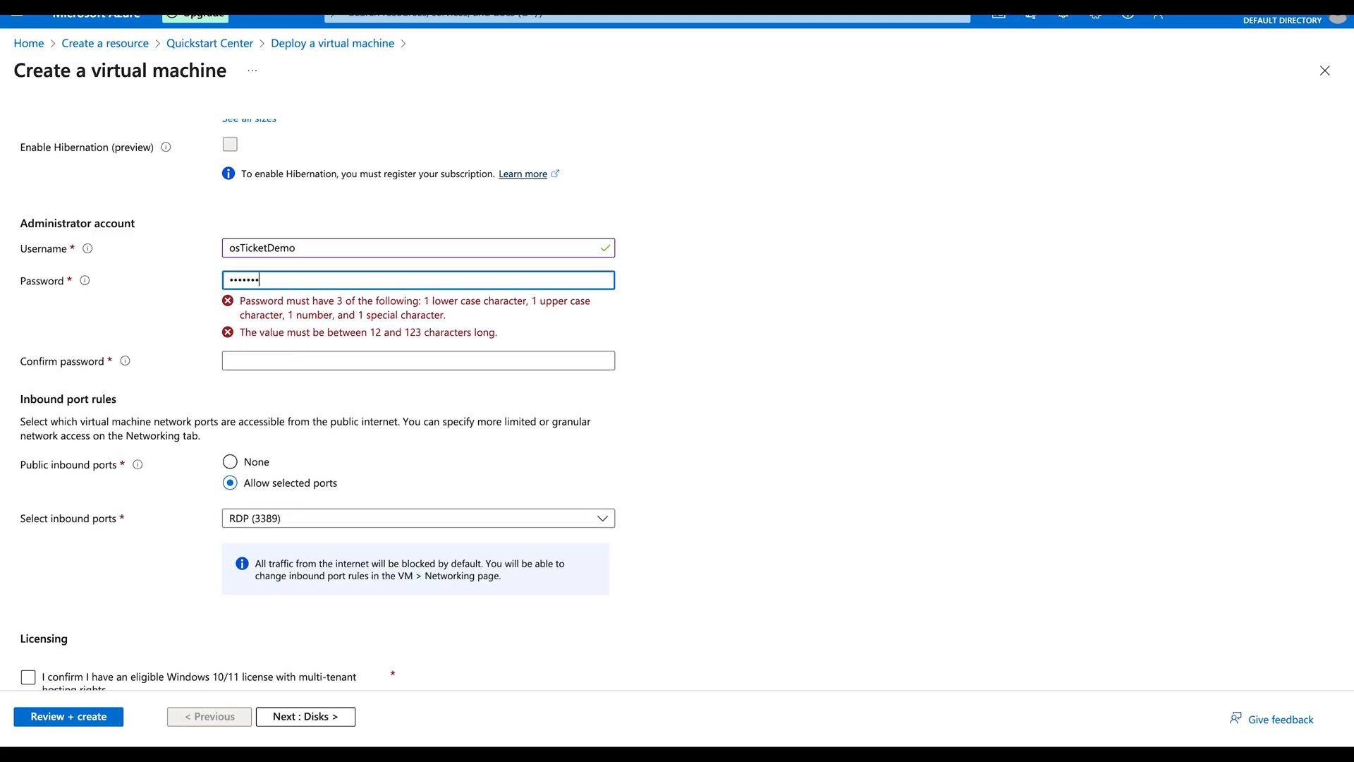
pyautogui.write('•••••')
pyautogui.click(289, 310)
pyautogui.write('•••')
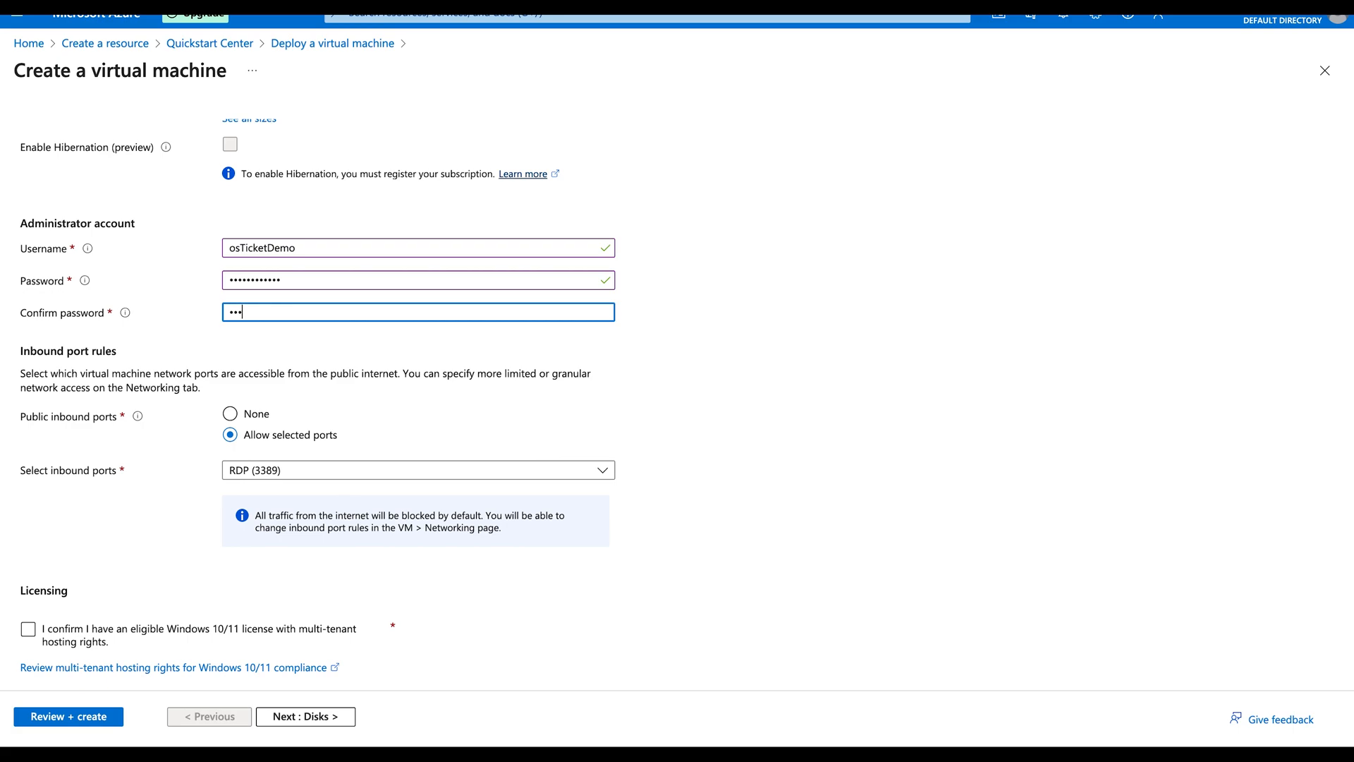
pyautogui.write('•••••••••')
pyautogui.press('Tab')
pyautogui.press('Tab')
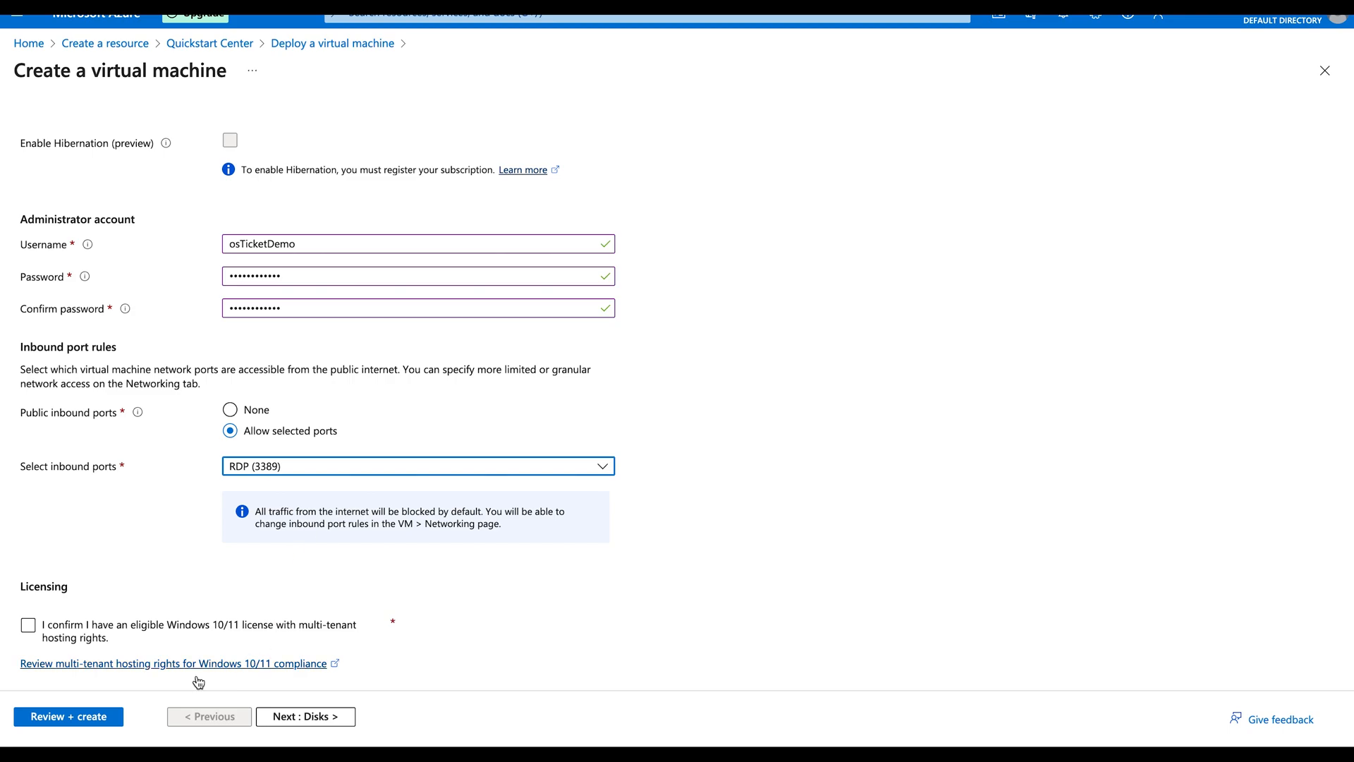
pyautogui.click(29, 625)
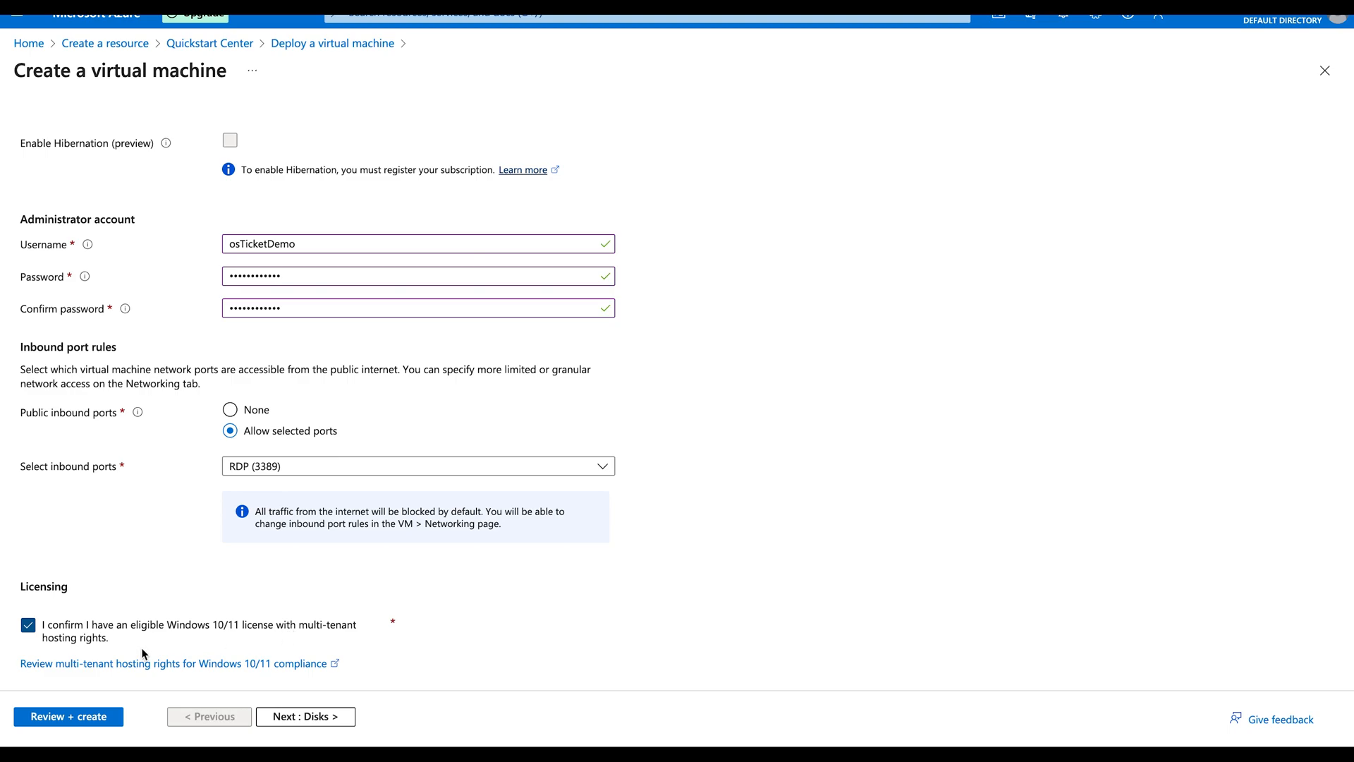
# Step: Keep the 127 GiB OS disk size and set the disk type to Standard SSD
pyautogui.click(300, 717)
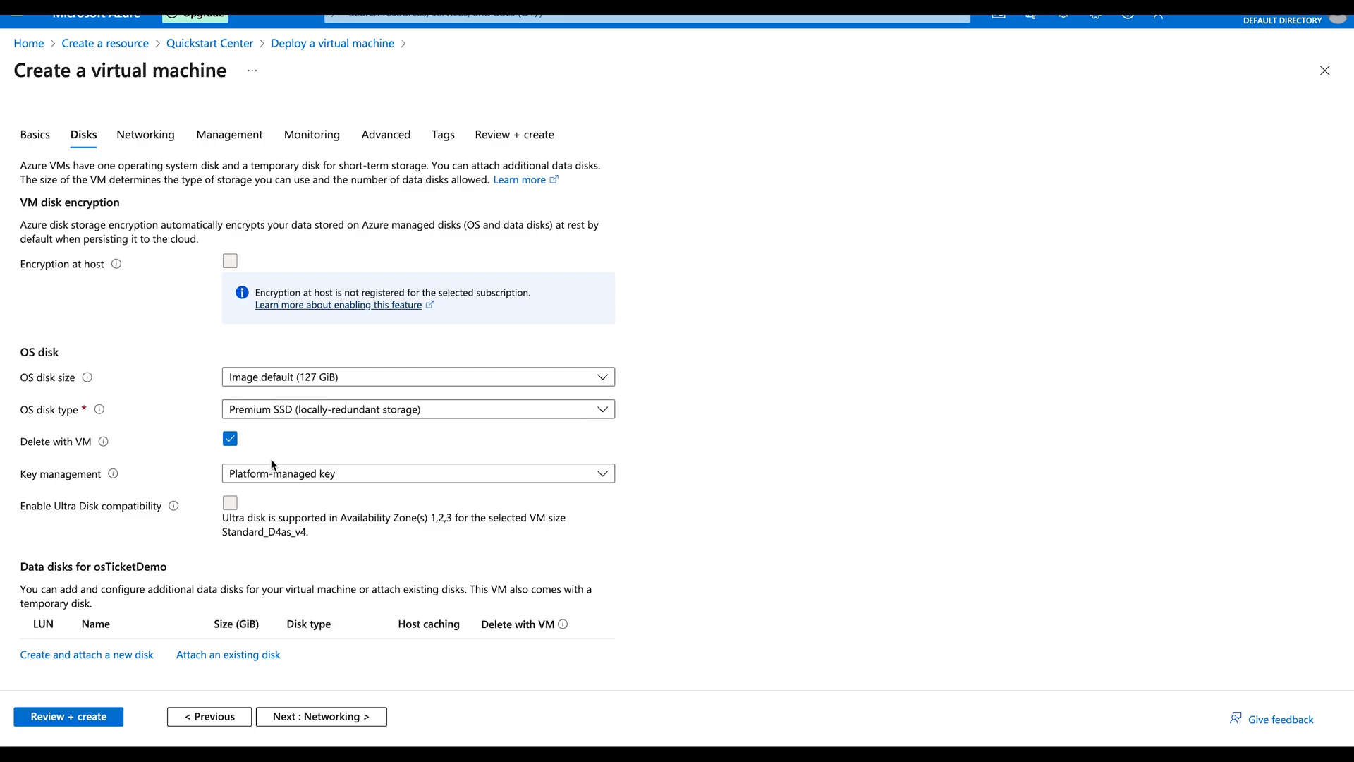
pyautogui.scroll(-1, 272, 465)
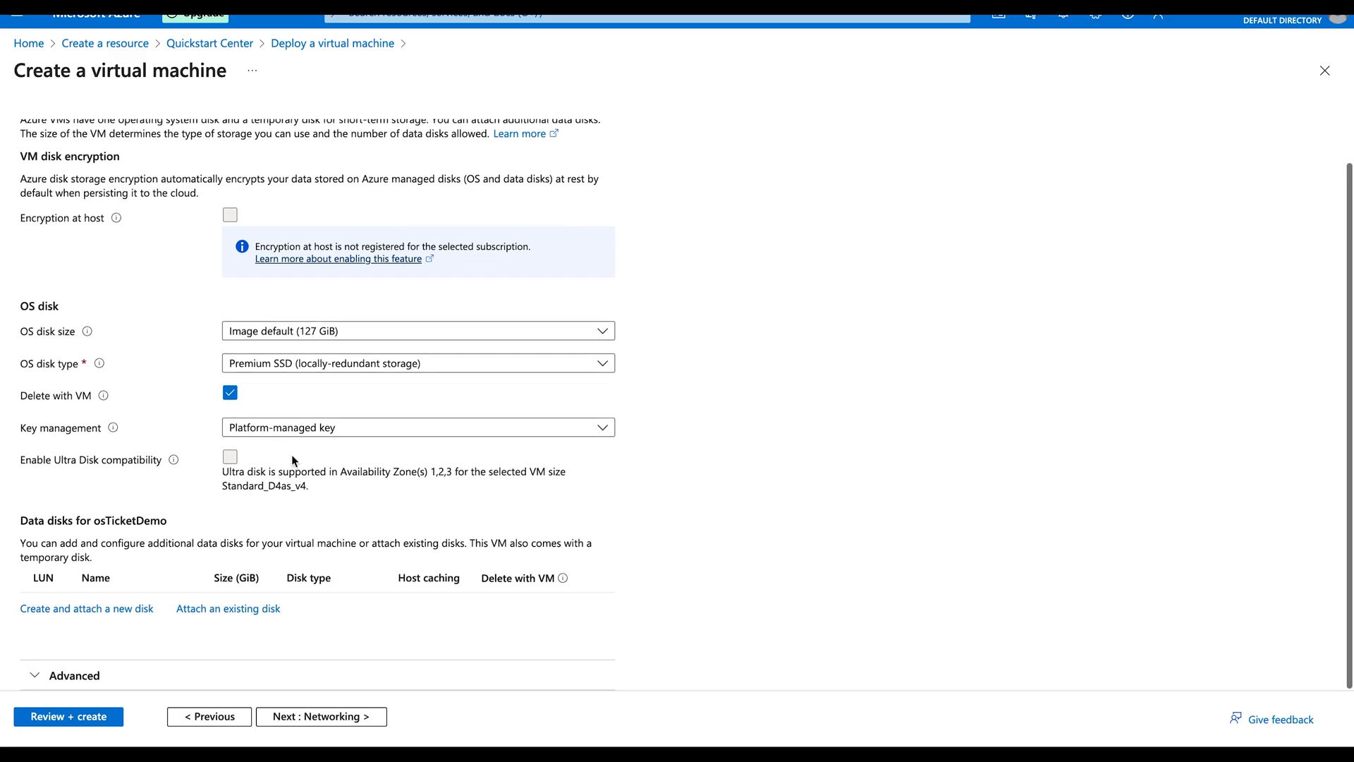
pyautogui.click(334, 338)
pyautogui.click(314, 354)
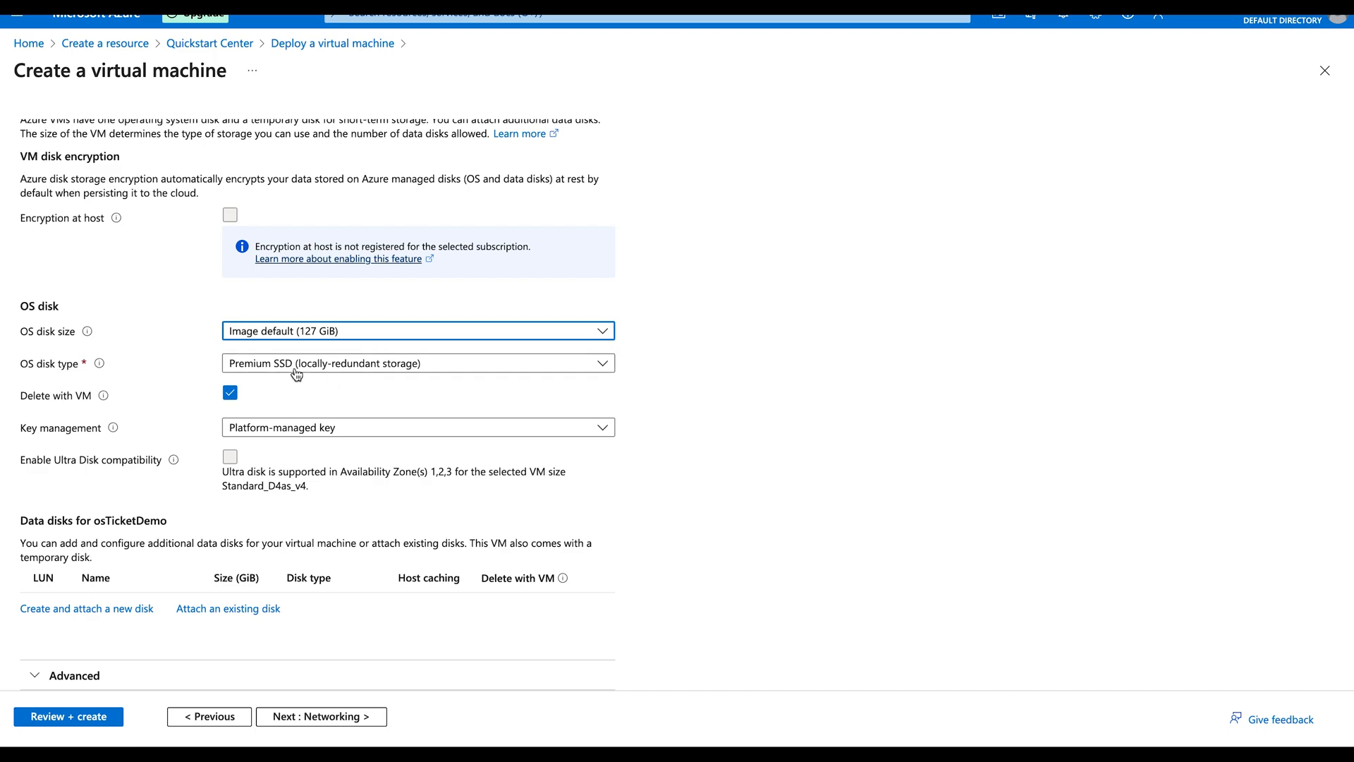
pyautogui.click(324, 366)
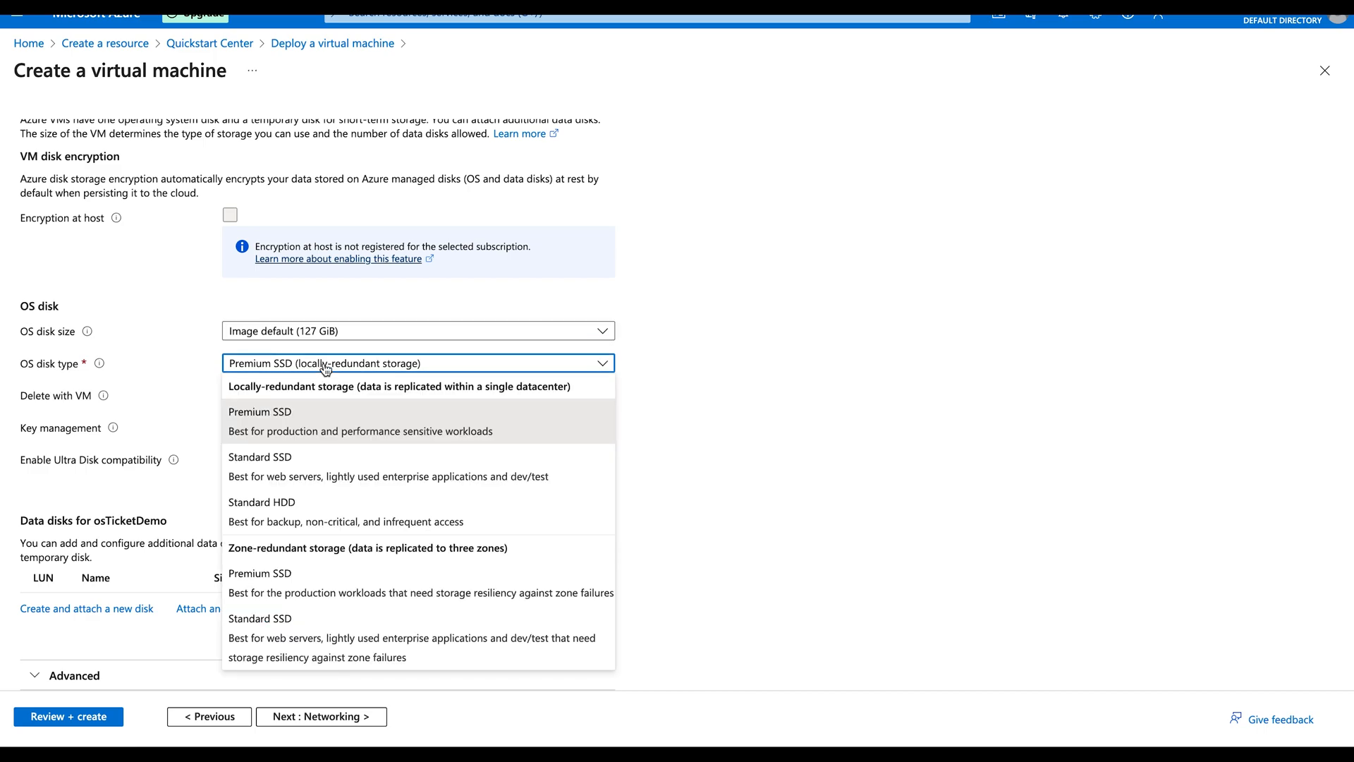
pyautogui.click(276, 474)
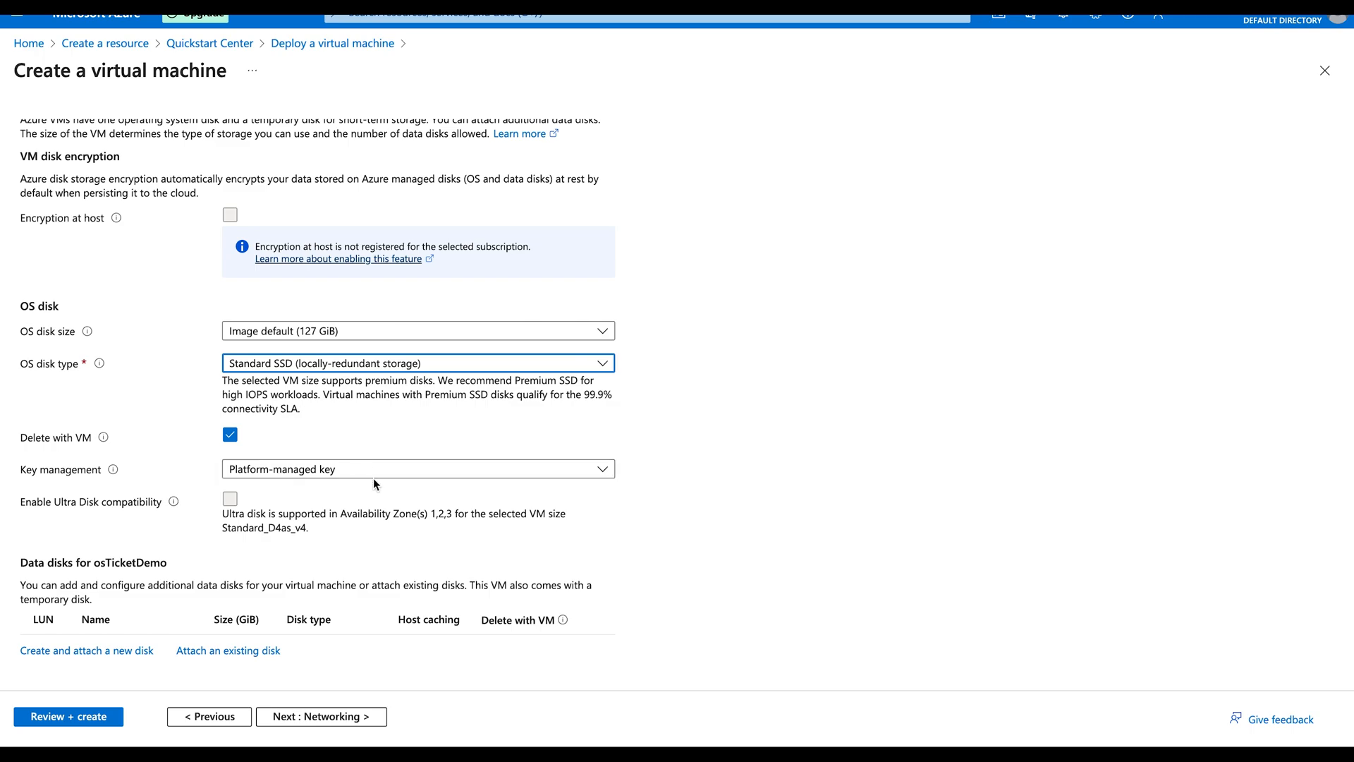
pyautogui.scroll(-1, 368, 477)
# Step: Have the public IP and NIC deleted with the VM, then go to Review + create
pyautogui.click(355, 717)
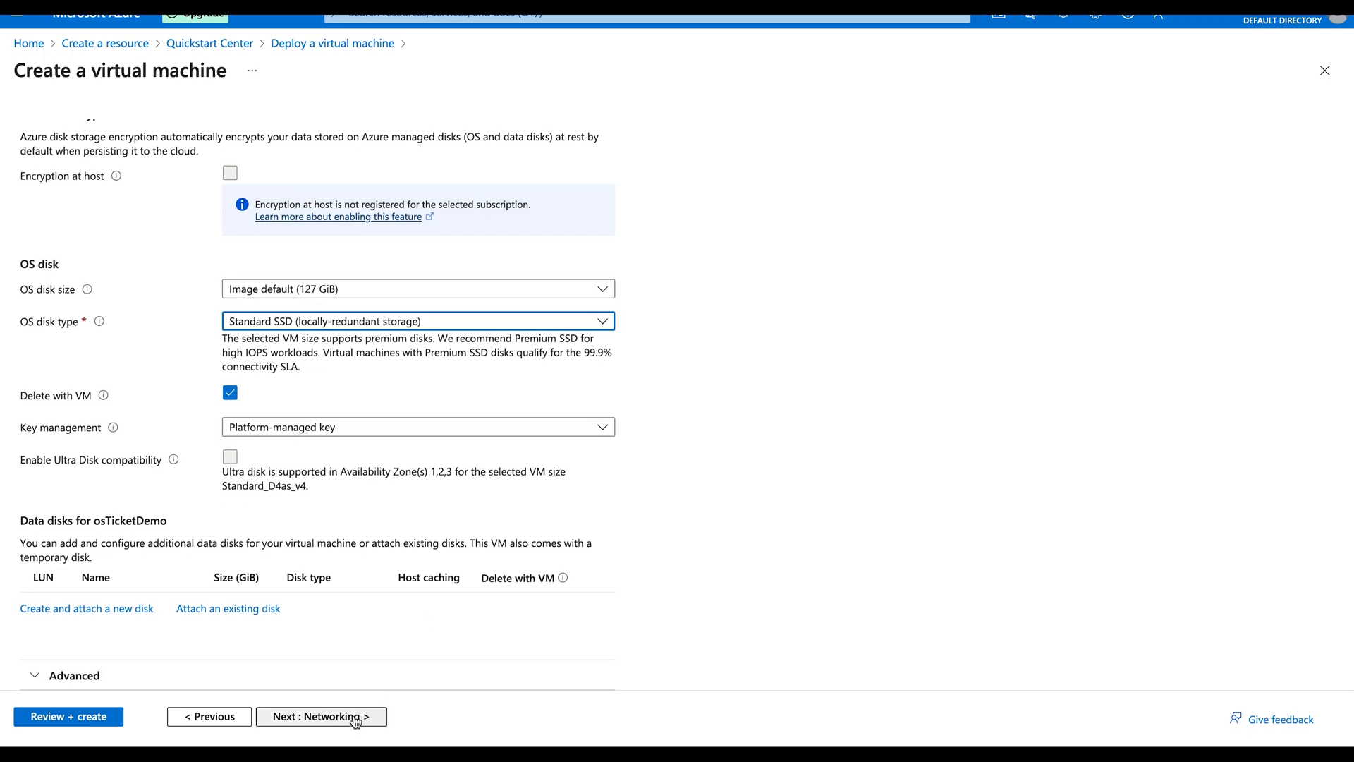
pyautogui.scroll(-3, 276, 617)
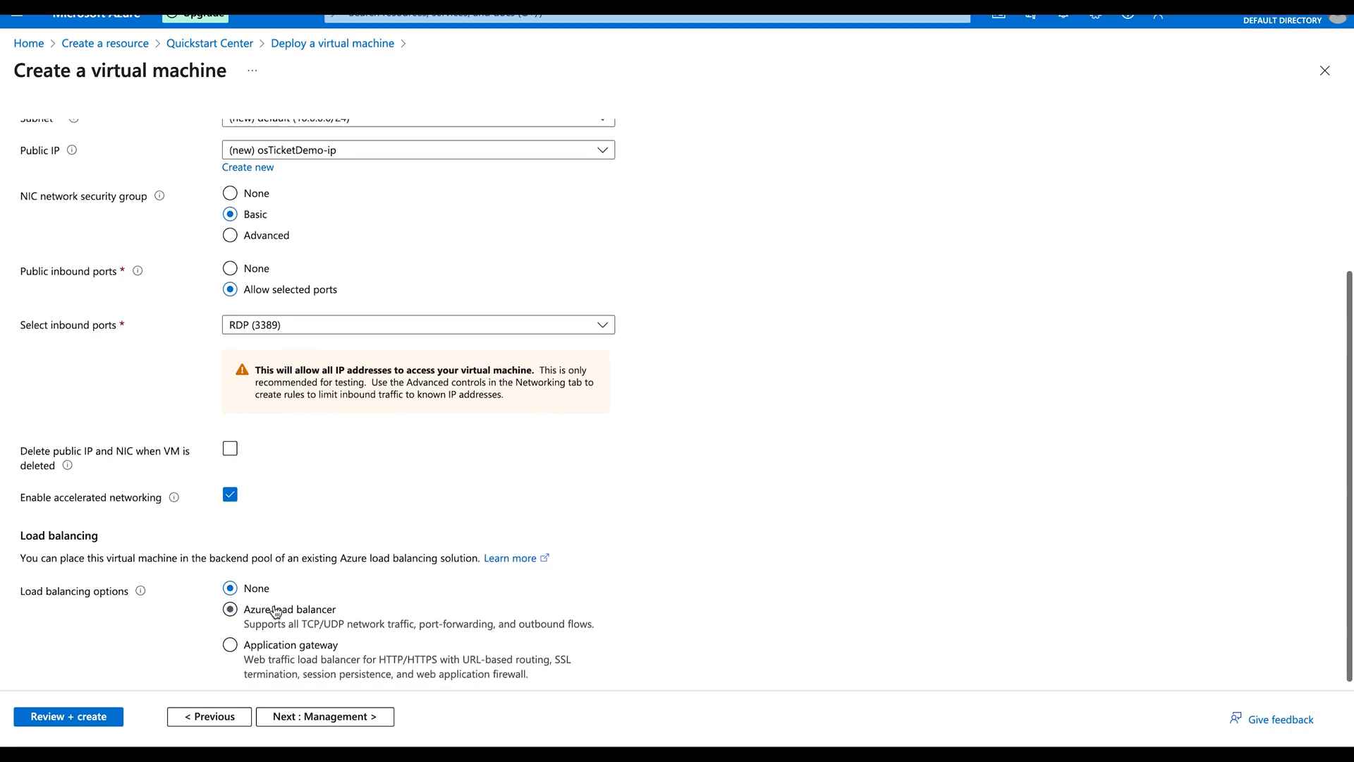
pyautogui.click(229, 439)
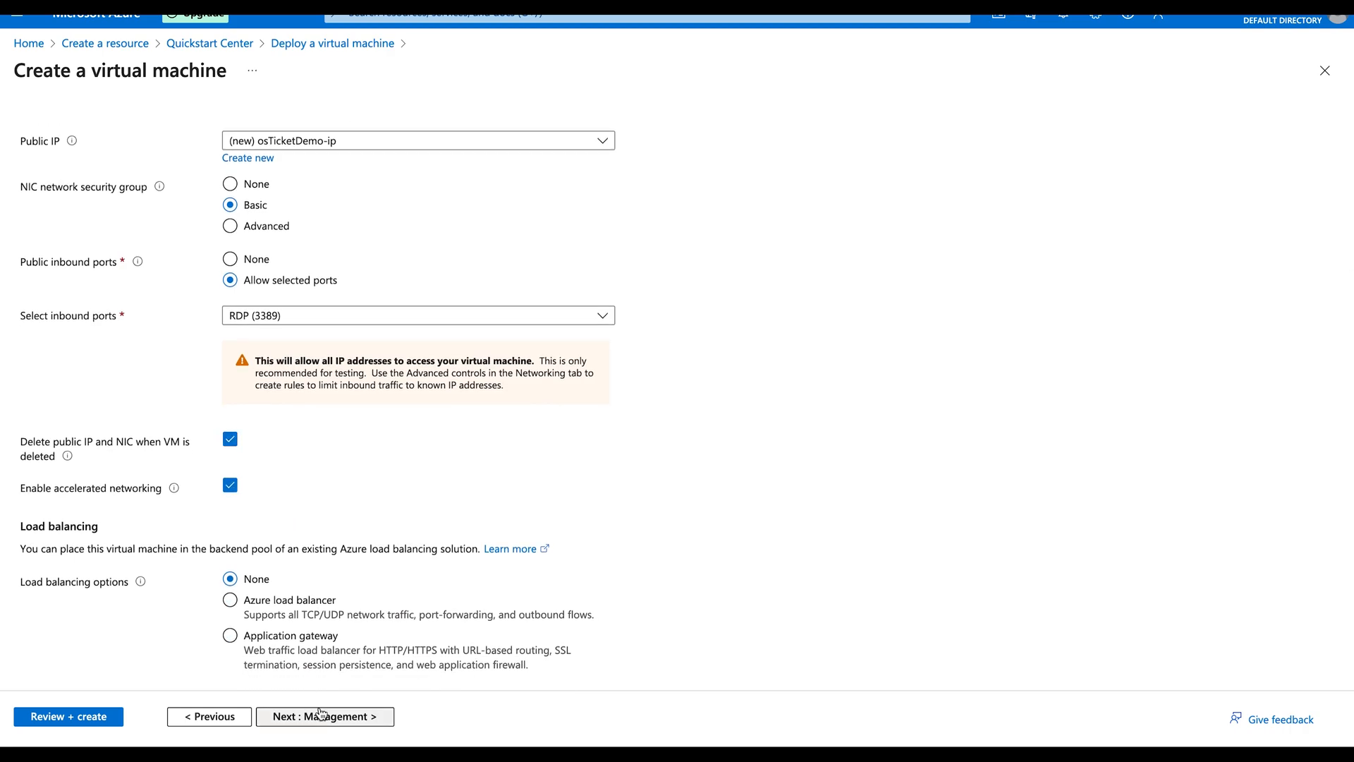
pyautogui.click(79, 717)
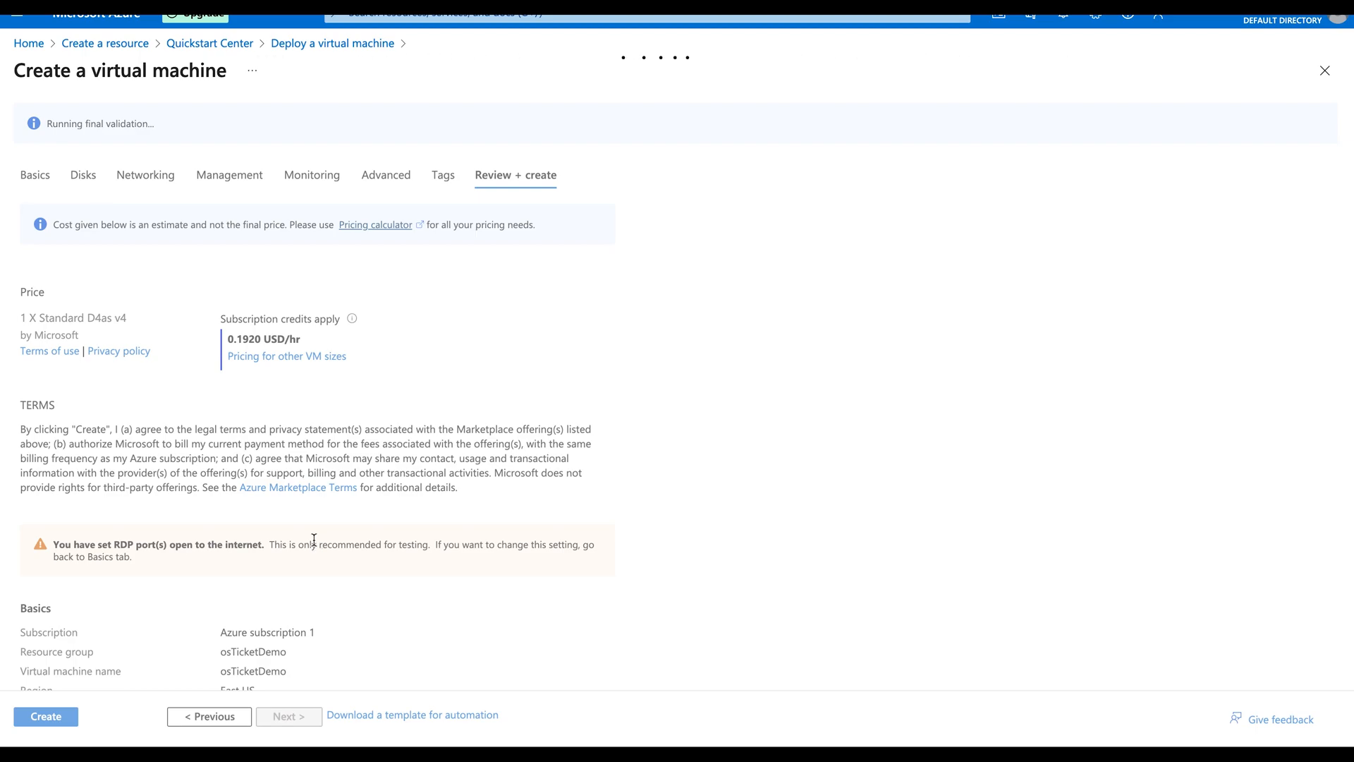
# Step: Start the validated osTicketDemo VM deployment, then bring up VirtualBox Manager on the Mac
pyautogui.scroll(-15, 314, 540)
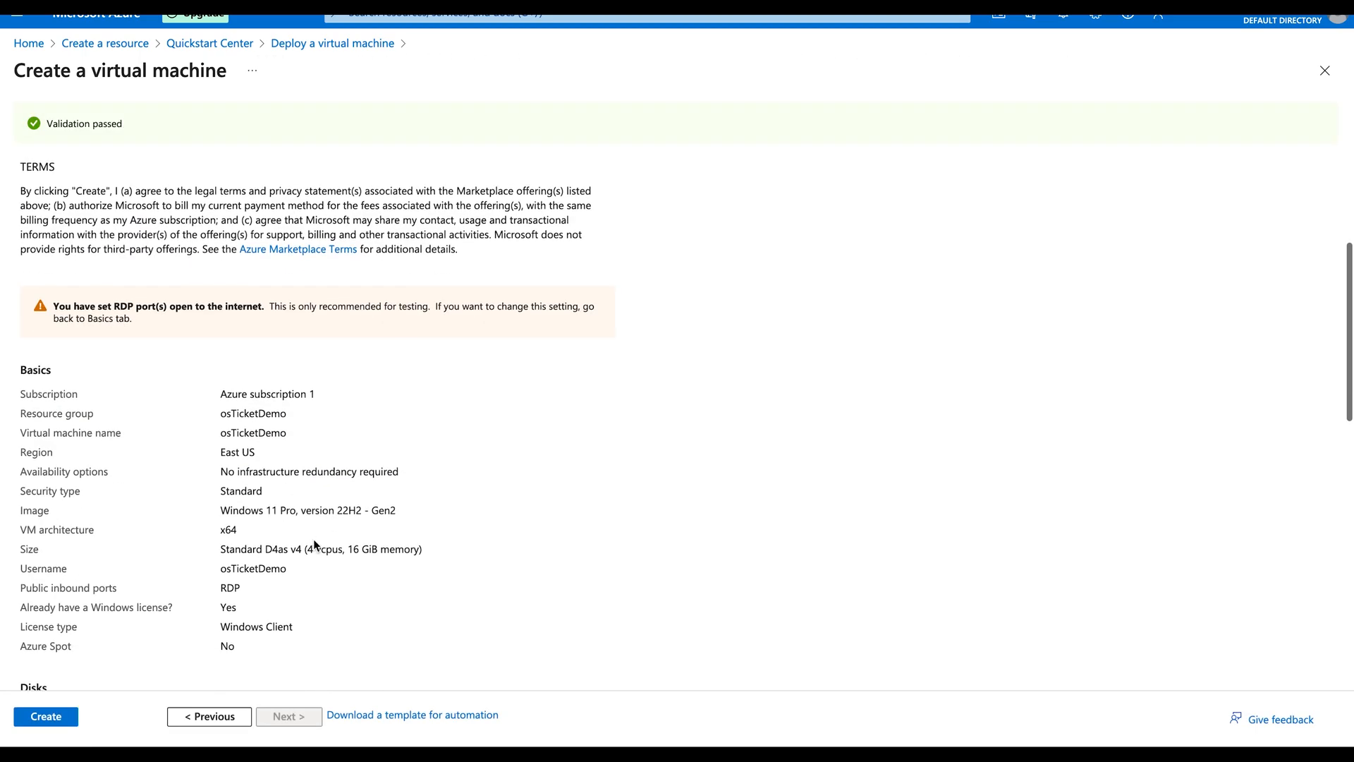
pyautogui.click(28, 721)
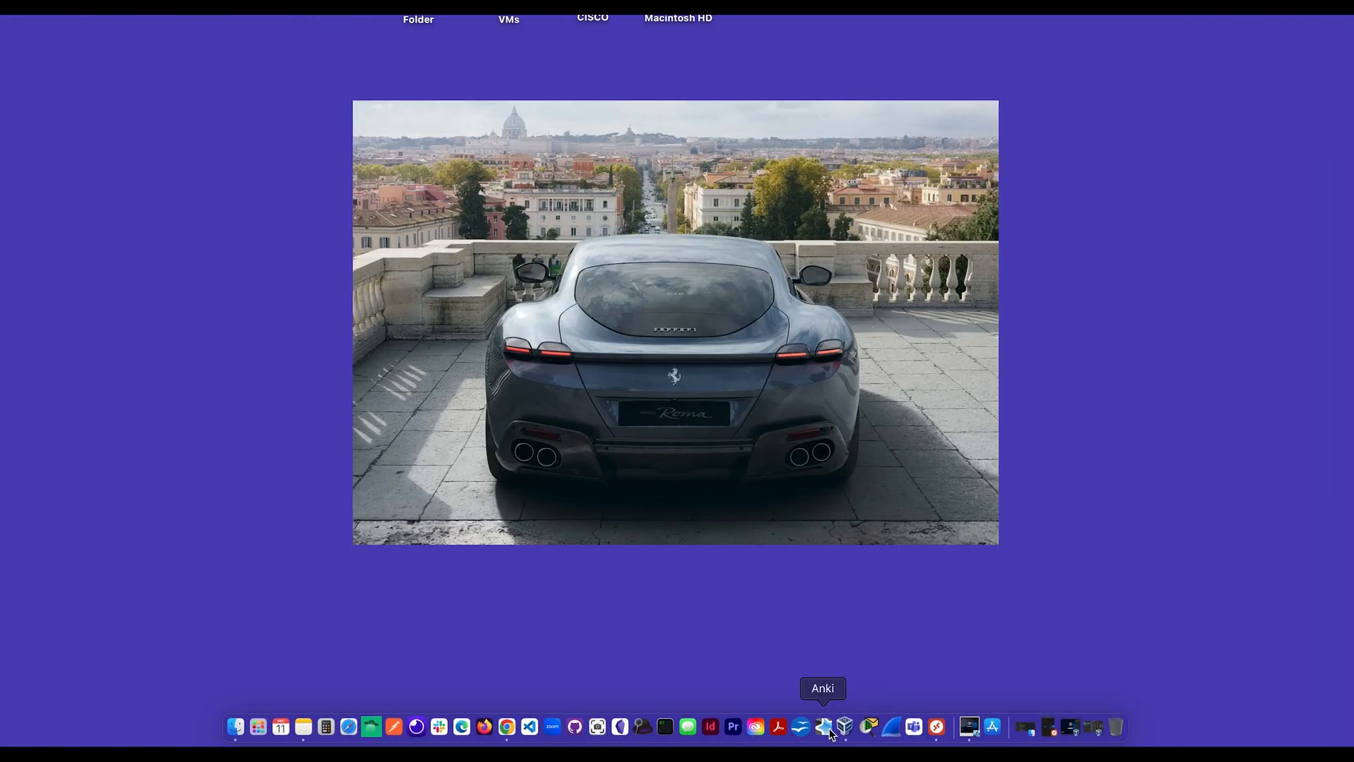
pyautogui.click(847, 726)
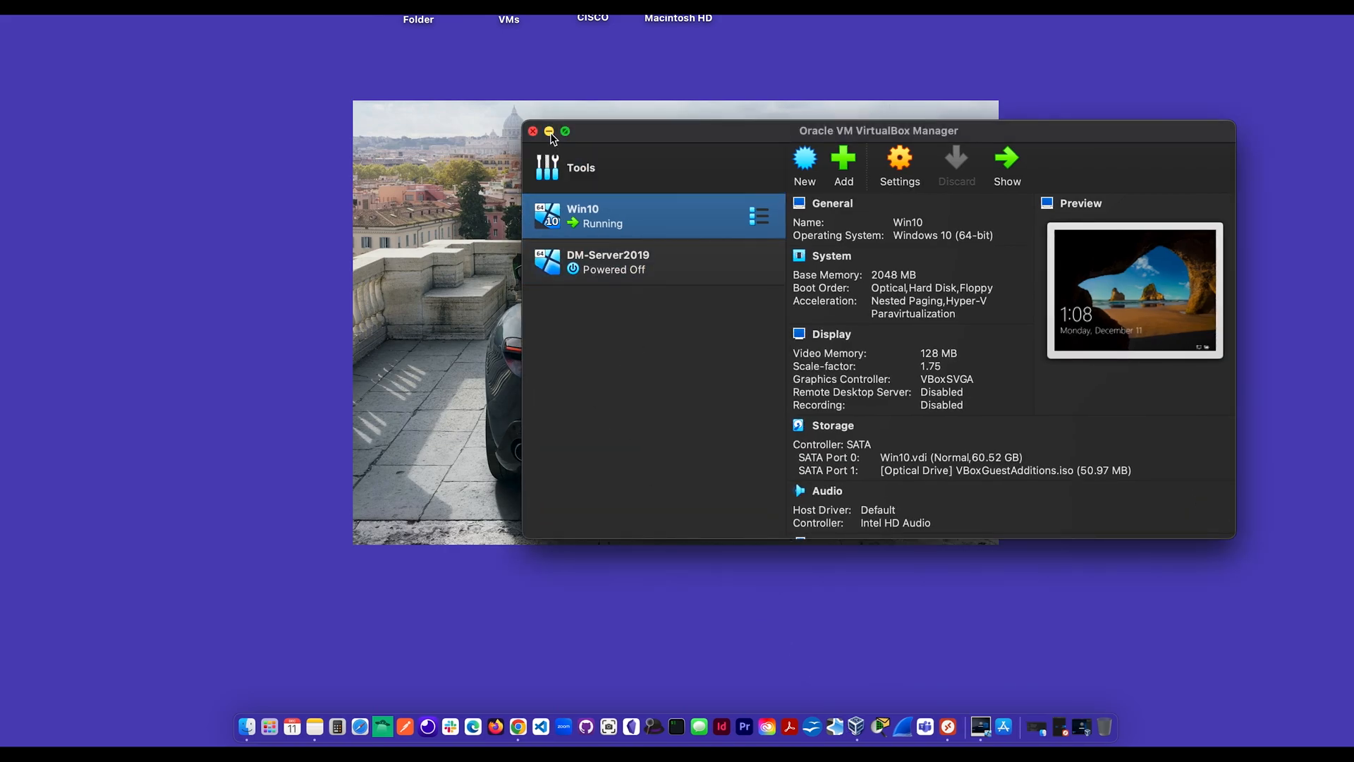
# Step: Sign in to the Win10 guest with its password and open Windows search
pyautogui.click(550, 133)
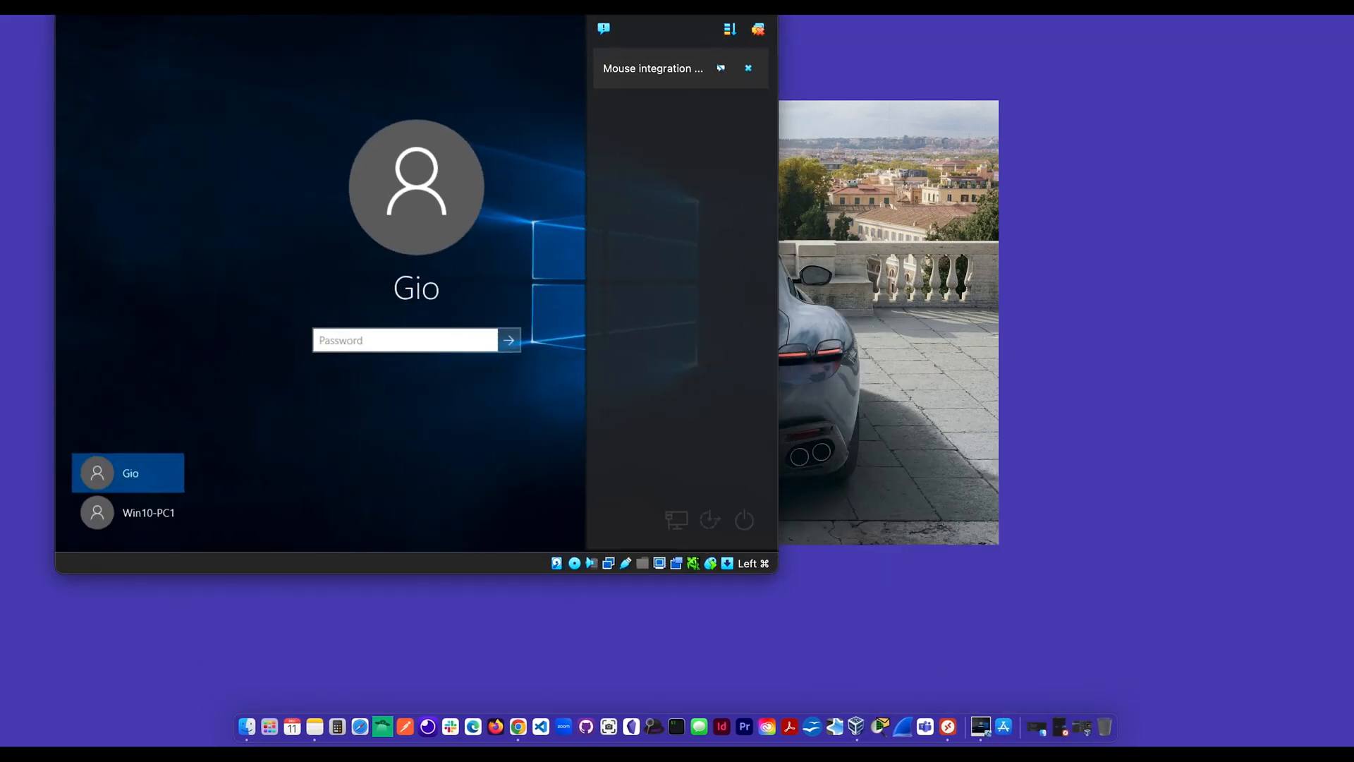
pyautogui.click(759, 31)
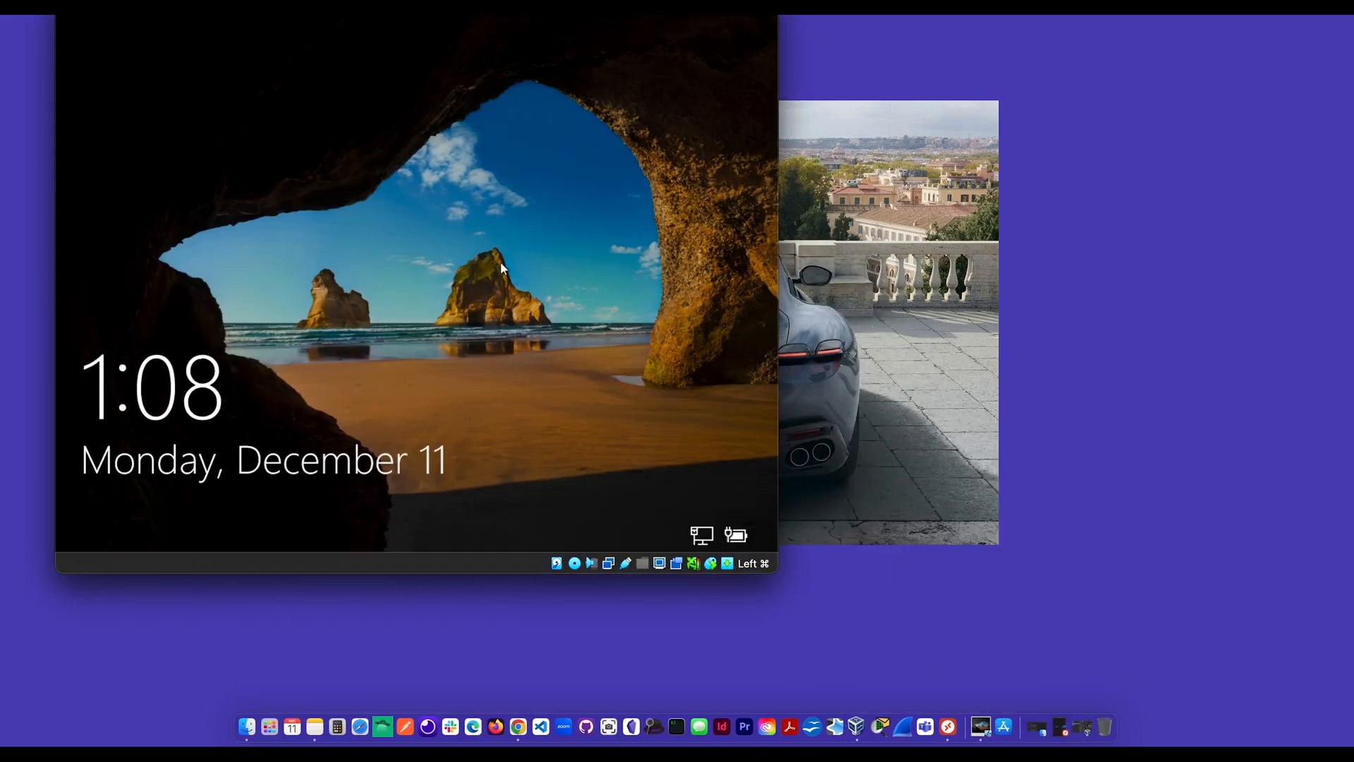
pyautogui.click(450, 354)
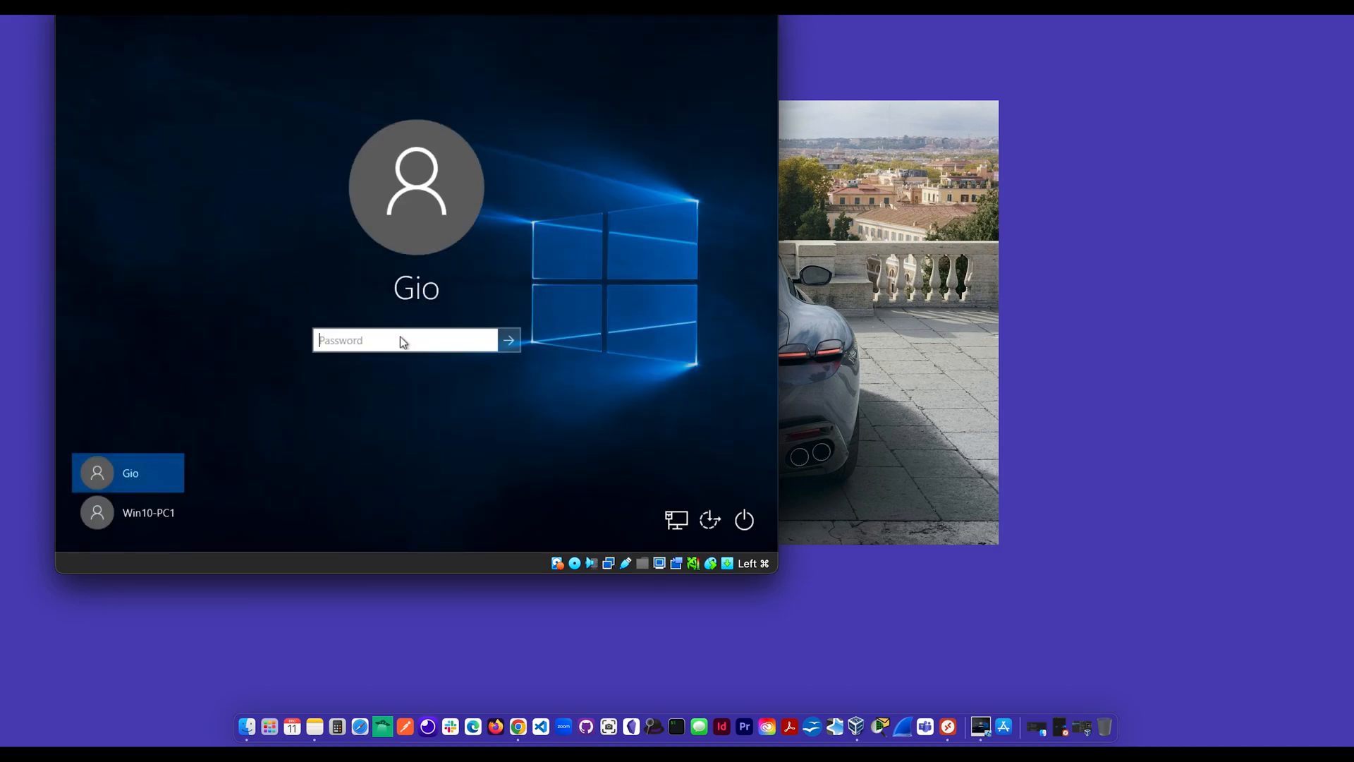
pyautogui.write('1234')
pyautogui.press('Return')
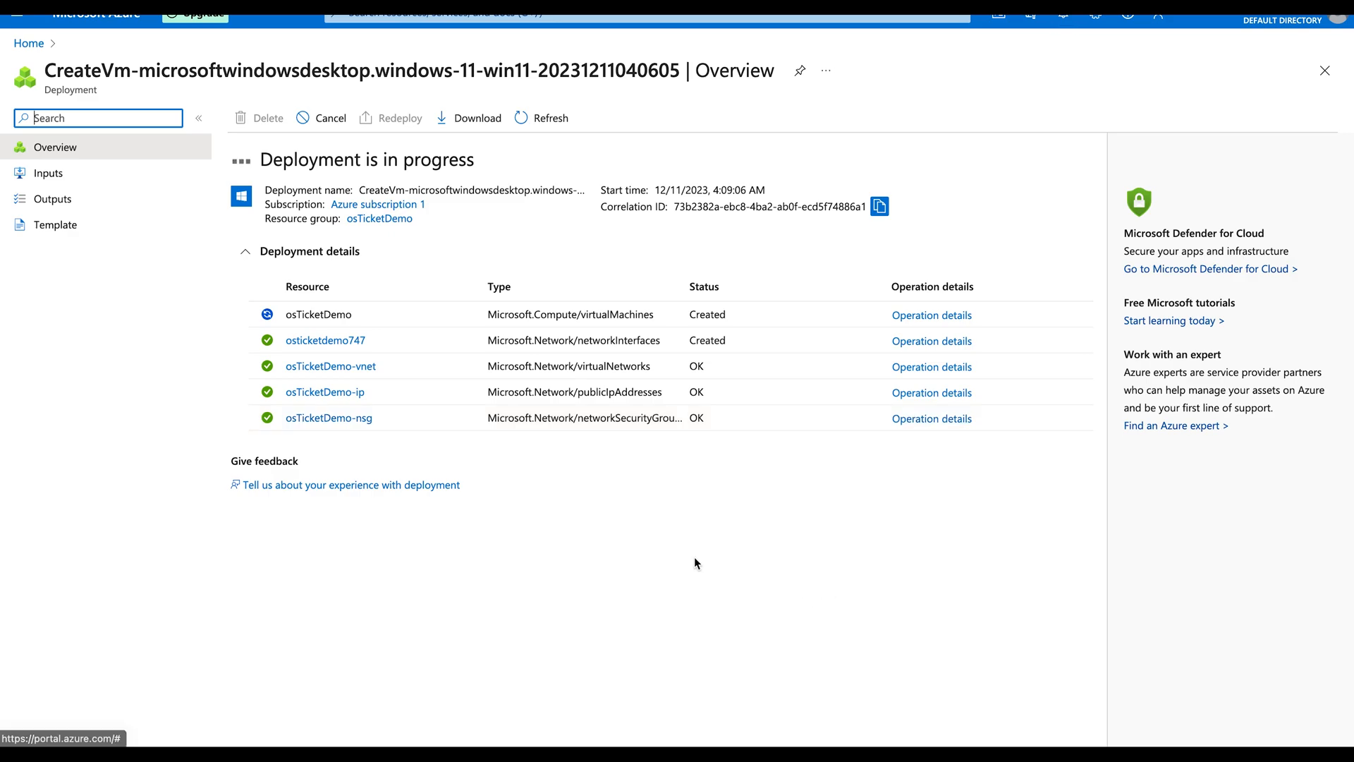
pyautogui.hotkey('ctrl', 'Left')
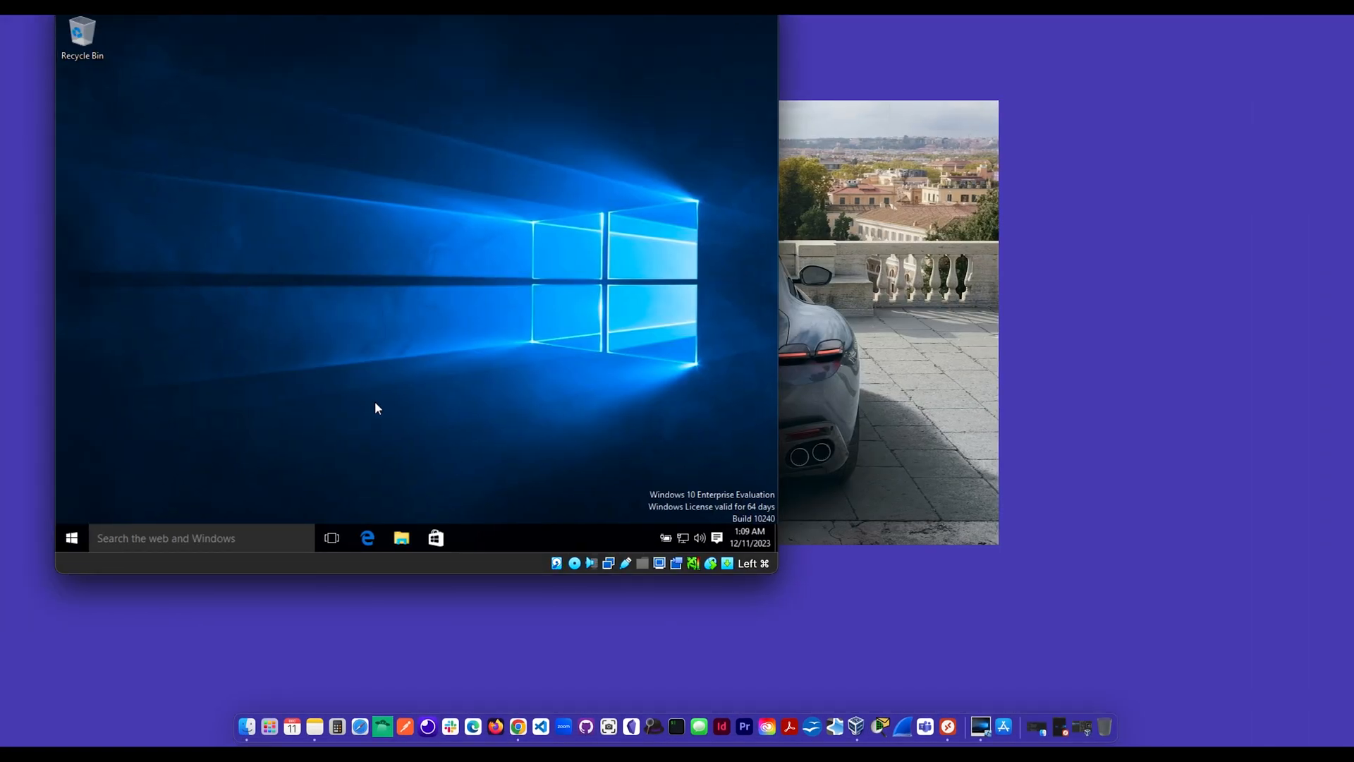
pyautogui.click(202, 537)
pyautogui.moveTo(404, 1); pyautogui.dragTo(437, 72)
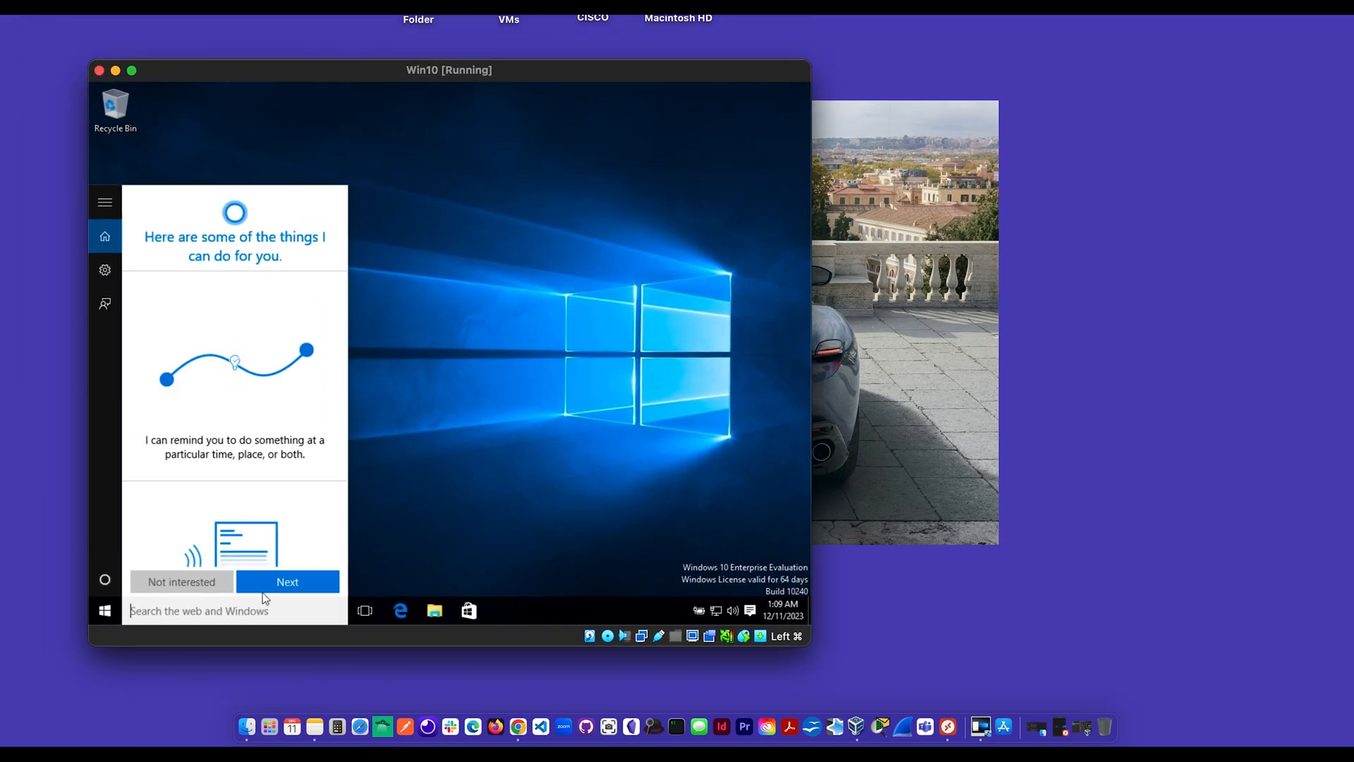
# Step: Skip the Cortana intro, launch Remote Desktop Connection by searching 'remote', and clear its Computer field
pyautogui.click(273, 579)
pyautogui.click(202, 590)
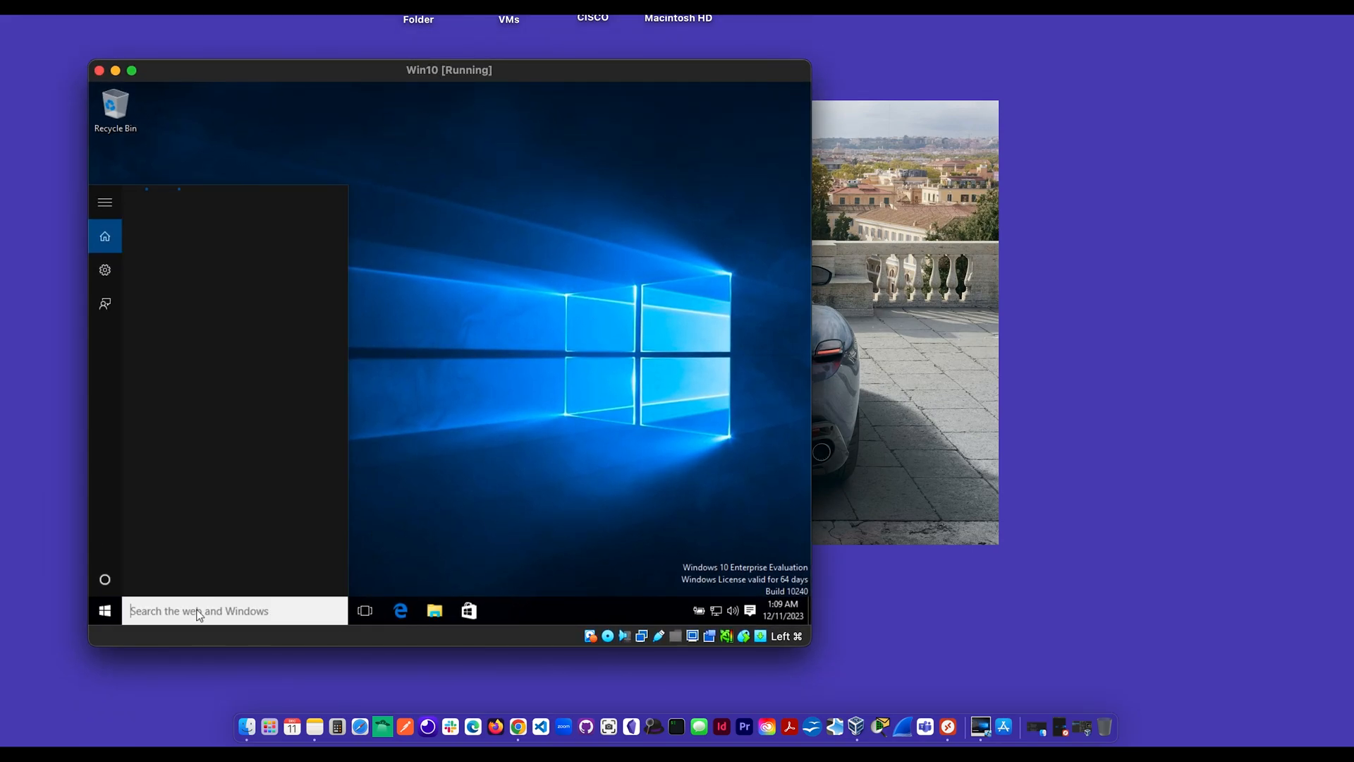
pyautogui.write('r')
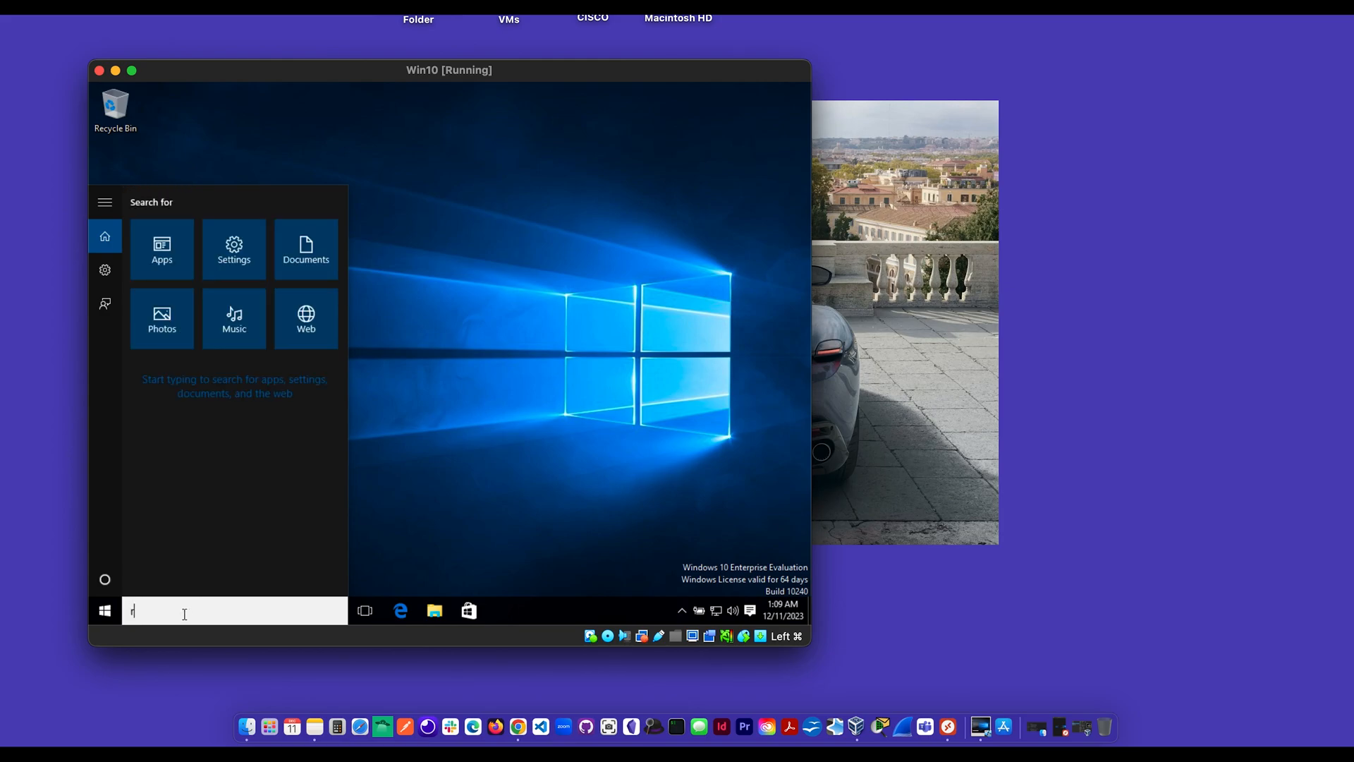
pyautogui.write('emote')
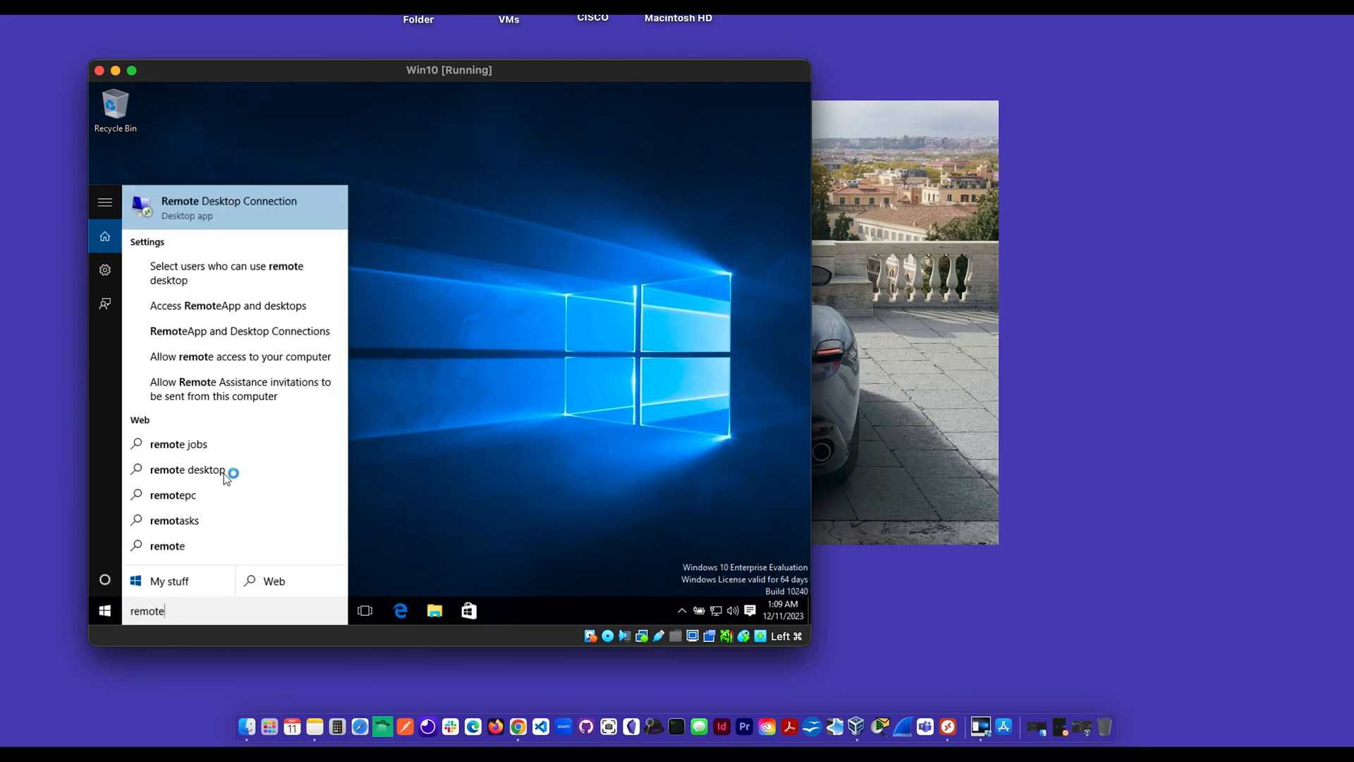
pyautogui.click(235, 210)
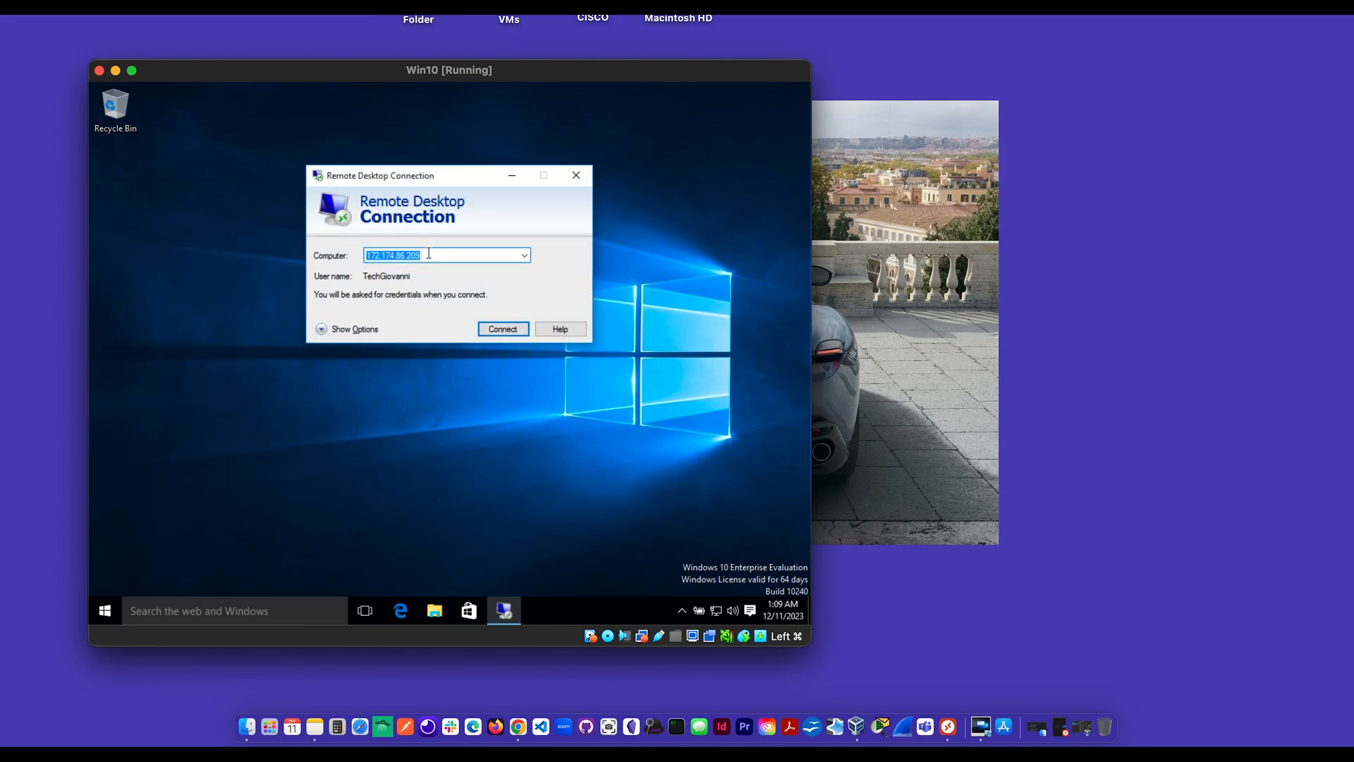
pyautogui.press('BackSpace')
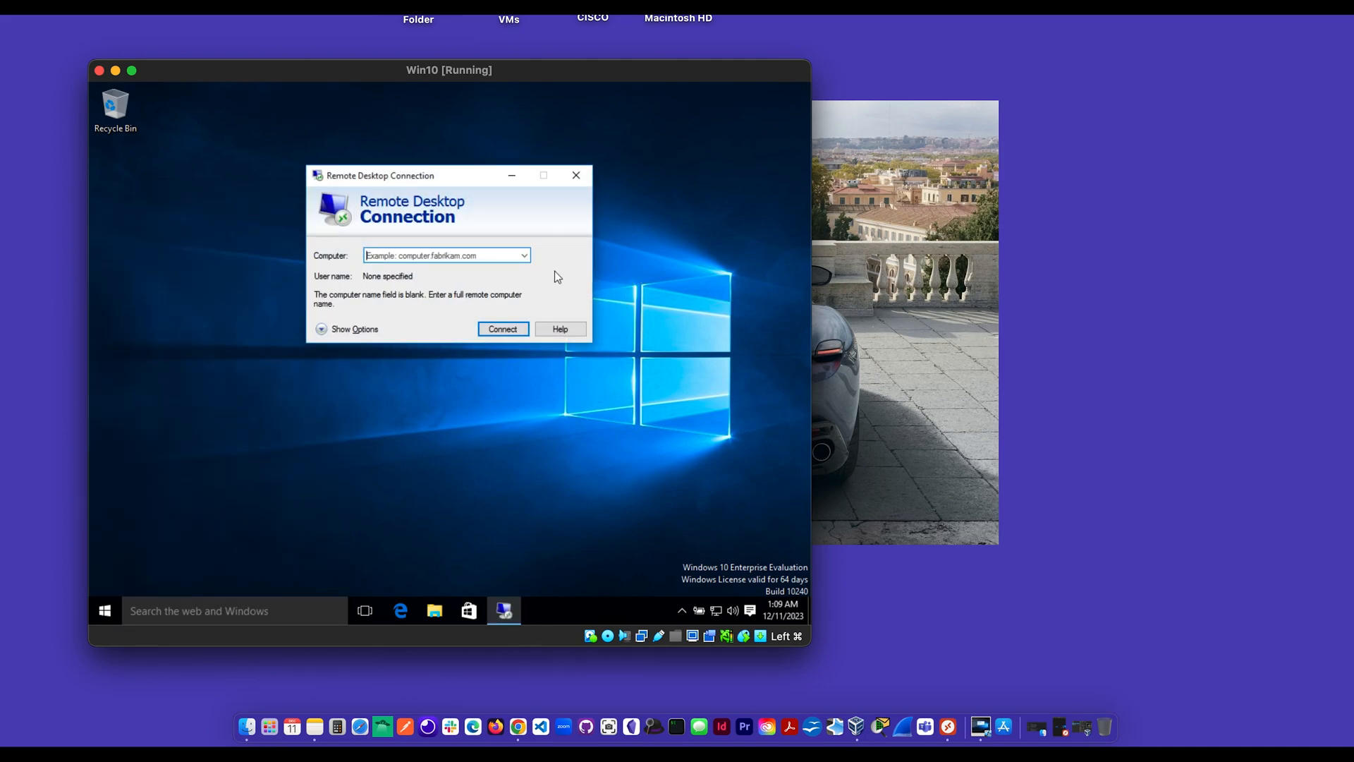
pyautogui.hscroll(2, 554, 271)
pyautogui.click(948, 727)
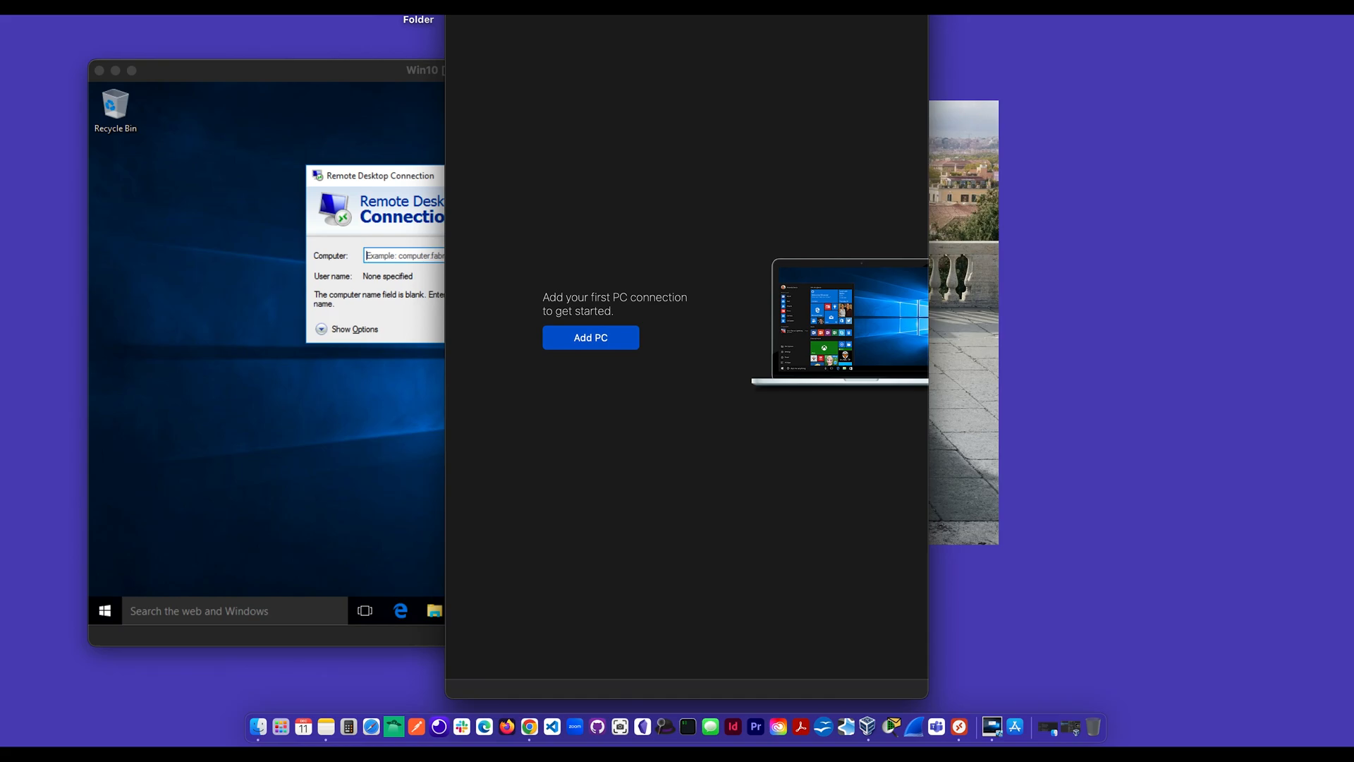
# Step: Search the Mac App Store for Microsoft Remote Desktop, confirm it's installed, then close the store
pyautogui.moveTo(691, 134); pyautogui.dragTo(1052, 103)
pyautogui.click(1016, 727)
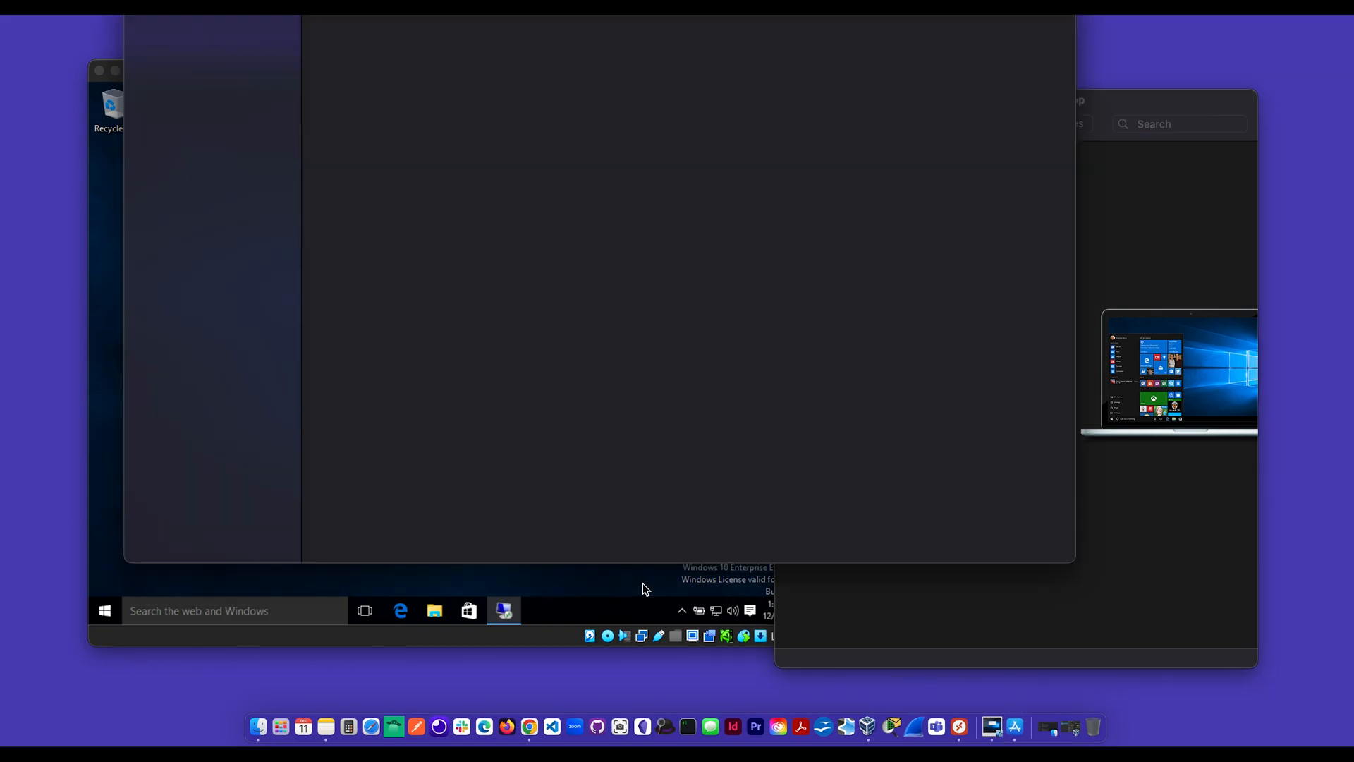
pyautogui.click(204, 32)
pyautogui.write('micr')
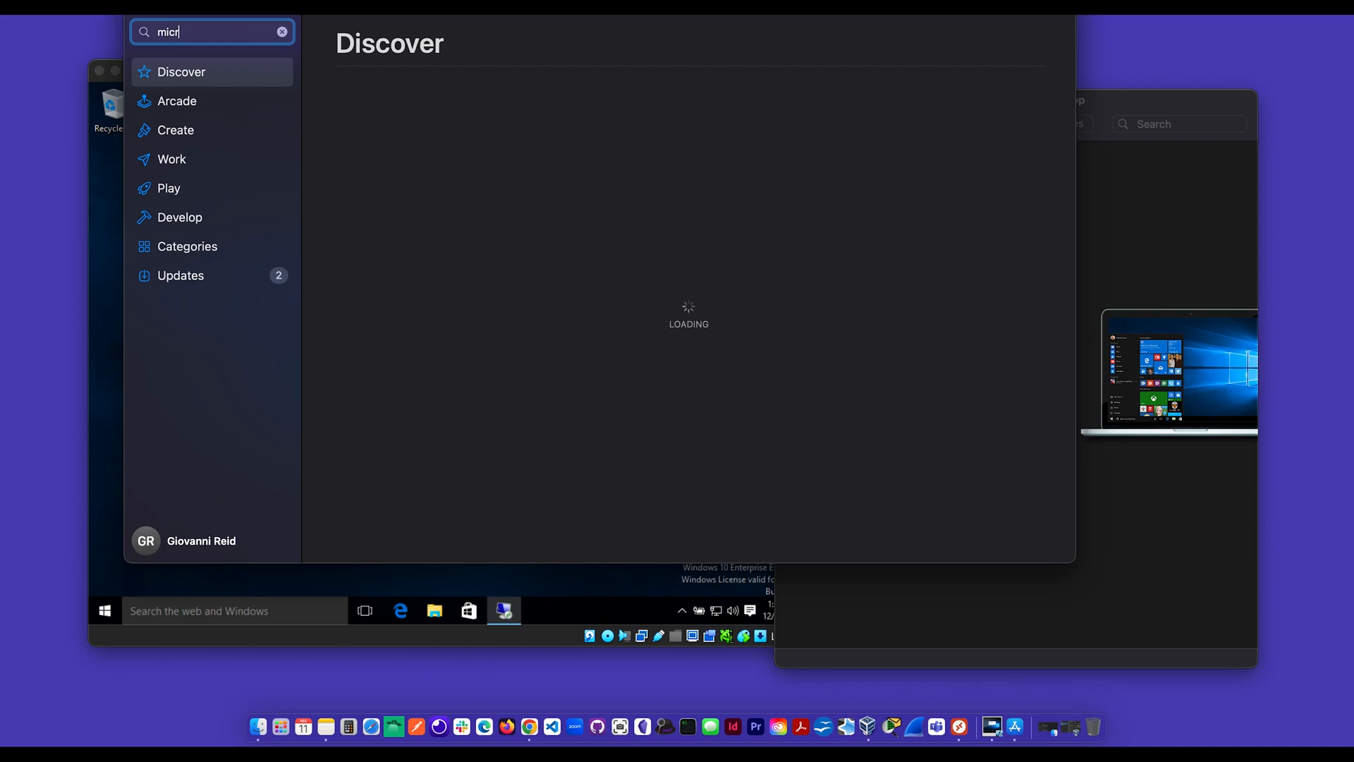
pyautogui.write('os')
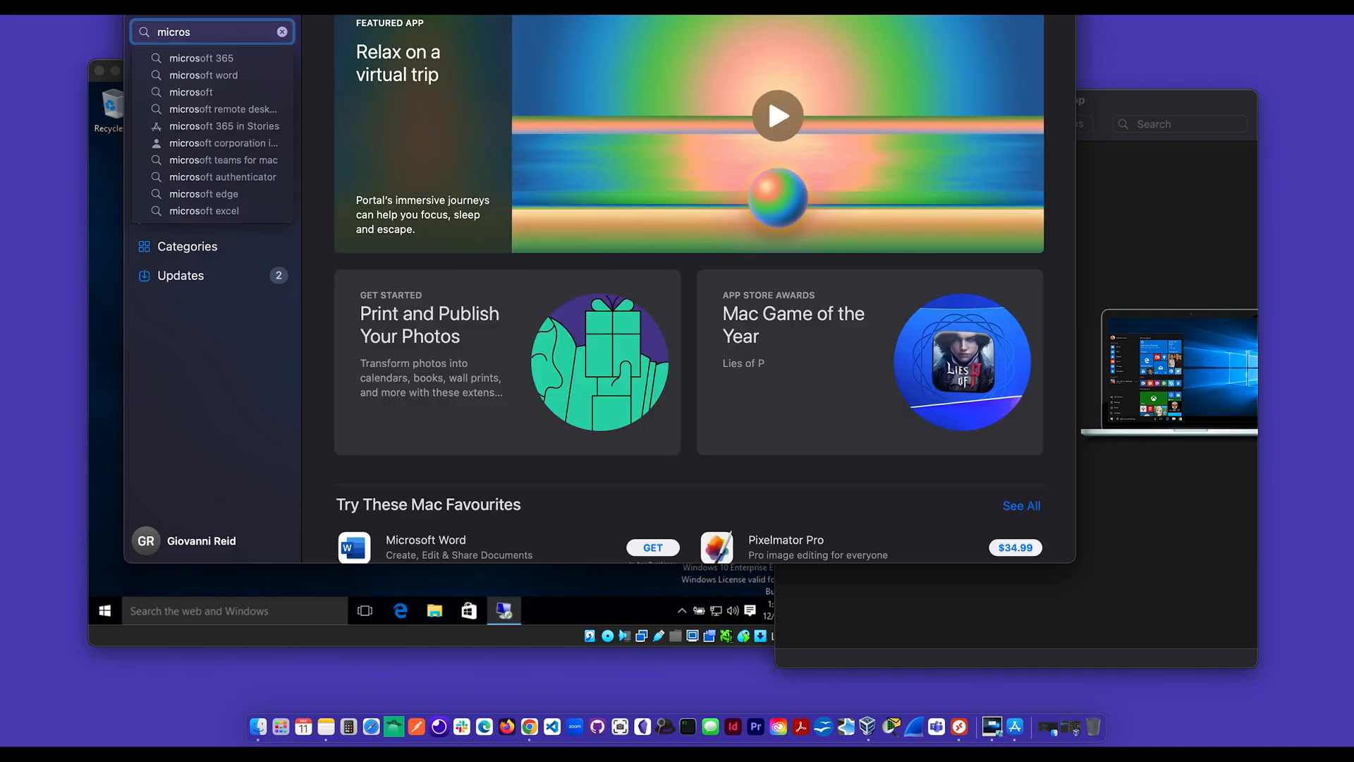
pyautogui.click(246, 110)
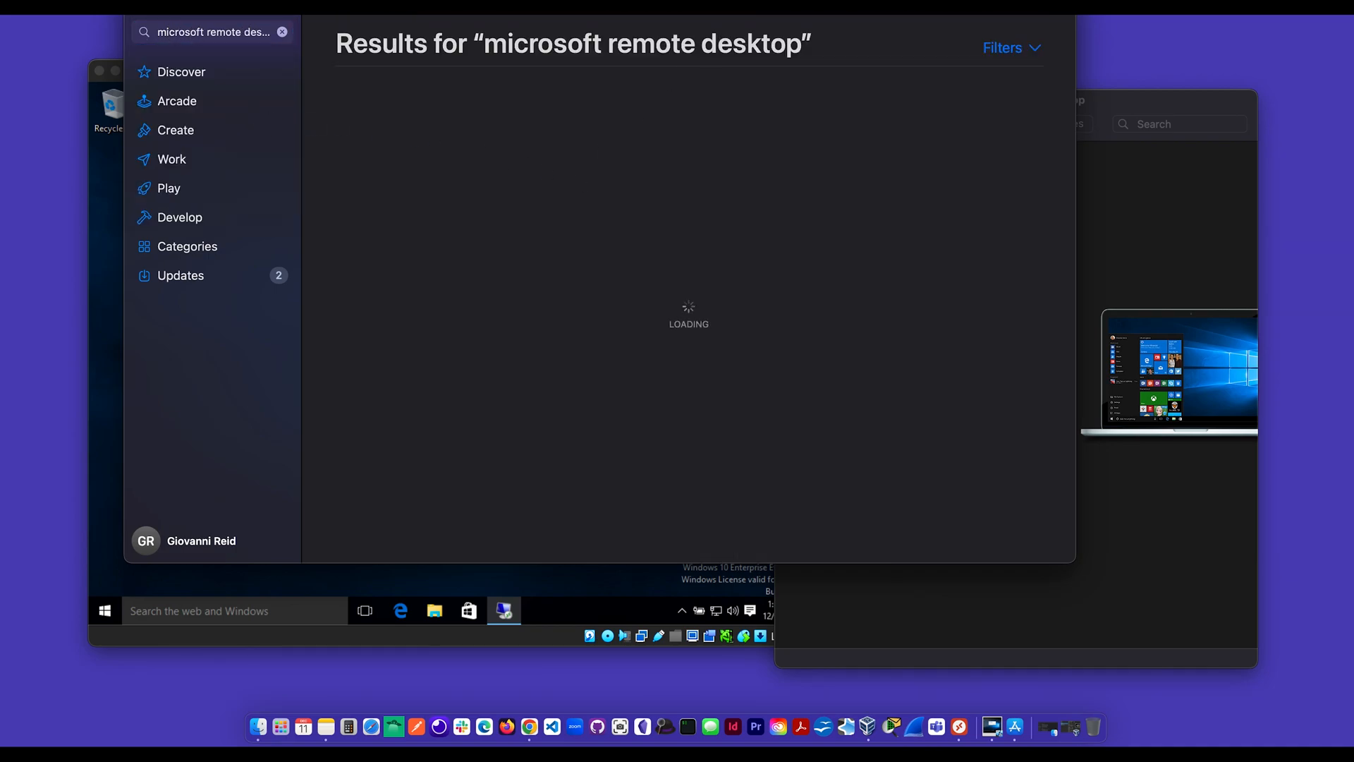
pyautogui.moveTo(720, 2); pyautogui.dragTo(720, 81)
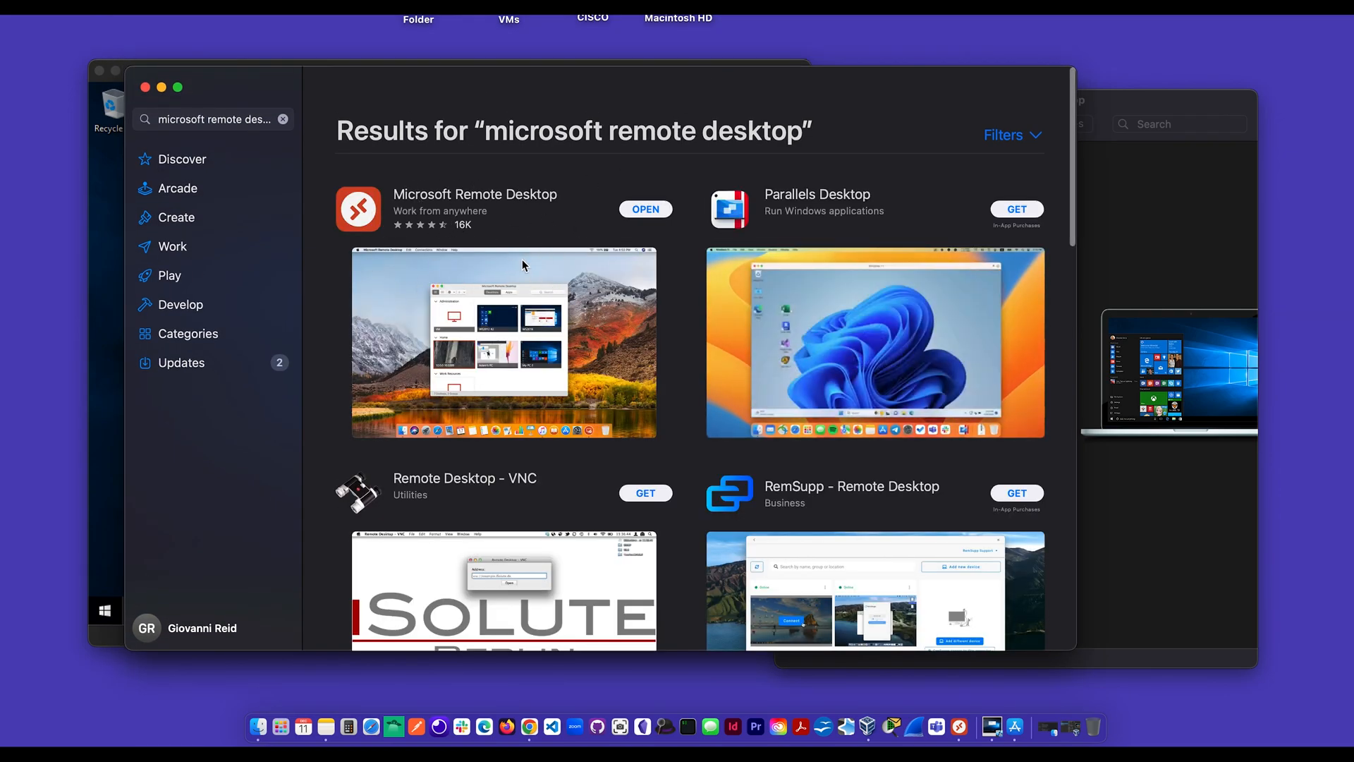
pyautogui.click(146, 87)
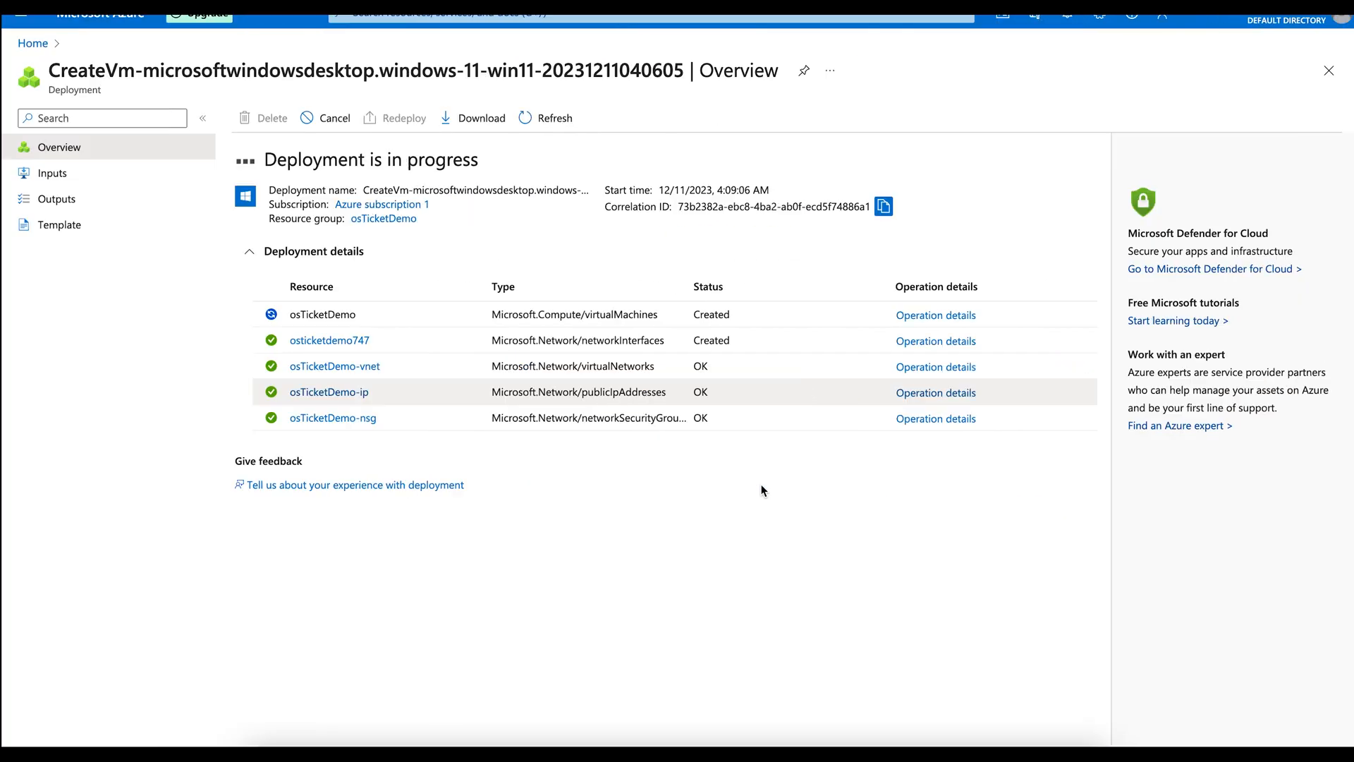
# Step: Open the finished osTicketDemo VM, running at public IP 52.188.11.212
pyautogui.click(79, 6)
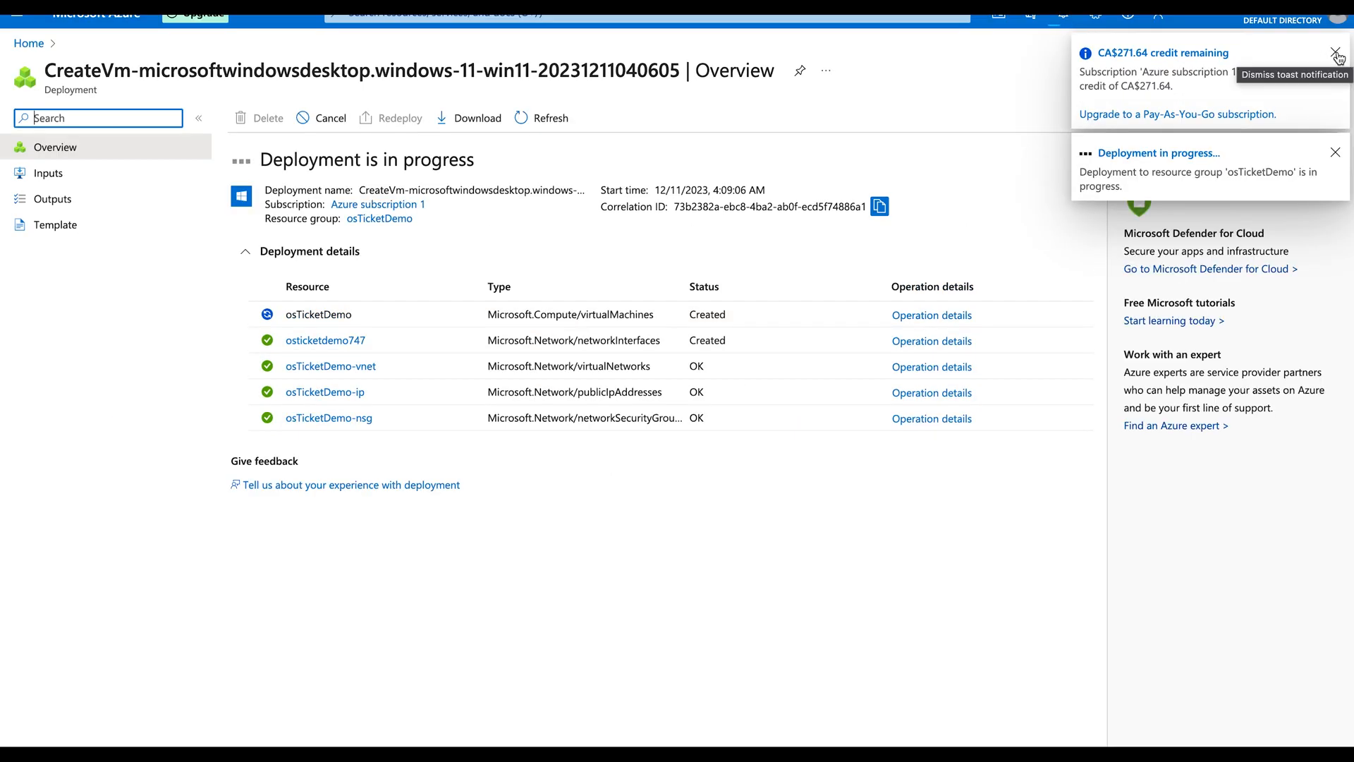
pyautogui.click(1335, 53)
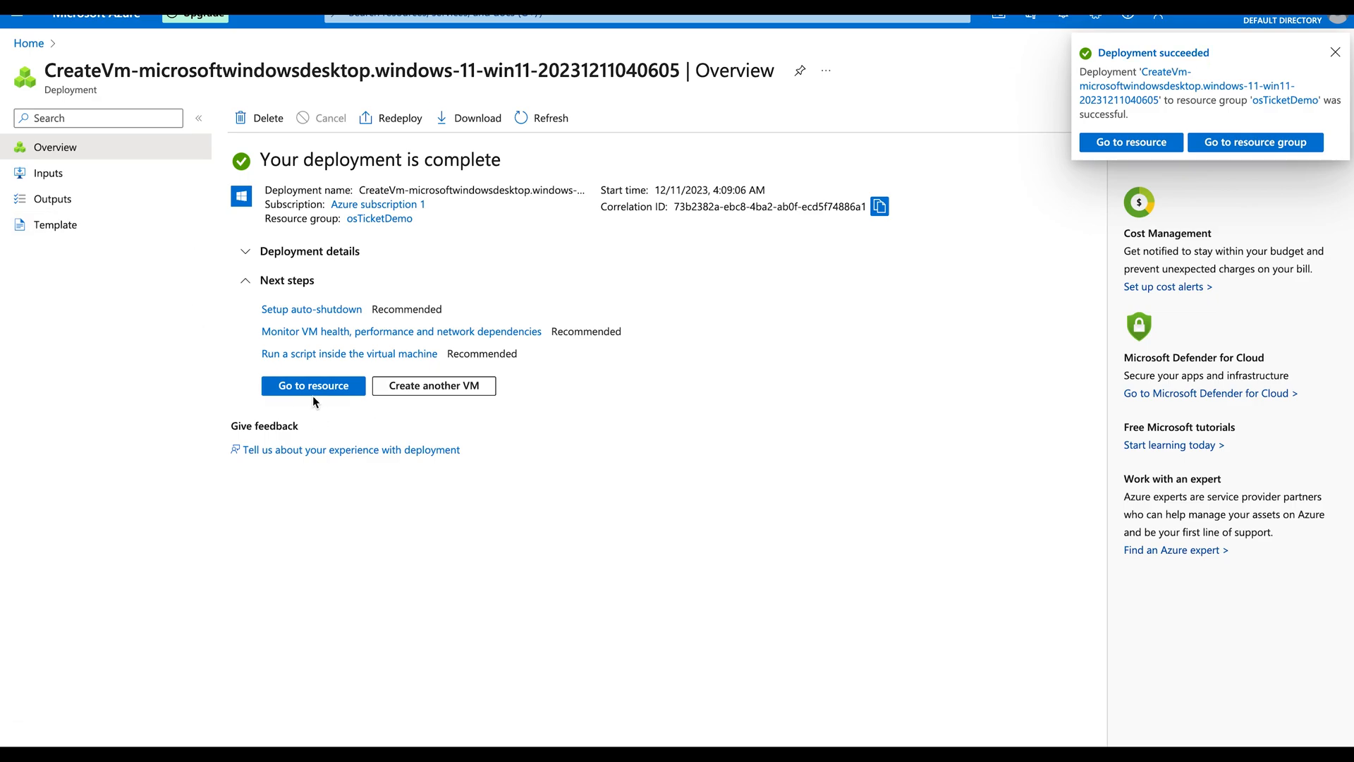
pyautogui.click(1121, 145)
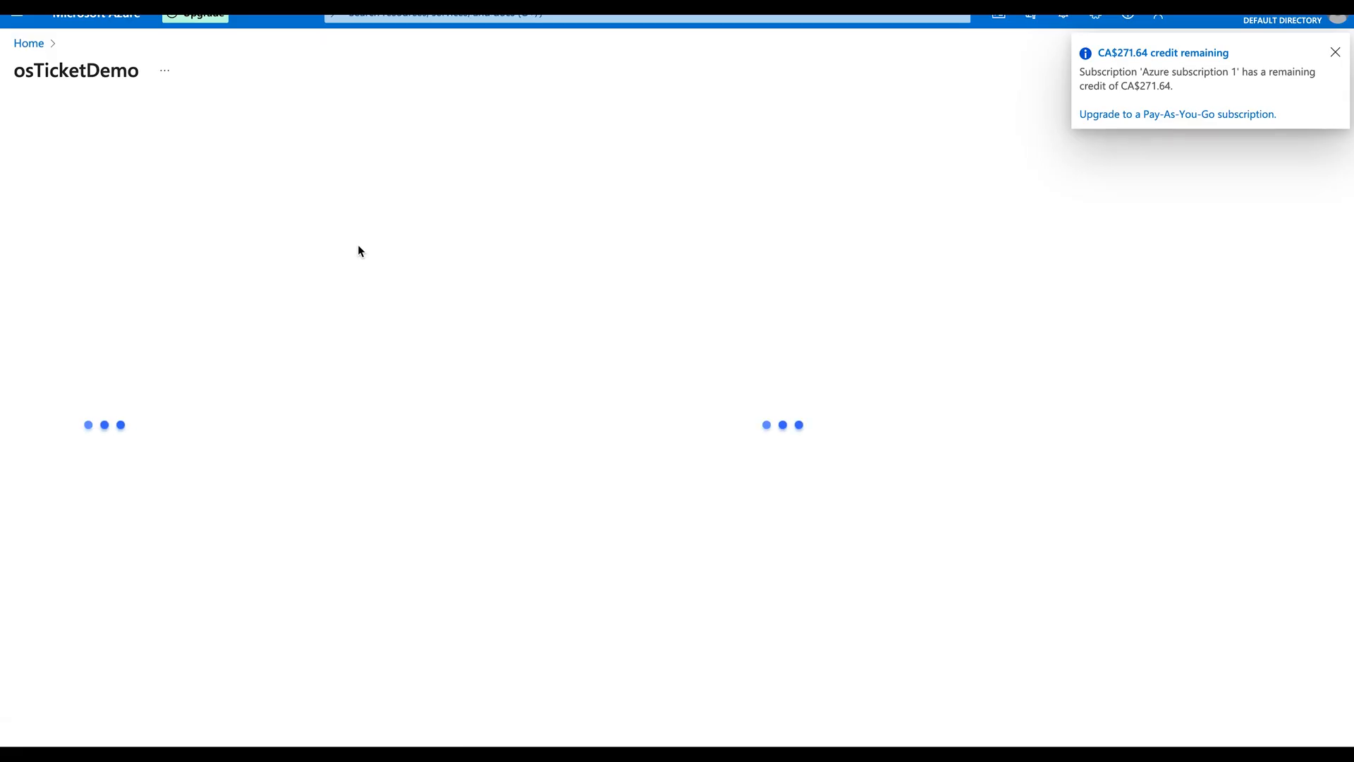
# Step: Open the osTicketDemo-ip public IP resource in osTicketDemo and copy its address 52.188.11.212
pyautogui.click(32, 44)
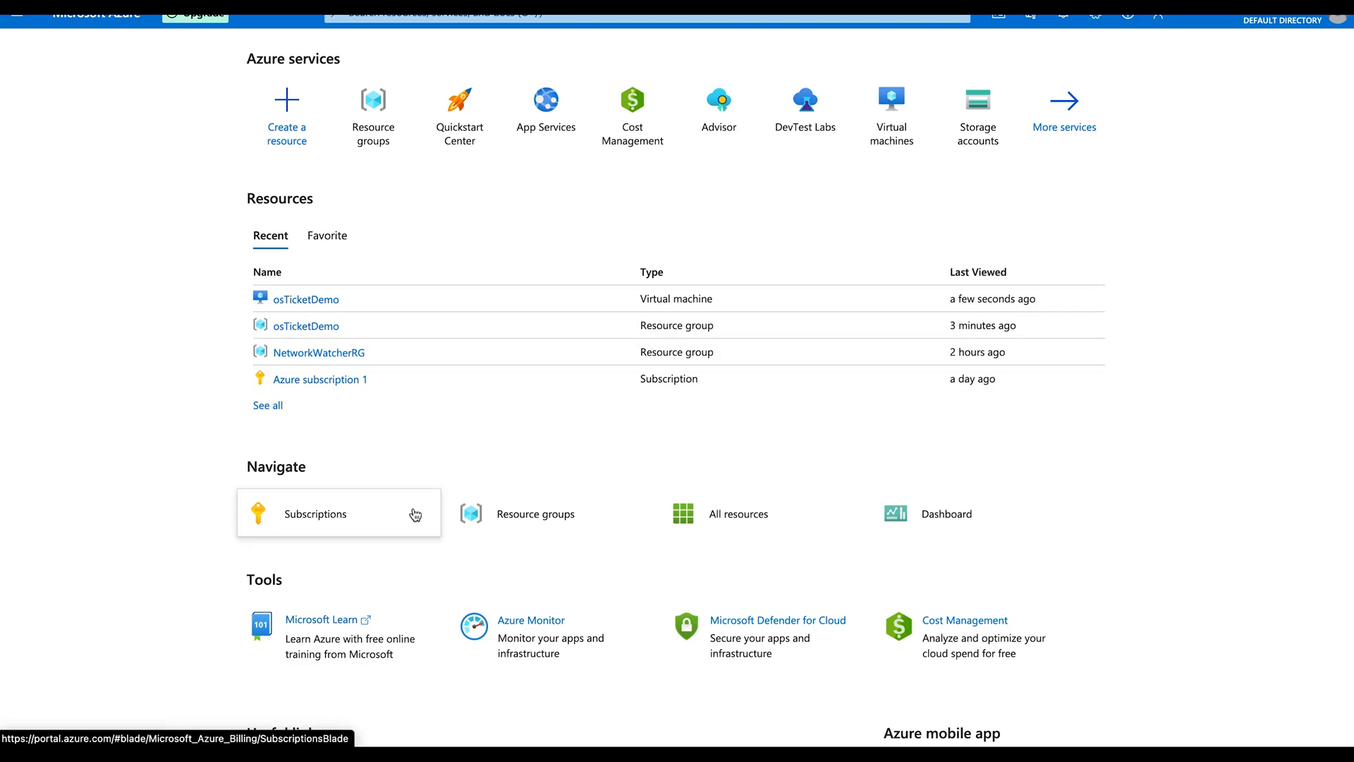
pyautogui.click(540, 520)
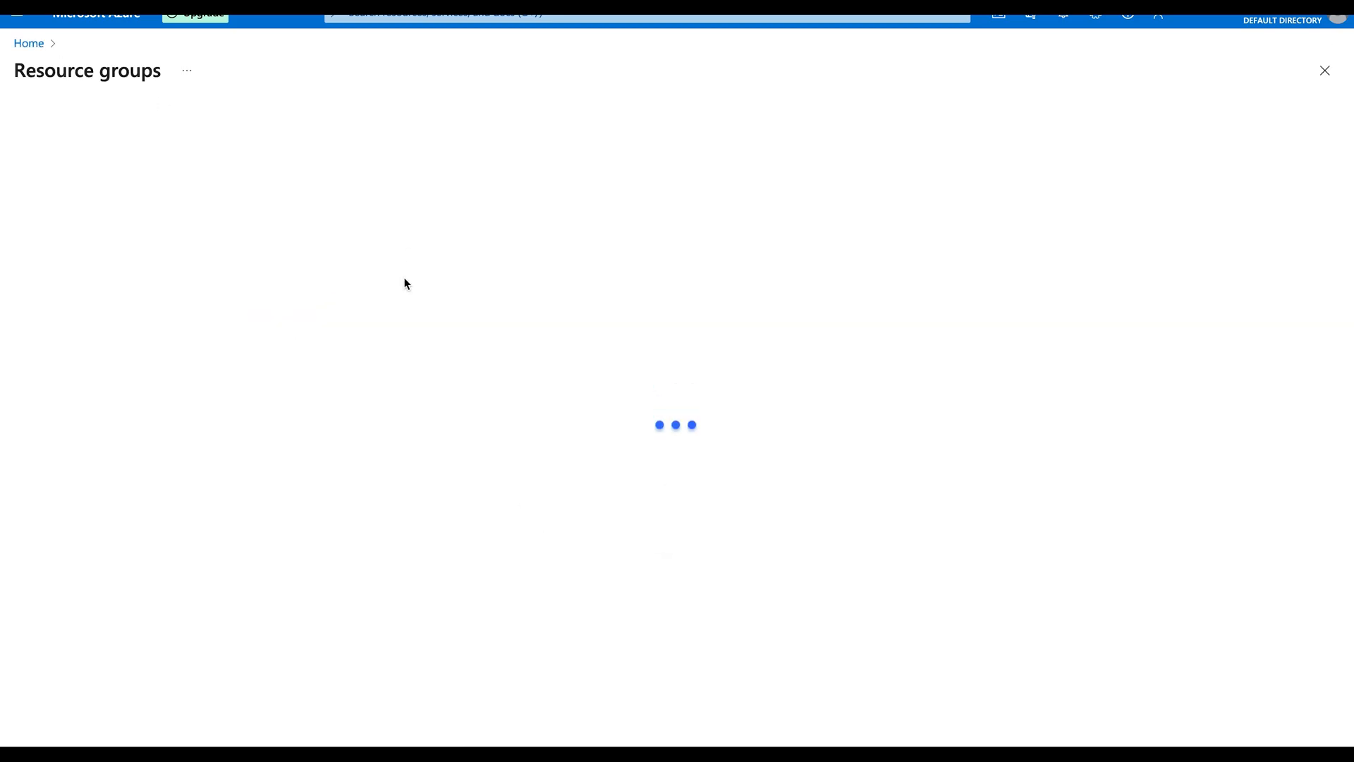
pyautogui.click(79, 273)
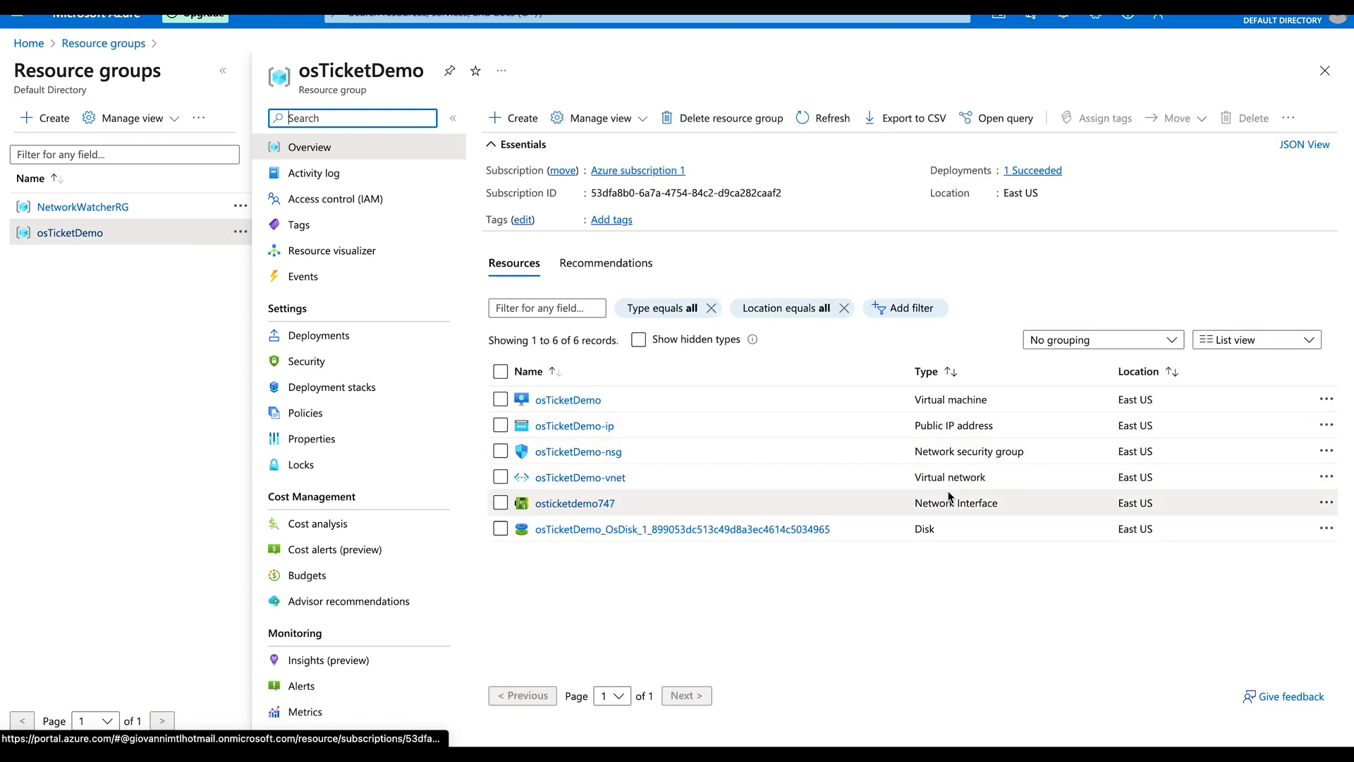
pyautogui.moveTo(913, 424); pyautogui.dragTo(1008, 432)
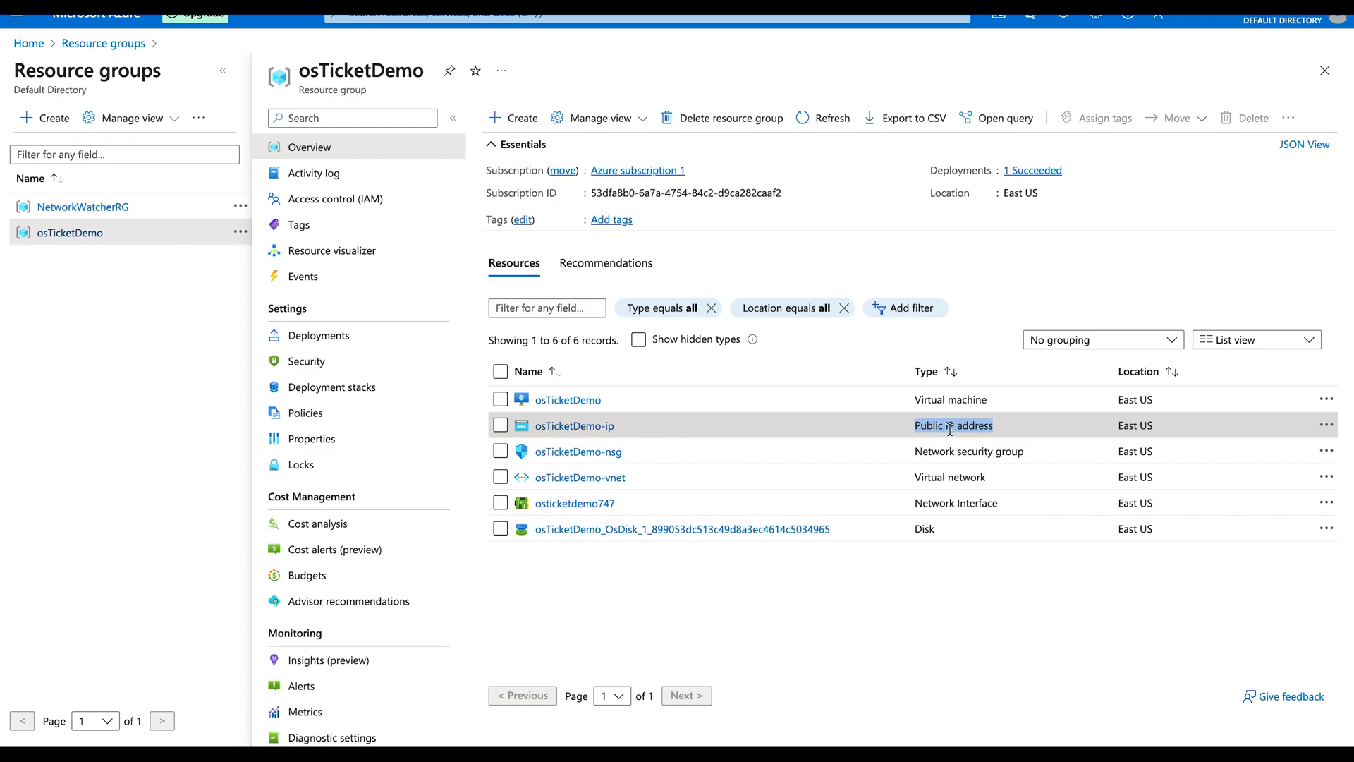
pyautogui.click(1017, 451)
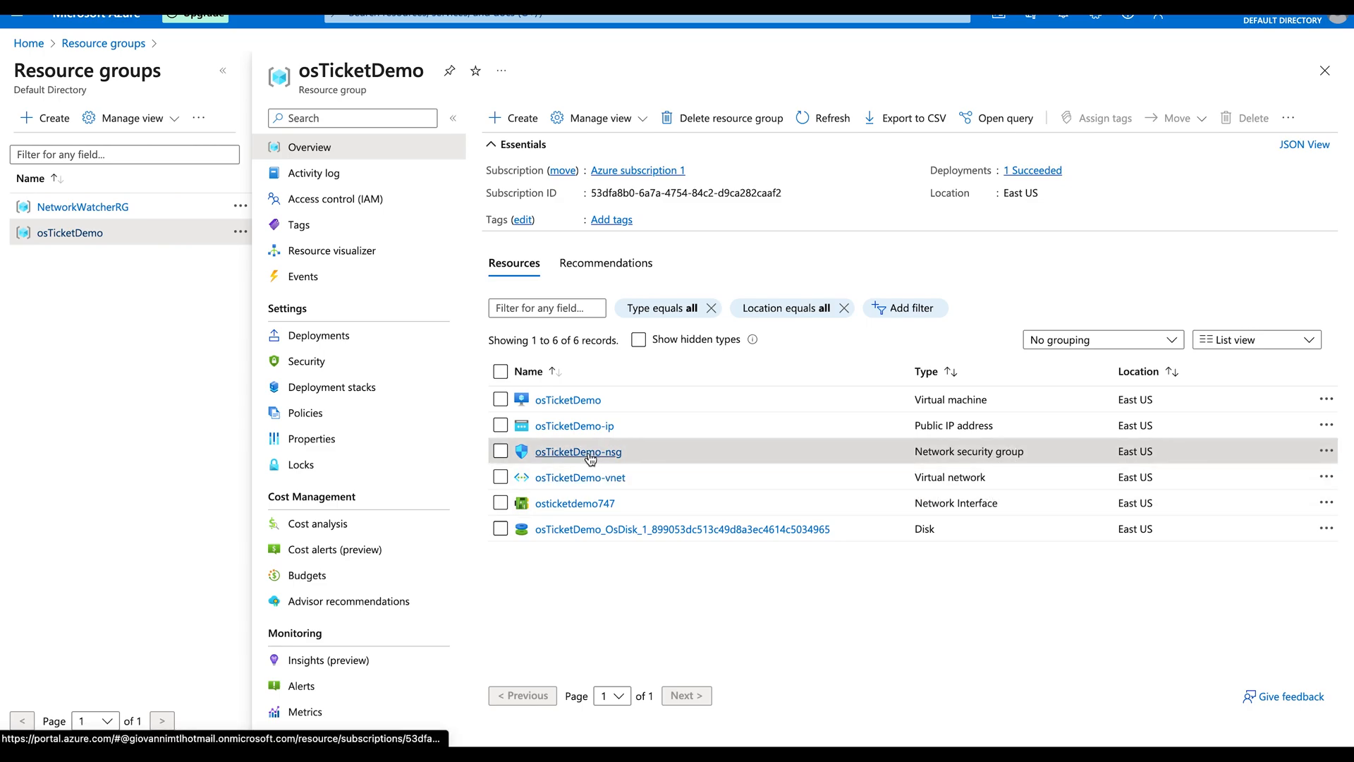
pyautogui.click(560, 426)
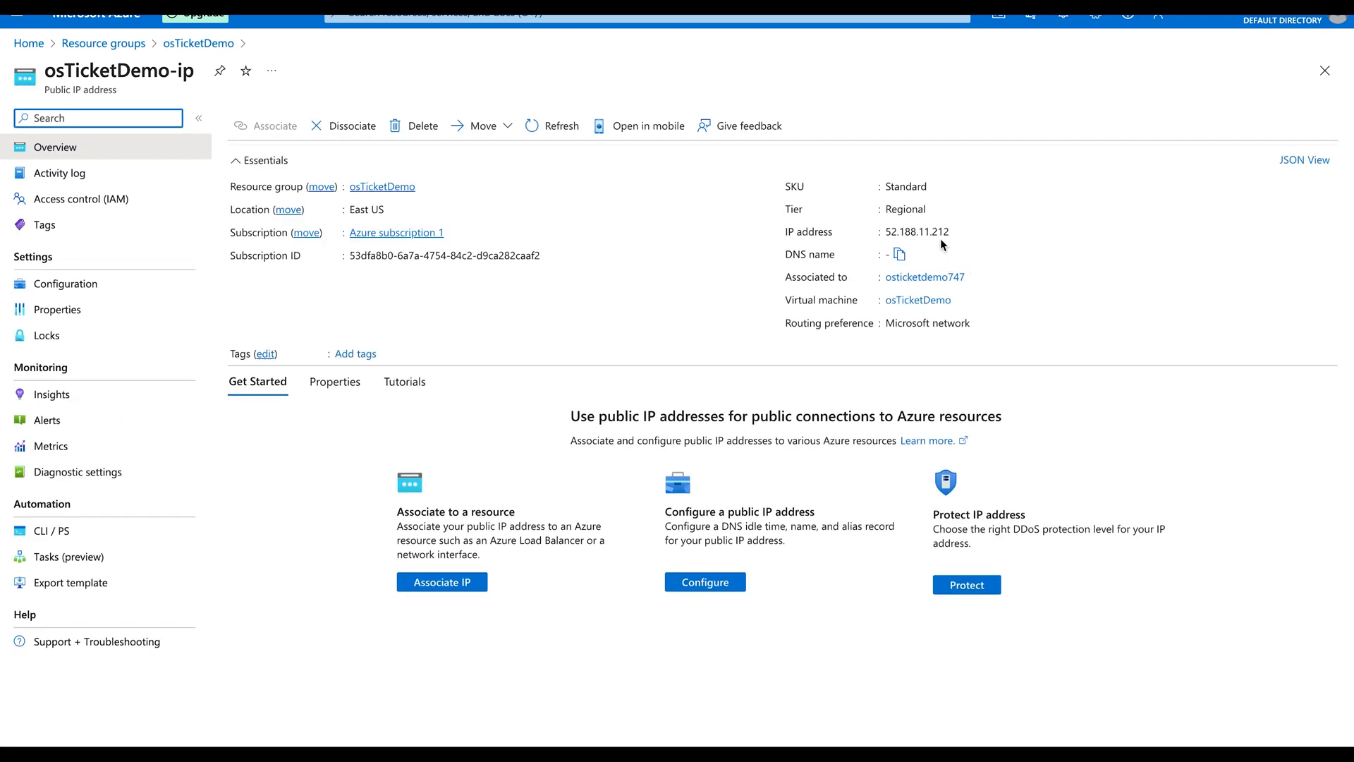
pyautogui.click(958, 231)
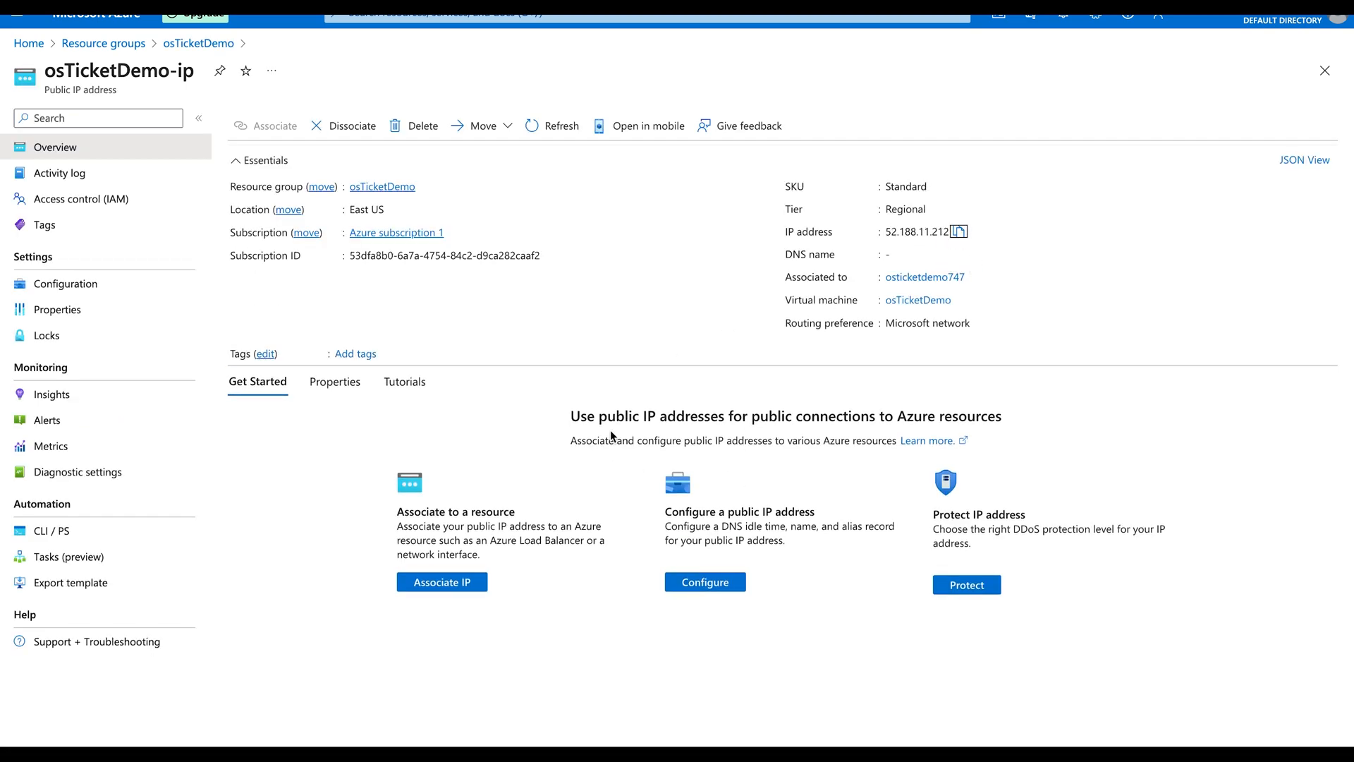
# Step: Focus the remote computer address field in the Windows 10 VM, then return to the portal
pyautogui.hotkey('ctrl', 'Left')
pyautogui.click(398, 259)
pyautogui.click(411, 258)
pyautogui.hotkey('ctrl', 'Right')
# Step: Enter 52.188.11.212 in the VM's Remote Desktop Connection and connect
pyautogui.hotkey('ctrl', 'Left')
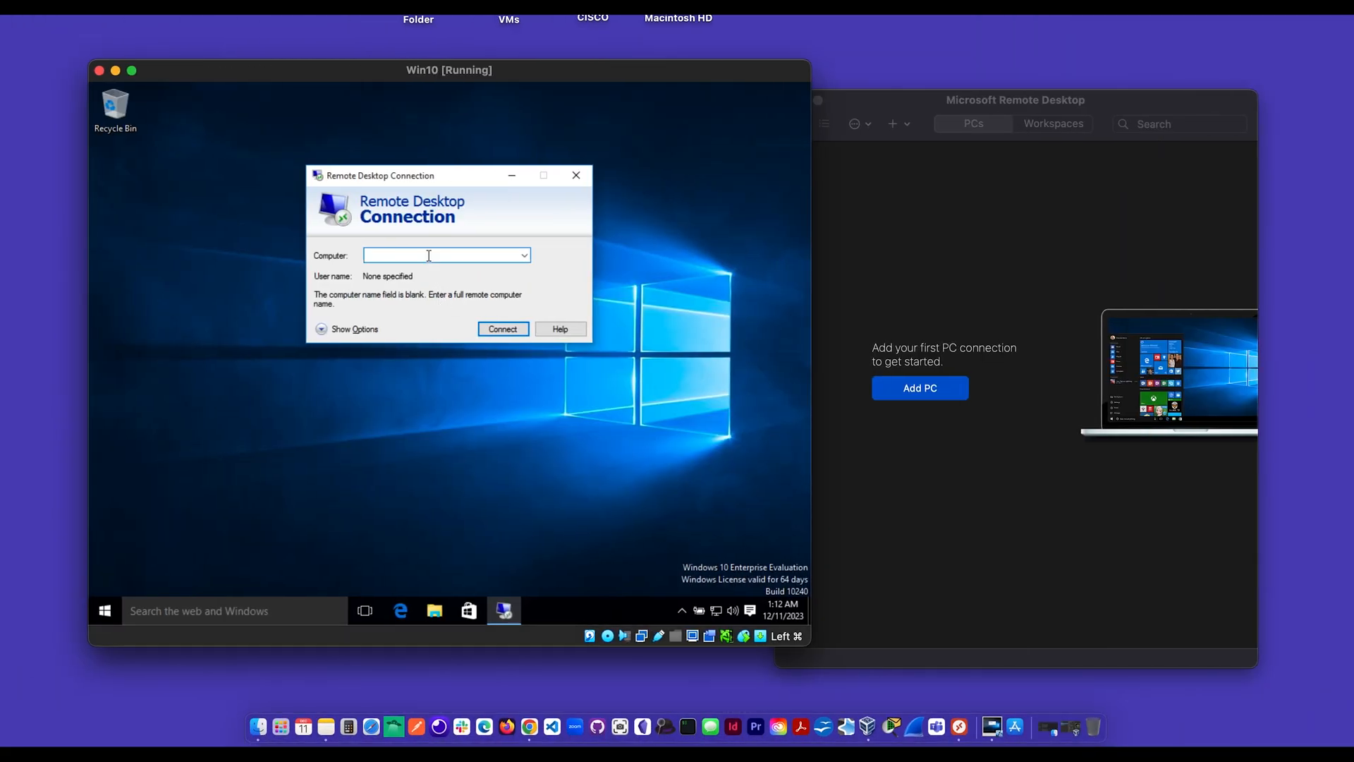
pyautogui.hotkey('ctrl', 'Right')
pyautogui.hotkey('ctrl', 'Left')
pyautogui.write('5')
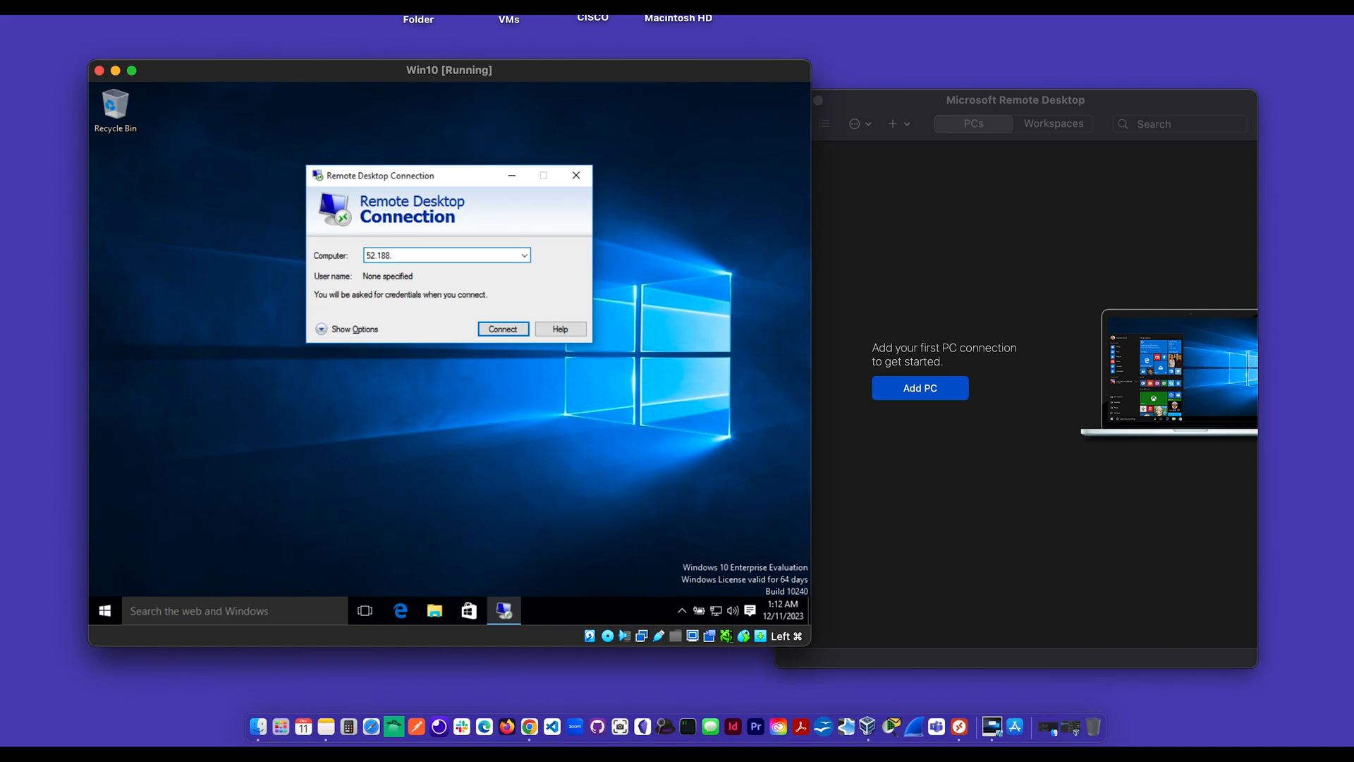
pyautogui.hotkey('ctrl', 'Right')
pyautogui.hotkey('ctrl', 'Left')
pyautogui.click(513, 330)
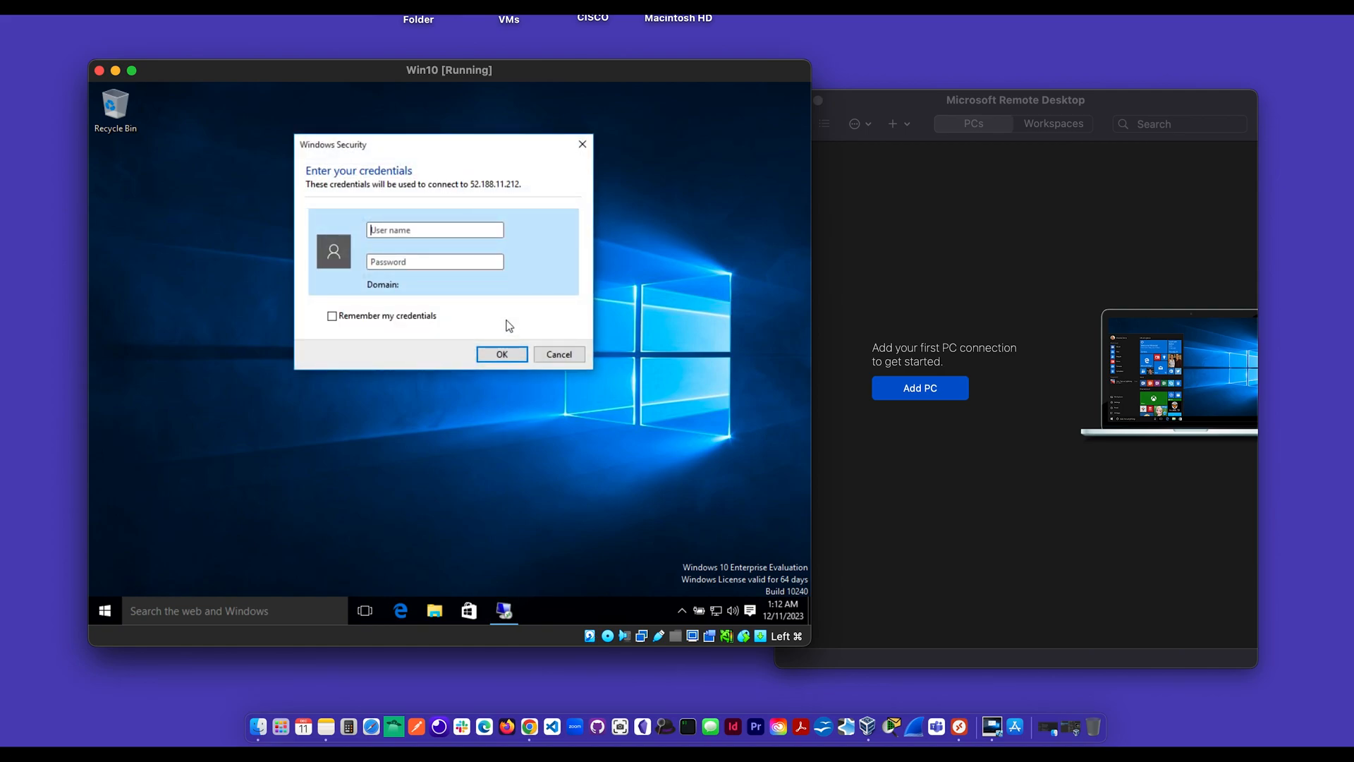
# Step: Try signing in with the VM username and account password
pyautogui.click(407, 231)
pyautogui.write('osTicket')
pyautogui.press('Tab')
pyautogui.write('••••••')
pyautogui.click(501, 354)
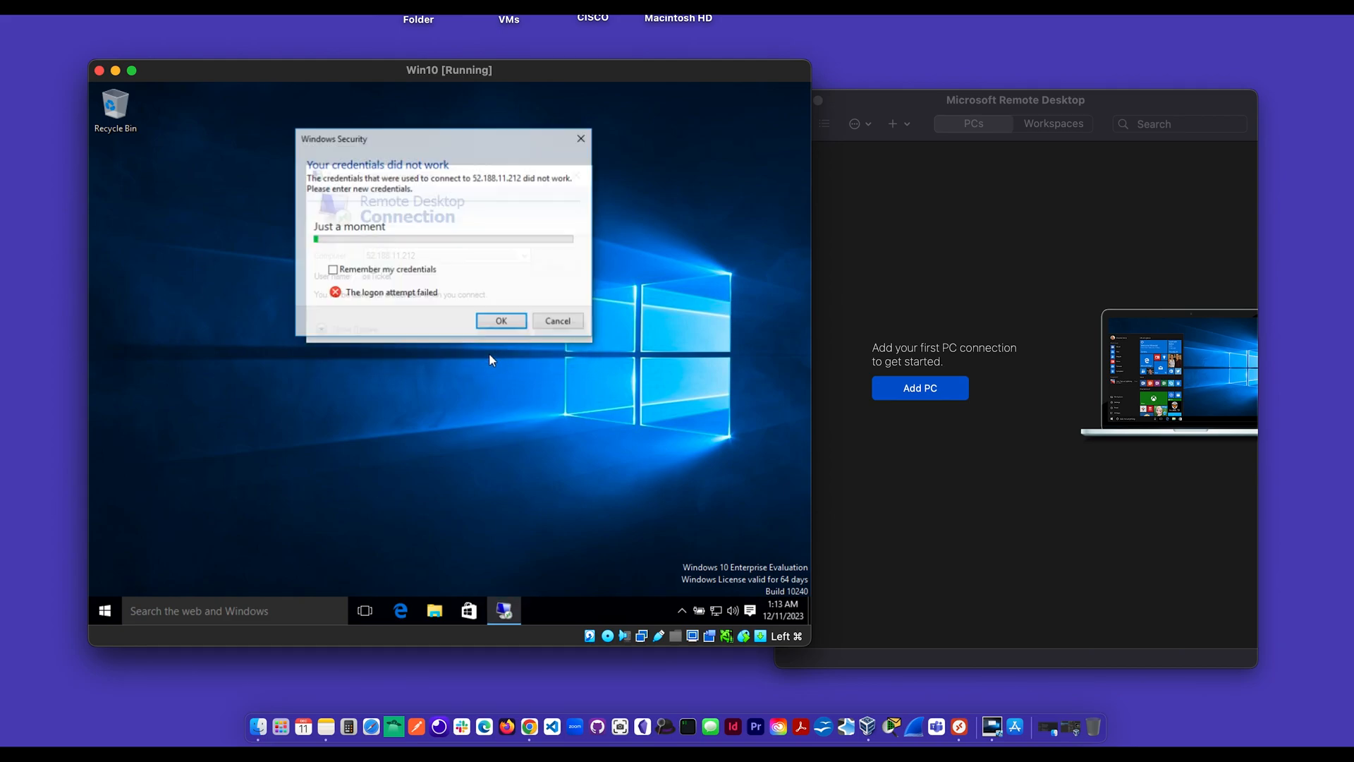
# Step: Sign in again with the corrected username and password, and accept the certificate warning
pyautogui.click(402, 262)
pyautogui.write('o')
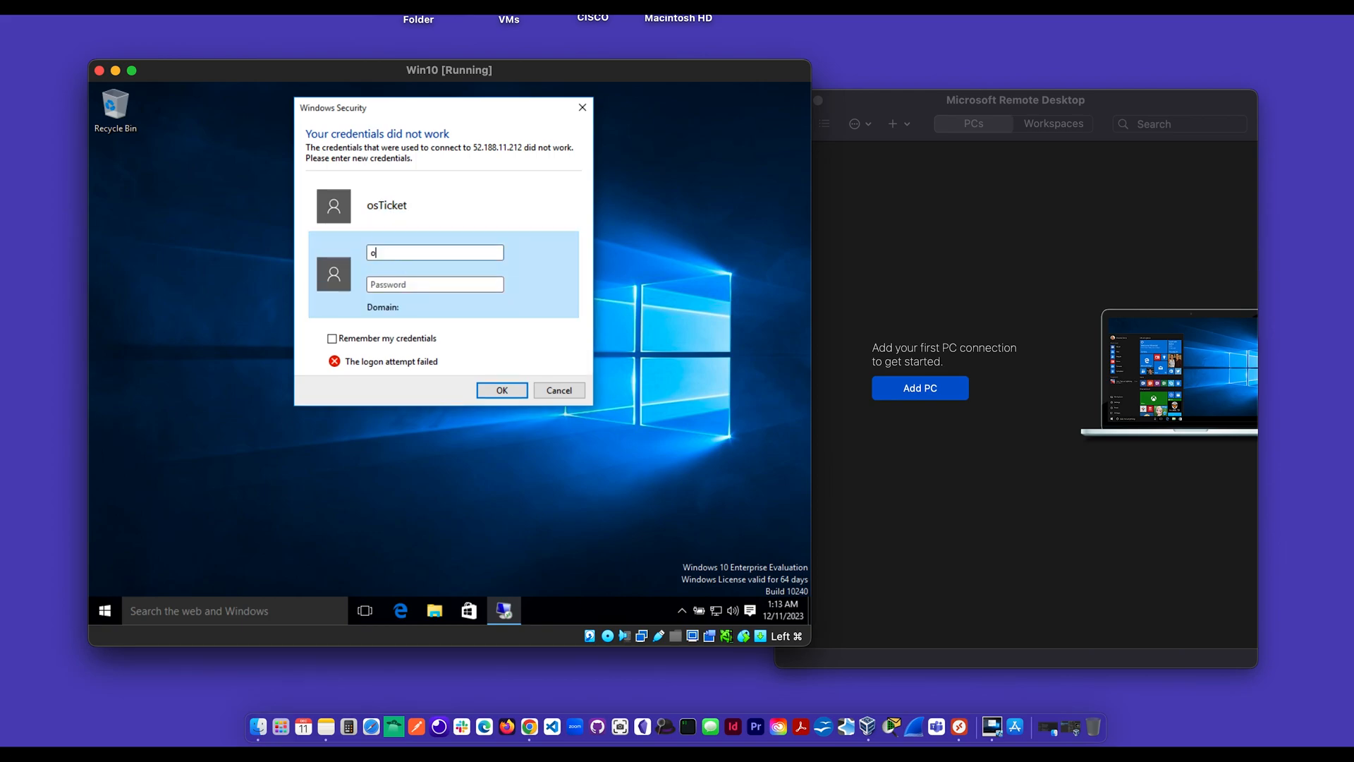
pyautogui.write('sticket')
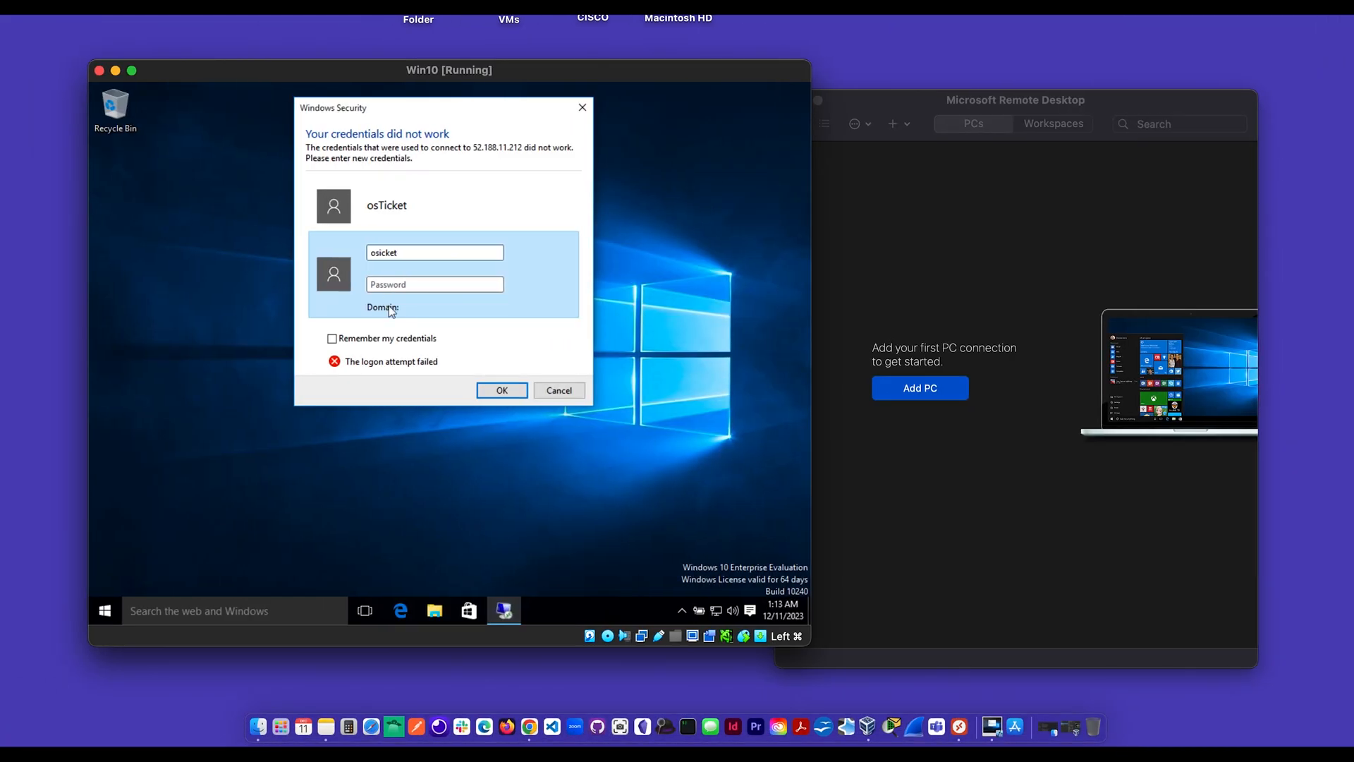
pyautogui.write('T')
pyautogui.press('Right')
pyautogui.press('Right')
pyautogui.write('Demo')
pyautogui.click(412, 284)
pyautogui.write('••••')
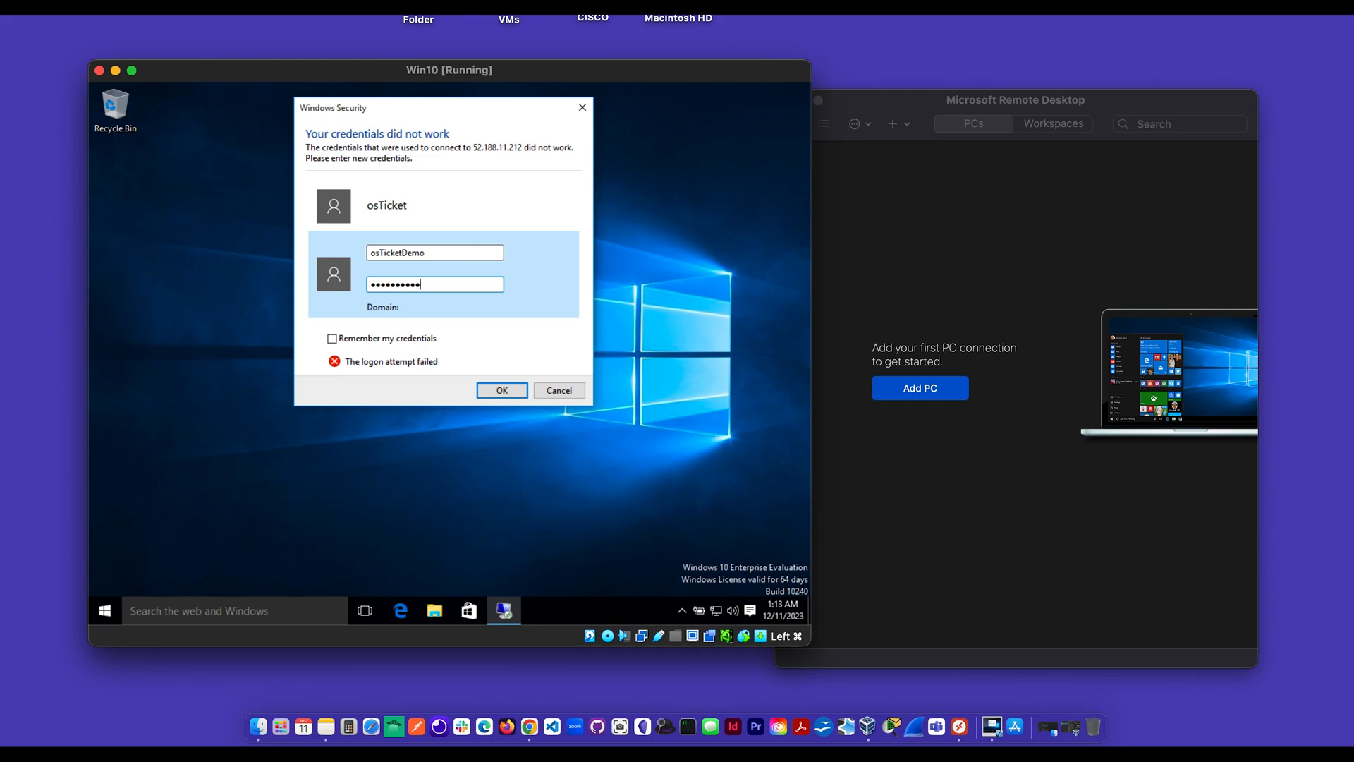
pyautogui.click(503, 387)
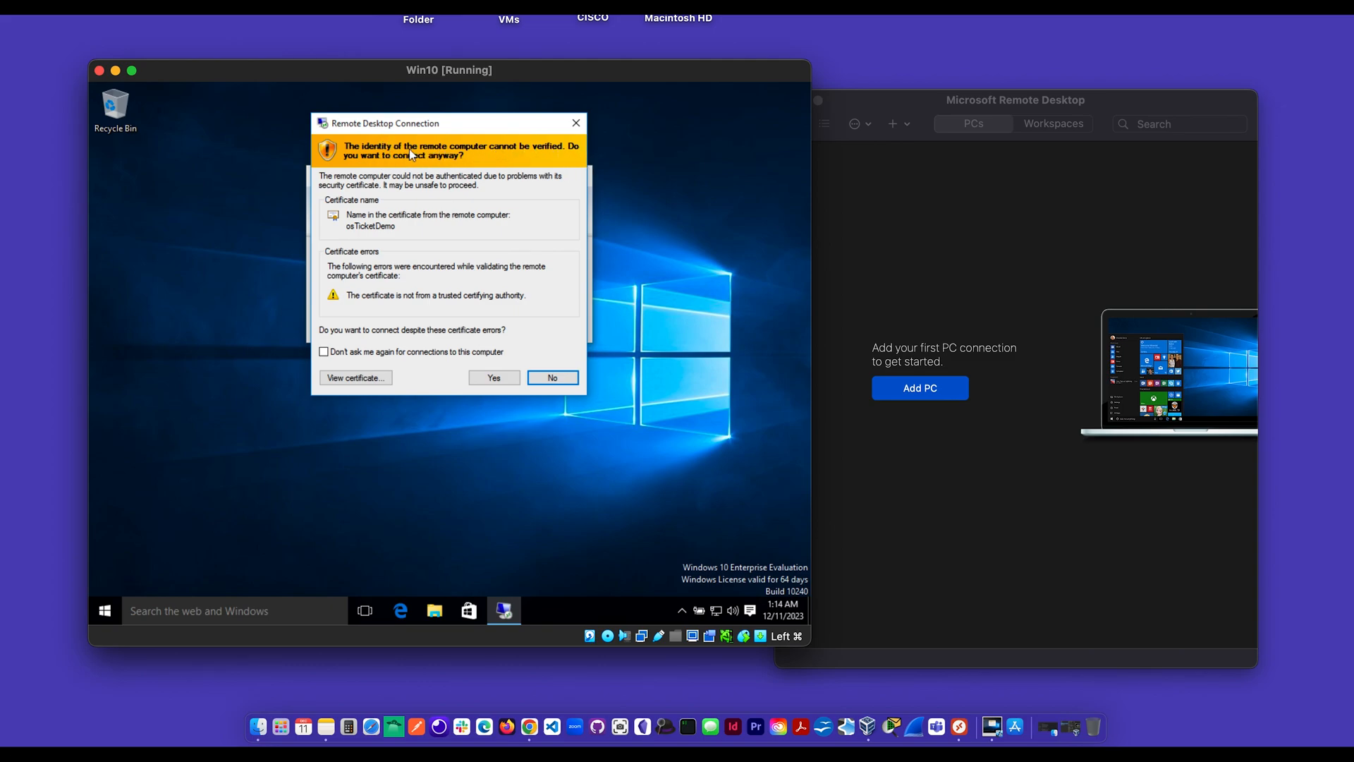
pyautogui.click(494, 377)
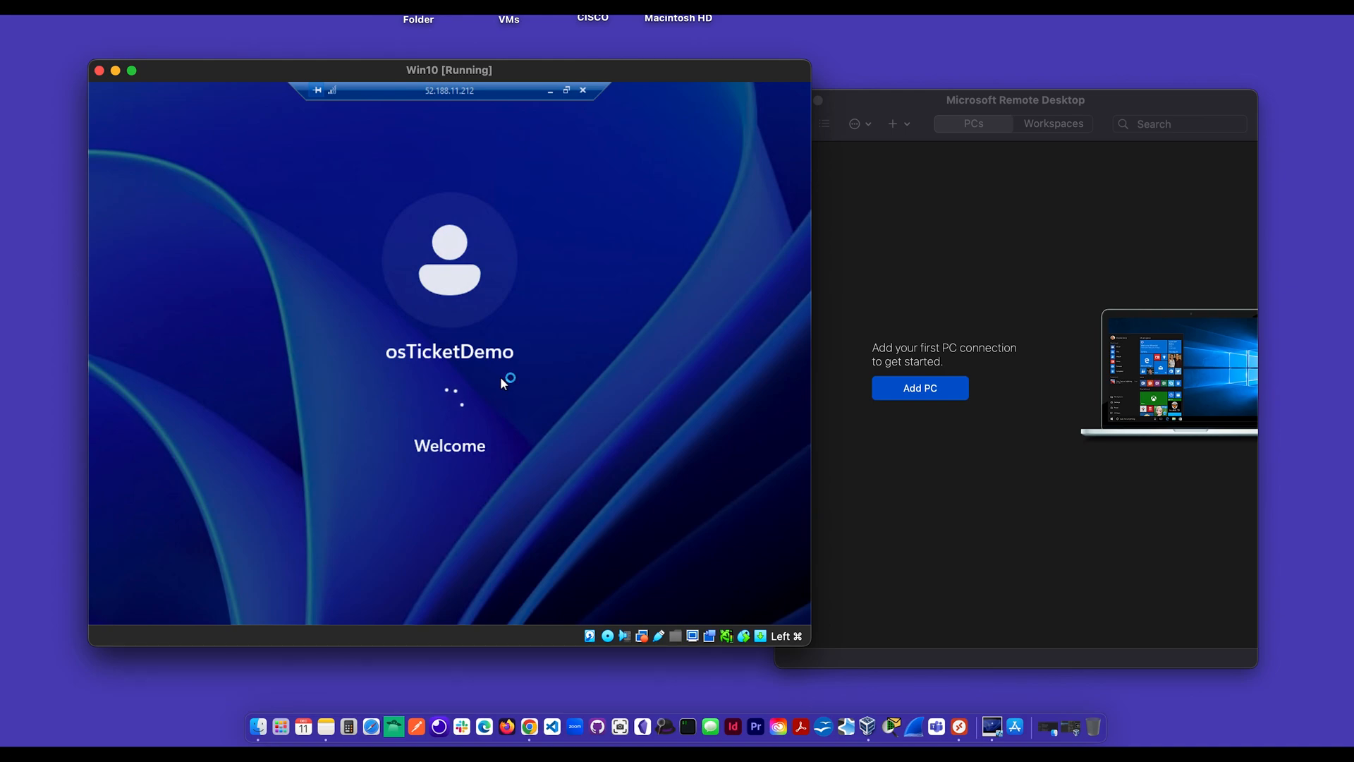
pyautogui.click(933, 501)
# Step: Save a PC entry for 52.188.11.212 named osTicketDemo and connect to it
pyautogui.click(931, 389)
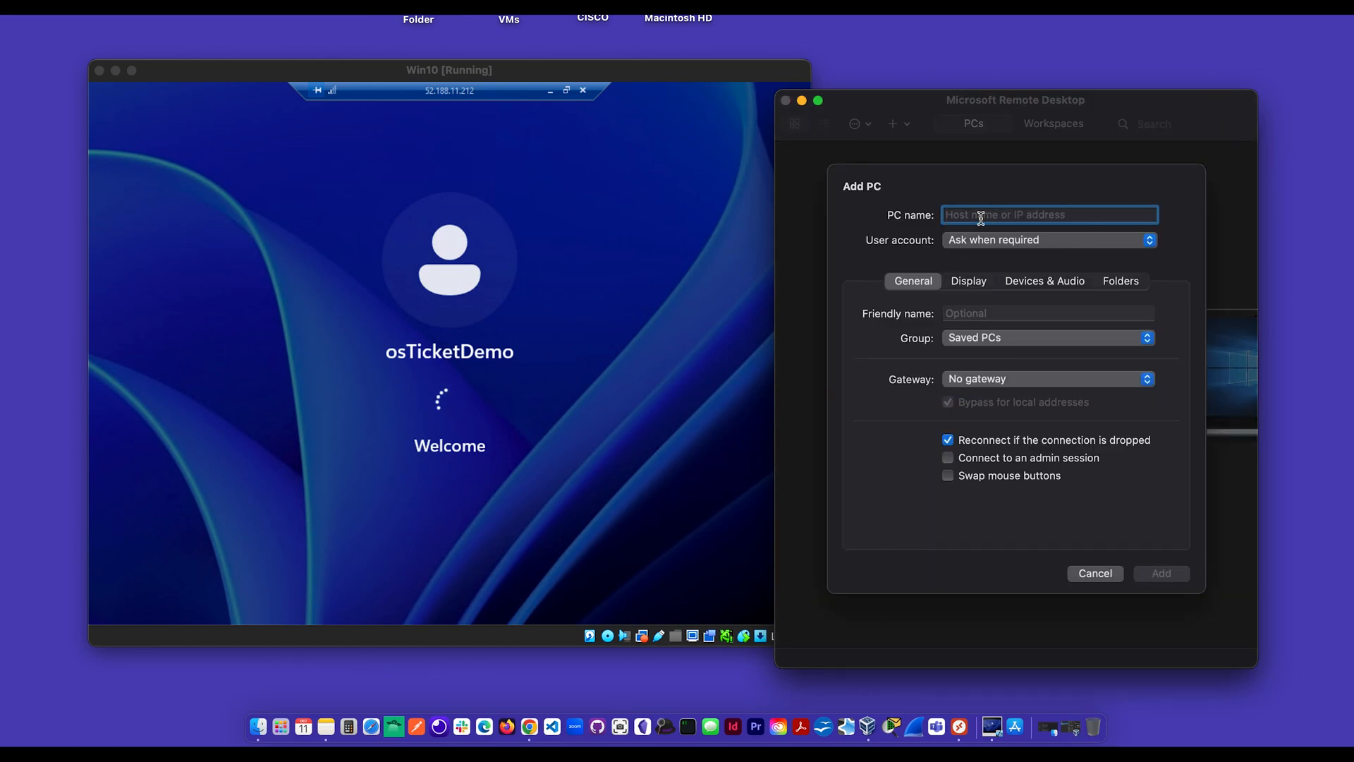
pyautogui.press('super+v')
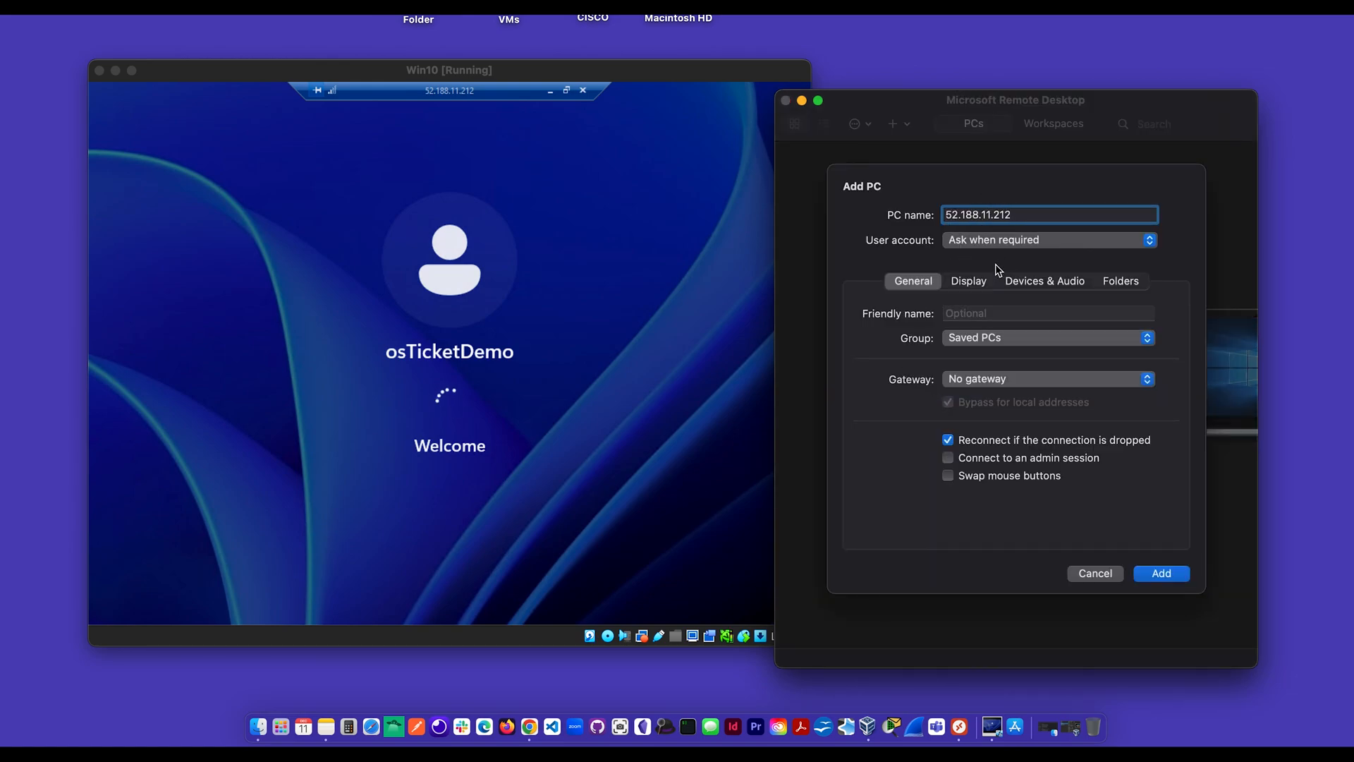
pyautogui.click(971, 315)
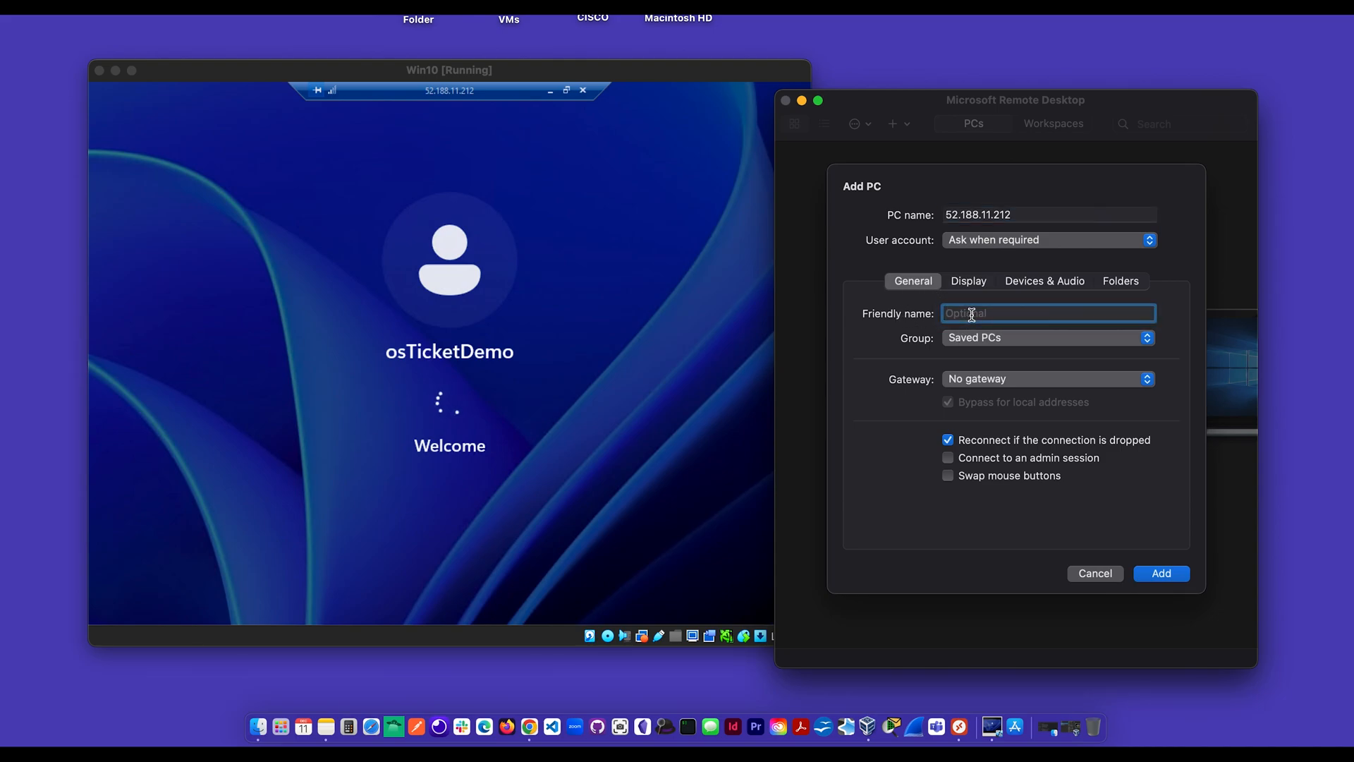
pyautogui.write('osTicketDemo')
pyautogui.click(1165, 574)
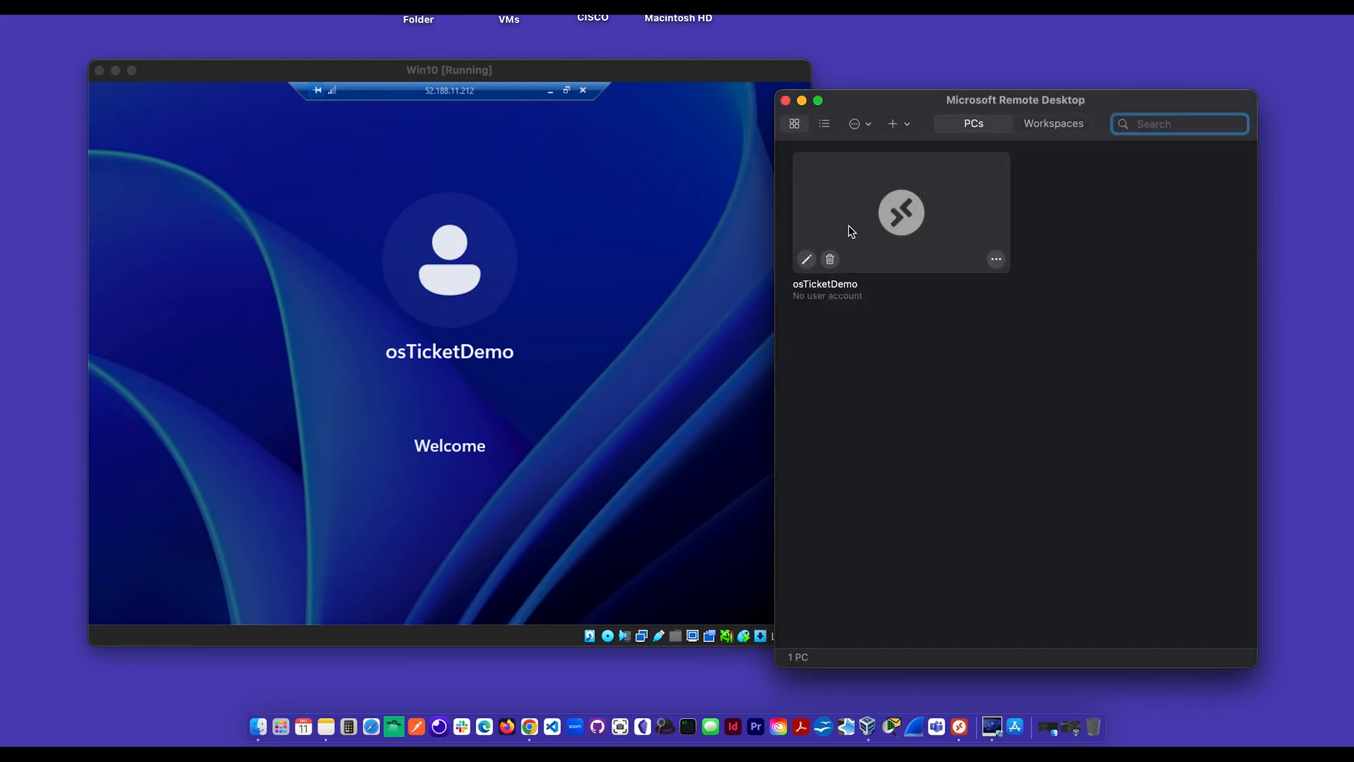
pyautogui.doubleClick(903, 223)
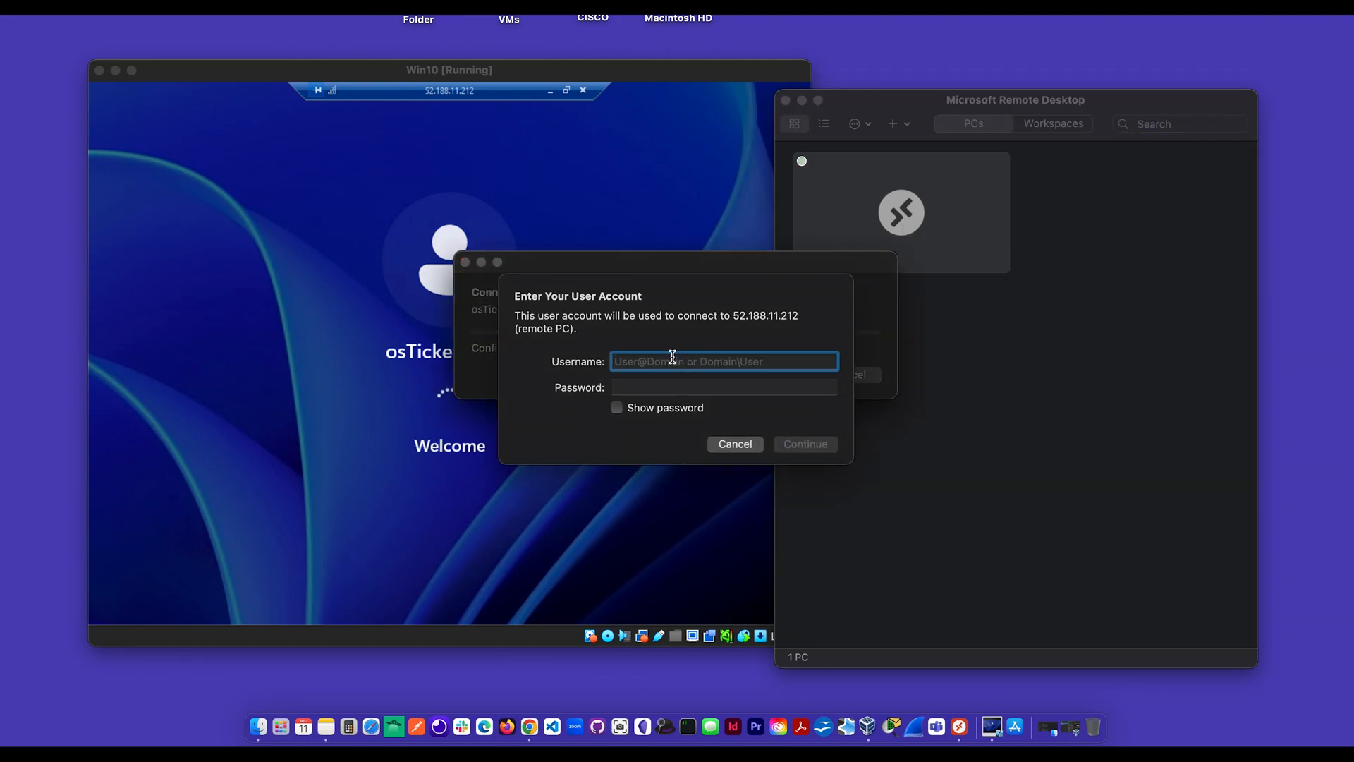
# Step: Complete the sign-in prompt with the VM's administrator username and password
pyautogui.write('o')
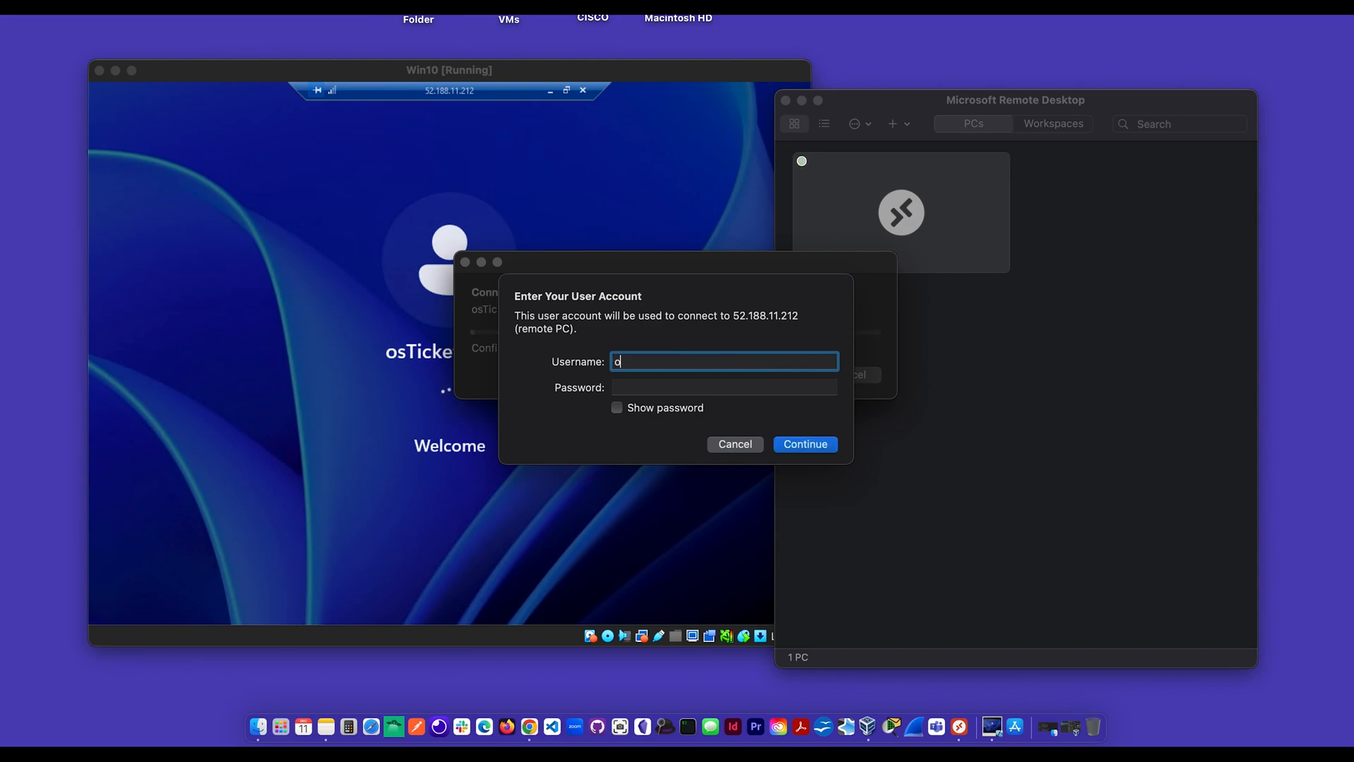
pyautogui.write('sTicket')
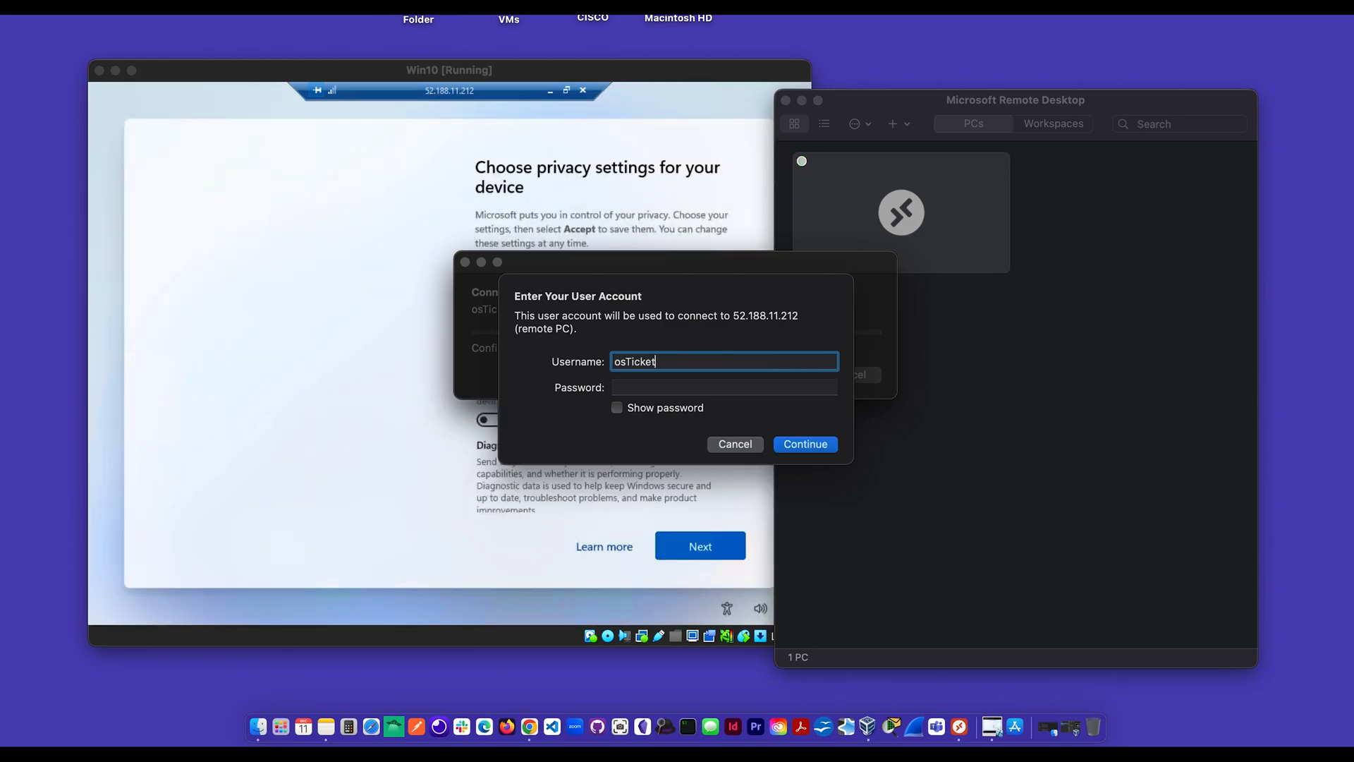
pyautogui.write('Demo')
pyautogui.click(669, 387)
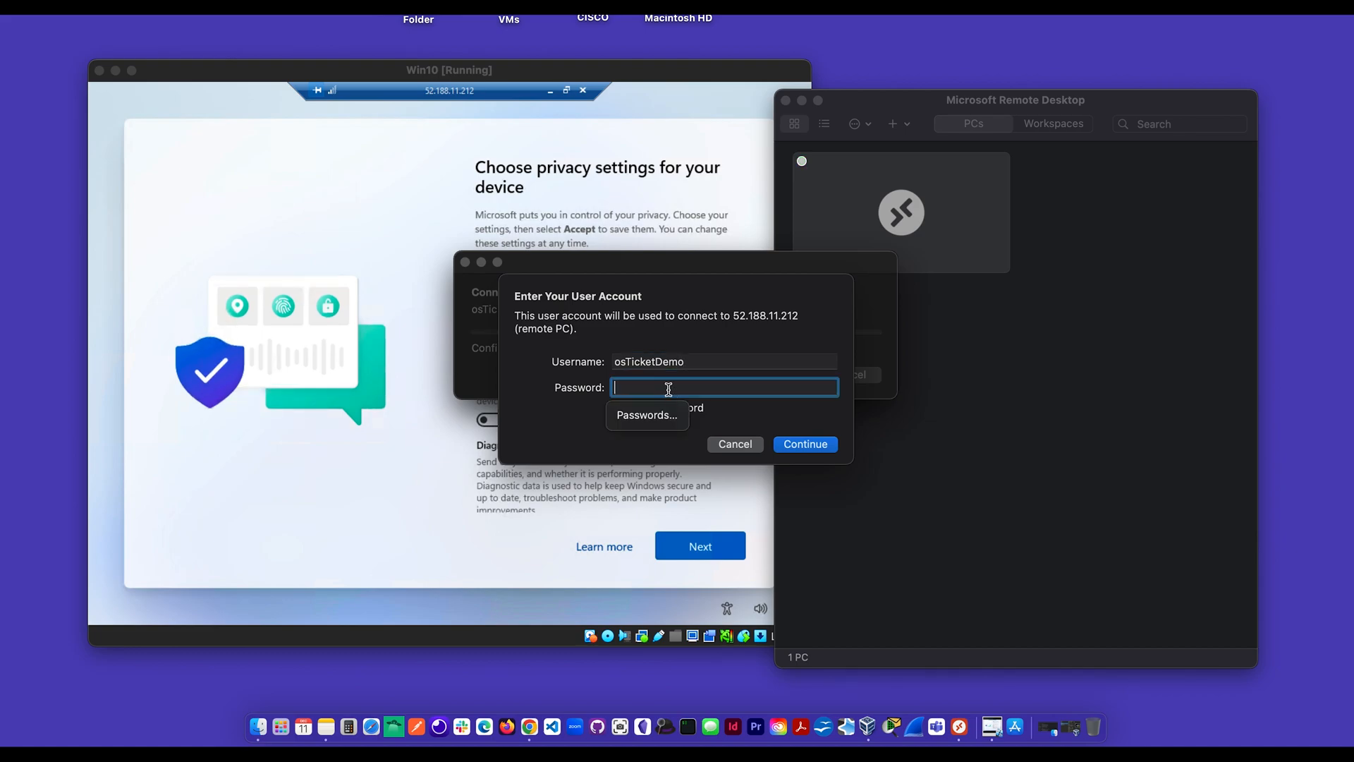
pyautogui.write('•••••••••')
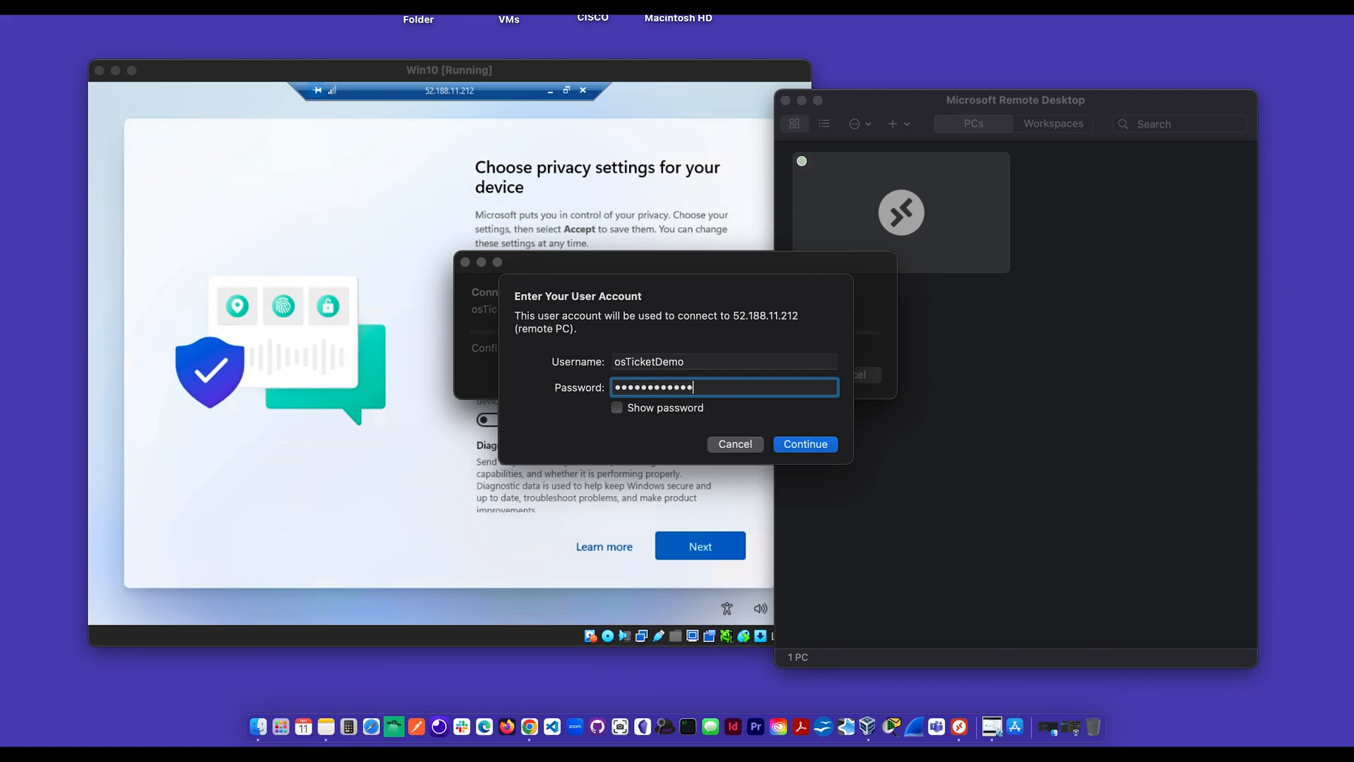
pyautogui.click(398, 254)
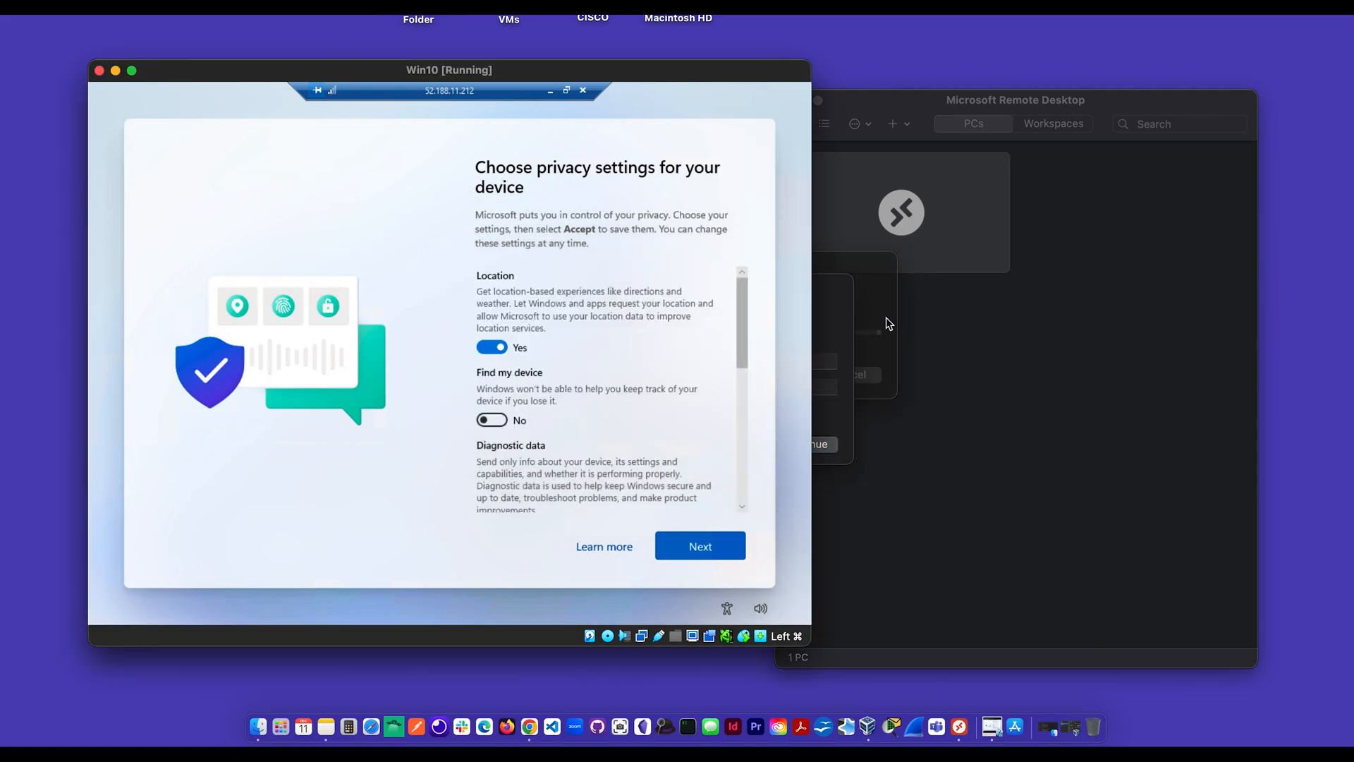
# Step: Dismiss the Backup notice and turn off Location, Inking & typing, Tailored experiences and Advertising ID, then accept
pyautogui.click(860, 325)
pyautogui.click(518, 498)
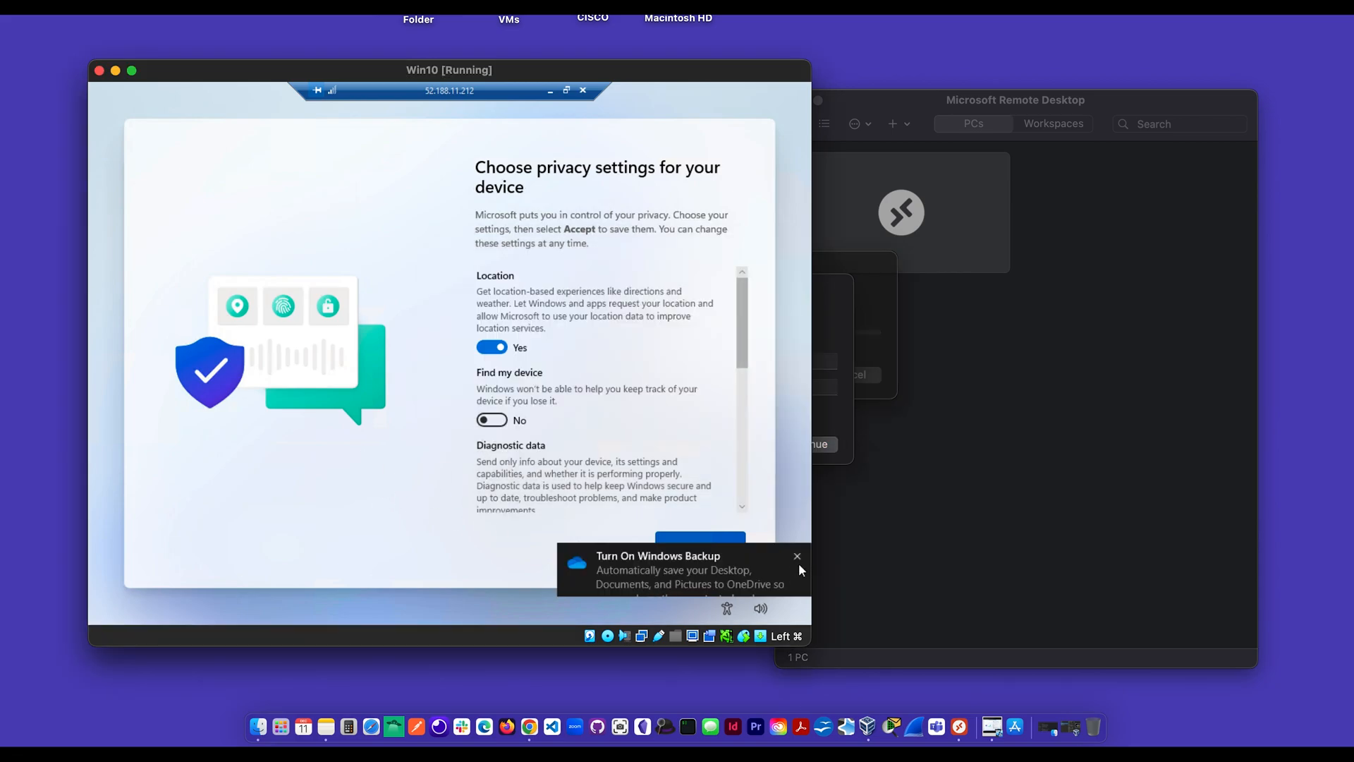
pyautogui.click(796, 557)
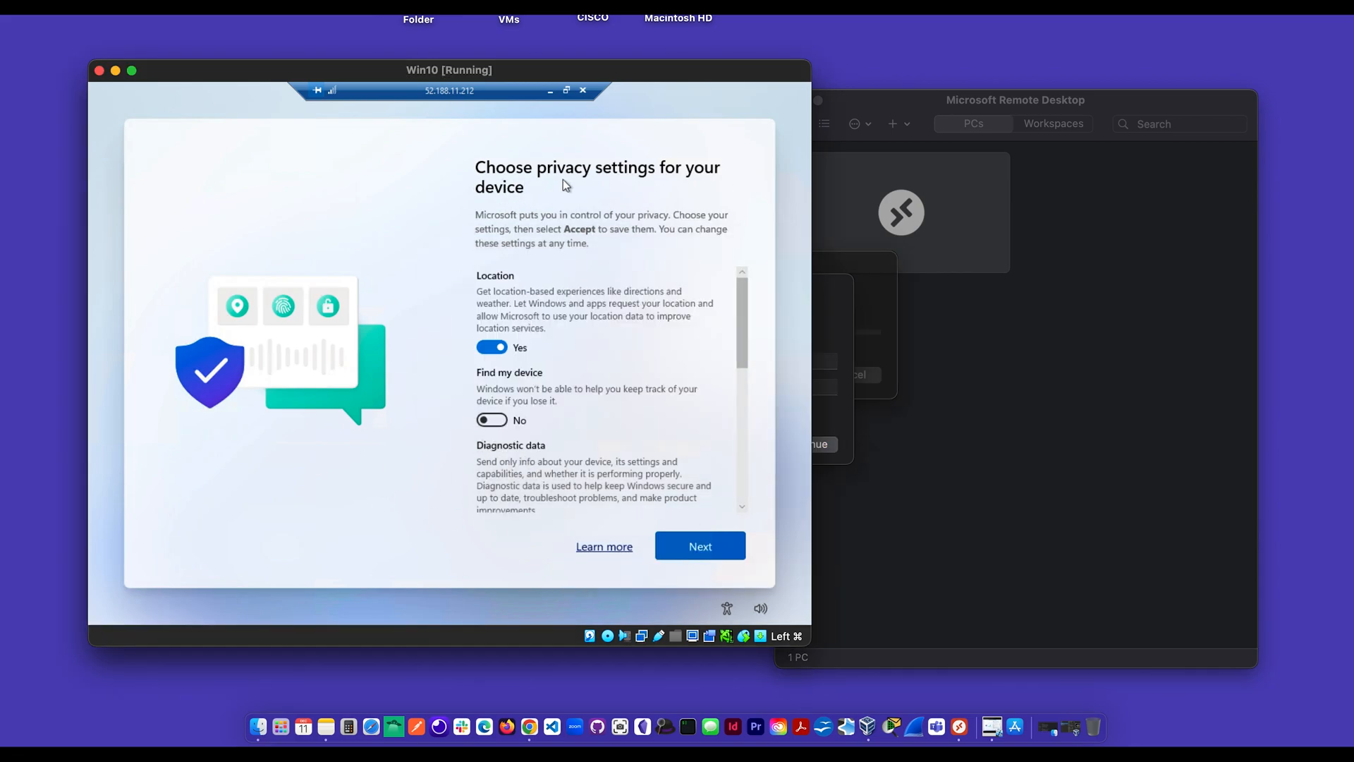
pyautogui.click(502, 347)
pyautogui.scroll(-3, 536, 434)
pyautogui.click(492, 381)
pyautogui.click(492, 478)
pyautogui.scroll(-3, 494, 466)
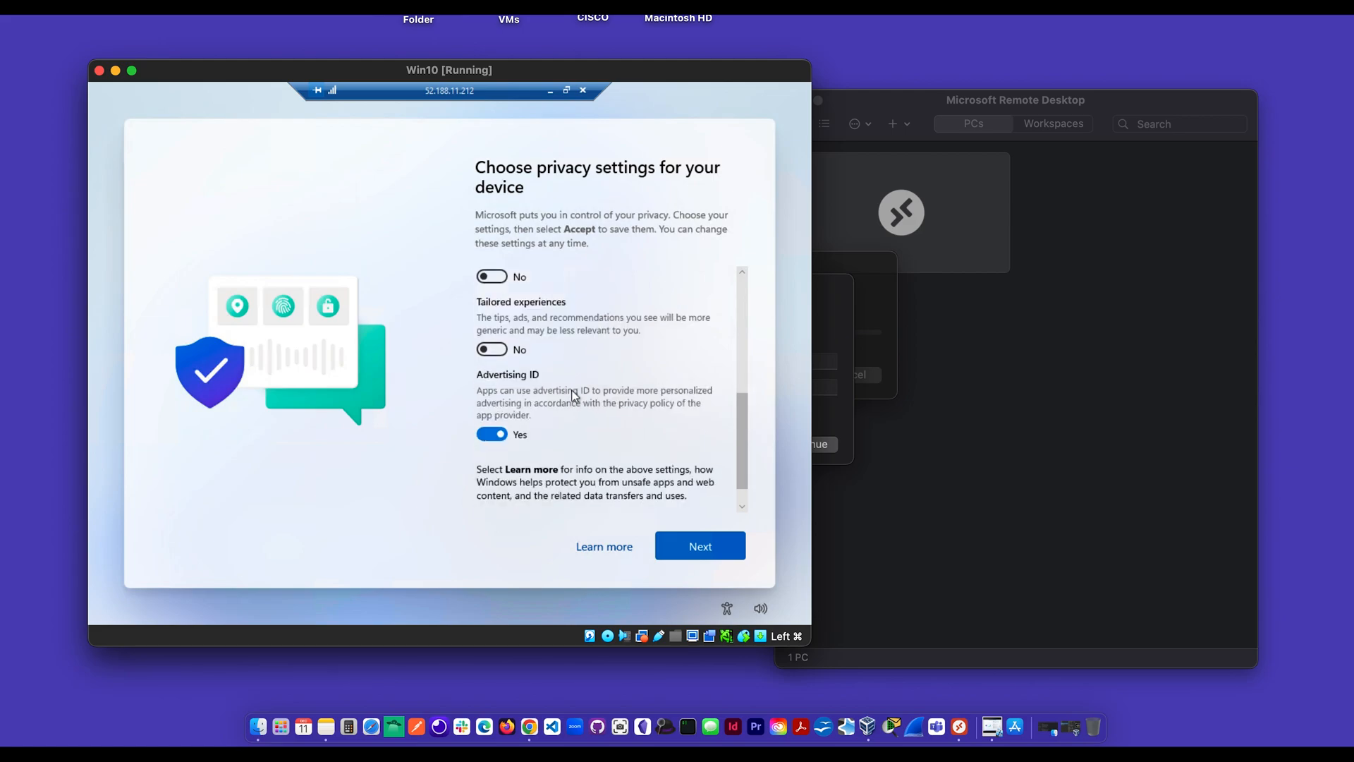
pyautogui.click(498, 440)
pyautogui.click(700, 546)
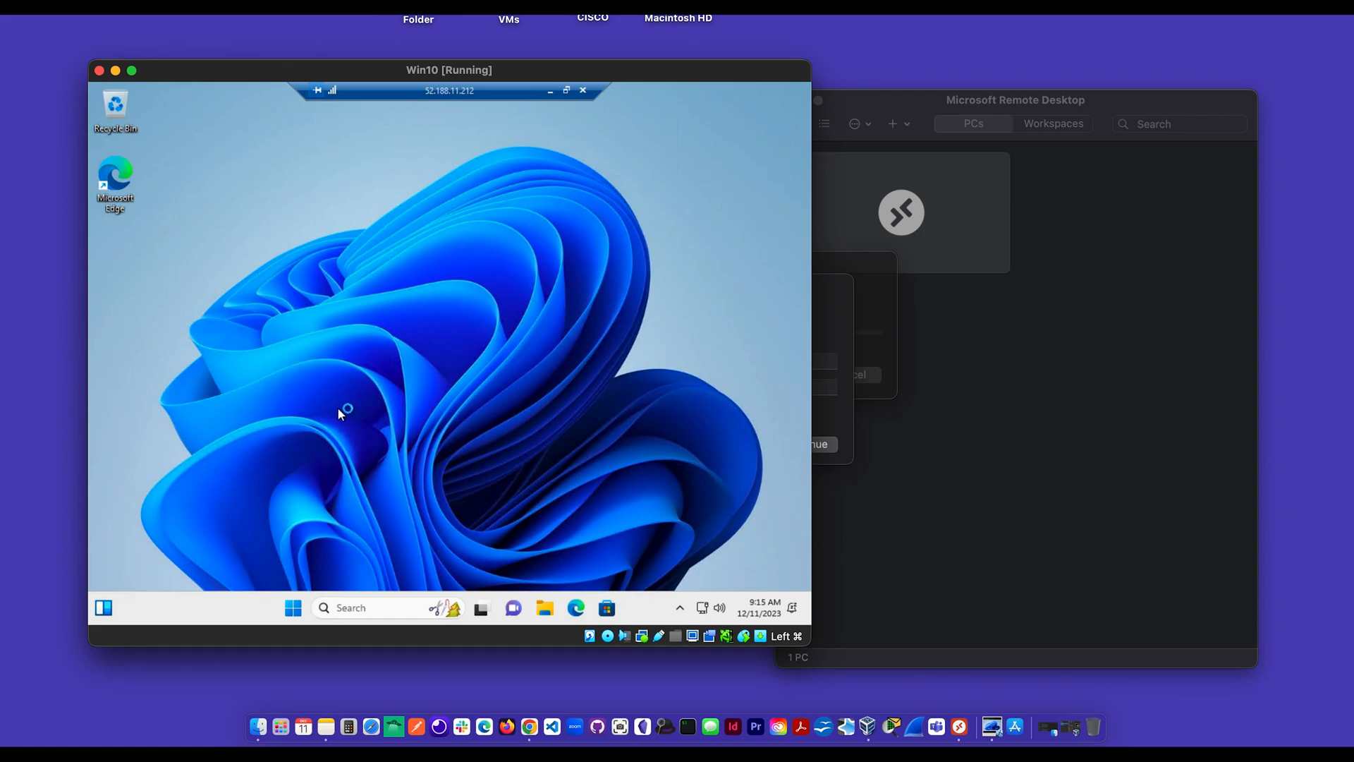
# Step: Close the remote session window without powering off the VM
pyautogui.click(100, 71)
pyautogui.click(465, 401)
pyautogui.click(582, 91)
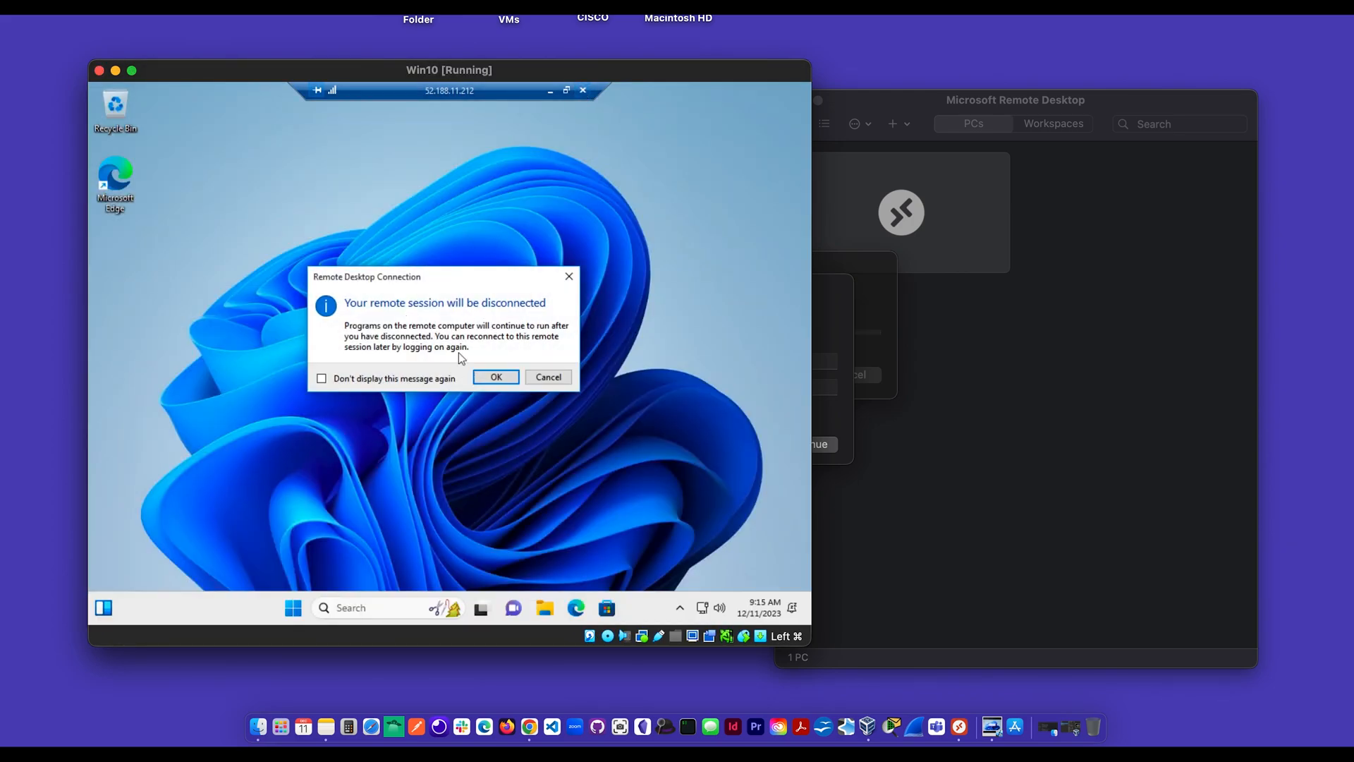
# Step: Confirm the disconnect and shut down the Windows 10 virtual machine
pyautogui.click(496, 377)
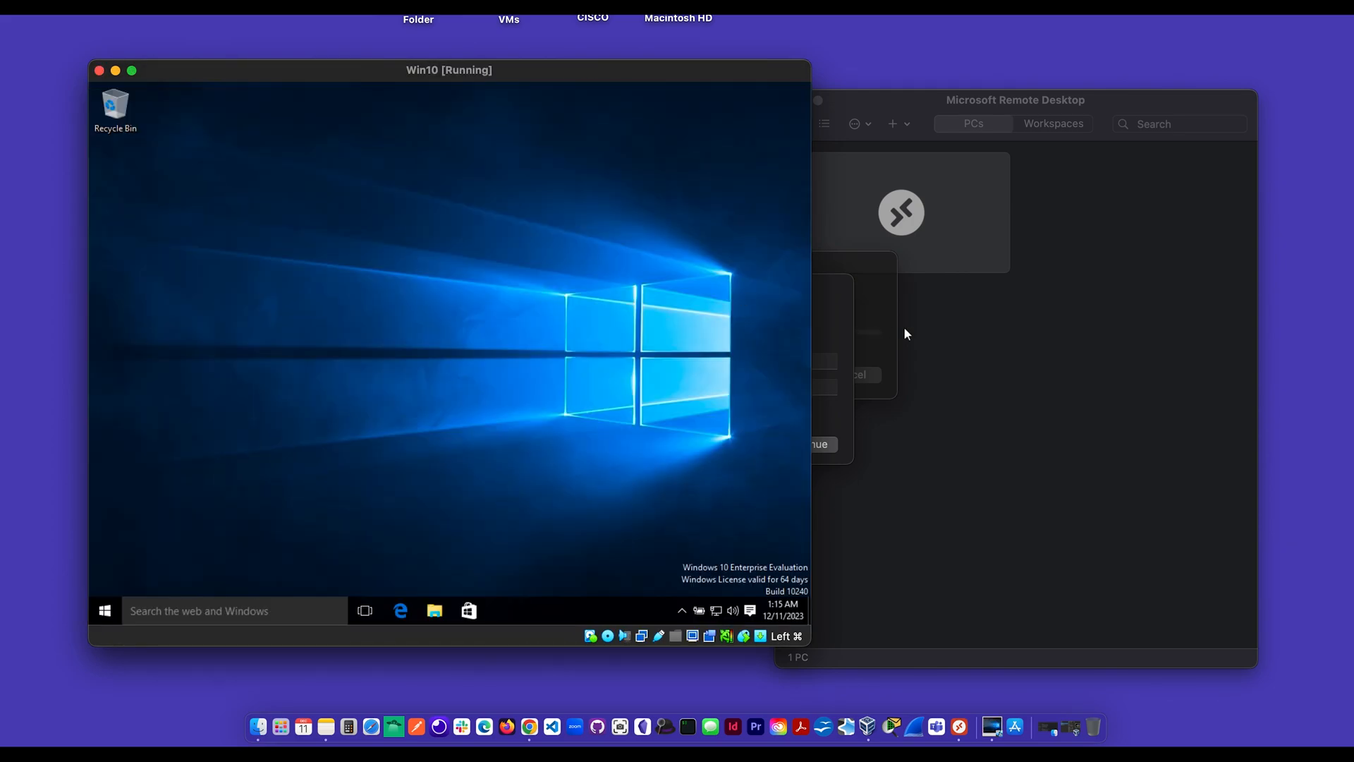
pyautogui.click(831, 344)
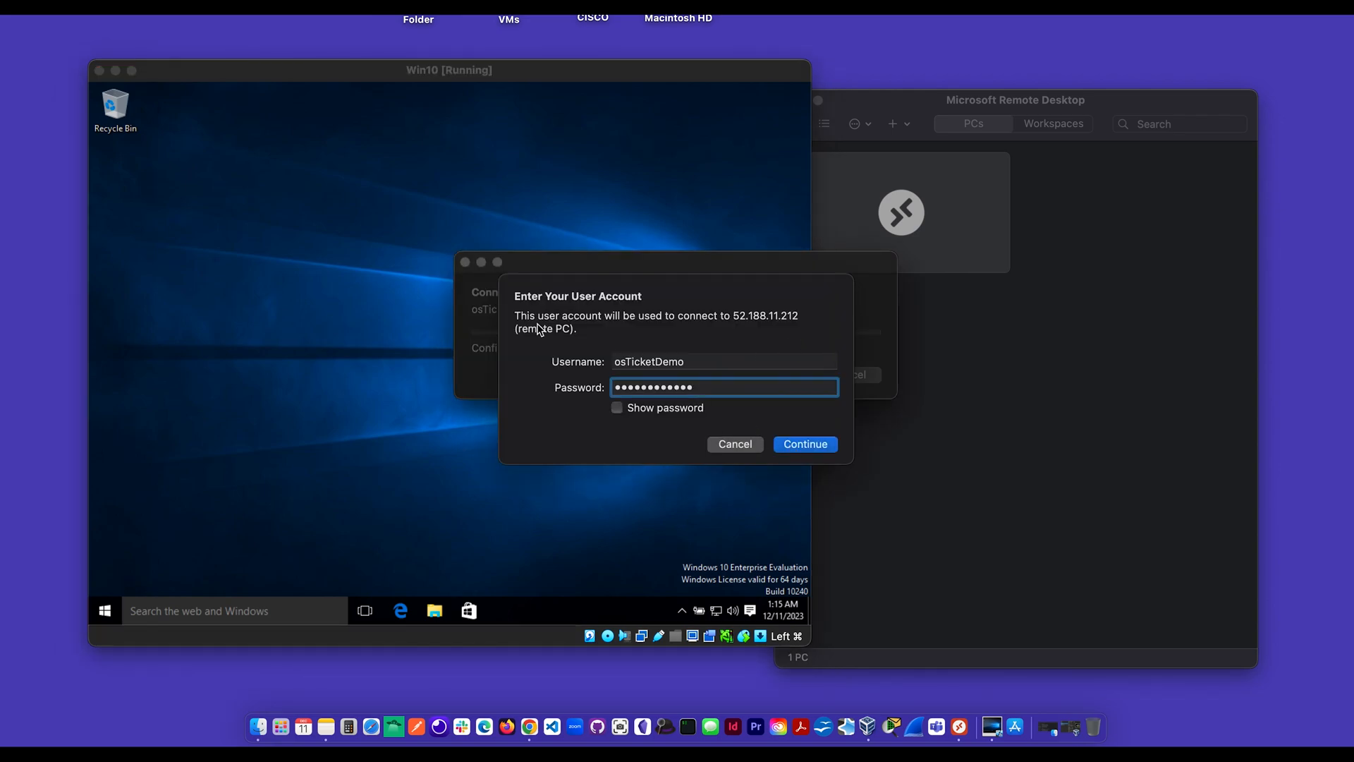
pyautogui.click(277, 273)
pyautogui.click(115, 612)
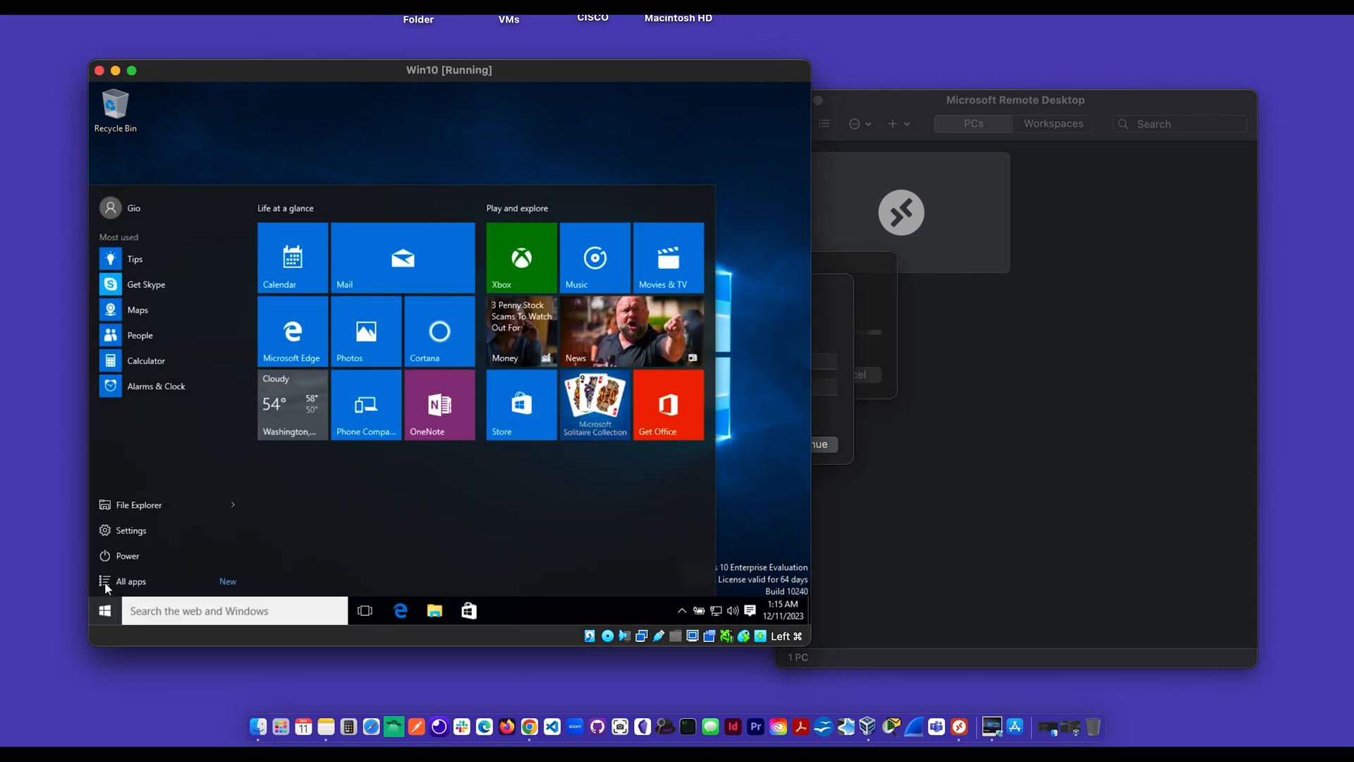
pyautogui.click(122, 556)
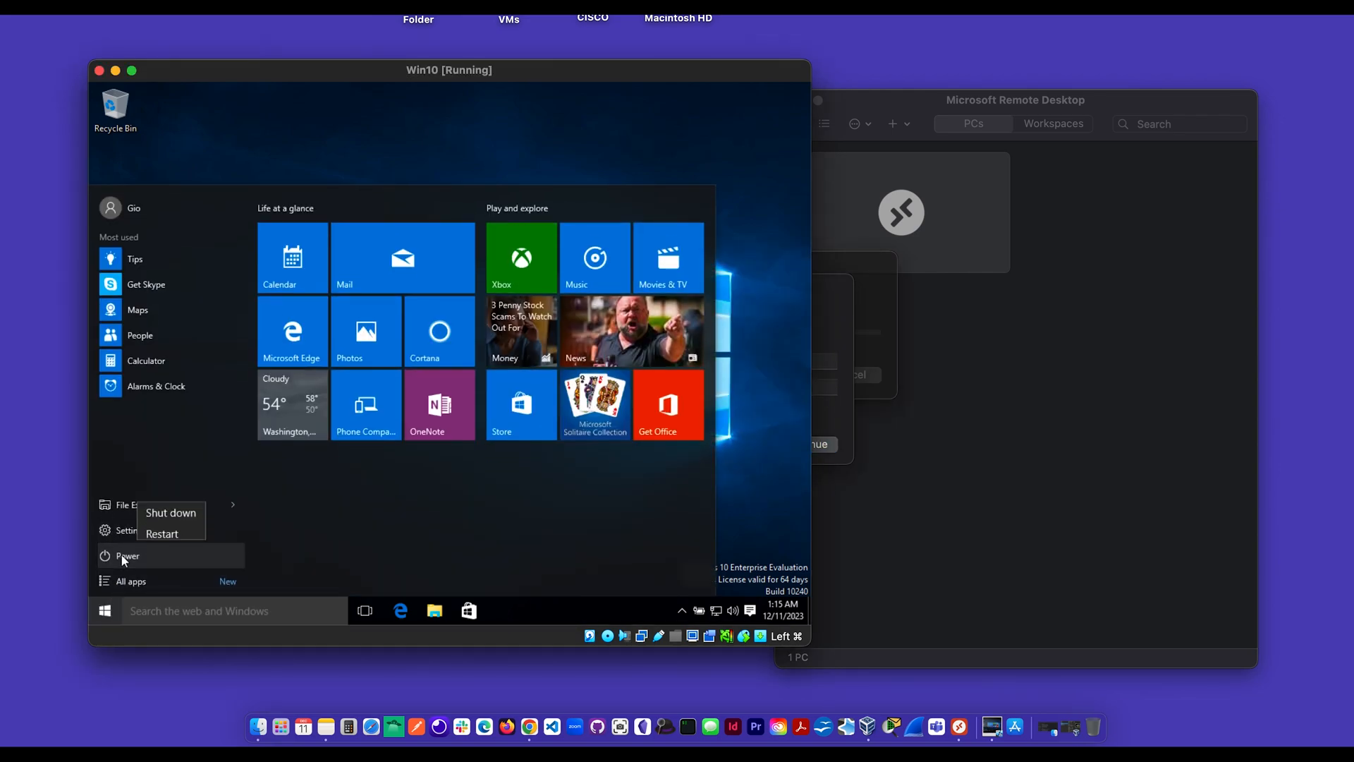
pyautogui.click(172, 507)
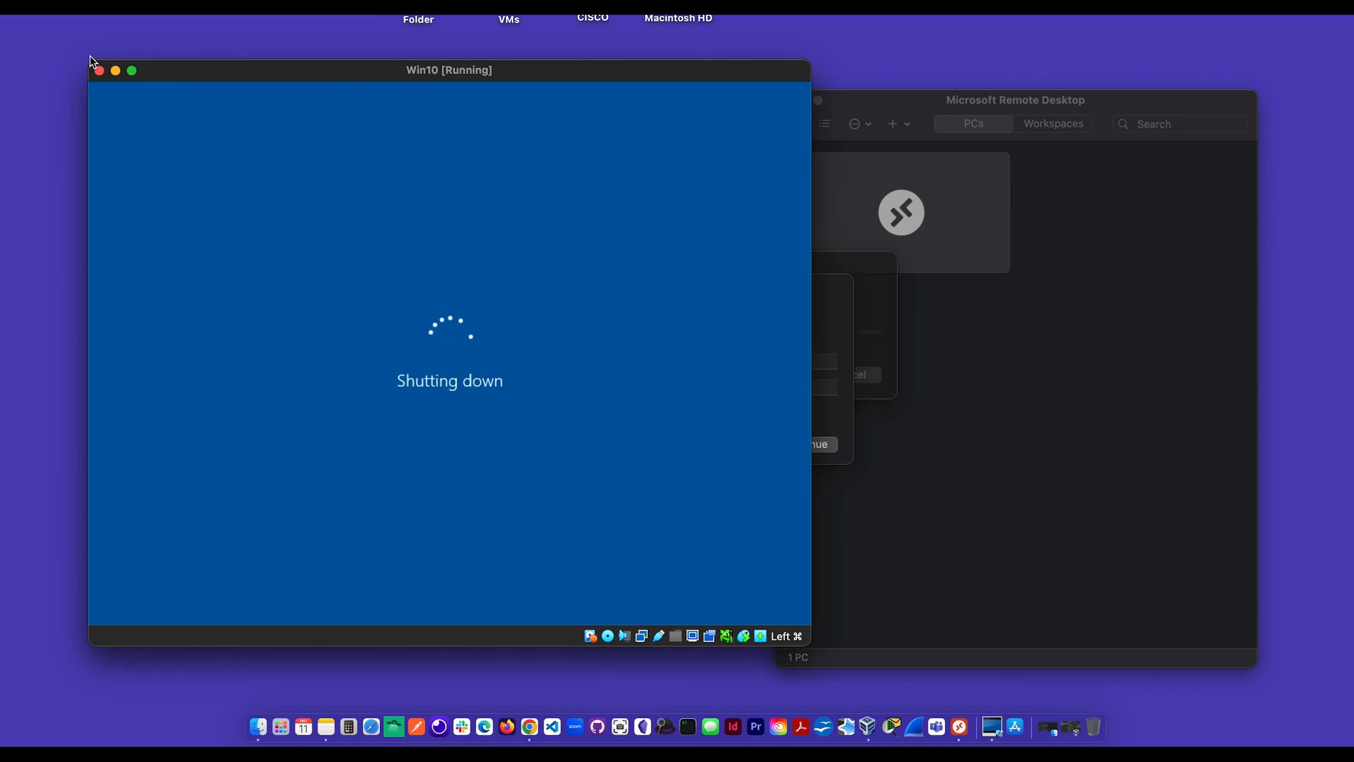
# Step: Connect to osTicketDemo with the entered account and accept the certificate warning
pyautogui.moveTo(300, 71); pyautogui.dragTo(145, 71)
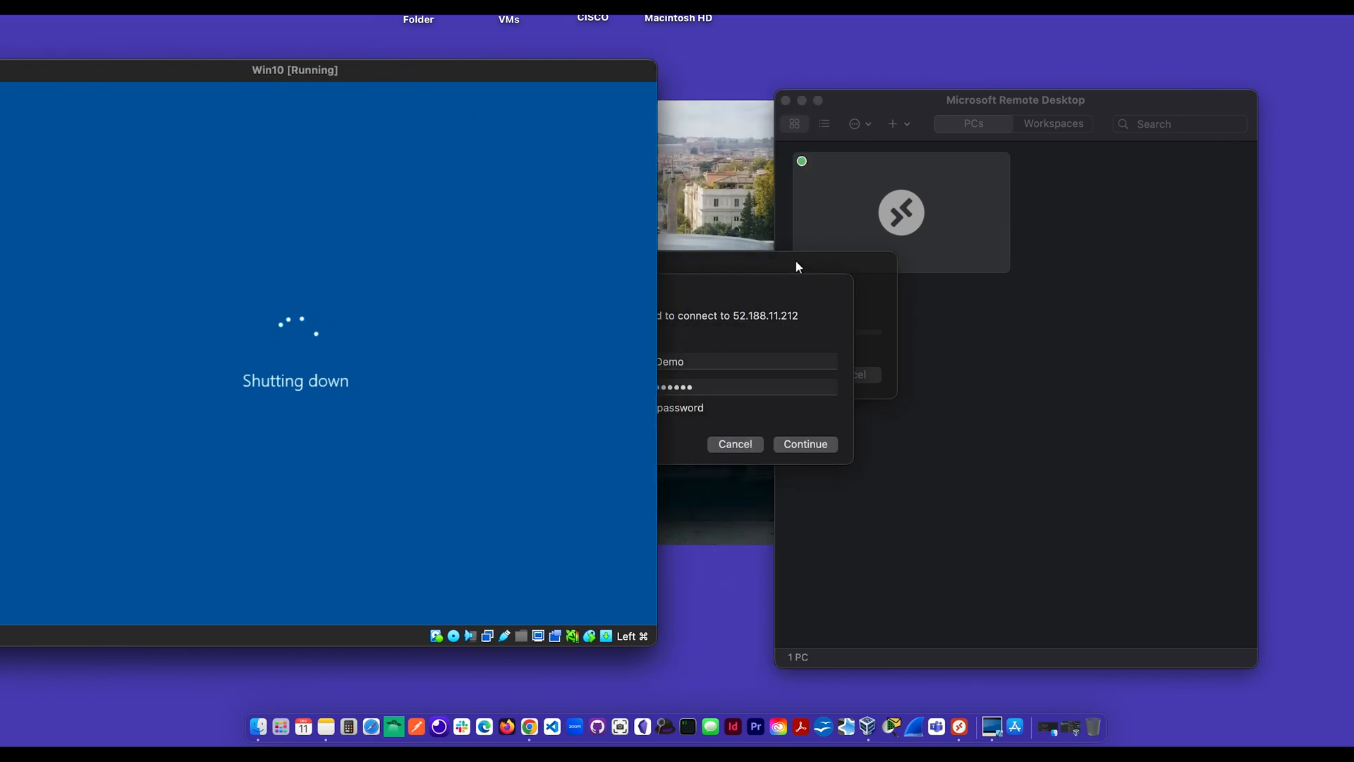
pyautogui.click(751, 305)
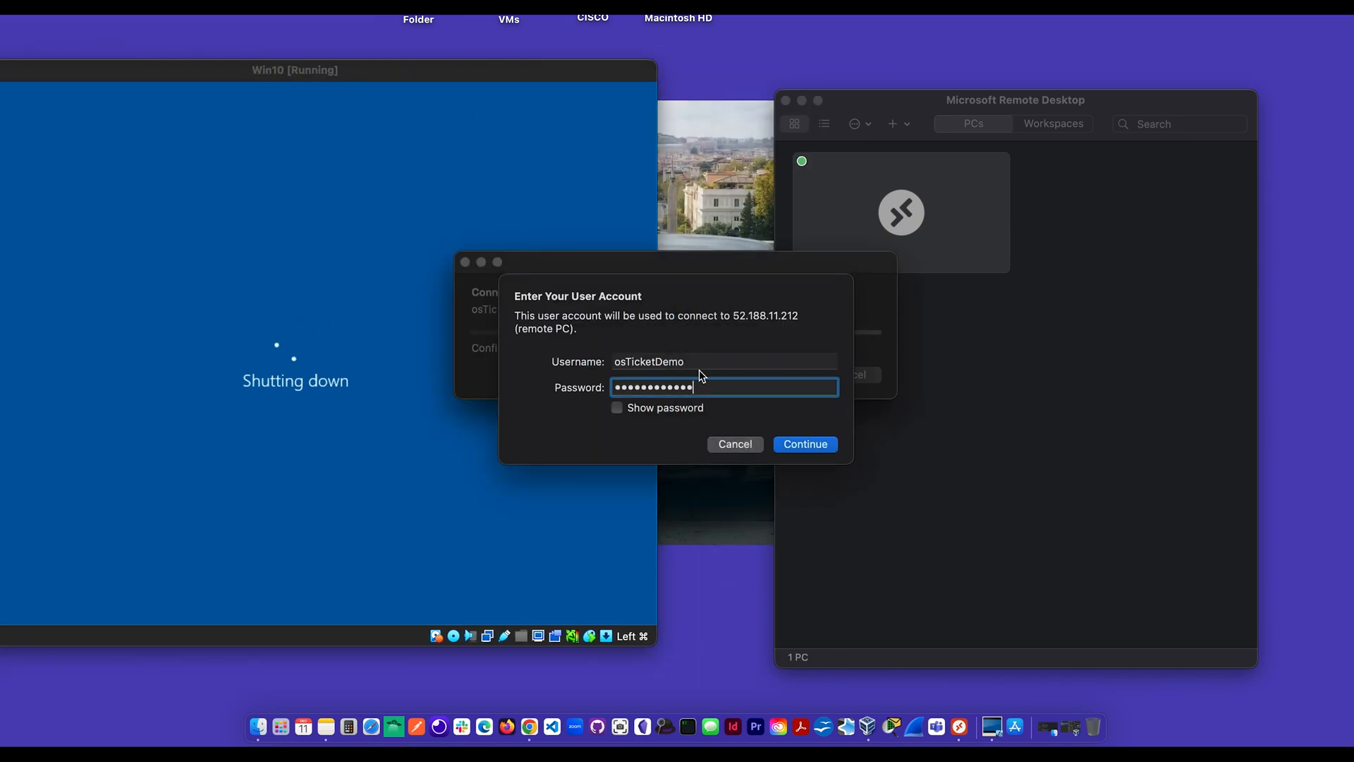
pyautogui.click(783, 446)
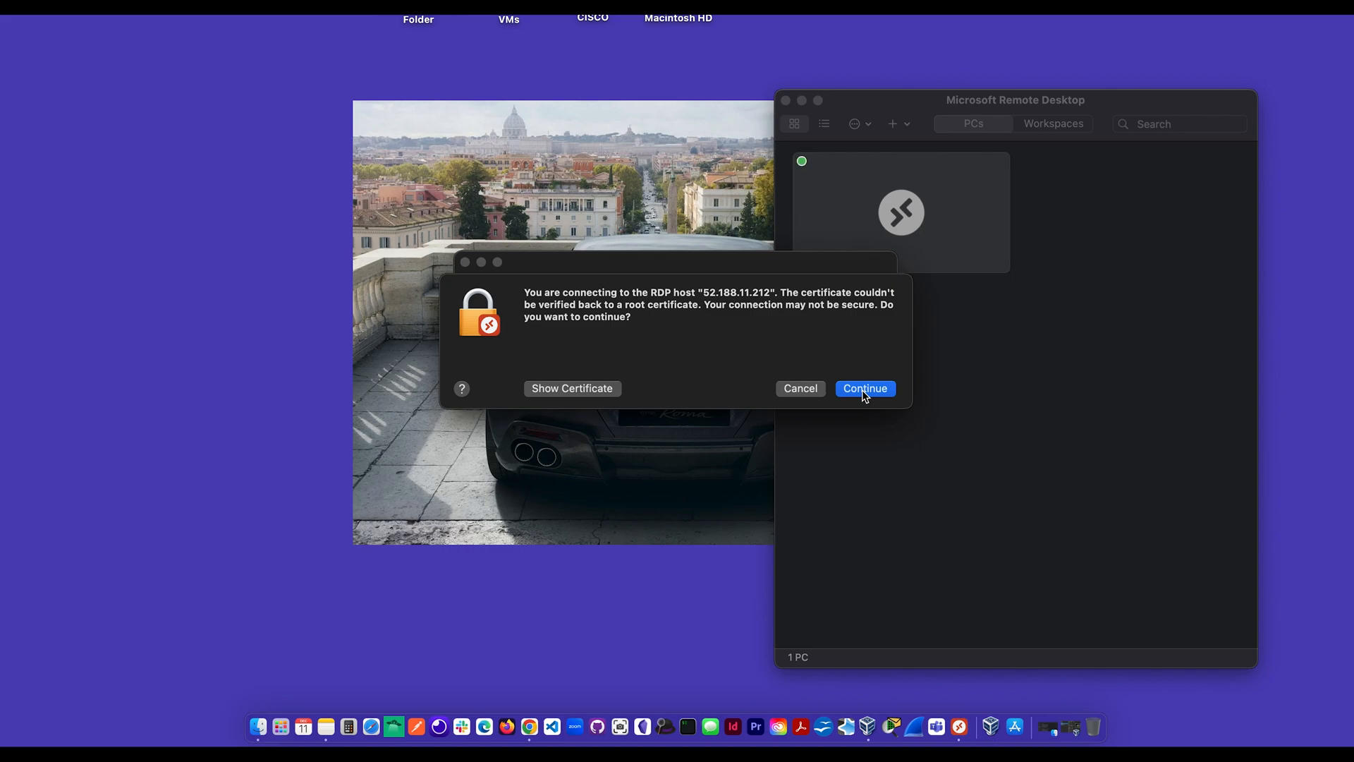
pyautogui.click(864, 389)
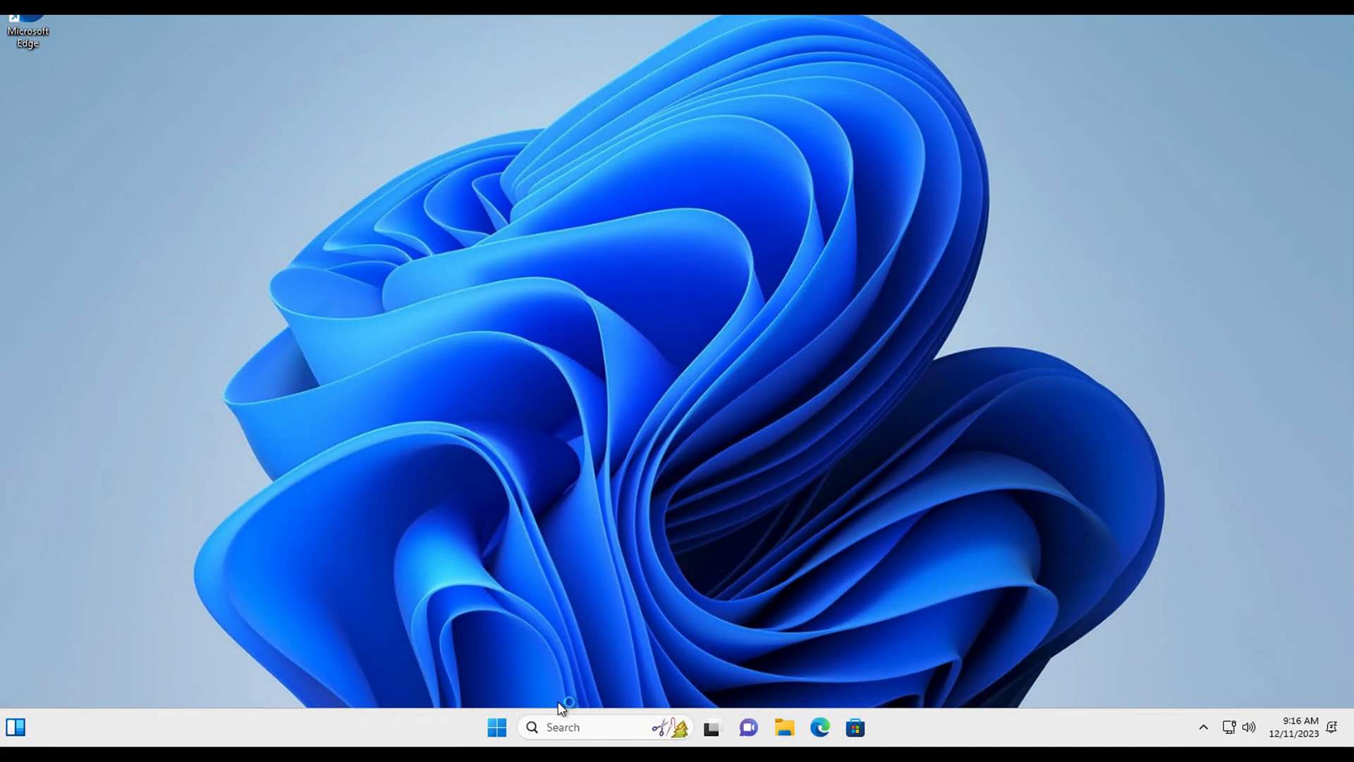
# Step: Launch Edge and finish first-run setup without importing any browsing data
pyautogui.click(821, 728)
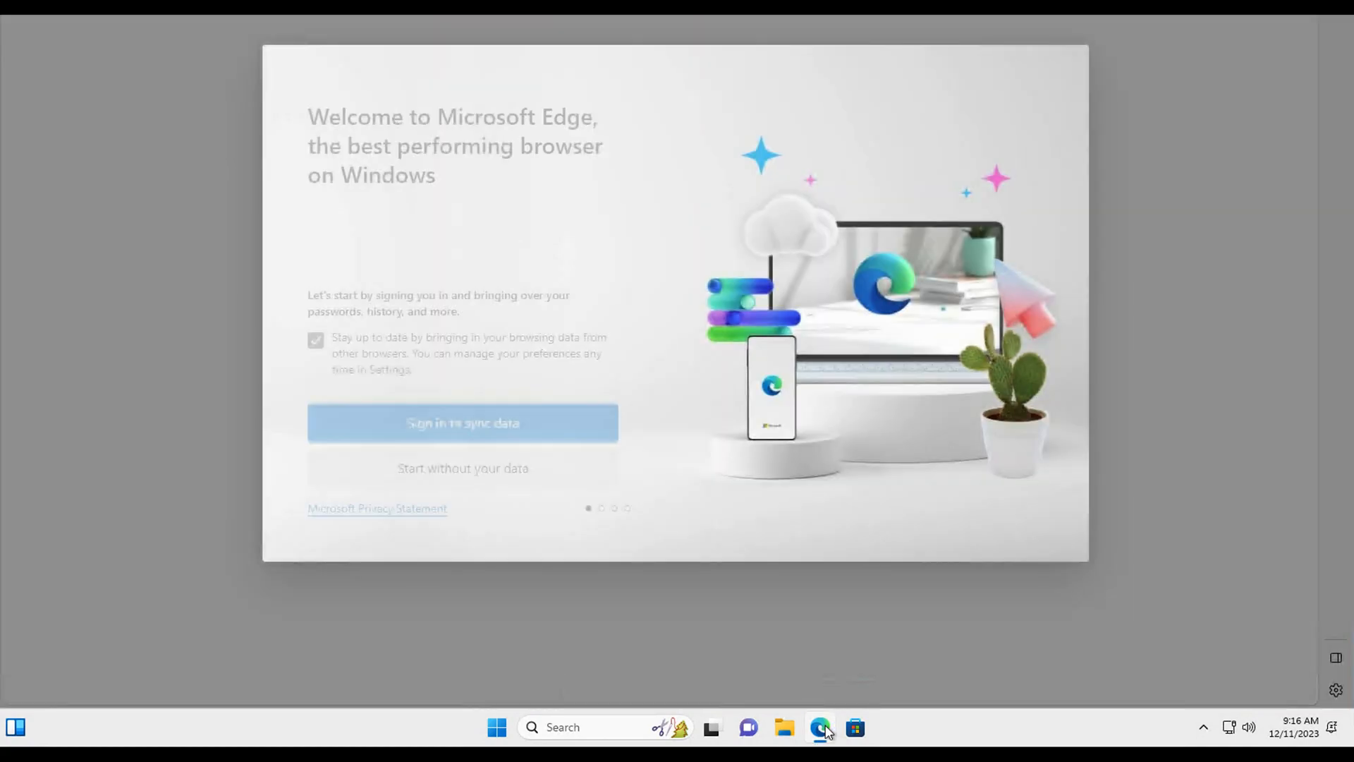
pyautogui.click(447, 486)
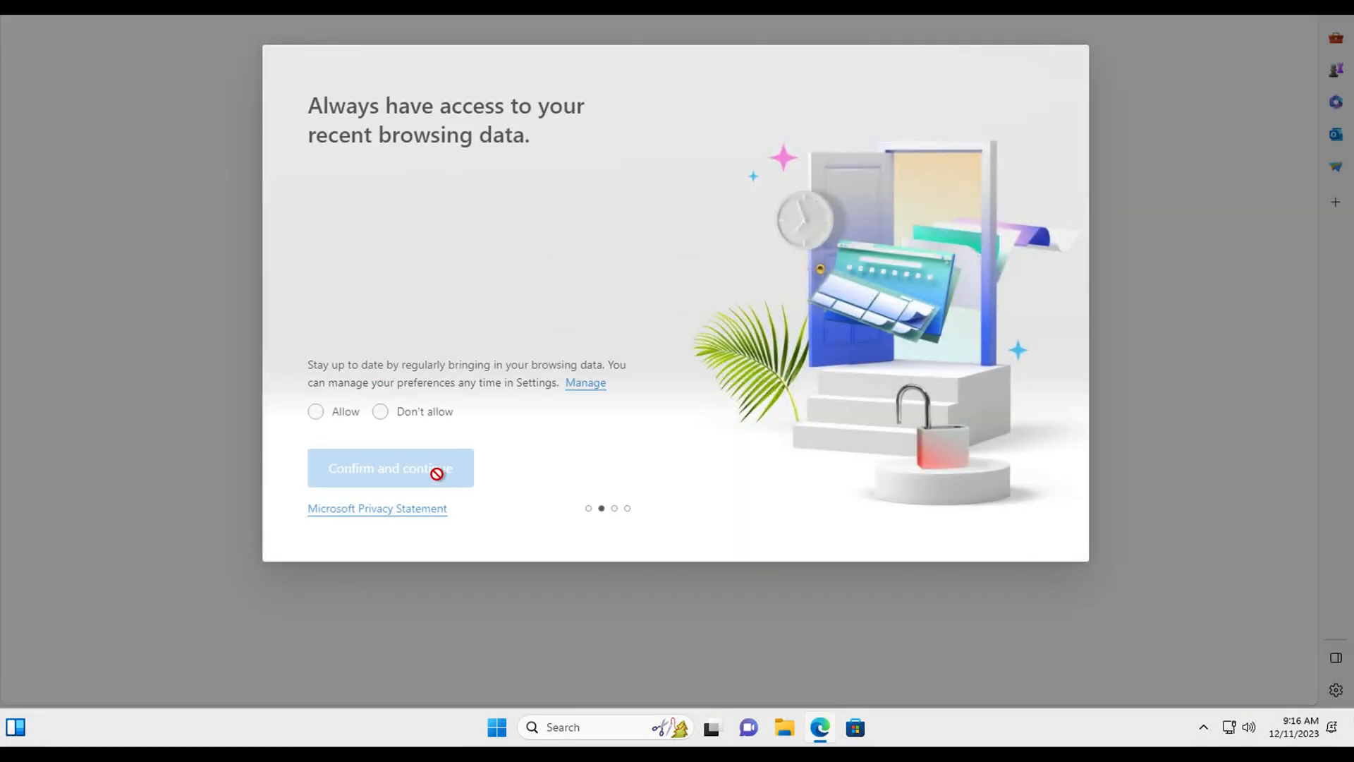
pyautogui.click(316, 413)
pyautogui.click(394, 474)
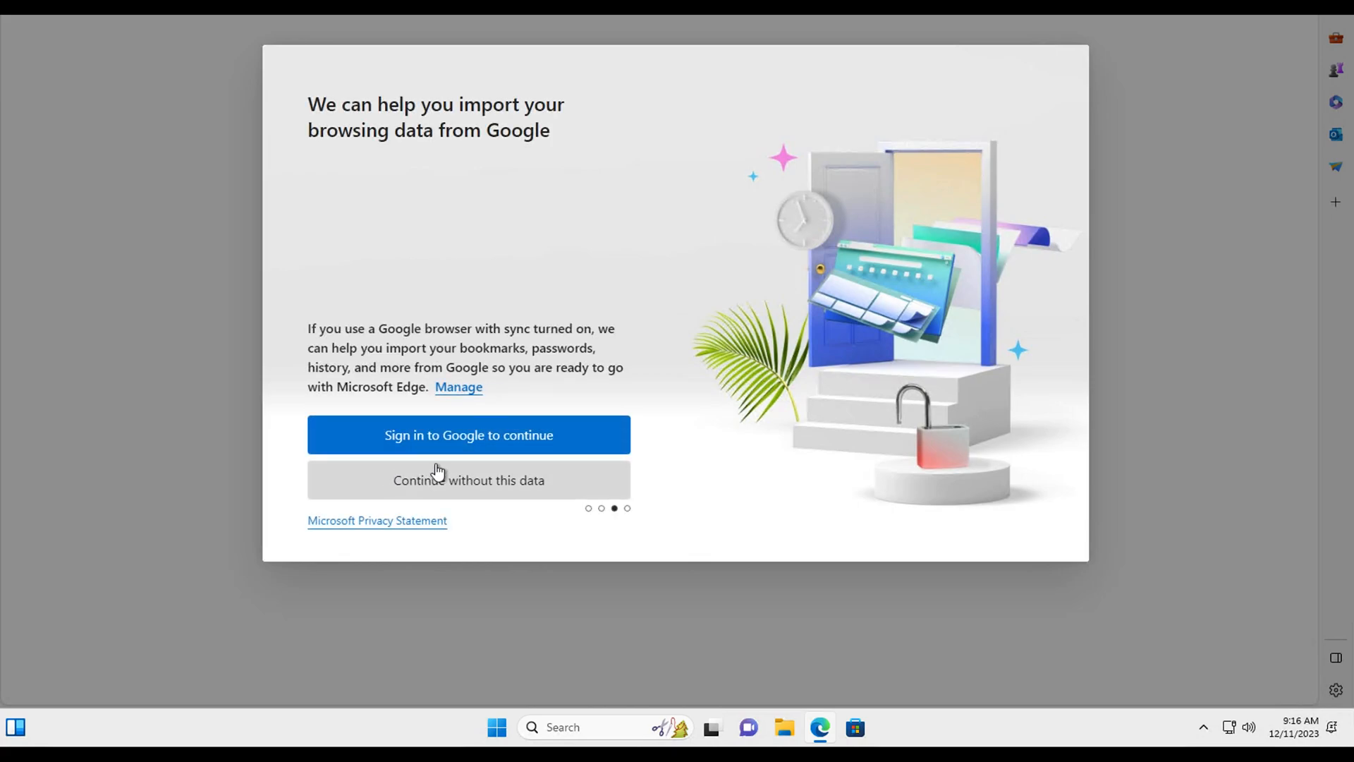
pyautogui.click(437, 471)
pyautogui.click(410, 471)
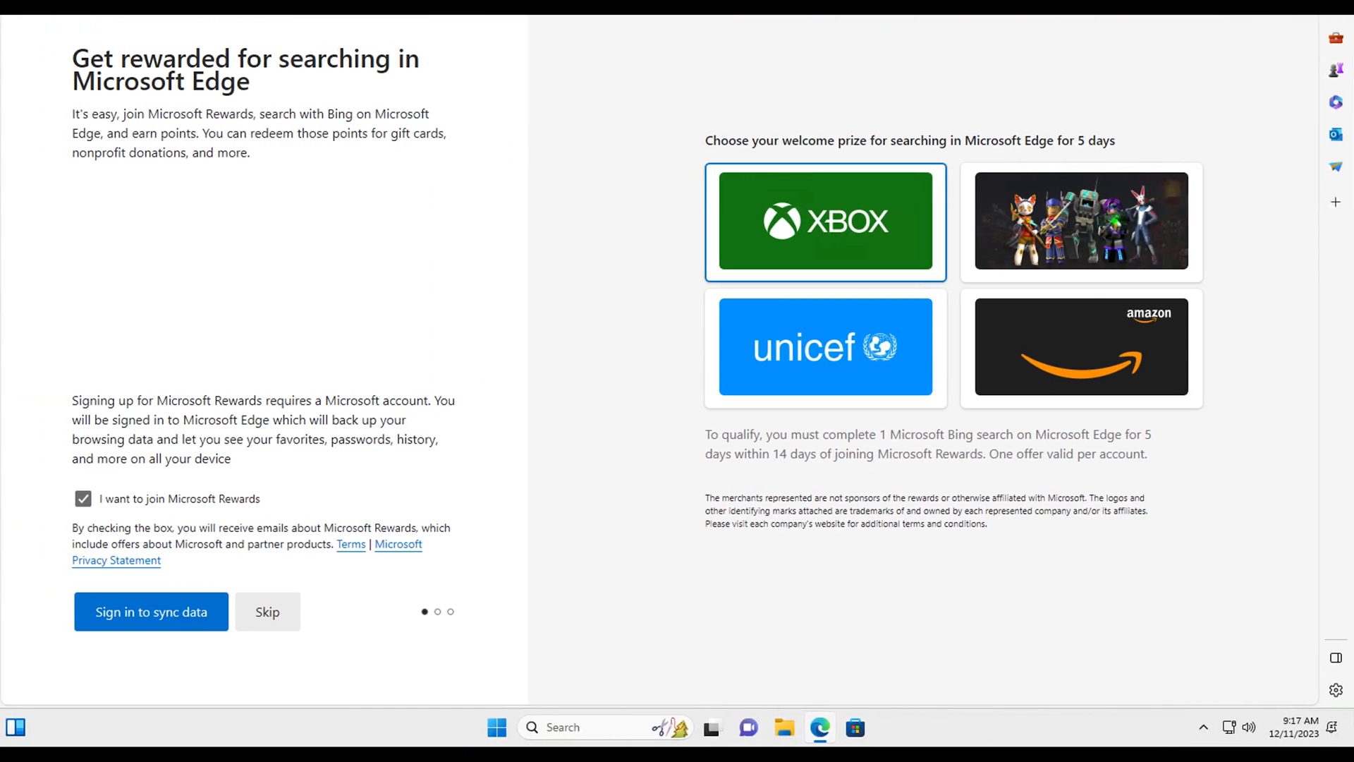
# Step: Open the osTicket Google Drive folder in a smaller browser window and dismiss the Drive popup
pyautogui.hotkey('ctrl', 'l')
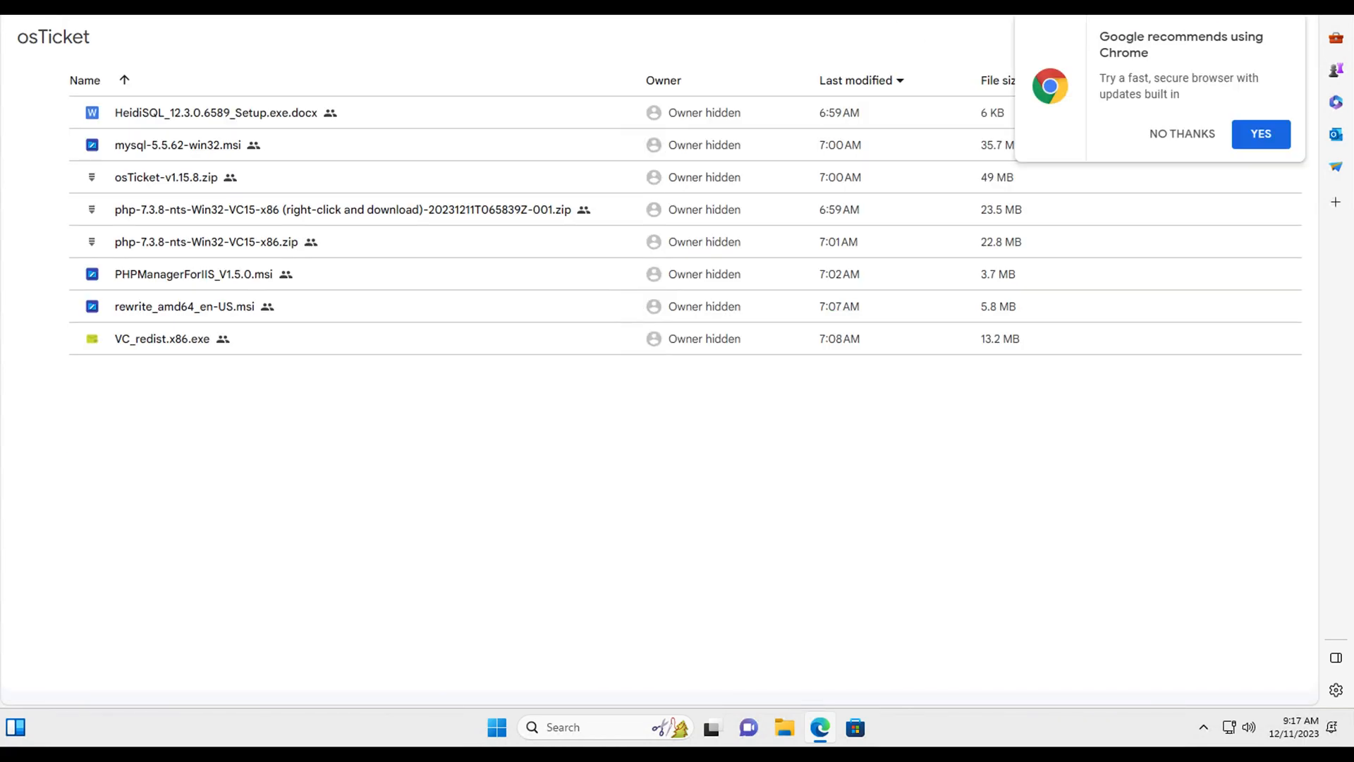
pyautogui.press('super+Left')
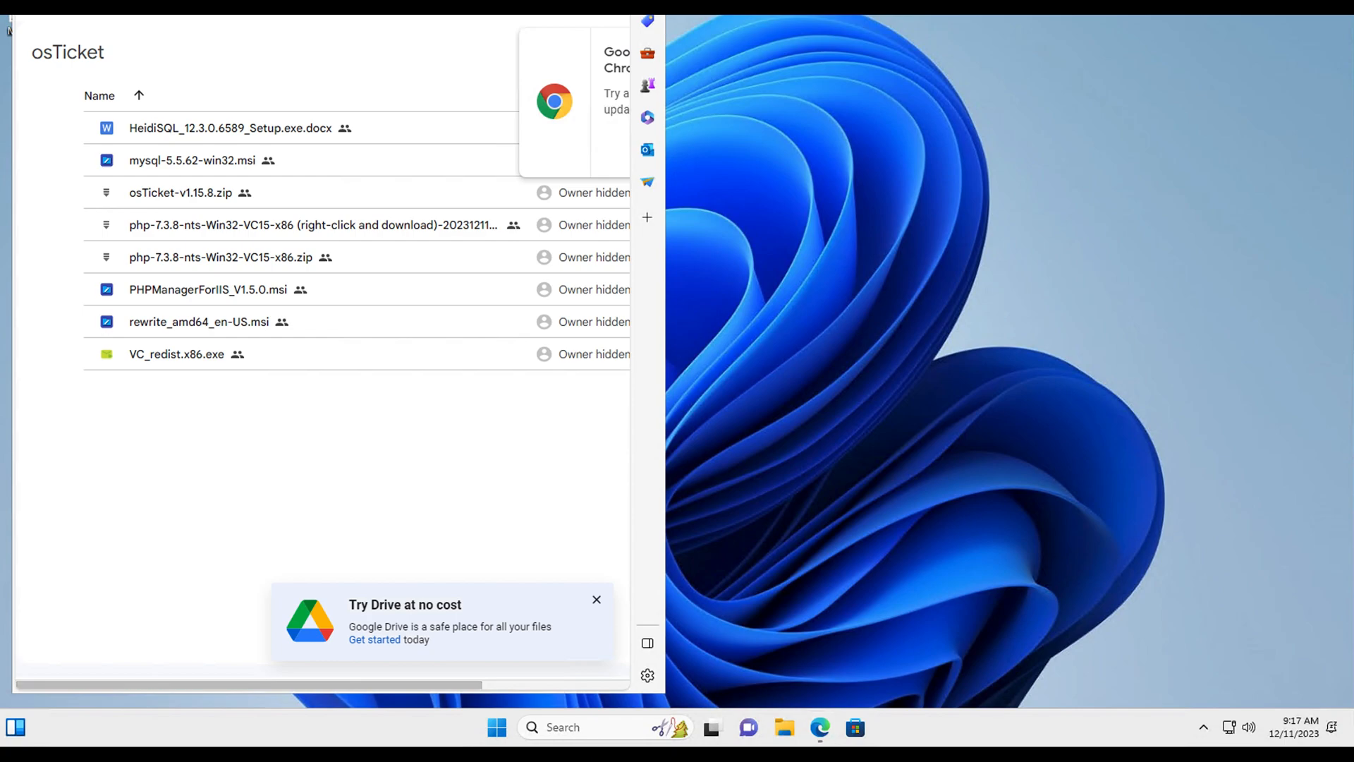
pyautogui.moveTo(414, 2); pyautogui.dragTo(1068, 191)
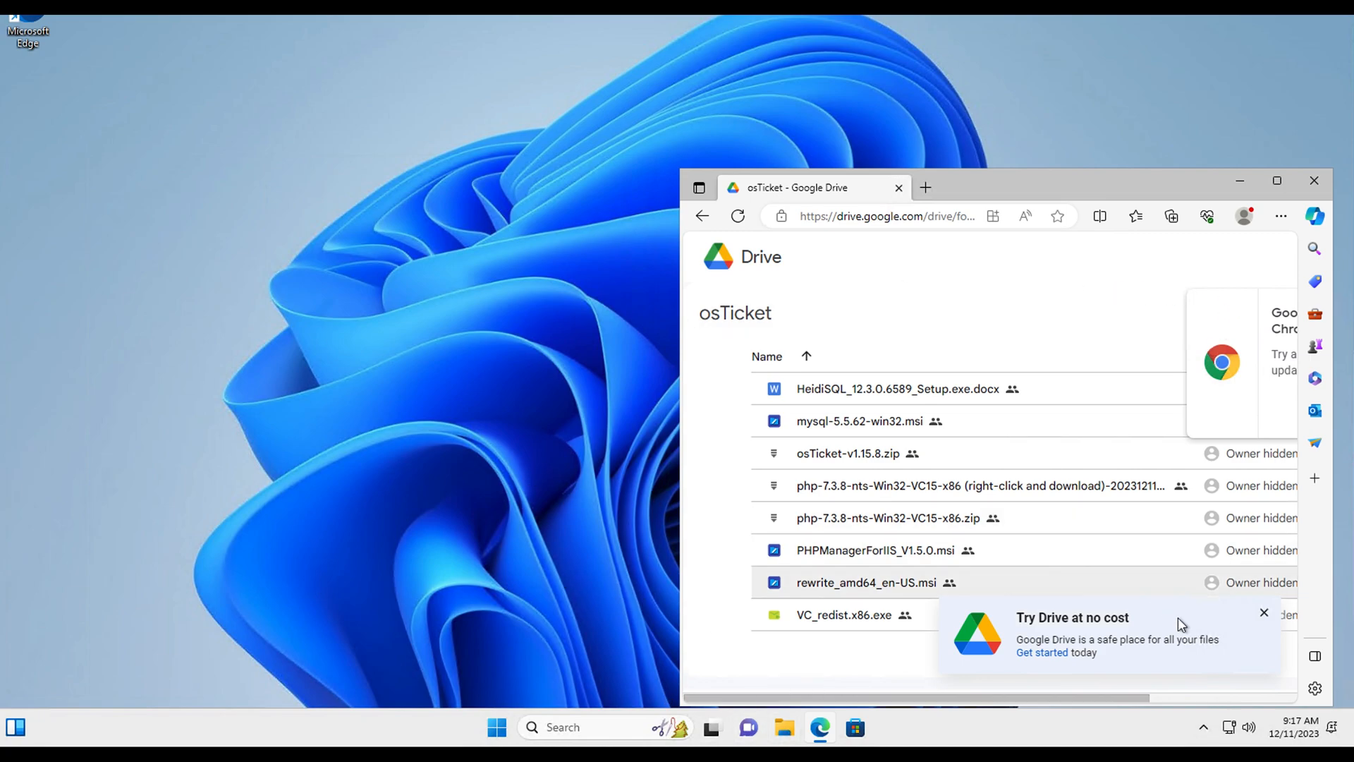
pyautogui.click(1264, 614)
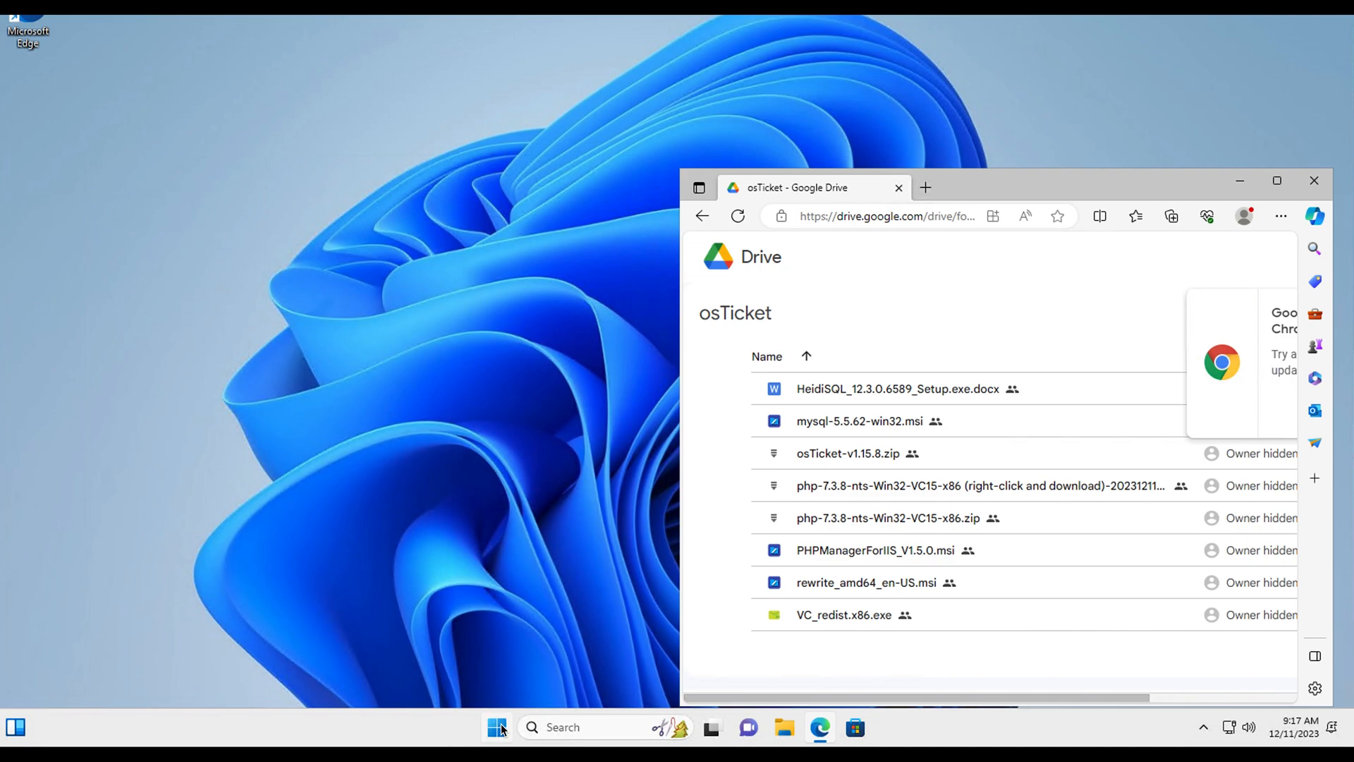
# Step: Open Windows Features from Control Panel's Programs category
pyautogui.click(558, 728)
pyautogui.write('cont')
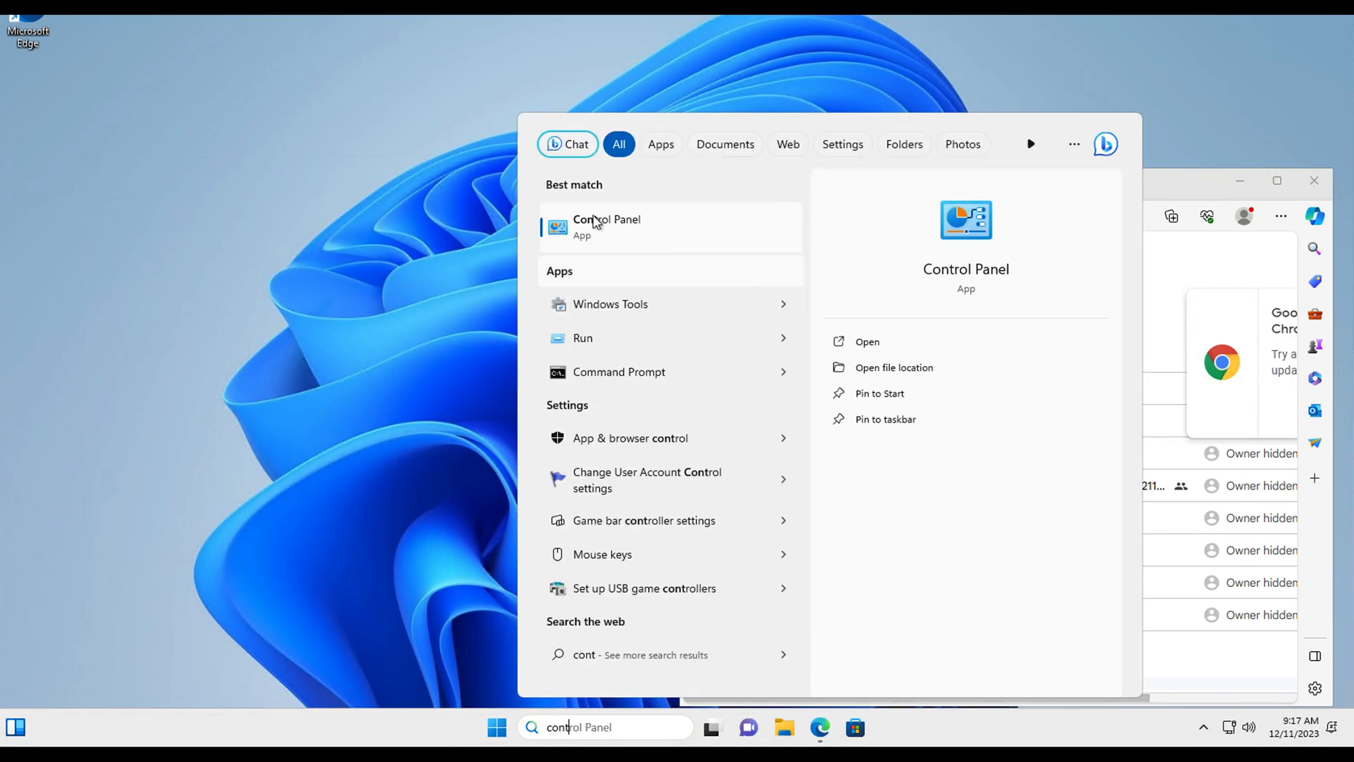
pyautogui.click(592, 218)
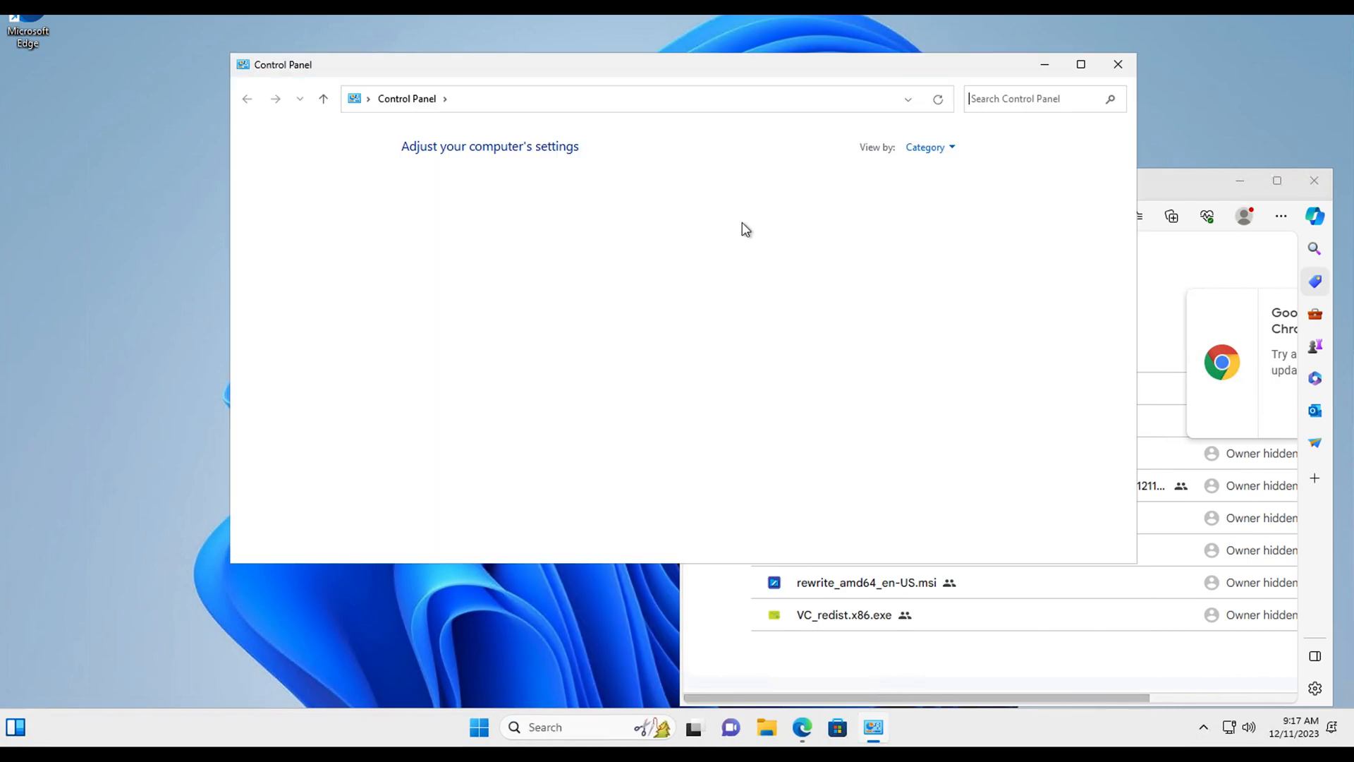
pyautogui.moveTo(625, 64); pyautogui.dragTo(420, 65)
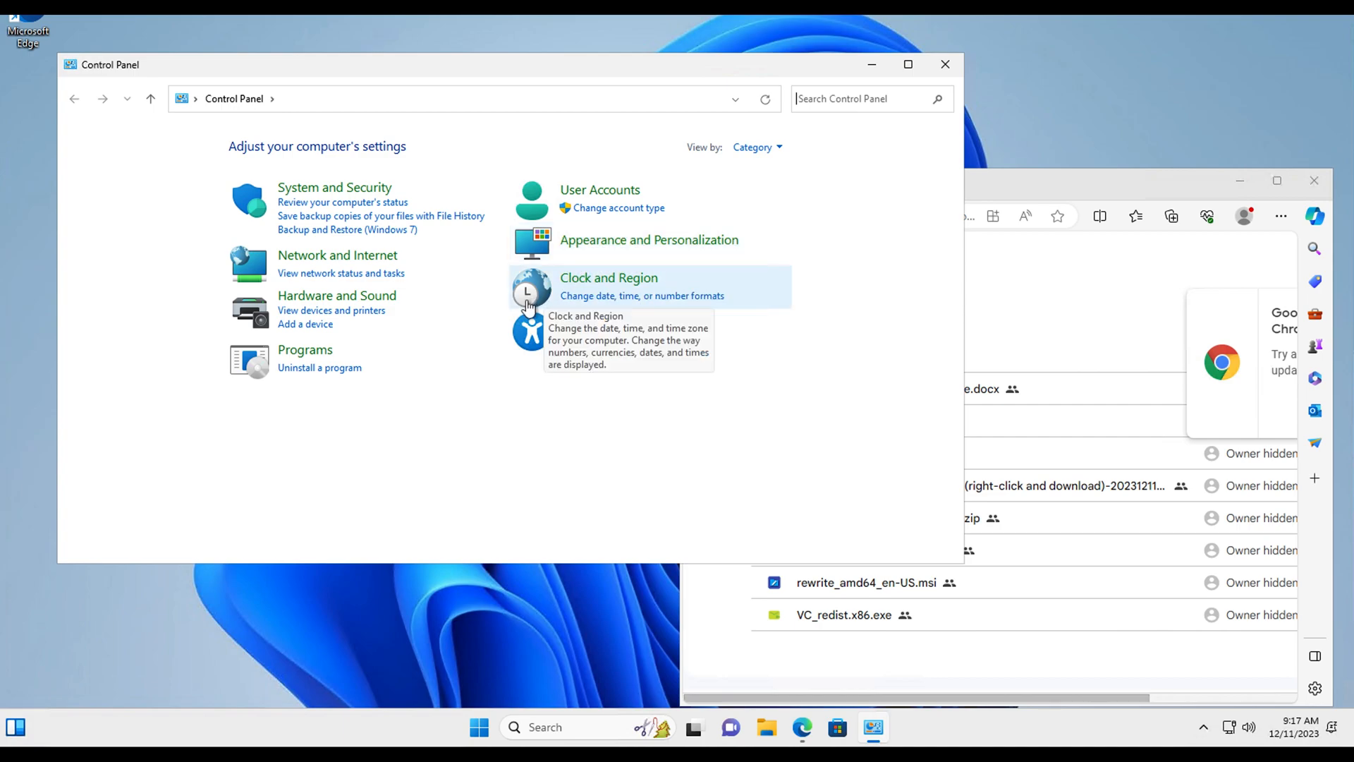
pyautogui.click(315, 351)
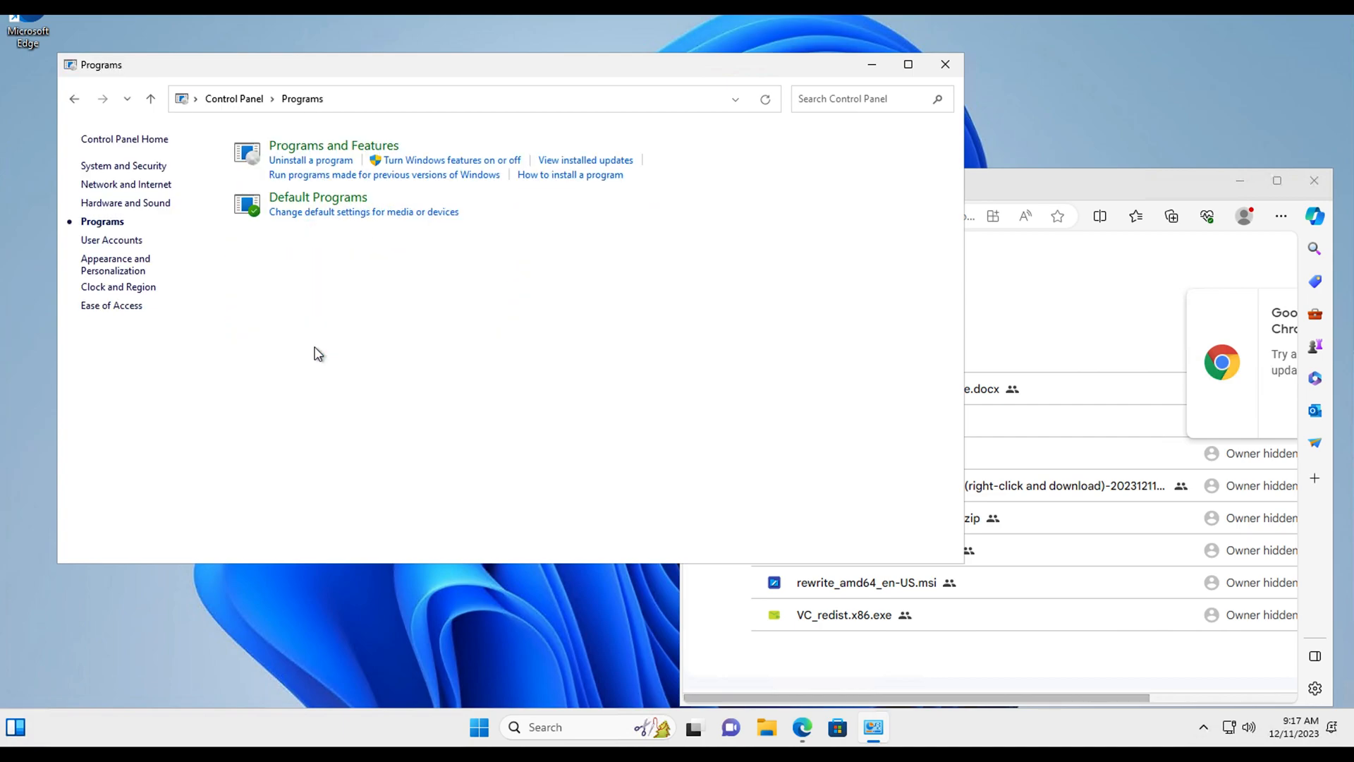
pyautogui.click(440, 165)
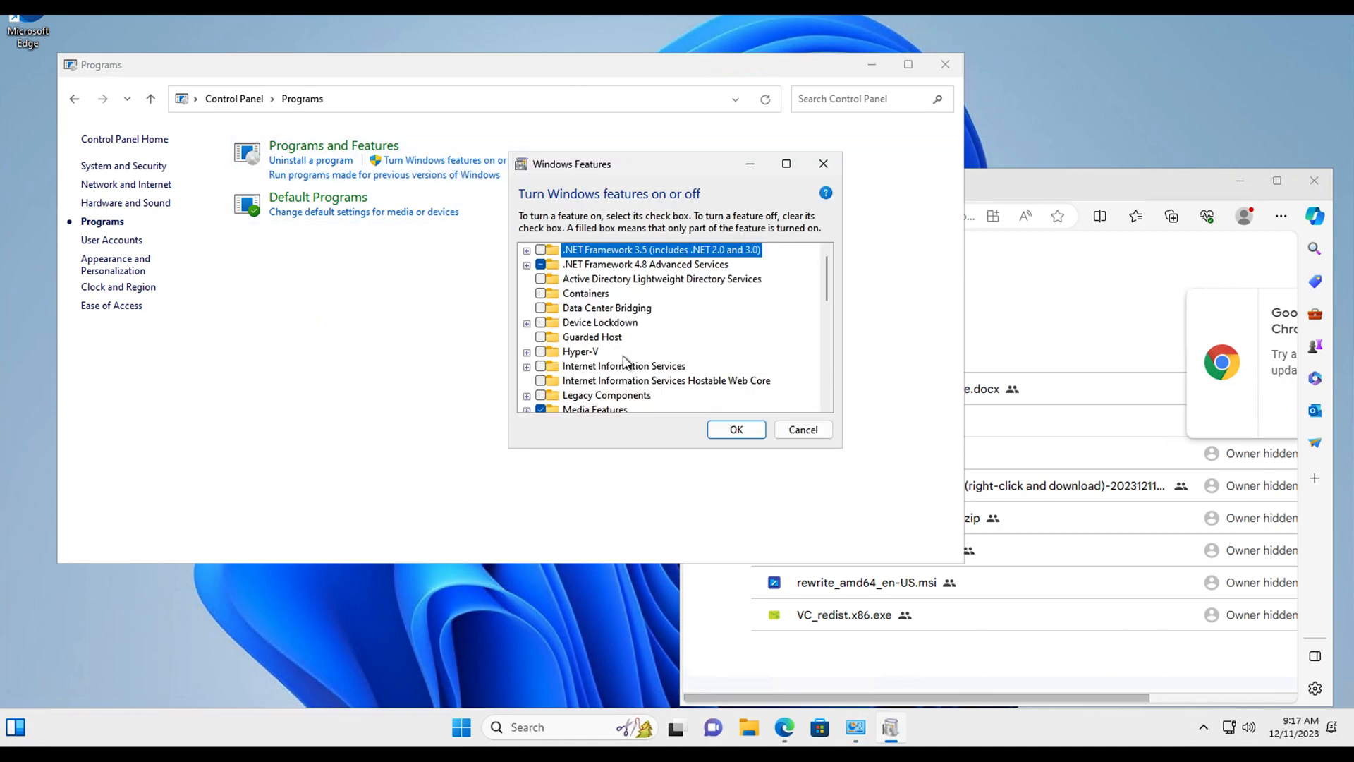
# Step: Enable Internet Information Services with its CGI application development feature and apply the changes
pyautogui.click(541, 366)
pyautogui.click(527, 367)
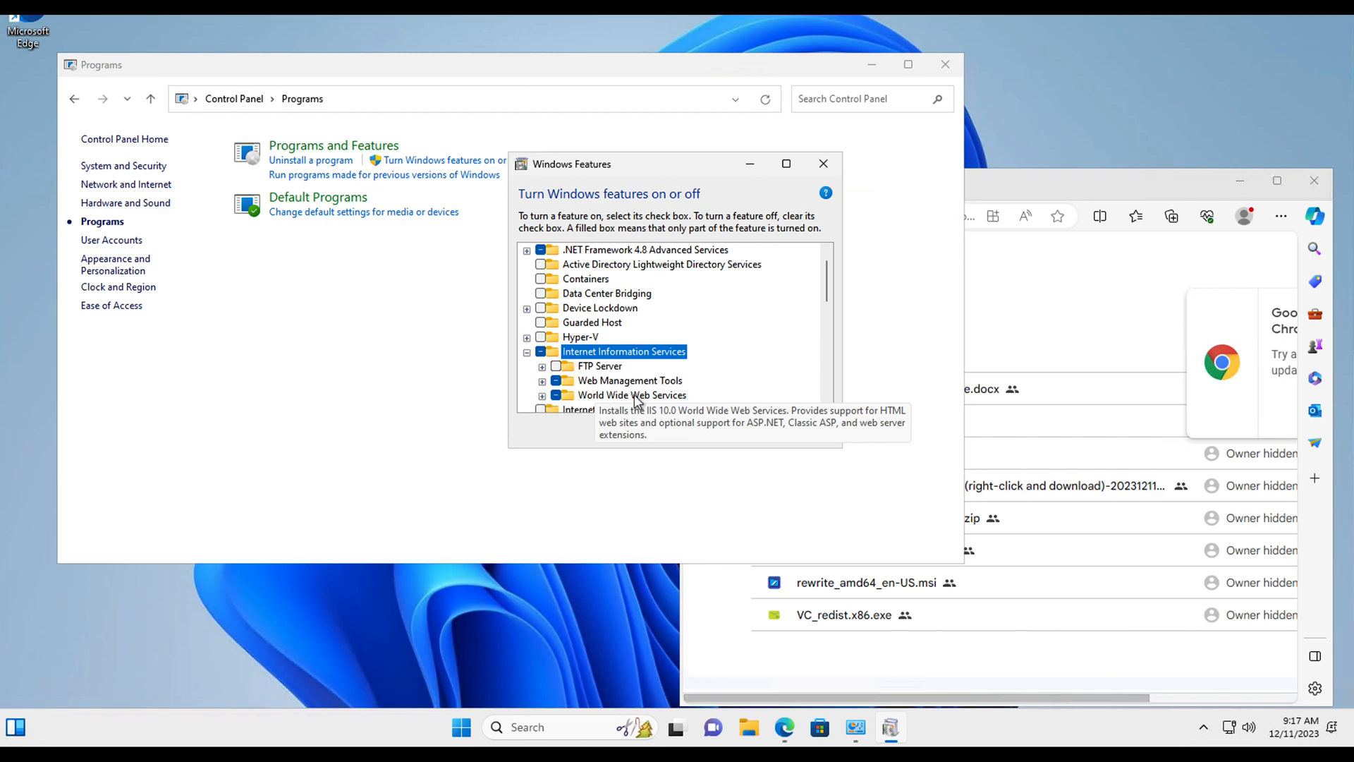
pyautogui.click(542, 396)
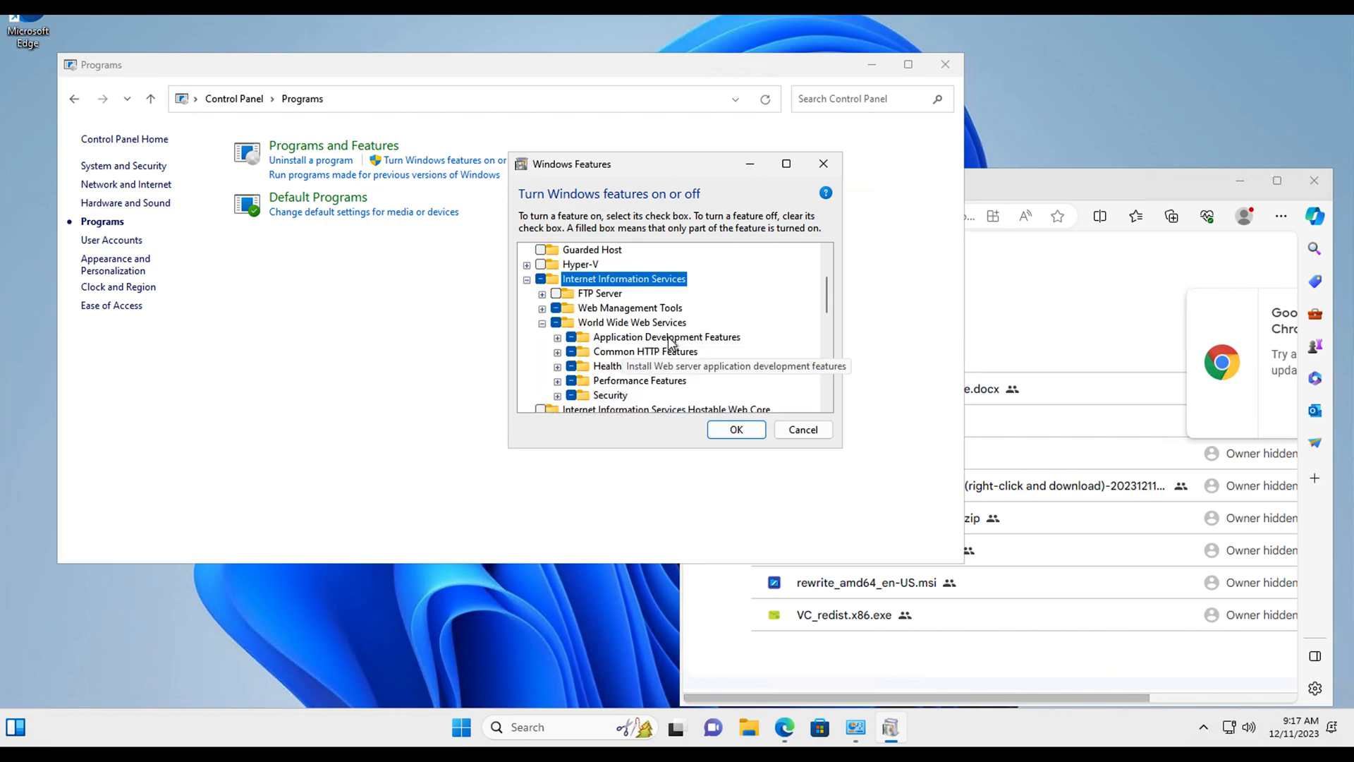
pyautogui.click(557, 337)
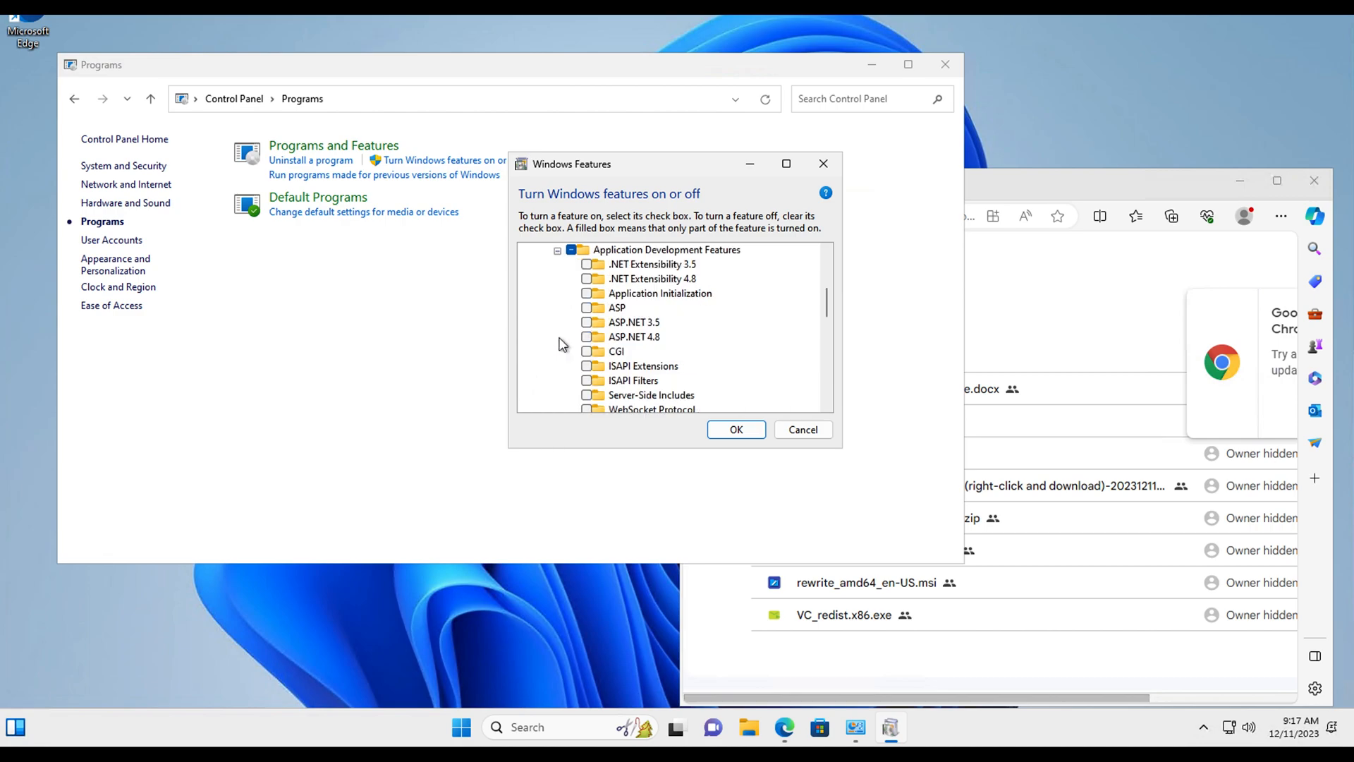
pyautogui.click(586, 351)
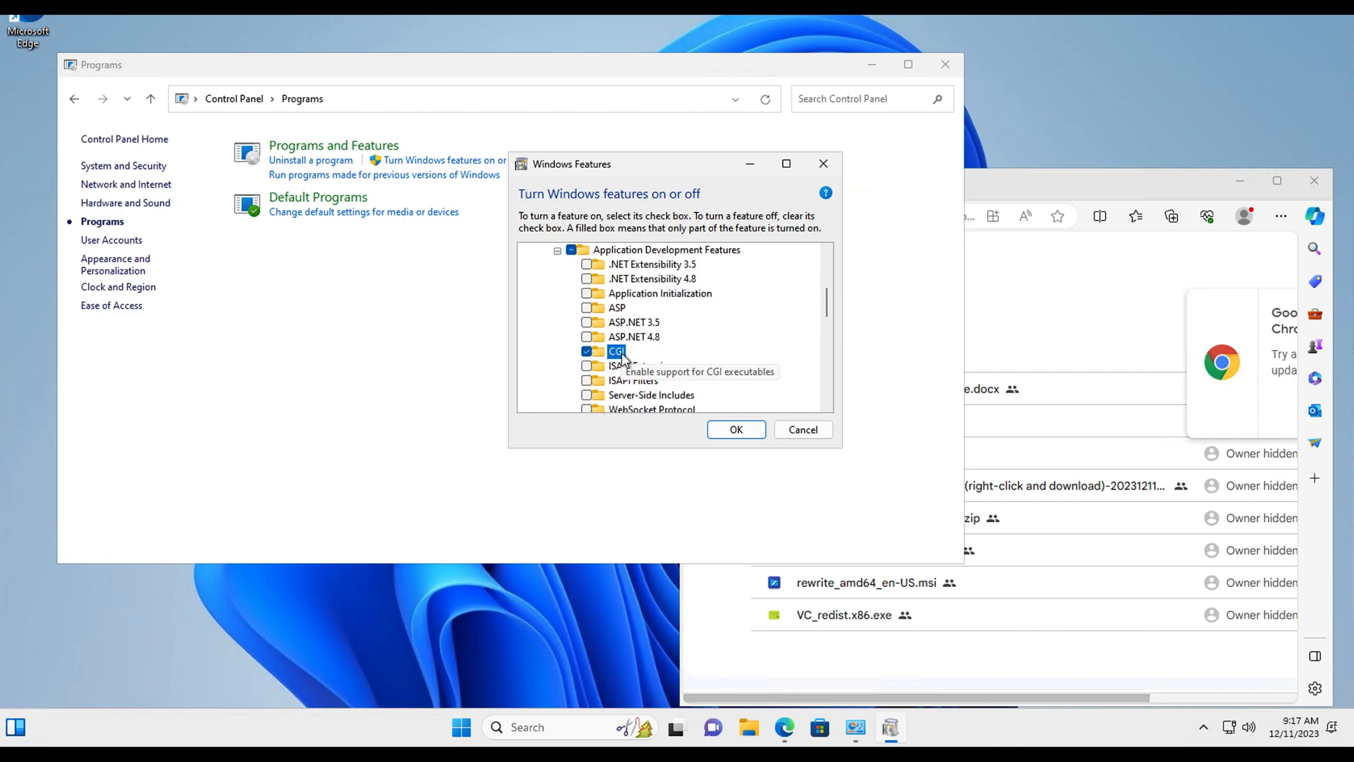
pyautogui.click(737, 430)
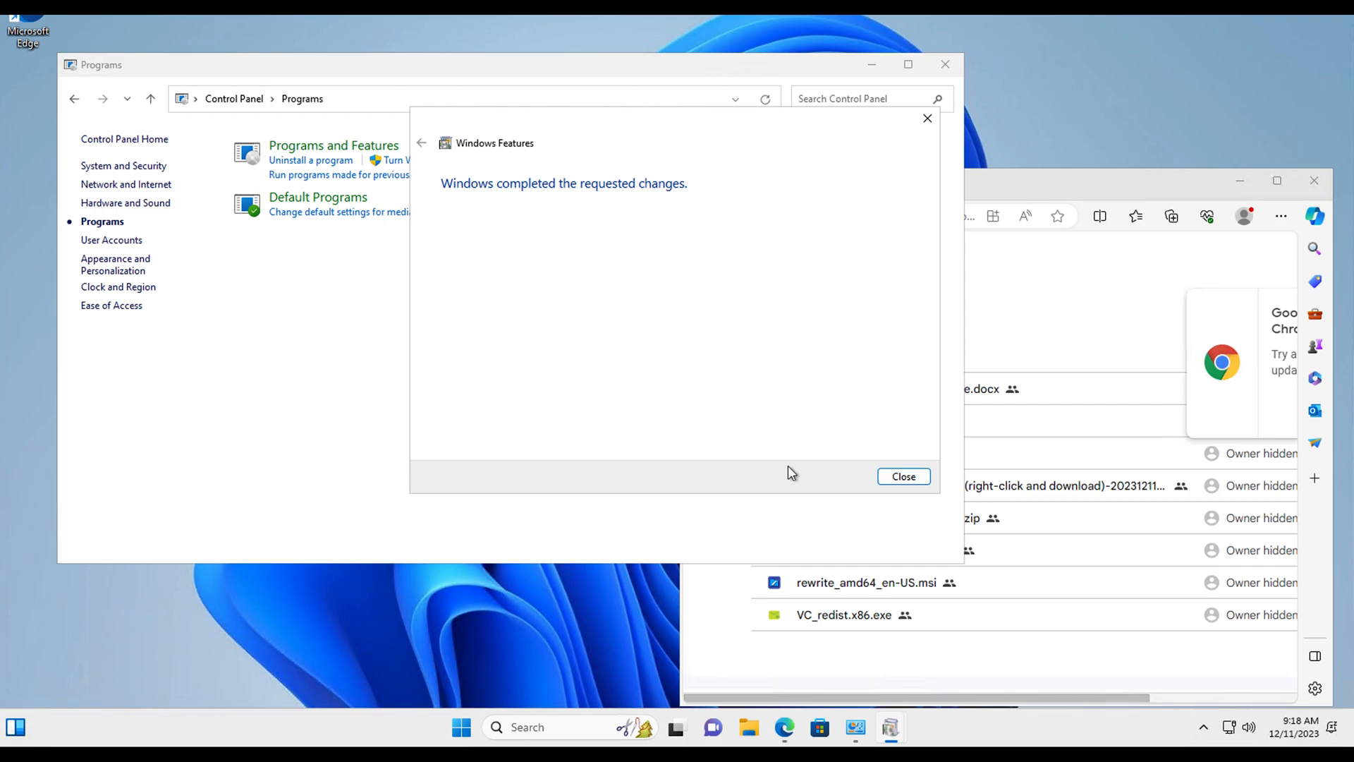
pyautogui.click(894, 477)
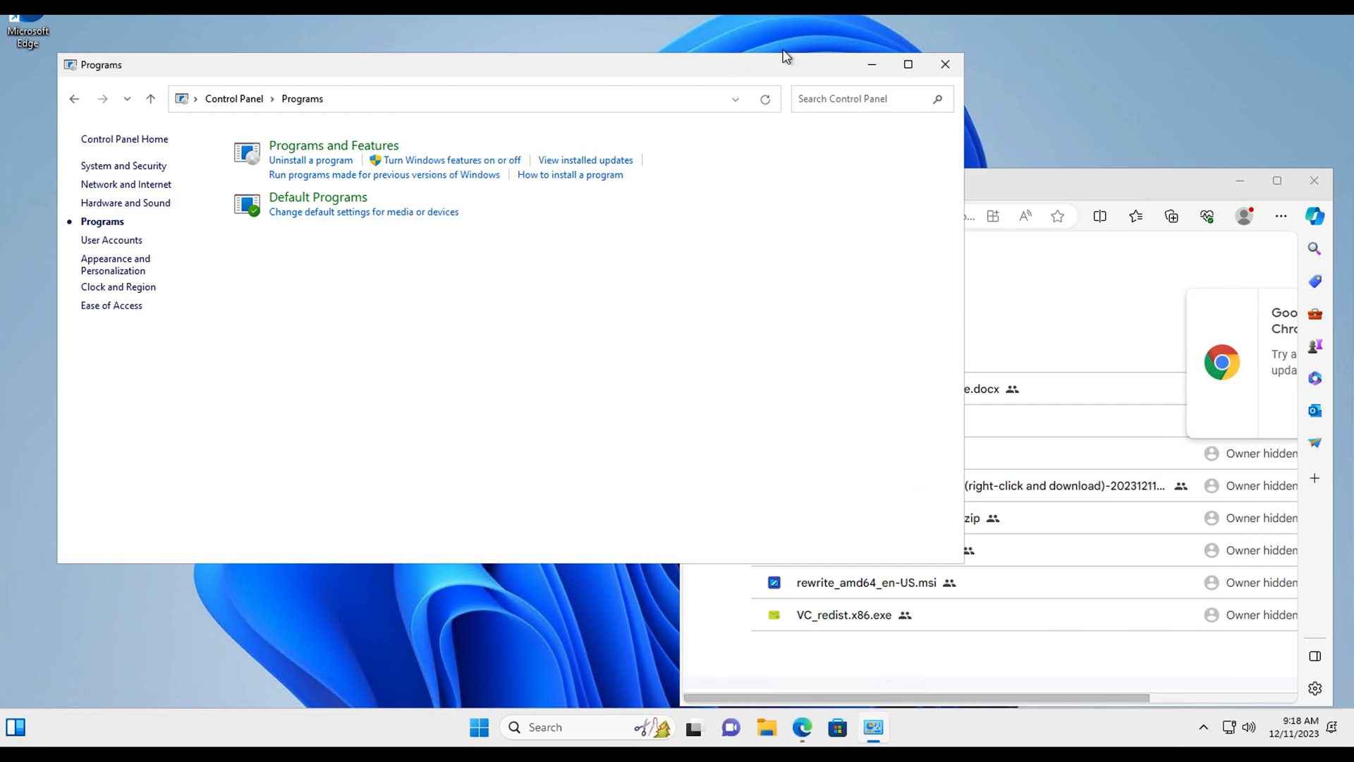
# Step: Close Control Panel and launch IIS Manager by searching 'iis'
pyautogui.click(947, 64)
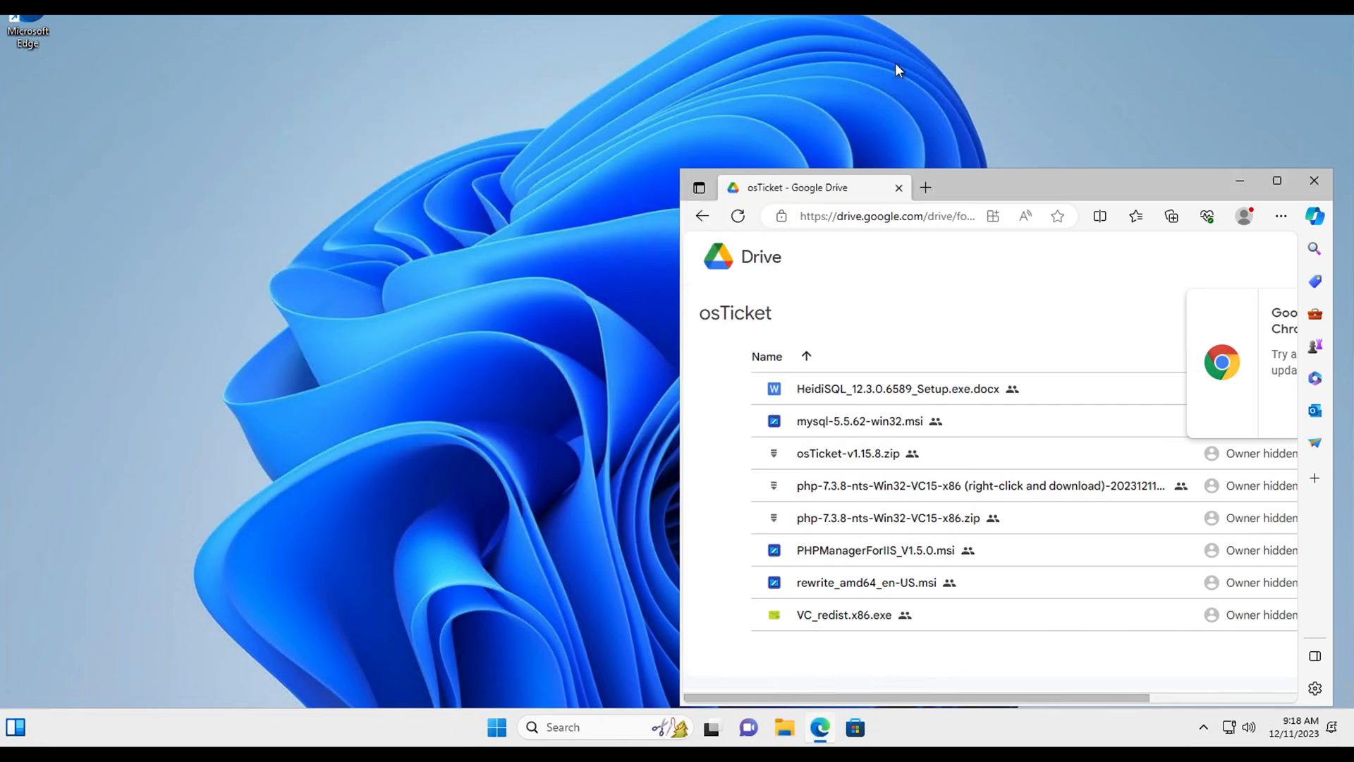
pyautogui.click(496, 726)
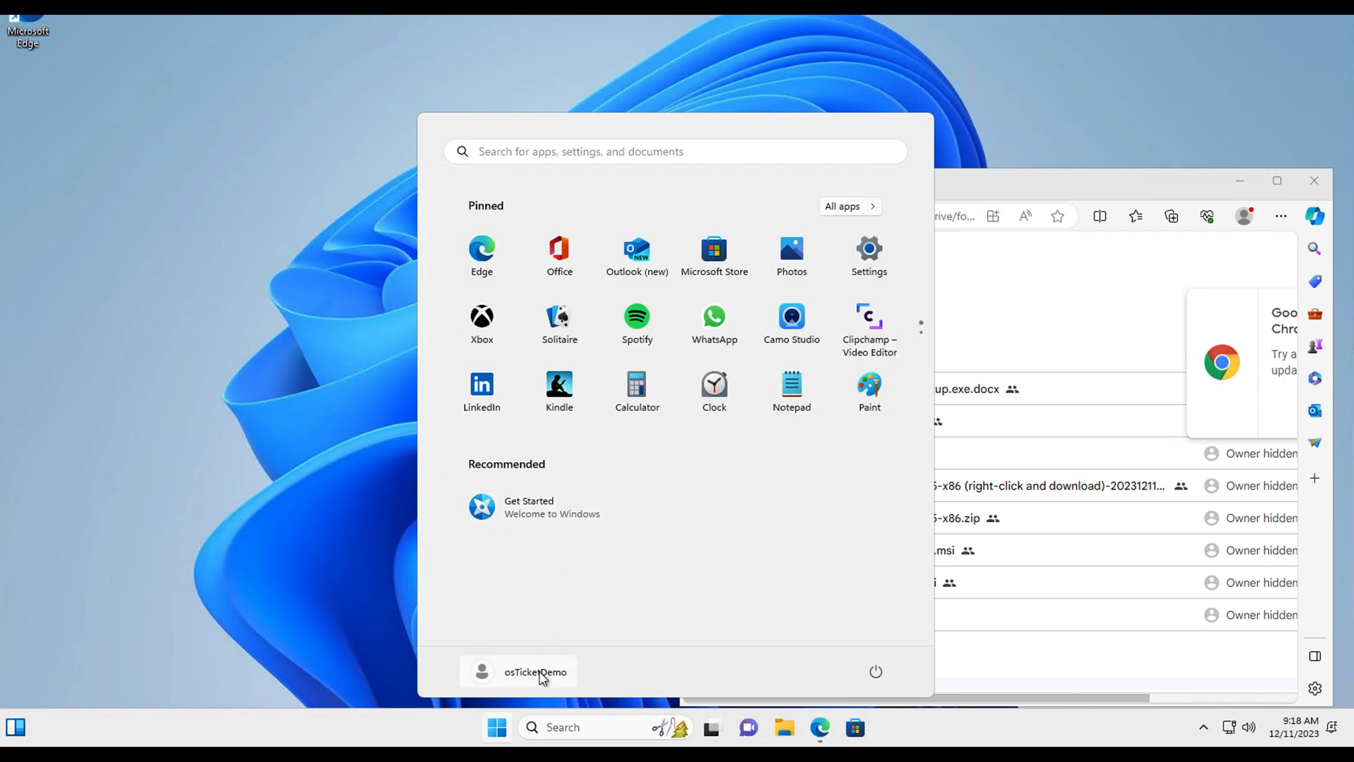
pyautogui.click(561, 733)
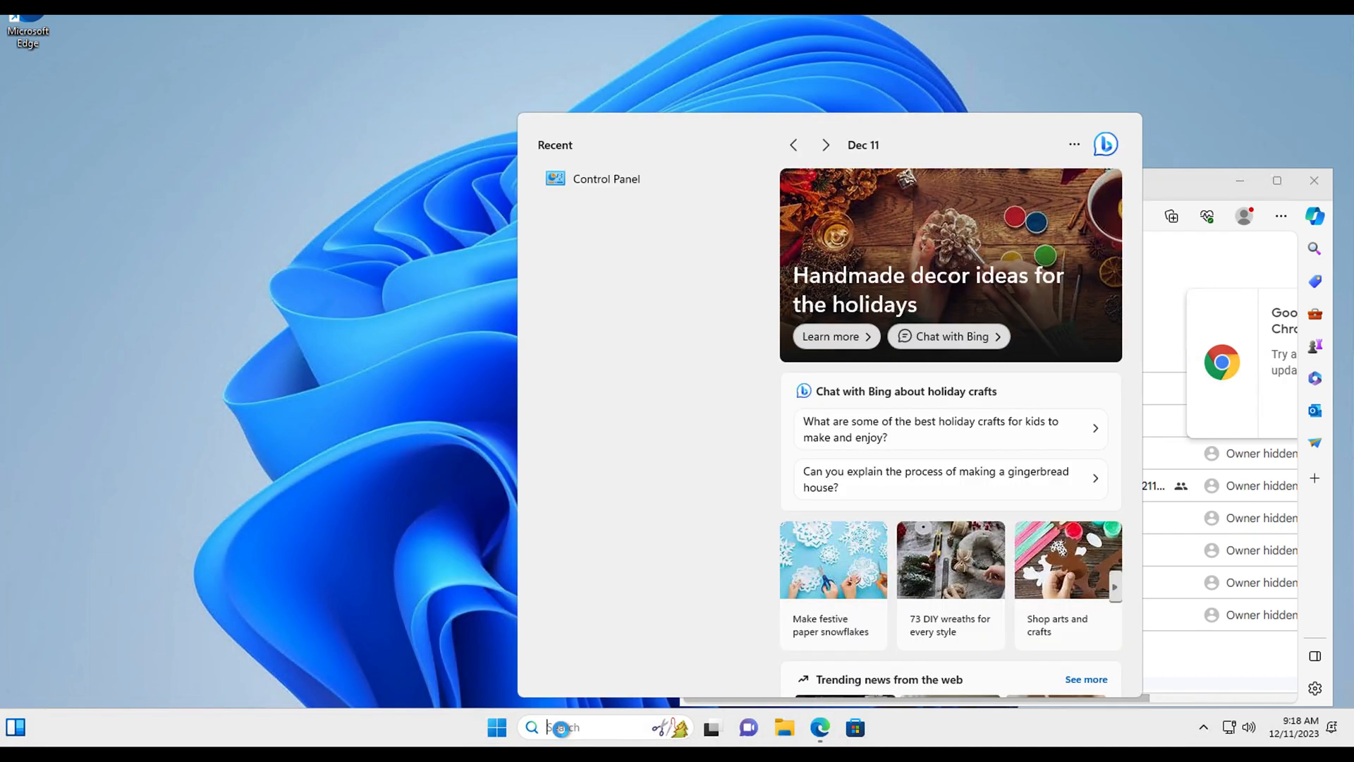
pyautogui.write('iis')
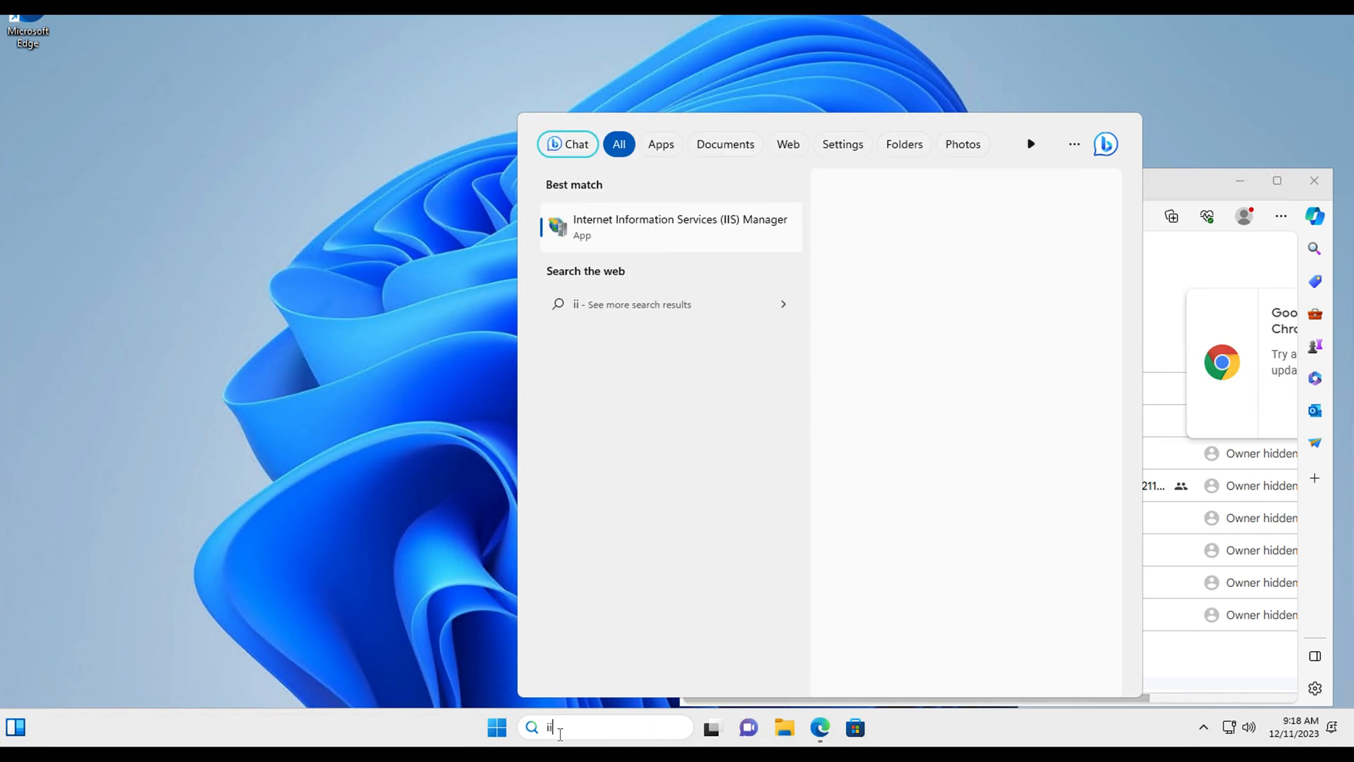
pyautogui.click(671, 238)
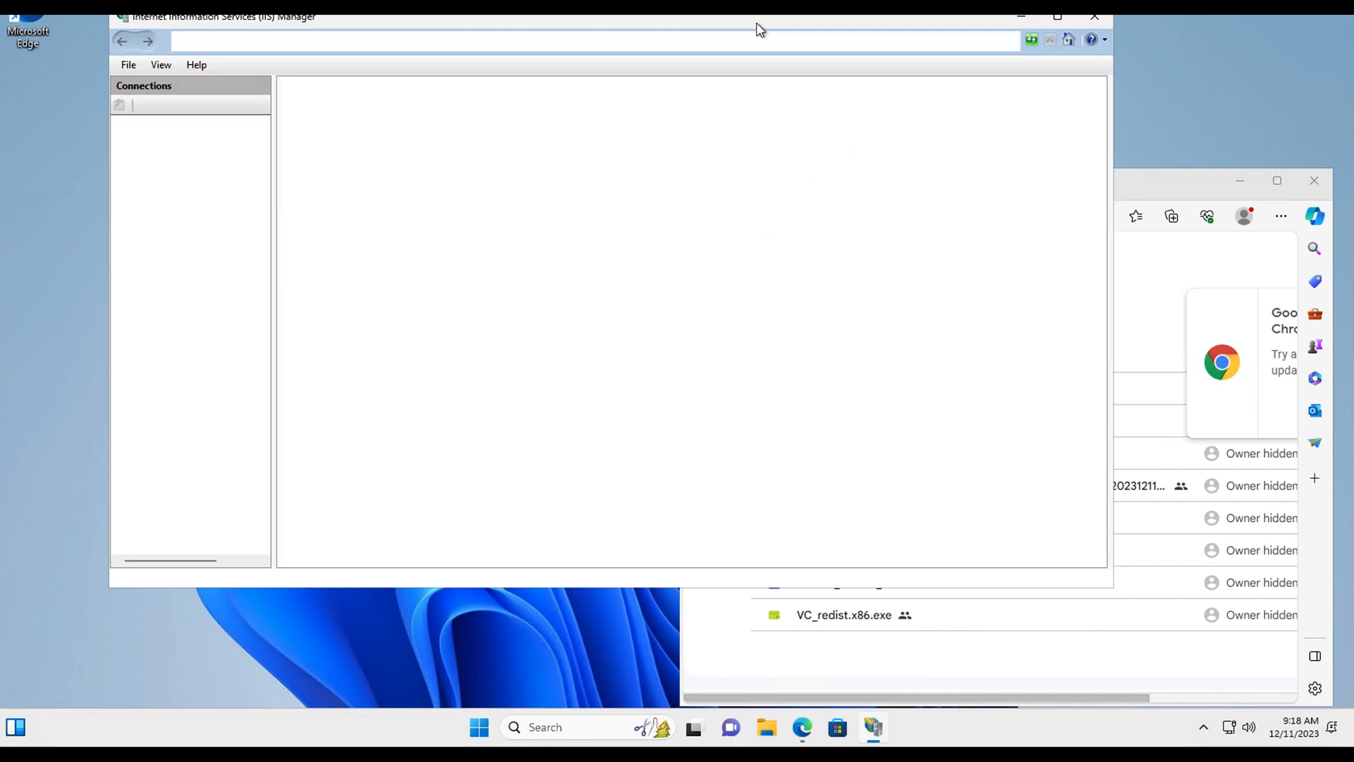
# Step: Arrange IIS Manager beside the browser and open a new Edge tab
pyautogui.moveTo(756, 24); pyautogui.dragTo(719, 70)
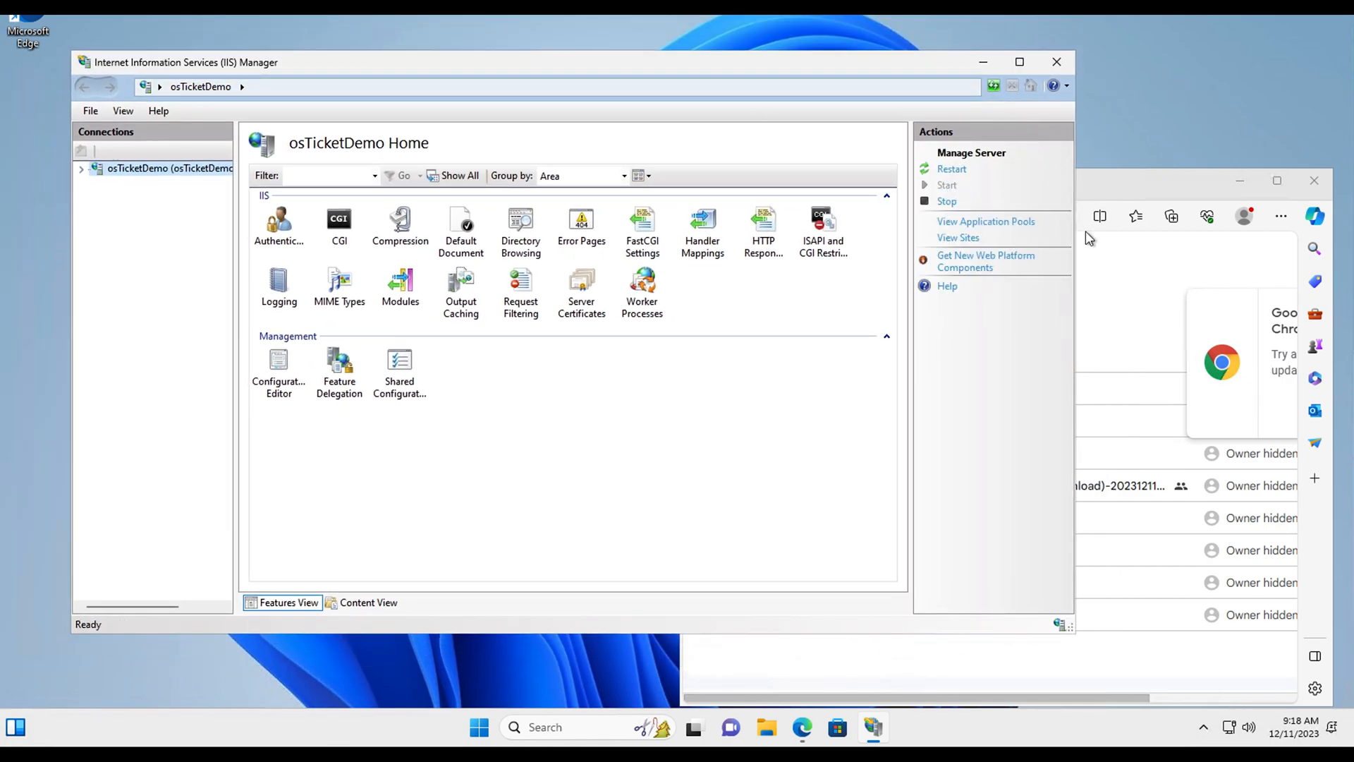
pyautogui.moveTo(1078, 228); pyautogui.dragTo(699, 228)
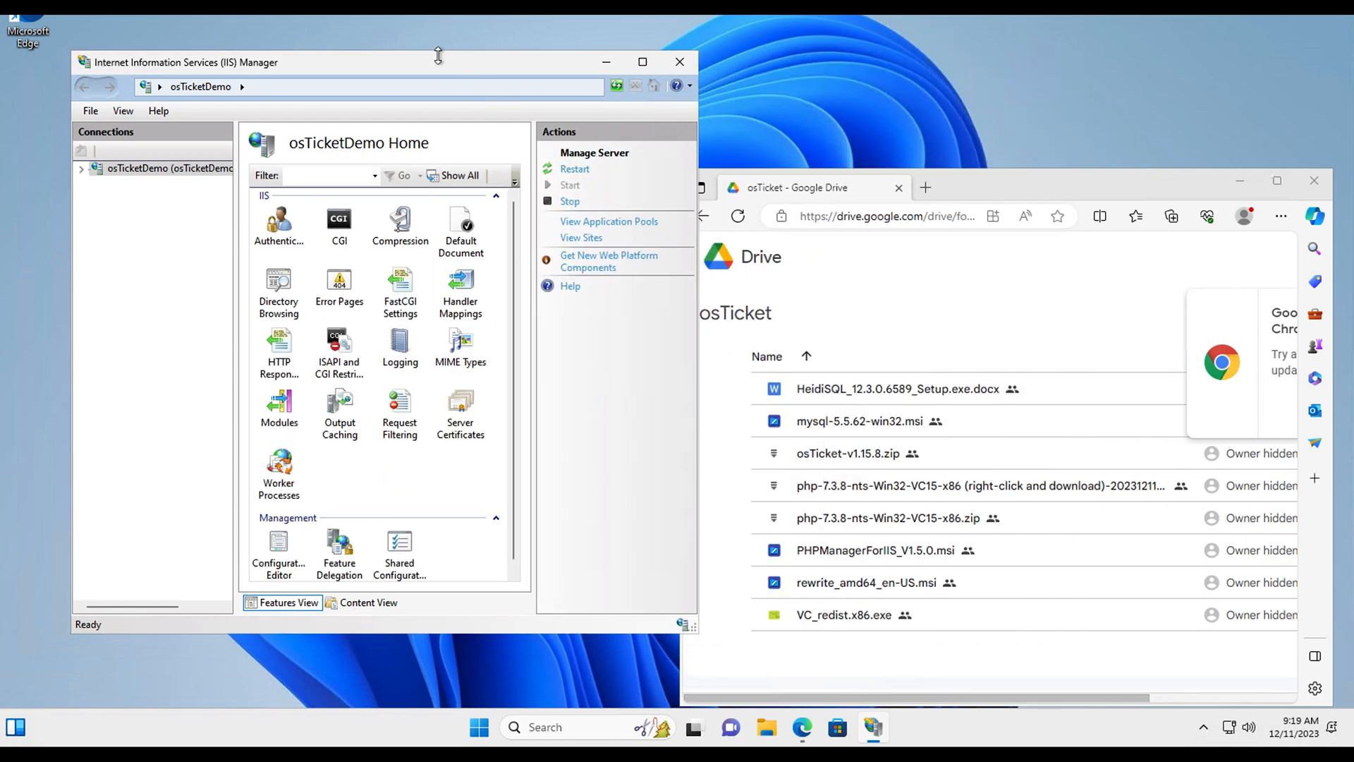
pyautogui.moveTo(399, 65)
pyautogui.mouseDown()
pyautogui.moveTo(310, 65)
pyautogui.moveTo(393, 62)
pyautogui.mouseUp()
pyautogui.moveTo(952, 193); pyautogui.dragTo(944, 115)
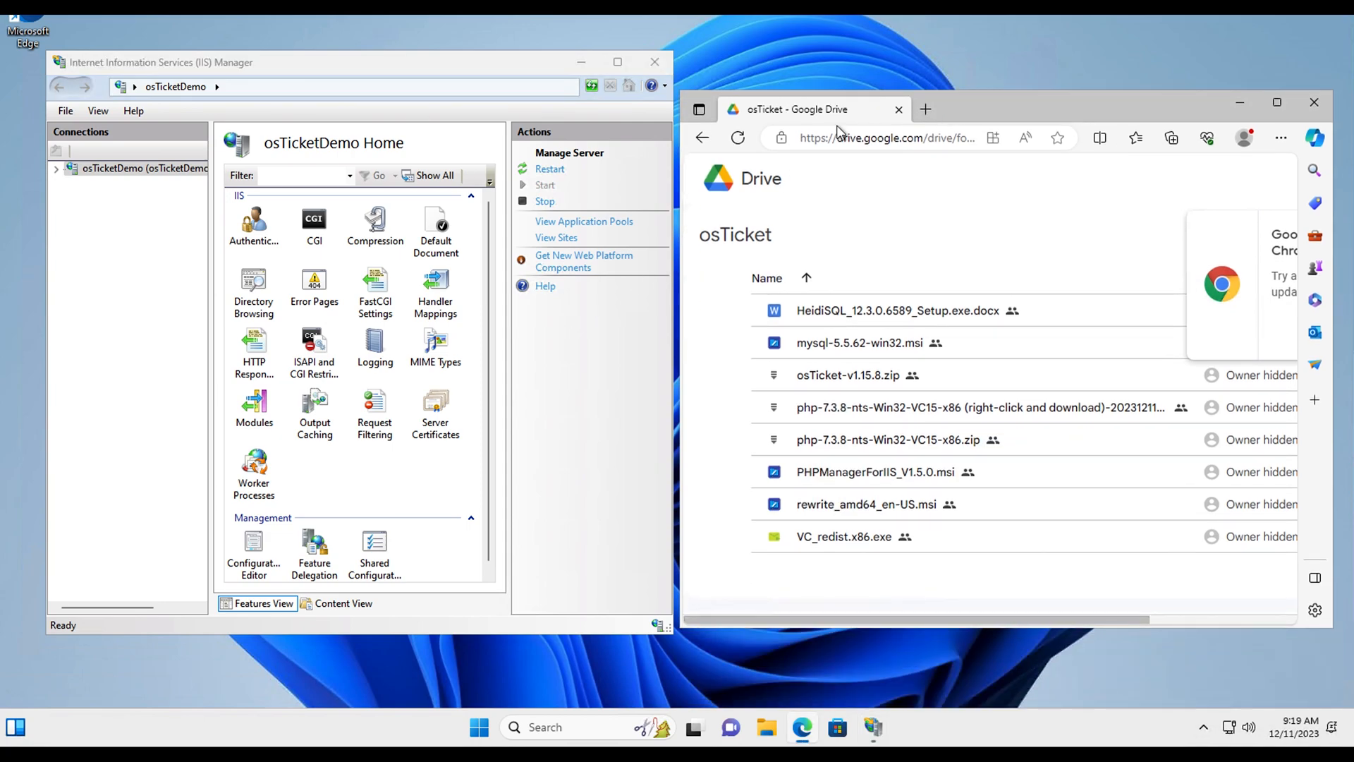
pyautogui.click(925, 110)
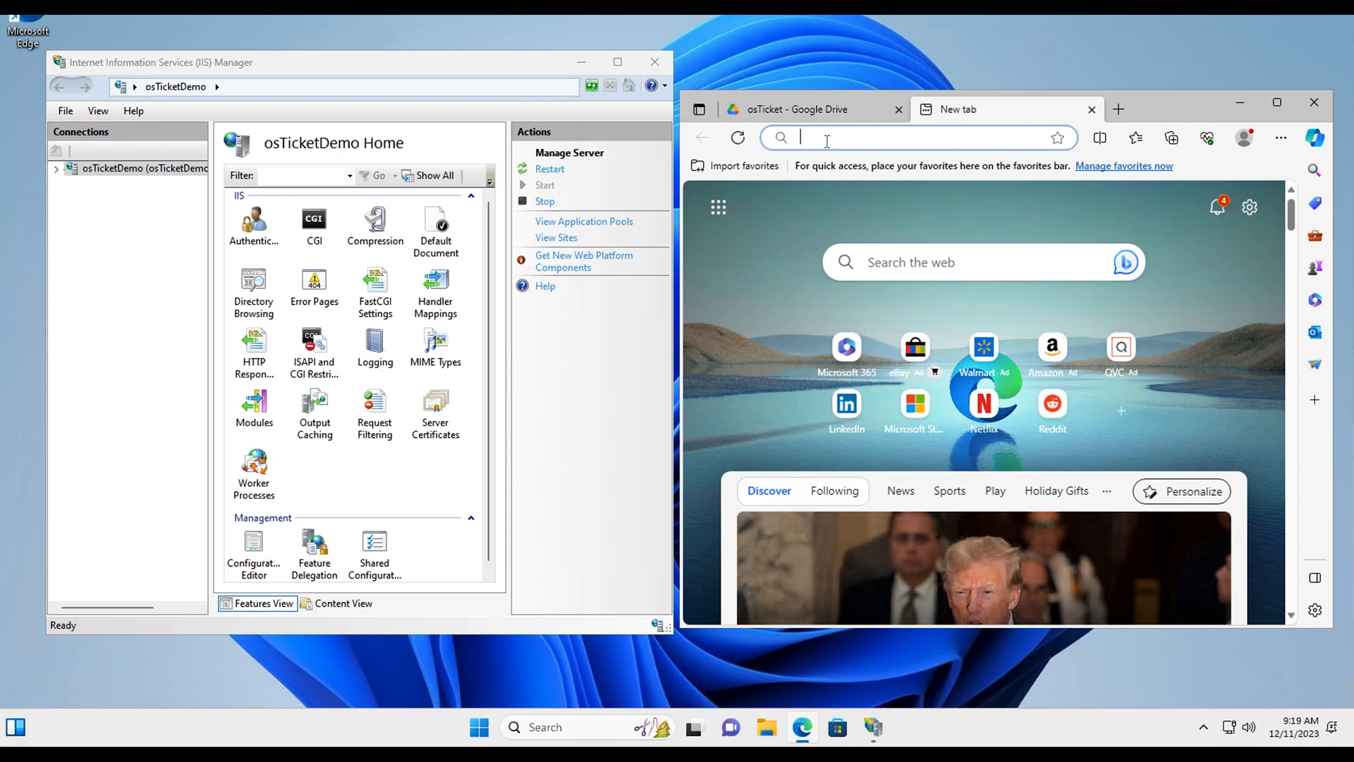
# Step: Load 127.0.0.1 to show the IIS welcome page and make the Edge window taller
pyautogui.write('127')
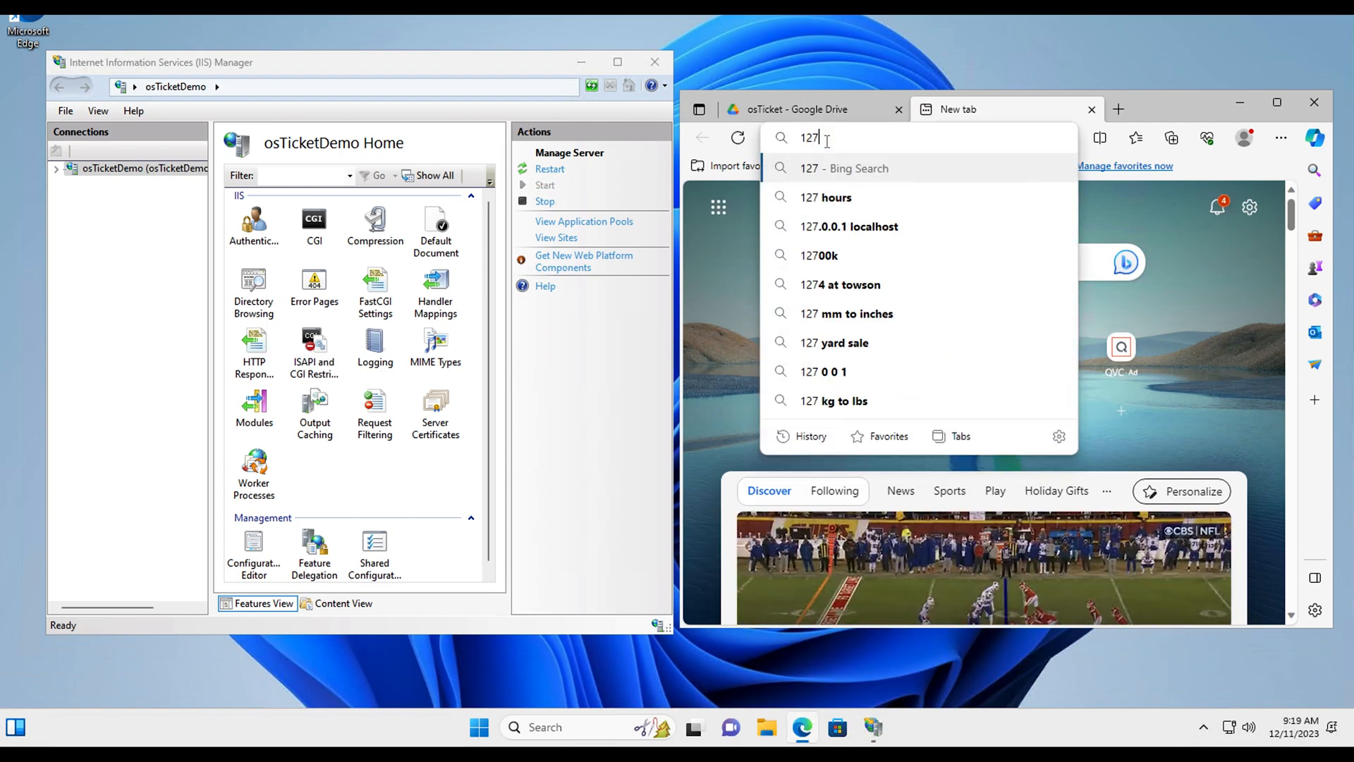
pyautogui.write('.0.0')
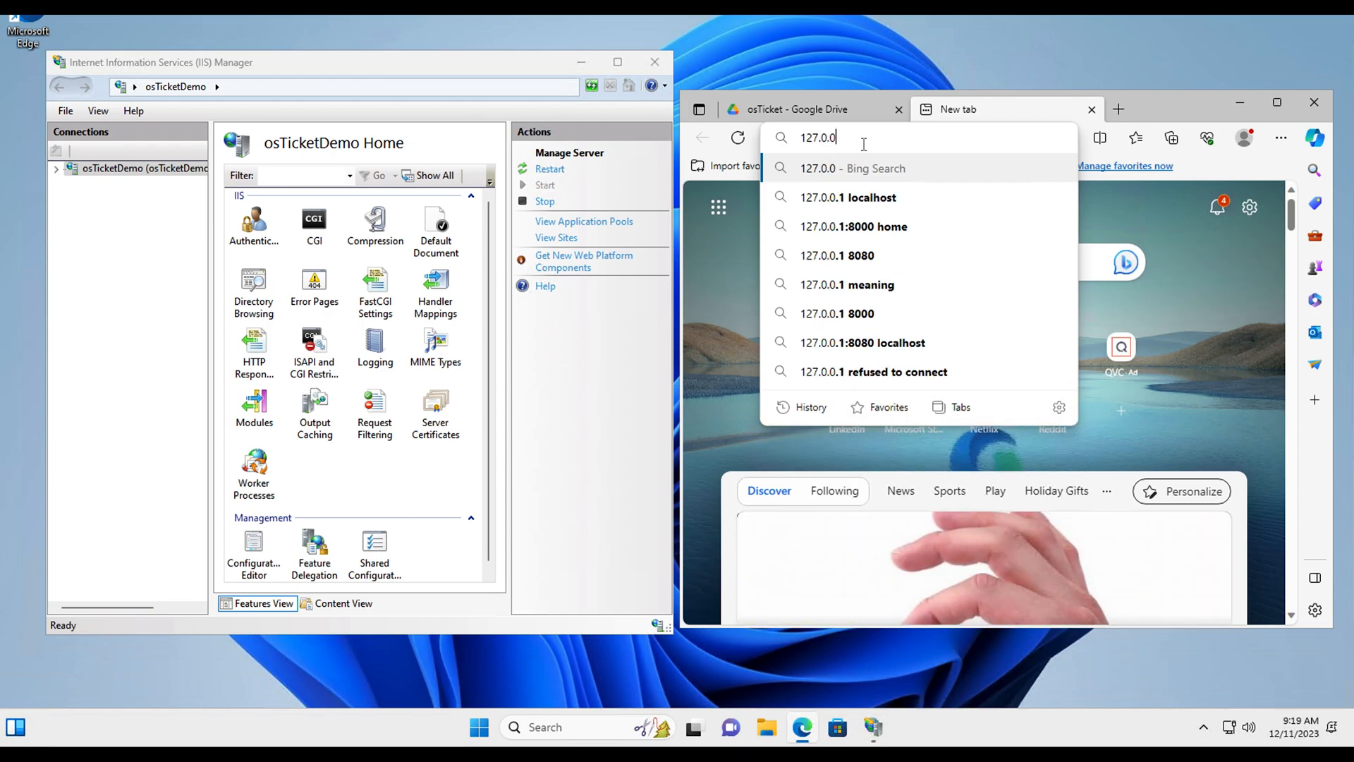
pyautogui.write('.1')
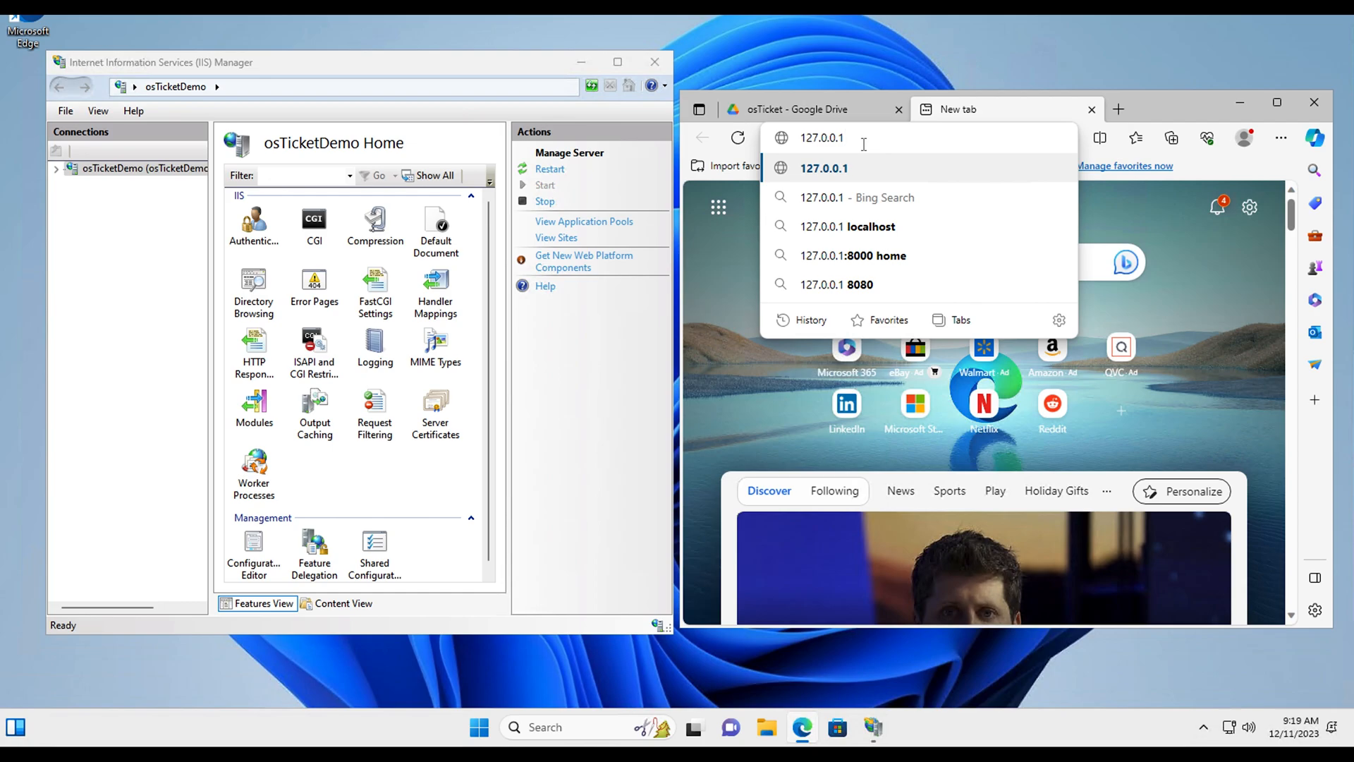
pyautogui.press('Return')
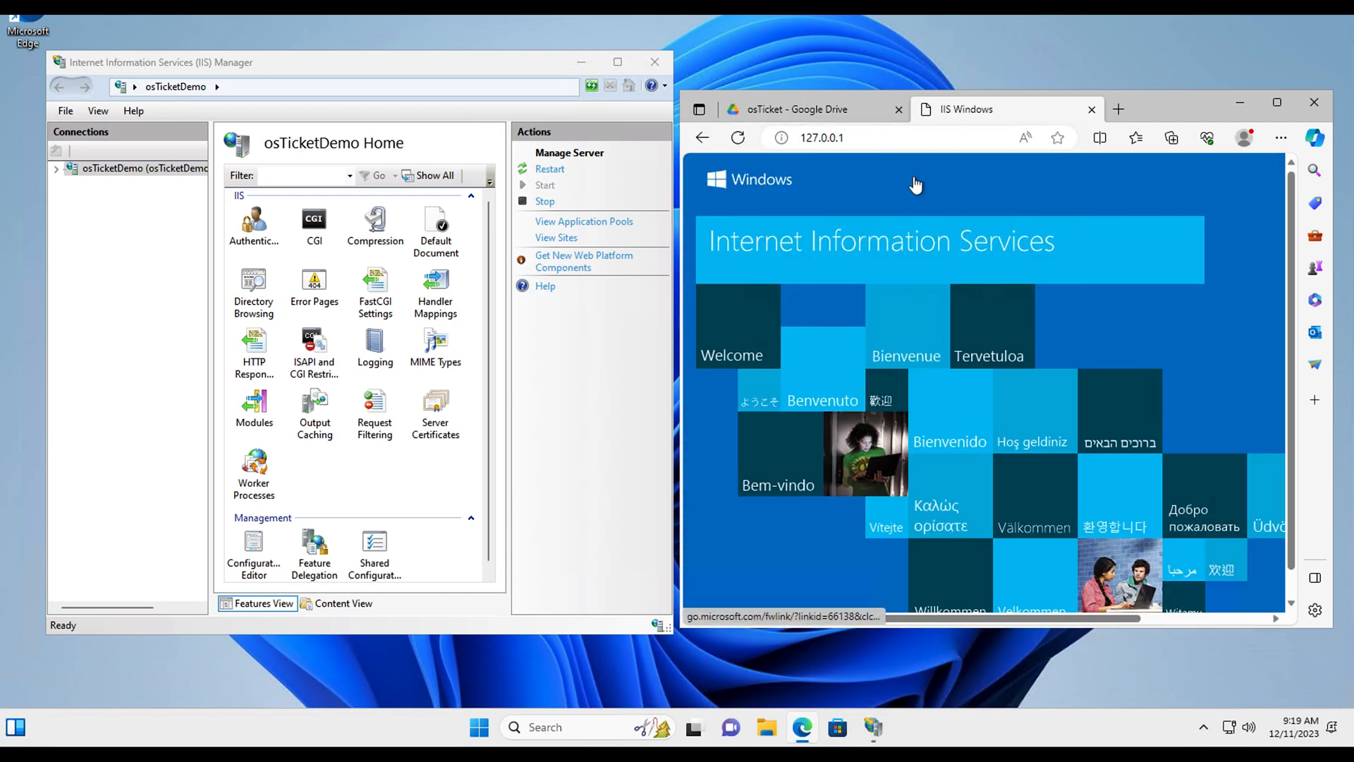
pyautogui.moveTo(878, 90); pyautogui.dragTo(877, 20)
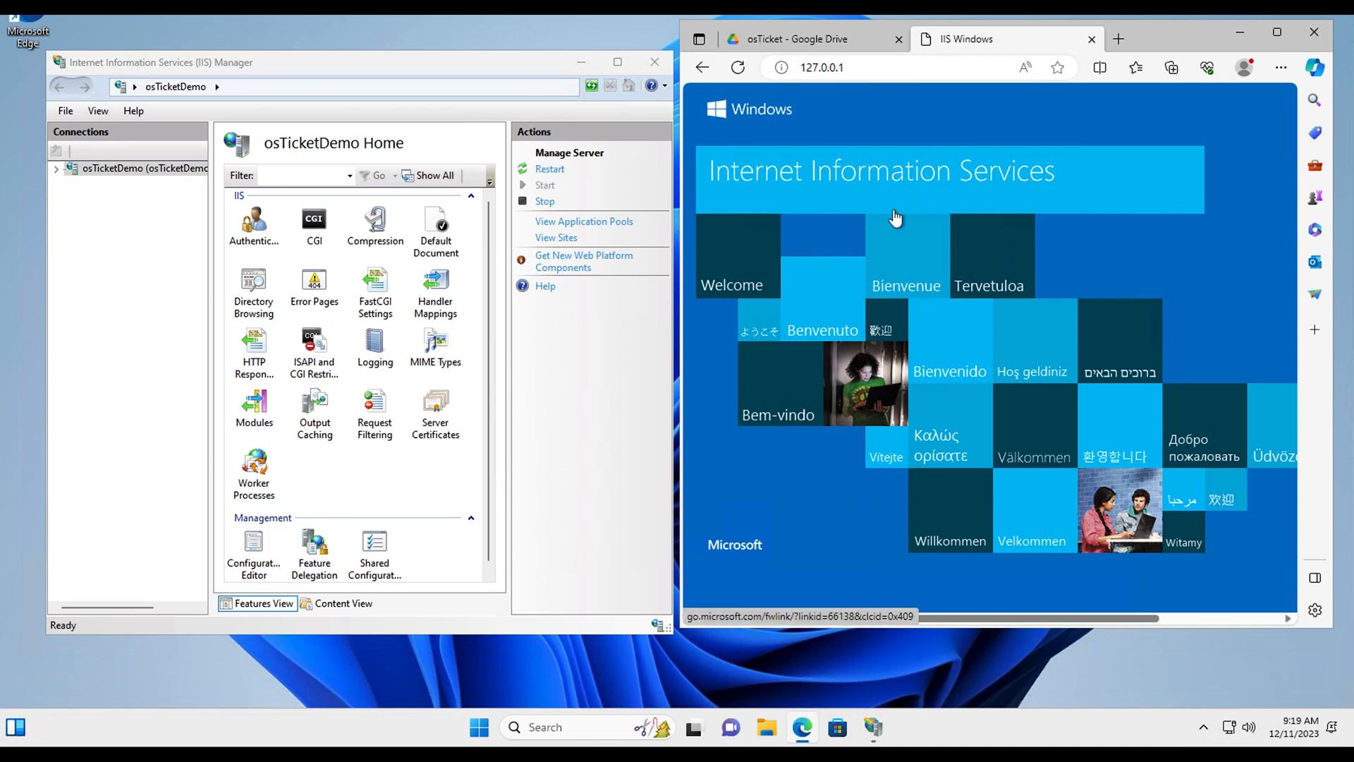
pyautogui.click(773, 69)
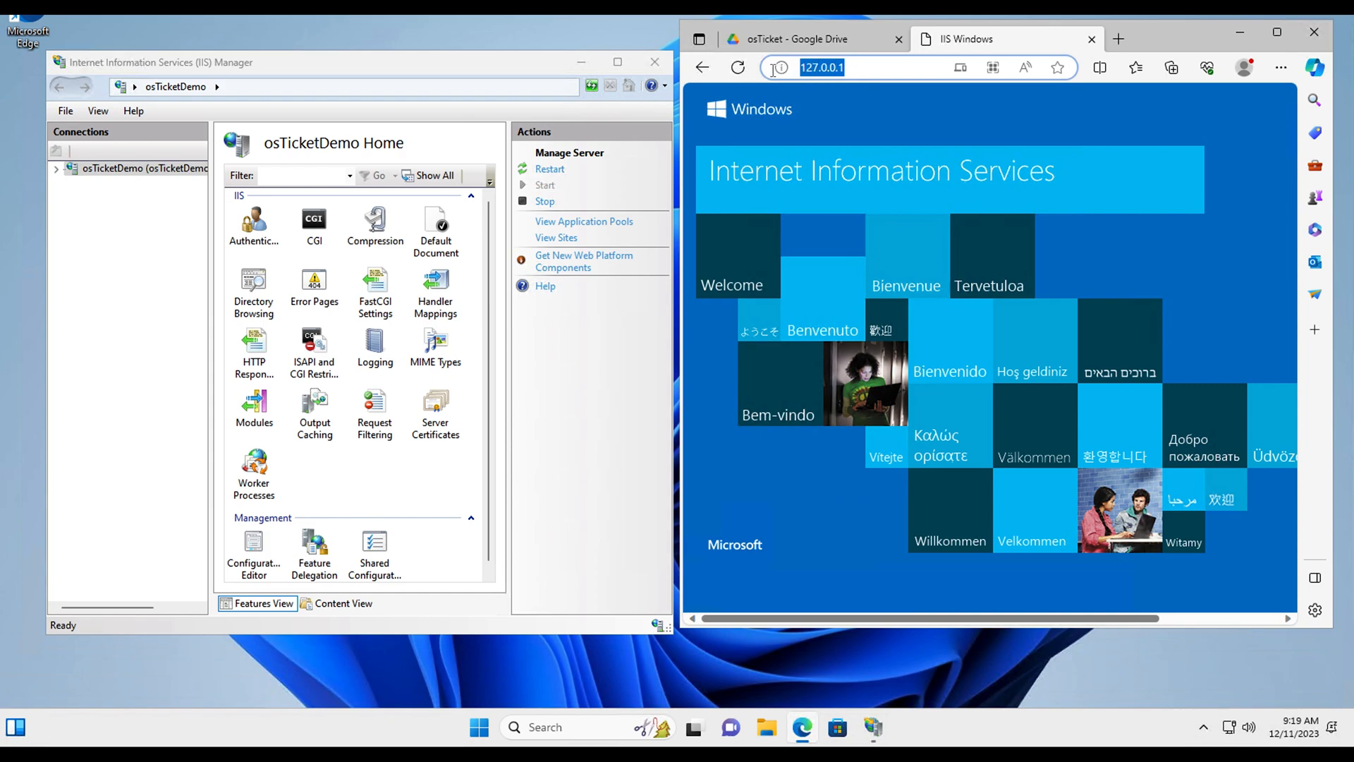
pyautogui.click(857, 67)
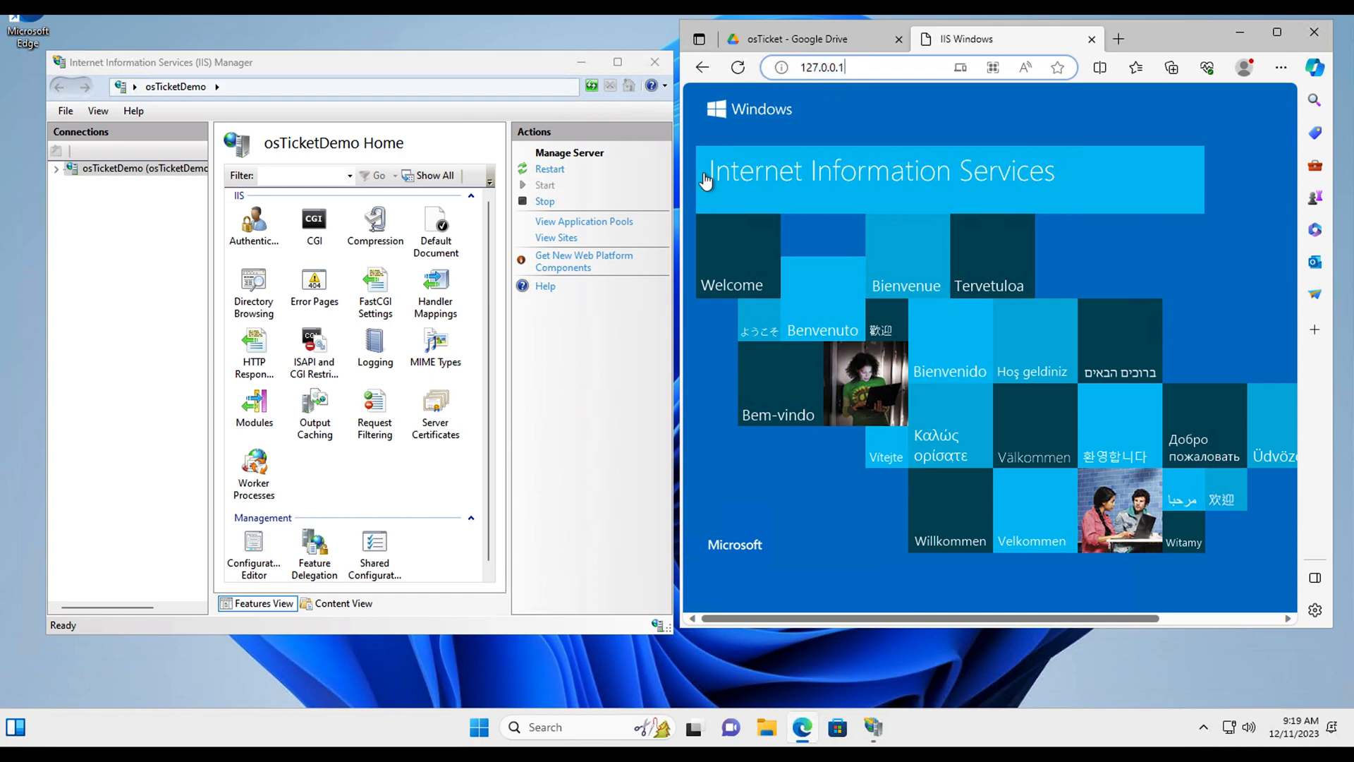
pyautogui.click(567, 486)
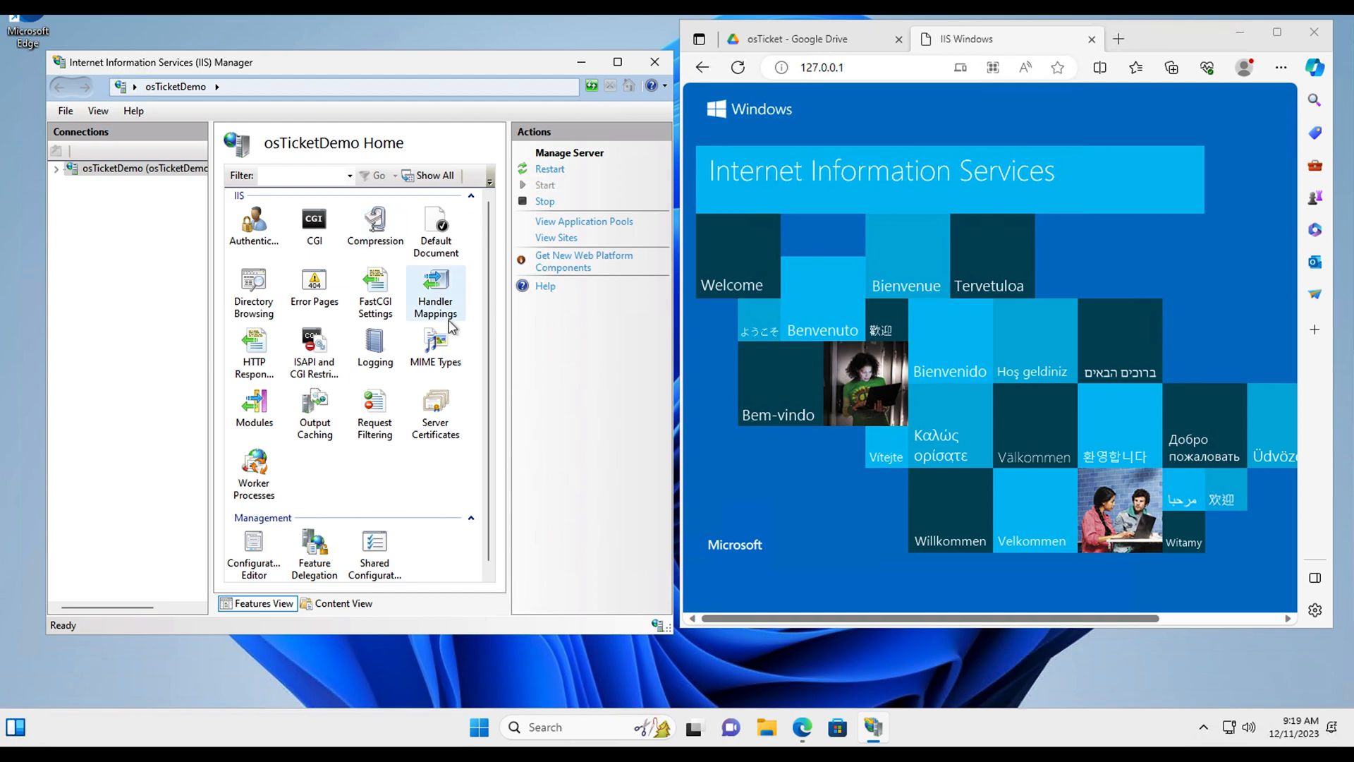
# Step: Return to the osTicket Drive folder and dismiss the Chrome recommendation popup
pyautogui.click(815, 40)
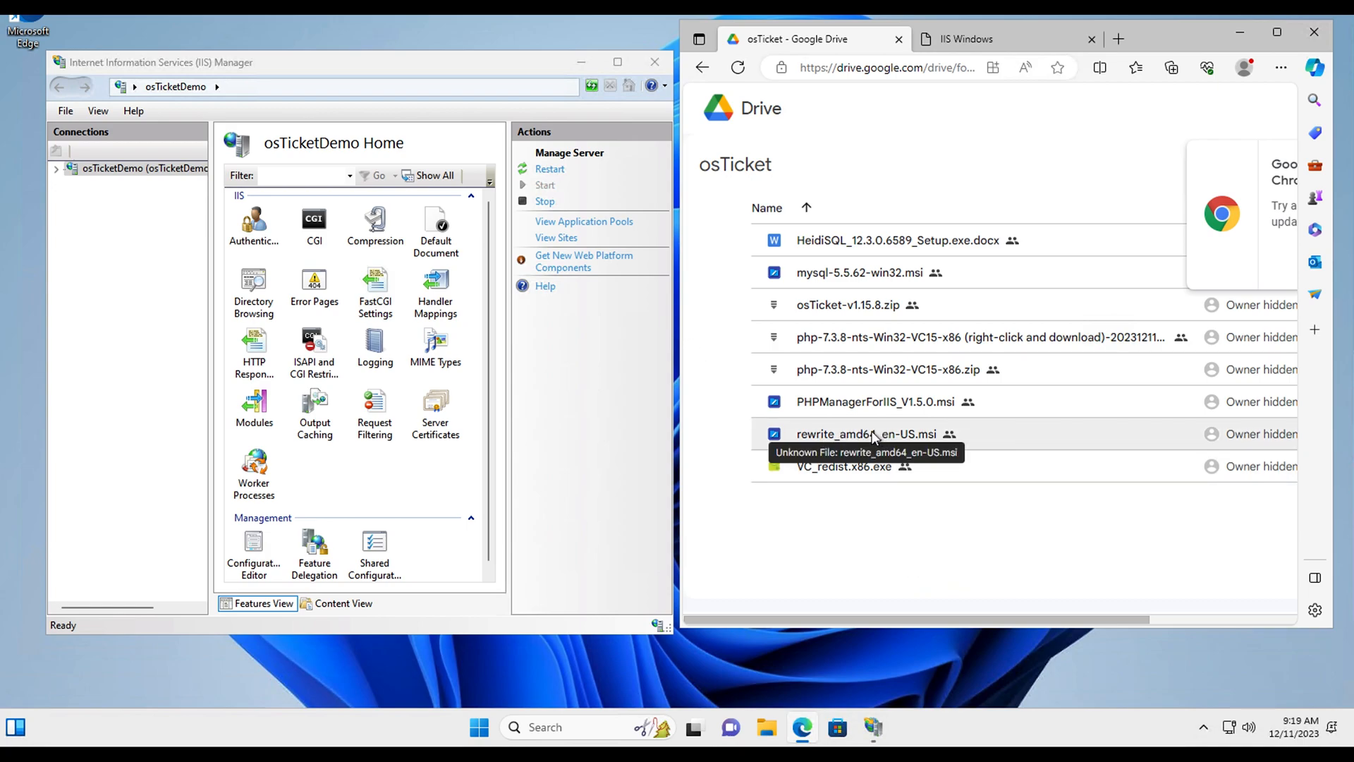
pyautogui.hscroll(5, 1160, 433)
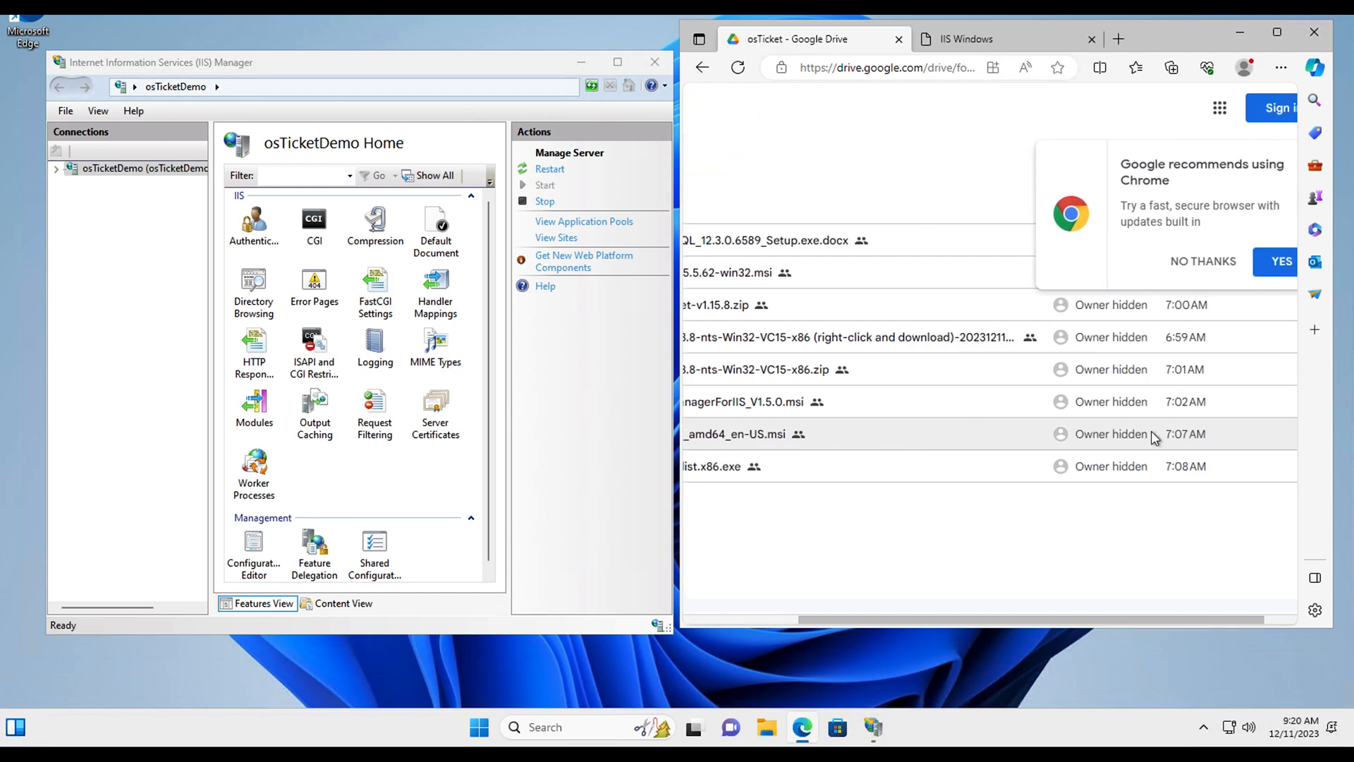
pyautogui.hscroll(1, 1242, 441)
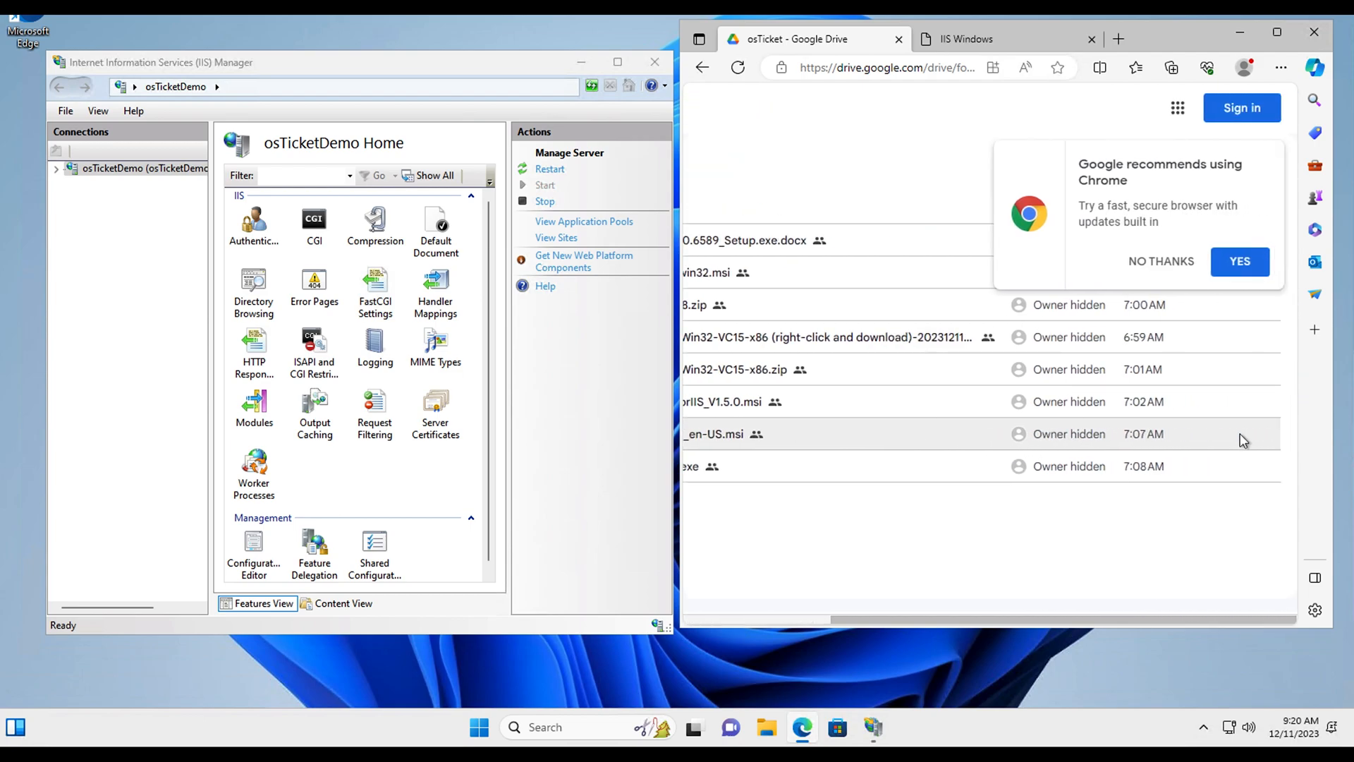
pyautogui.click(1162, 262)
pyautogui.hscroll(-5, 1132, 408)
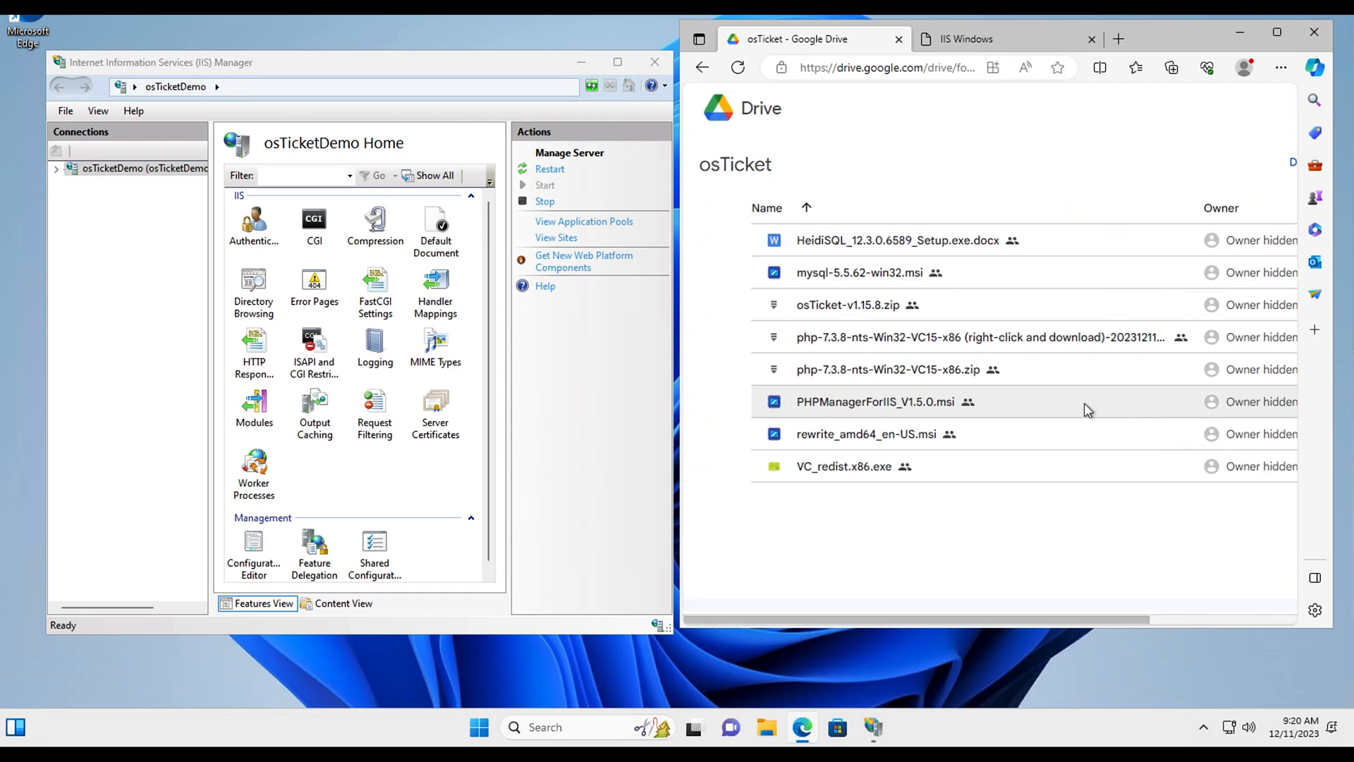
# Step: Open rewrite_amd64_en-US.msi in Drive and request its download
pyautogui.doubleClick(817, 437)
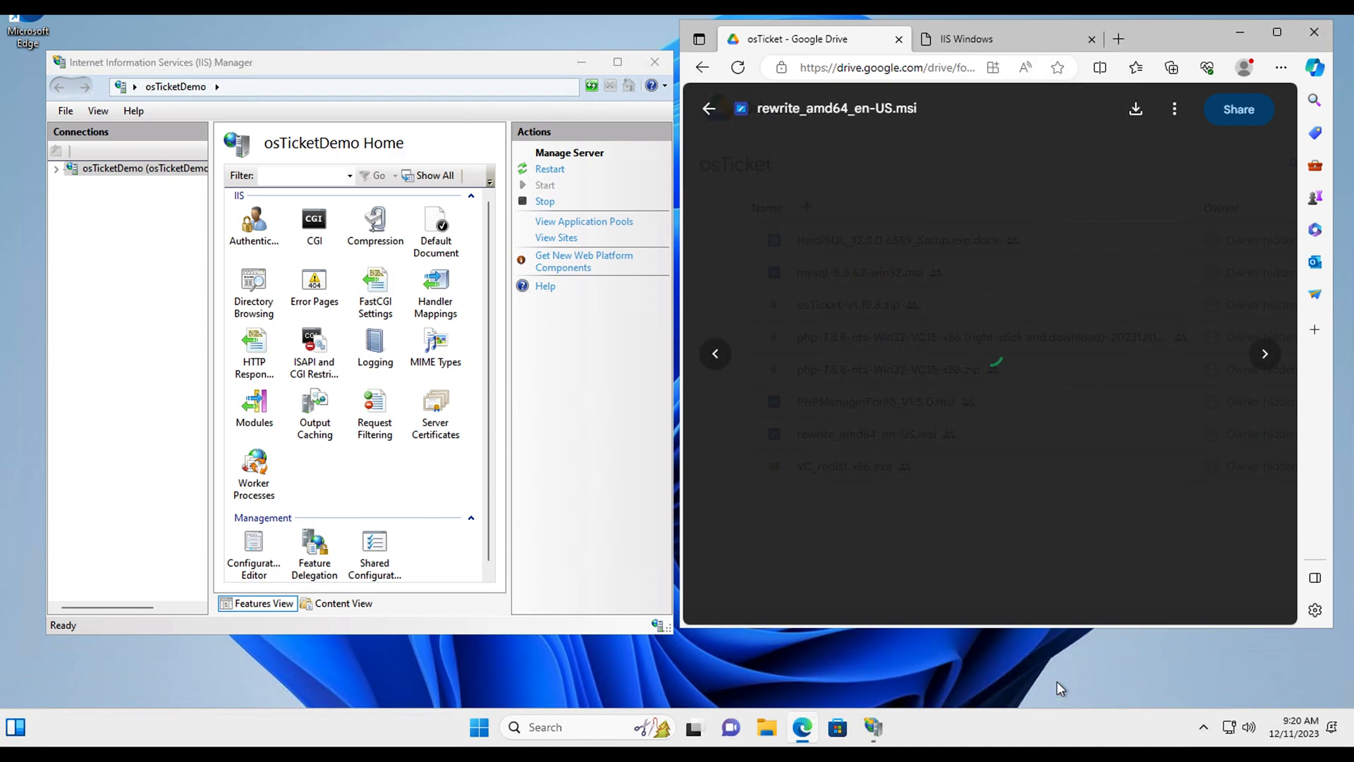
pyautogui.moveTo(1035, 627); pyautogui.dragTo(1035, 684)
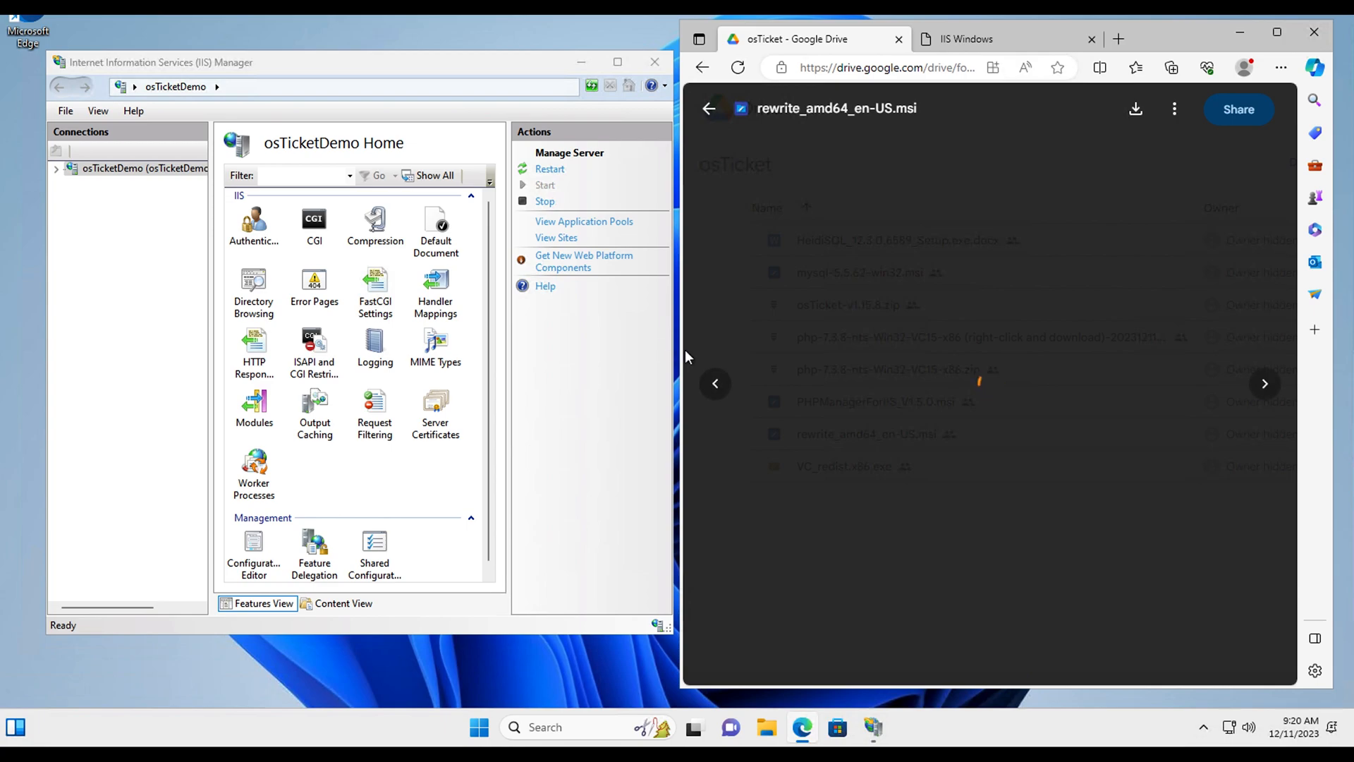
pyautogui.click(966, 393)
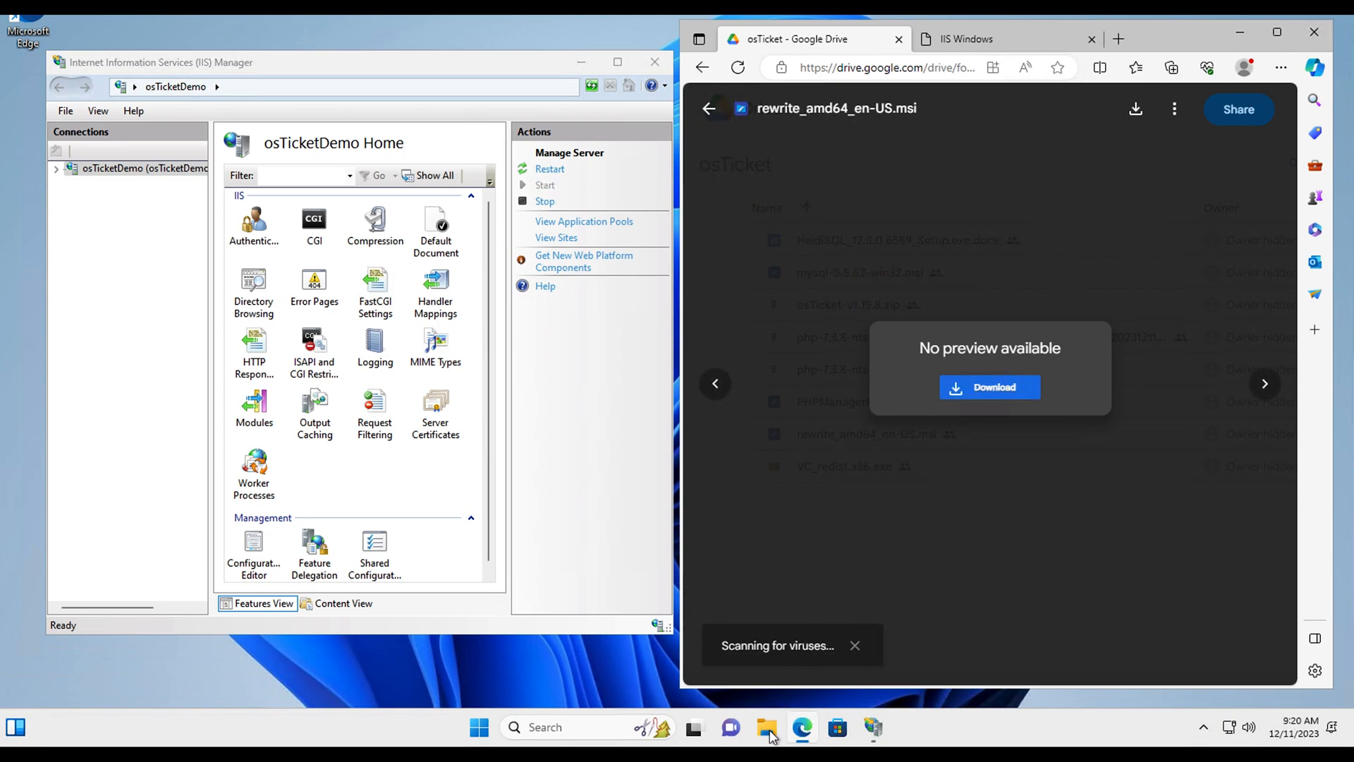
pyautogui.moveTo(338, 62); pyautogui.dragTo(358, 147)
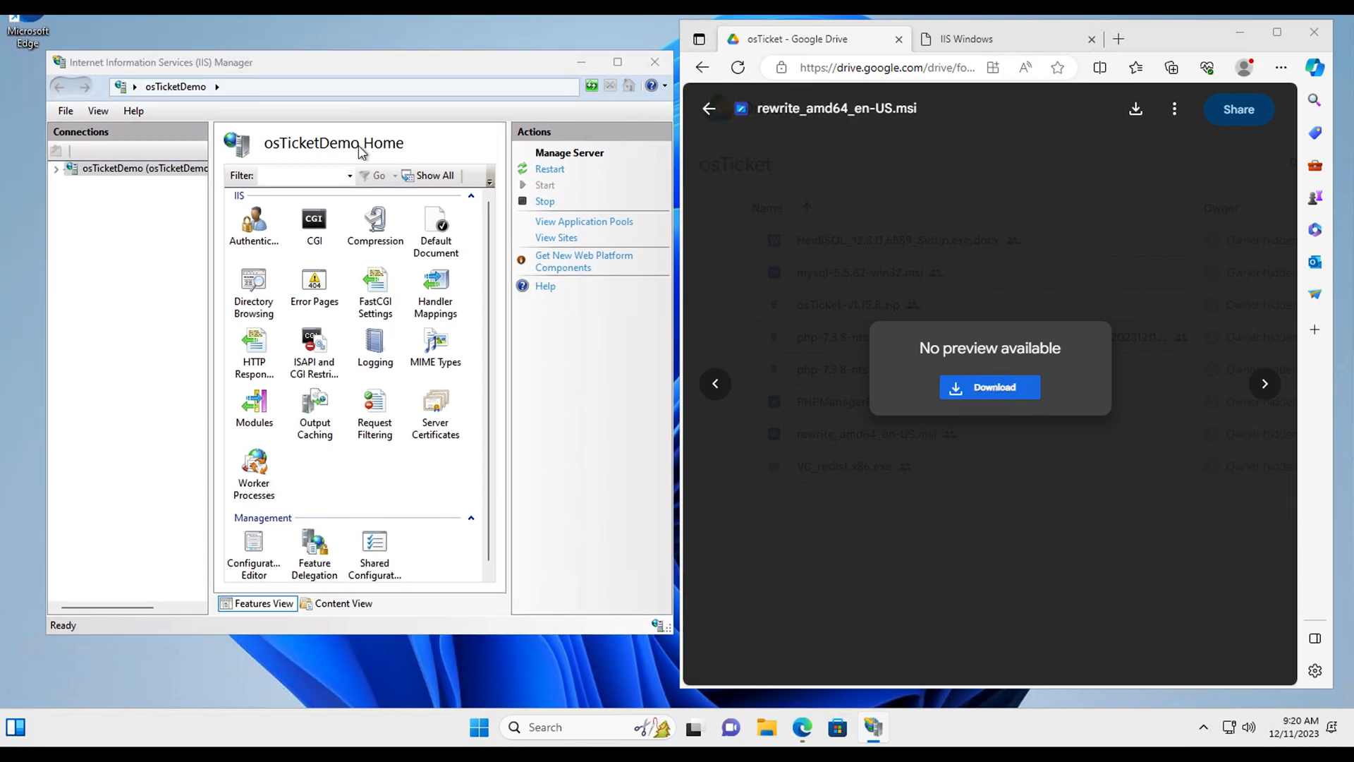
pyautogui.press('super+e')
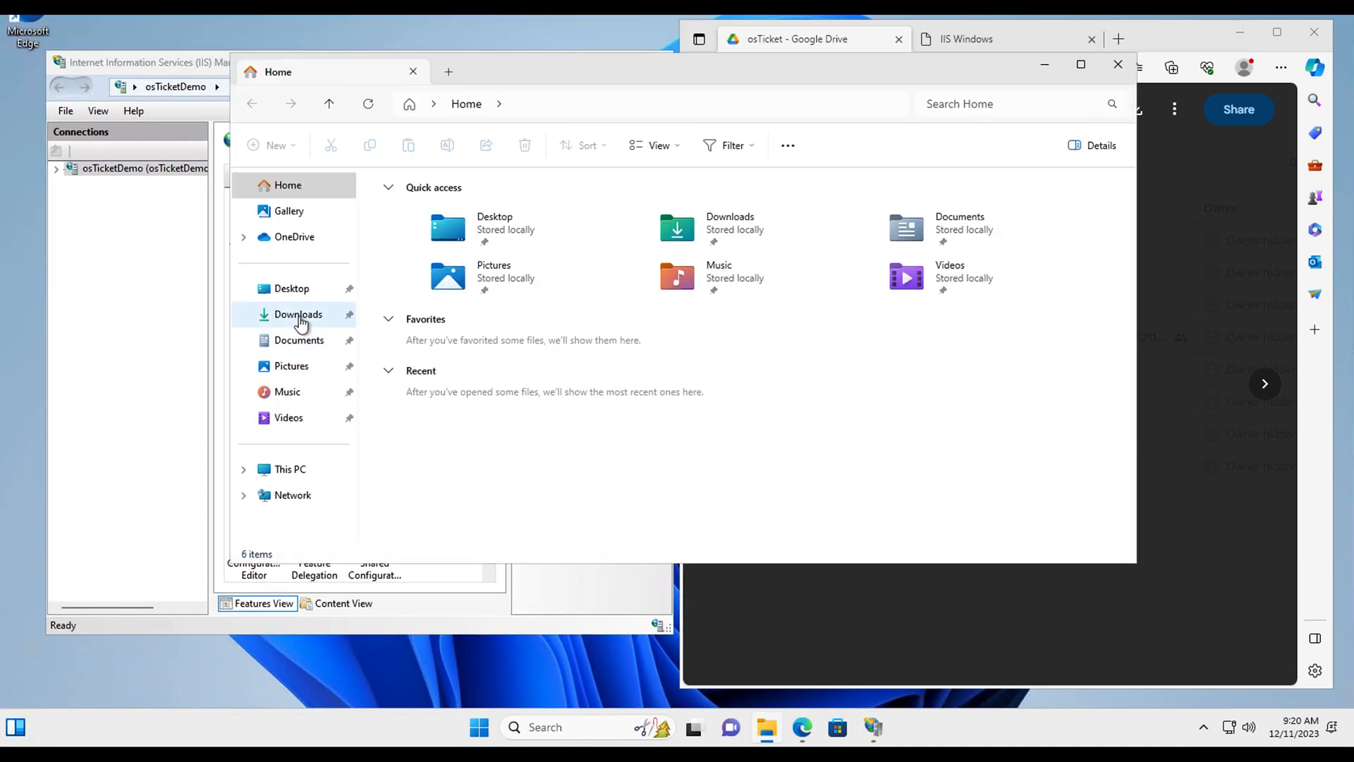
# Step: Open Downloads in File Explorer, arrange the windows, and allow the rewrite installer download anyway
pyautogui.click(300, 319)
pyautogui.moveTo(1138, 251); pyautogui.dragTo(672, 251)
pyautogui.moveTo(527, 54); pyautogui.dragTo(327, 462)
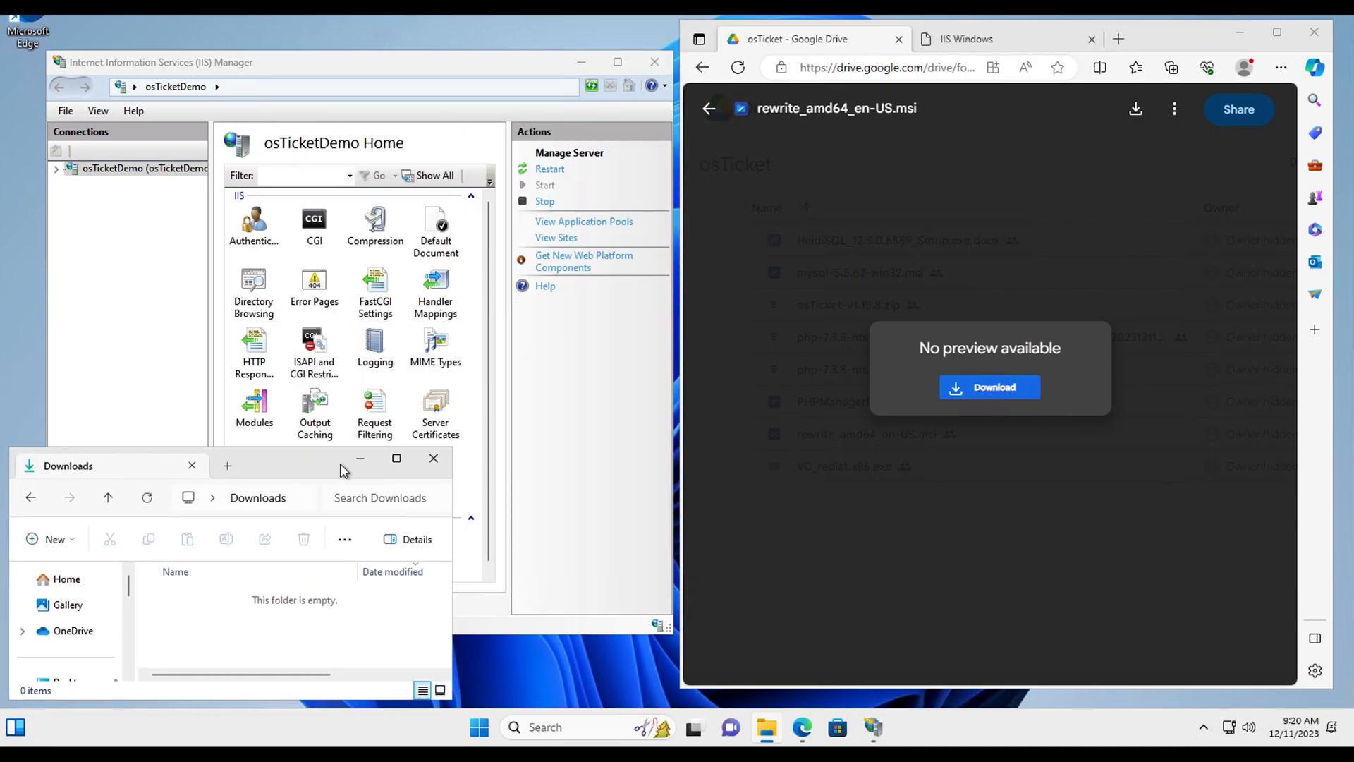
pyautogui.moveTo(452, 567); pyautogui.dragTo(673, 563)
pyautogui.moveTo(463, 457); pyautogui.dragTo(459, 377)
pyautogui.moveTo(454, 67); pyautogui.dragTo(415, 32)
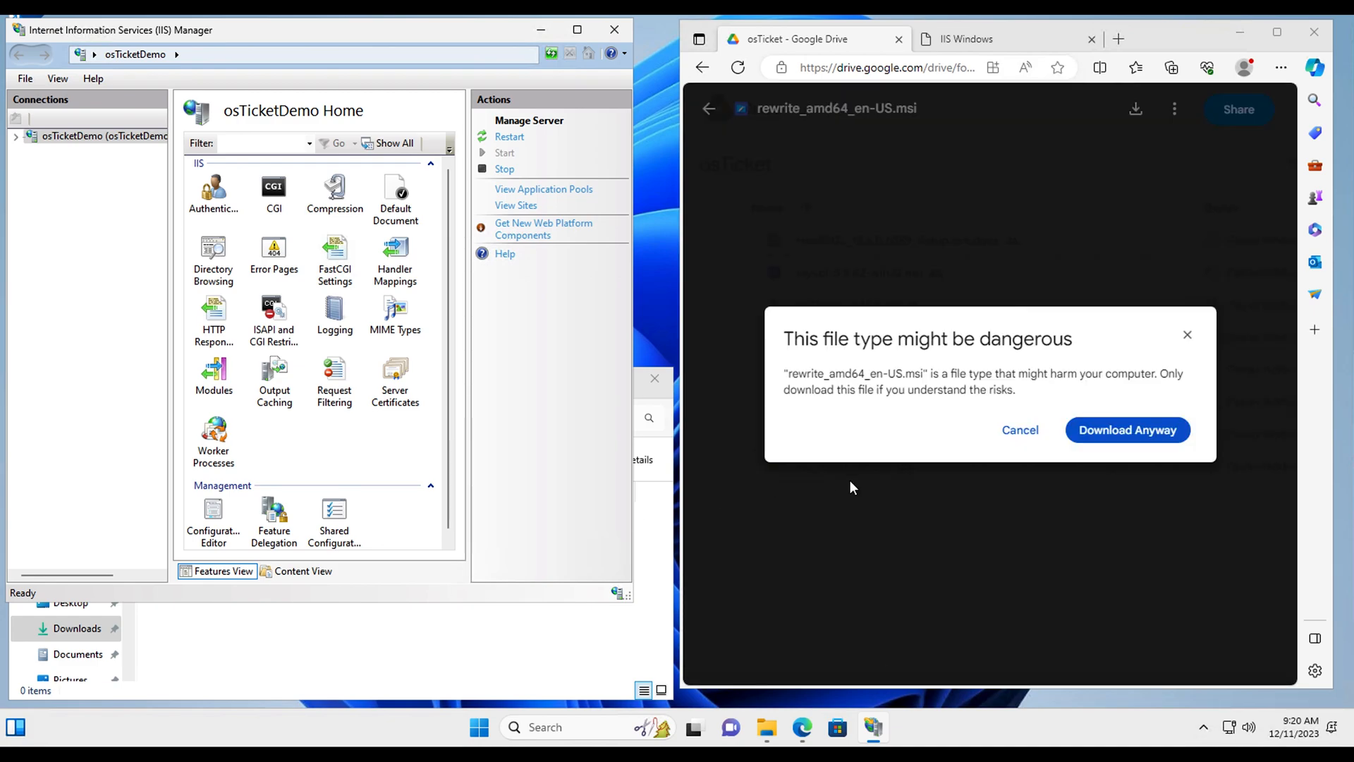
pyautogui.click(1097, 418)
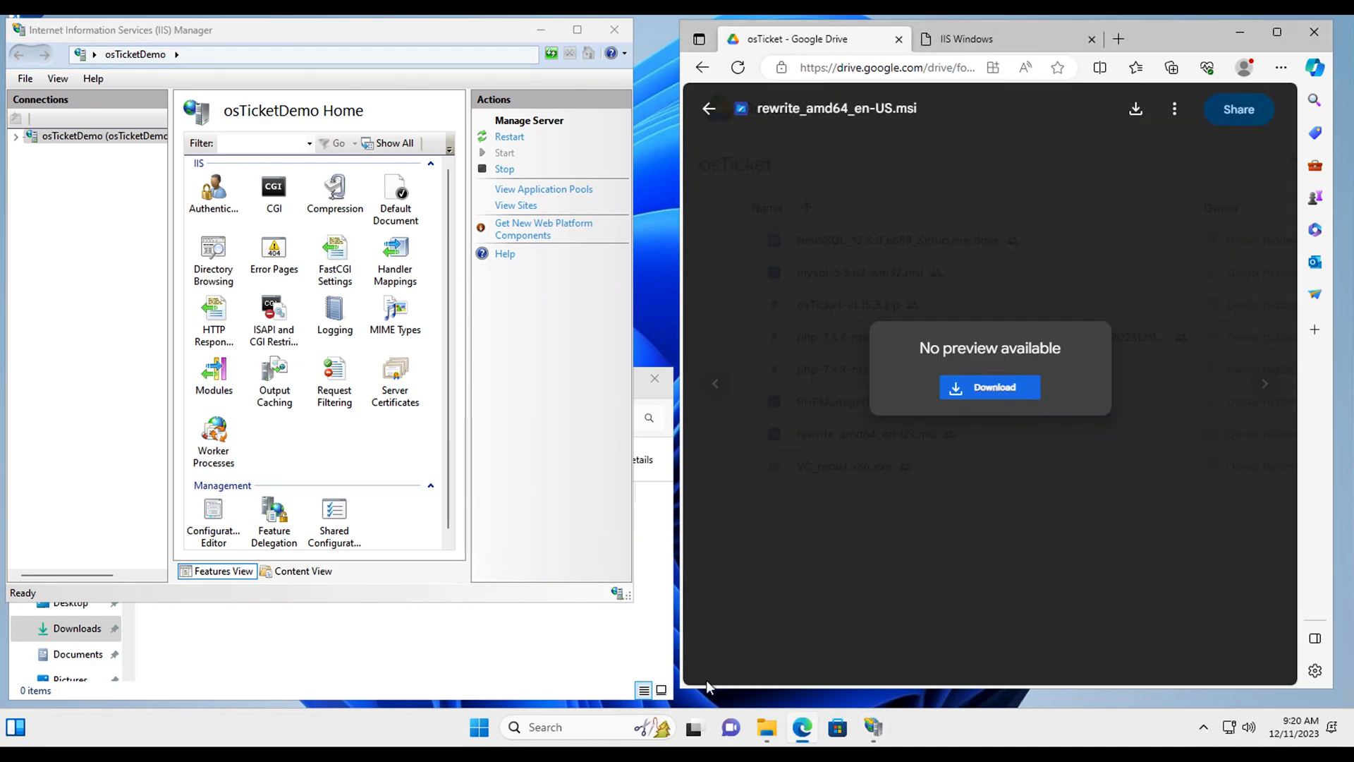
# Step: Open a second Explorer window on This PC > Windows (C:) and park it lower right
pyautogui.rightClick(769, 733)
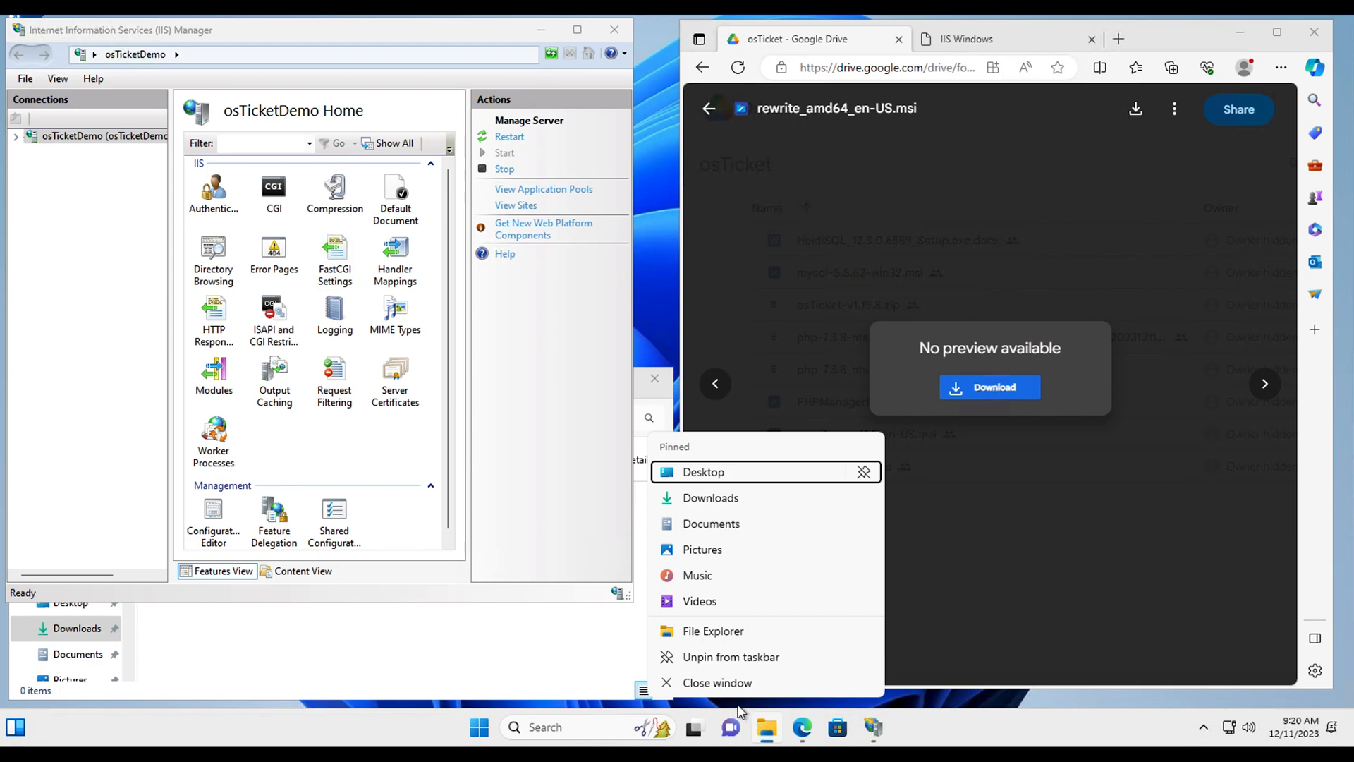
pyautogui.click(714, 631)
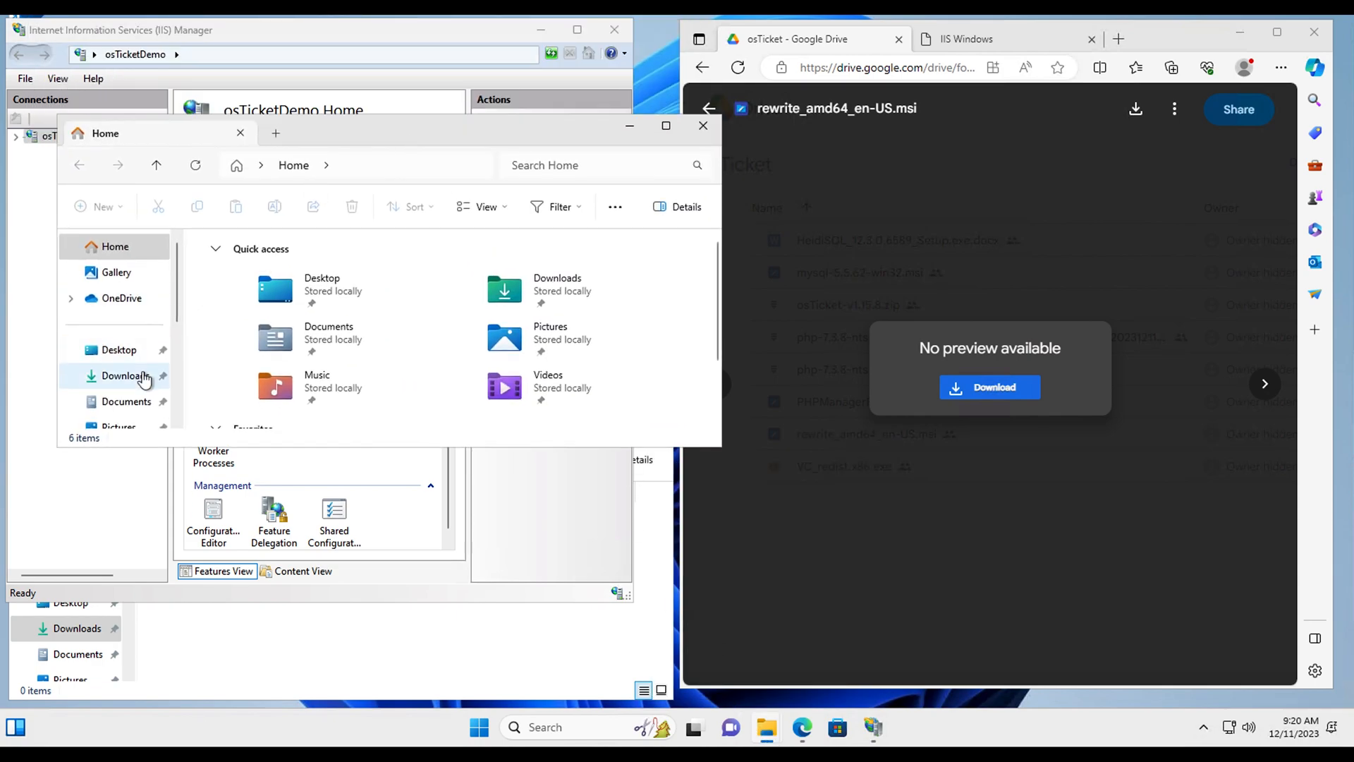
pyautogui.scroll(-1, 152, 378)
pyautogui.scroll(-2, 124, 386)
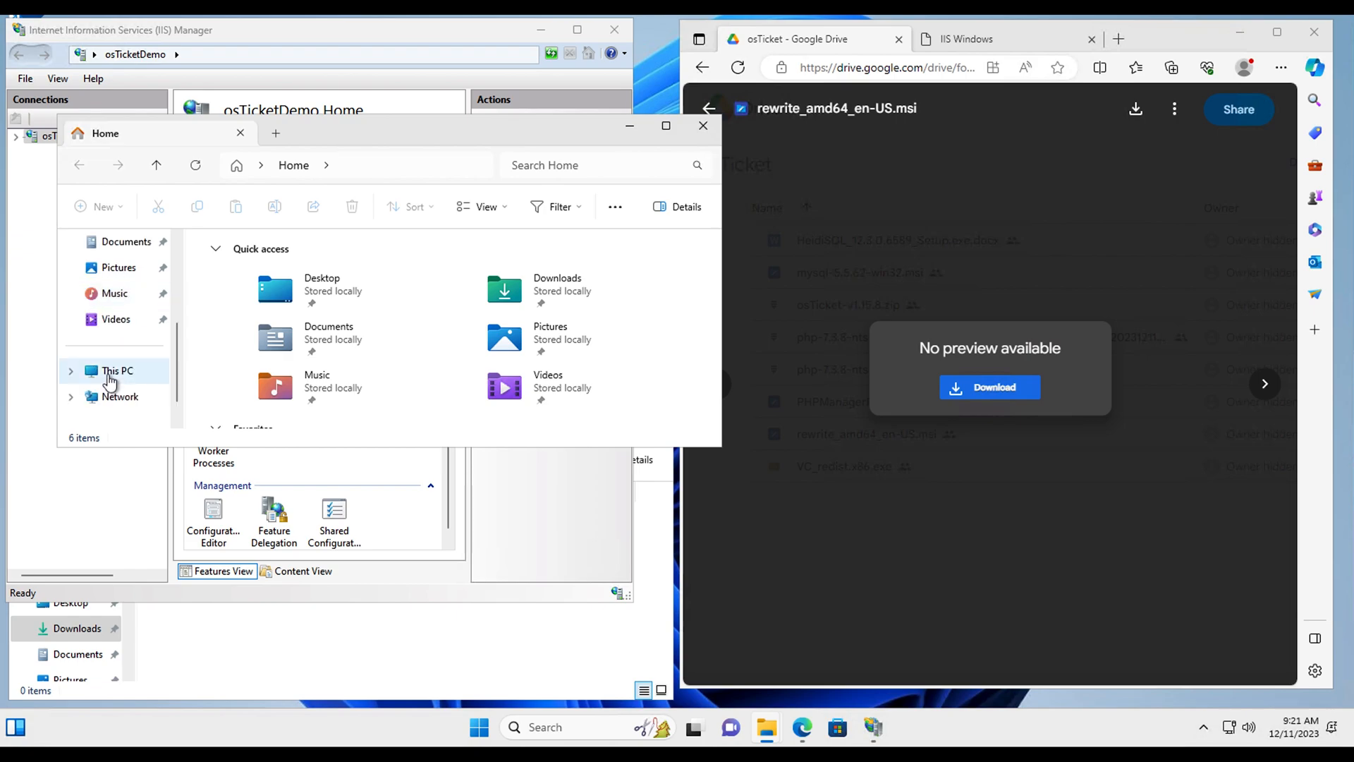
pyautogui.click(110, 380)
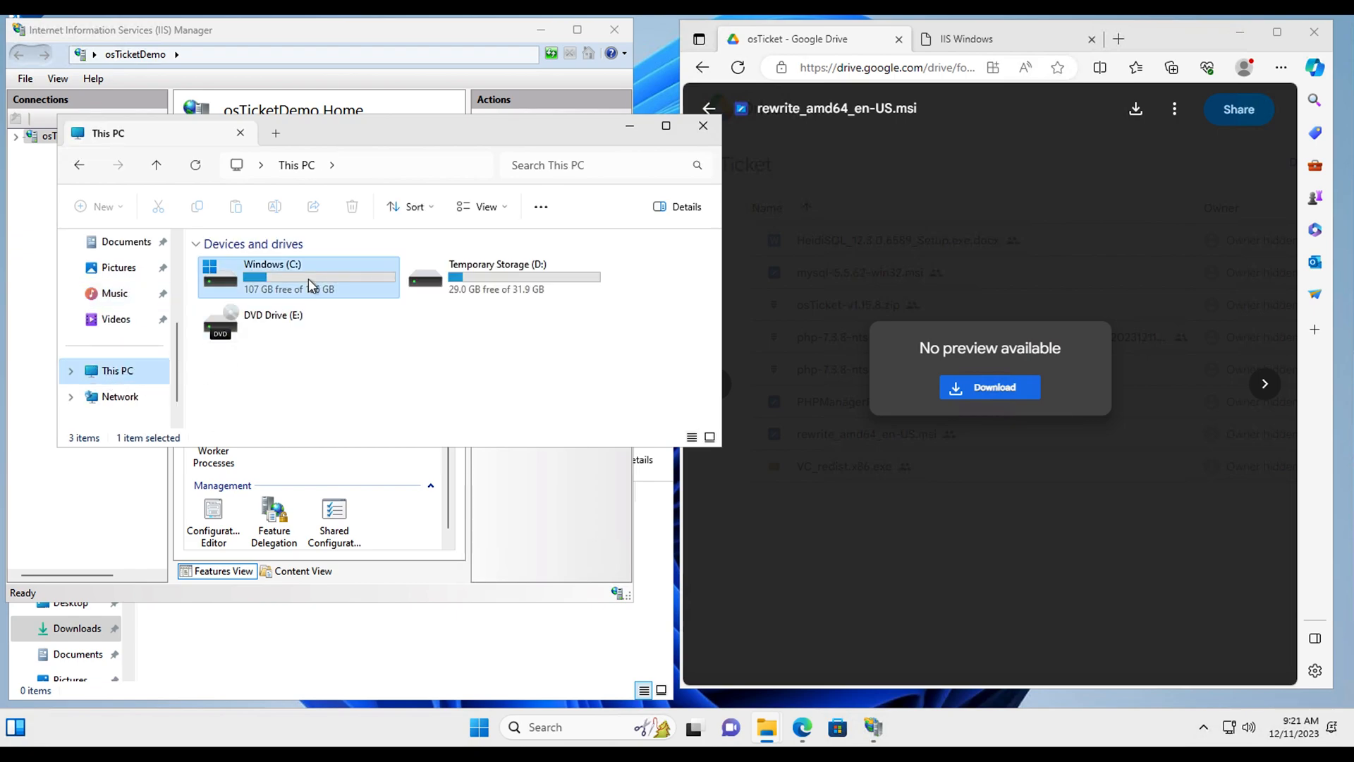
pyautogui.doubleClick(312, 285)
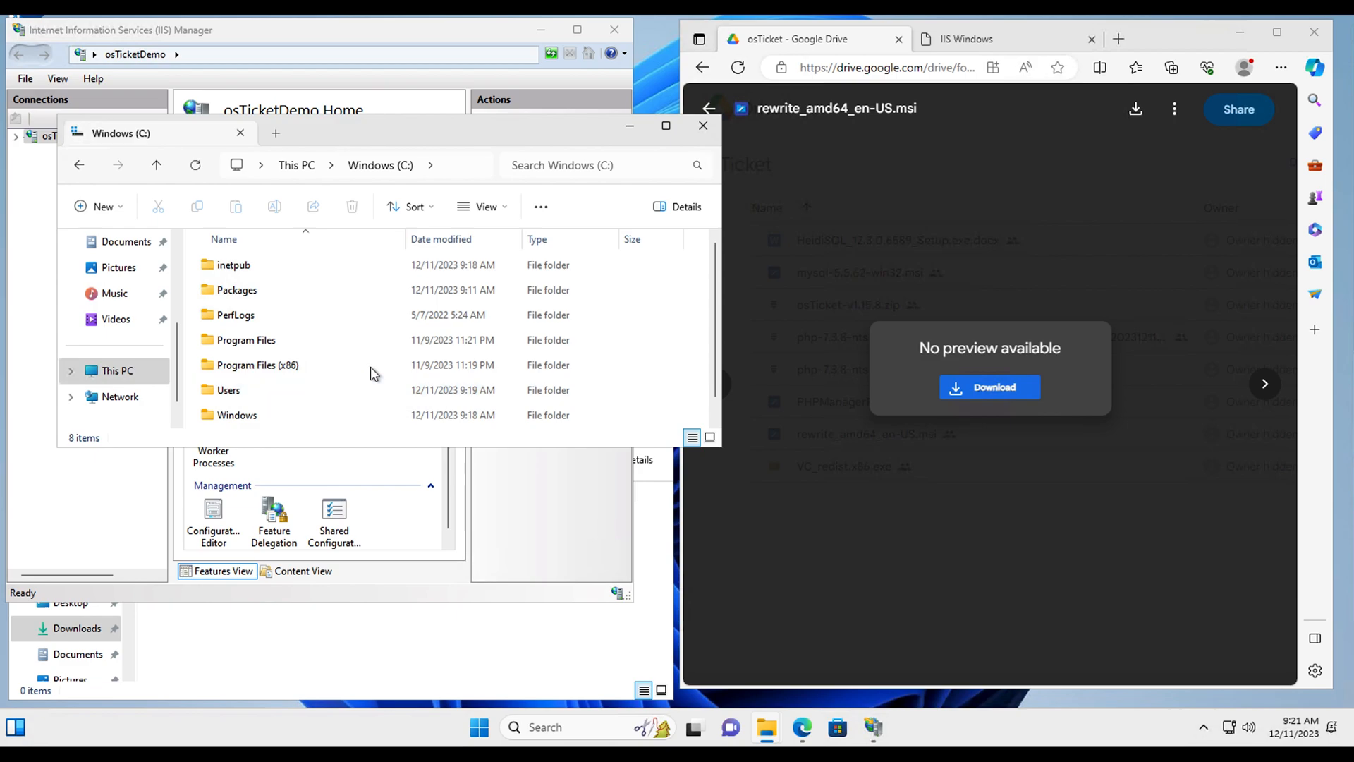
pyautogui.moveTo(414, 140); pyautogui.dragTo(1028, 394)
pyautogui.click(585, 633)
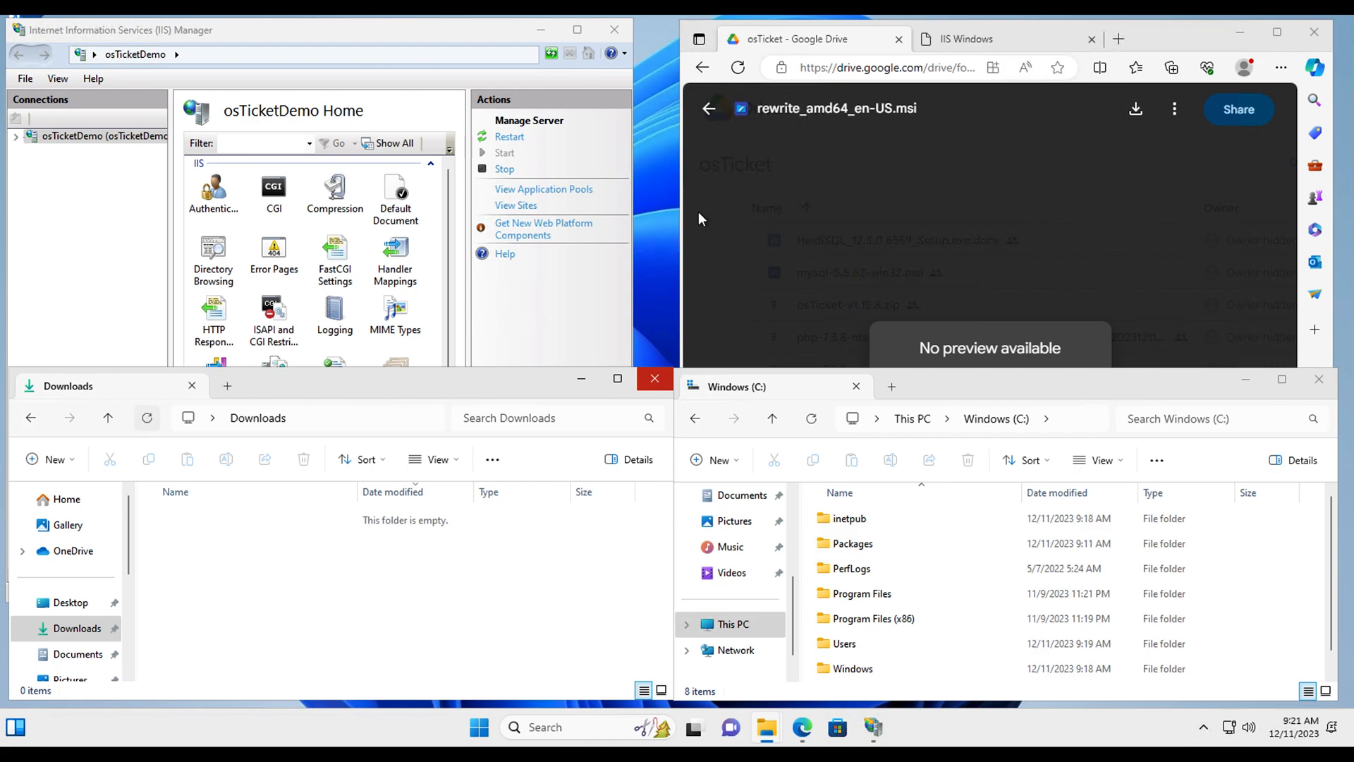
pyautogui.click(953, 236)
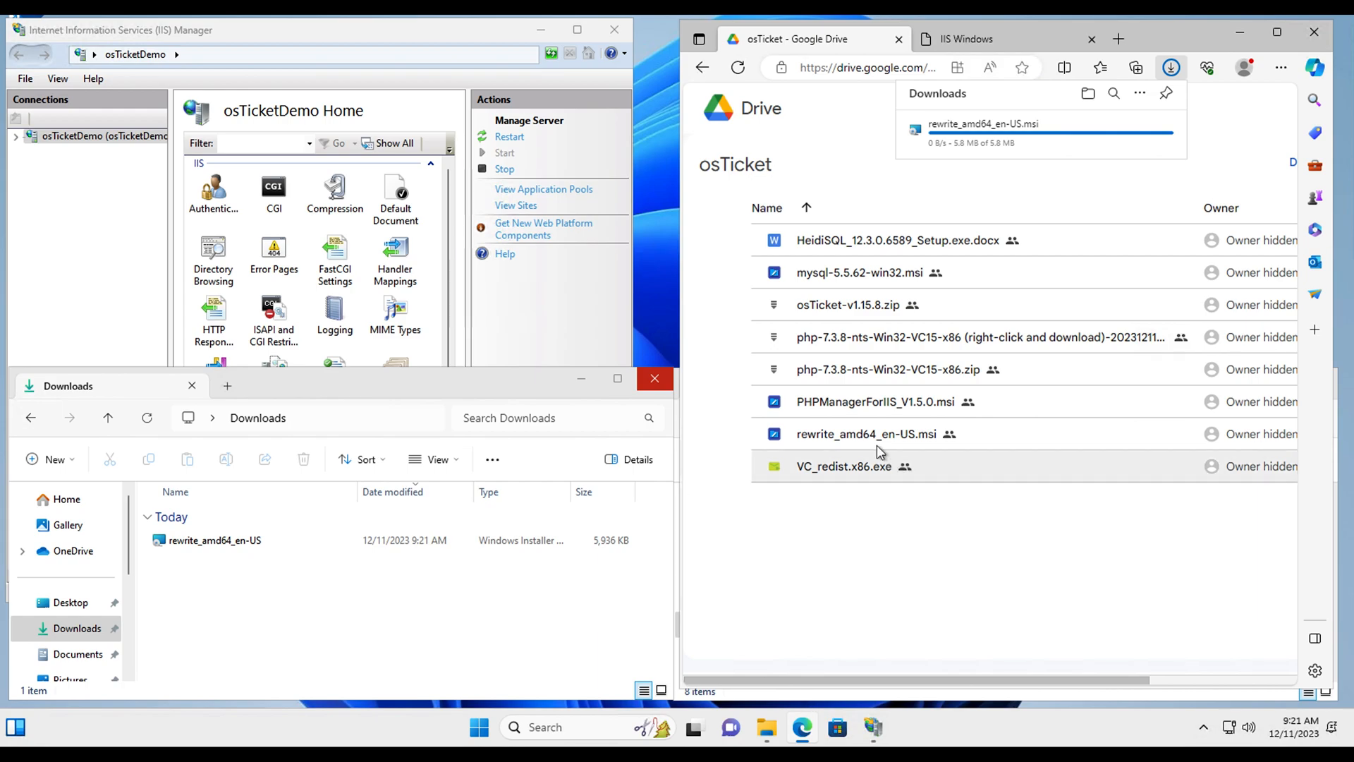
# Step: Download PHPManagerForIIS_V1.5.0.msi from Drive despite the warning and confirm it reached Downloads
pyautogui.doubleClick(872, 406)
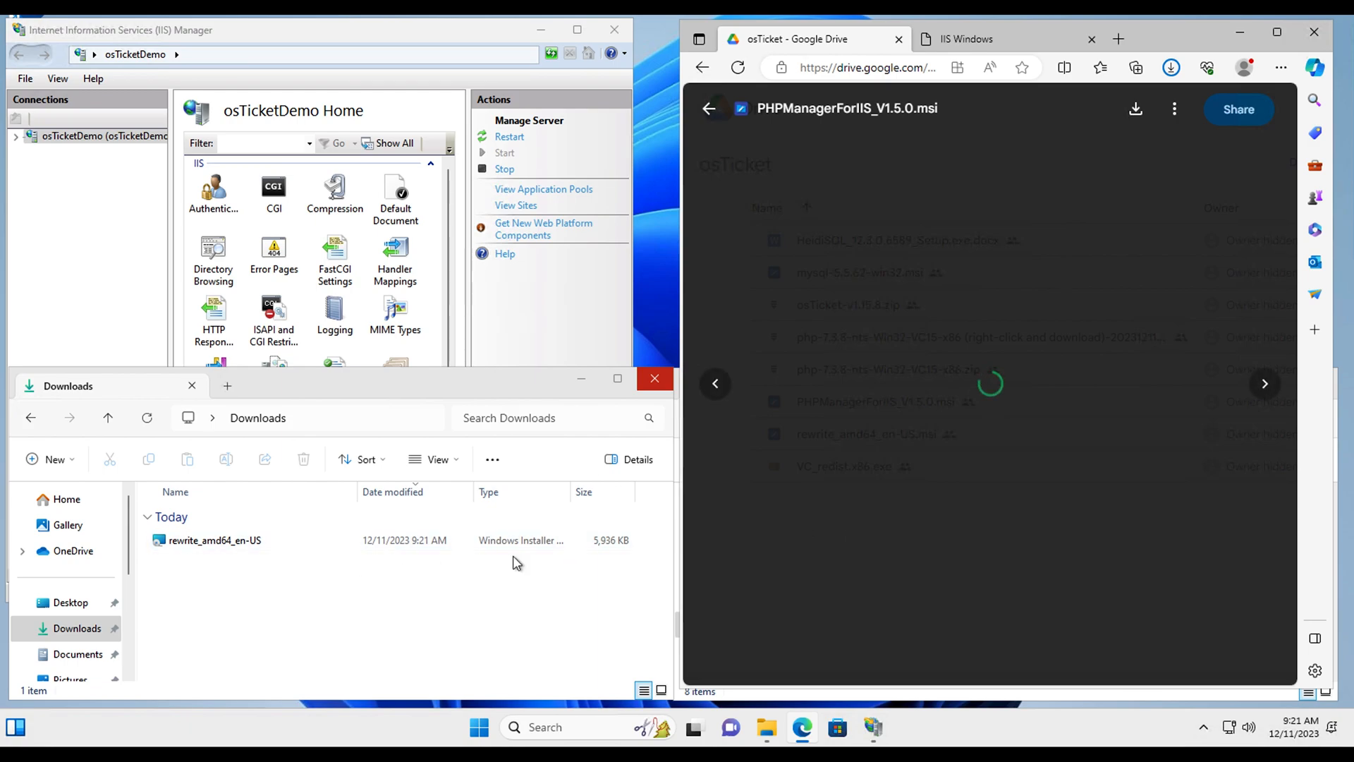
pyautogui.click(991, 389)
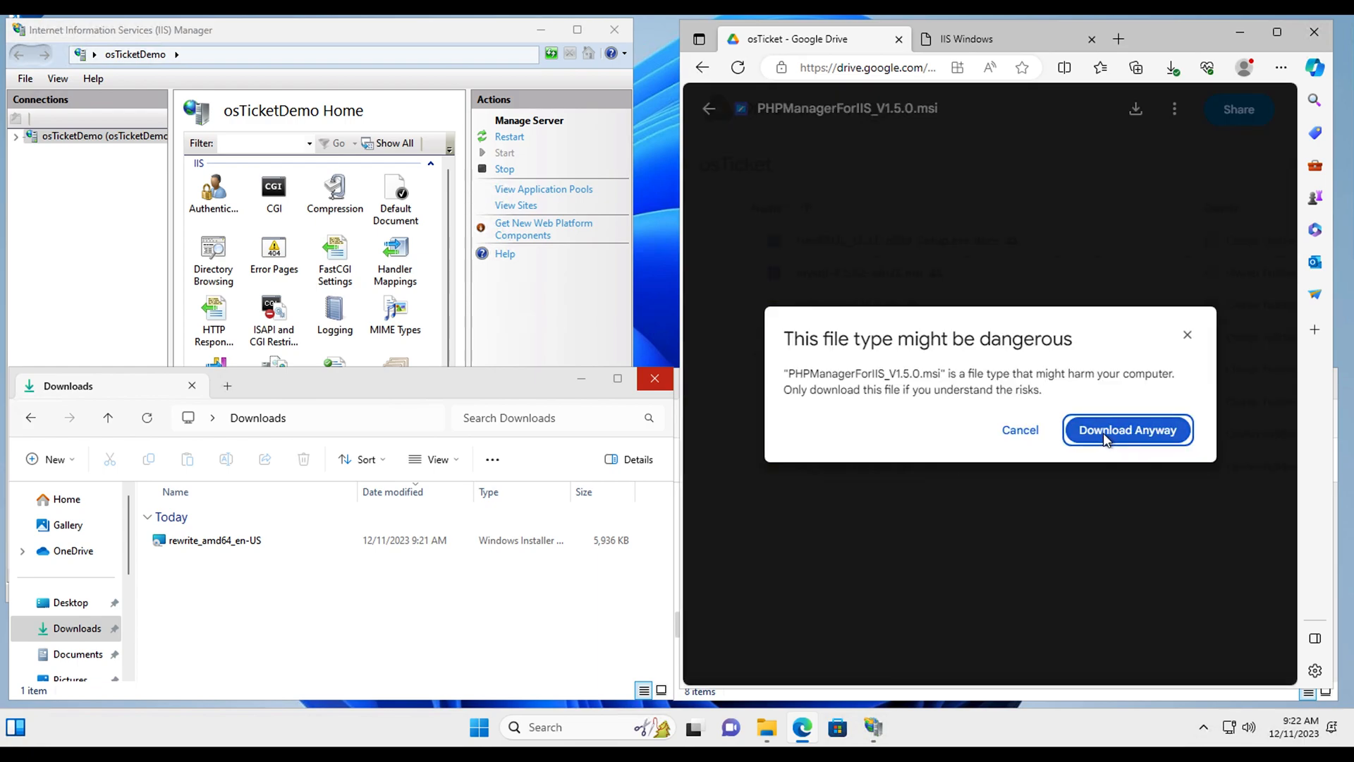
pyautogui.click(1103, 433)
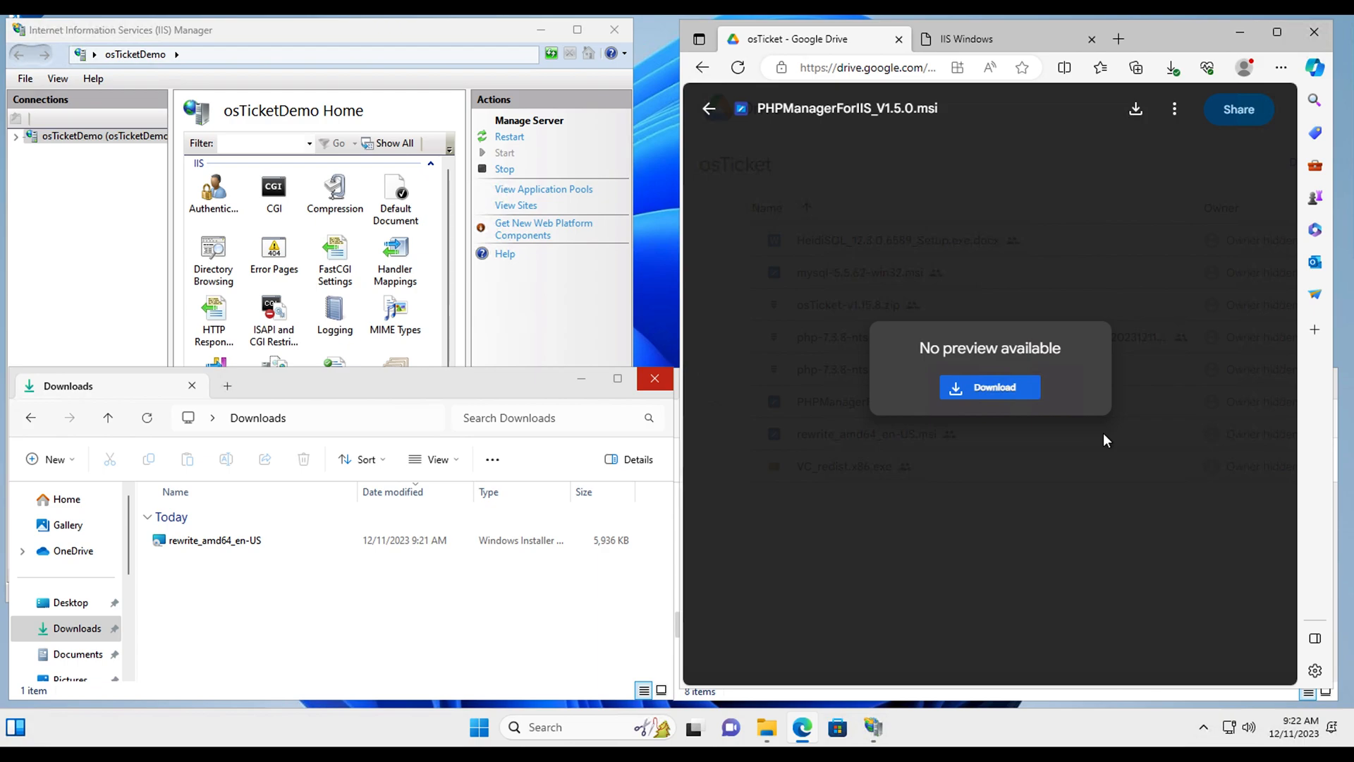
pyautogui.click(1172, 68)
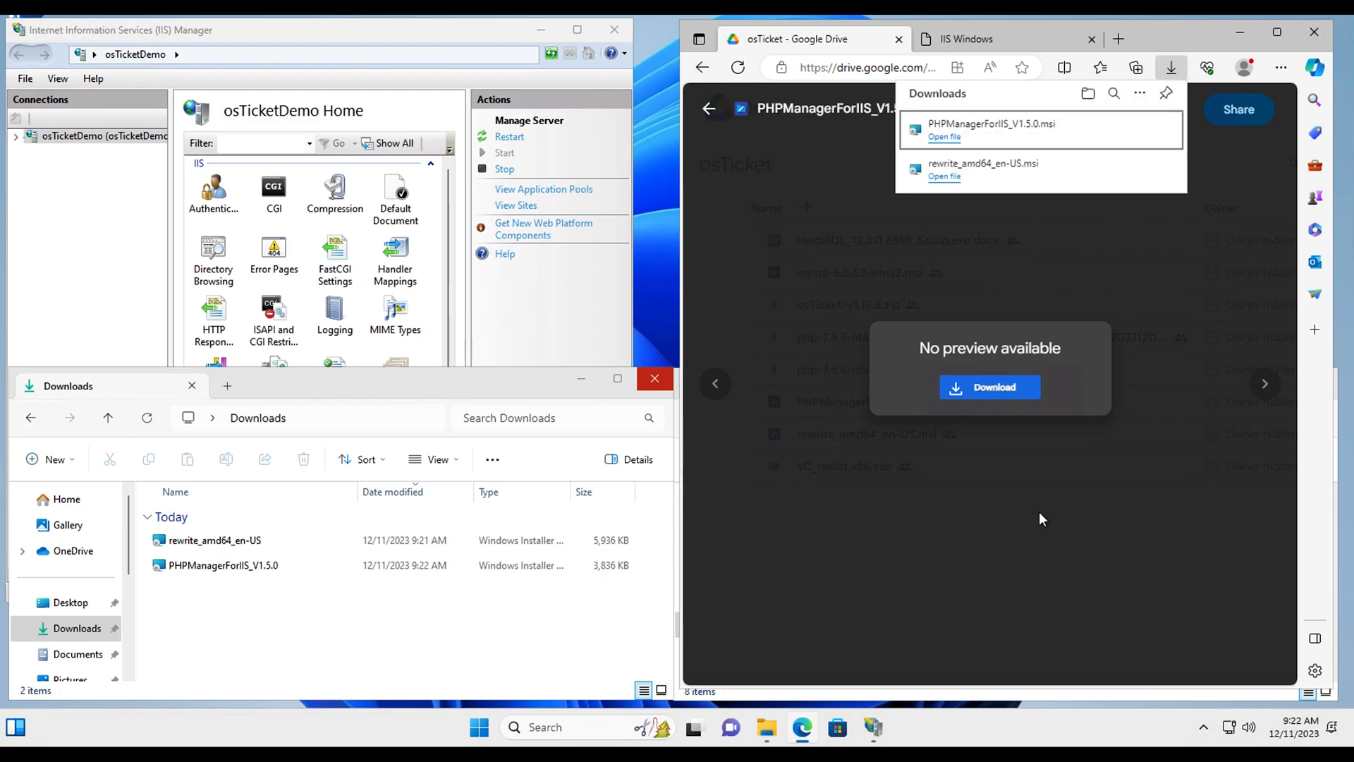
pyautogui.click(278, 619)
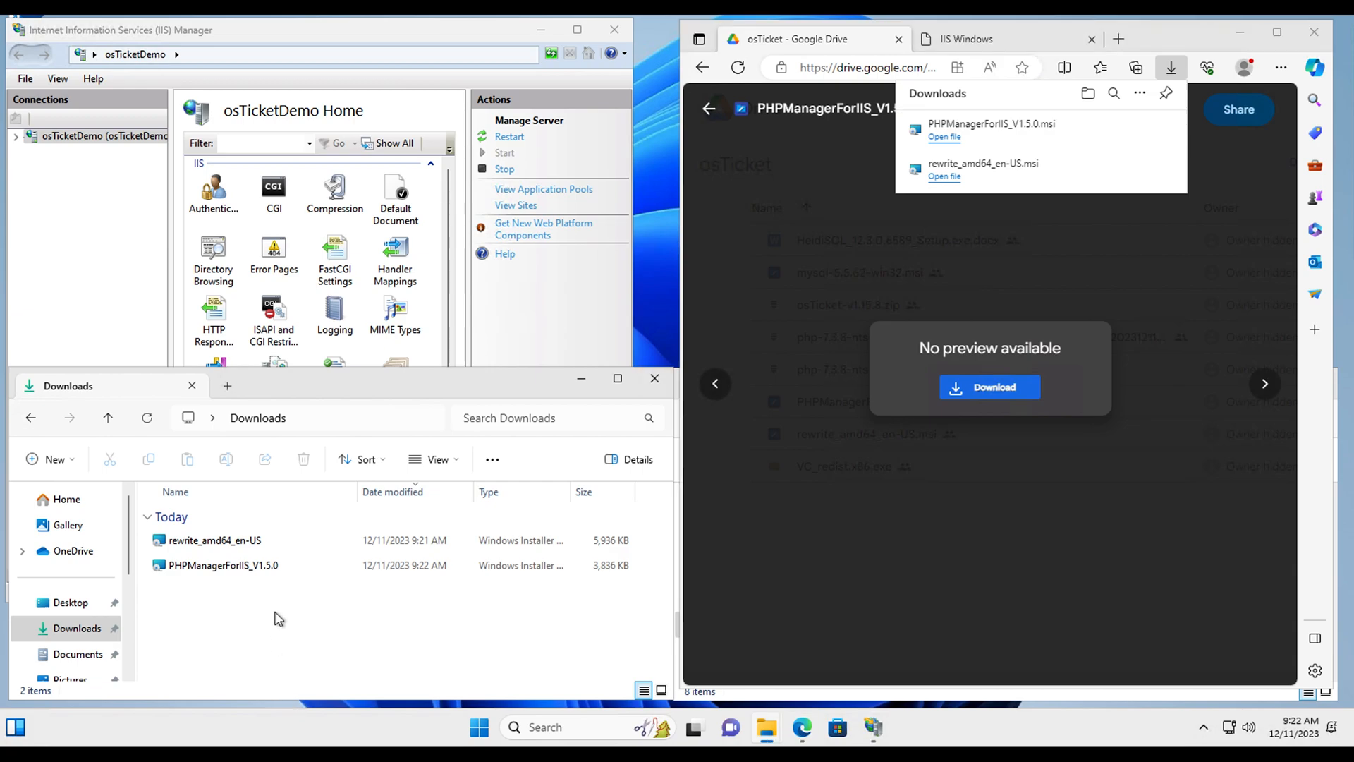
# Step: Install PHP Manager for IIS, accepting the licence, and close the finished installer
pyautogui.doubleClick(236, 568)
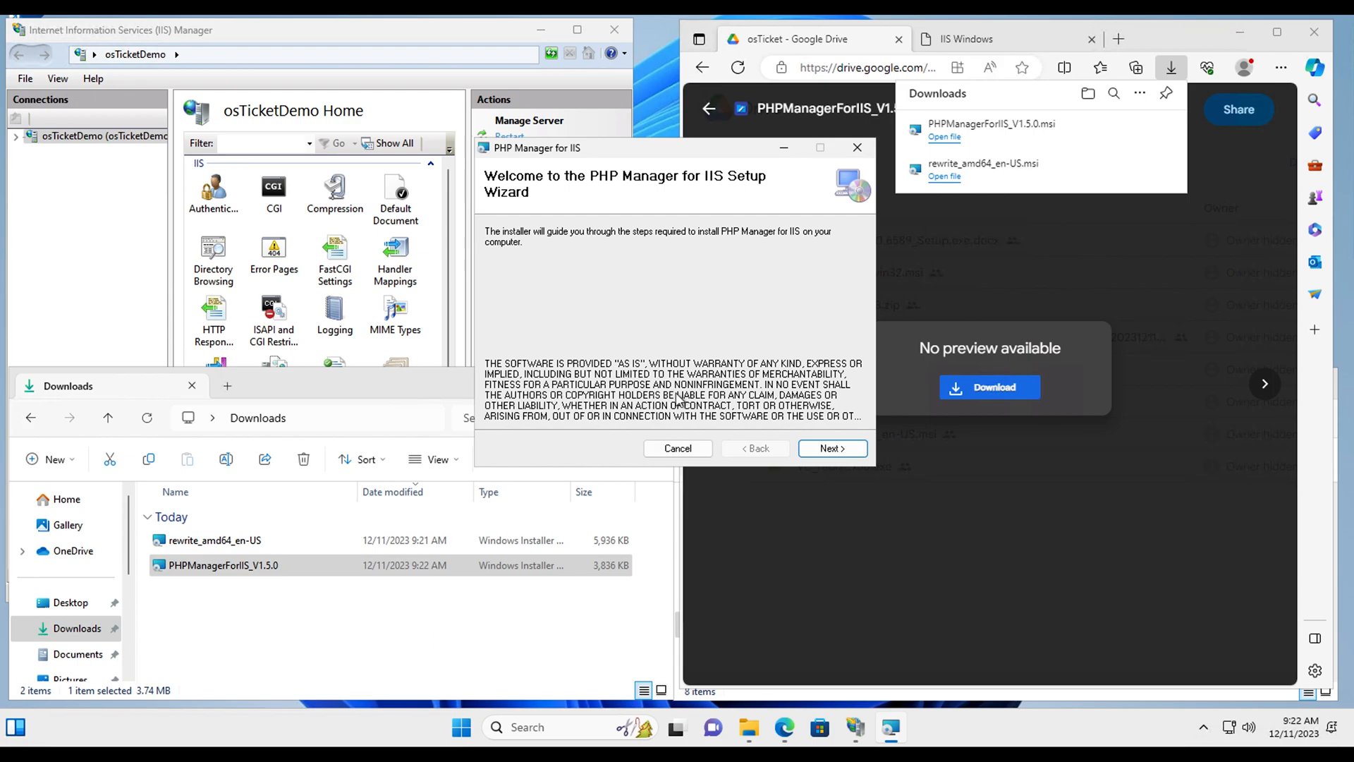
pyautogui.click(818, 449)
pyautogui.click(647, 415)
pyautogui.click(818, 450)
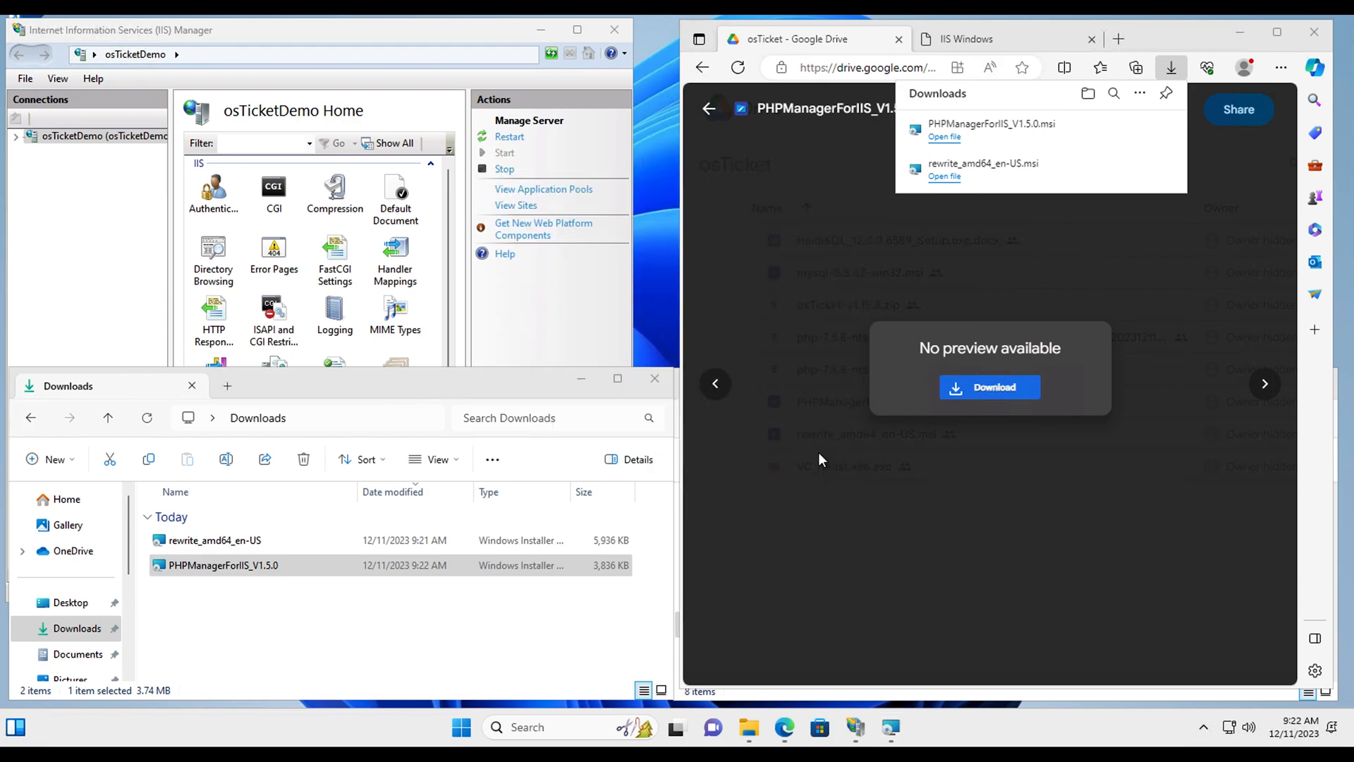
pyautogui.click(463, 50)
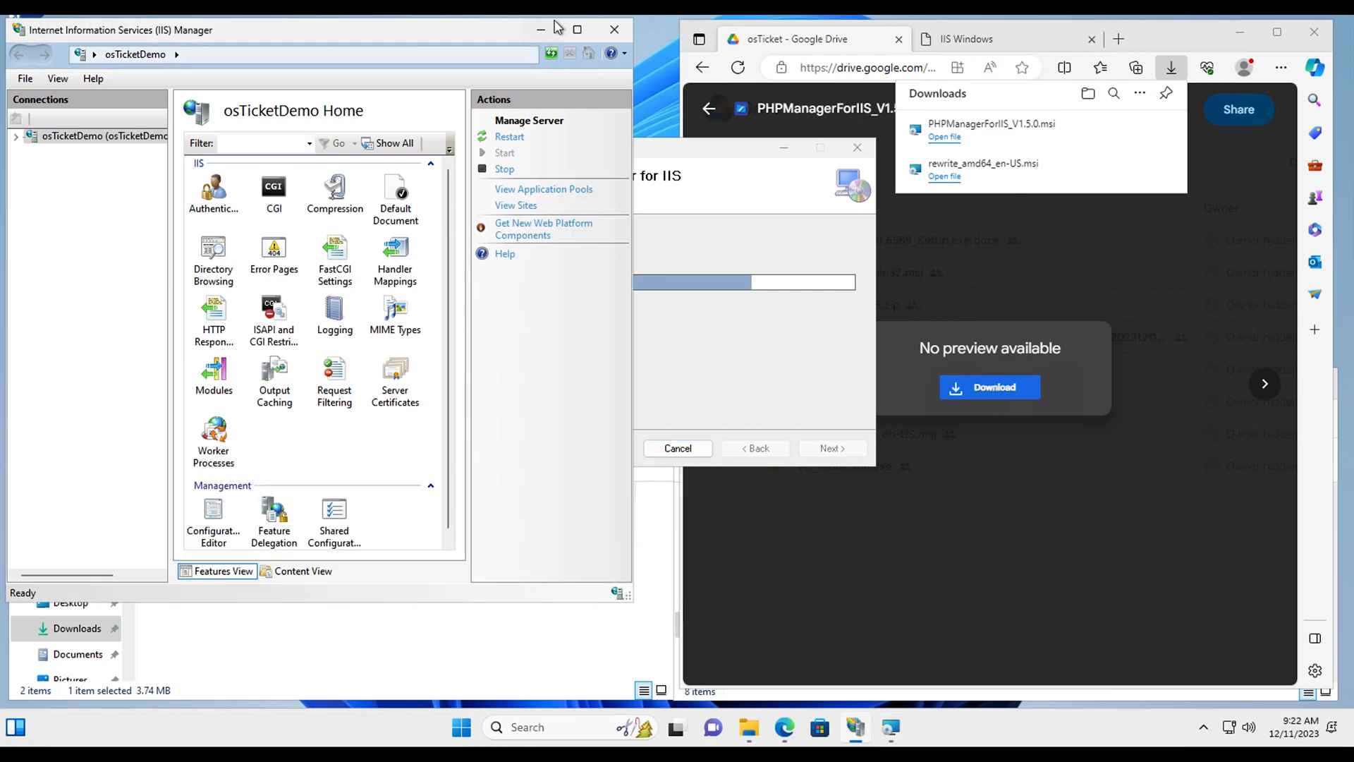
pyautogui.click(536, 31)
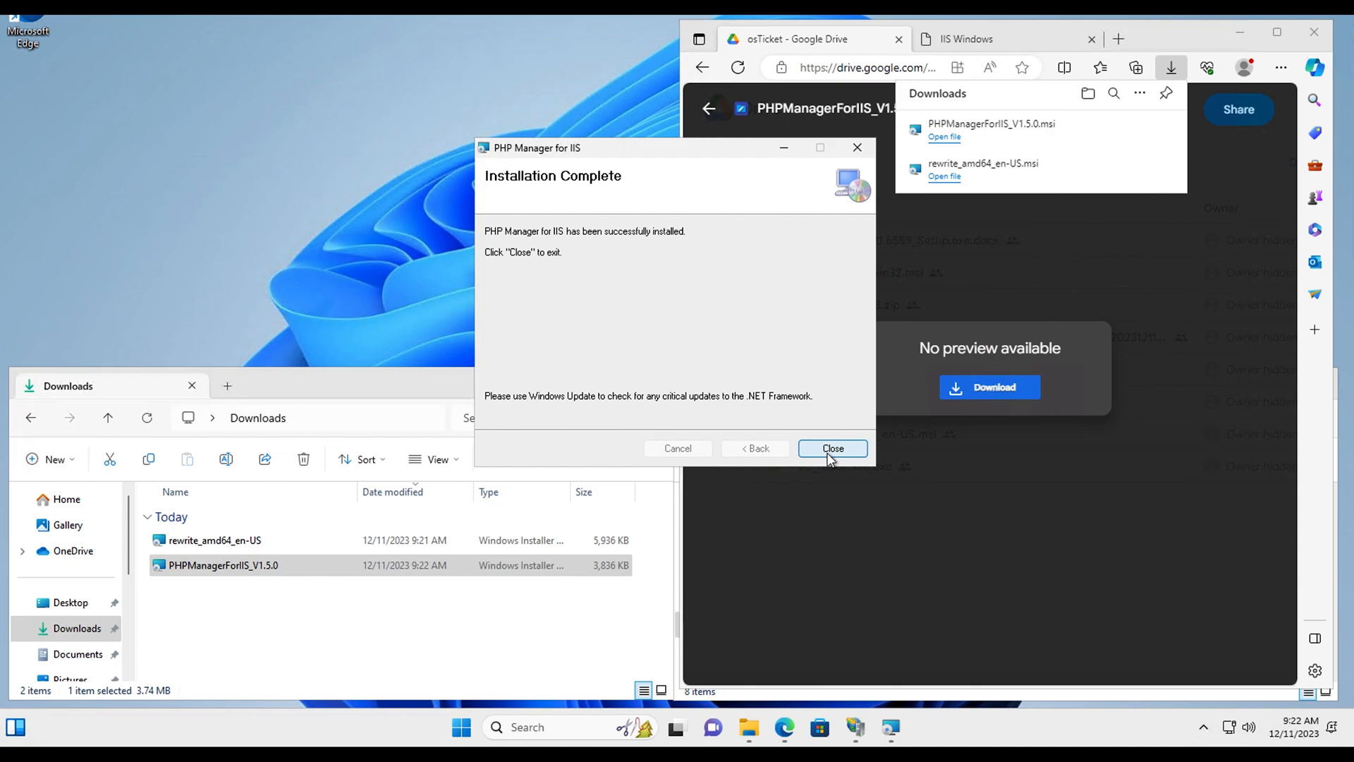
pyautogui.click(829, 455)
# Step: Install IIS URL Rewrite Module 2 from rewrite_amd64_en-US, accepting the licence terms
pyautogui.click(215, 543)
pyautogui.doubleClick(217, 543)
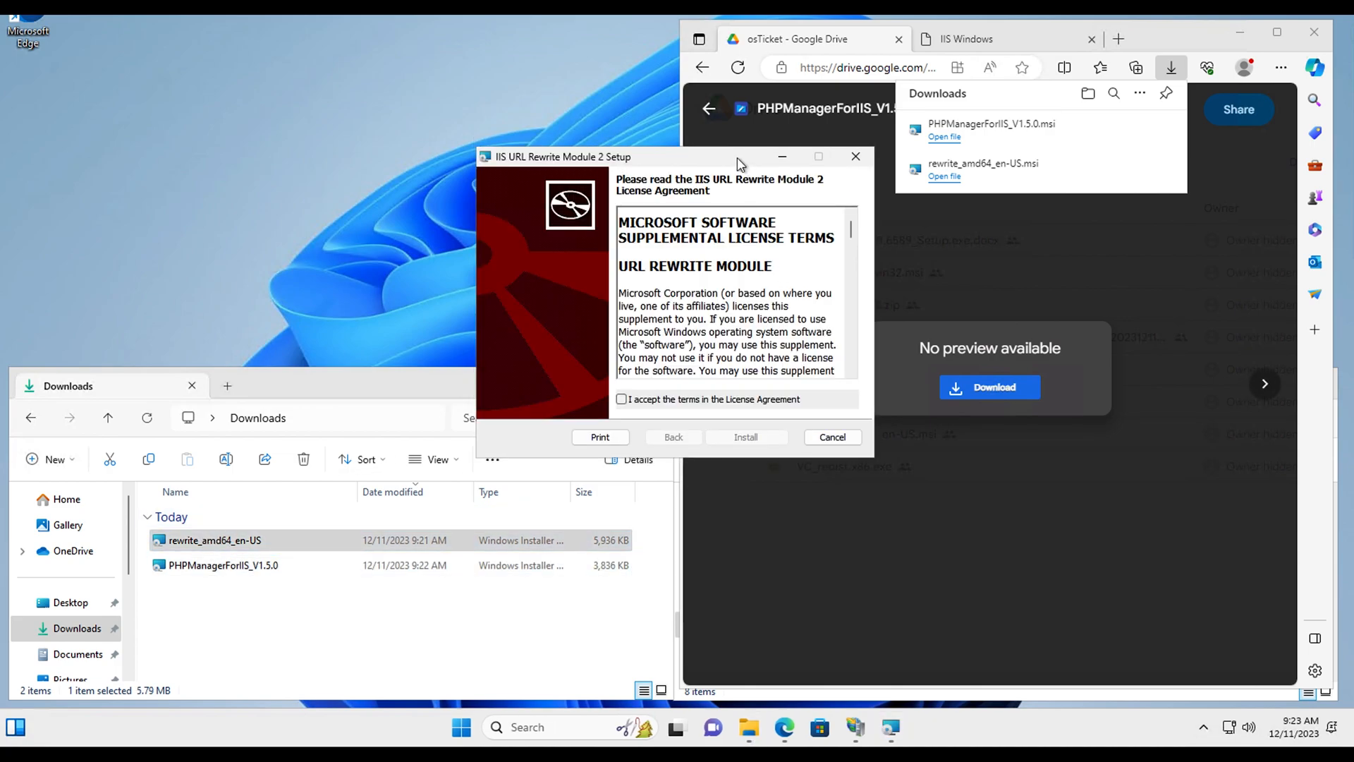
pyautogui.moveTo(738, 158); pyautogui.dragTo(489, 146)
pyautogui.click(408, 389)
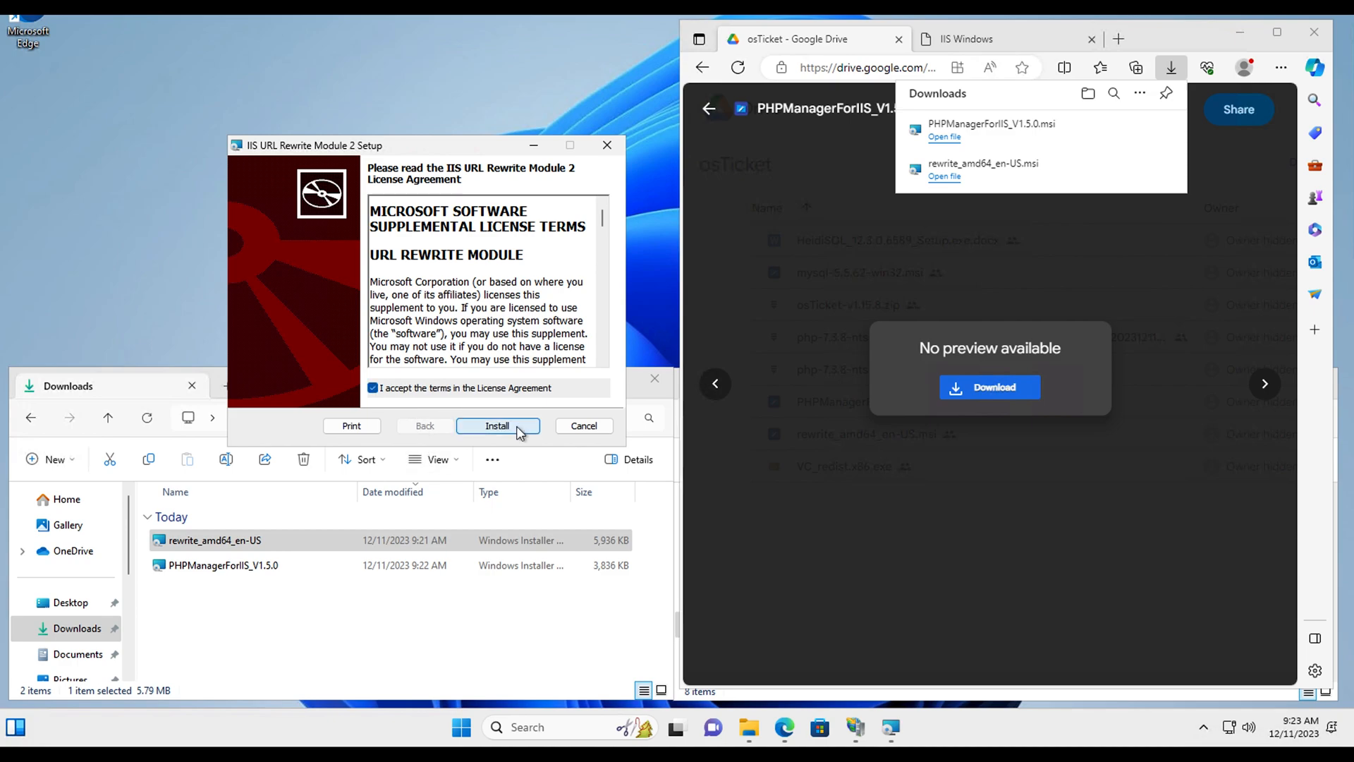
pyautogui.click(517, 426)
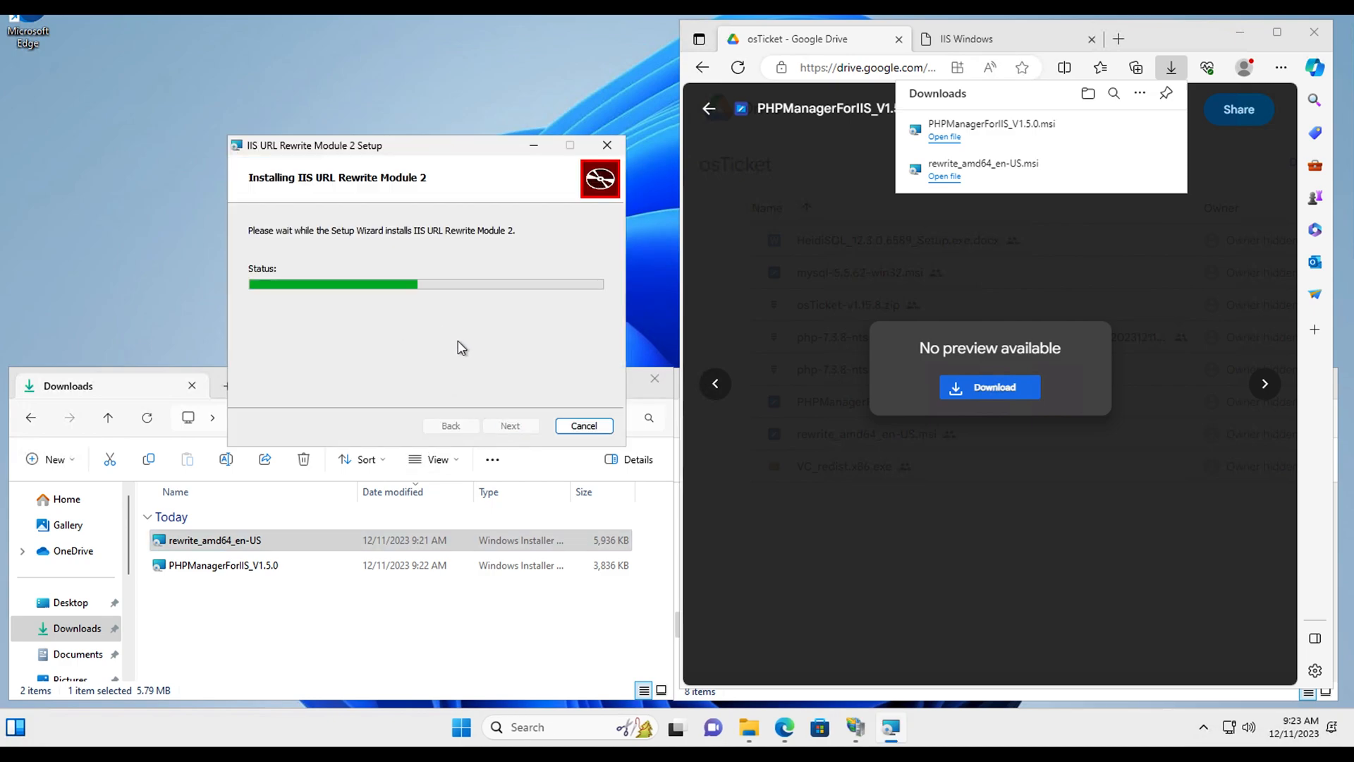
pyautogui.click(1155, 287)
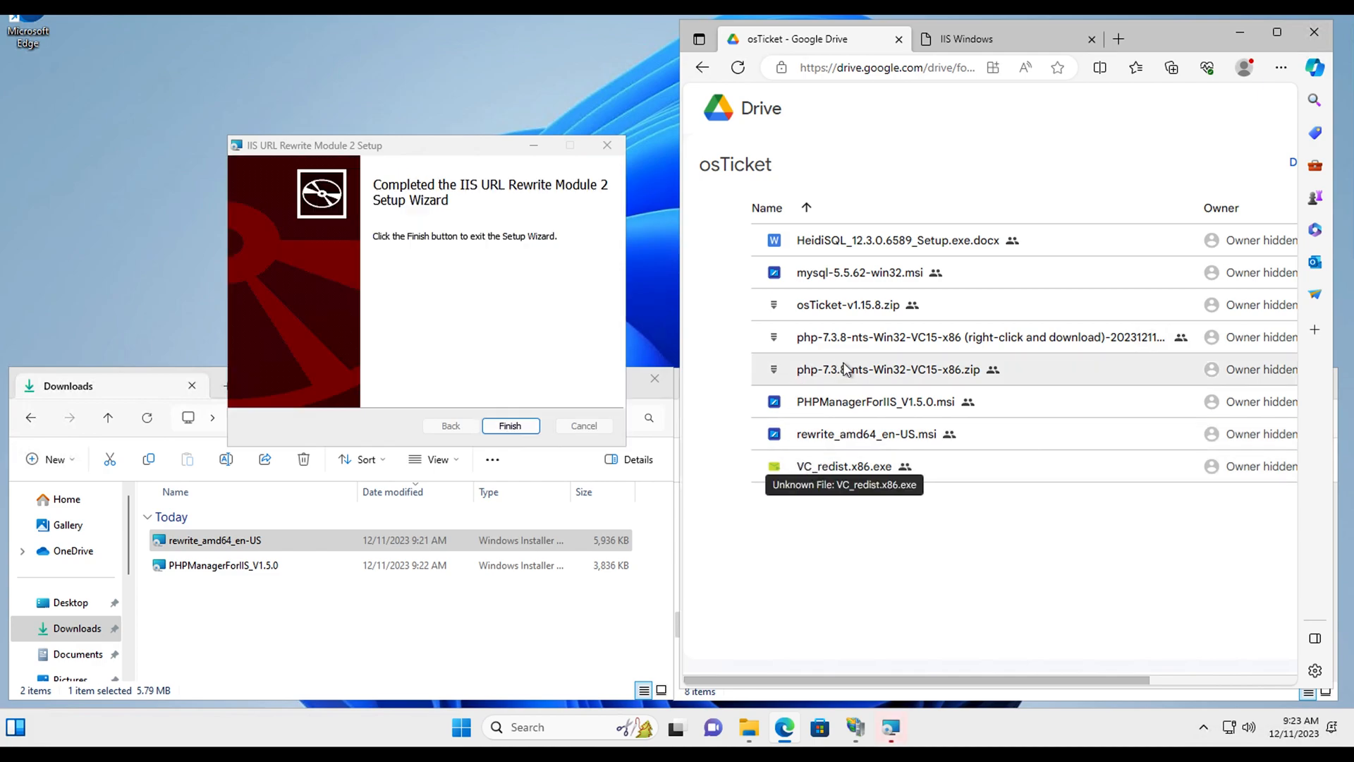
pyautogui.click(509, 426)
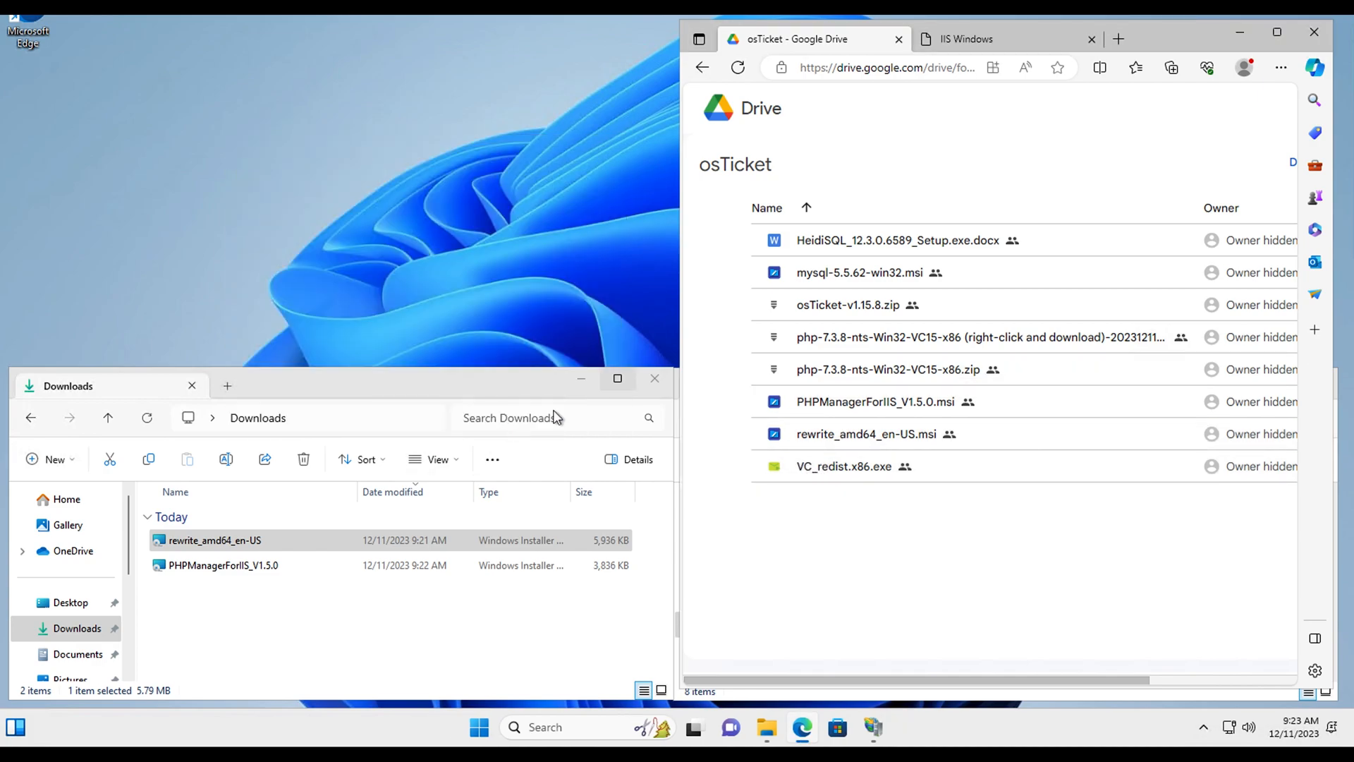
# Step: Start downloading php-7.3.8-nts-Win32-VC15-x86.zip and place the Windows (C:) window above Downloads
pyautogui.doubleClick(919, 370)
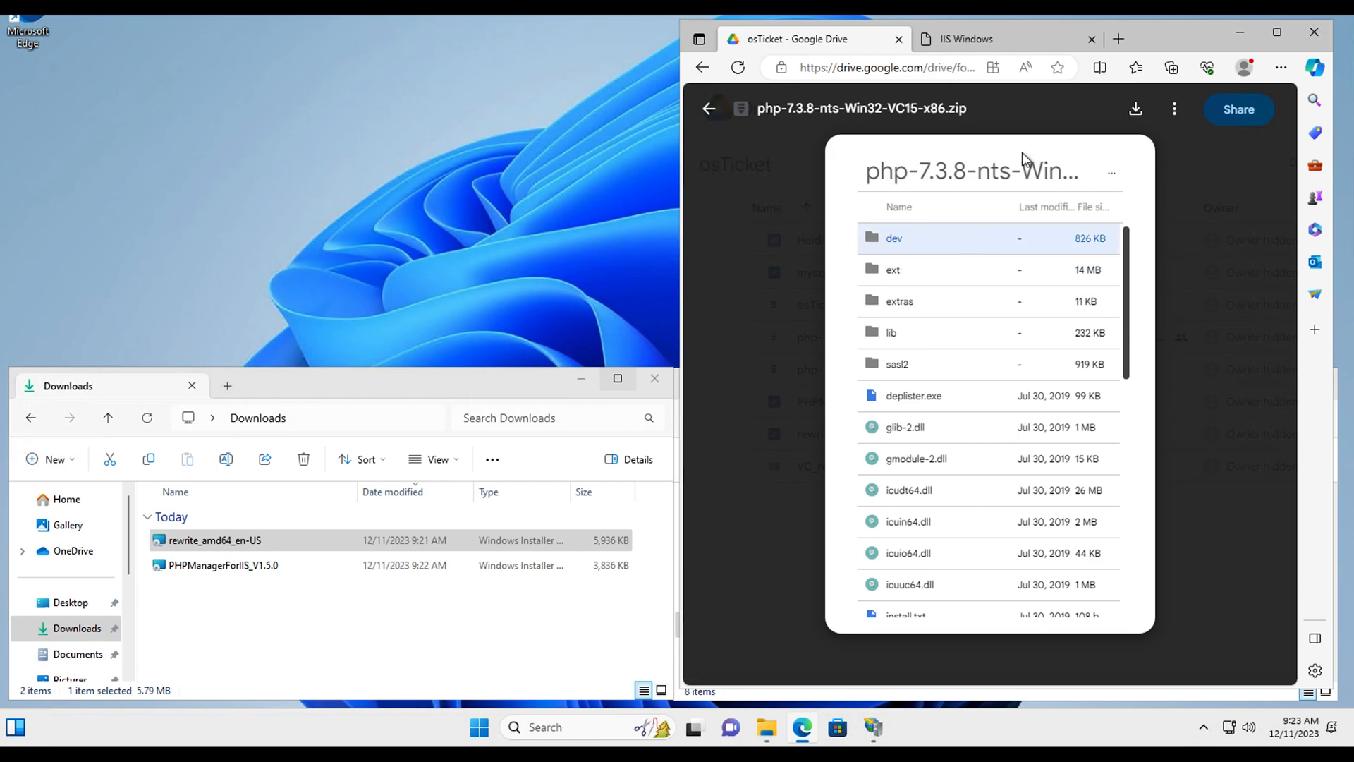
pyautogui.click(1134, 108)
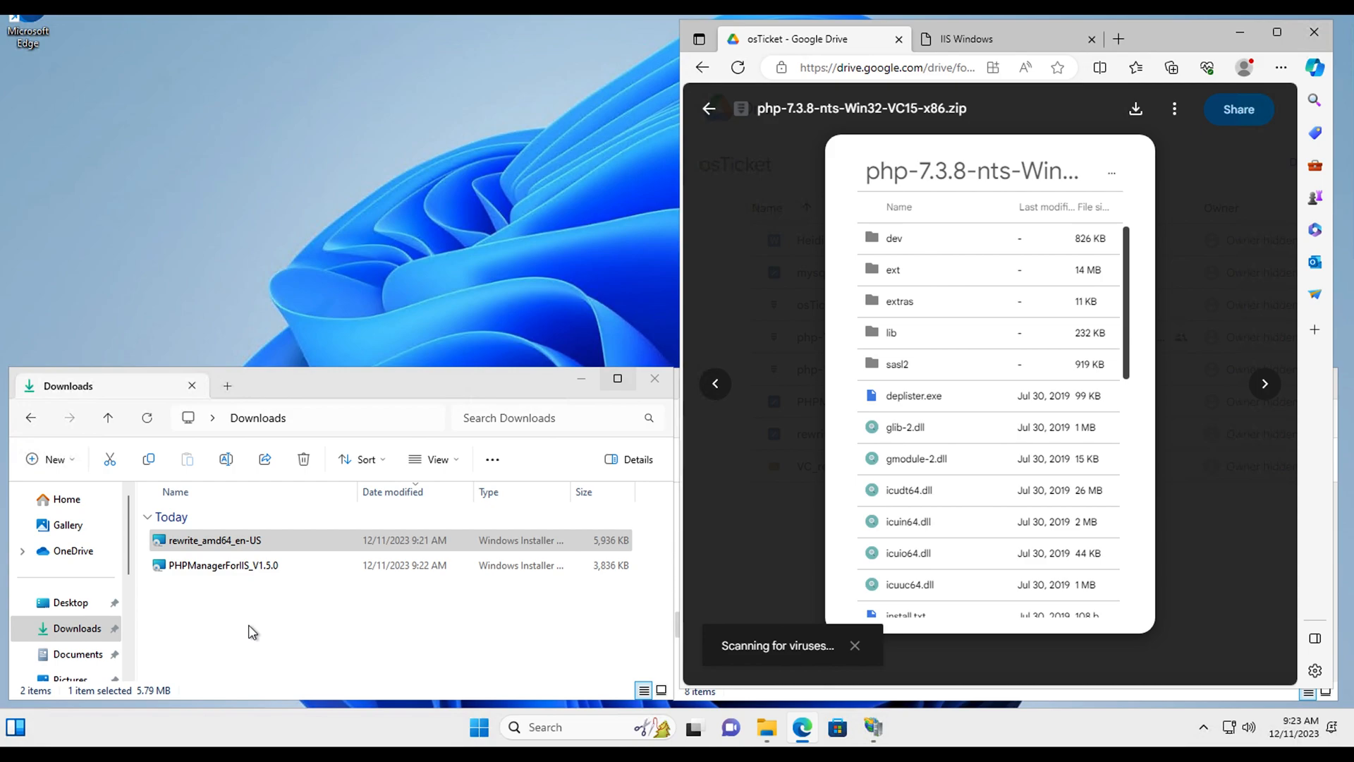
pyautogui.click(733, 702)
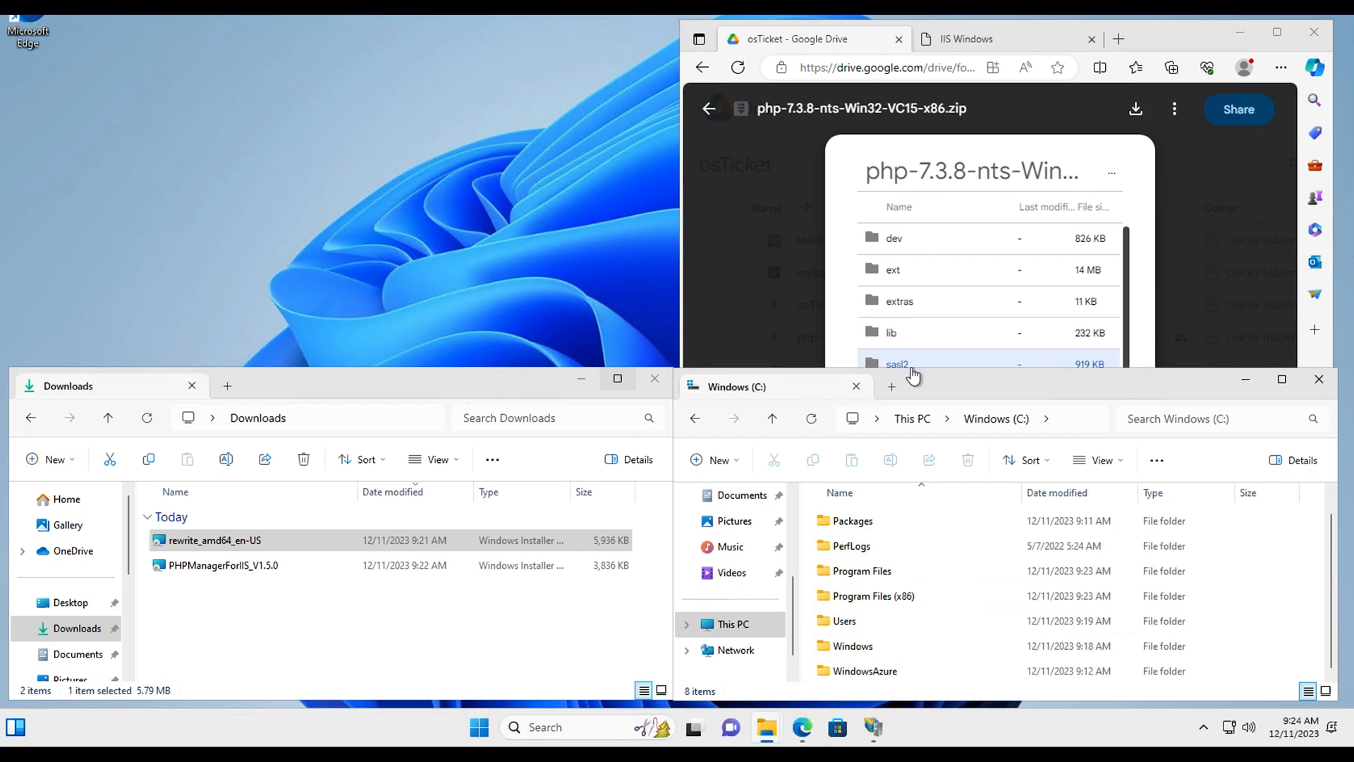
pyautogui.moveTo(900, 268); pyautogui.dragTo(392, 55)
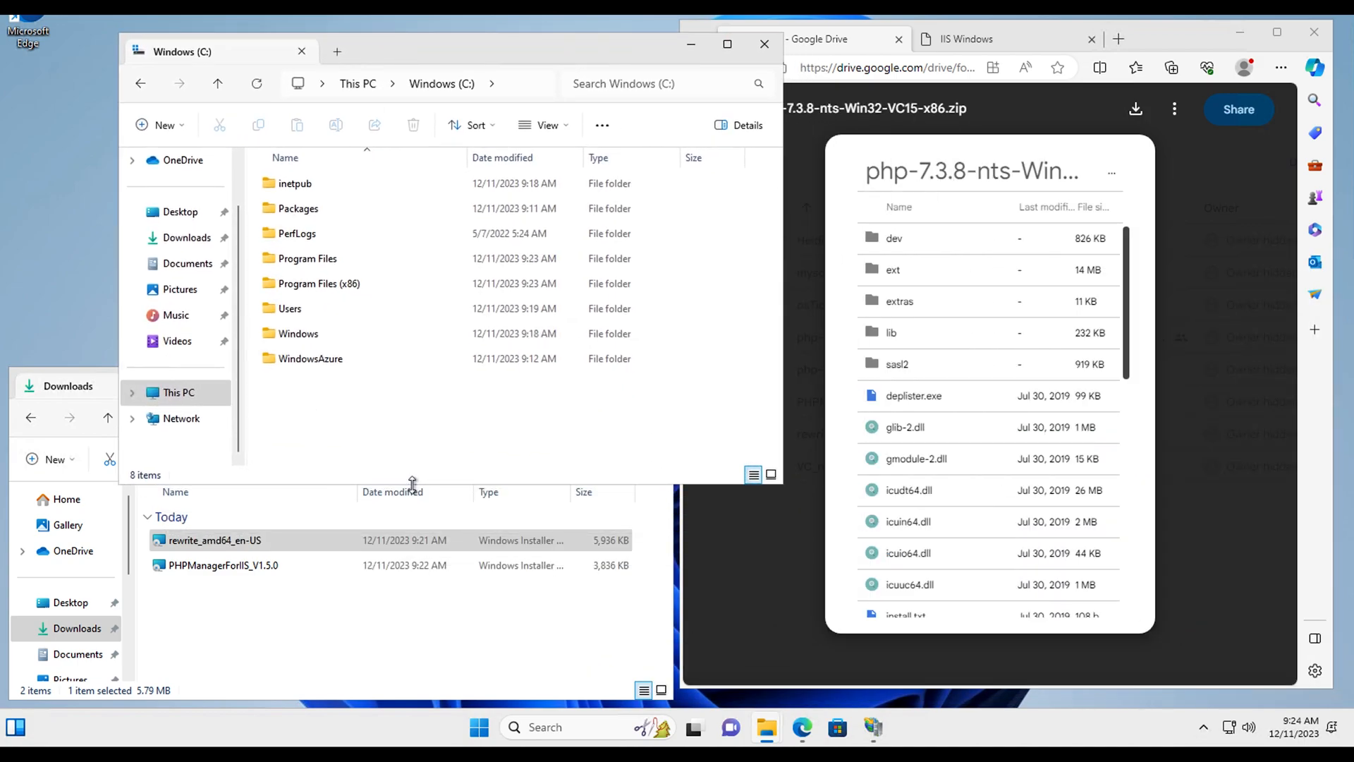
pyautogui.moveTo(413, 484); pyautogui.dragTo(393, 406)
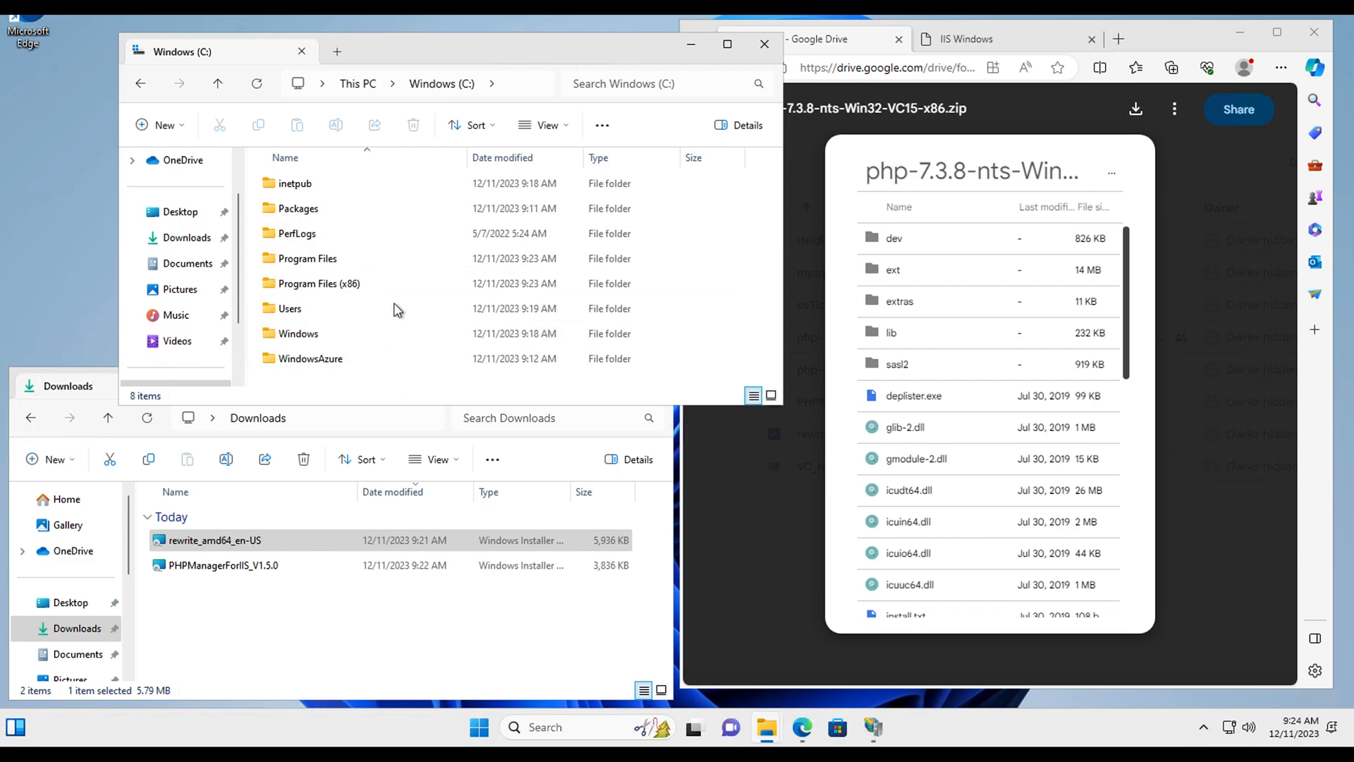
pyautogui.moveTo(443, 69); pyautogui.dragTo(324, 32)
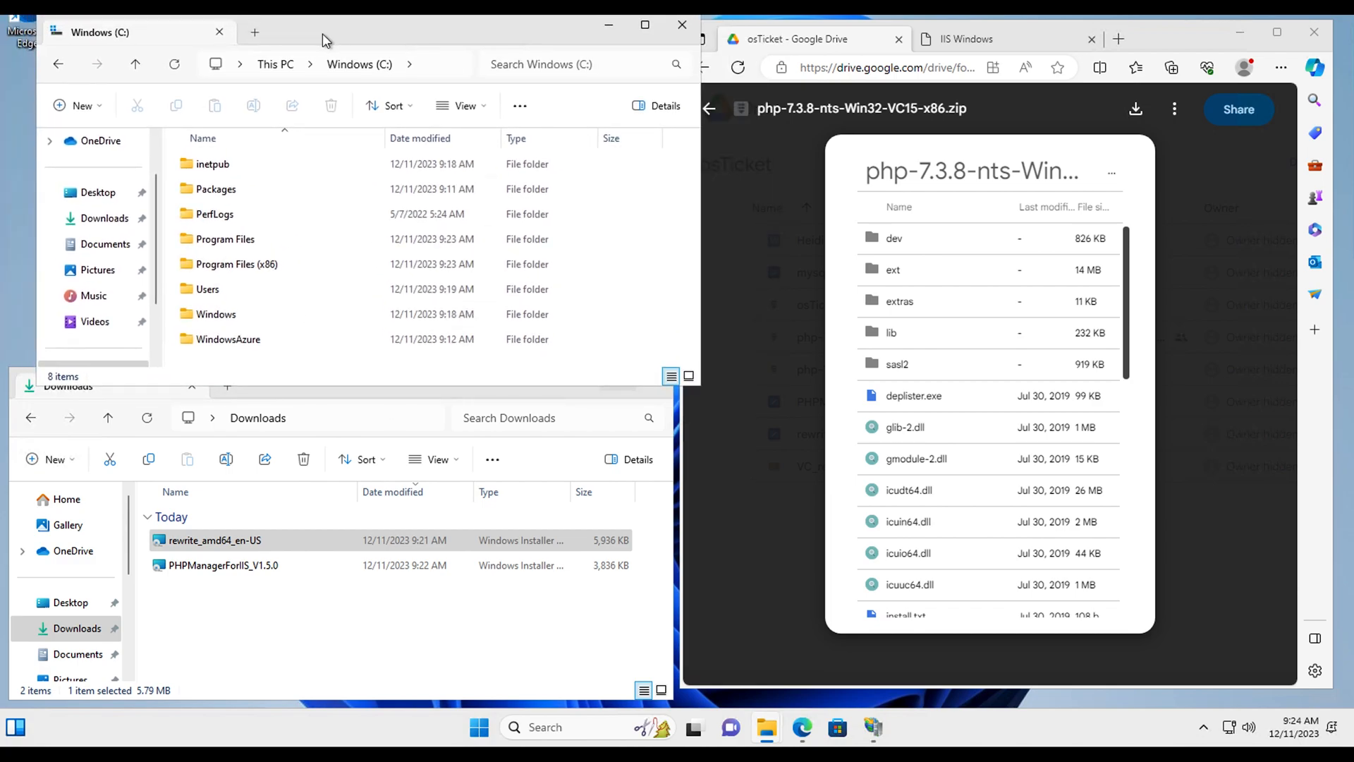
# Step: Create a new folder named PHP on the C: drive and open it
pyautogui.rightClick(219, 362)
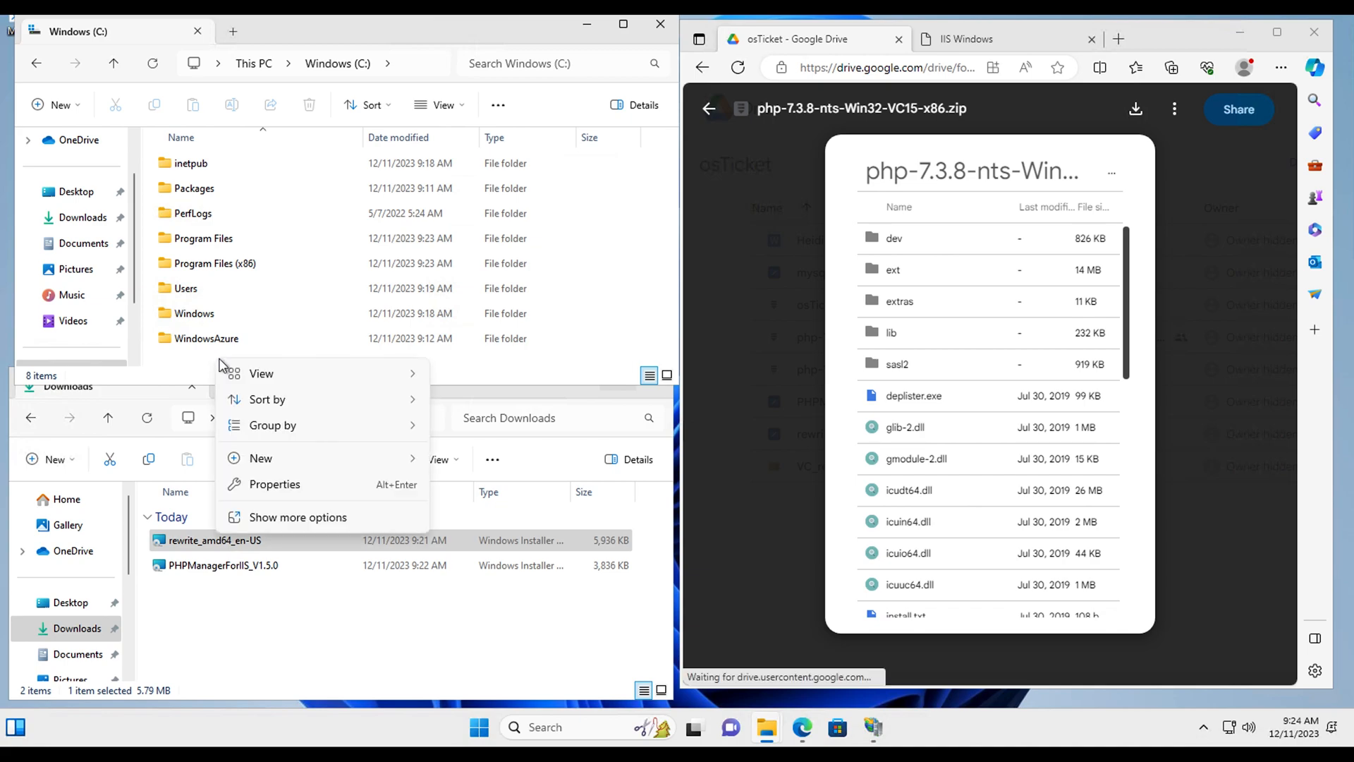
pyautogui.moveTo(355, 469)
pyautogui.click(474, 460)
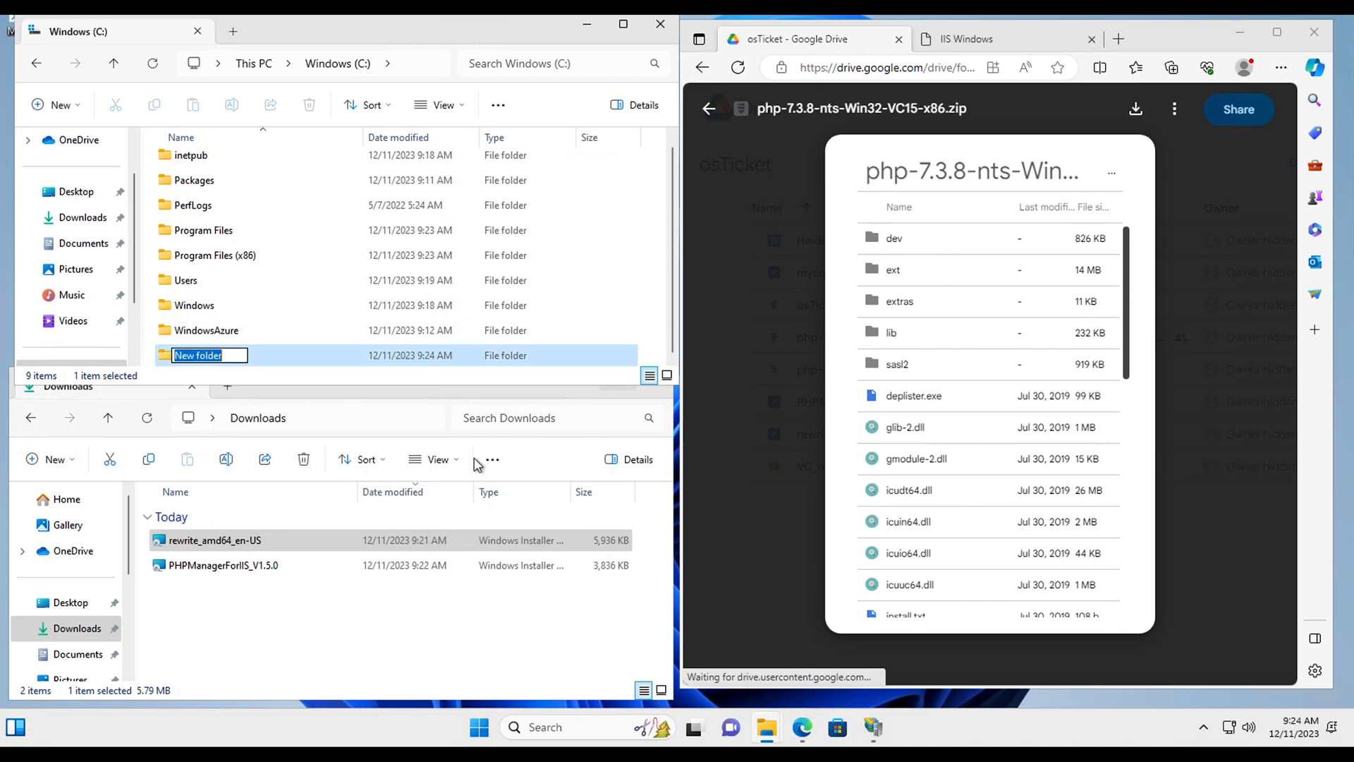
pyautogui.write('PHP')
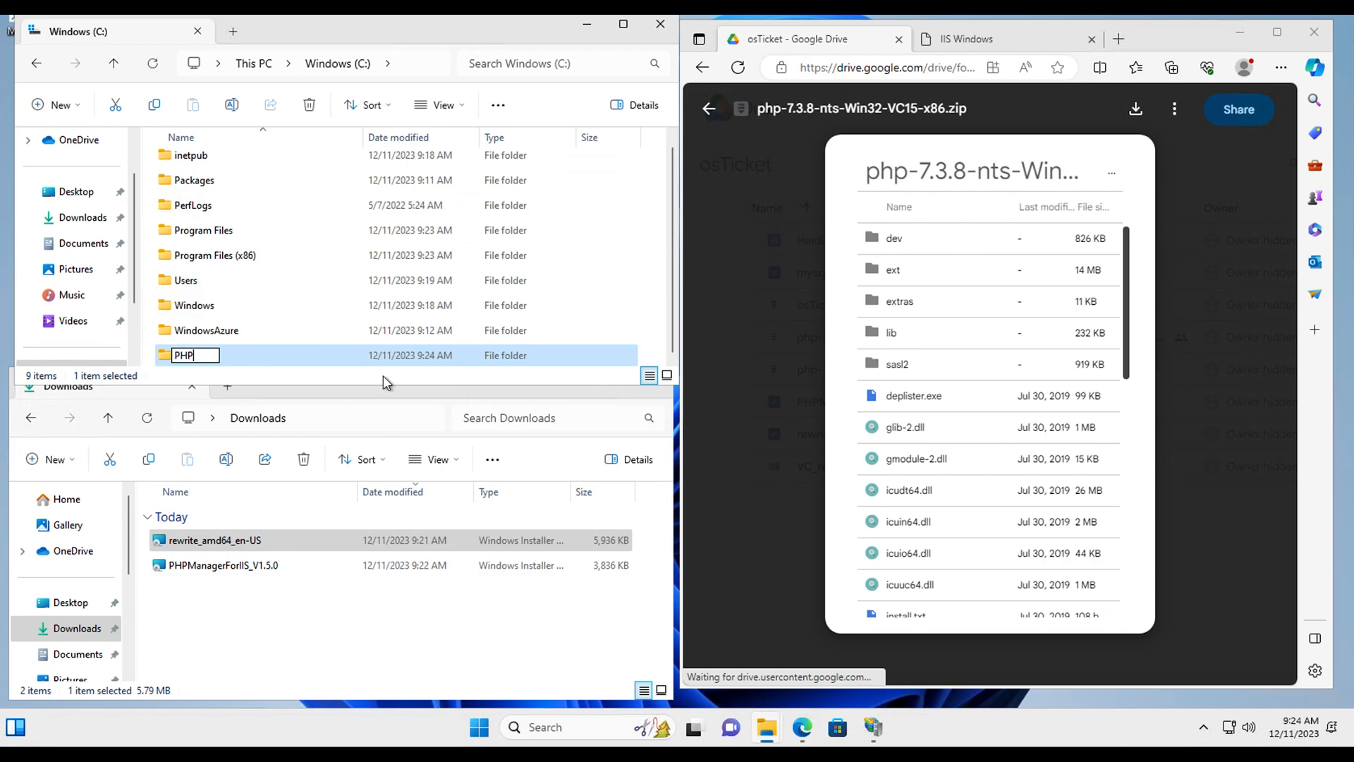
pyautogui.press('Return')
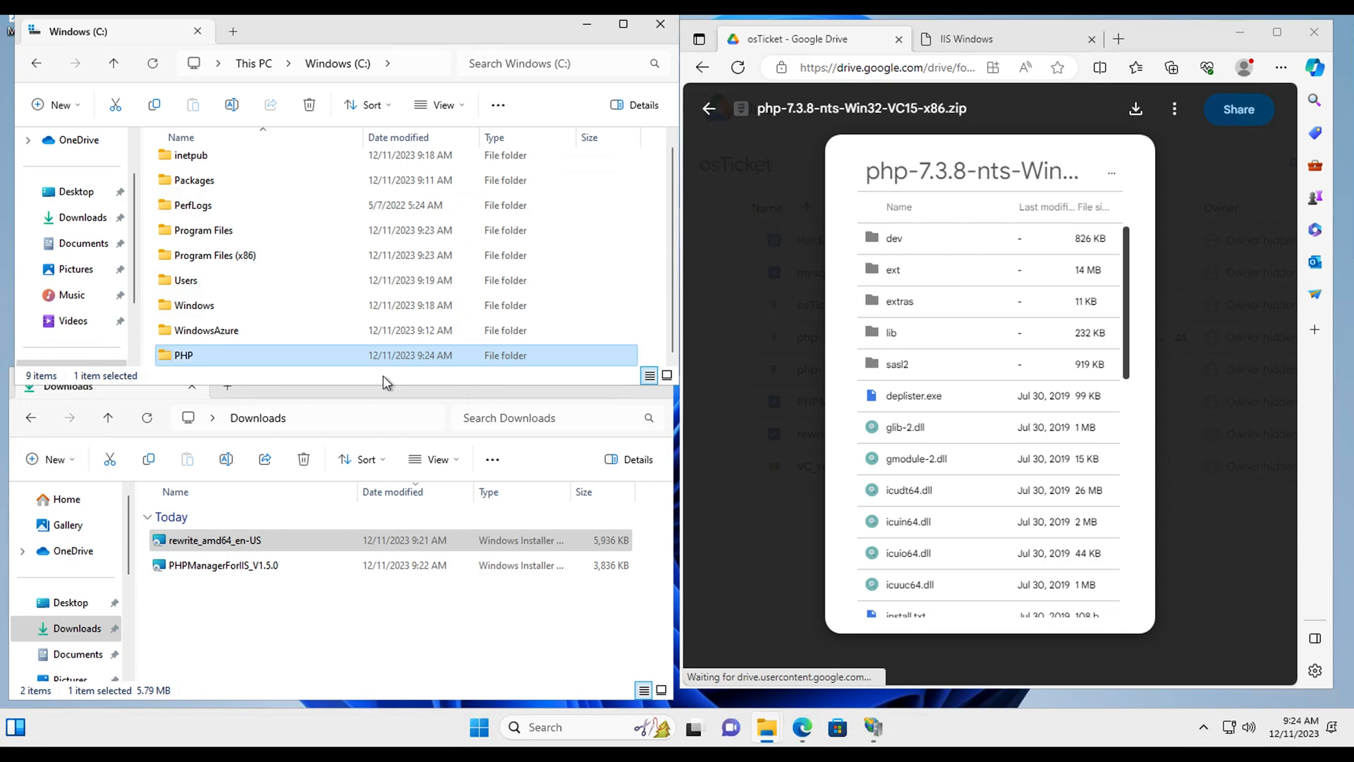
pyautogui.doubleClick(264, 354)
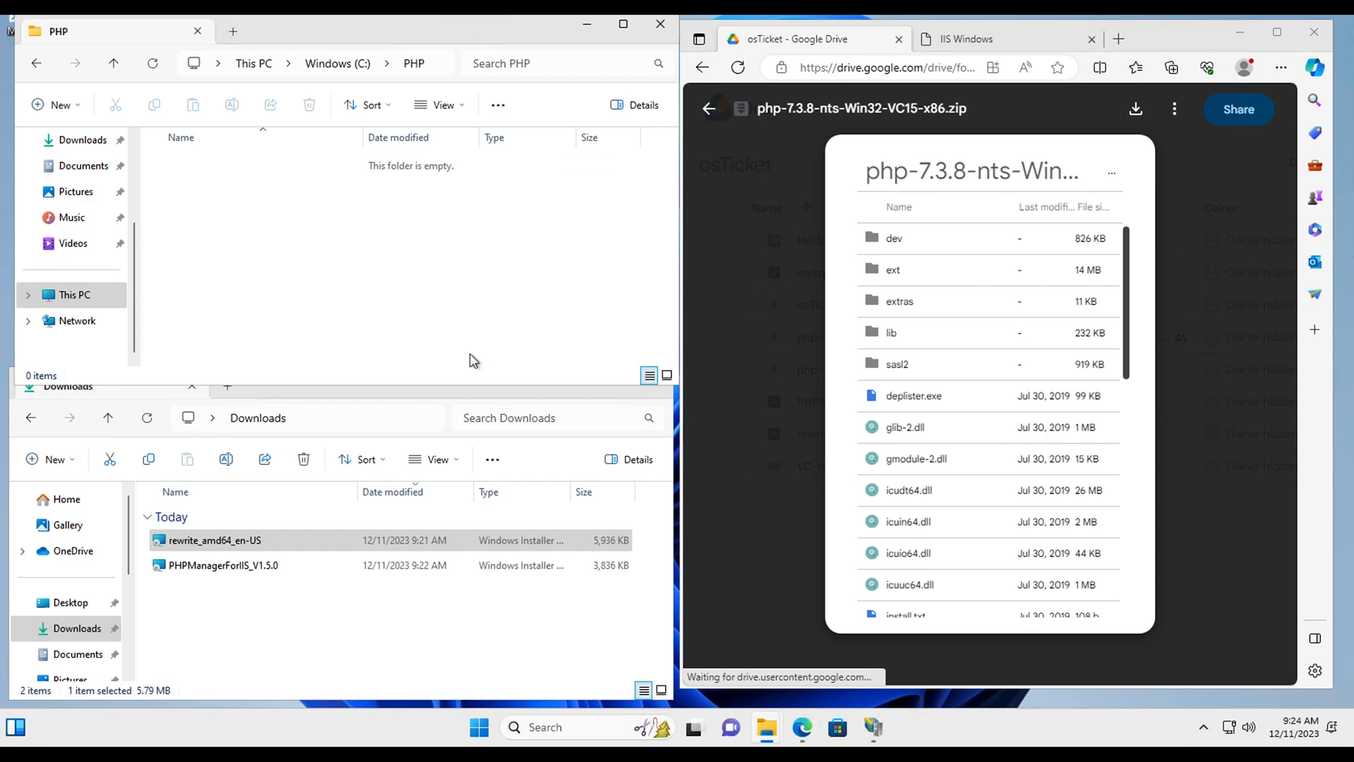
pyautogui.scroll(-4, 894, 451)
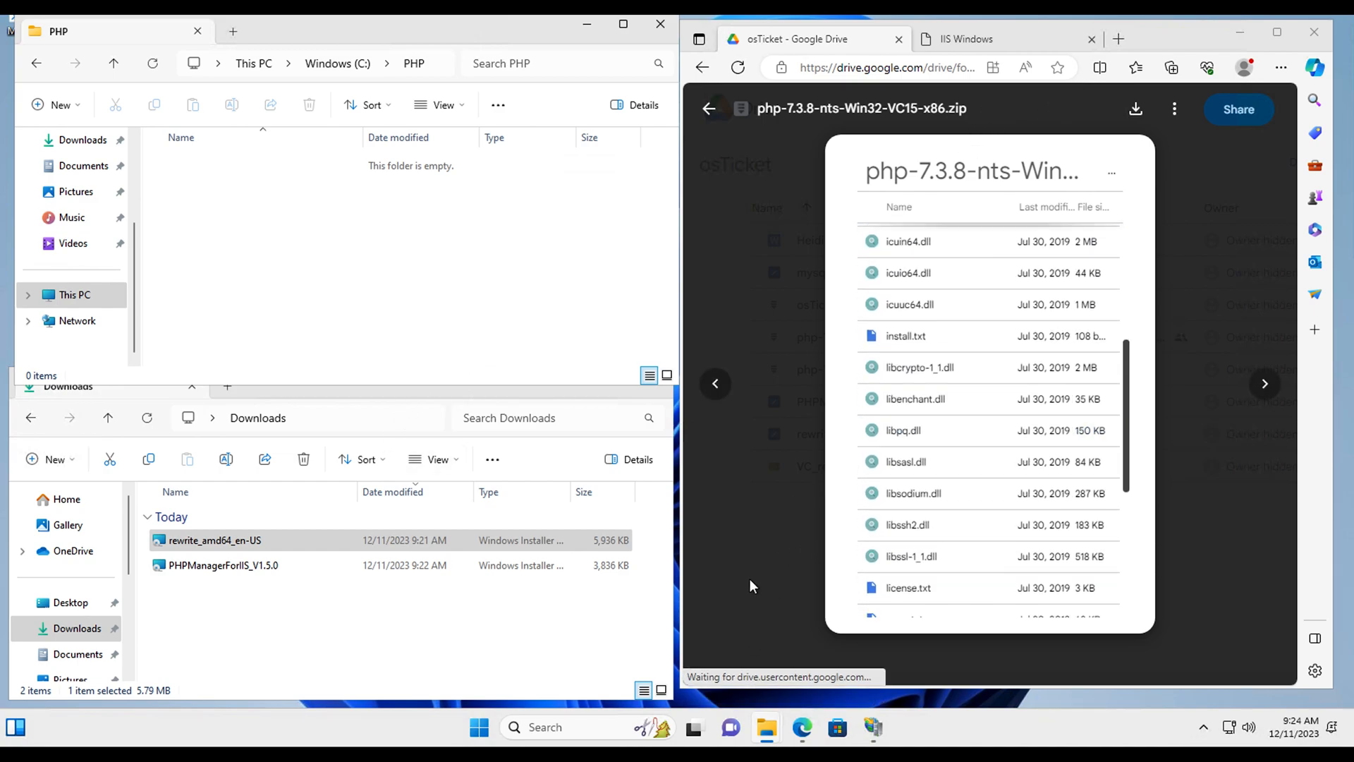
pyautogui.scroll(-5, 922, 455)
pyautogui.scroll(5, 922, 455)
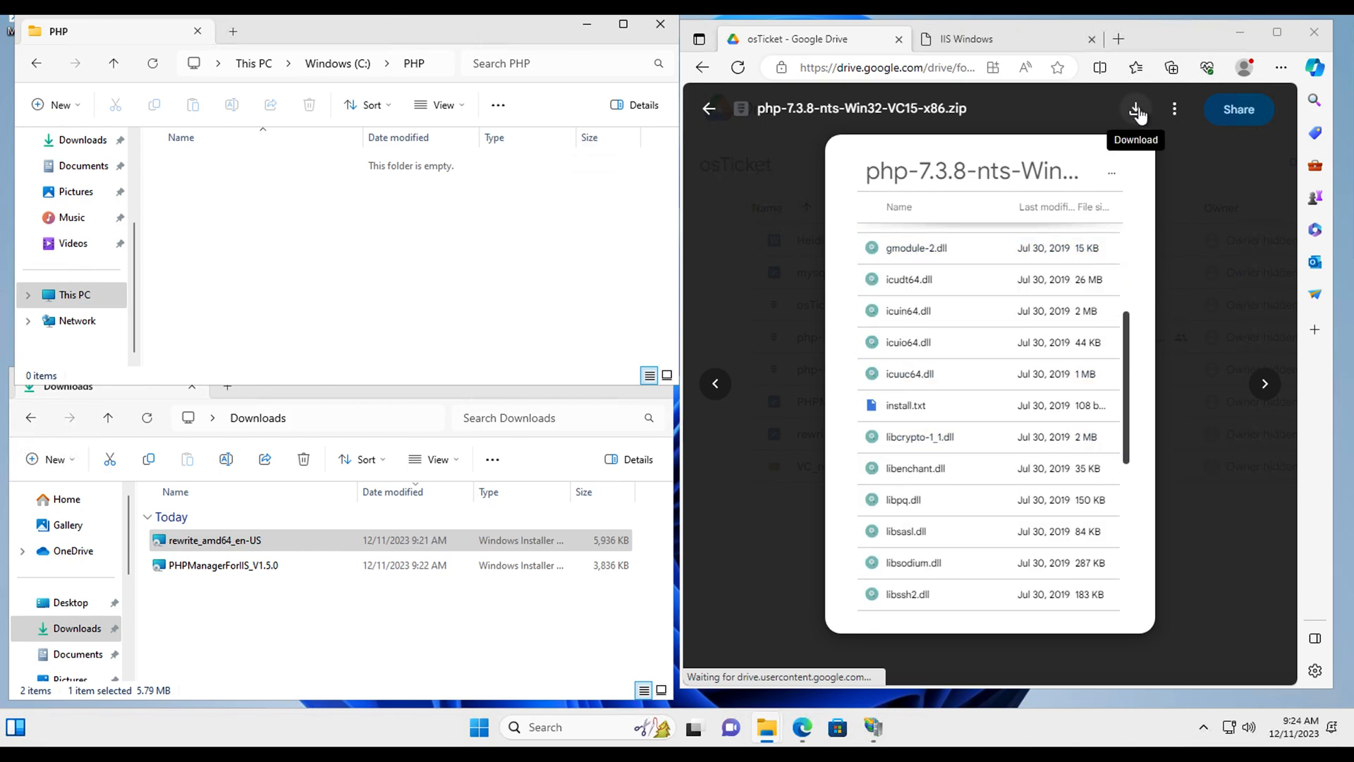
# Step: Copy all 37 items from the php-7.3.8-nts-Win32-VC15-x86 zip into C:\PHP
pyautogui.click(760, 581)
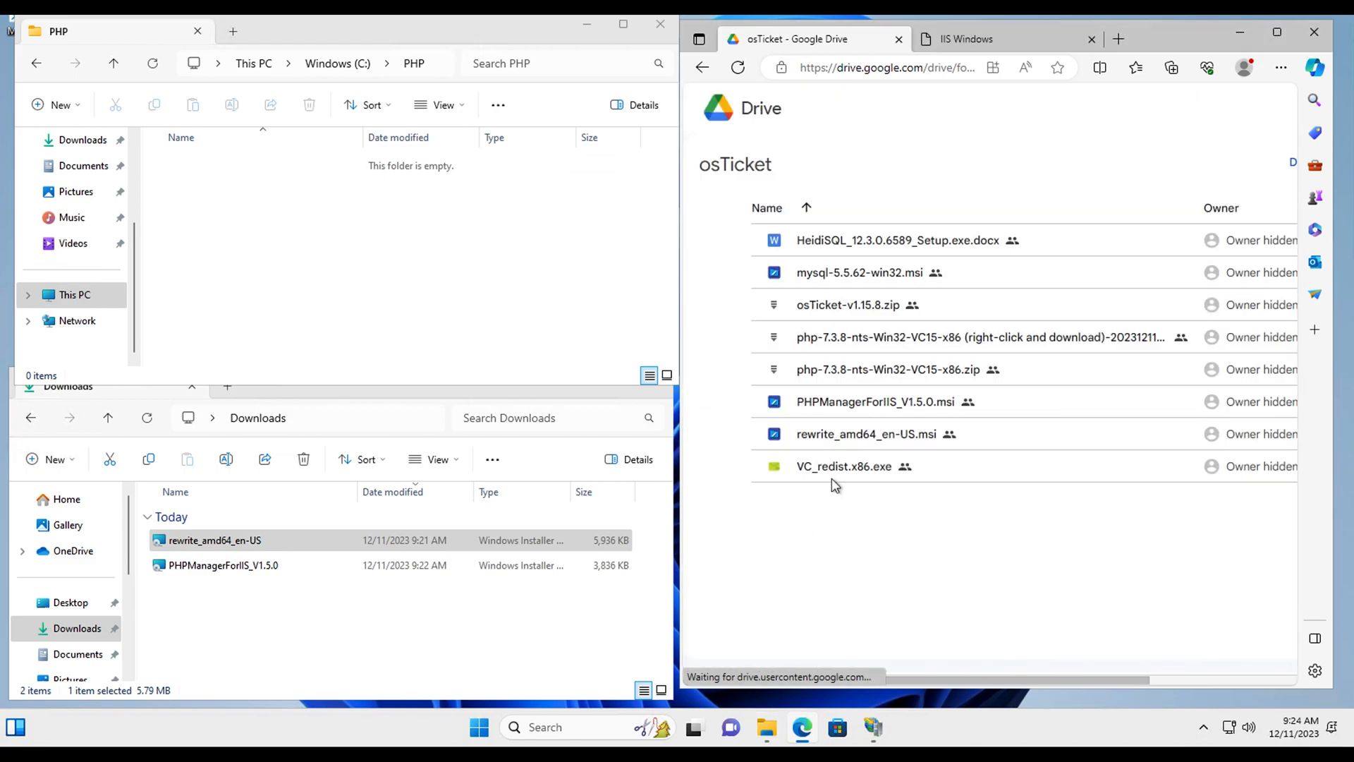
pyautogui.hscroll(3, 974, 428)
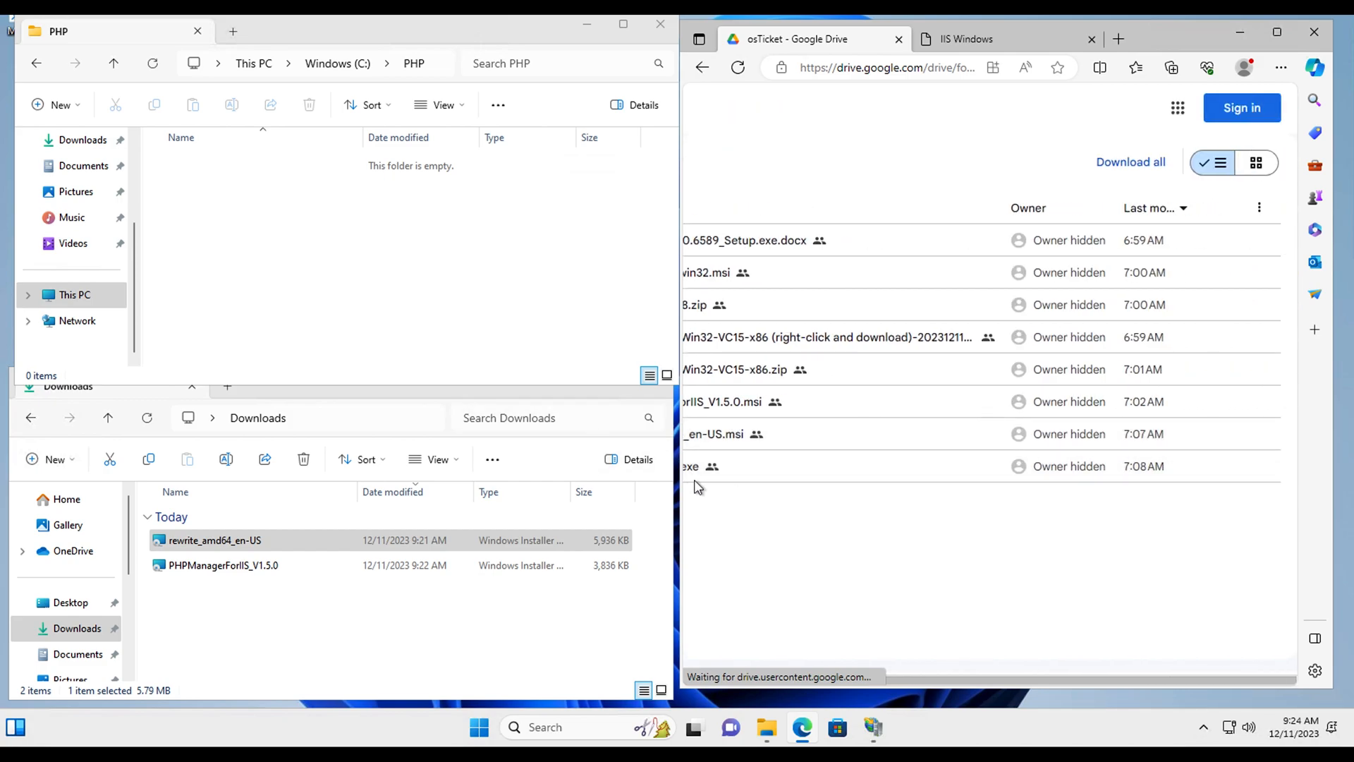
pyautogui.moveTo(681, 476); pyautogui.dragTo(232, 487)
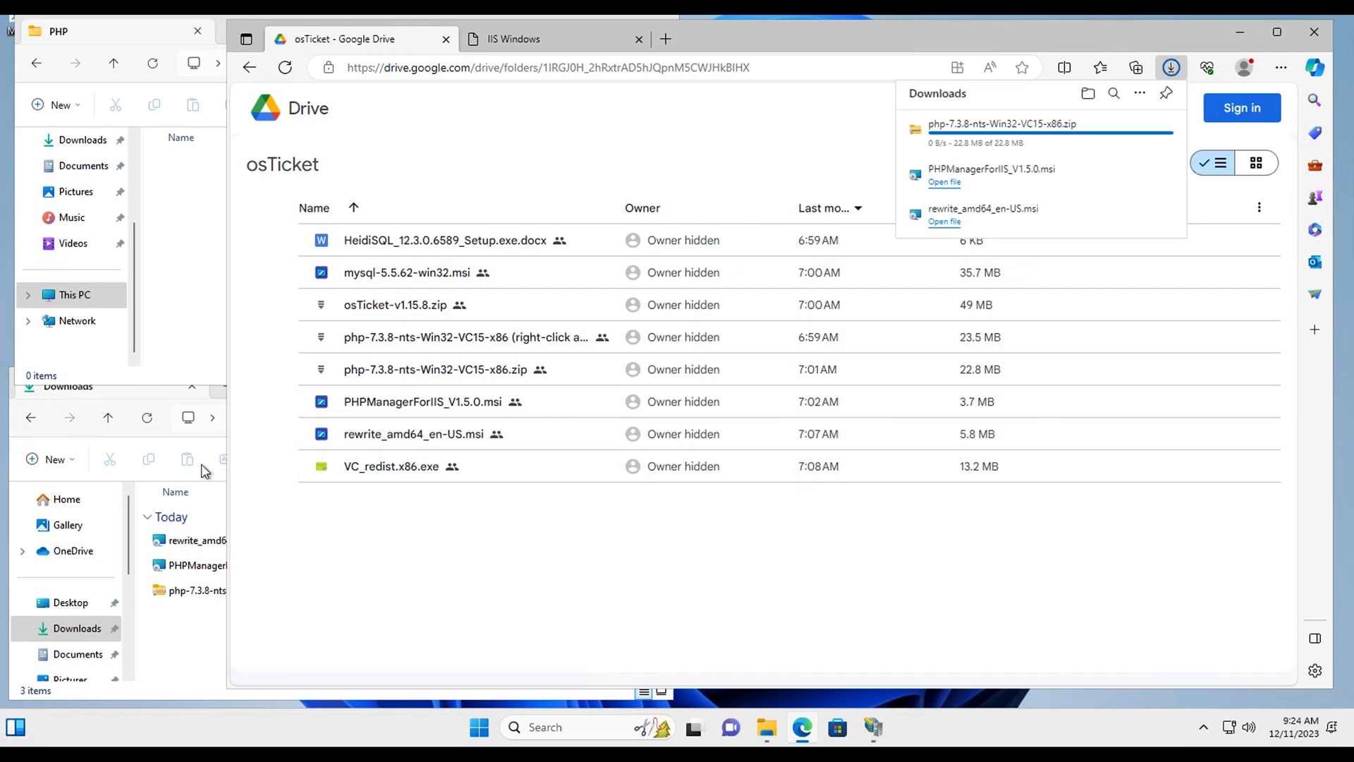
pyautogui.moveTo(225, 461); pyautogui.dragTo(727, 463)
pyautogui.doubleClick(239, 591)
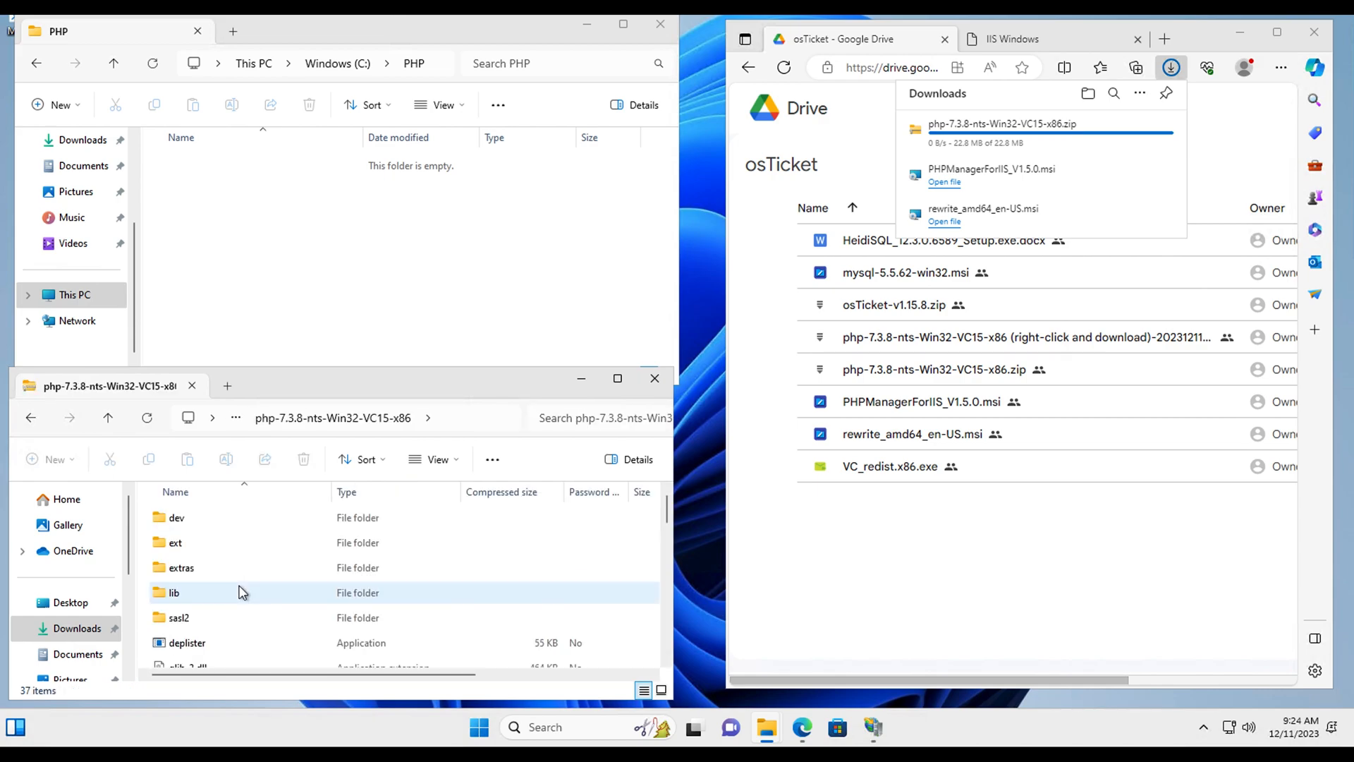
pyautogui.hotkey('ctrl', 'a')
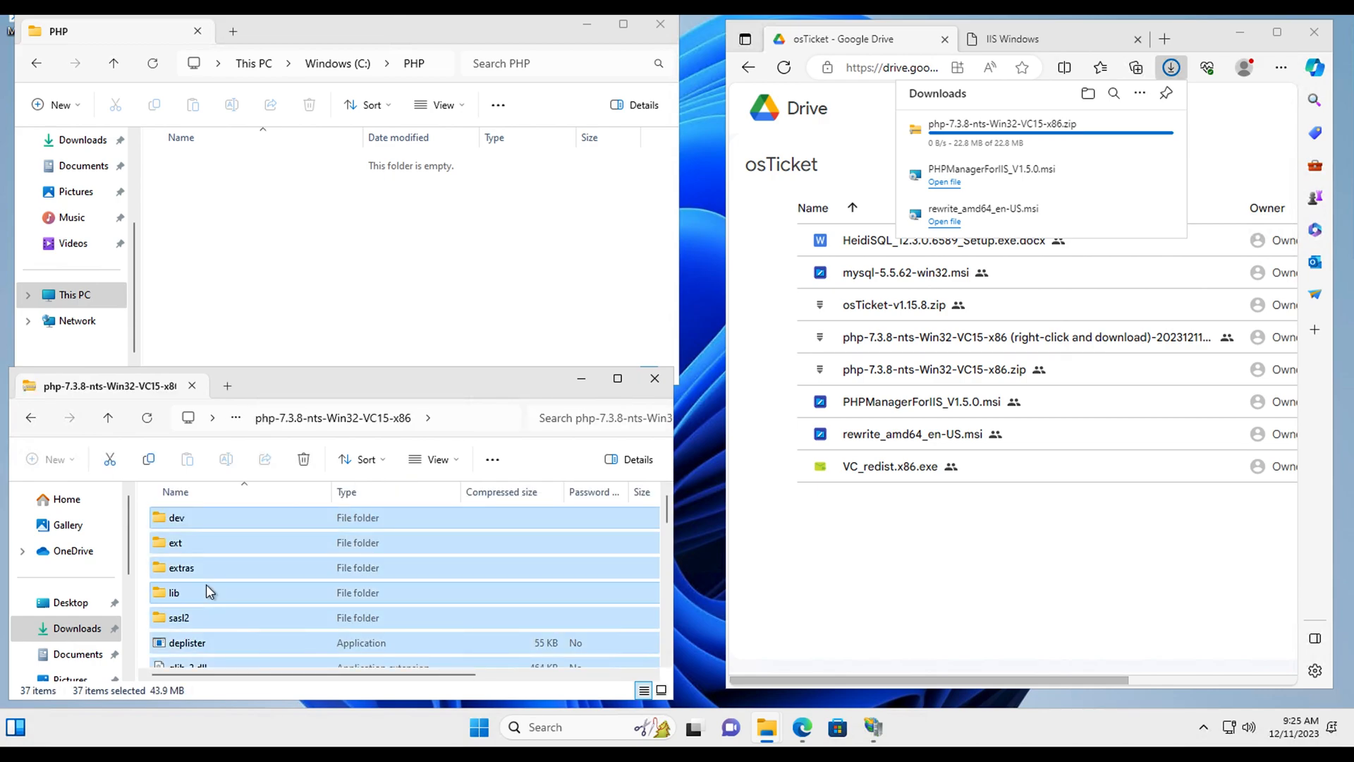
pyautogui.moveTo(206, 584); pyautogui.dragTo(251, 267)
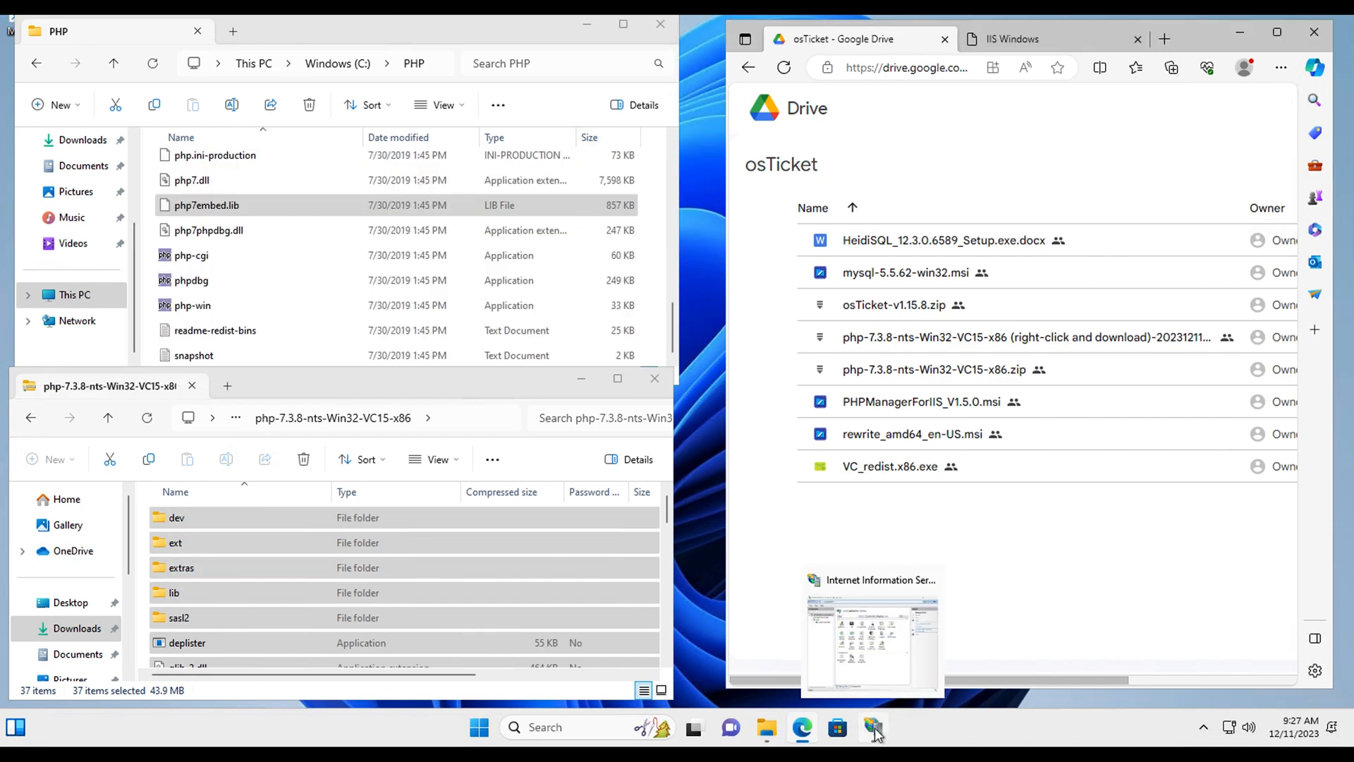
# Step: Download VC_redist.x86.exe from Drive despite the warning, with Downloads shown in the lower window
pyautogui.click(874, 728)
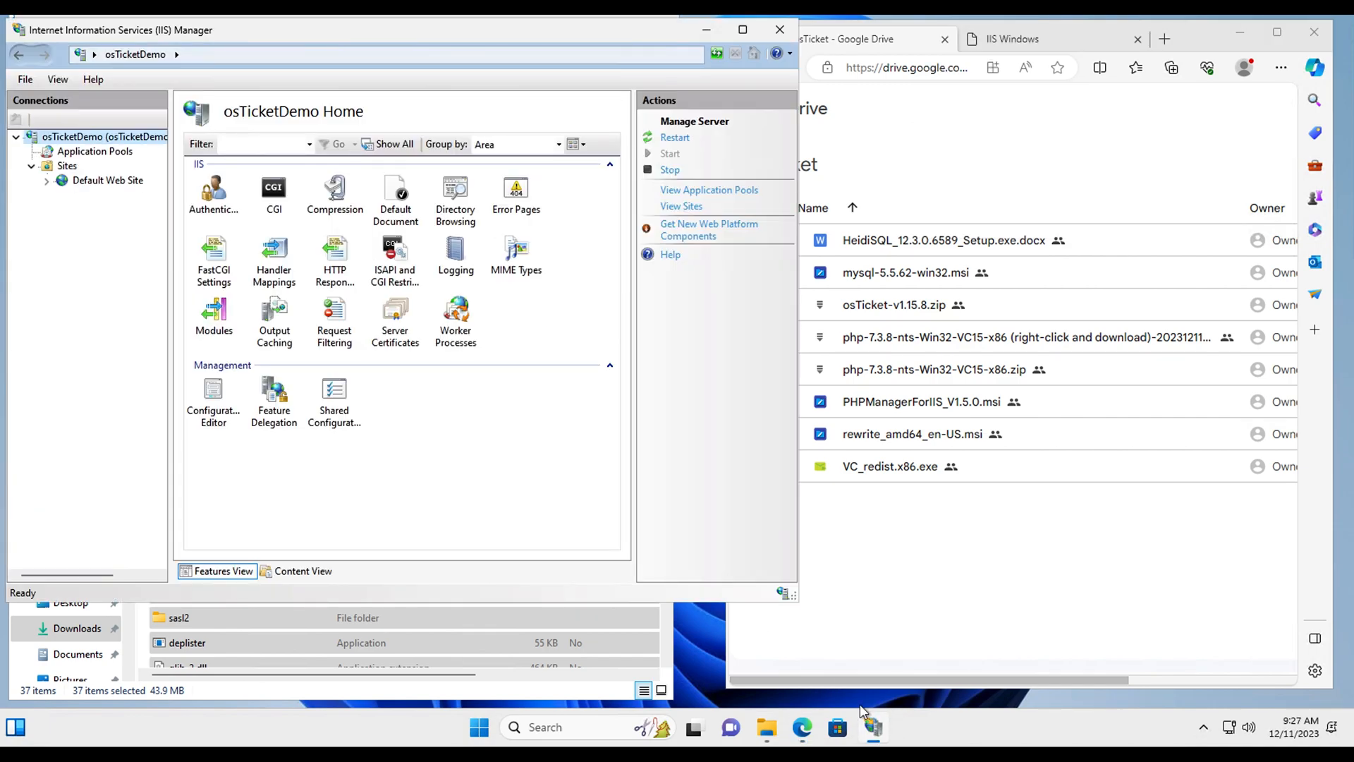
pyautogui.click(706, 30)
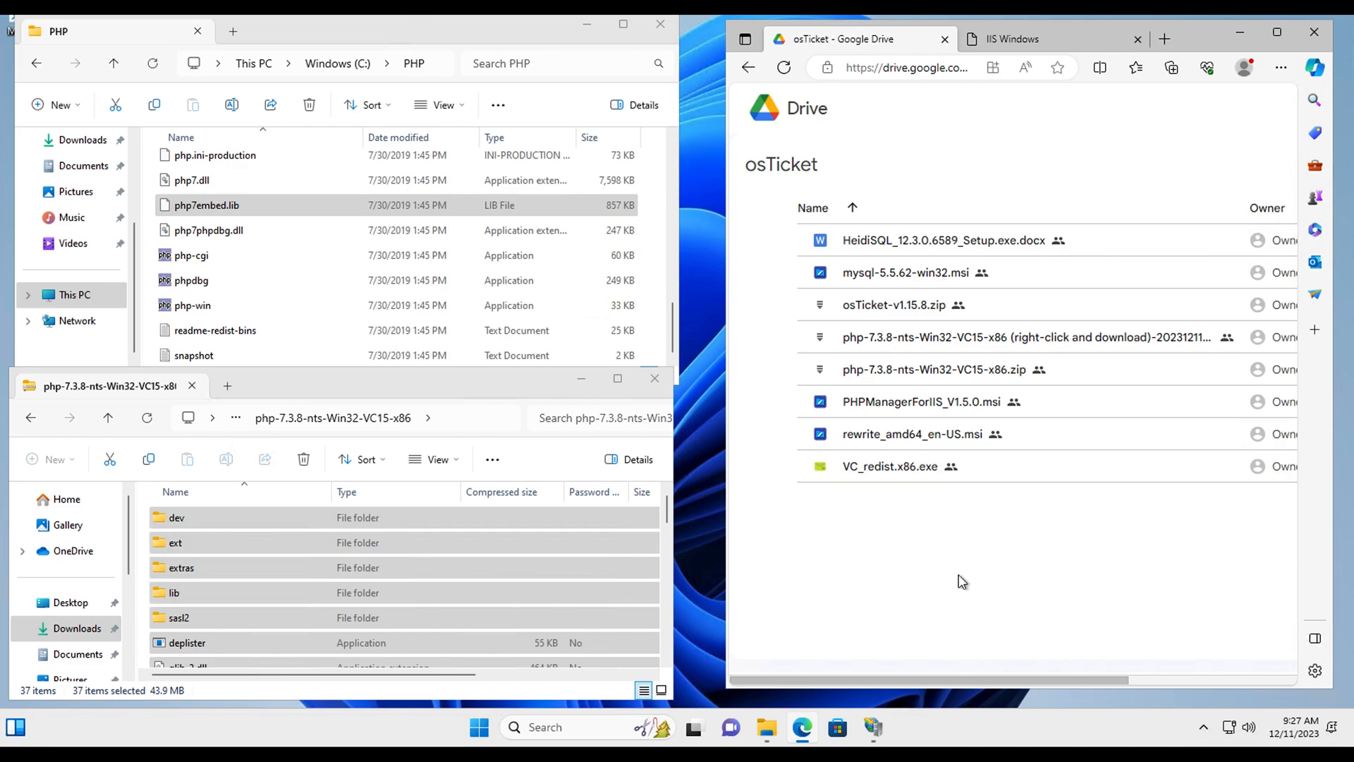
pyautogui.doubleClick(885, 440)
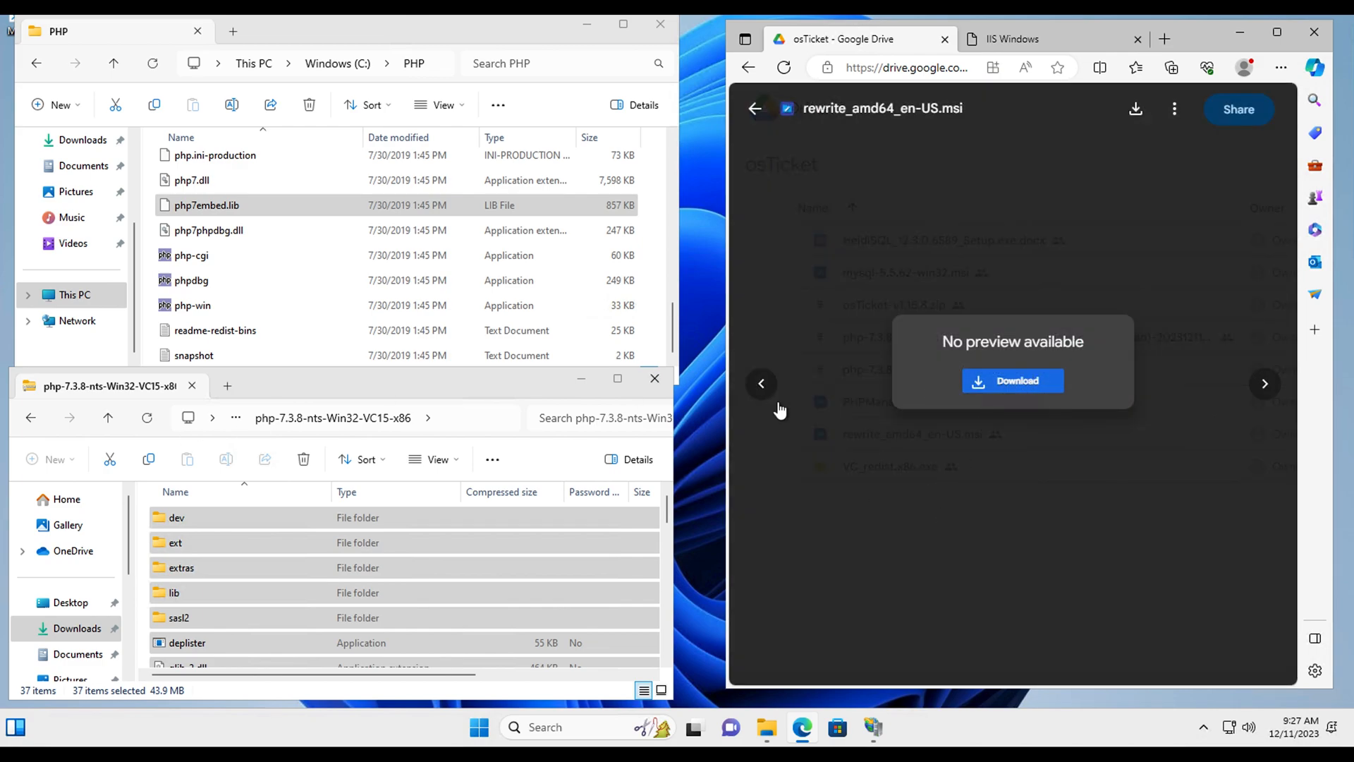
pyautogui.click(843, 286)
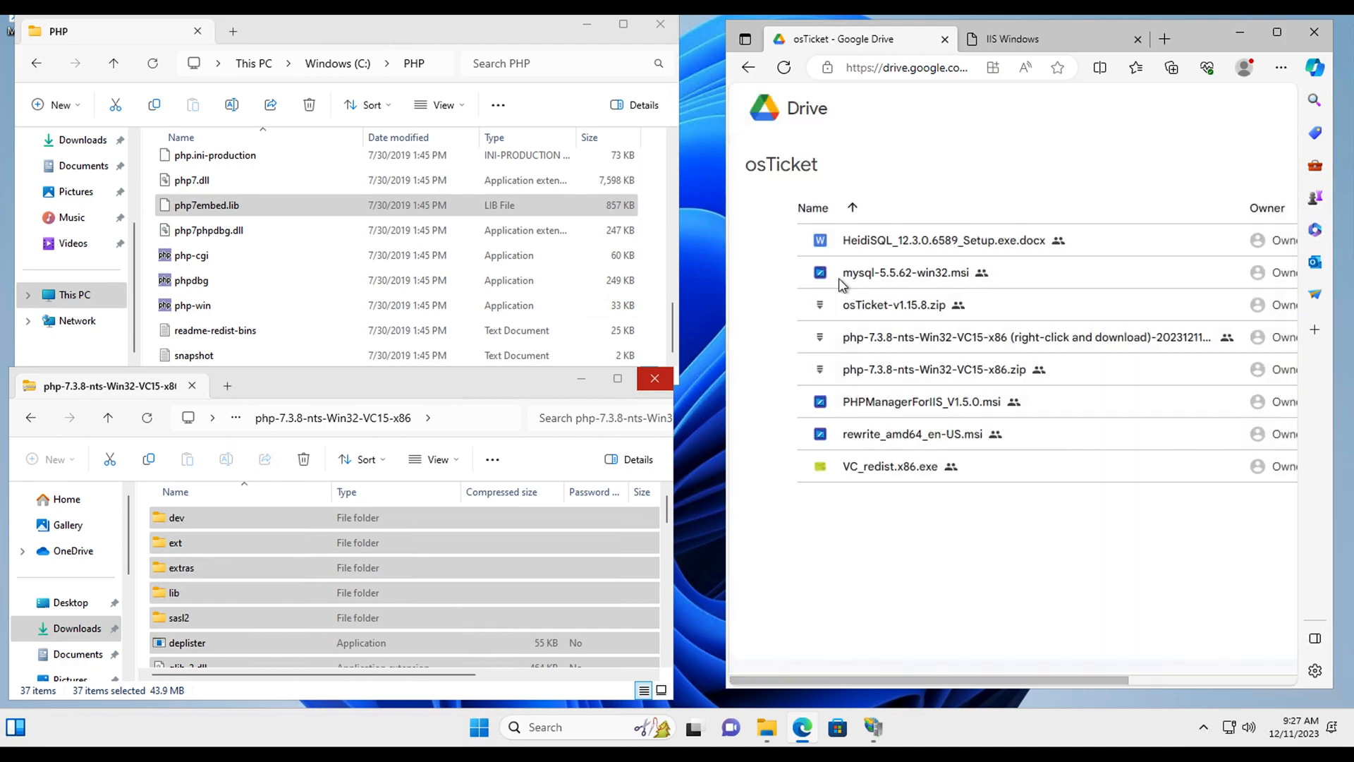
pyautogui.doubleClick(910, 471)
pyautogui.click(1010, 383)
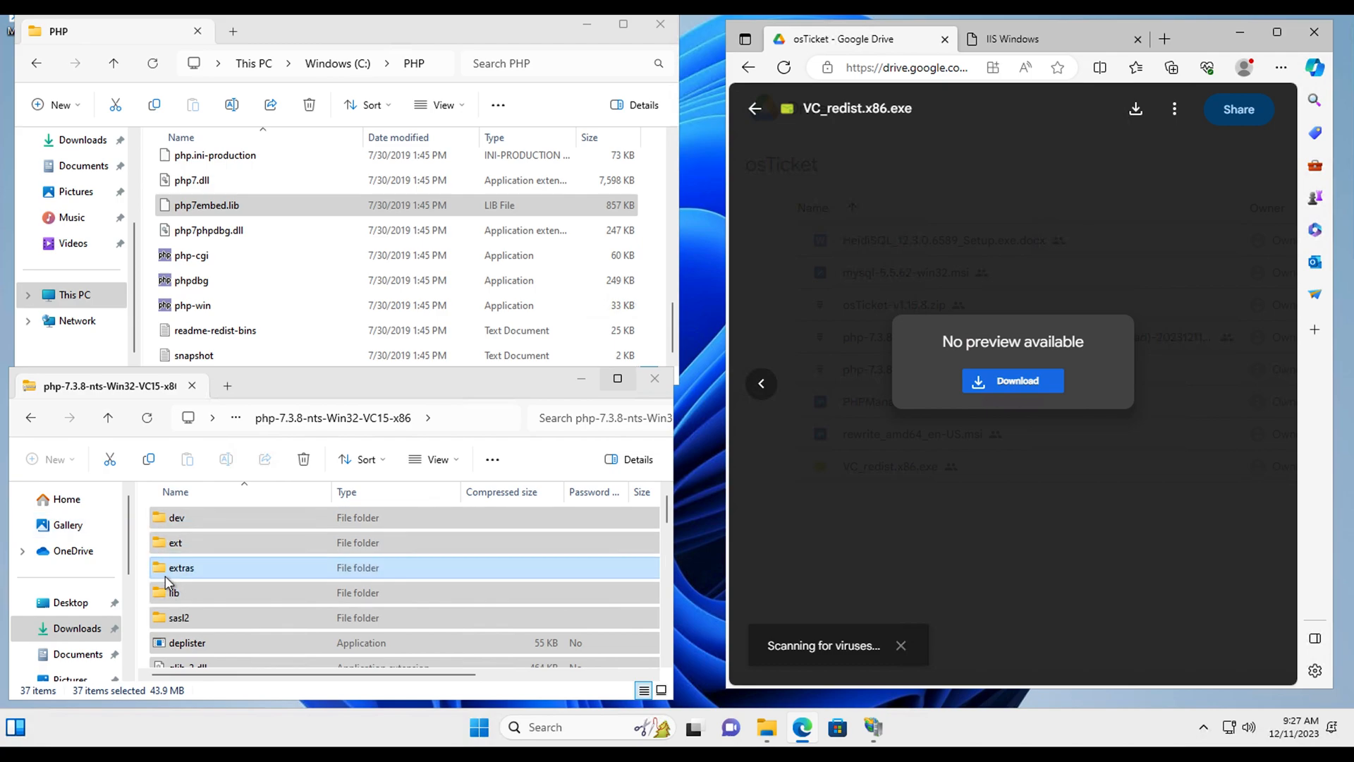
pyautogui.click(67, 632)
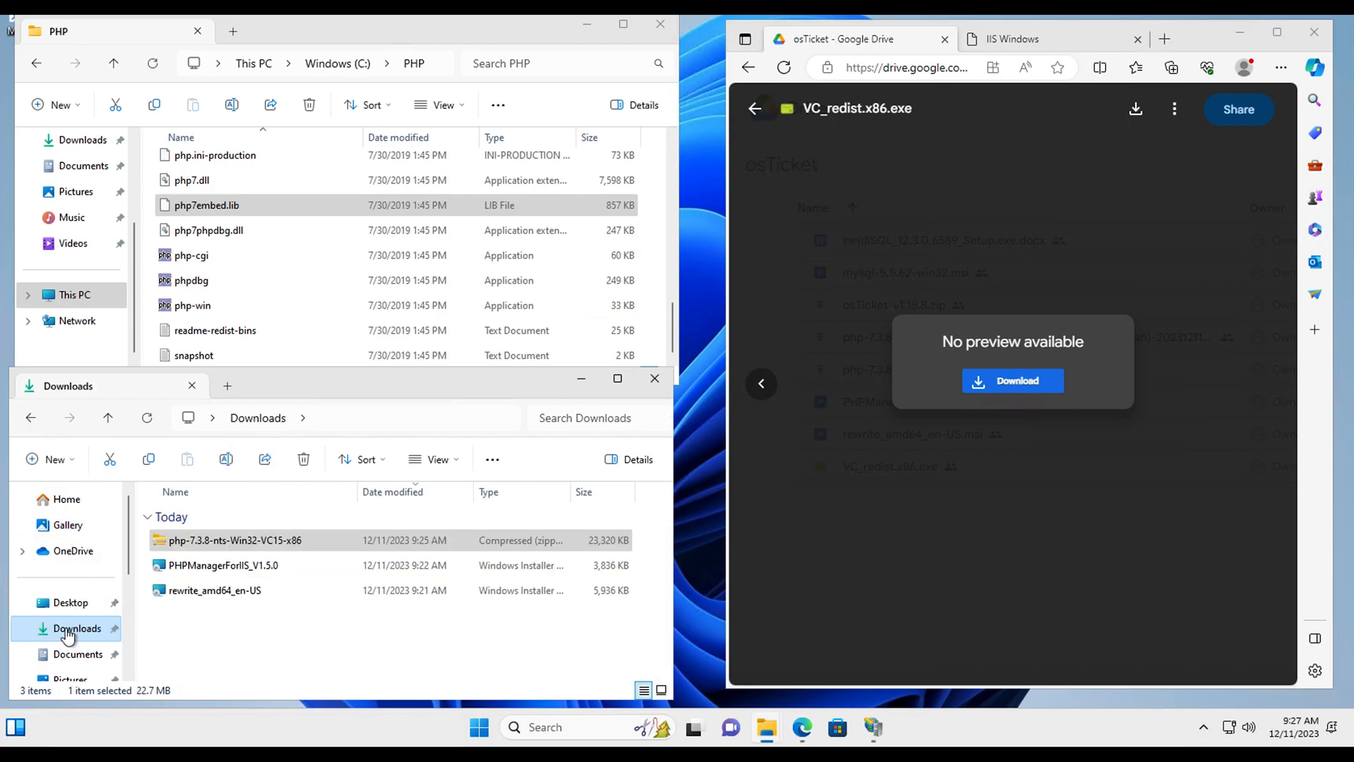
pyautogui.click(269, 650)
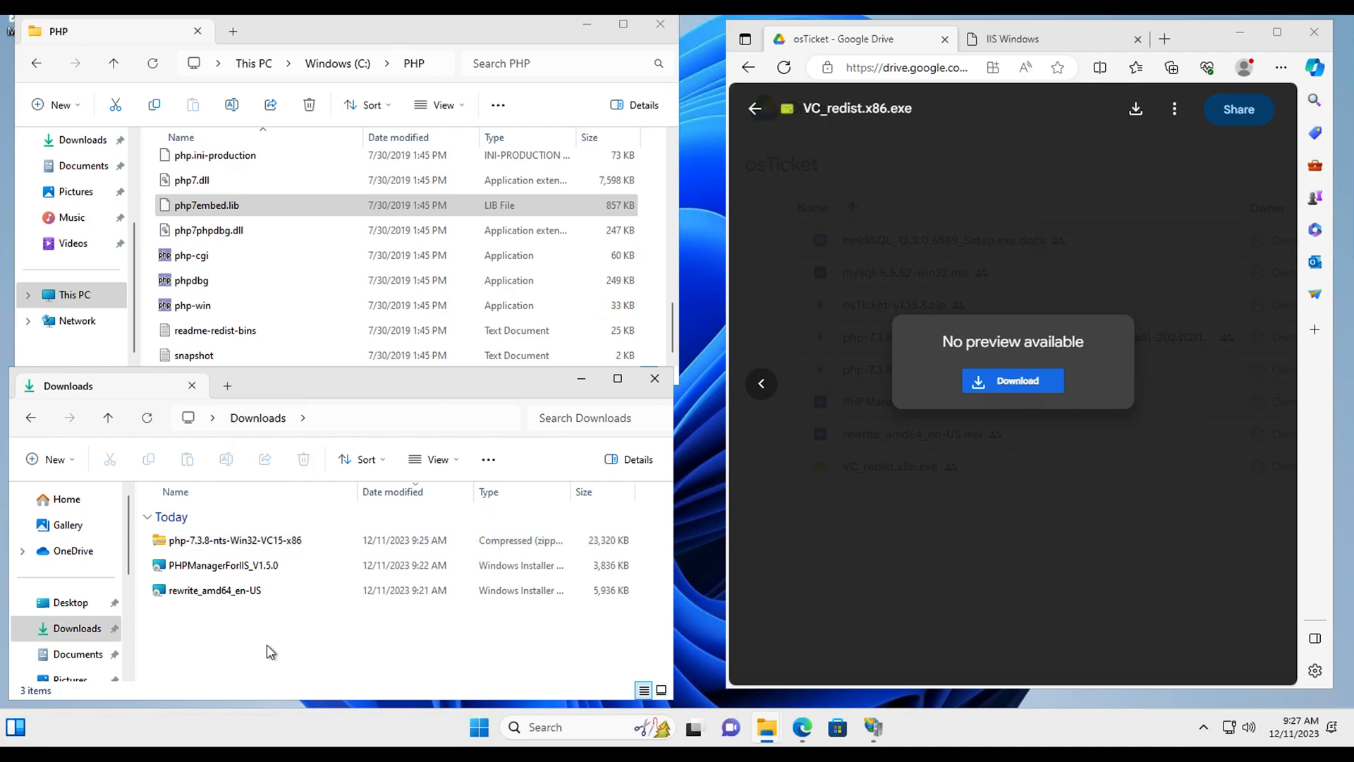
pyautogui.click(1022, 387)
pyautogui.click(1149, 433)
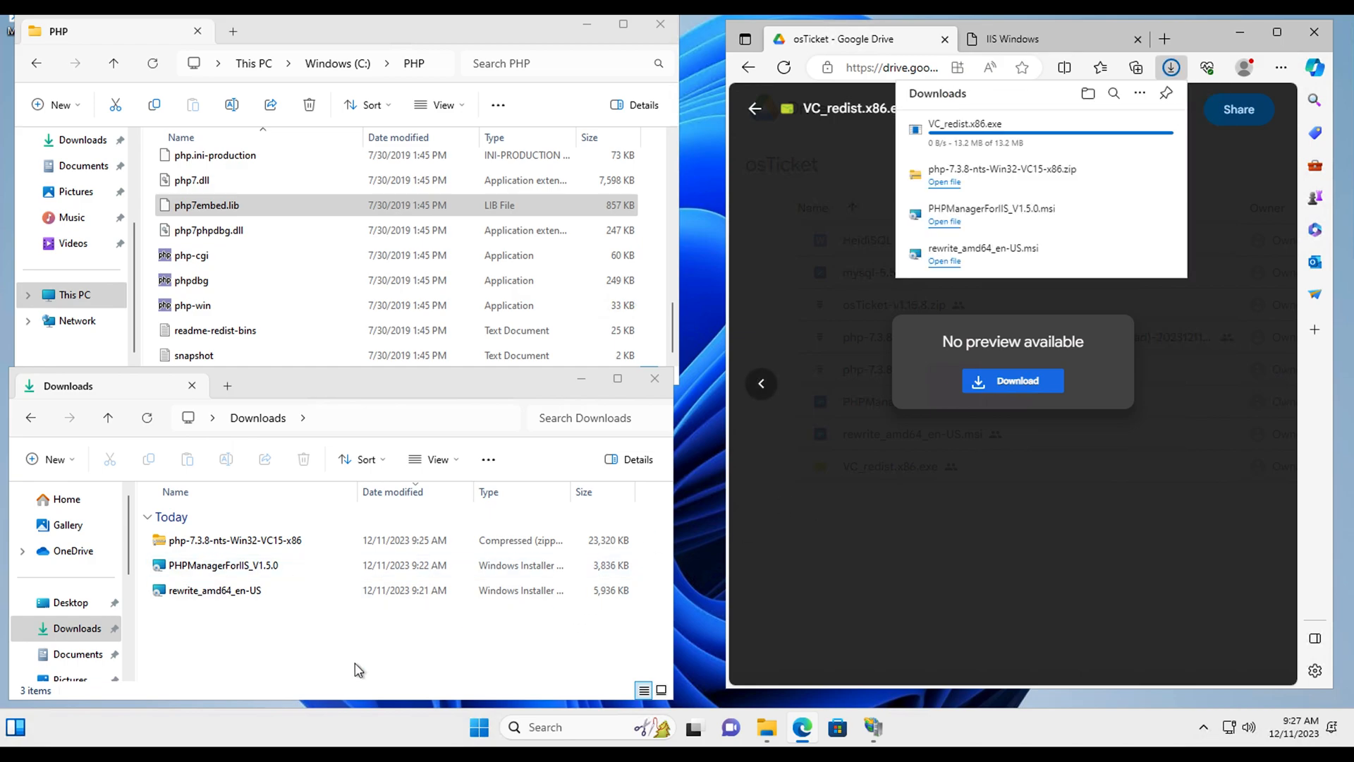
# Step: Install the Visual C++ 2015-2022 Redistributable (x86) from VC_redist.x86, accepting the license
pyautogui.click(209, 617)
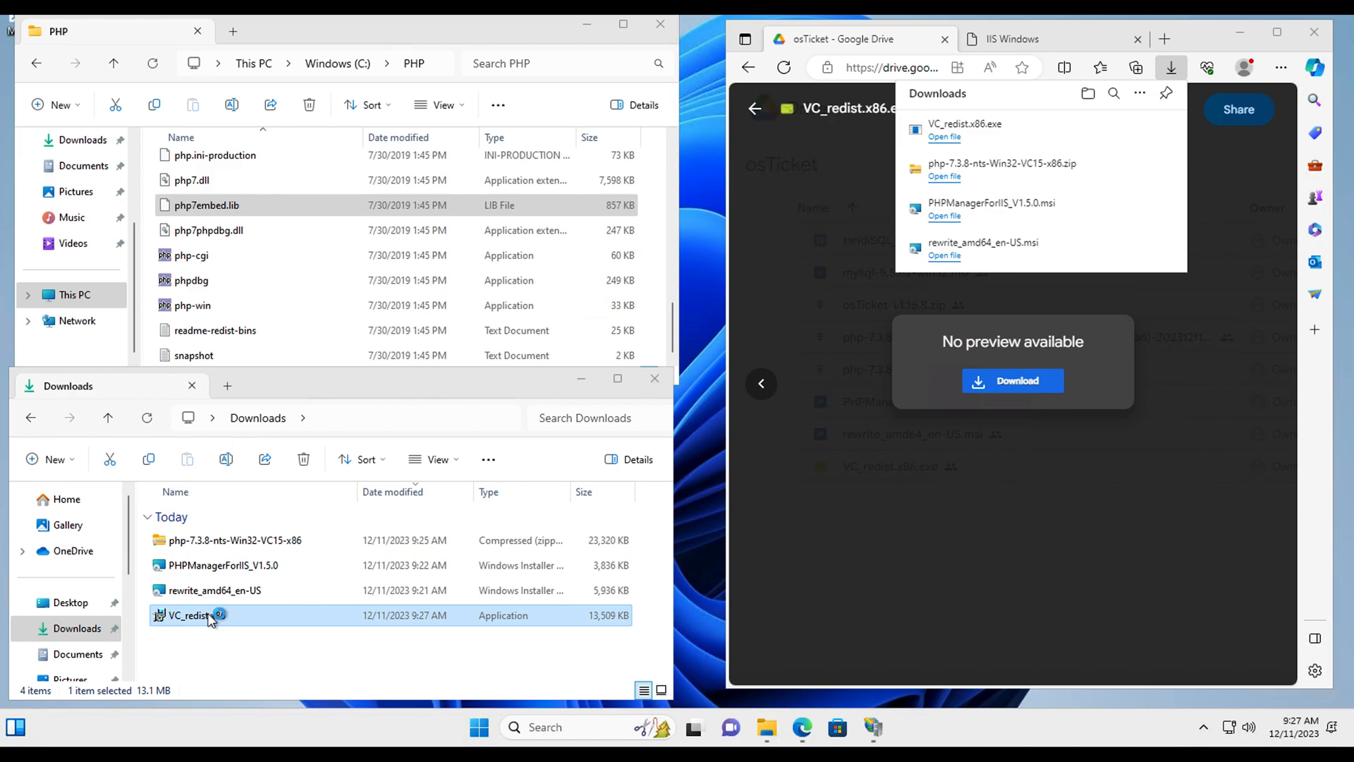
pyautogui.click(570, 378)
pyautogui.click(764, 403)
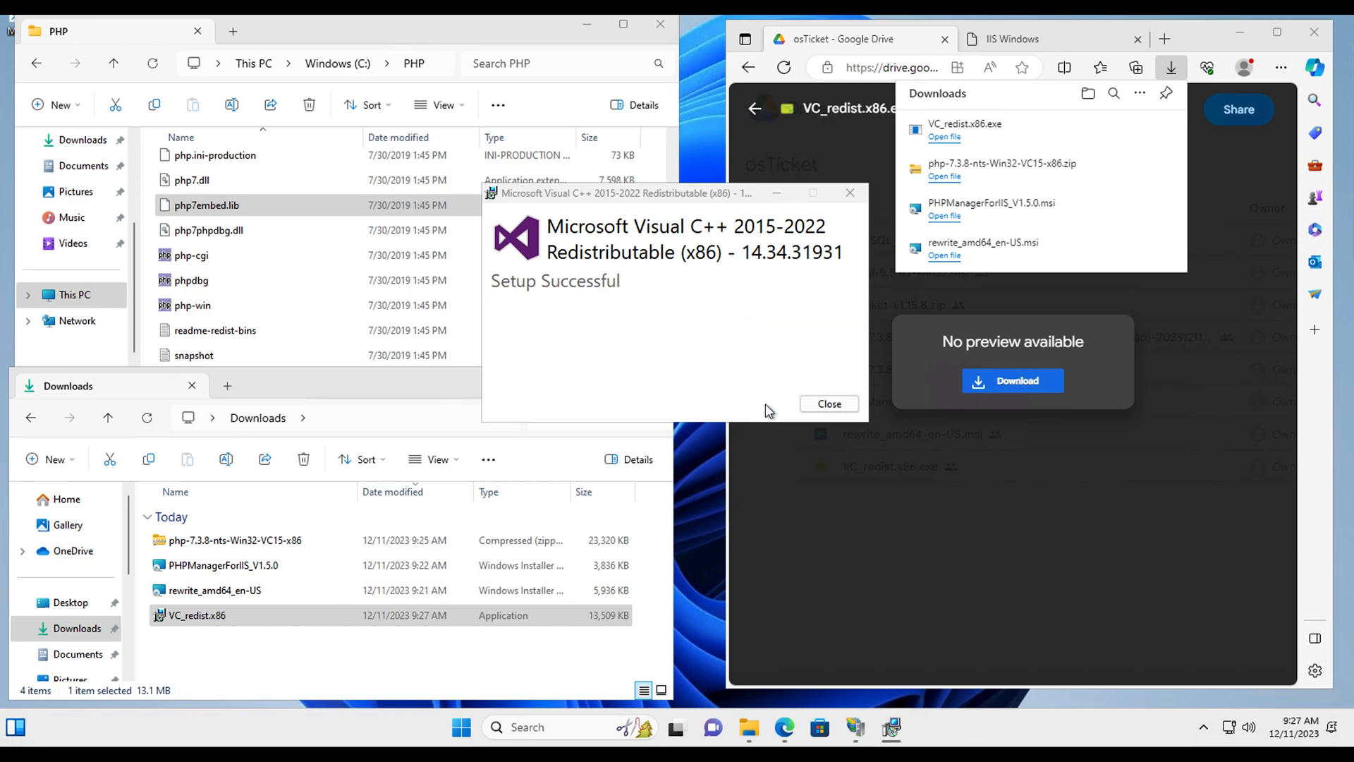
pyautogui.click(854, 728)
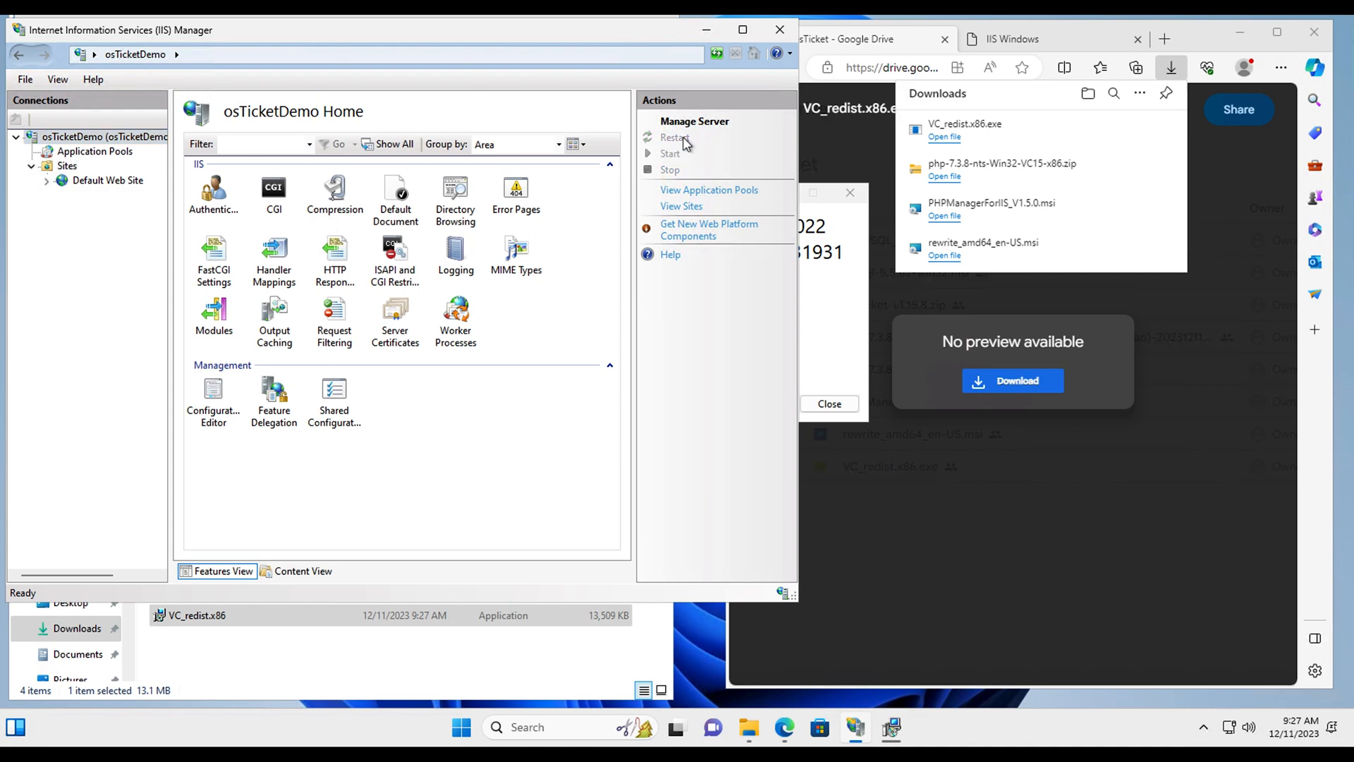
pyautogui.click(705, 29)
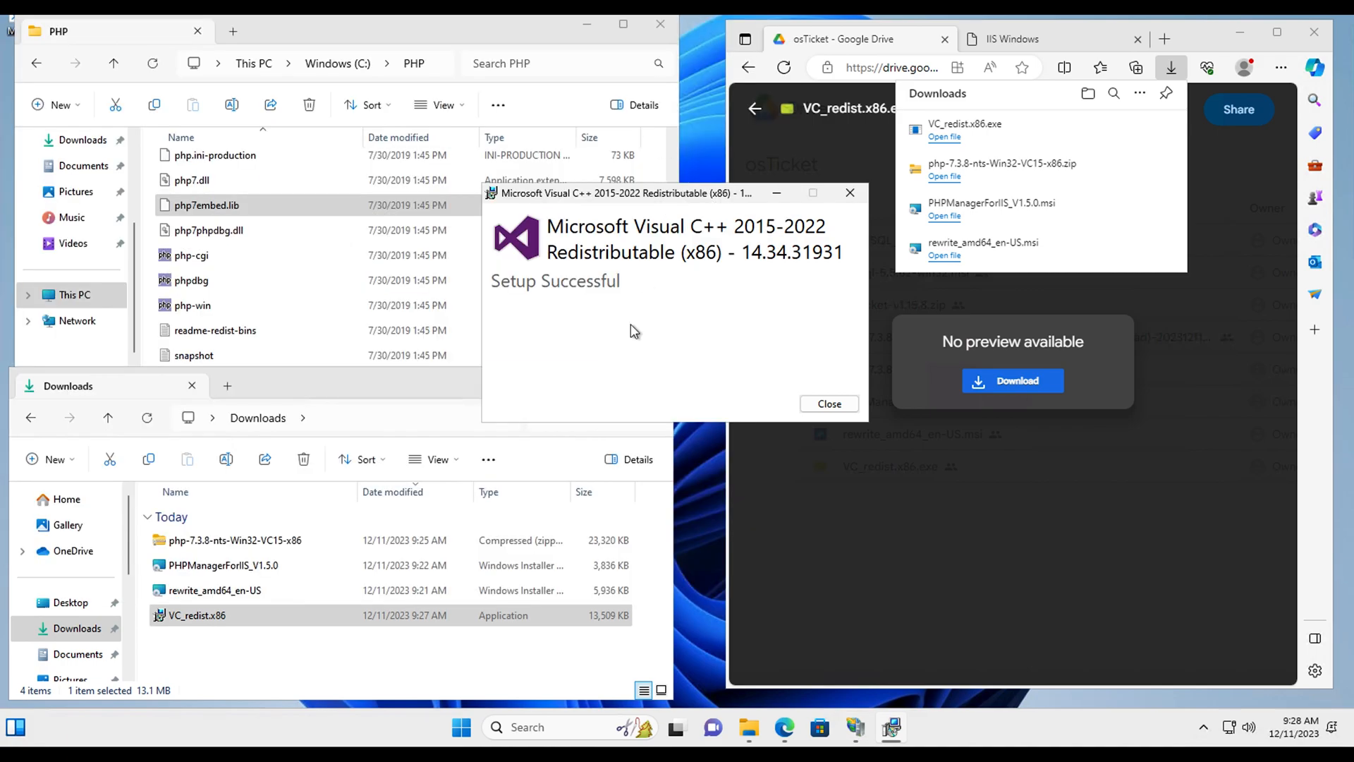
pyautogui.click(829, 403)
# Step: Close Edge's downloads list and the Drive preview, then activate the PHP folder window
pyautogui.click(842, 295)
pyautogui.click(842, 294)
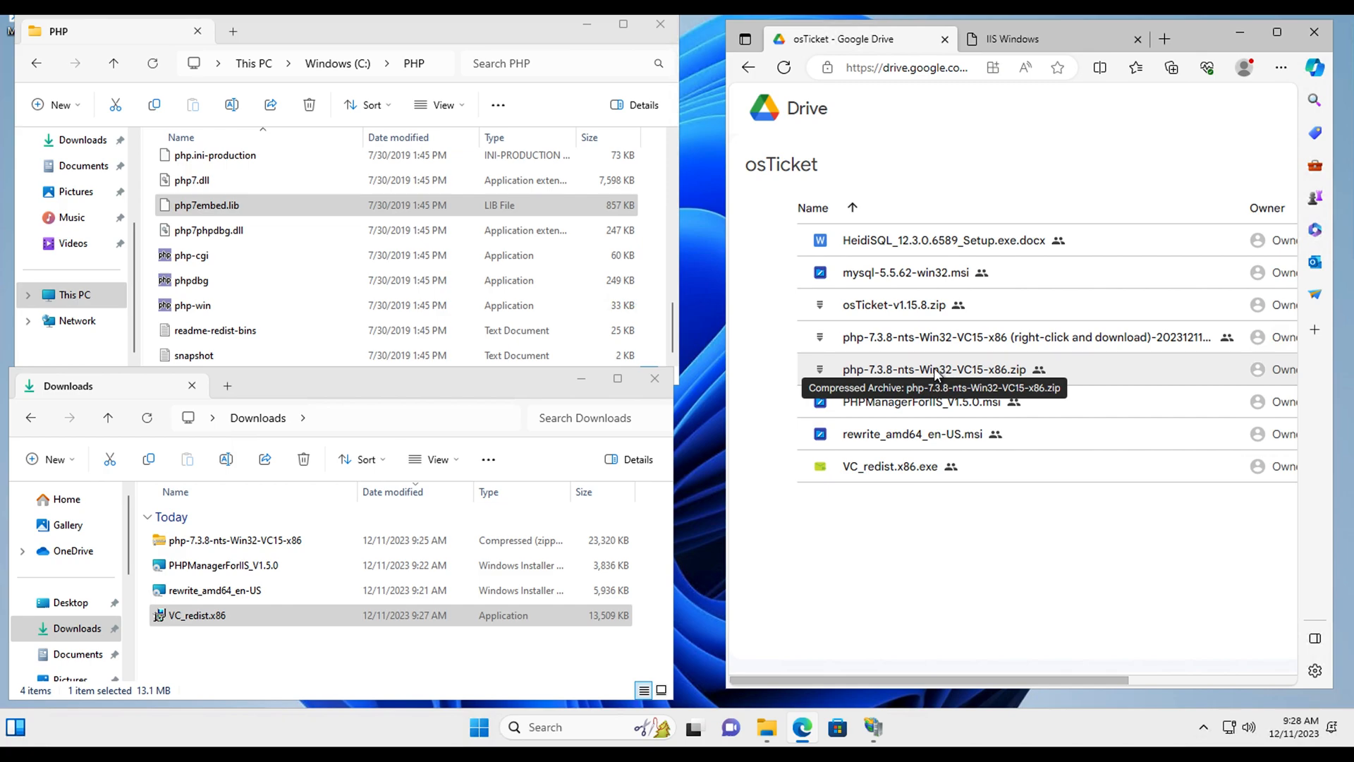
pyautogui.click(337, 49)
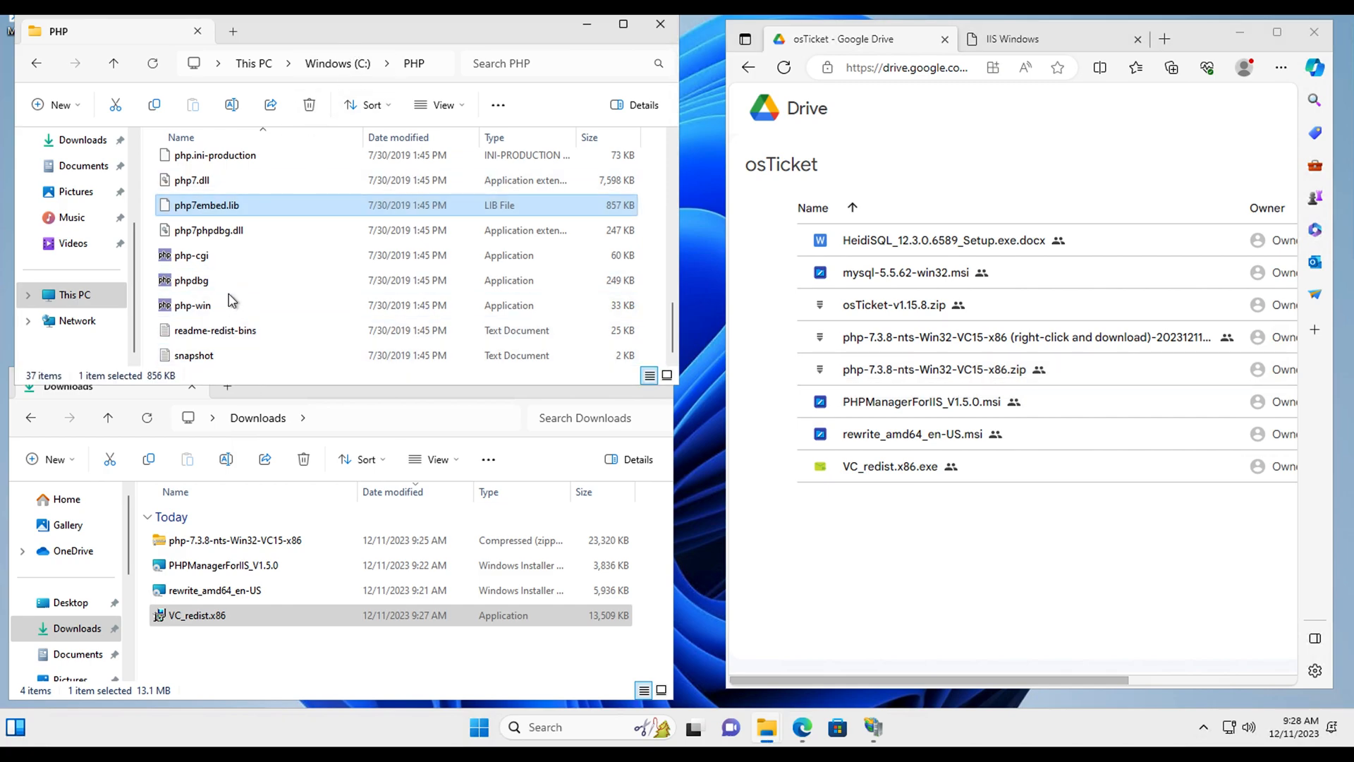
pyautogui.scroll(10, 233, 301)
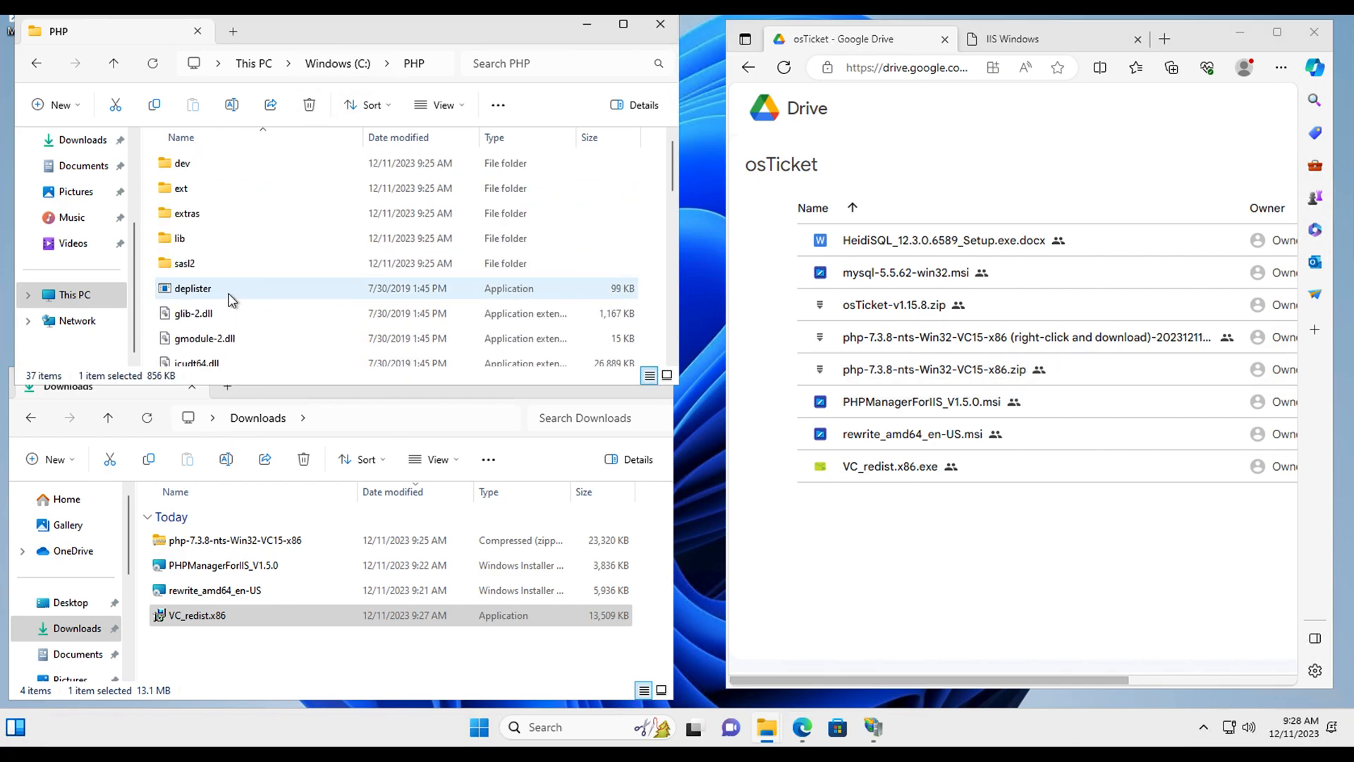
pyautogui.scroll(-10, 229, 300)
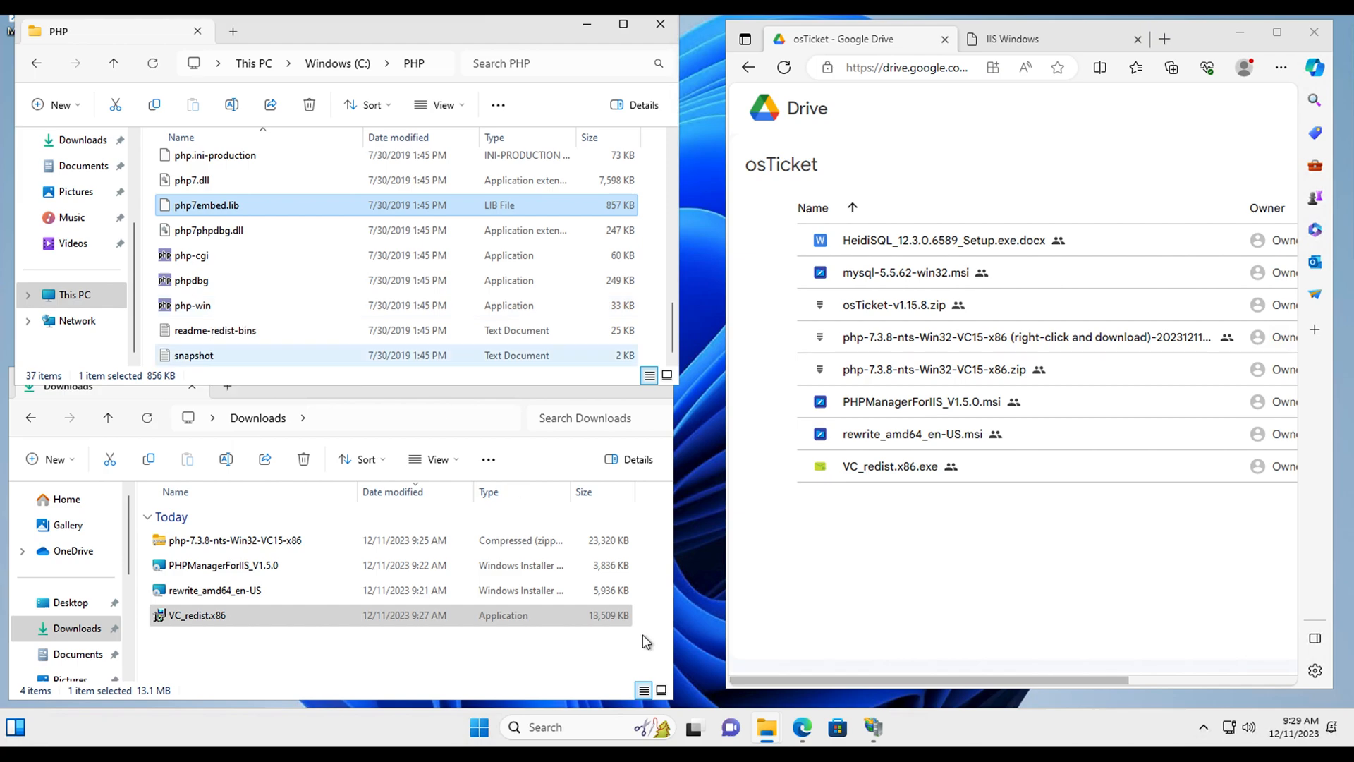
# Step: Close IIS Manager and relaunch it via an 'iis' search
pyautogui.rightClick(878, 732)
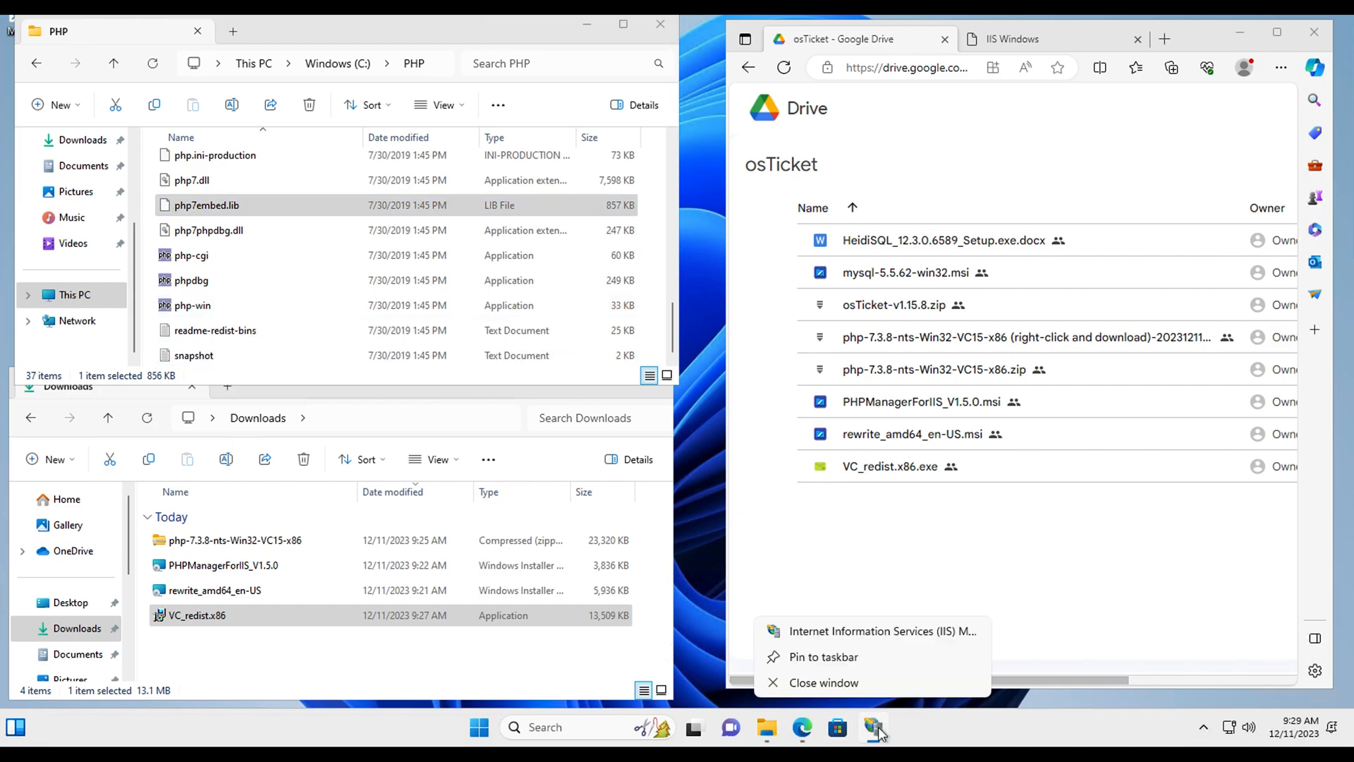
pyautogui.click(822, 683)
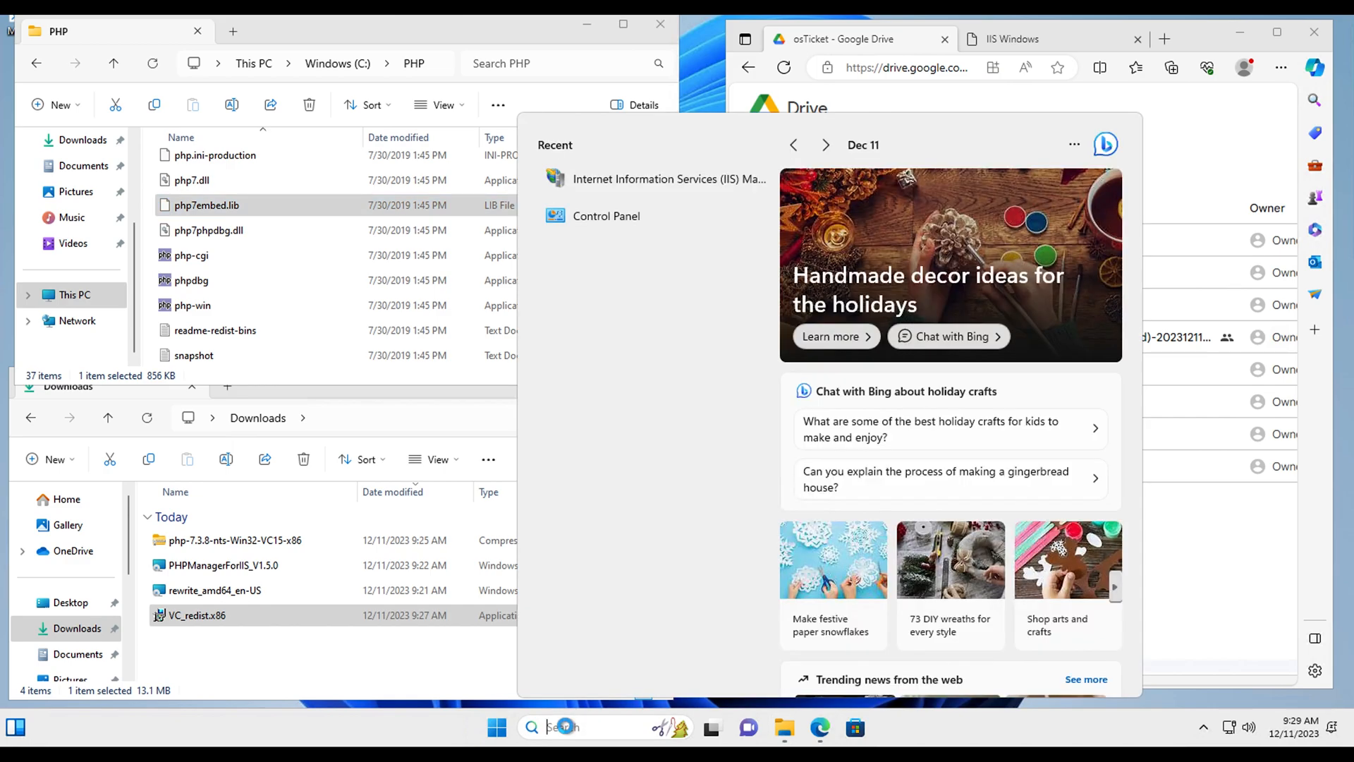
pyautogui.write('iis')
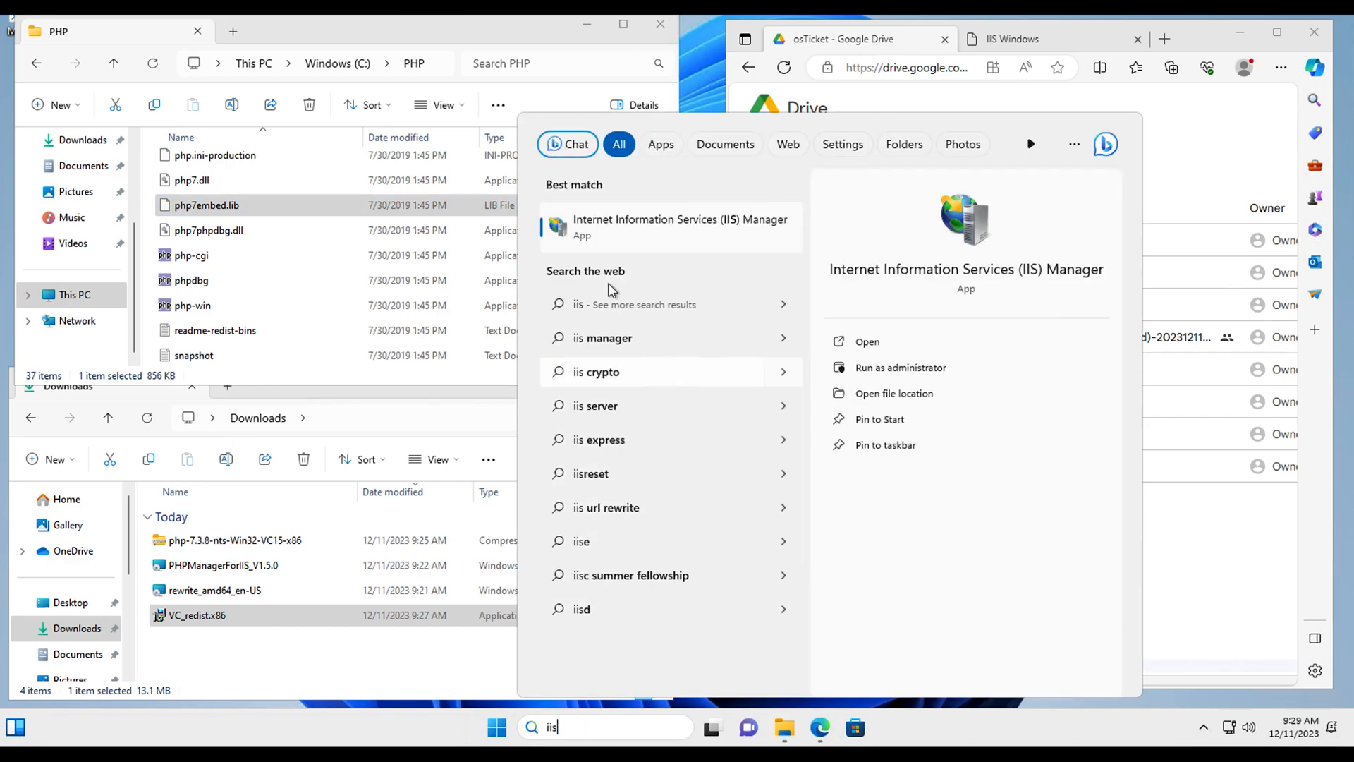
pyautogui.click(620, 226)
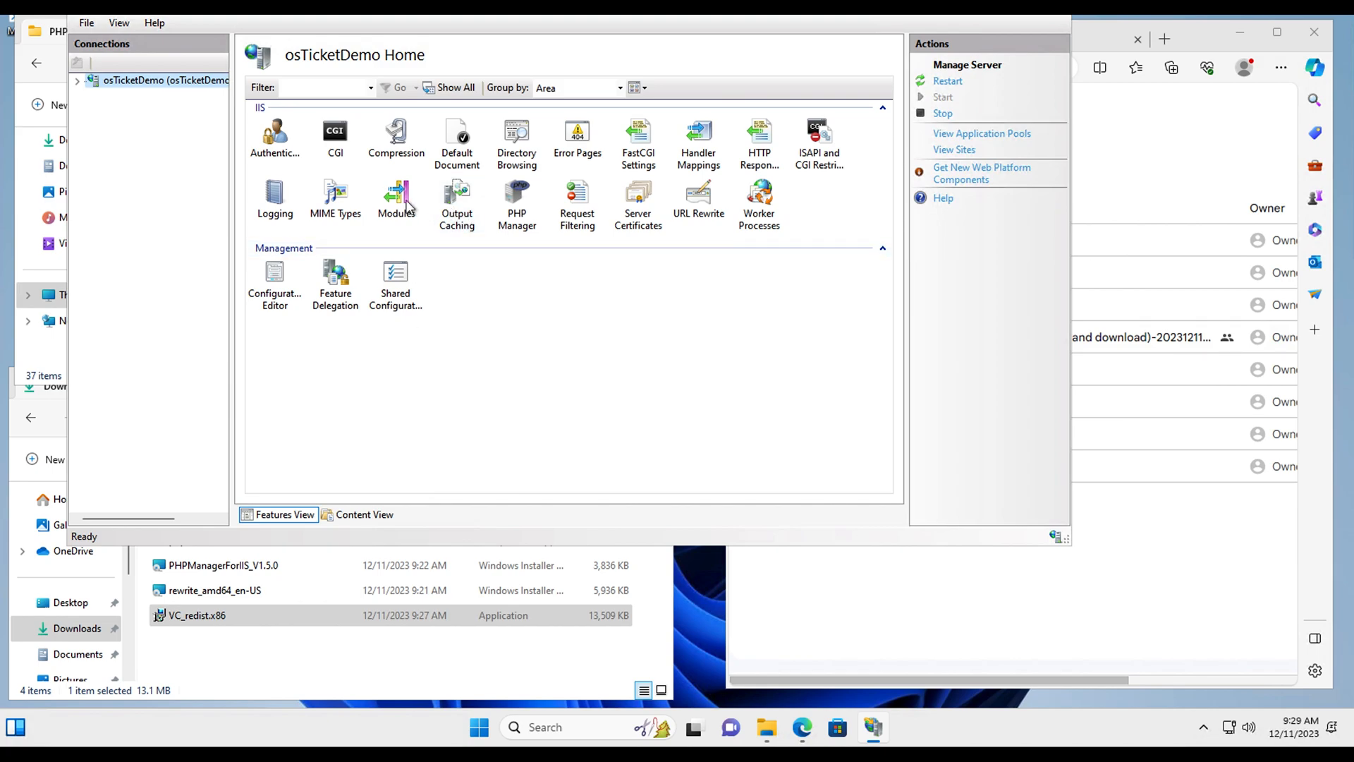
# Step: Open Configuration Editor and Application Pools, then expand Sites and select Default Web Site
pyautogui.rightClick(277, 284)
pyautogui.click(332, 300)
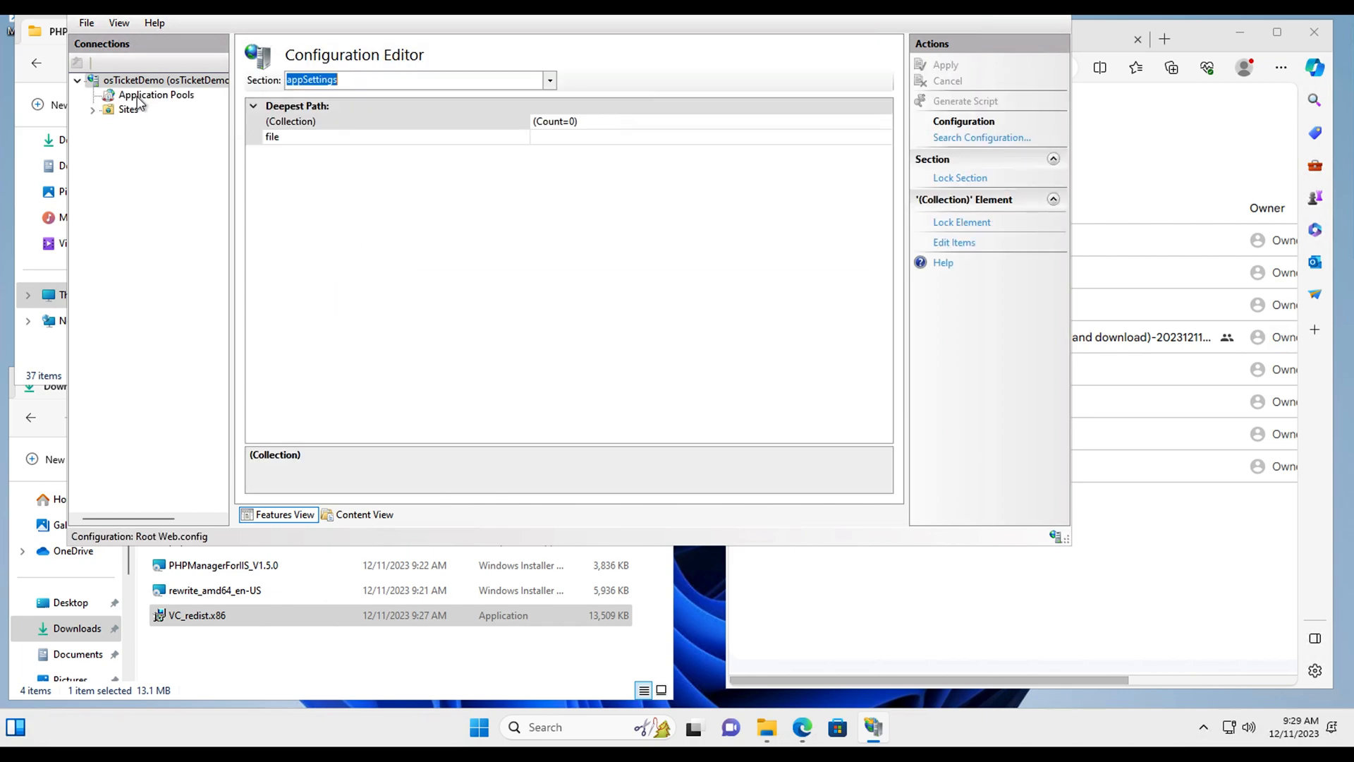
pyautogui.click(144, 96)
pyautogui.rightClick(140, 98)
pyautogui.rightClick(125, 110)
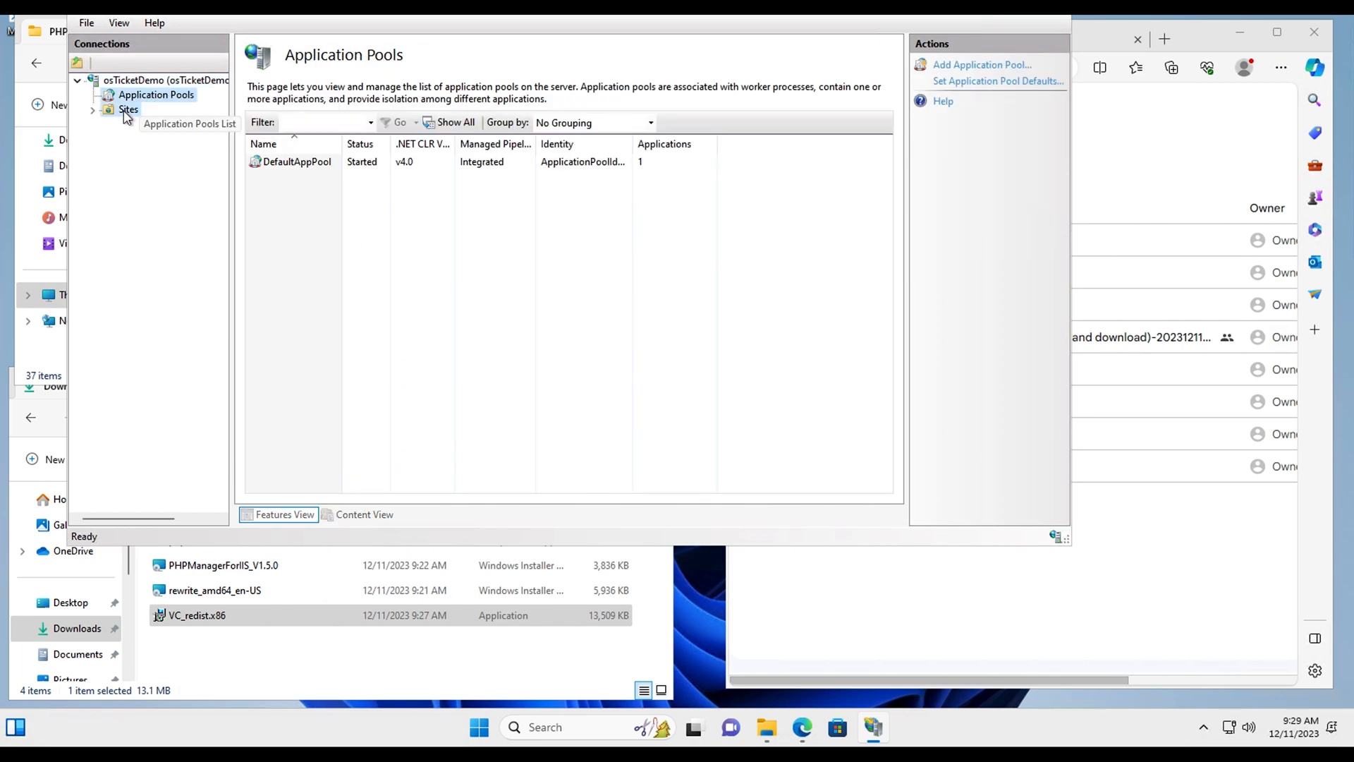
pyautogui.click(92, 110)
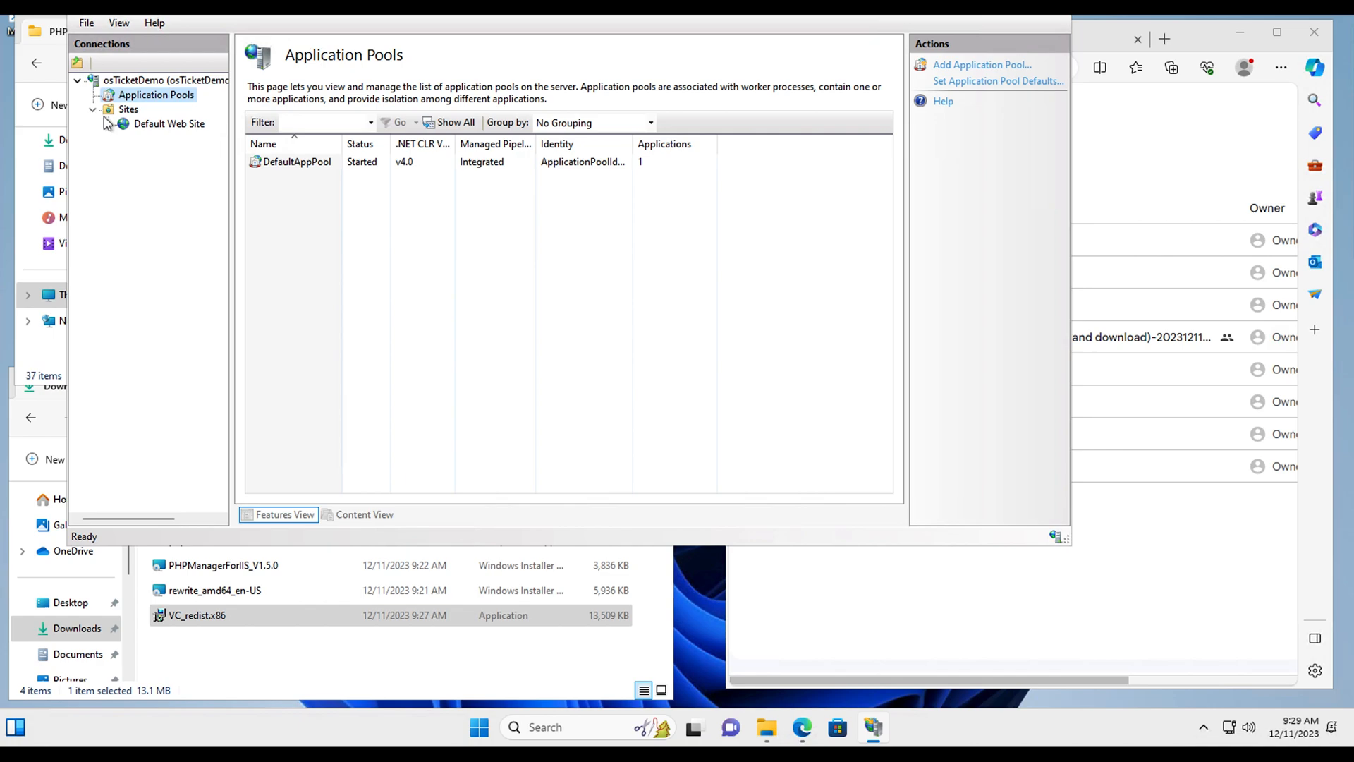
pyautogui.click(142, 126)
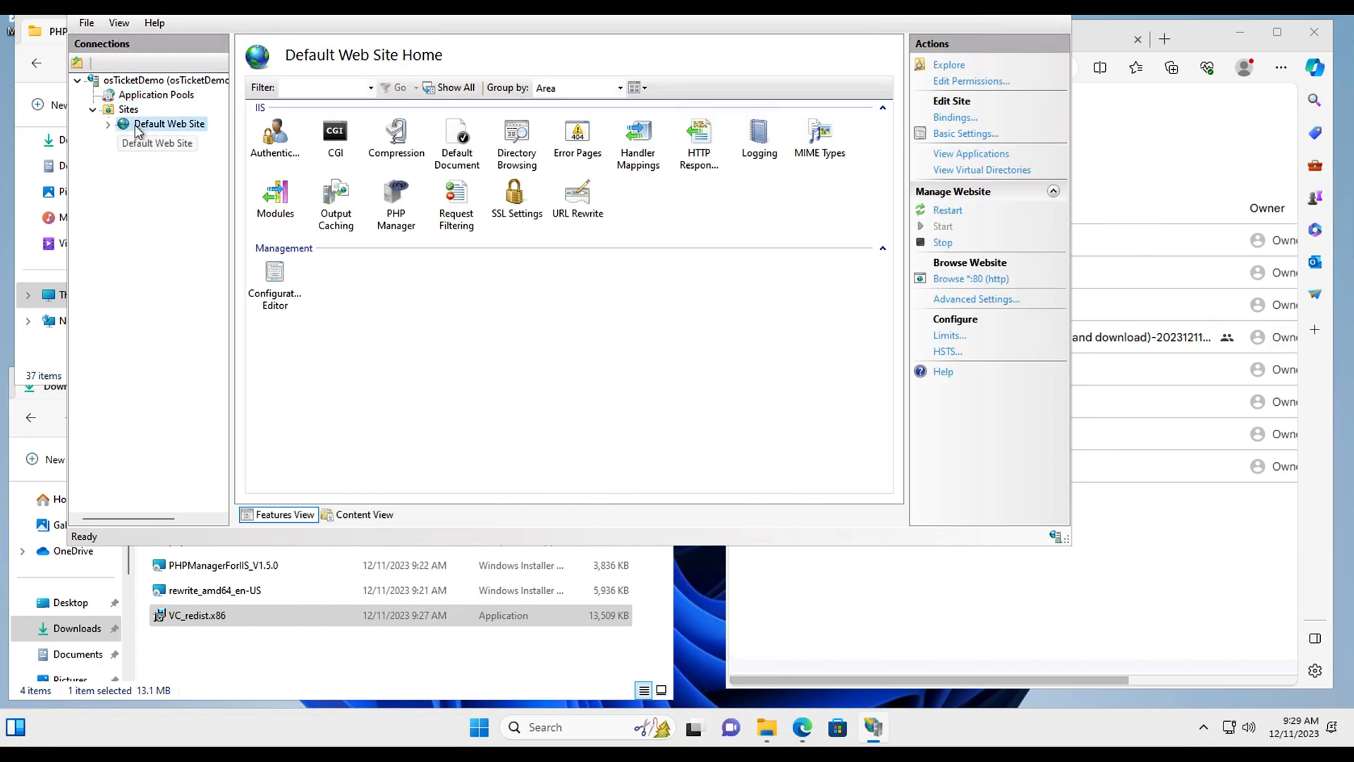
pyautogui.click(108, 126)
pyautogui.rightClick(397, 198)
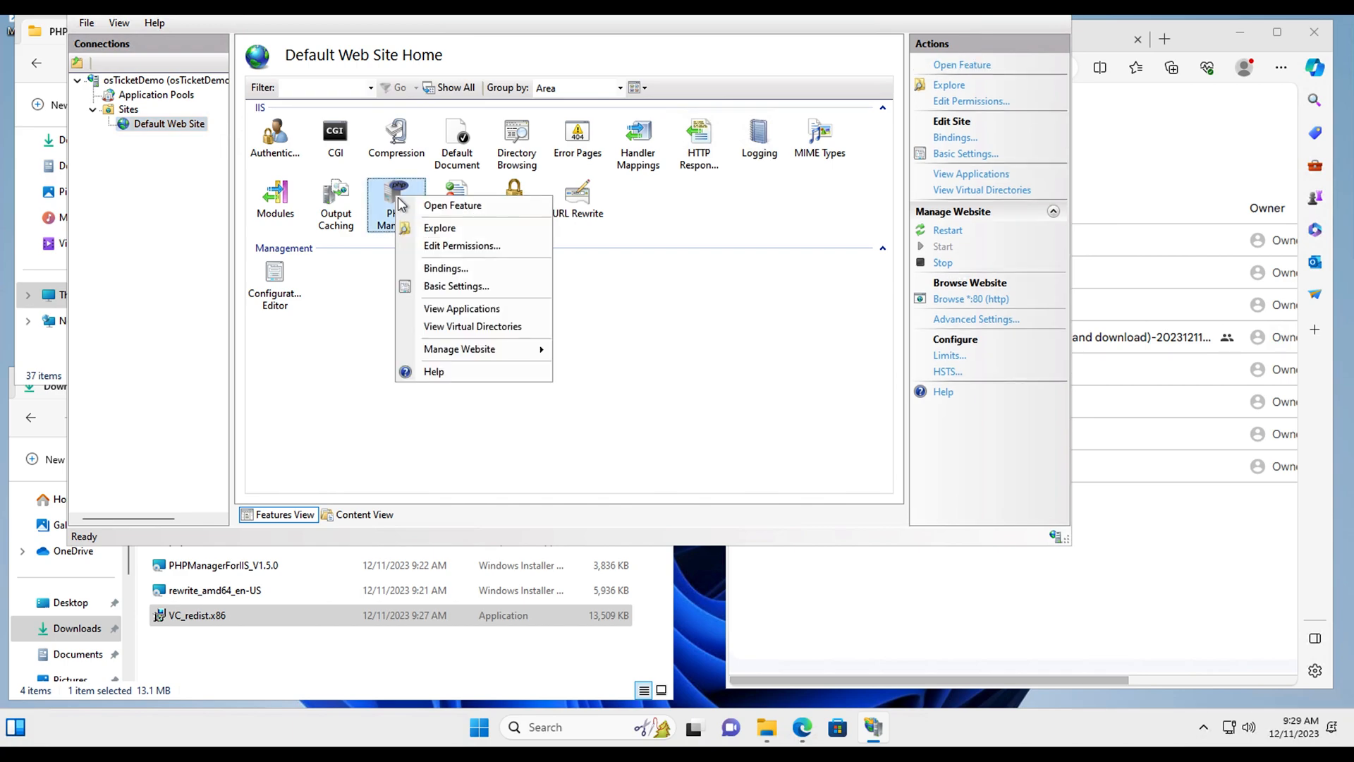
# Step: In PHP Manager, register PHP 7.3.8 using C:\PHP\php-cgi.exe as the executable
pyautogui.click(443, 206)
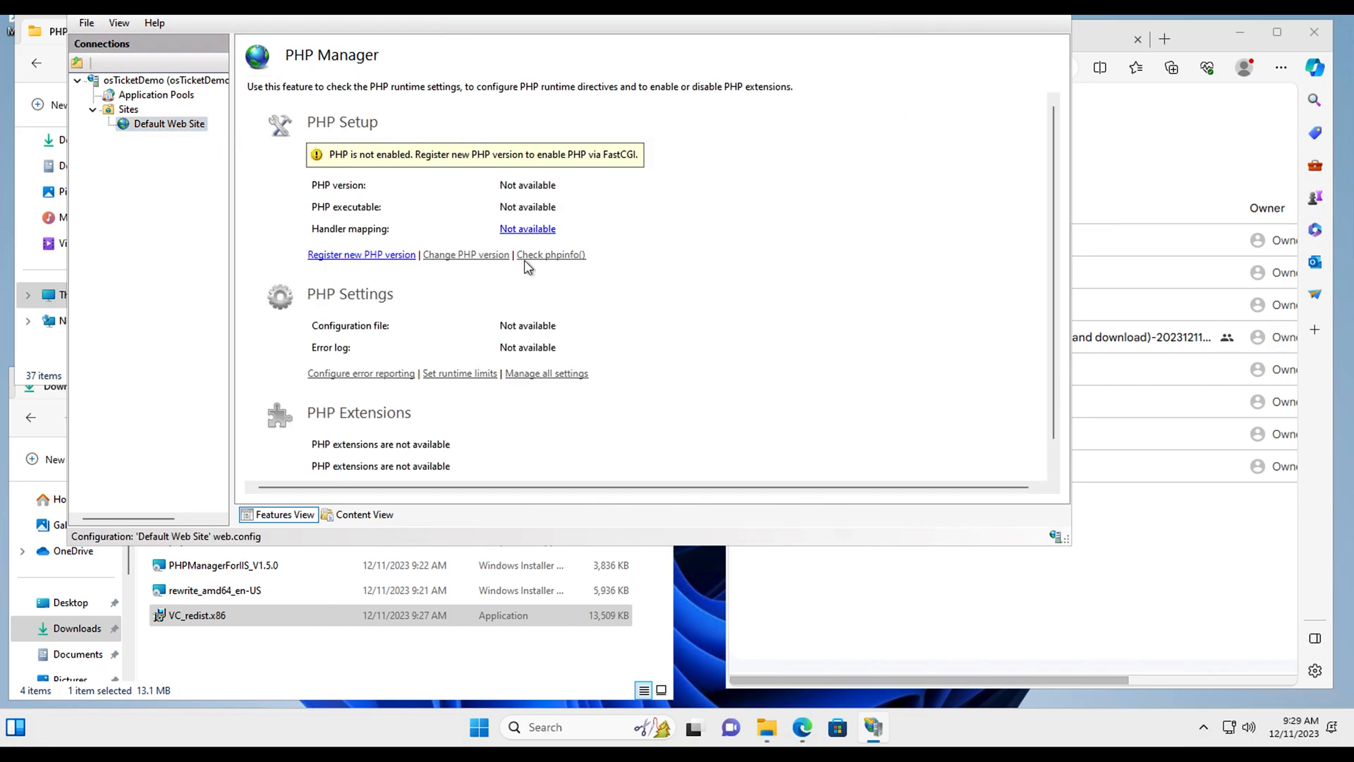
pyautogui.scroll(-1, 527, 266)
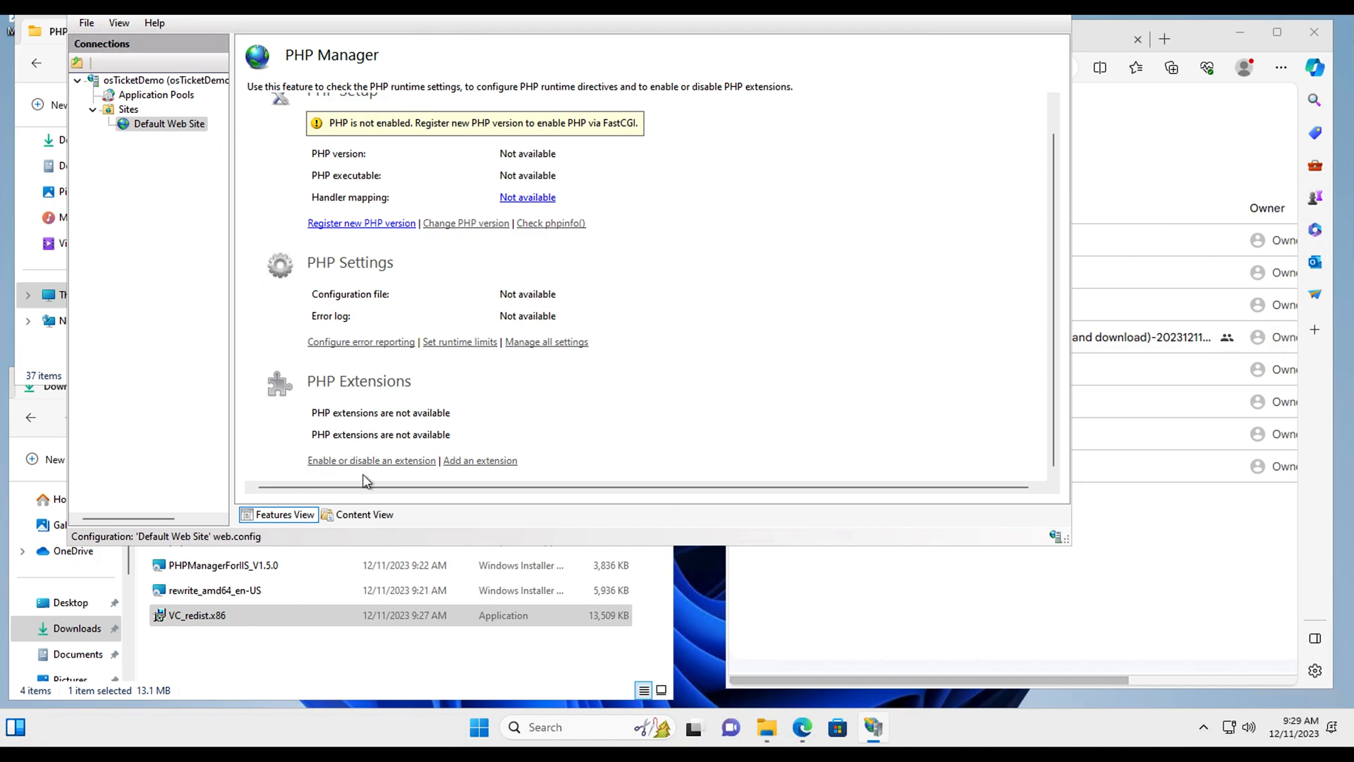
pyautogui.click(390, 224)
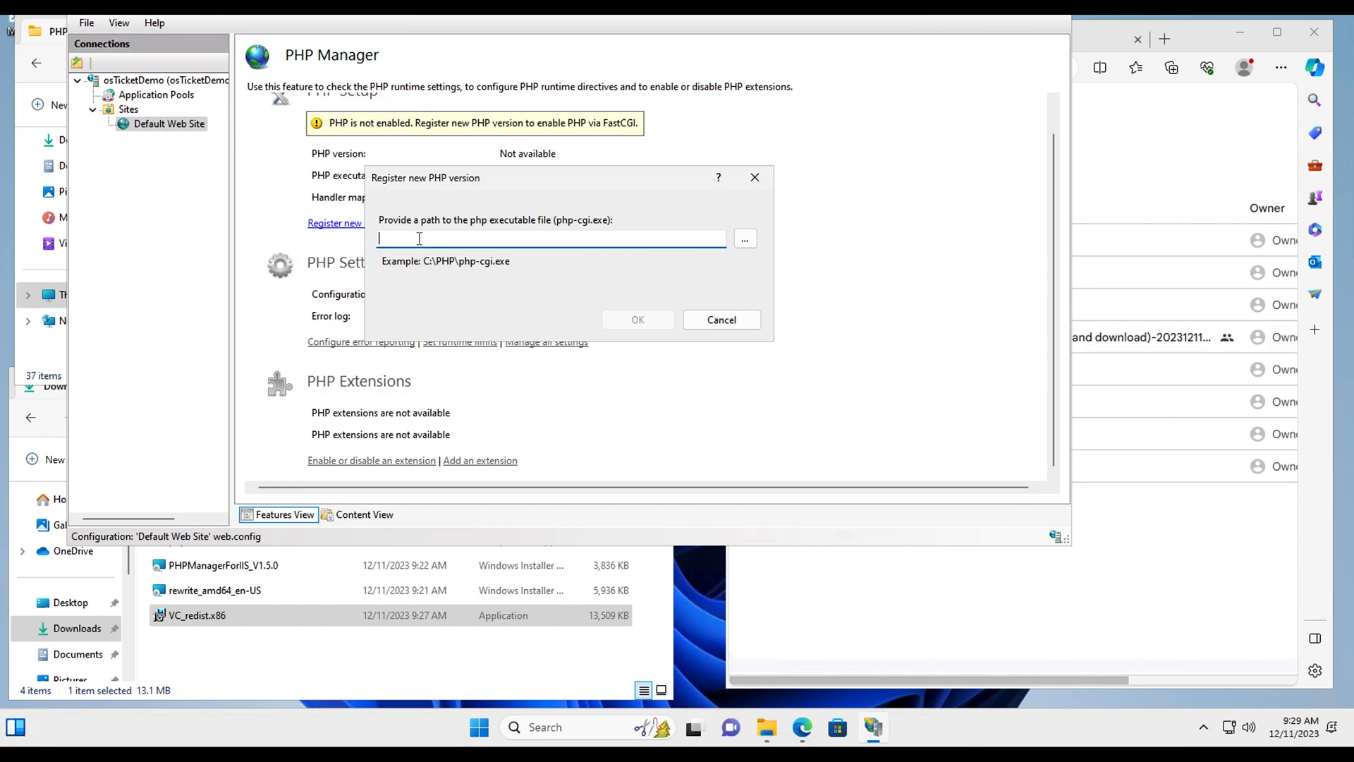
pyautogui.click(744, 238)
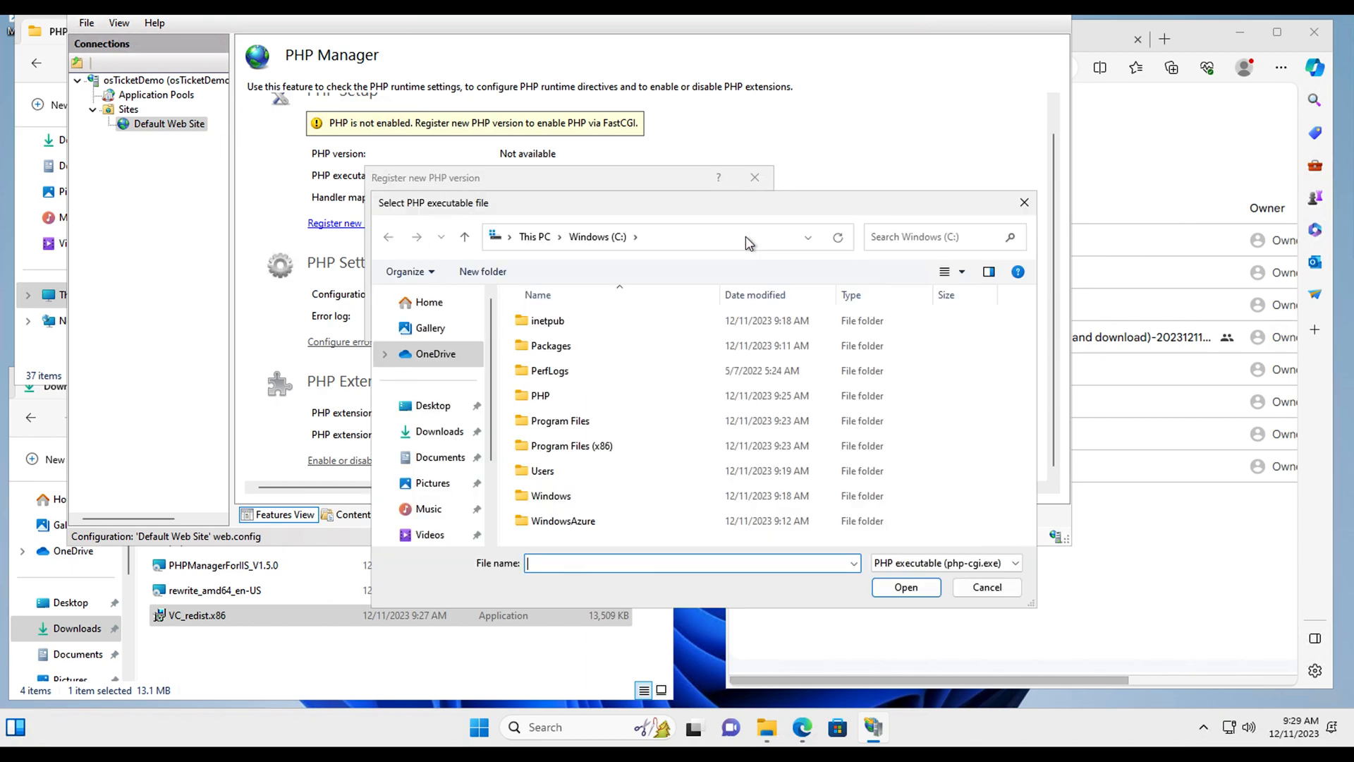
pyautogui.click(540, 400)
pyautogui.doubleClick(540, 401)
pyautogui.click(600, 450)
pyautogui.click(906, 586)
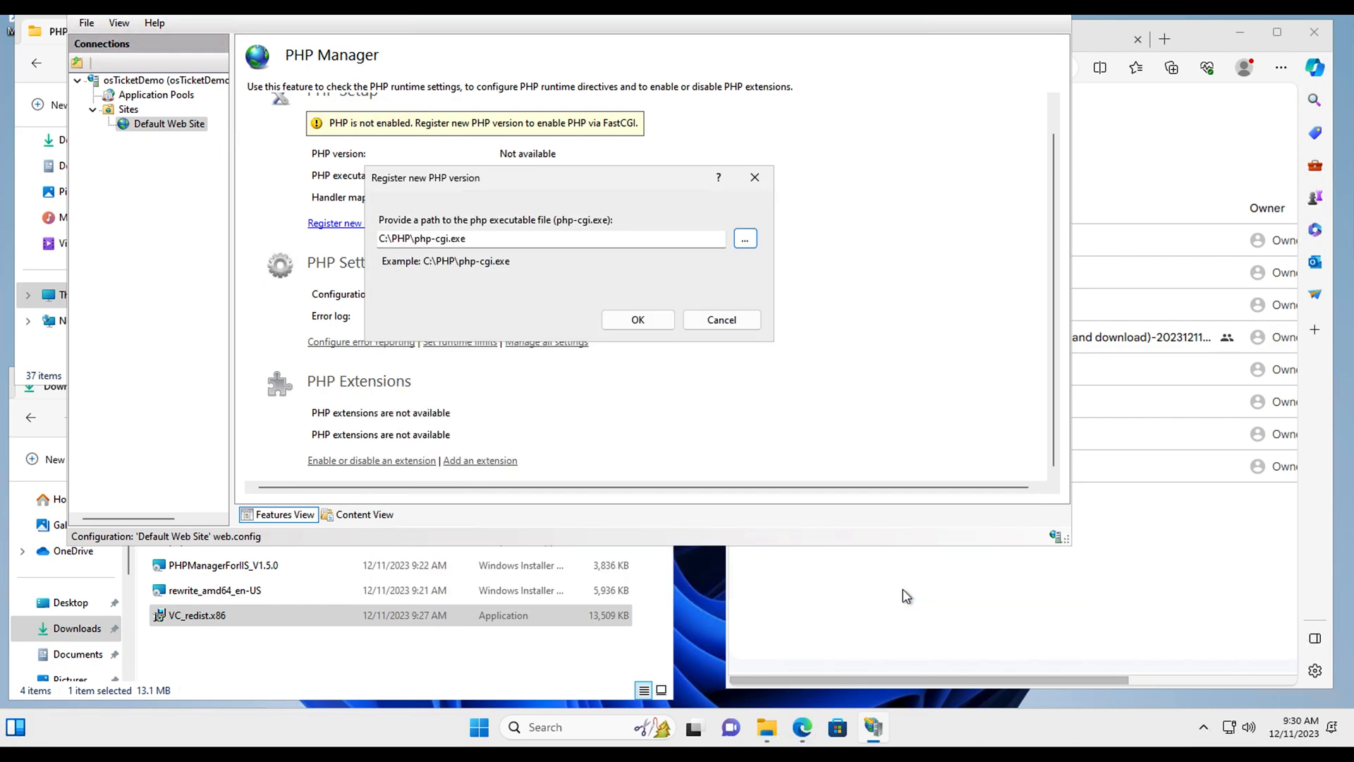
pyautogui.click(635, 326)
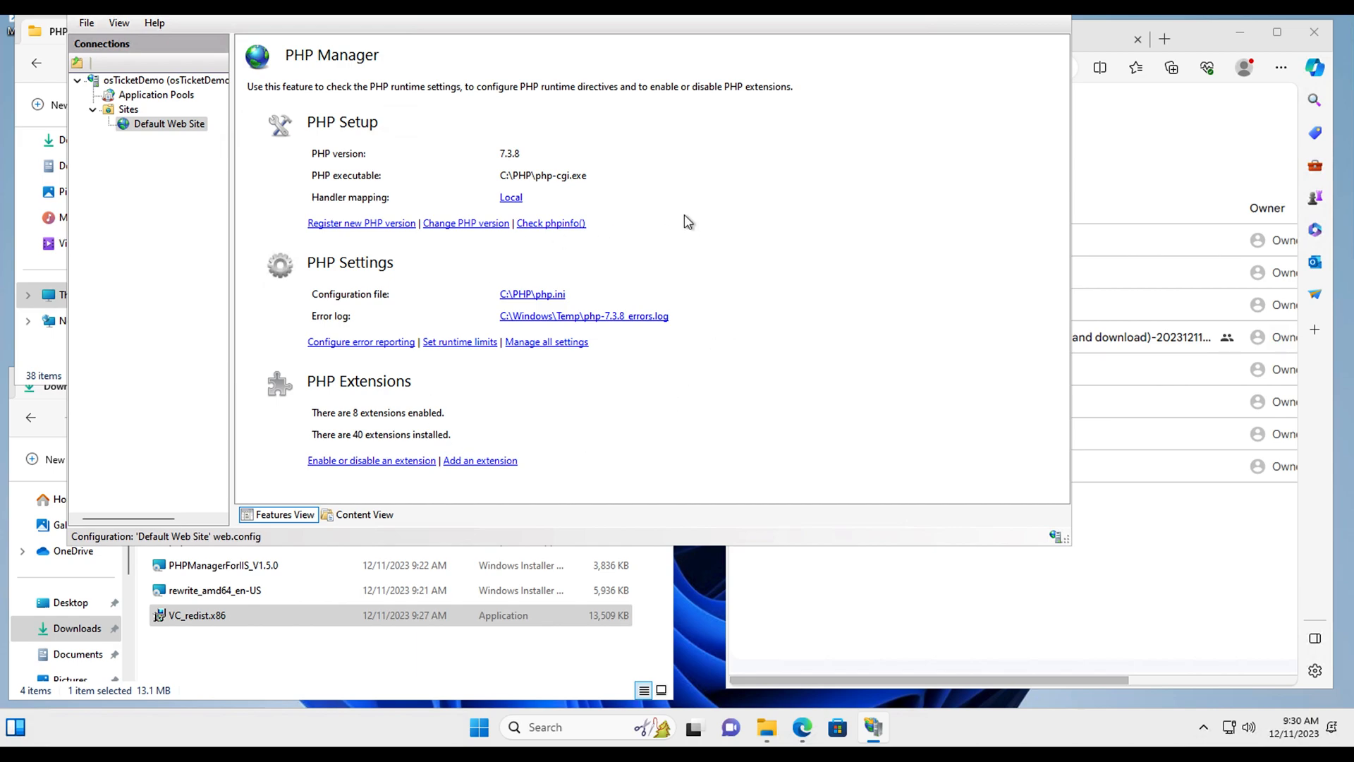
# Step: Restart the osTicketDemo server from its home page, then minimize IIS Manager
pyautogui.moveTo(903, 0); pyautogui.dragTo(855, 67)
pyautogui.click(1005, 67)
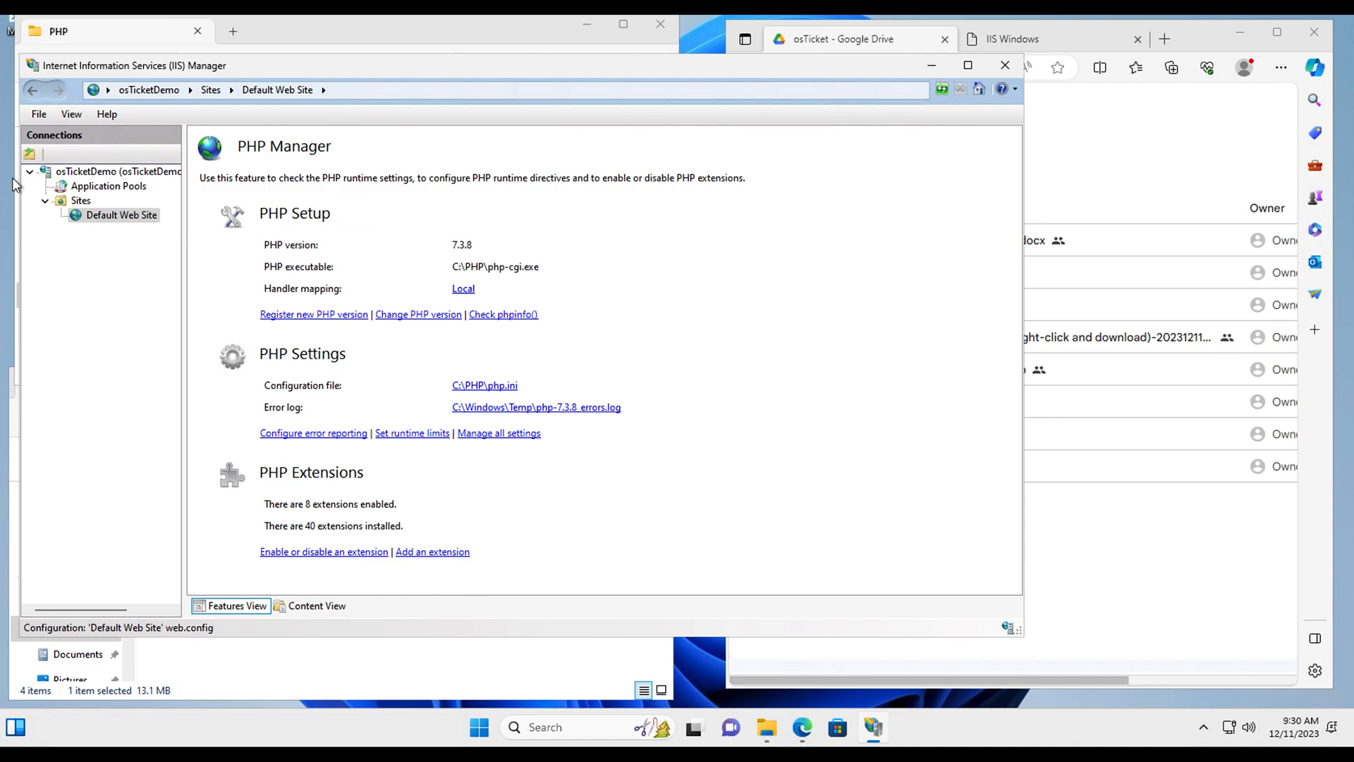
pyautogui.click(149, 90)
pyautogui.click(900, 175)
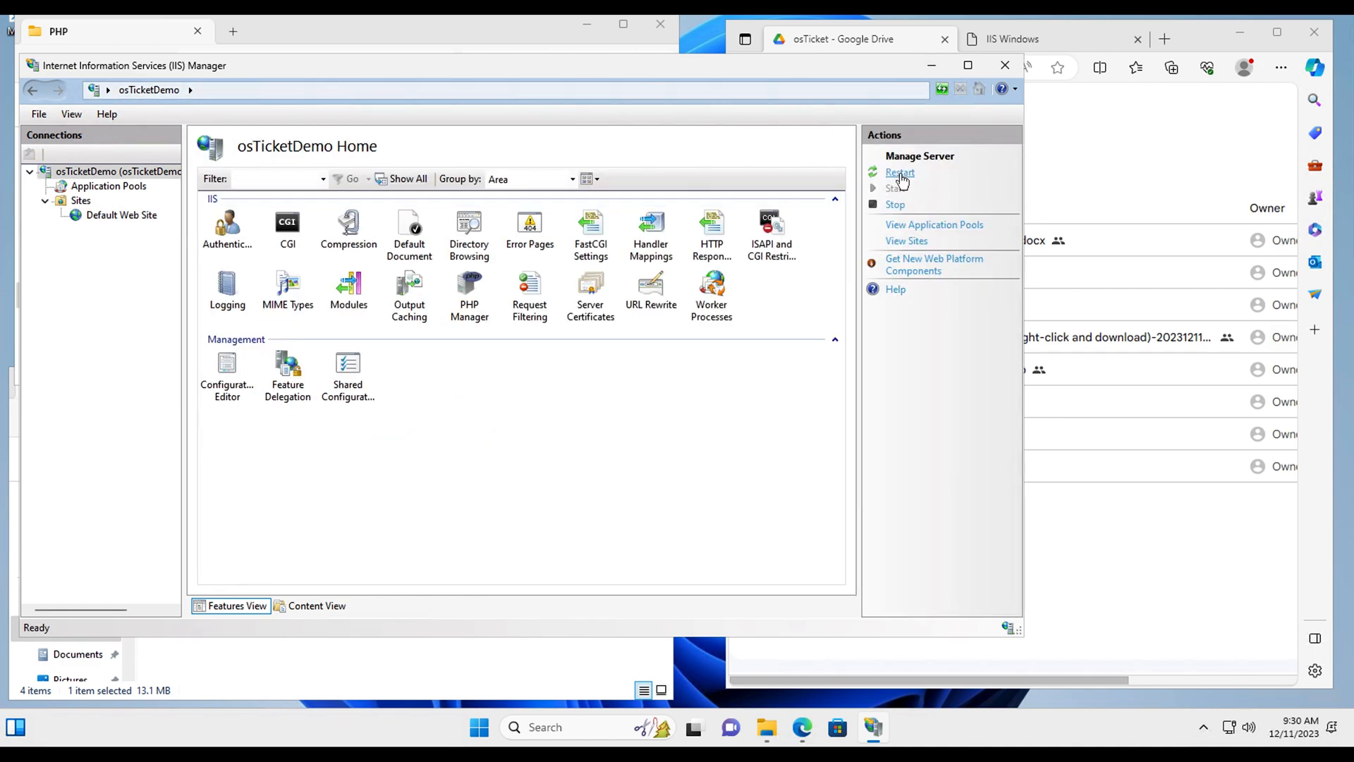
pyautogui.click(932, 65)
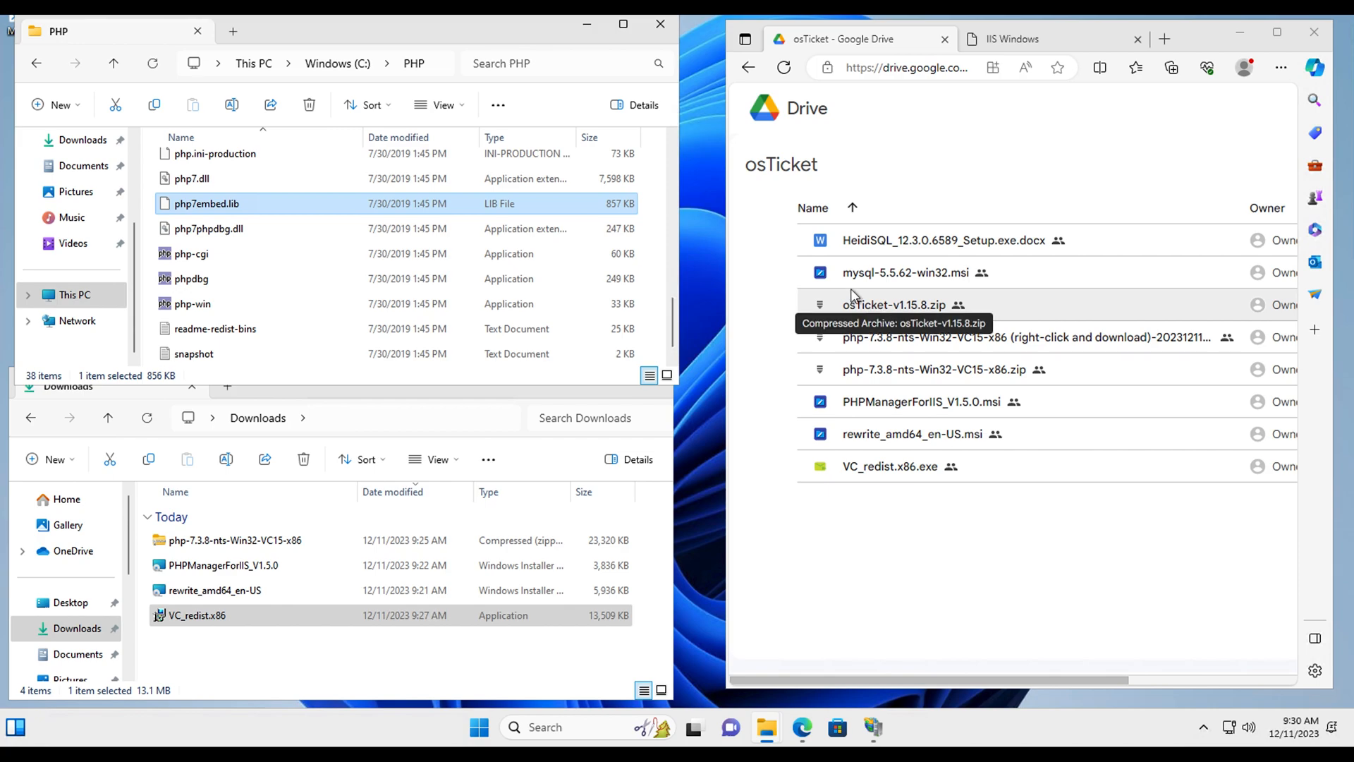
# Step: Download mysql-5.5.62-win32.msi from Google Drive past the Download Anyway warning, then return to Downloads
pyautogui.doubleClick(884, 275)
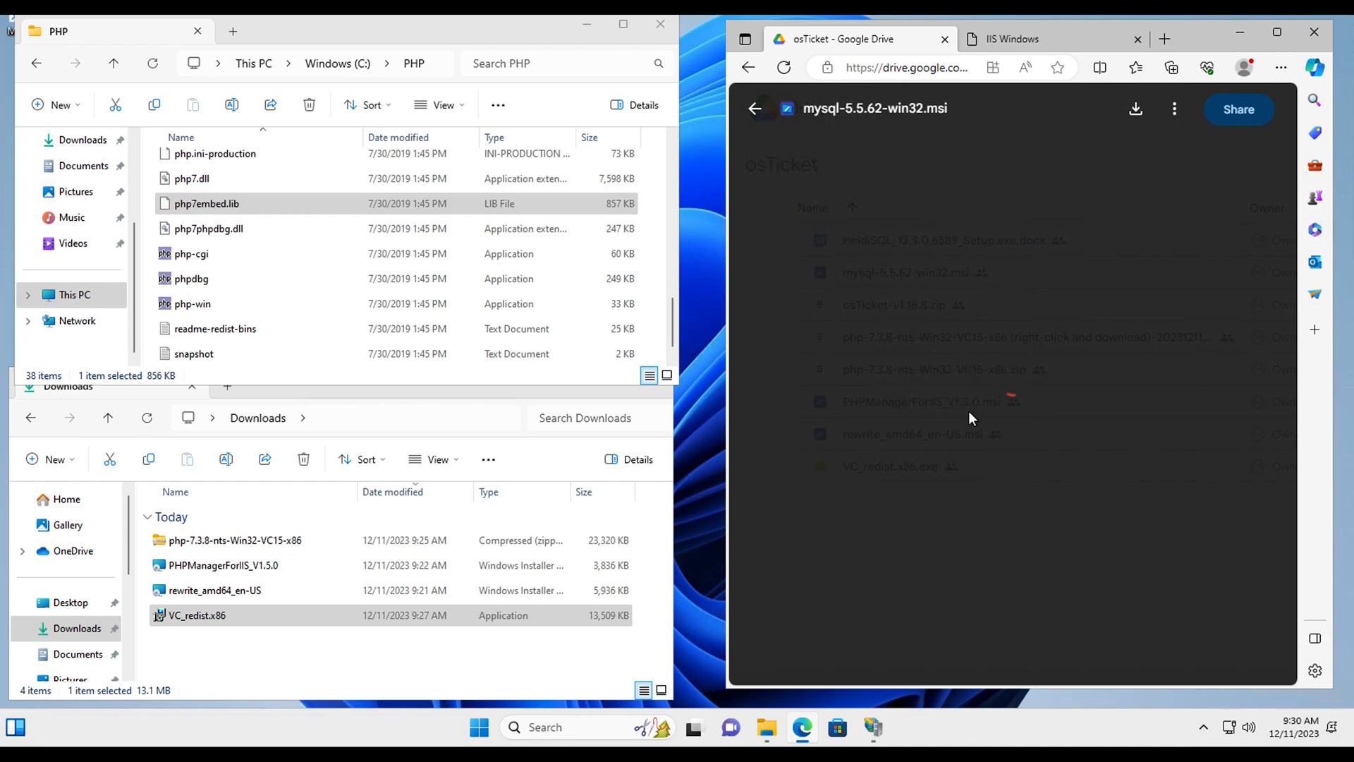
pyautogui.click(995, 393)
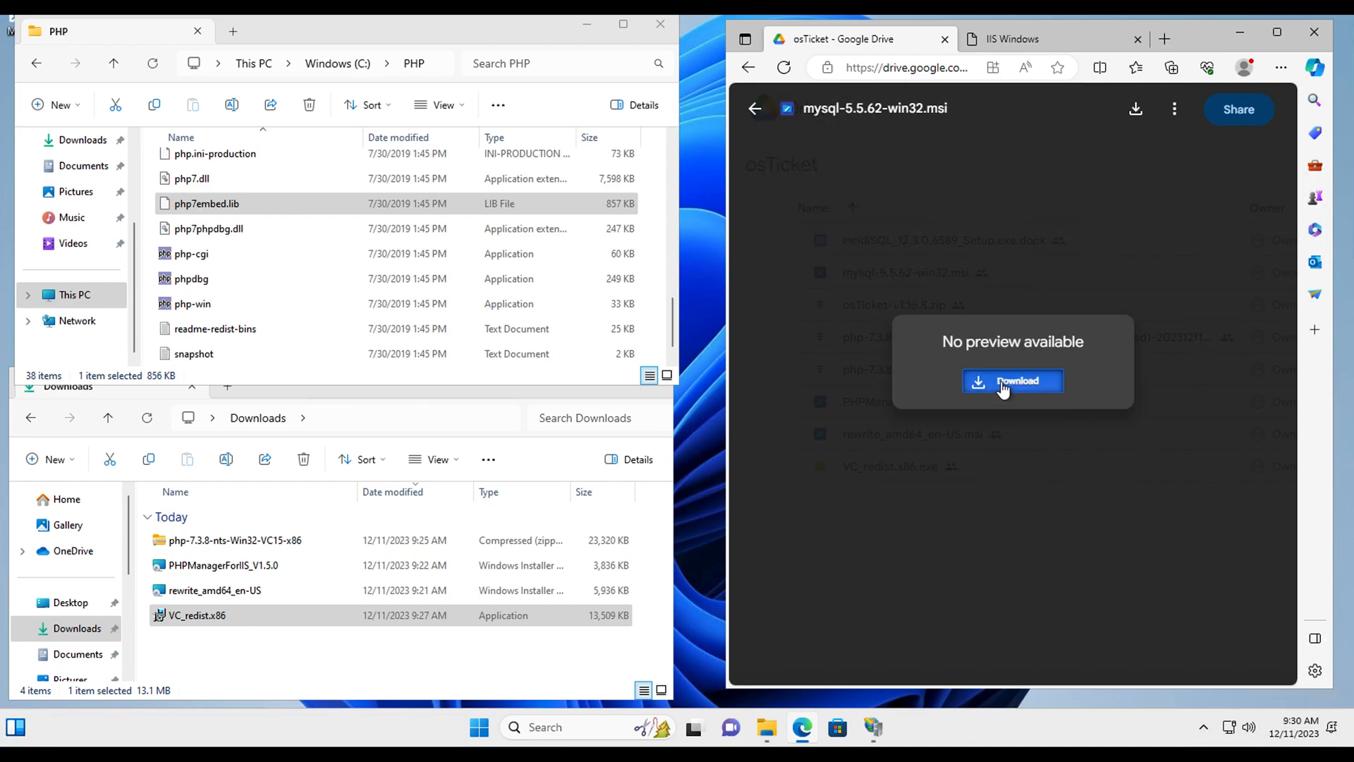
pyautogui.click(942, 476)
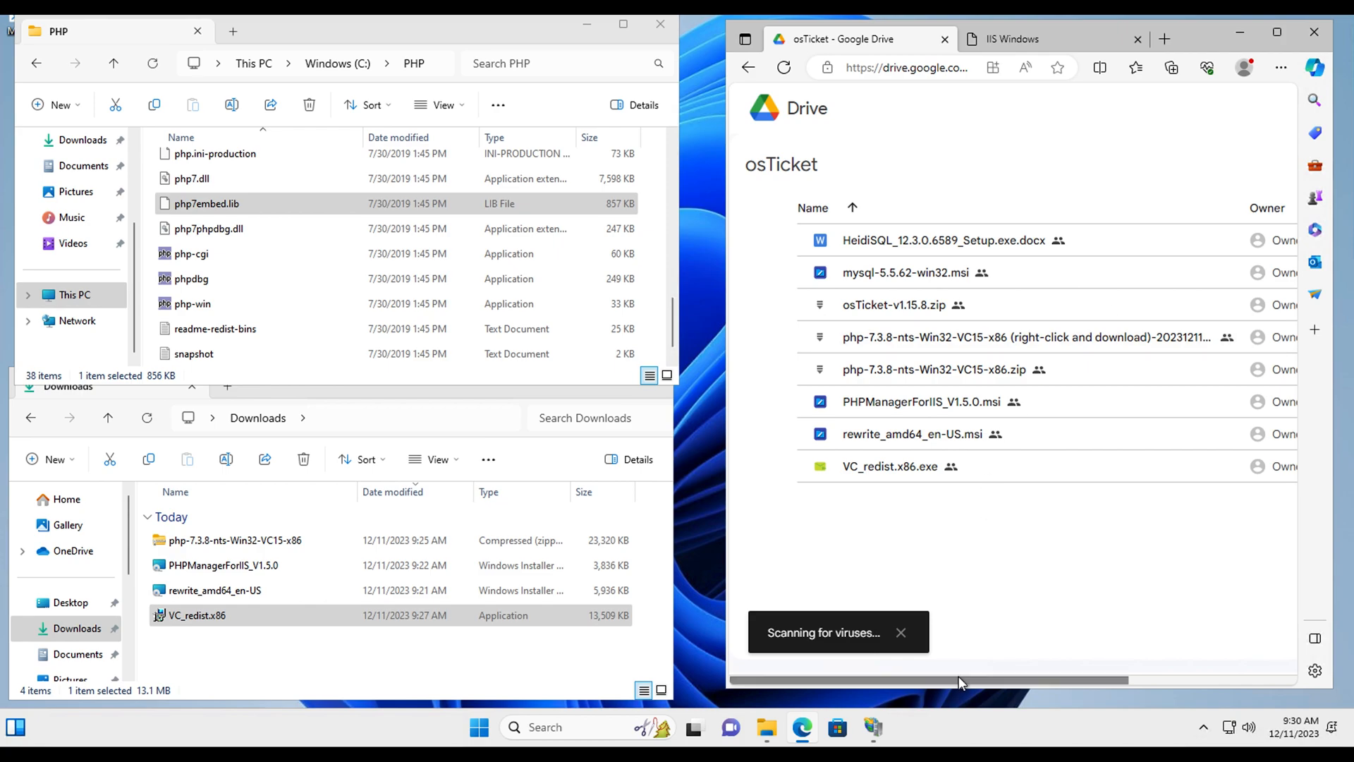
pyautogui.moveTo(958, 677); pyautogui.dragTo(1148, 674)
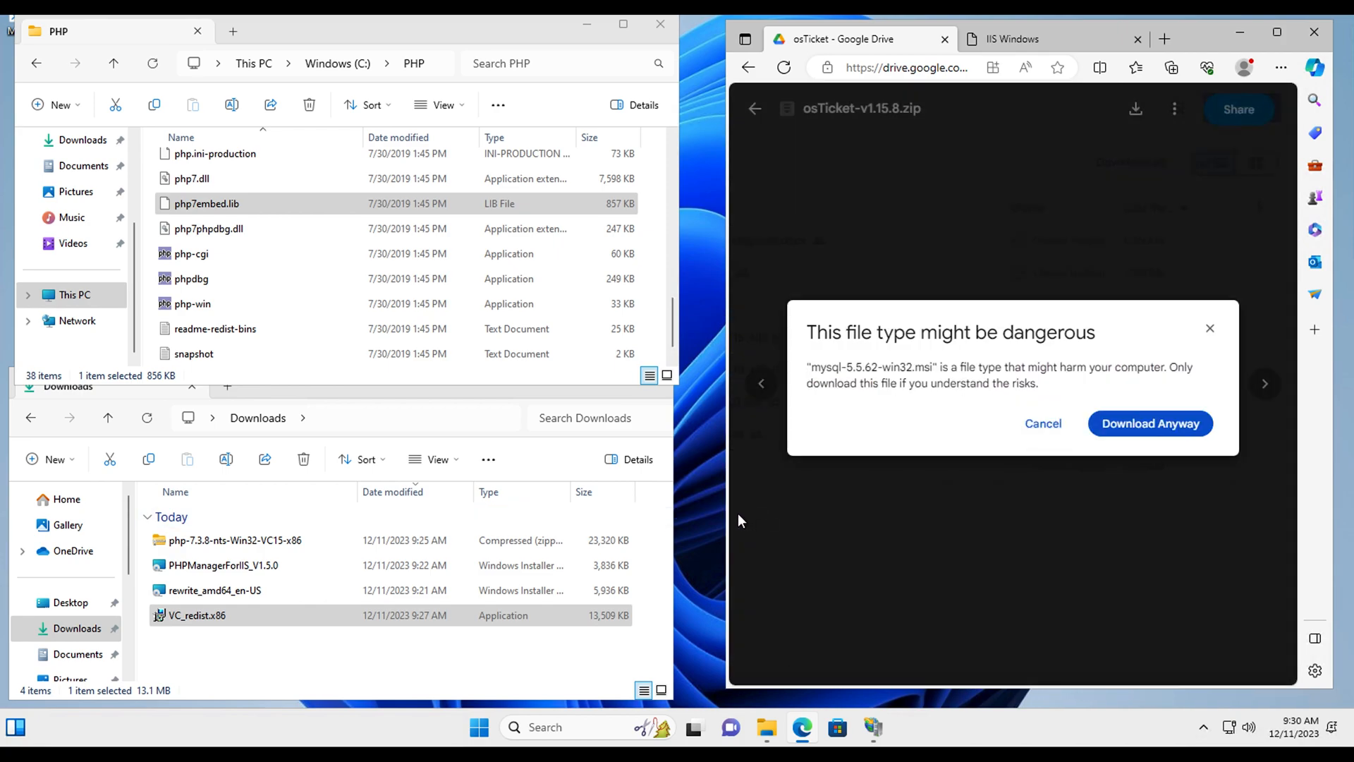
pyautogui.click(1134, 425)
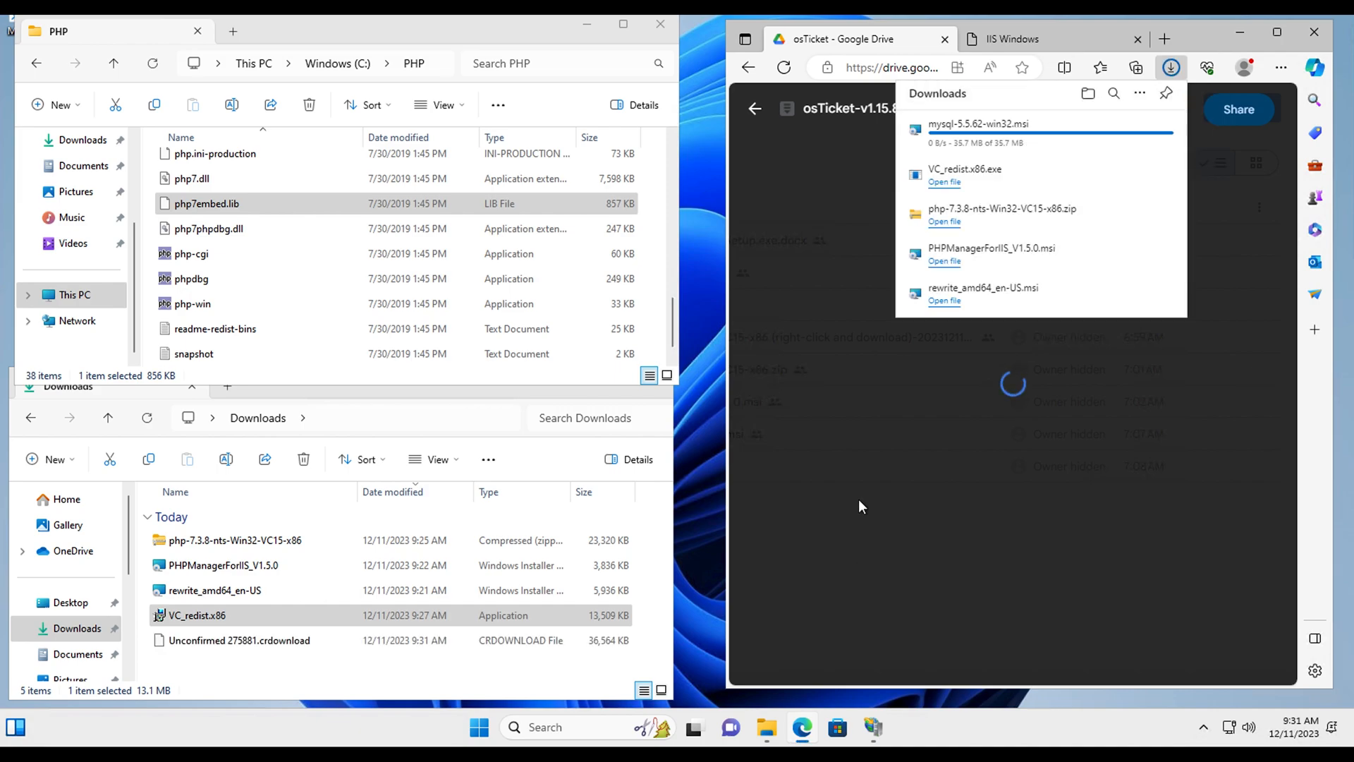
pyautogui.click(829, 431)
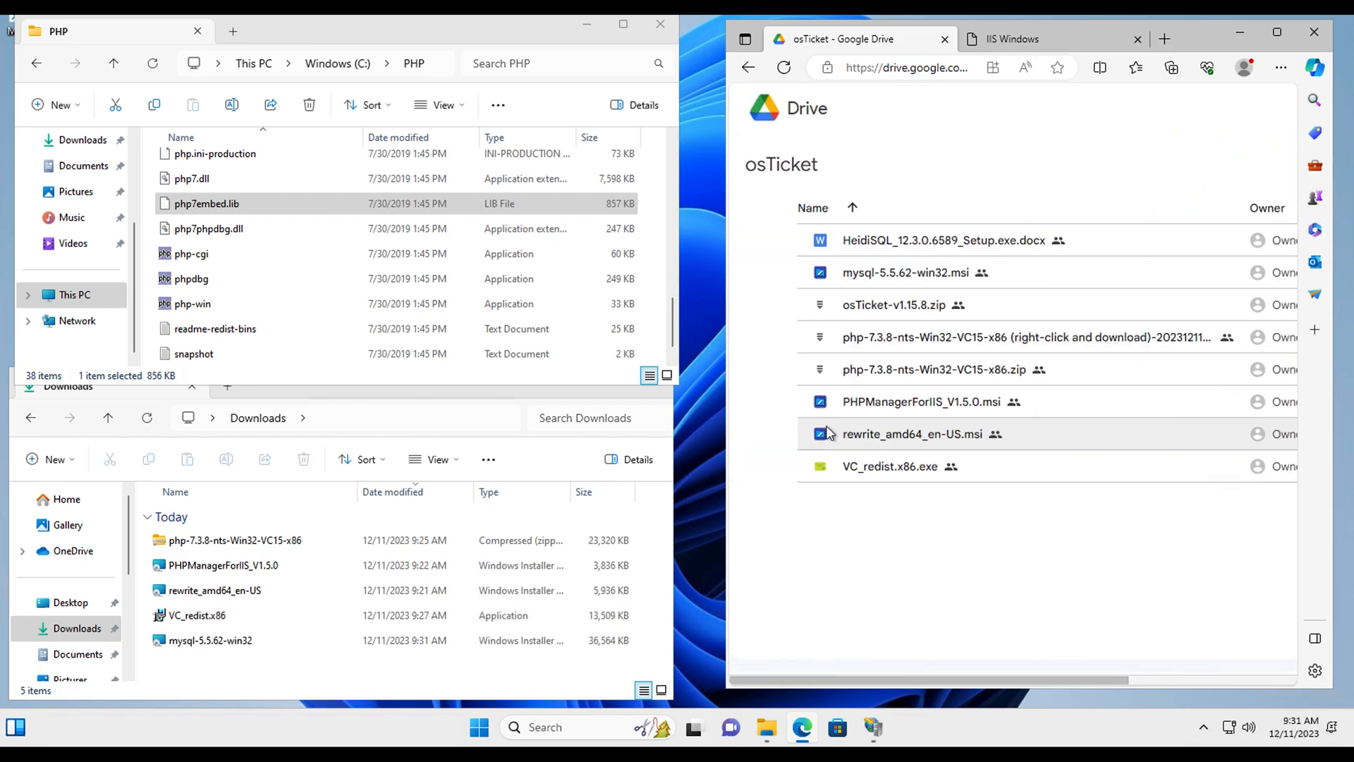
pyautogui.click(188, 663)
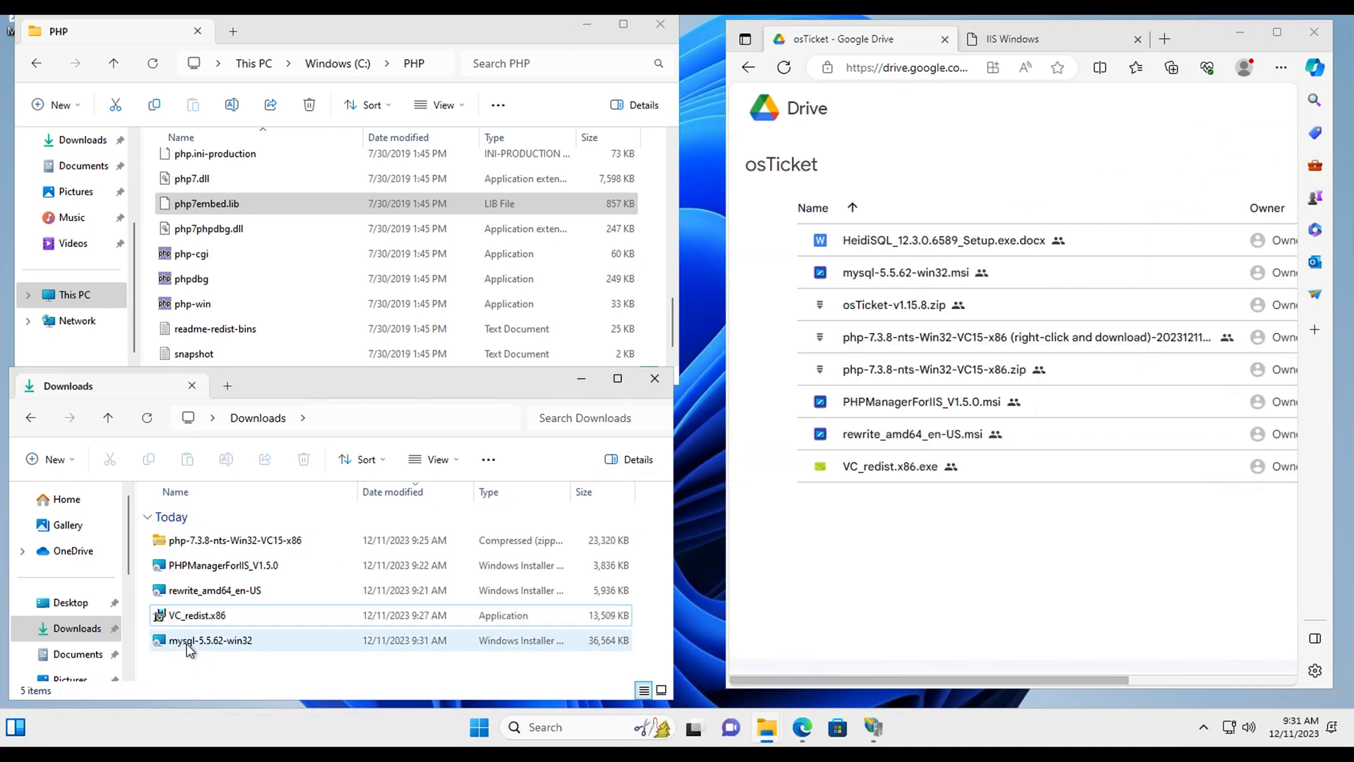
# Step: Run mysql-5.5.62-win32, accept the licence terms, and install MySQL Server 5.5 with the Typical setup
pyautogui.doubleClick(192, 642)
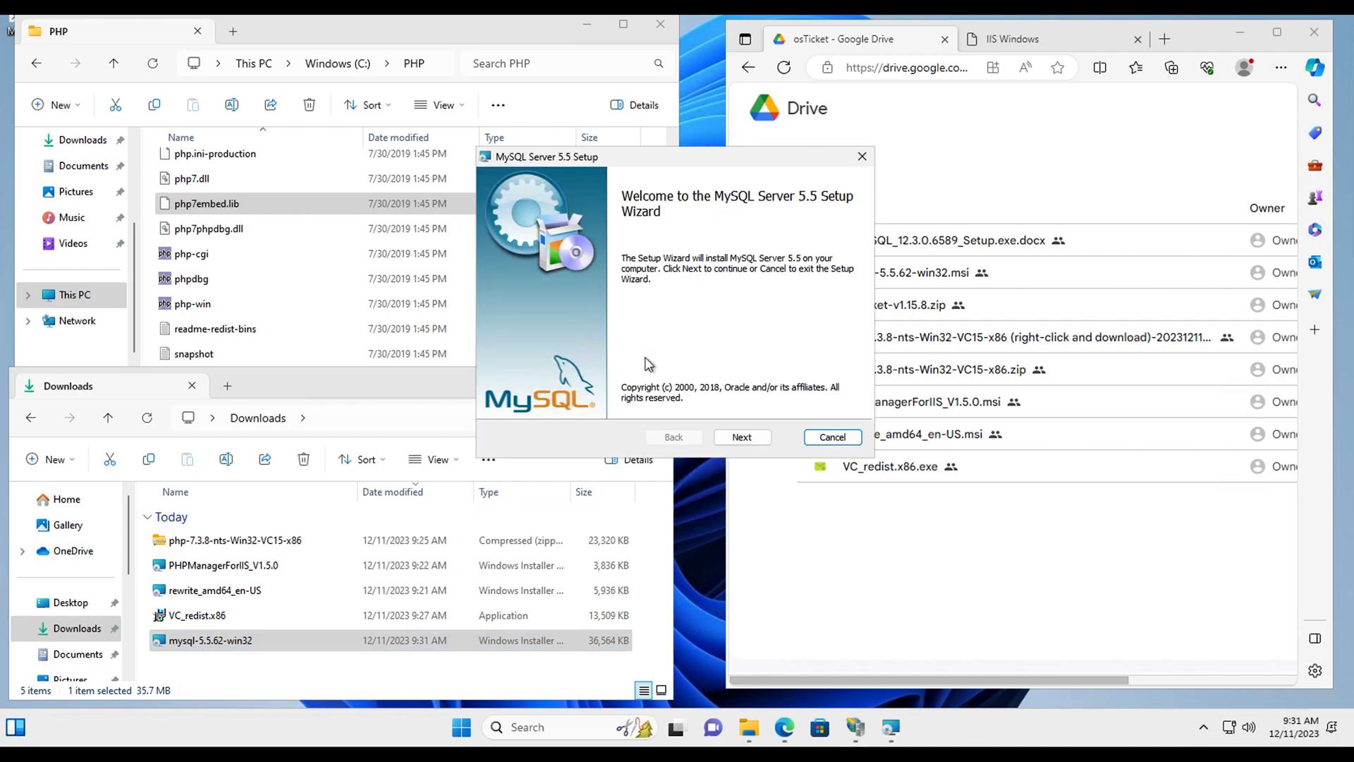
pyautogui.click(747, 438)
pyautogui.click(567, 400)
pyautogui.click(565, 398)
pyautogui.click(659, 401)
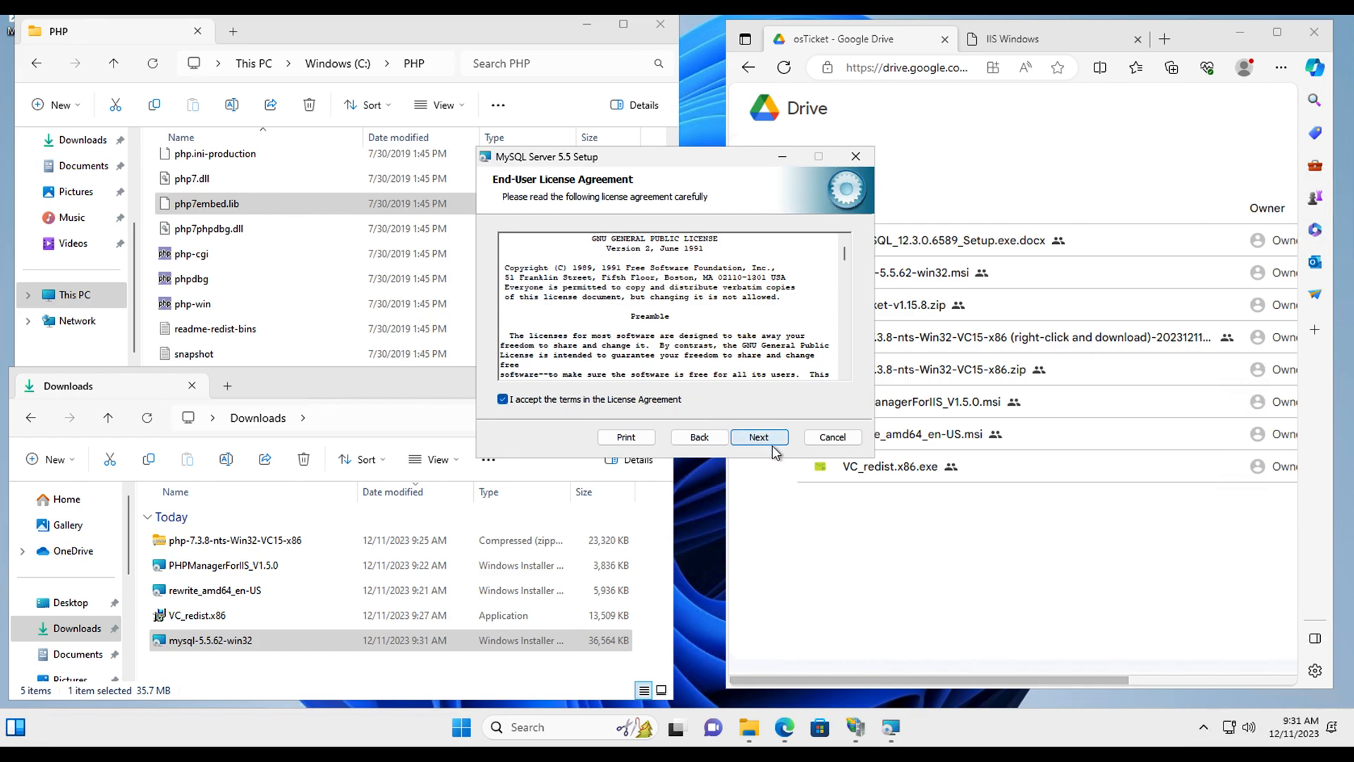
pyautogui.click(759, 437)
pyautogui.click(569, 247)
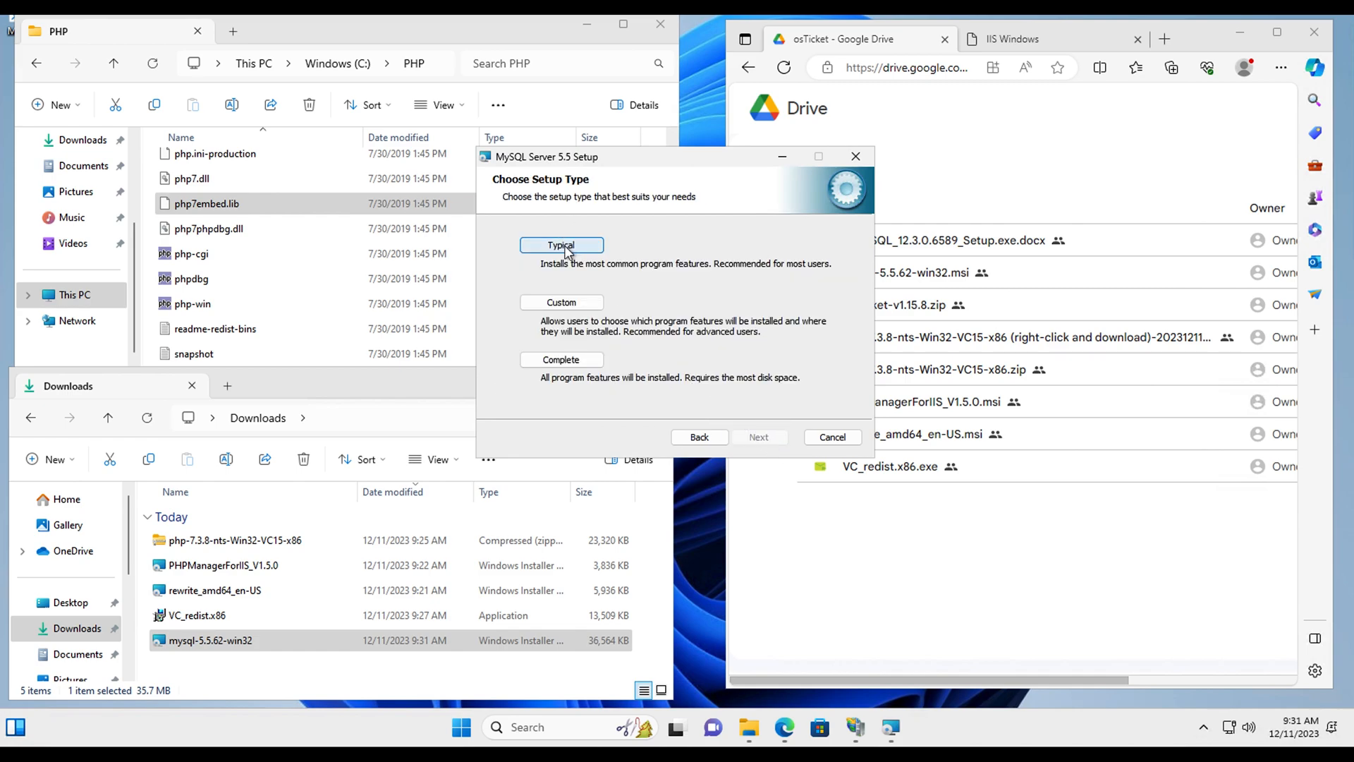
pyautogui.click(759, 438)
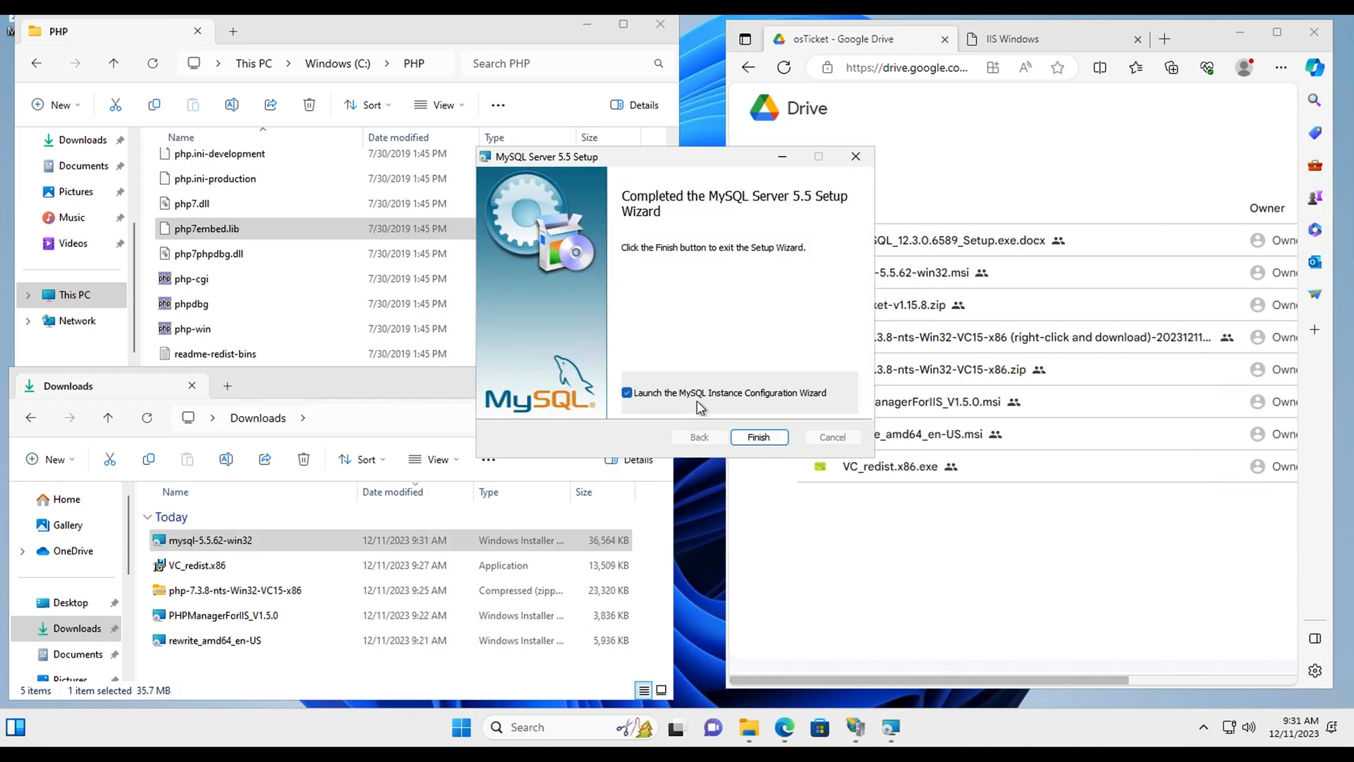
pyautogui.click(756, 435)
# Step: Choose Standard Configuration, keep the service defaults, enter a root password, and execute the configuration
pyautogui.click(529, 423)
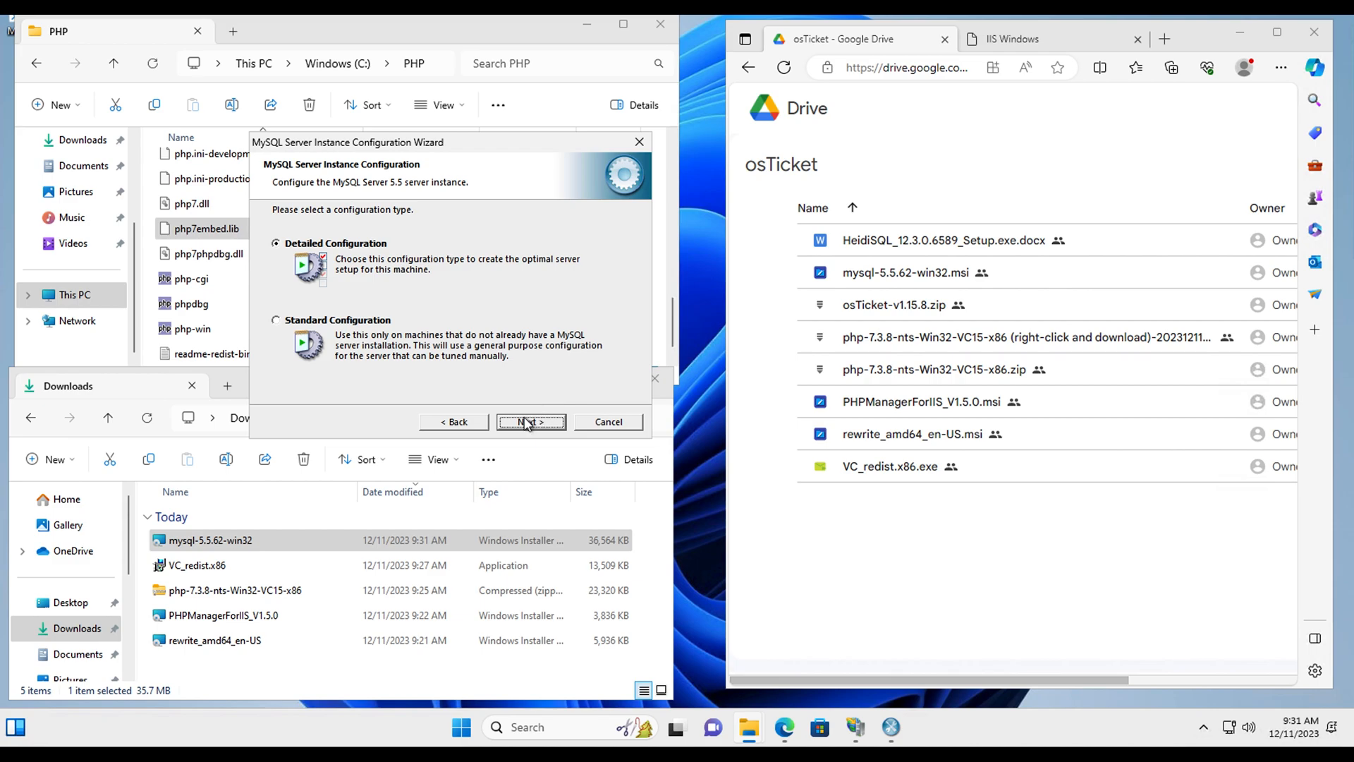
pyautogui.click(326, 319)
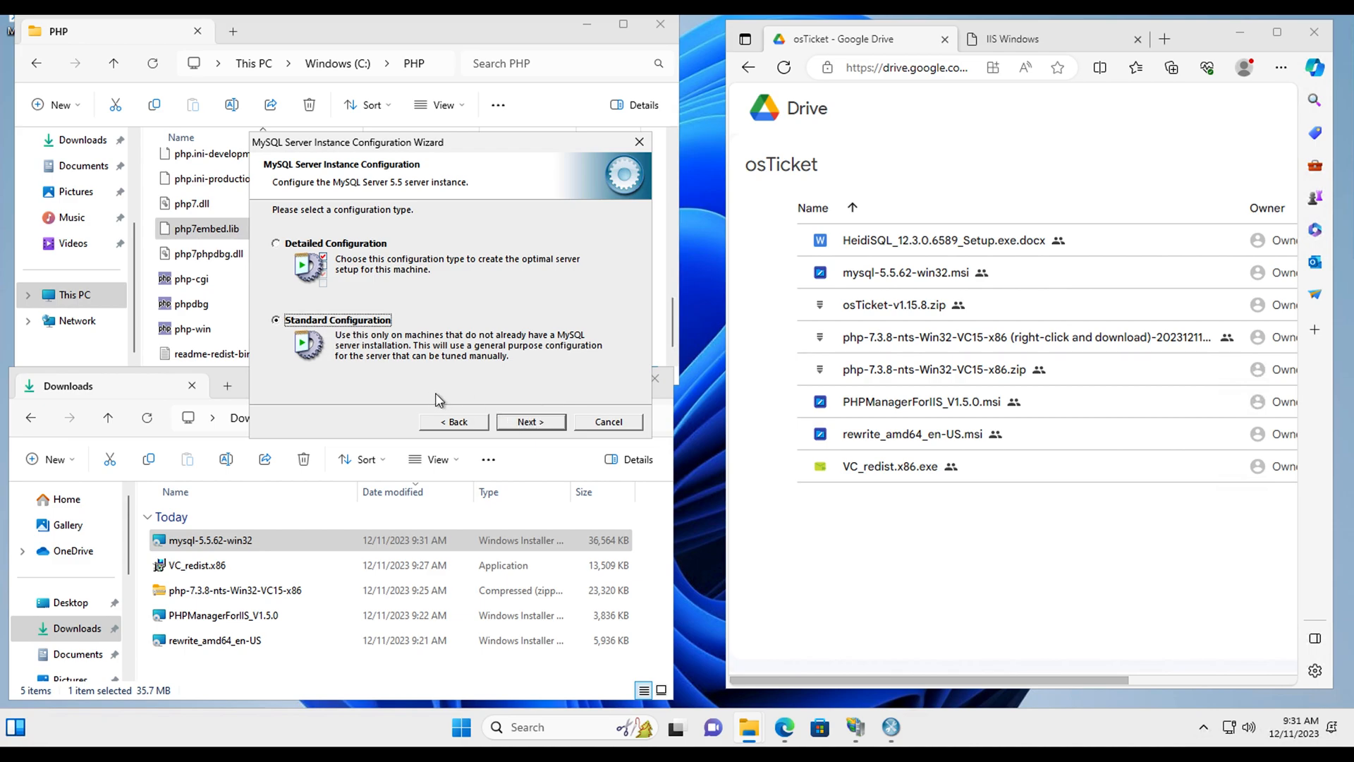
pyautogui.click(534, 423)
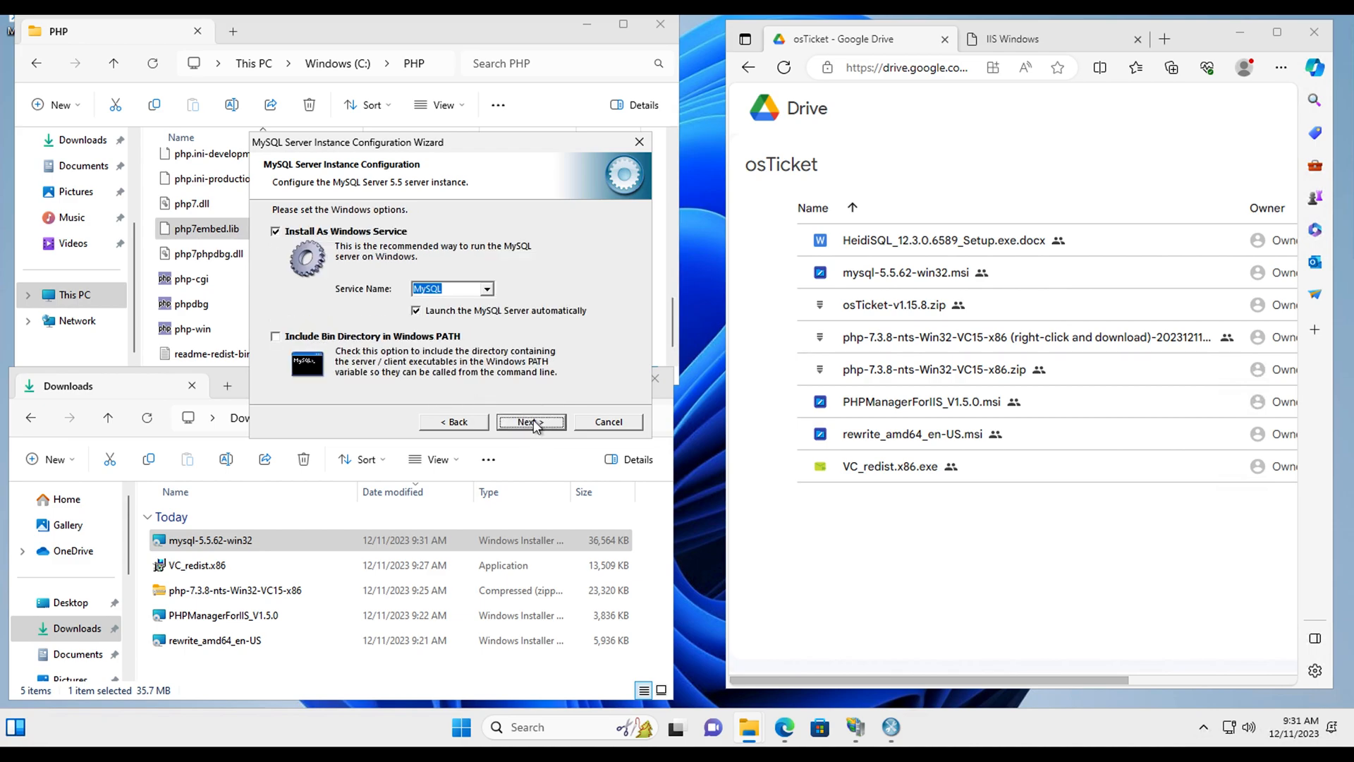
pyautogui.click(532, 424)
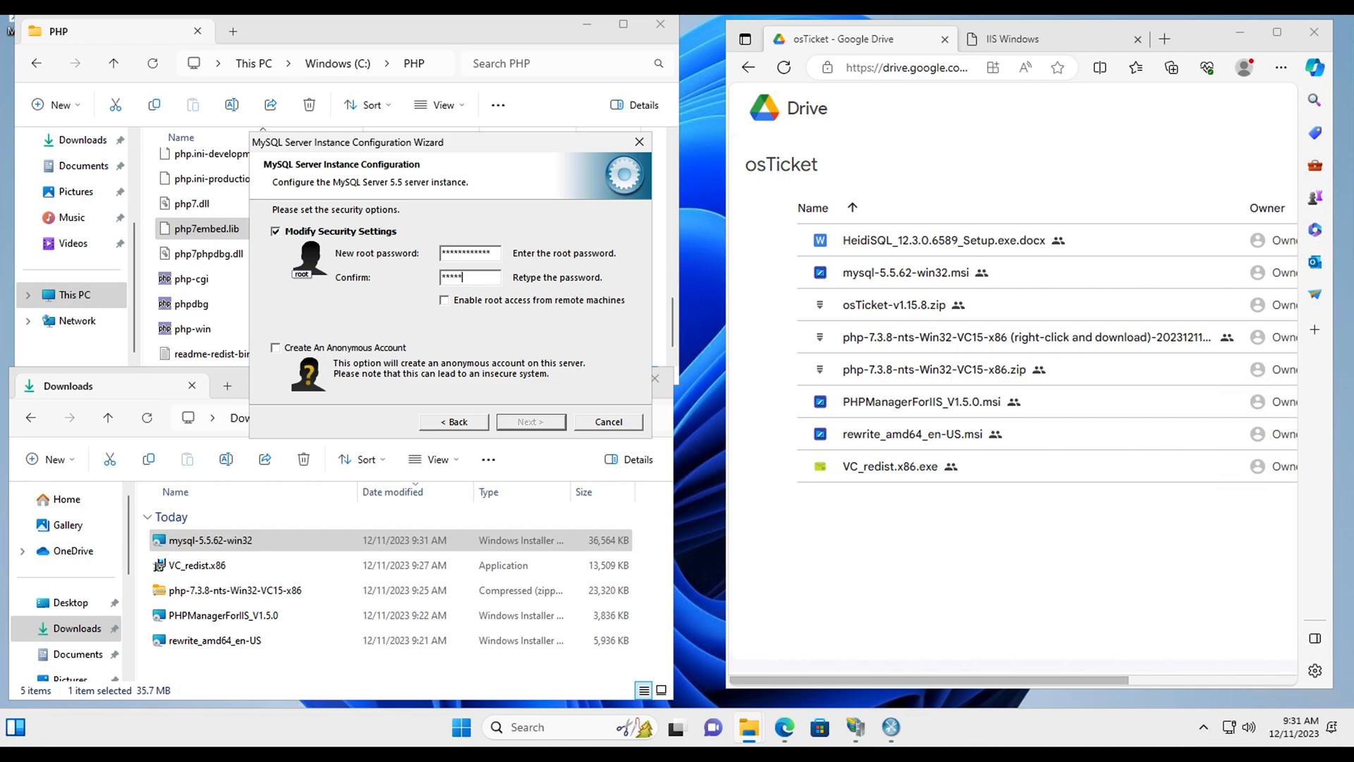
pyautogui.write('*')
pyautogui.click(539, 421)
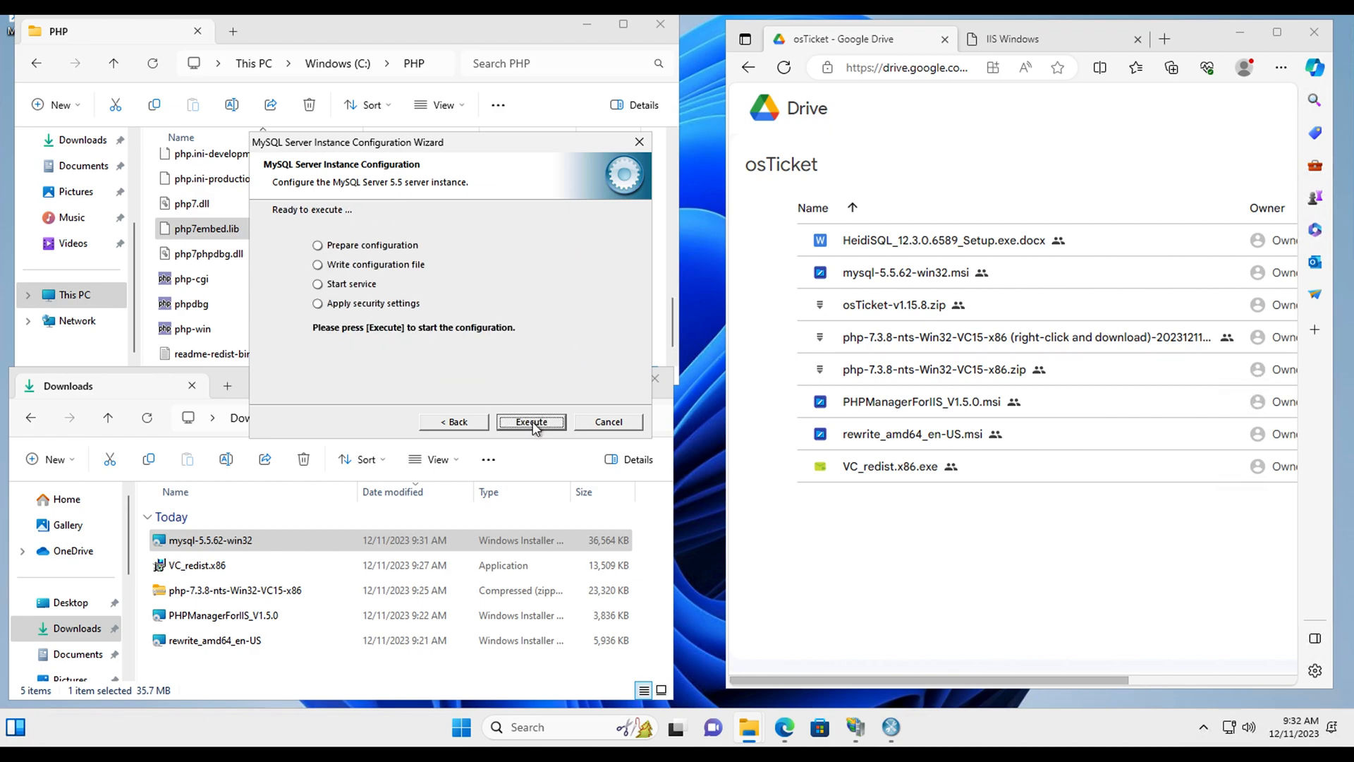
pyautogui.click(532, 422)
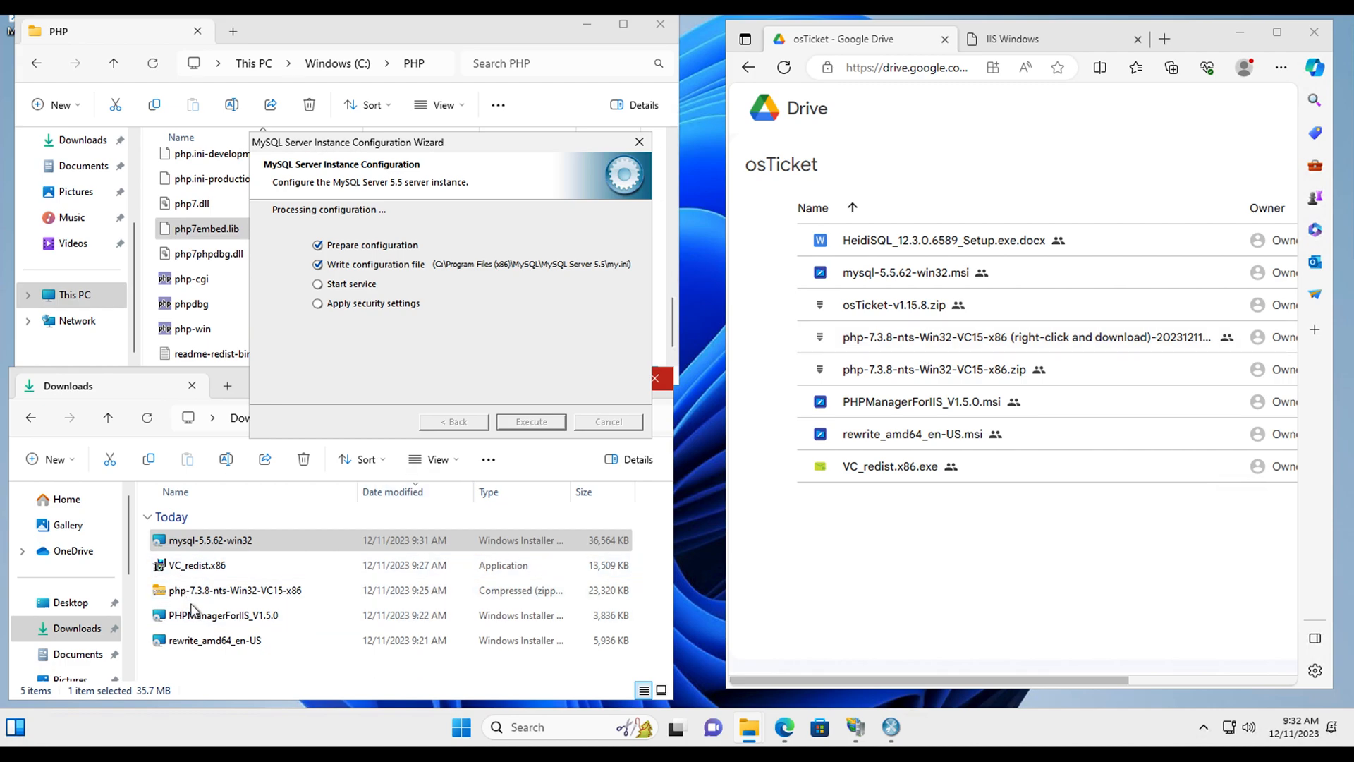
# Step: Rearrange the Downloads and browser windows, then close the finished MySQL configuration wizard
pyautogui.click(258, 679)
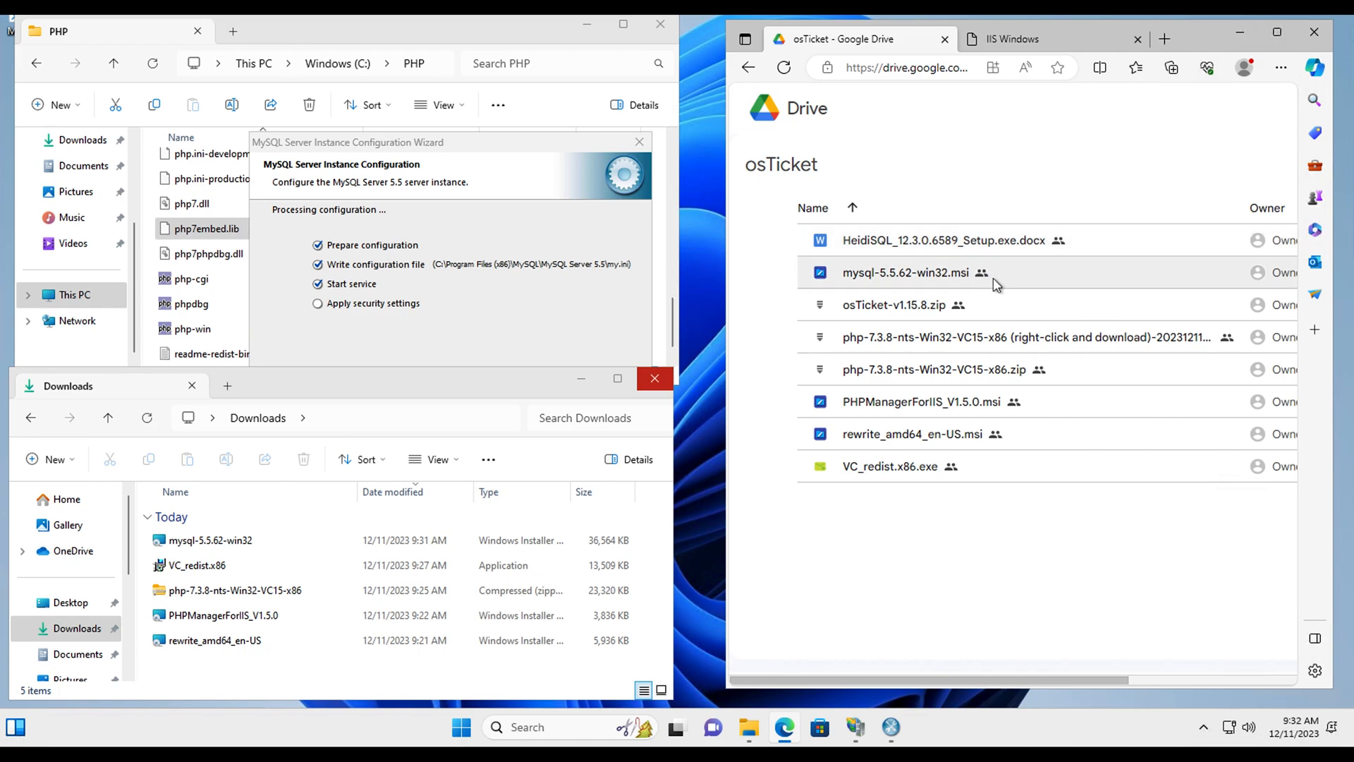
pyautogui.moveTo(726, 449); pyautogui.dragTo(362, 448)
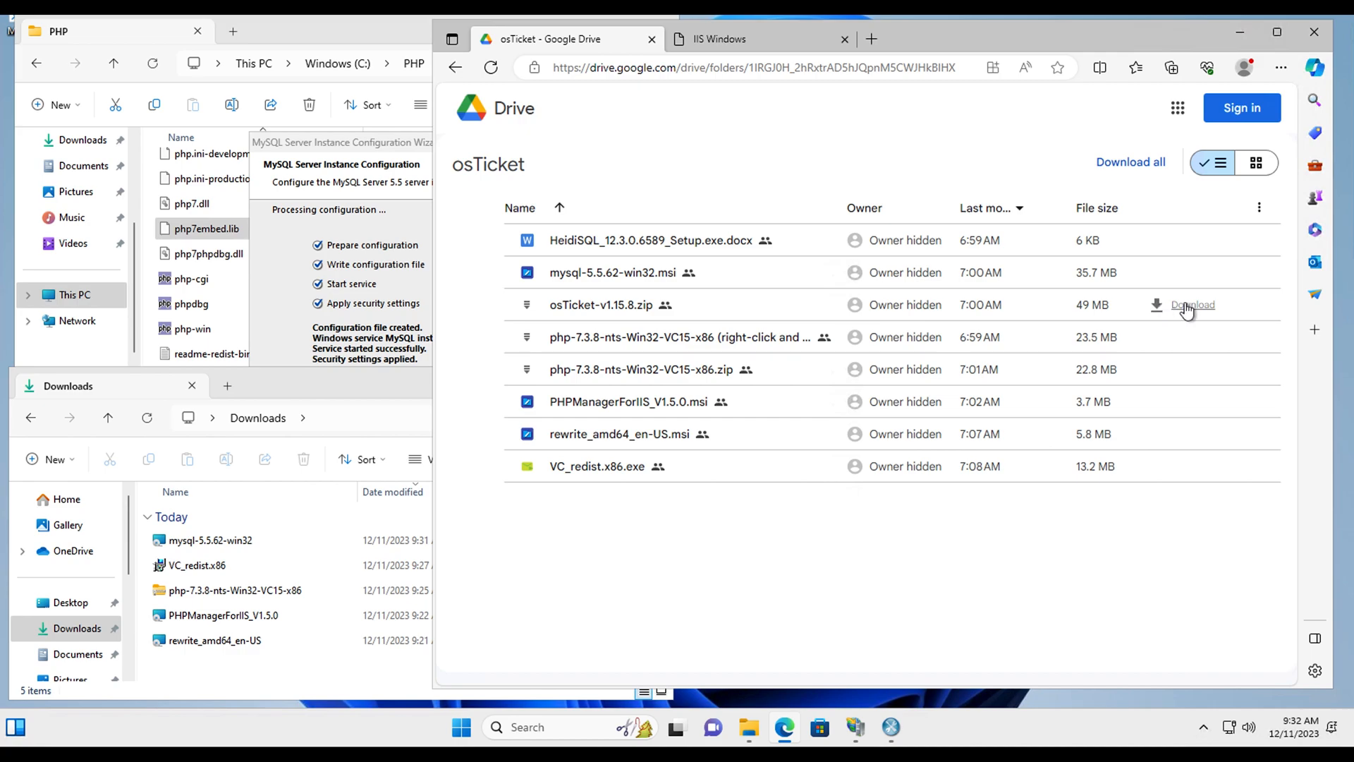
pyautogui.moveTo(433, 392); pyautogui.dragTo(443, 392)
pyautogui.moveTo(595, 380); pyautogui.dragTo(688, 380)
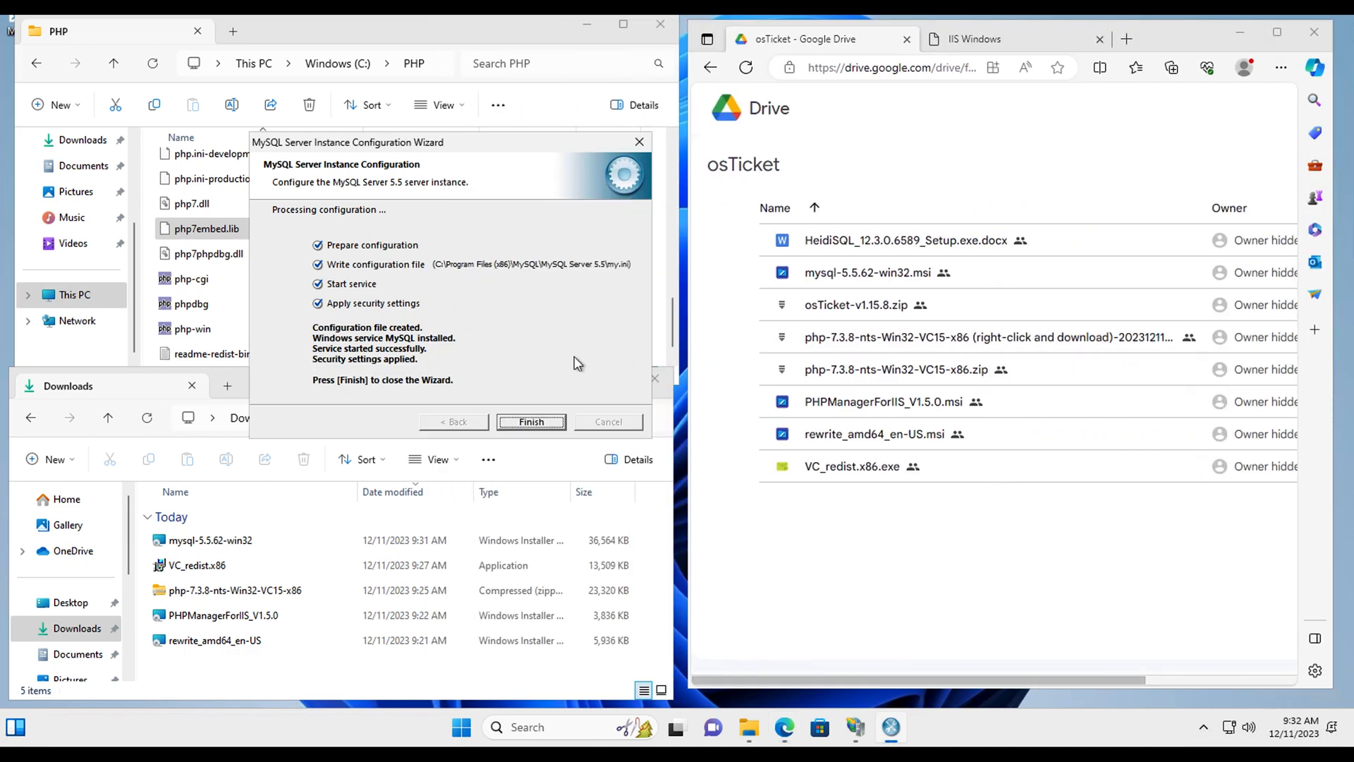
pyautogui.click(531, 422)
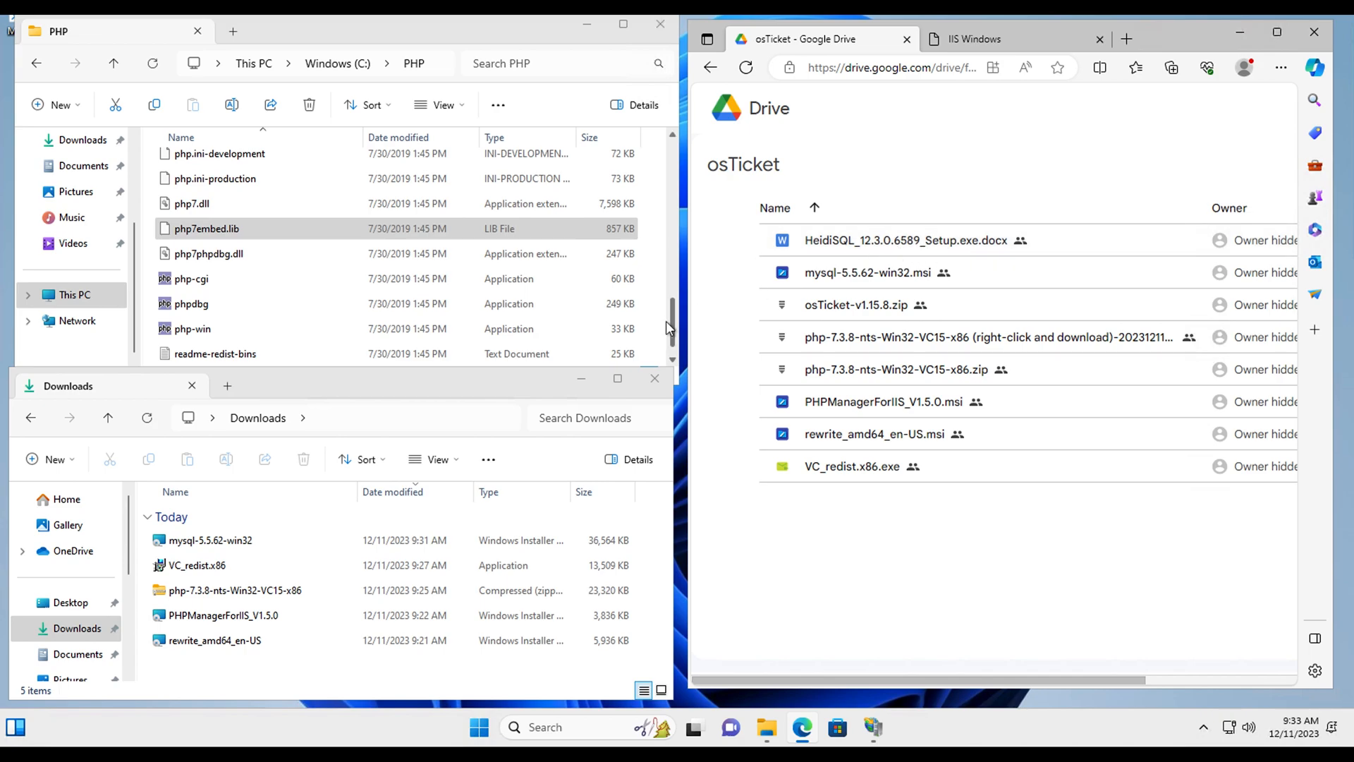
# Step: Widen the Edge window across the screen and reload the osTicket Drive folder
pyautogui.moveTo(687, 323); pyautogui.dragTo(522, 323)
pyautogui.moveTo(1207, 248)
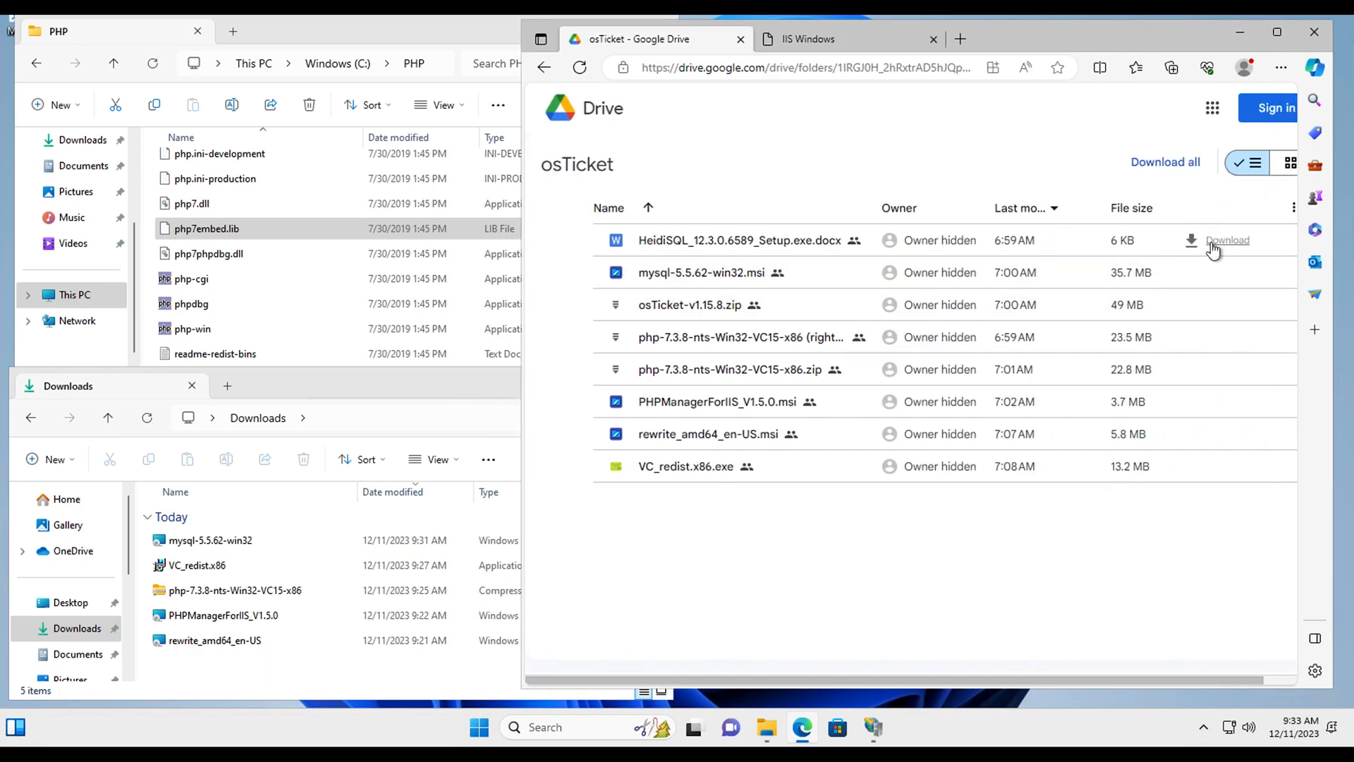
pyautogui.moveTo(523, 297); pyautogui.dragTo(217, 297)
pyautogui.moveTo(1087, 320)
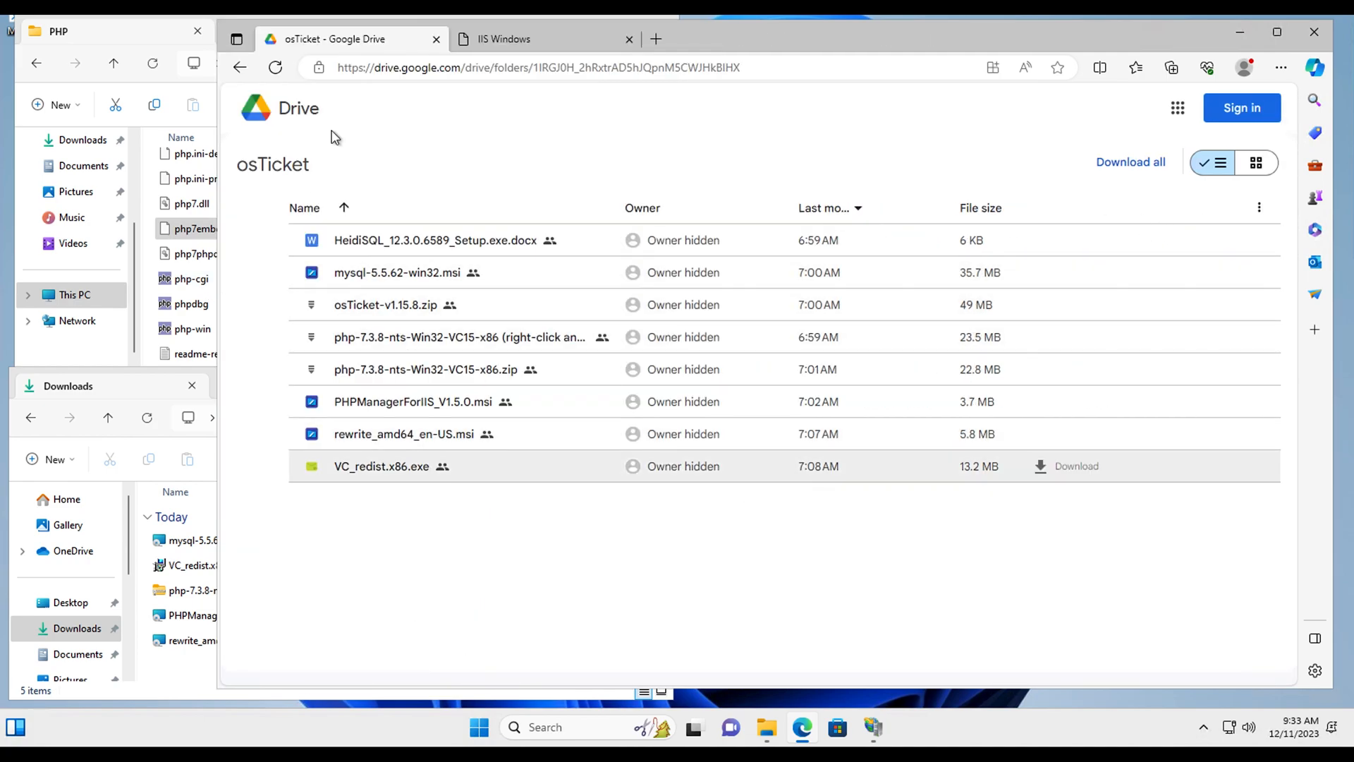
pyautogui.click(278, 75)
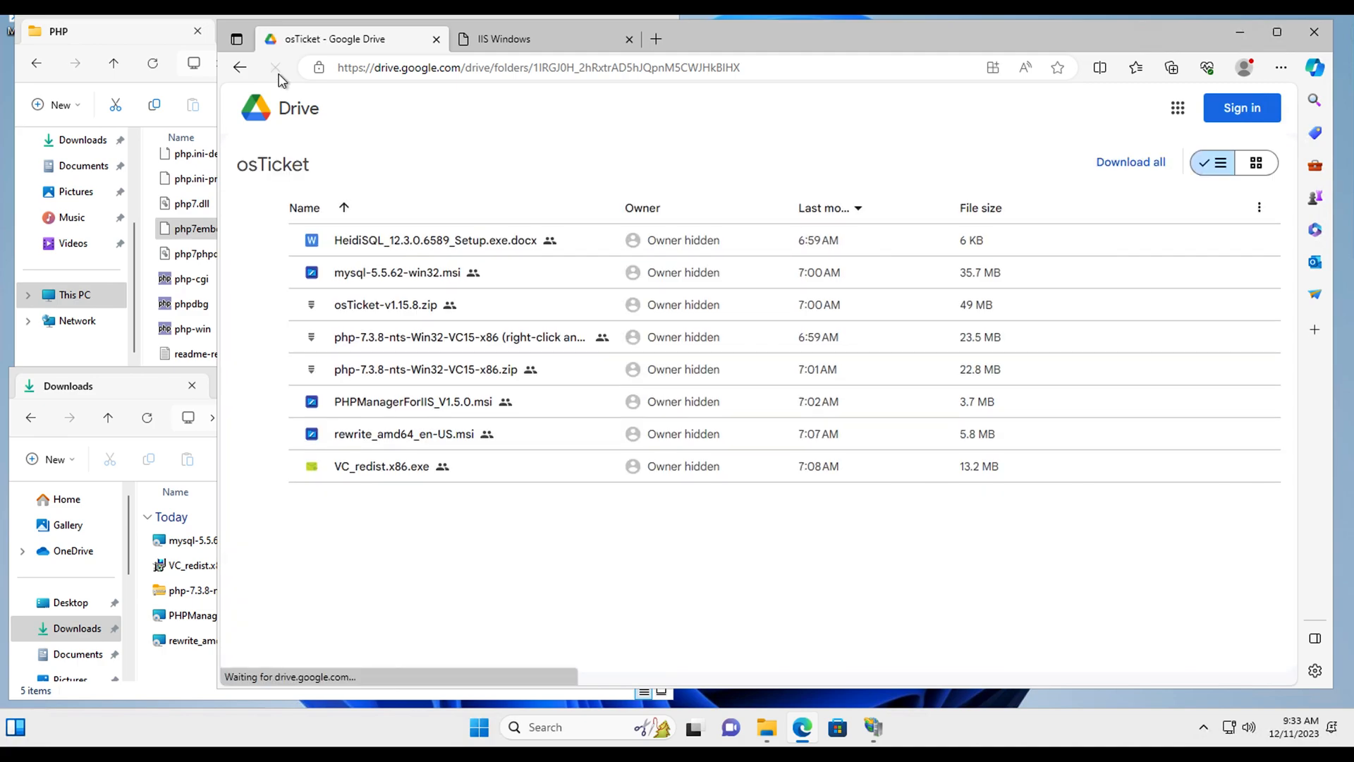
pyautogui.moveTo(1088, 303)
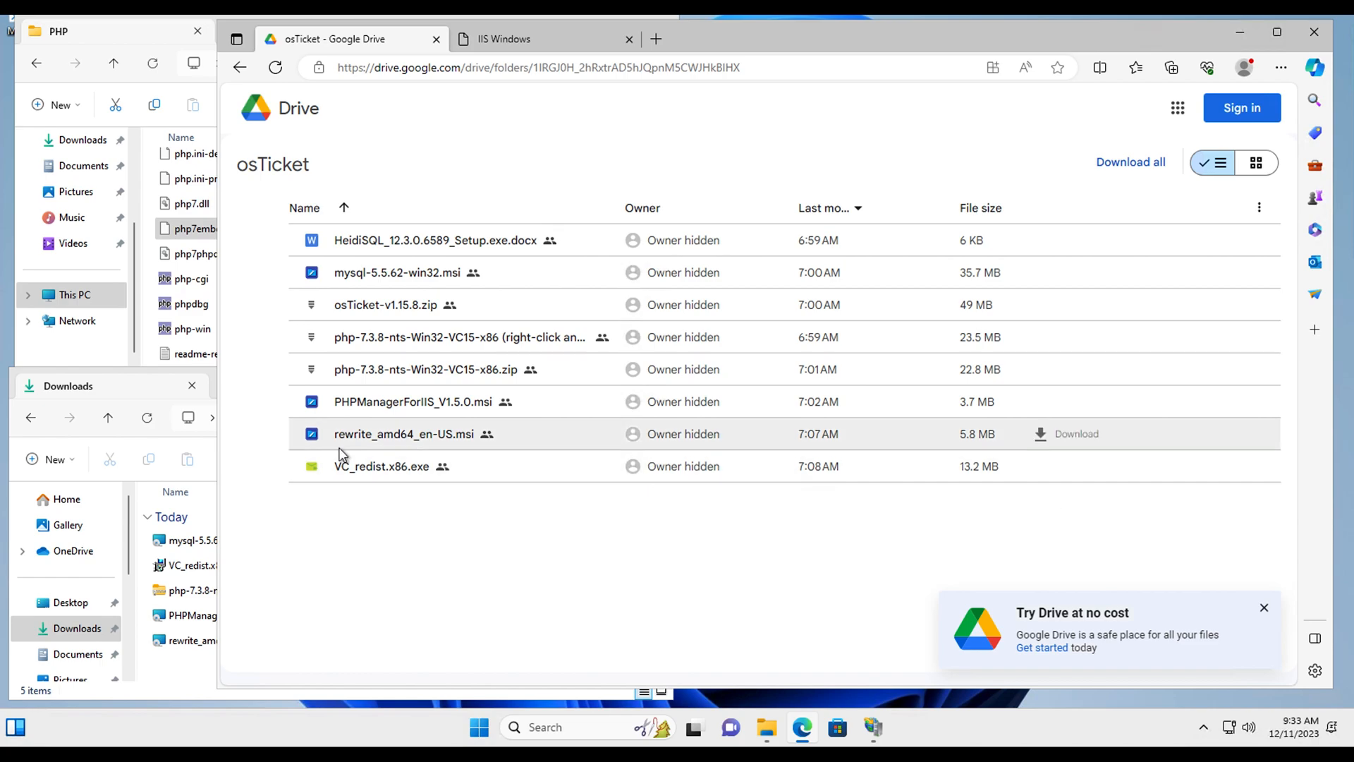
pyautogui.moveTo(213, 424); pyautogui.dragTo(14, 423)
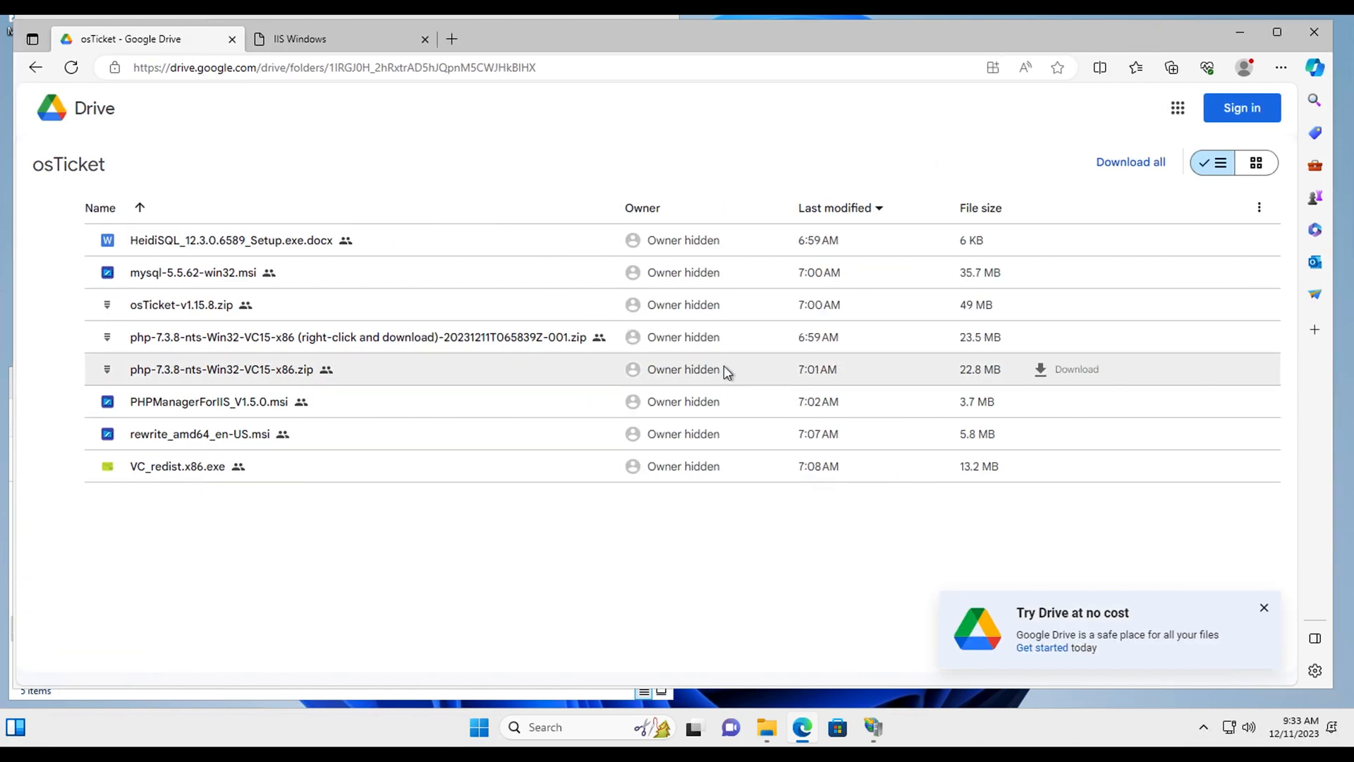
pyautogui.moveTo(1064, 305)
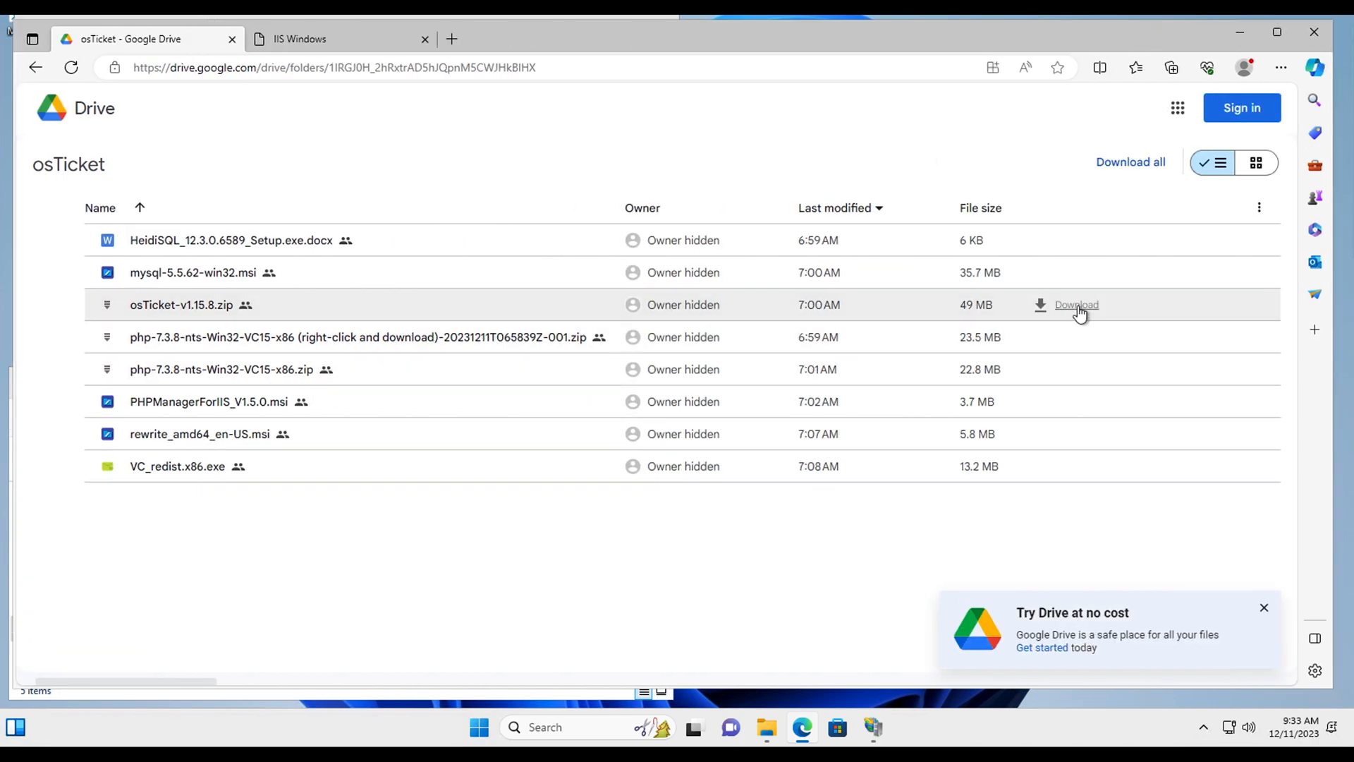
# Step: Download osTicket-v1.15.8.zip despite the virus-scan warning, plus the HeidiSQL setup document
pyautogui.click(1076, 304)
pyautogui.click(794, 438)
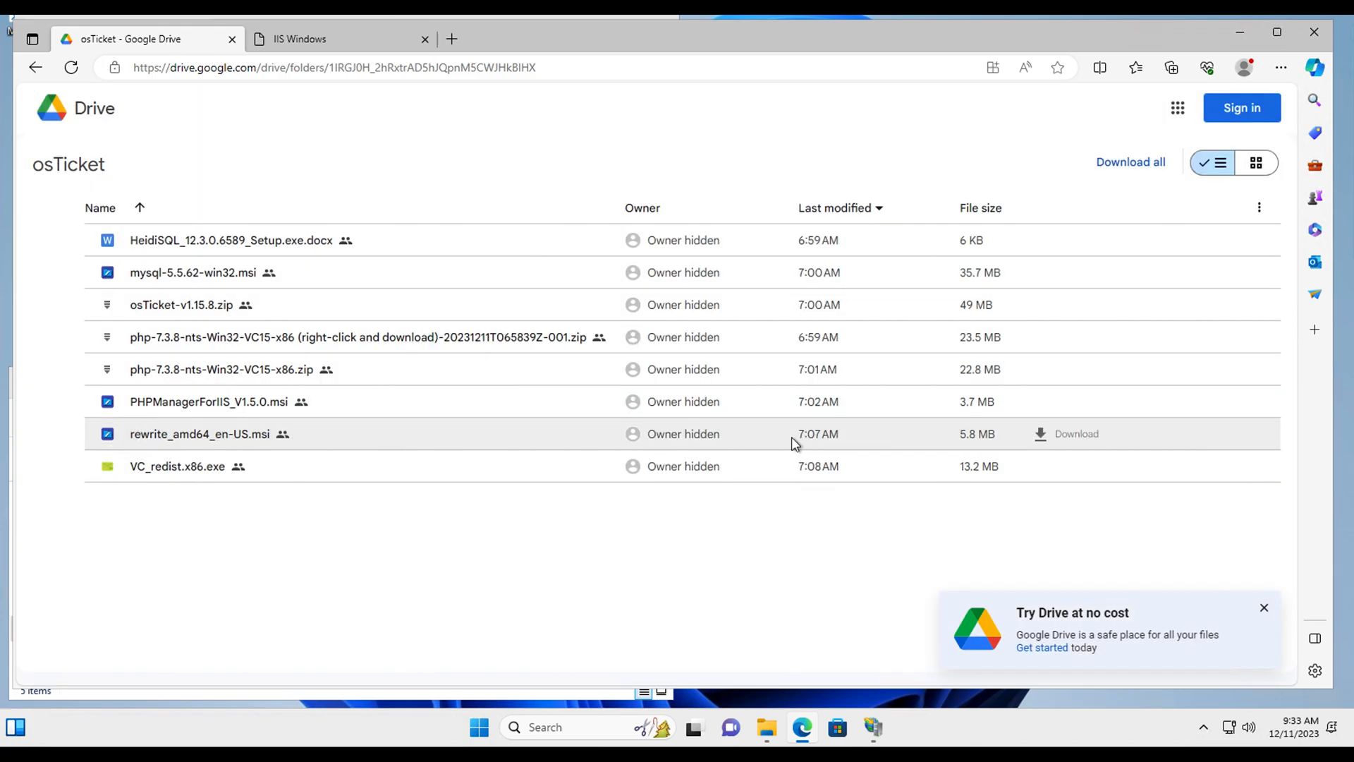
pyautogui.click(945, 534)
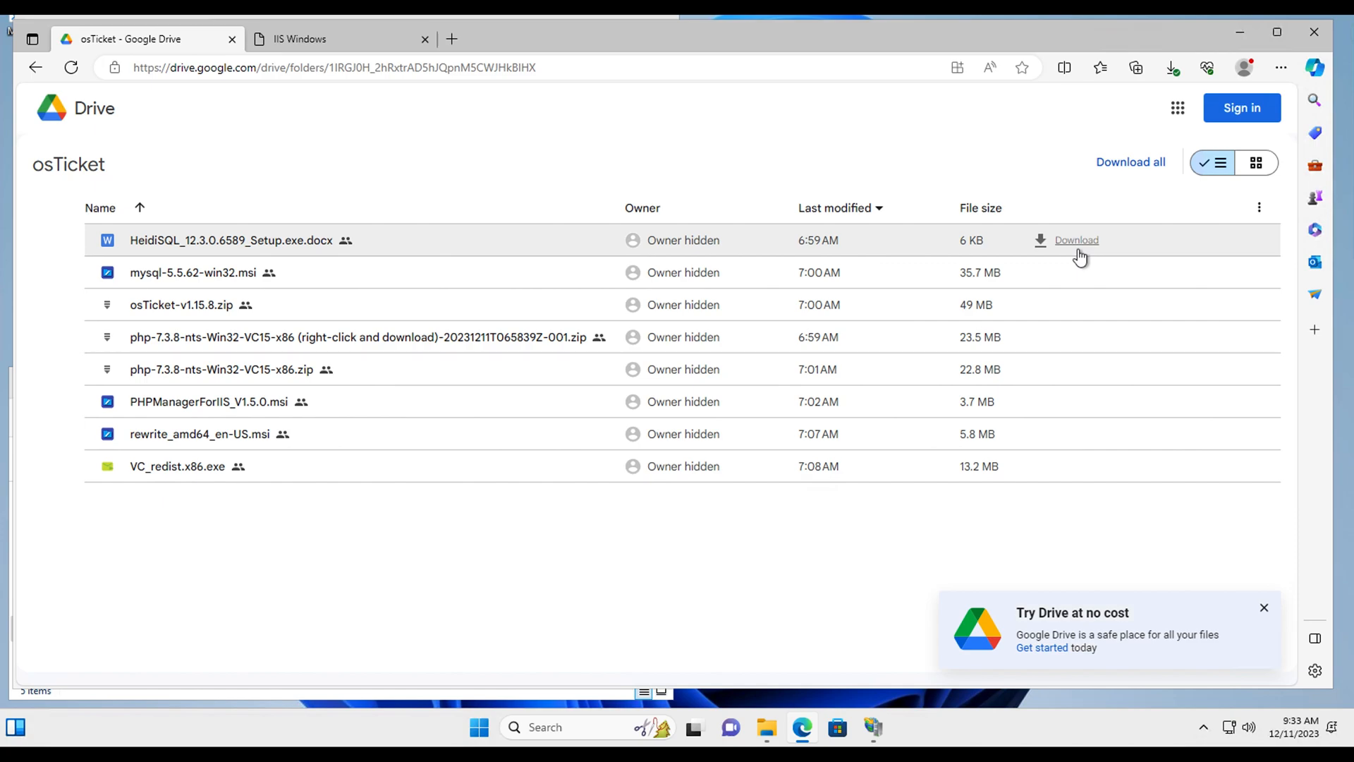
pyautogui.click(1068, 243)
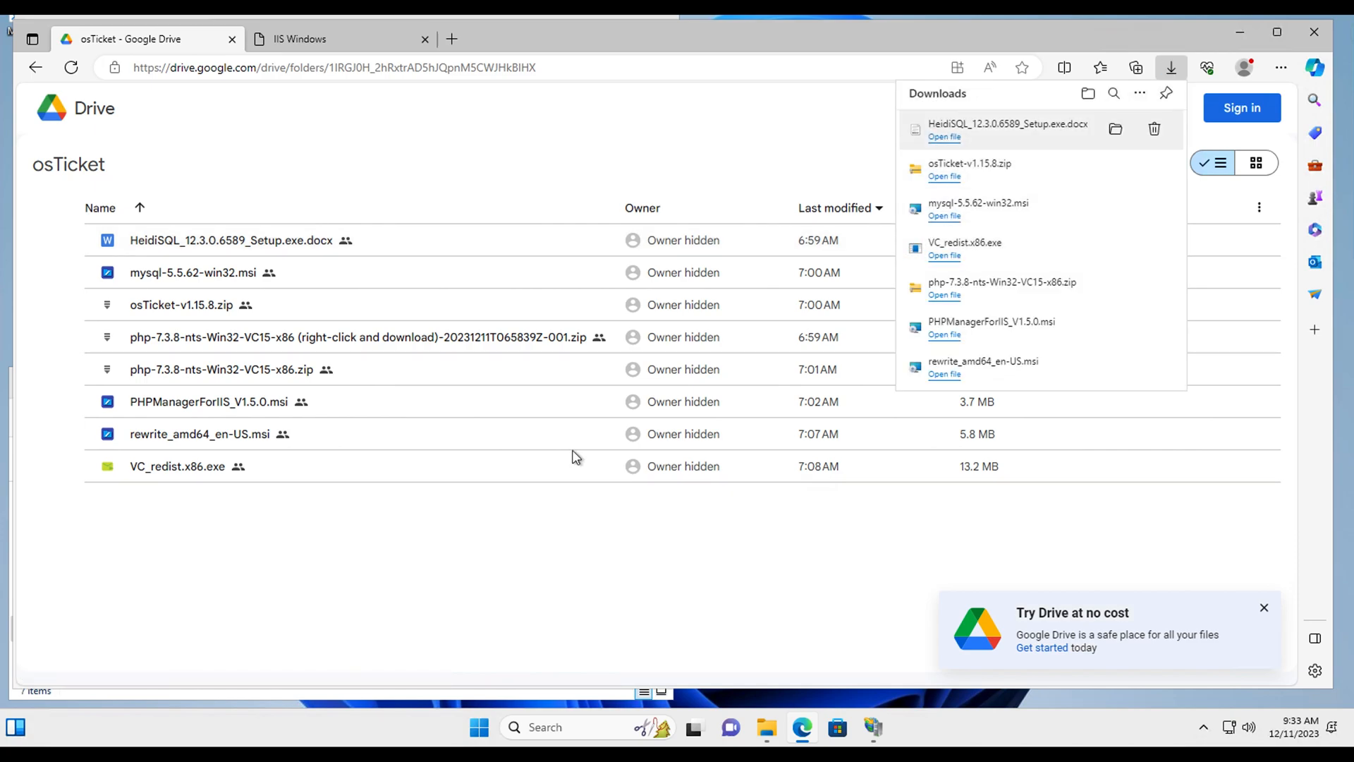
pyautogui.moveTo(10, 325); pyautogui.dragTo(738, 353)
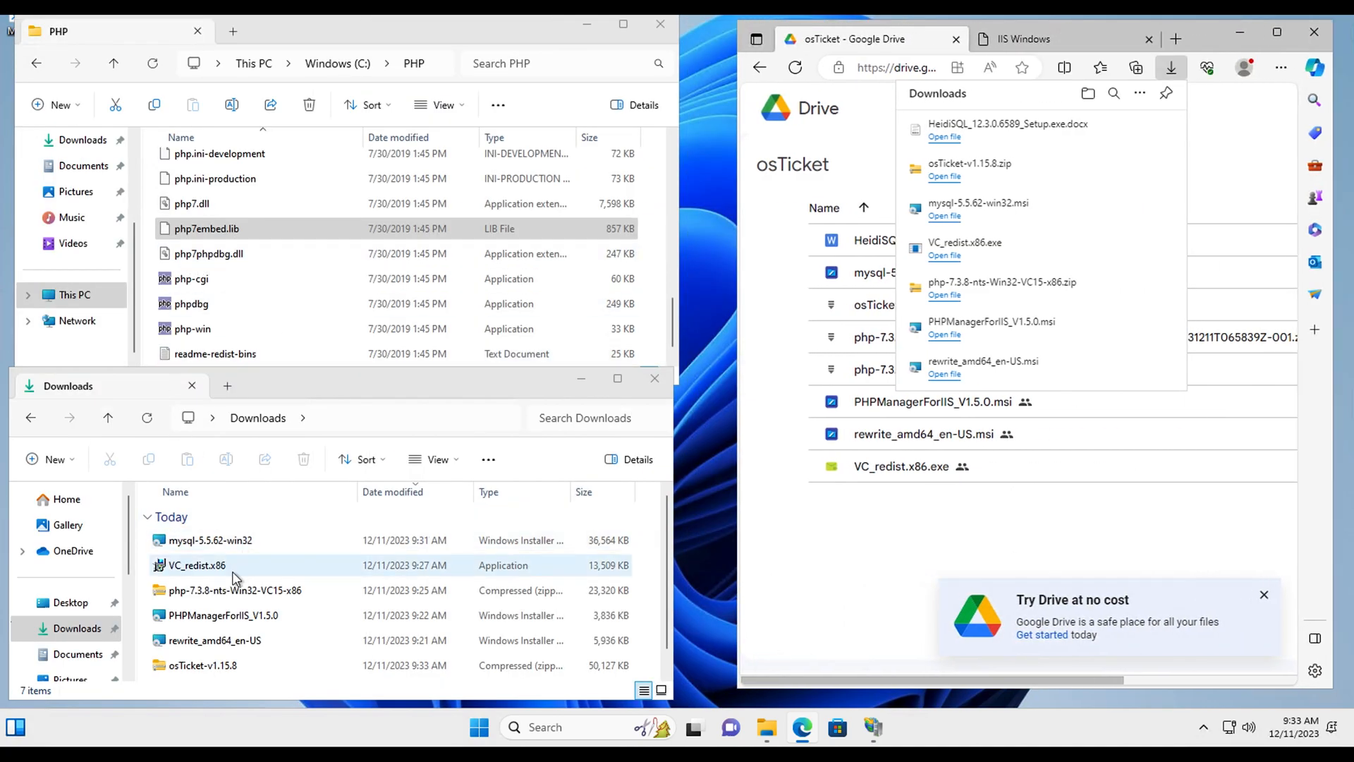
# Step: Open the downloaded osTicket-v1.15.8 folder and copy its upload folder
pyautogui.click(206, 689)
pyautogui.doubleClick(195, 665)
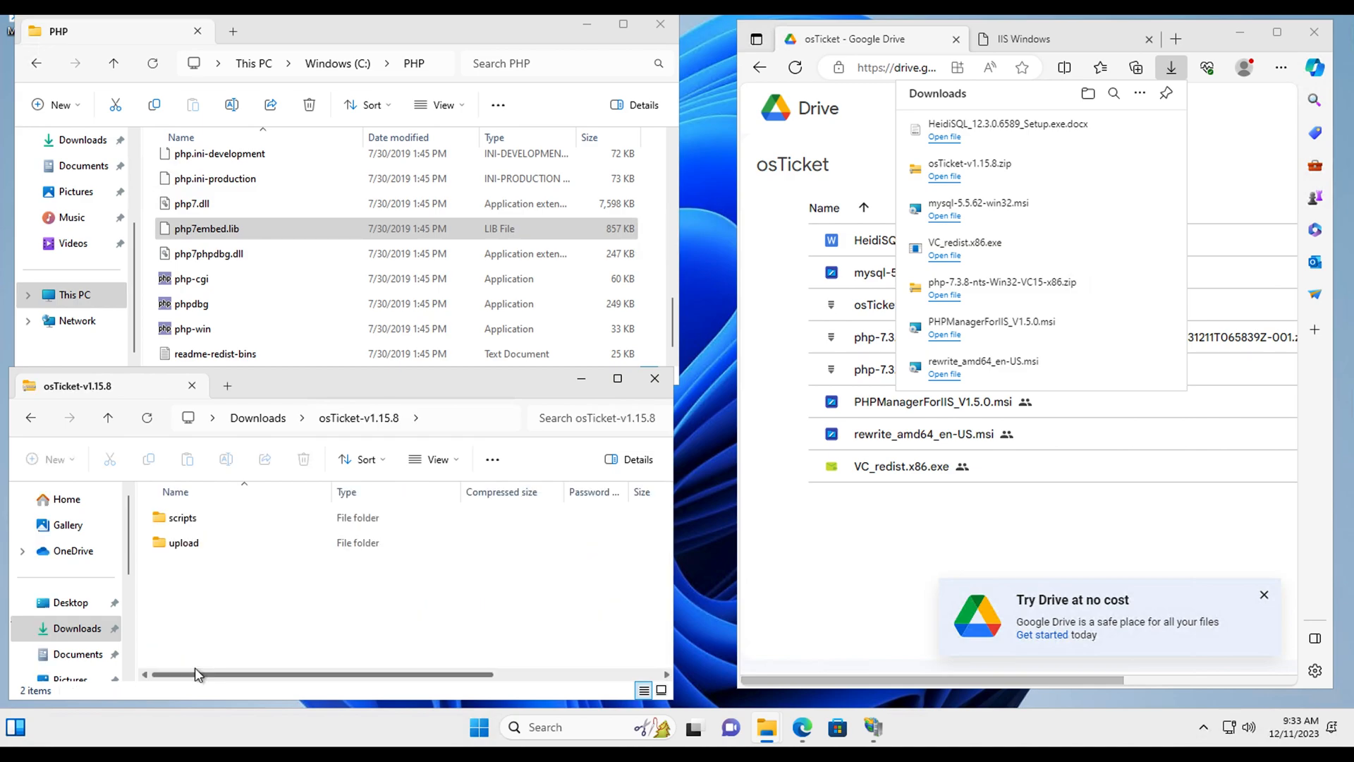
pyautogui.click(183, 544)
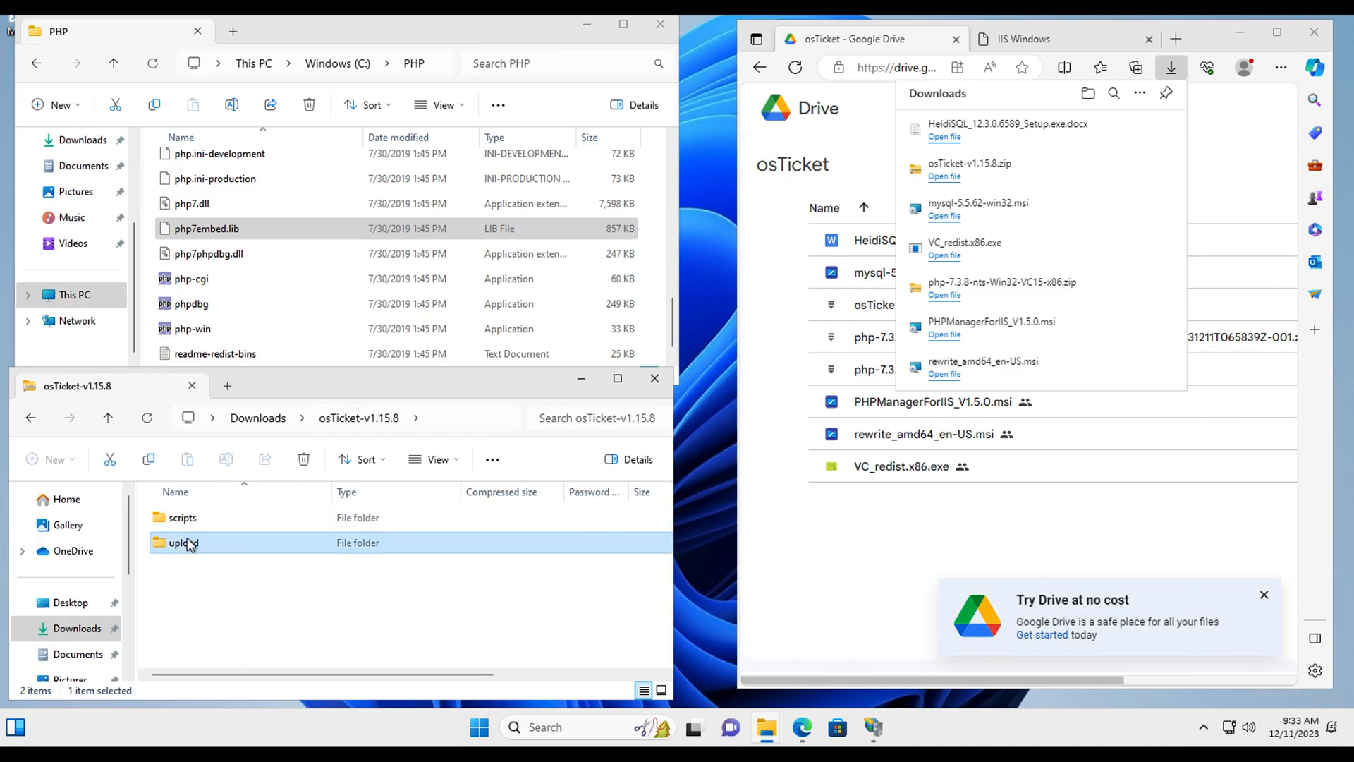
pyautogui.rightClick(190, 545)
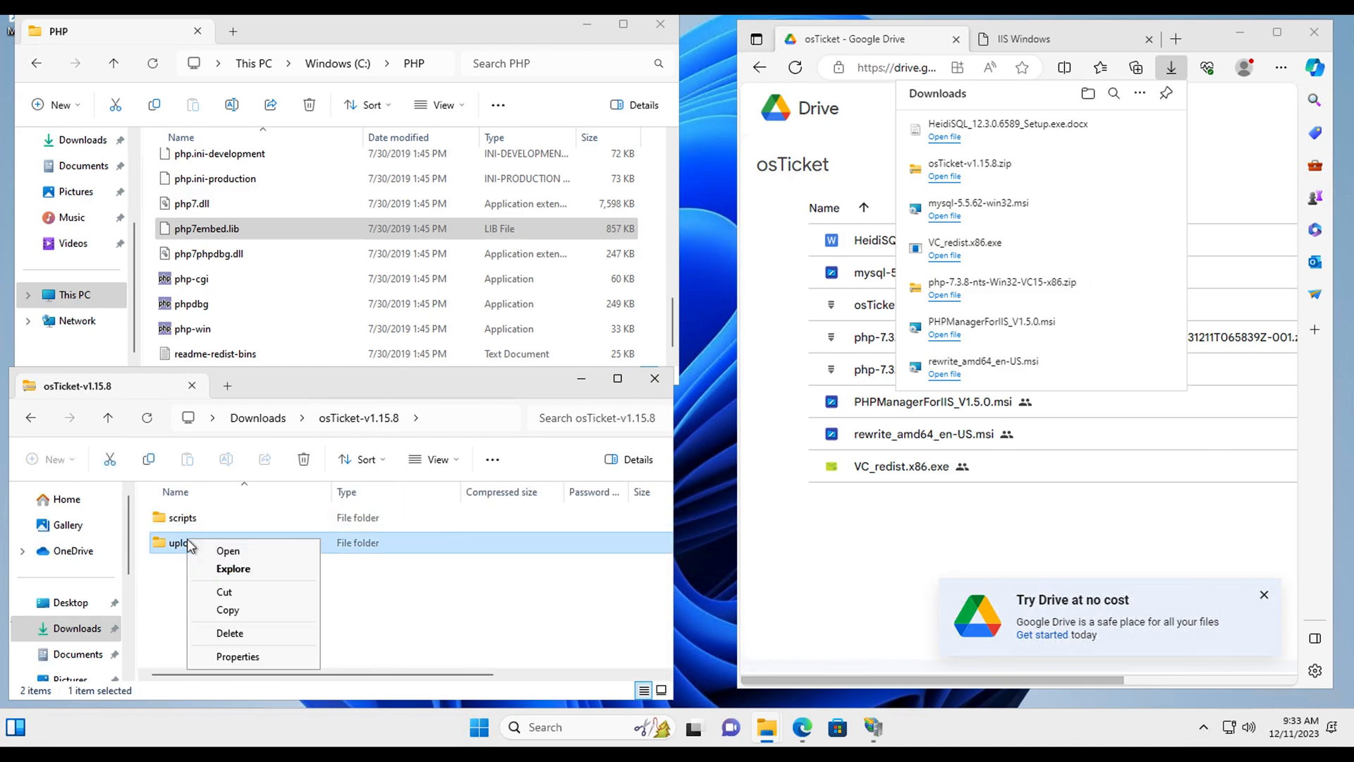
pyautogui.click(231, 611)
# Step: Paste the upload folder into C:\inetpub\wwwroot
pyautogui.scroll(8, 184, 187)
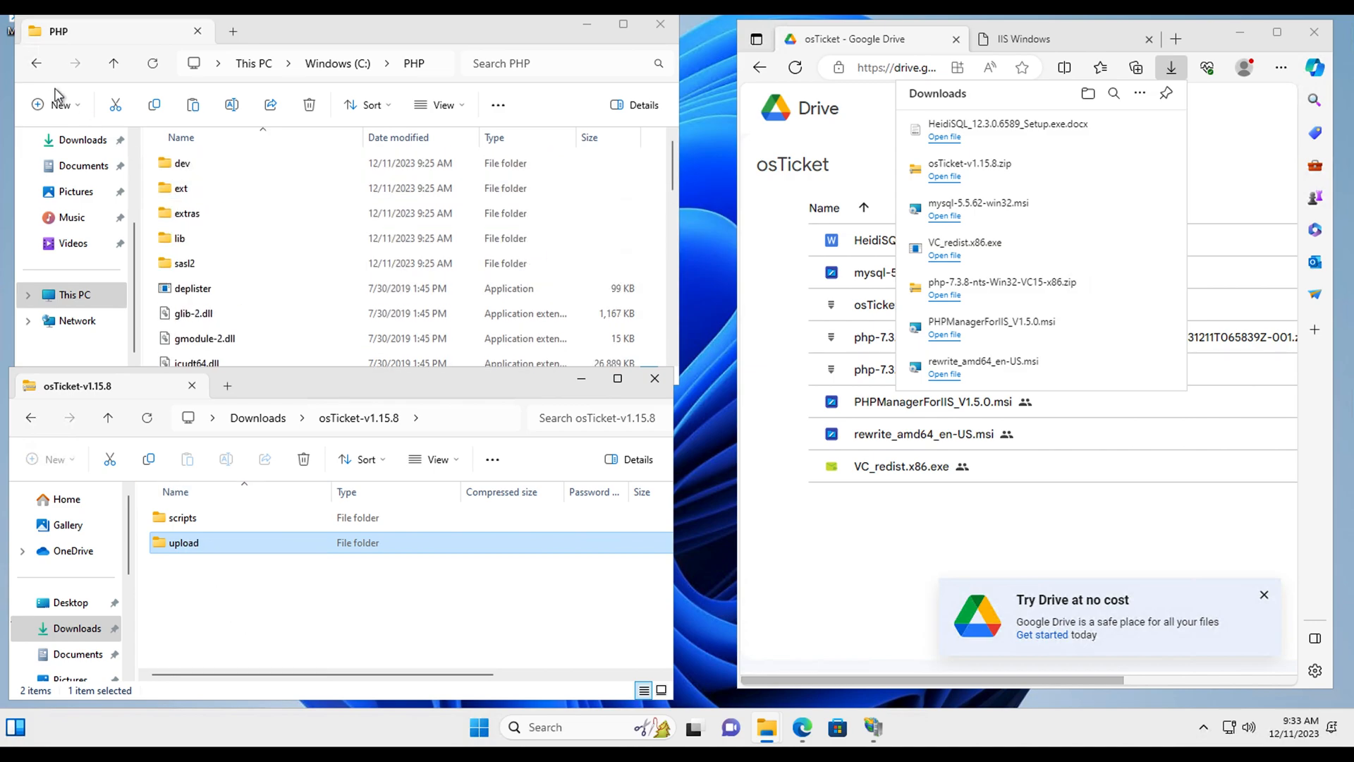
pyautogui.click(36, 63)
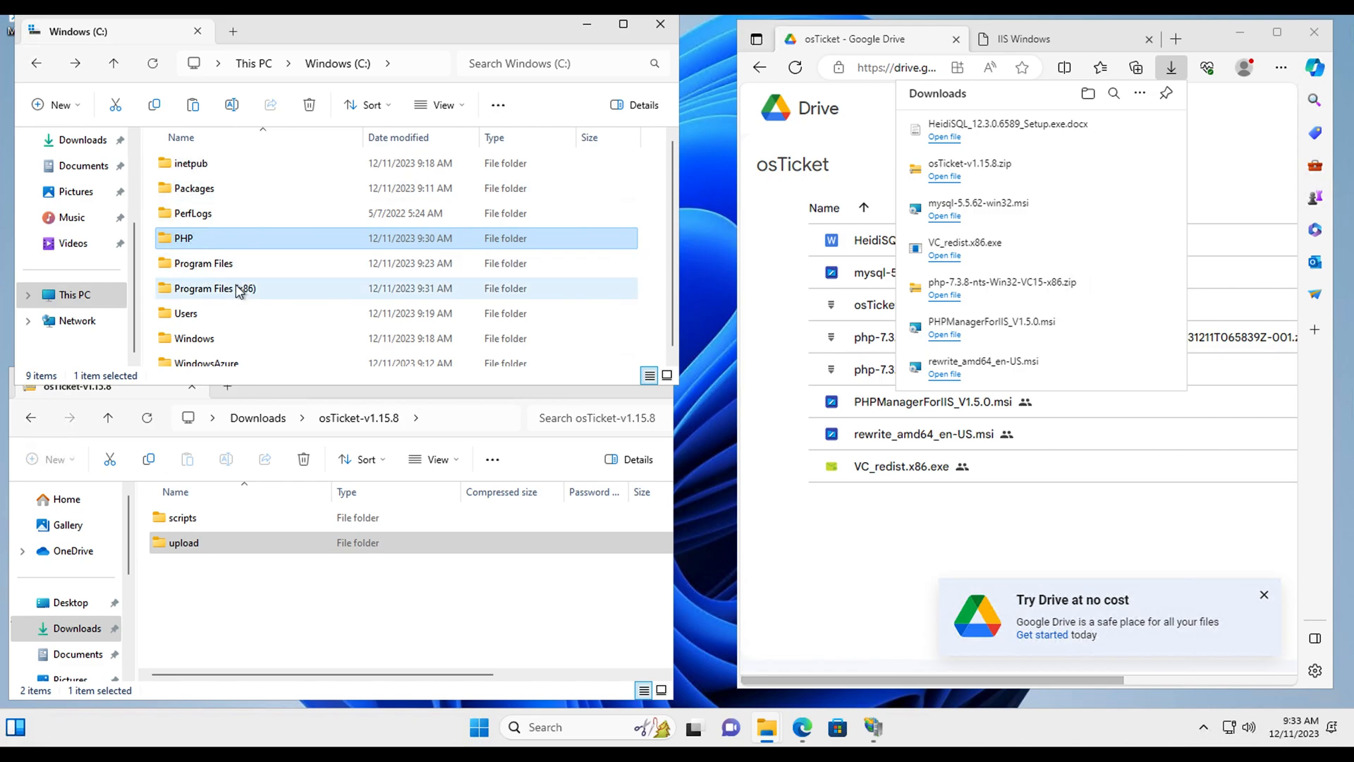
pyautogui.doubleClick(196, 170)
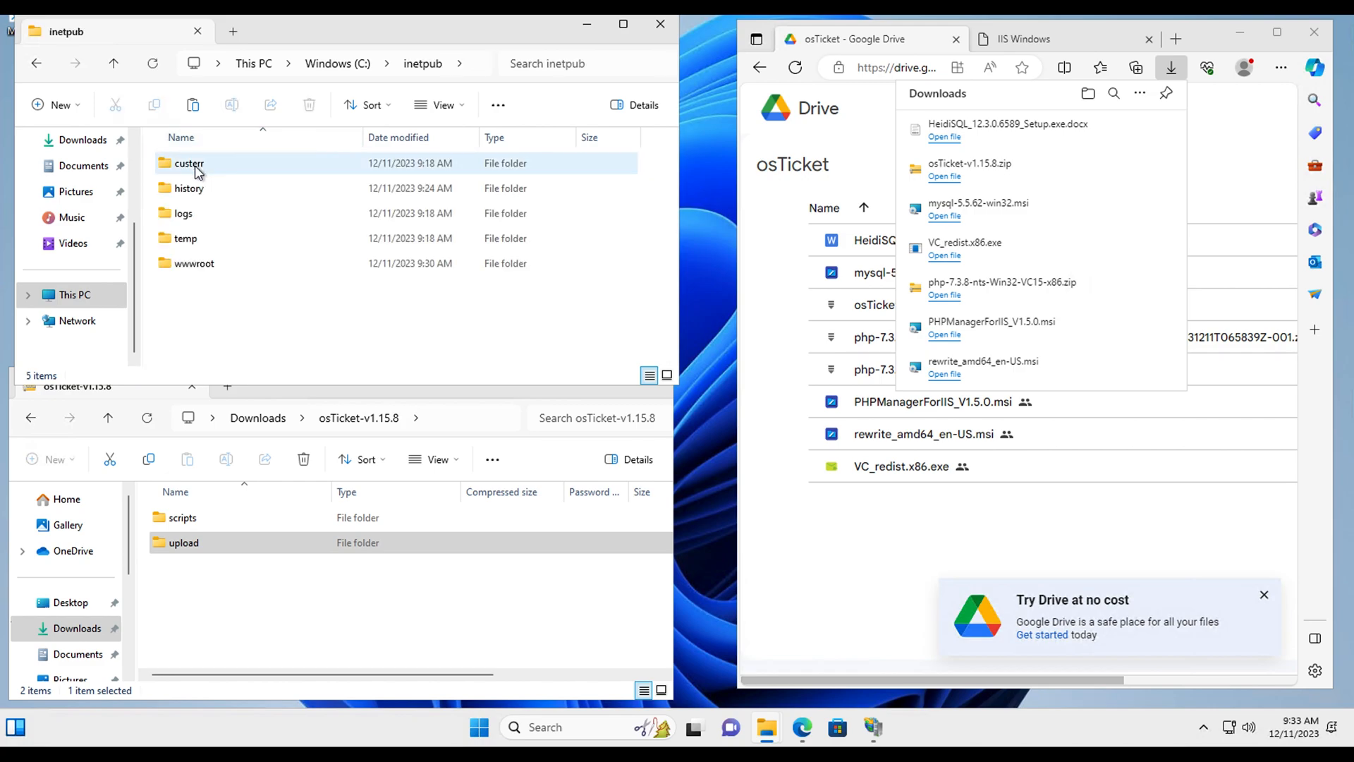
pyautogui.doubleClick(197, 267)
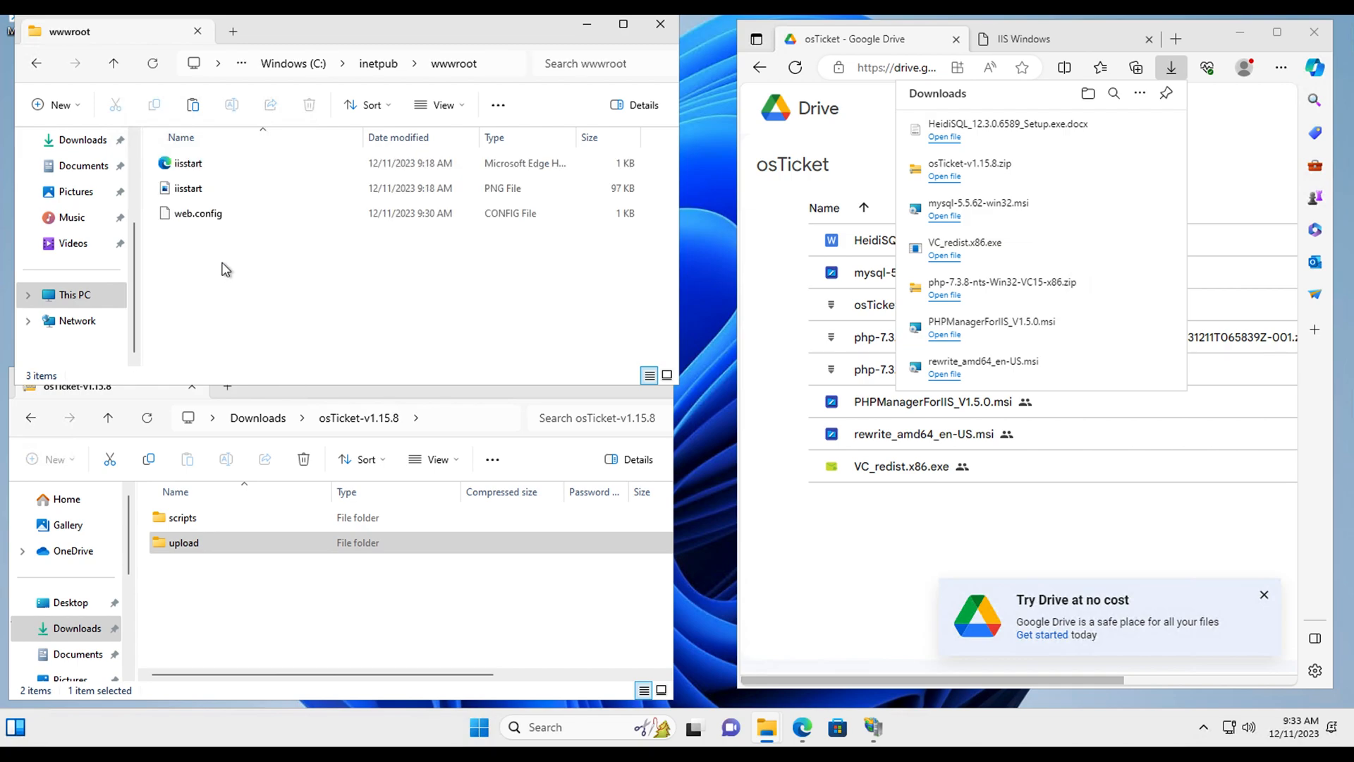
pyautogui.rightClick(198, 288)
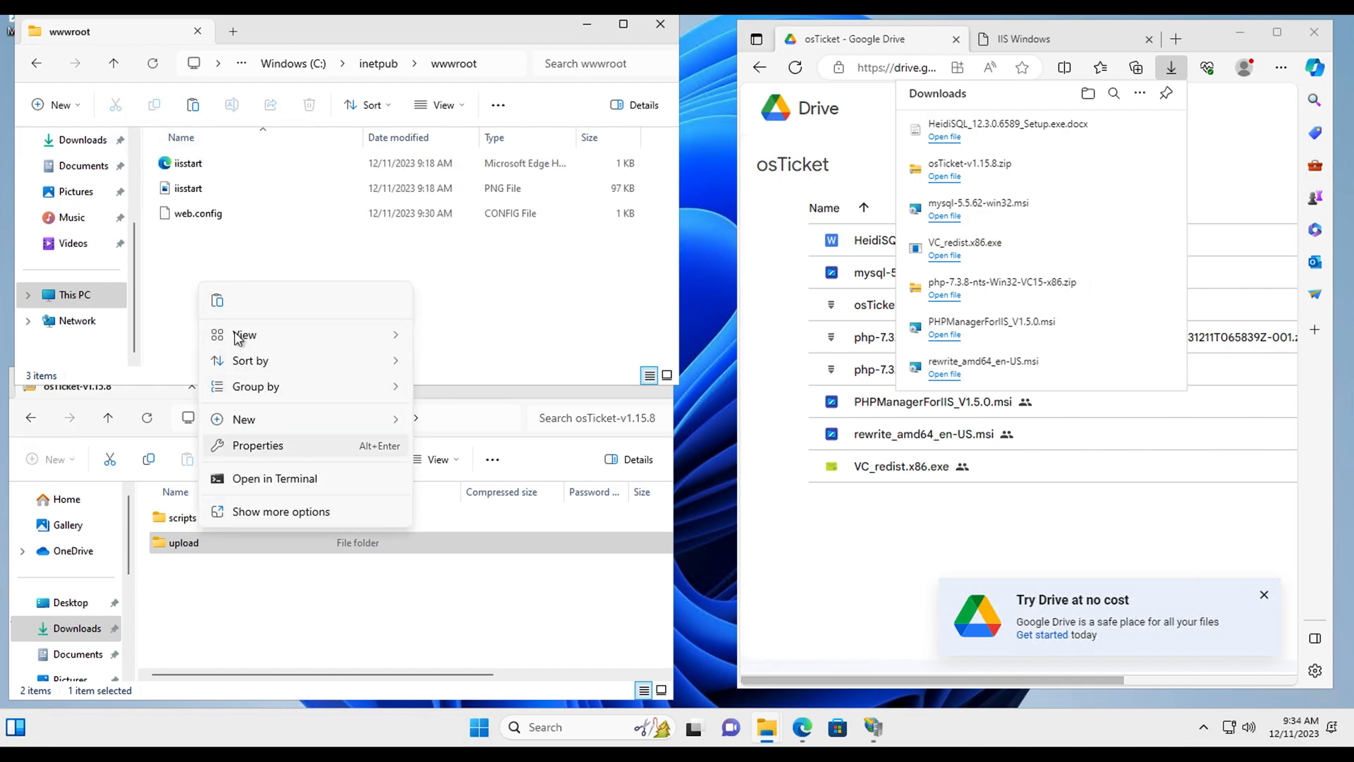
pyautogui.click(221, 310)
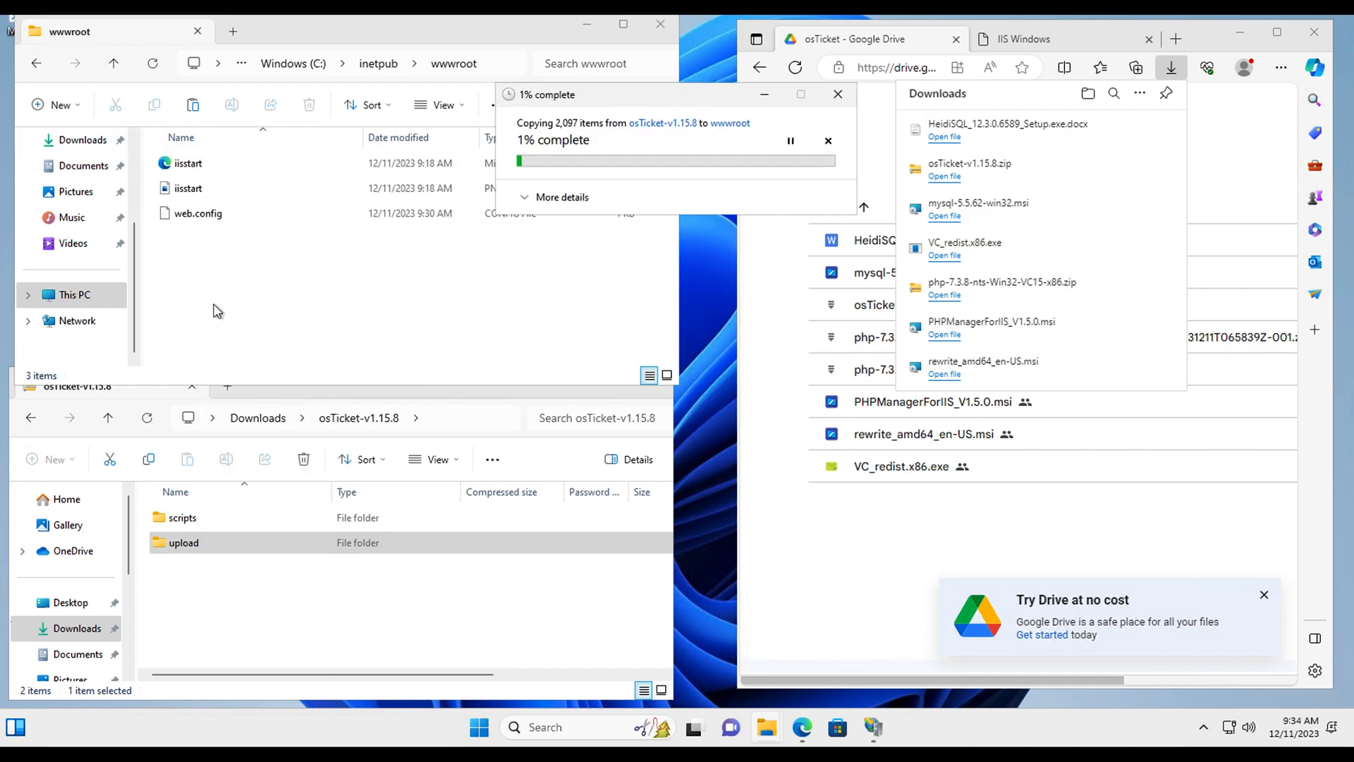
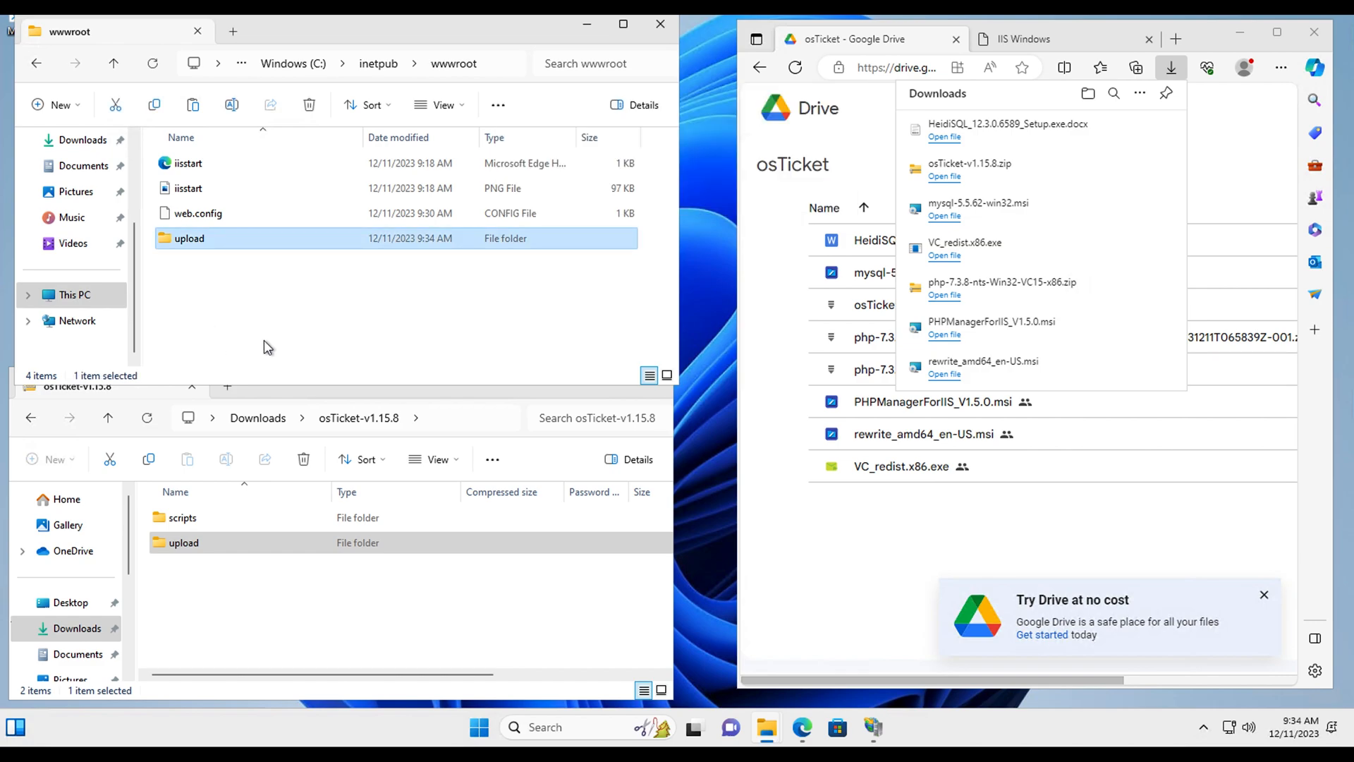
# Step: Rename the upload folder in C:\inetpub\wwwroot to 'osticket'
pyautogui.click(191, 240)
pyautogui.rightClick(189, 244)
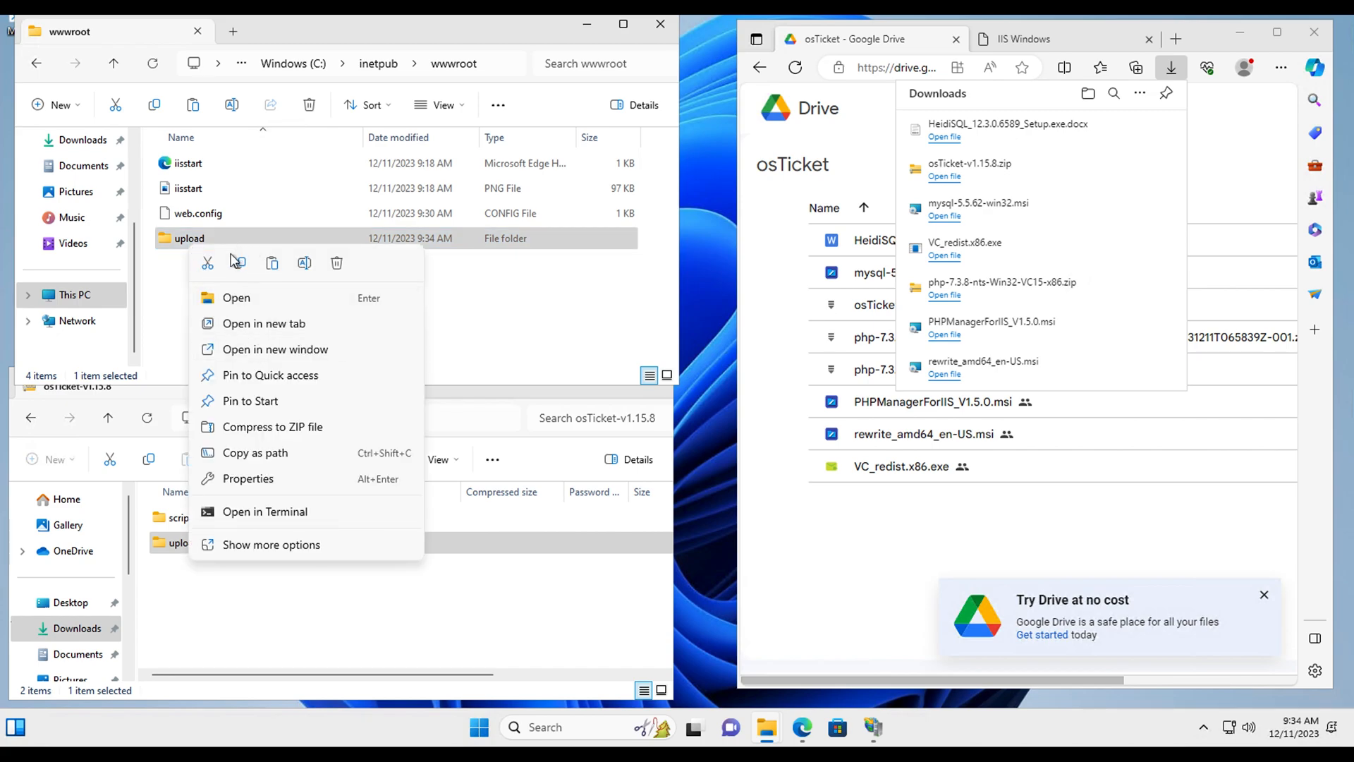
pyautogui.click(304, 263)
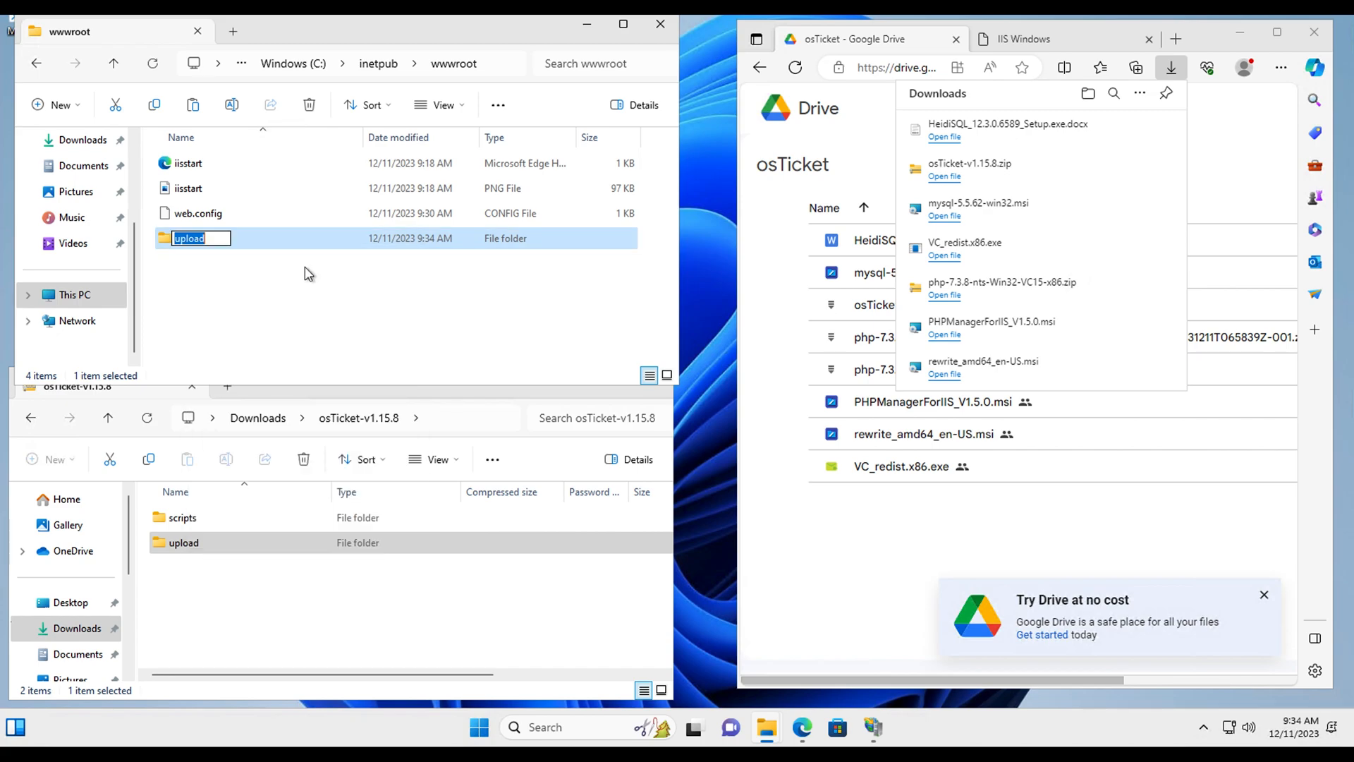
pyautogui.write('osticket')
pyautogui.click(260, 316)
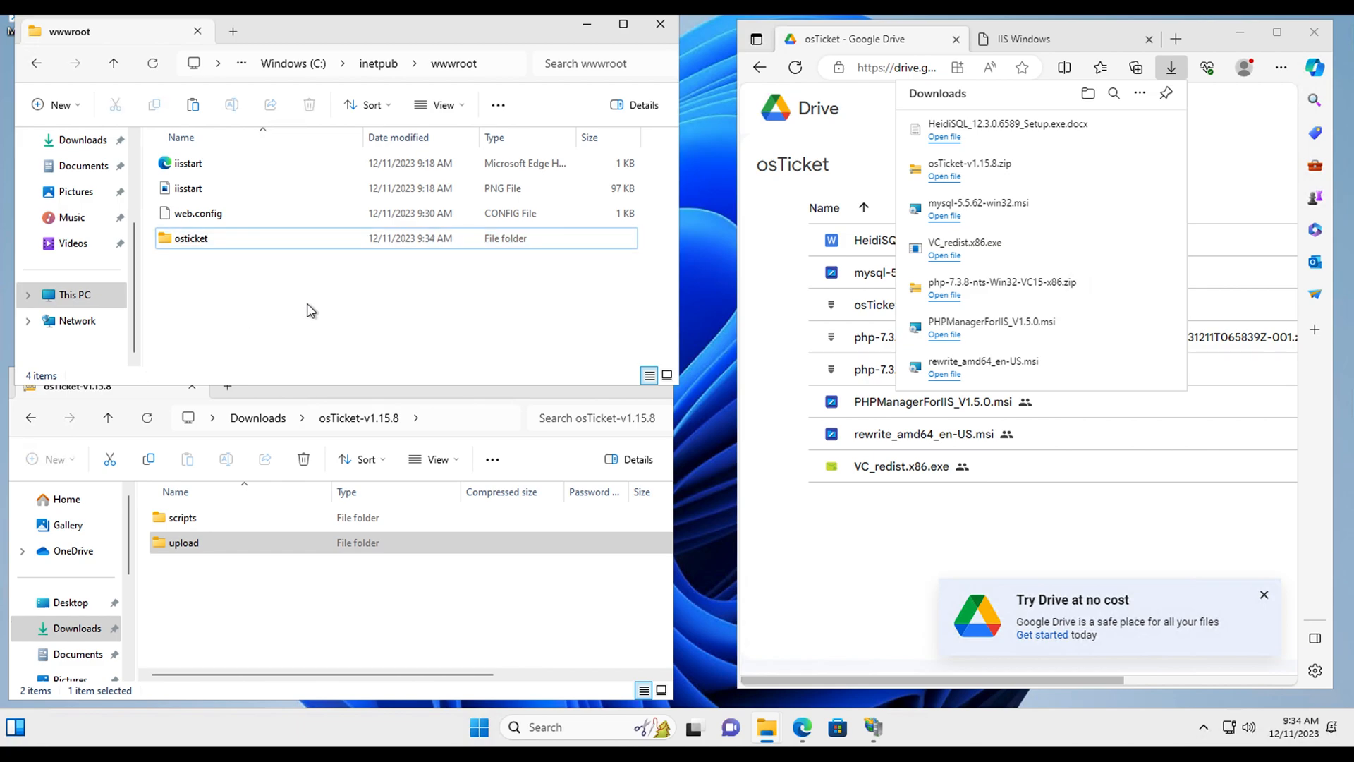
pyautogui.click(698, 472)
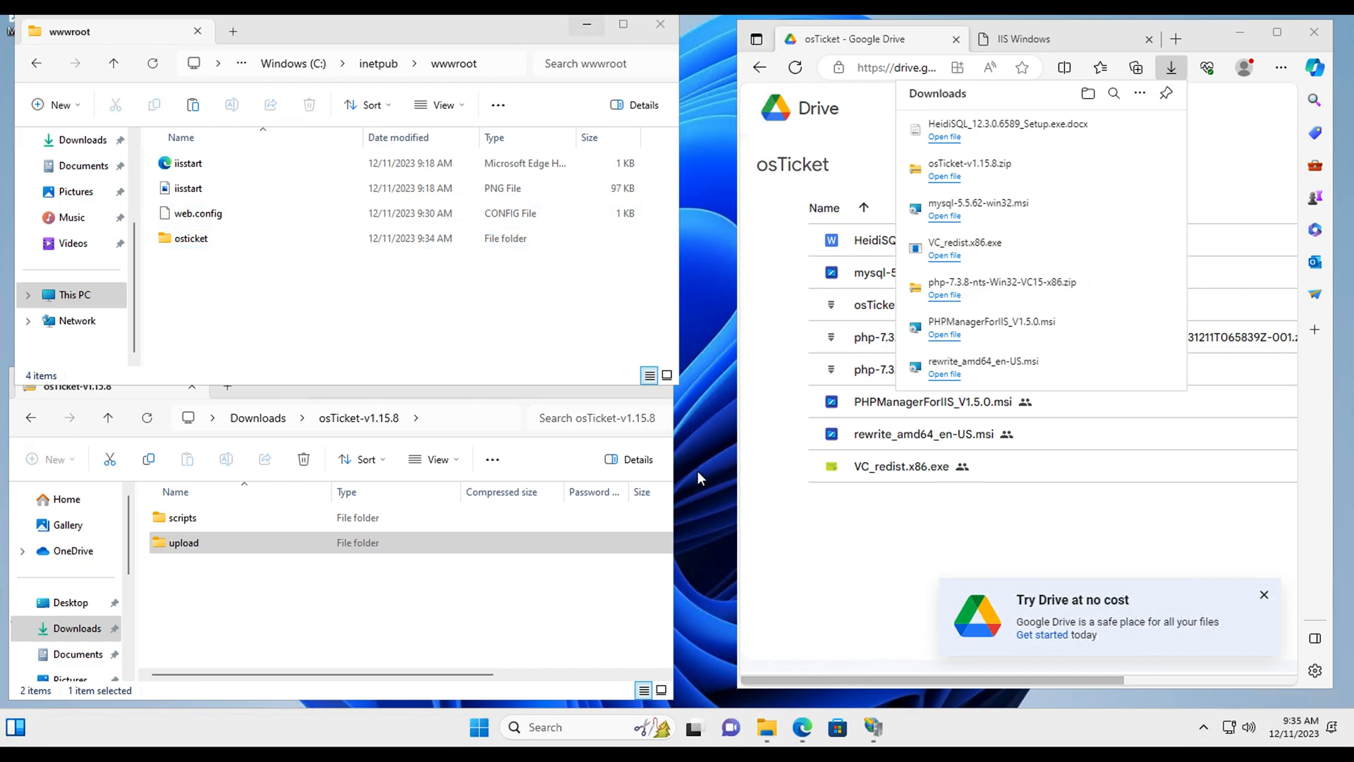
# Step: Restart the osTicketDemo web server in IIS Manager, view Default Web Site, then close IIS Manager
pyautogui.click(872, 728)
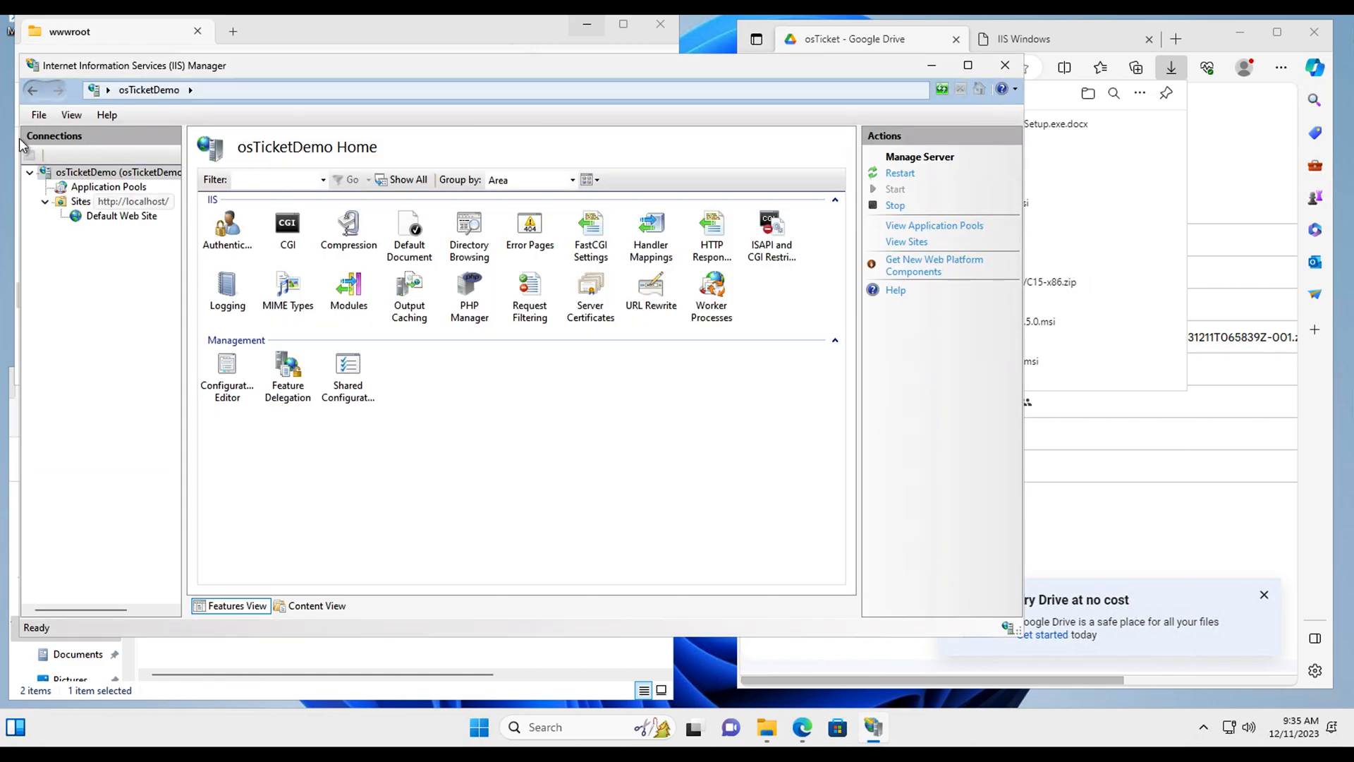
pyautogui.click(904, 174)
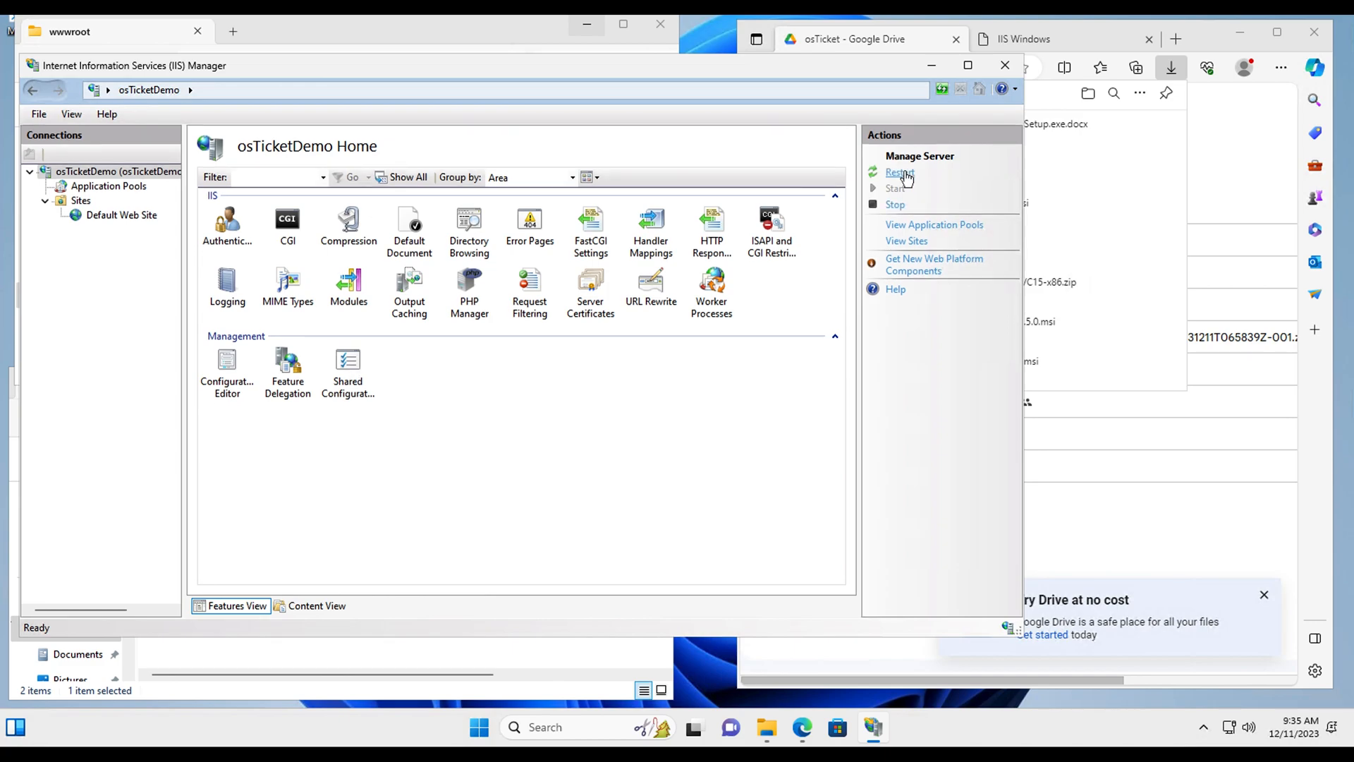
pyautogui.click(44, 201)
pyautogui.click(45, 203)
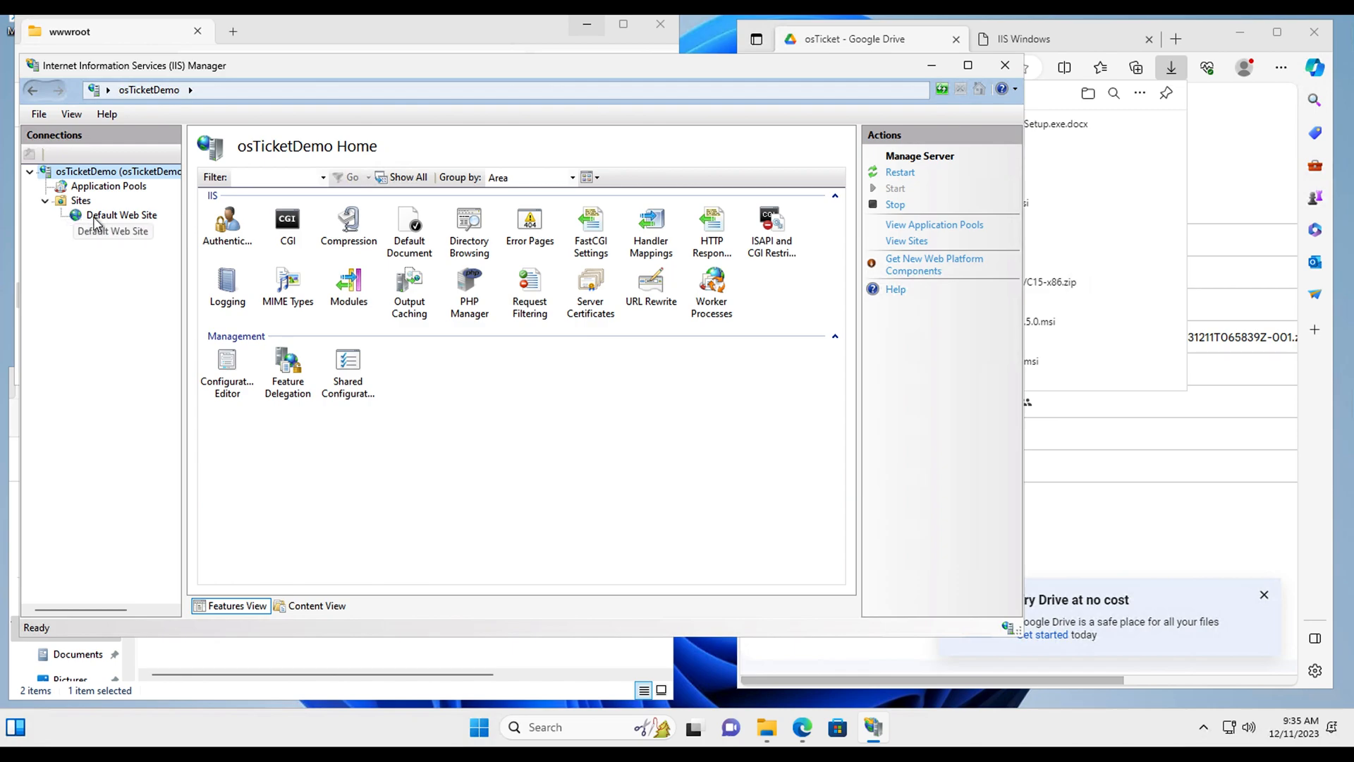
pyautogui.click(30, 172)
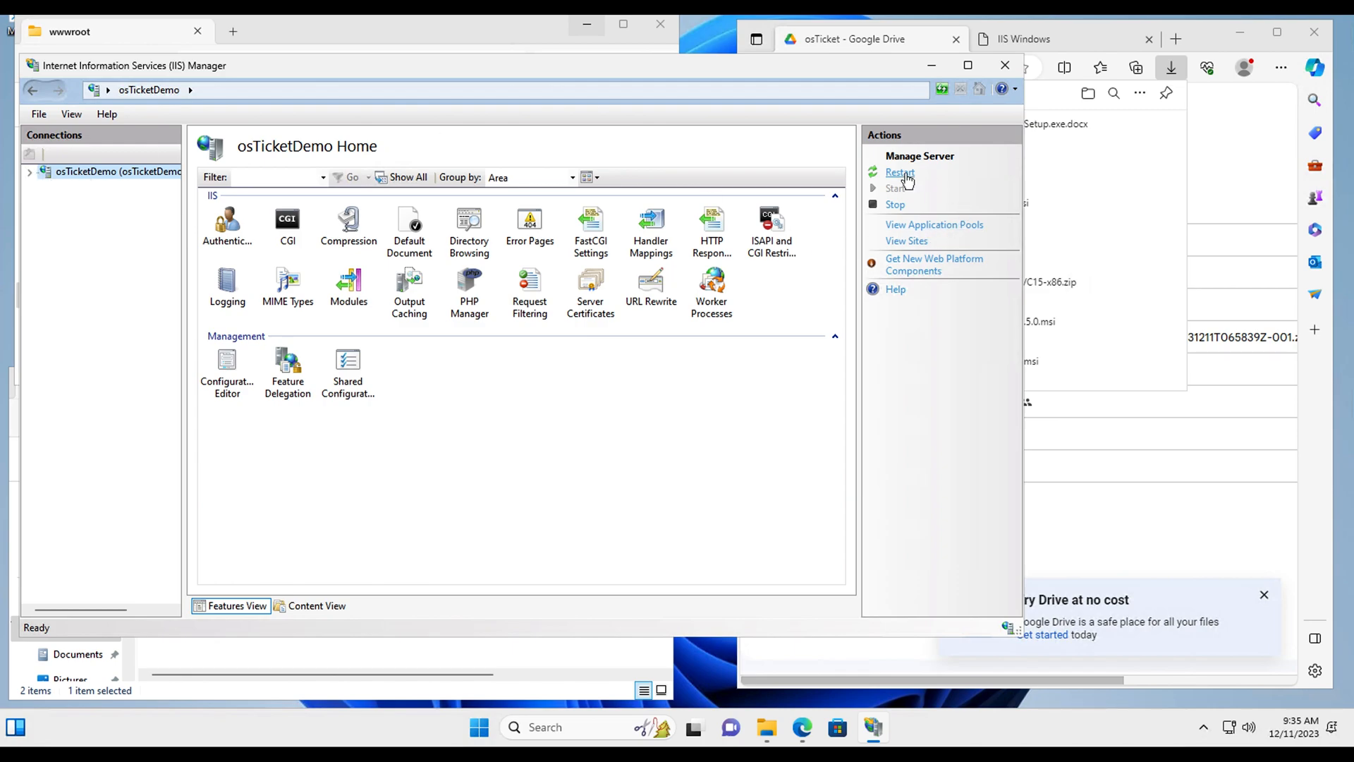
pyautogui.click(44, 172)
pyautogui.click(30, 173)
pyautogui.click(45, 201)
pyautogui.click(95, 218)
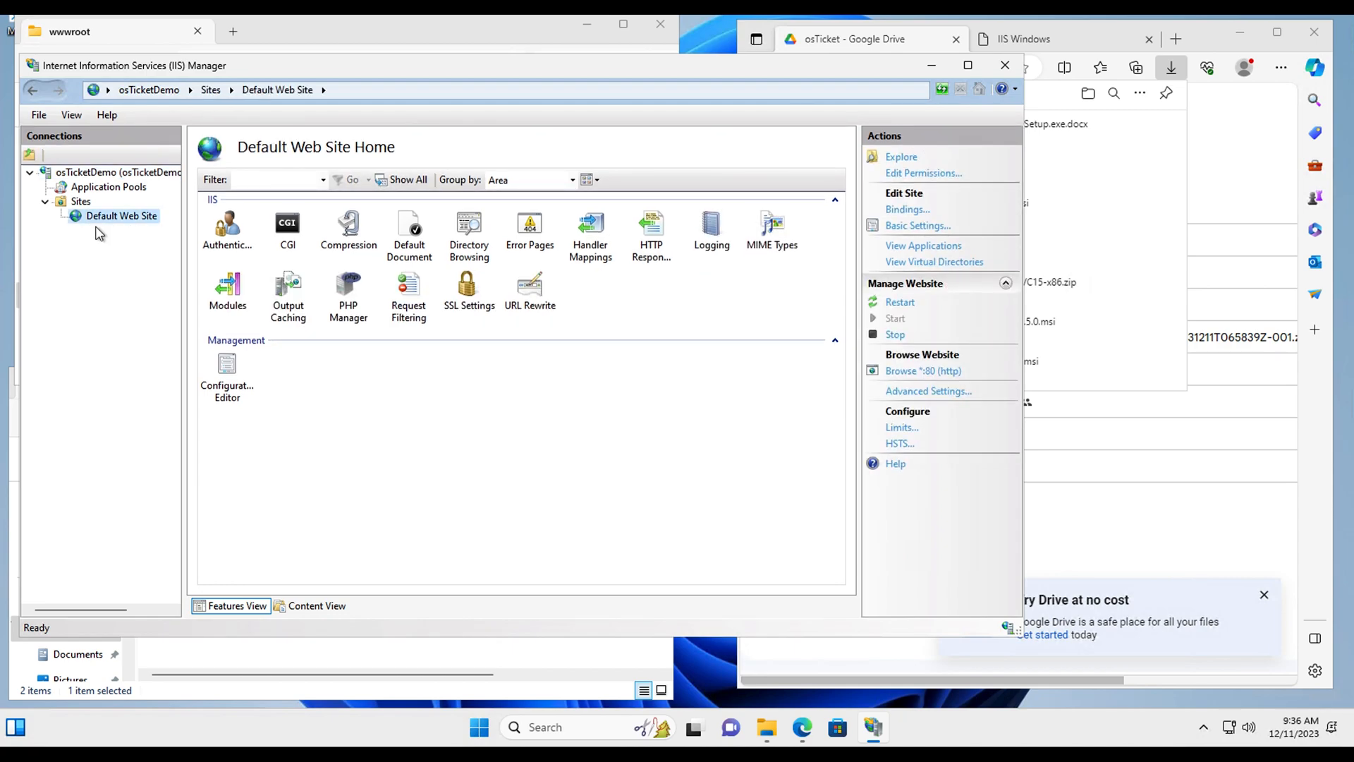
pyautogui.click(1005, 67)
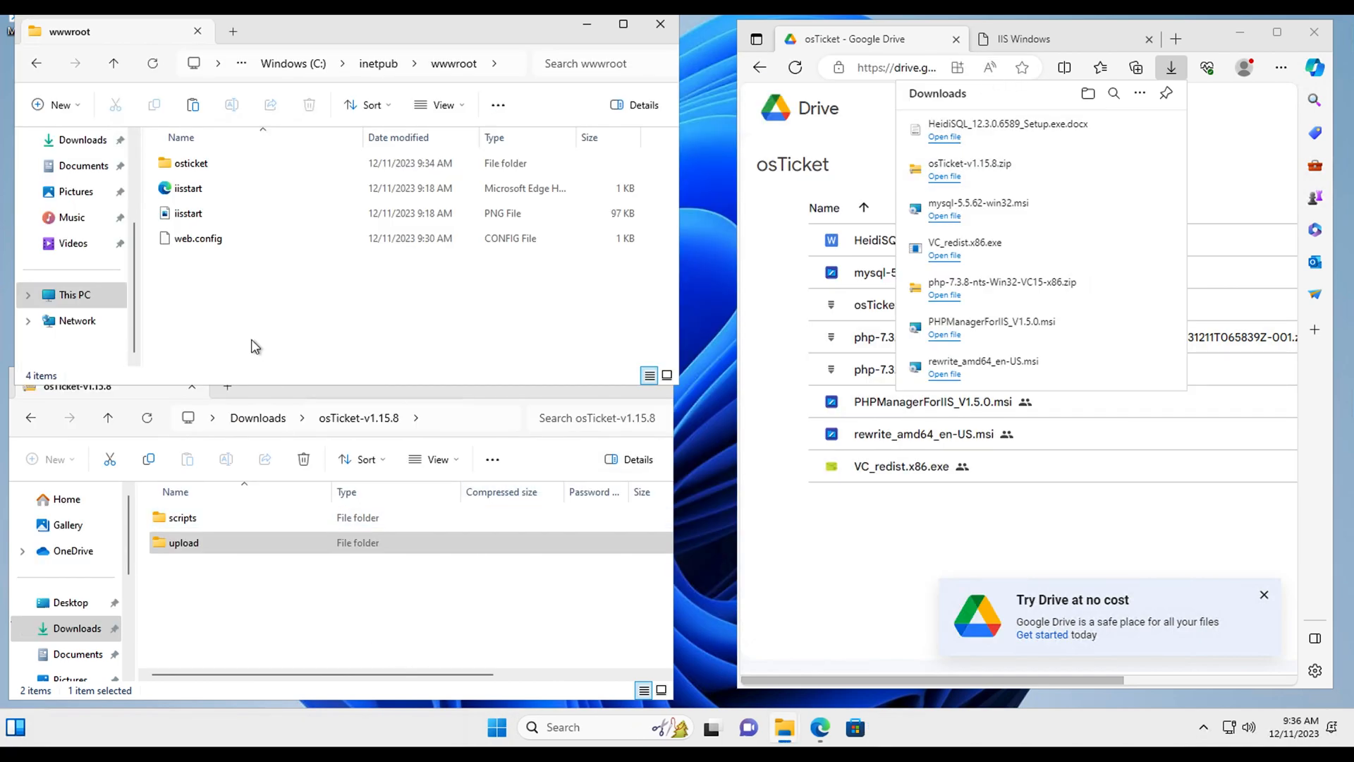
# Step: Check the osticket folder's contents, then reopen IIS Manager via Windows search
pyautogui.doubleClick(200, 165)
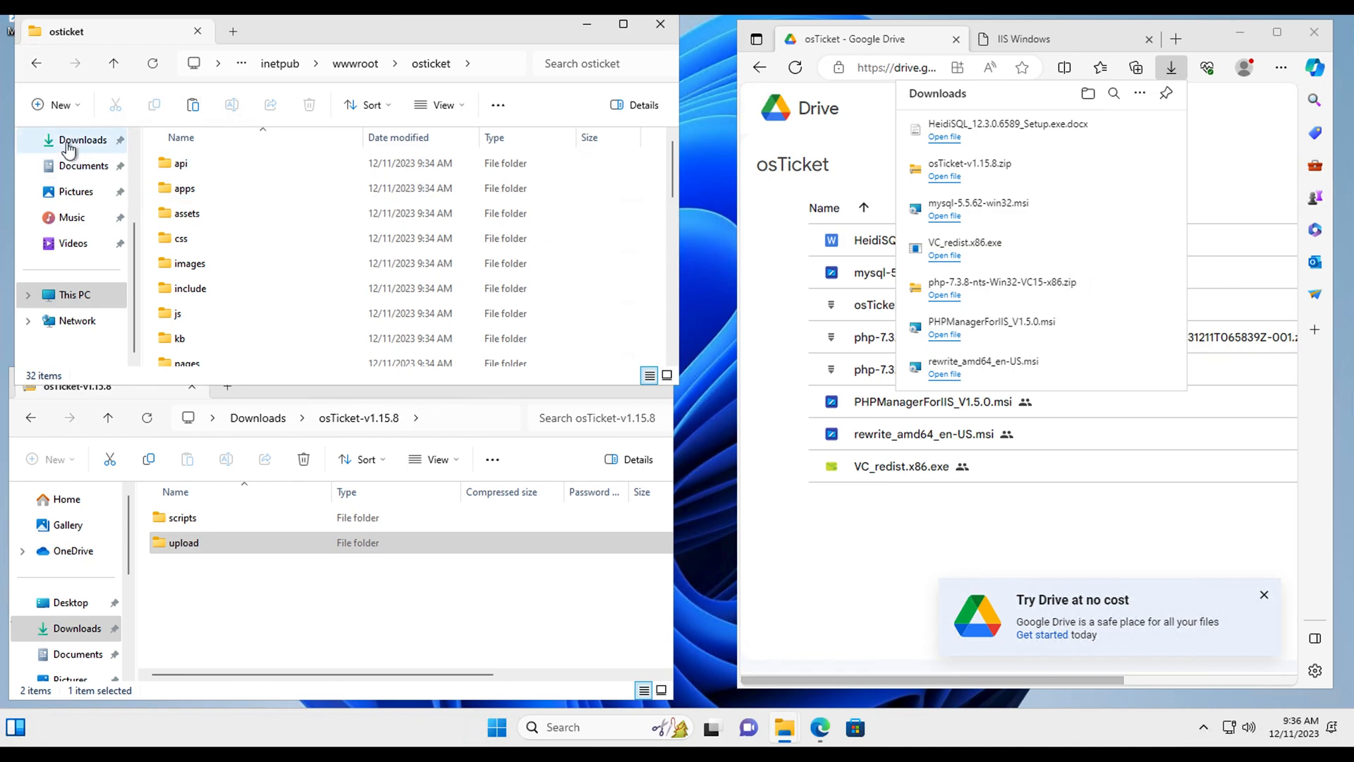
pyautogui.click(36, 64)
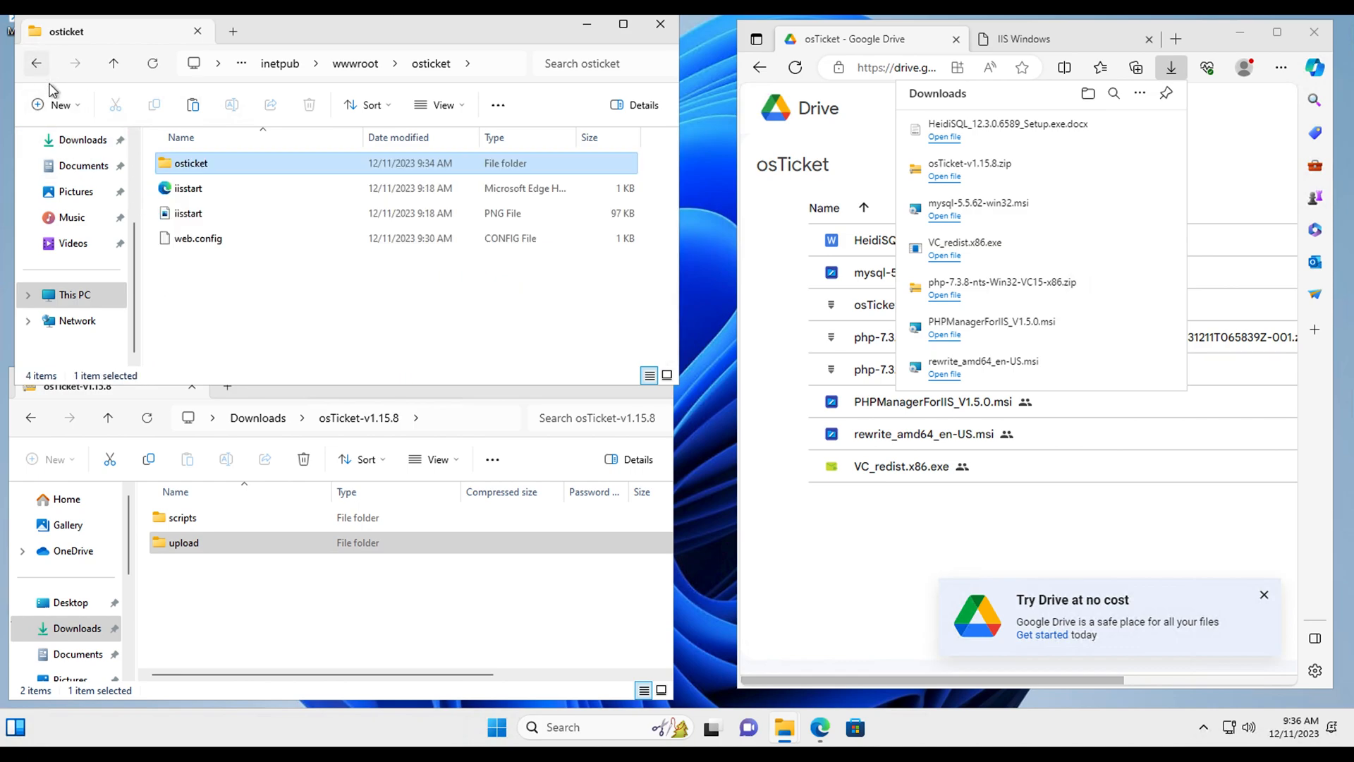
pyautogui.click(615, 724)
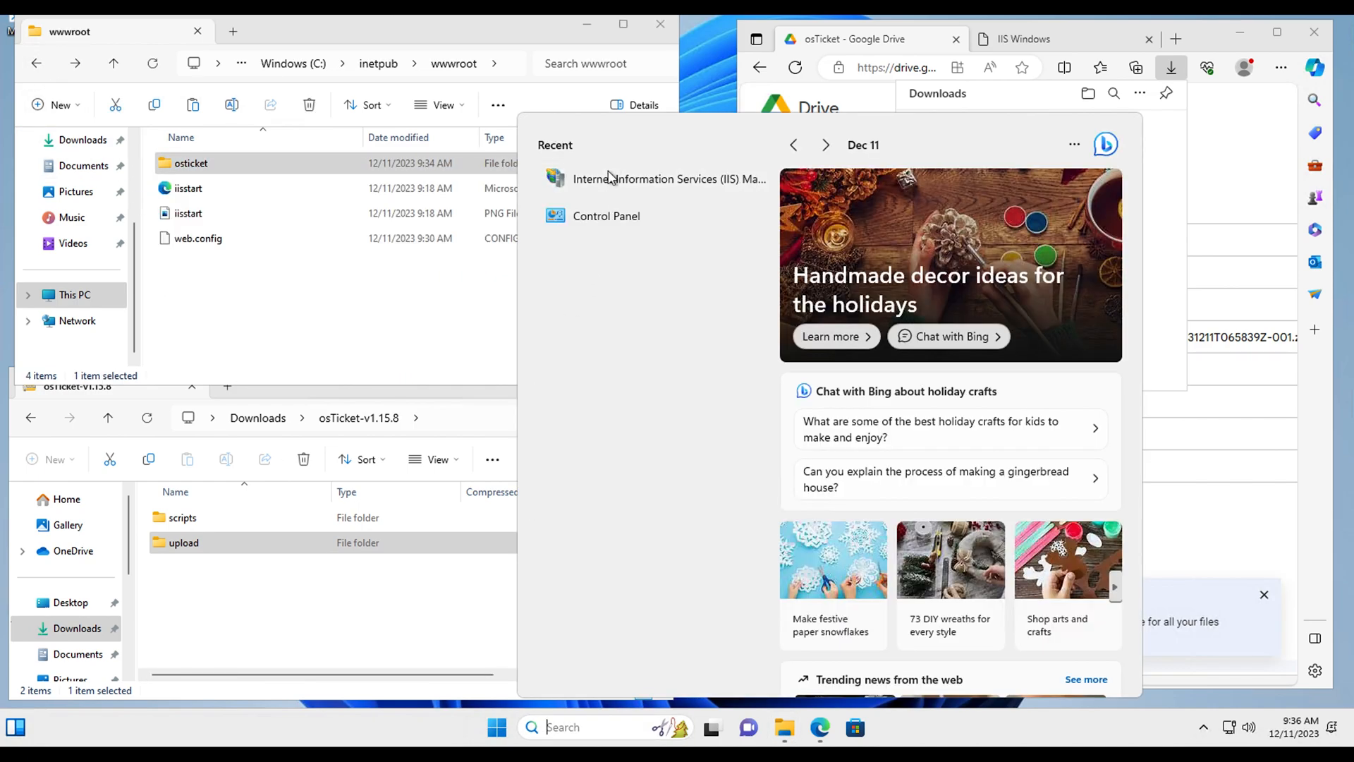
pyautogui.click(610, 178)
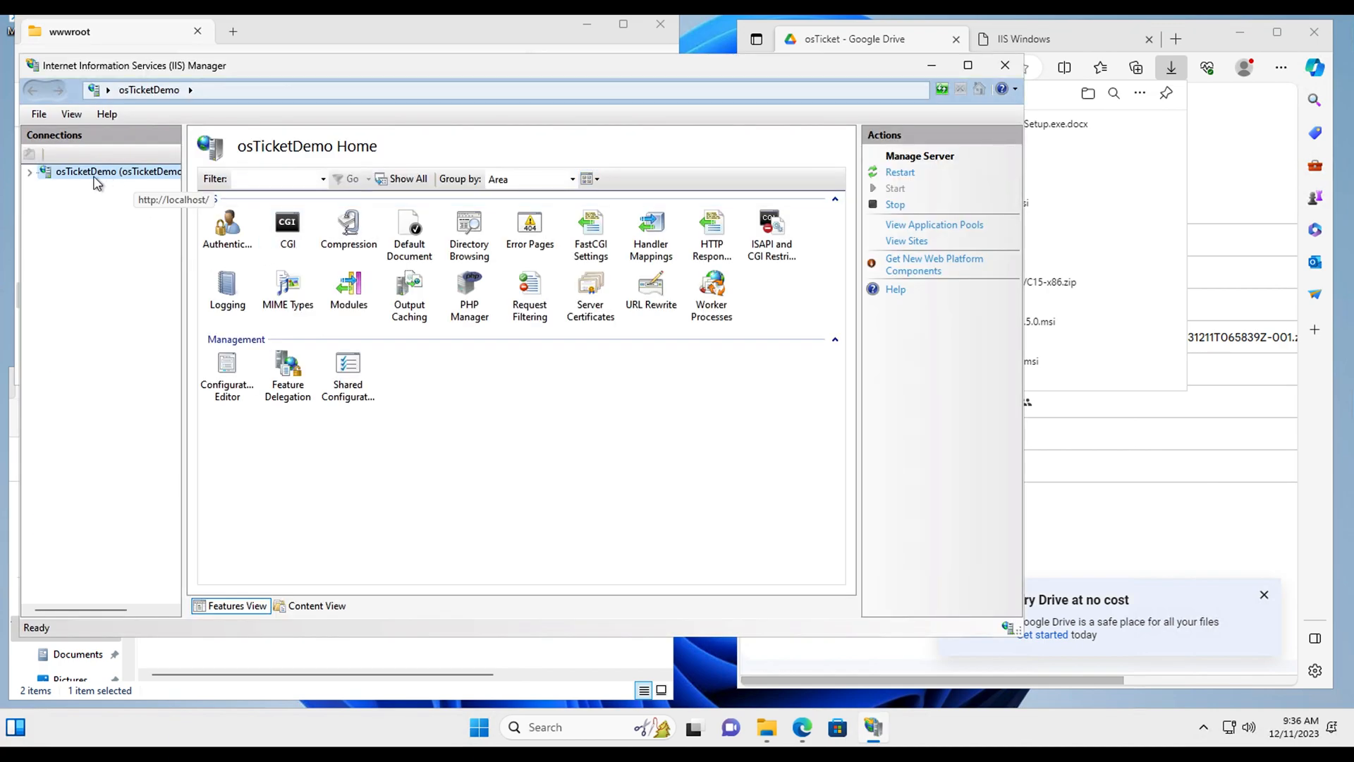
# Step: Expand osTicketDemo > Sites > Default Web Site and open the osticket node's Home page
pyautogui.click(29, 172)
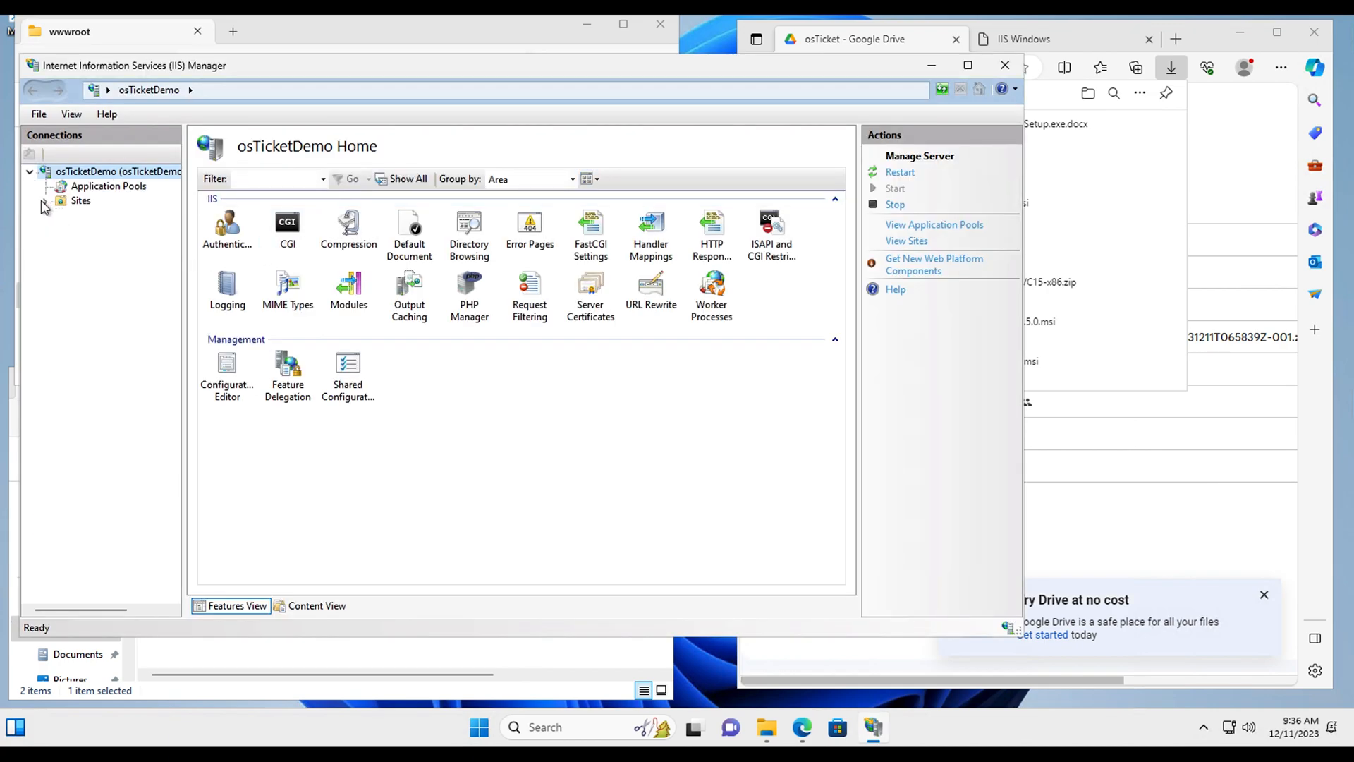
pyautogui.click(45, 202)
pyautogui.click(61, 215)
pyautogui.click(92, 231)
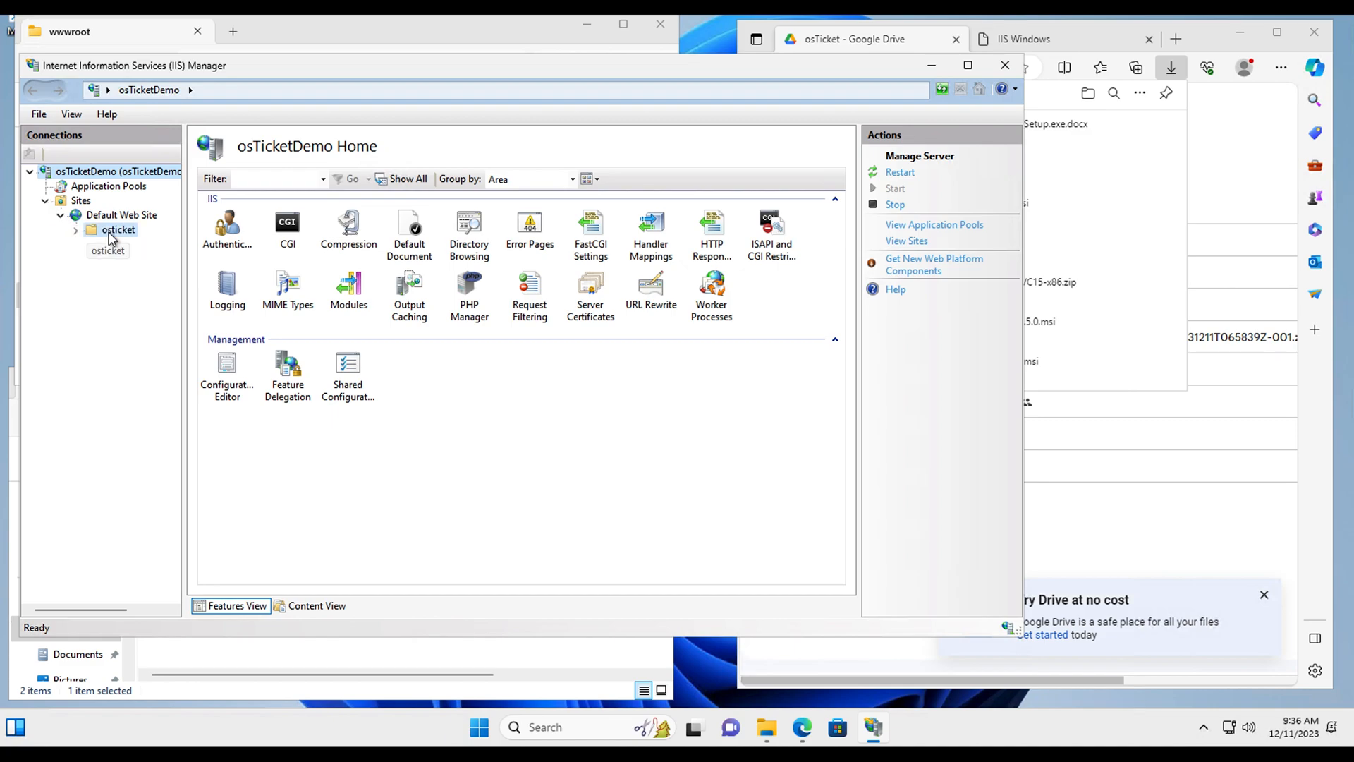
pyautogui.click(76, 232)
pyautogui.click(76, 232)
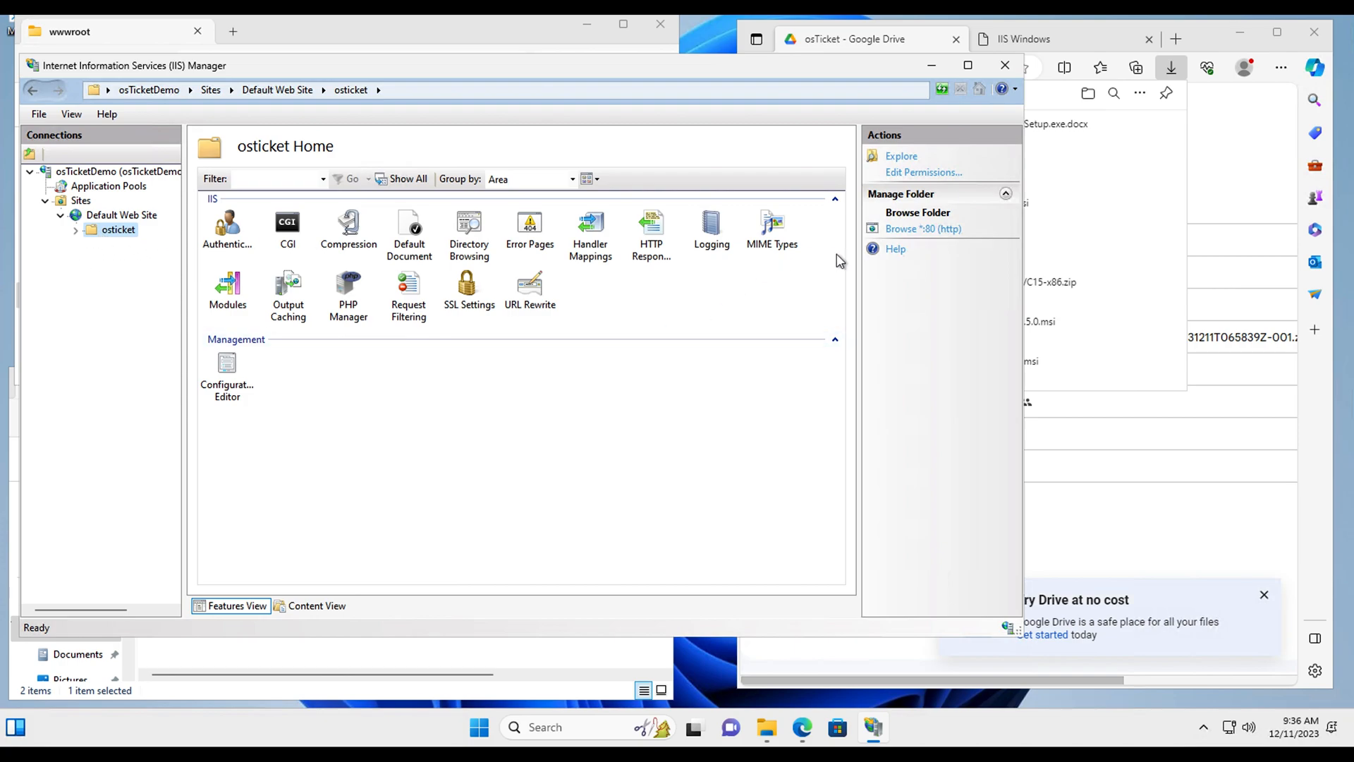
# Step: Browse the osticket site on *:80 to load the osTicket Installer page
pyautogui.click(923, 230)
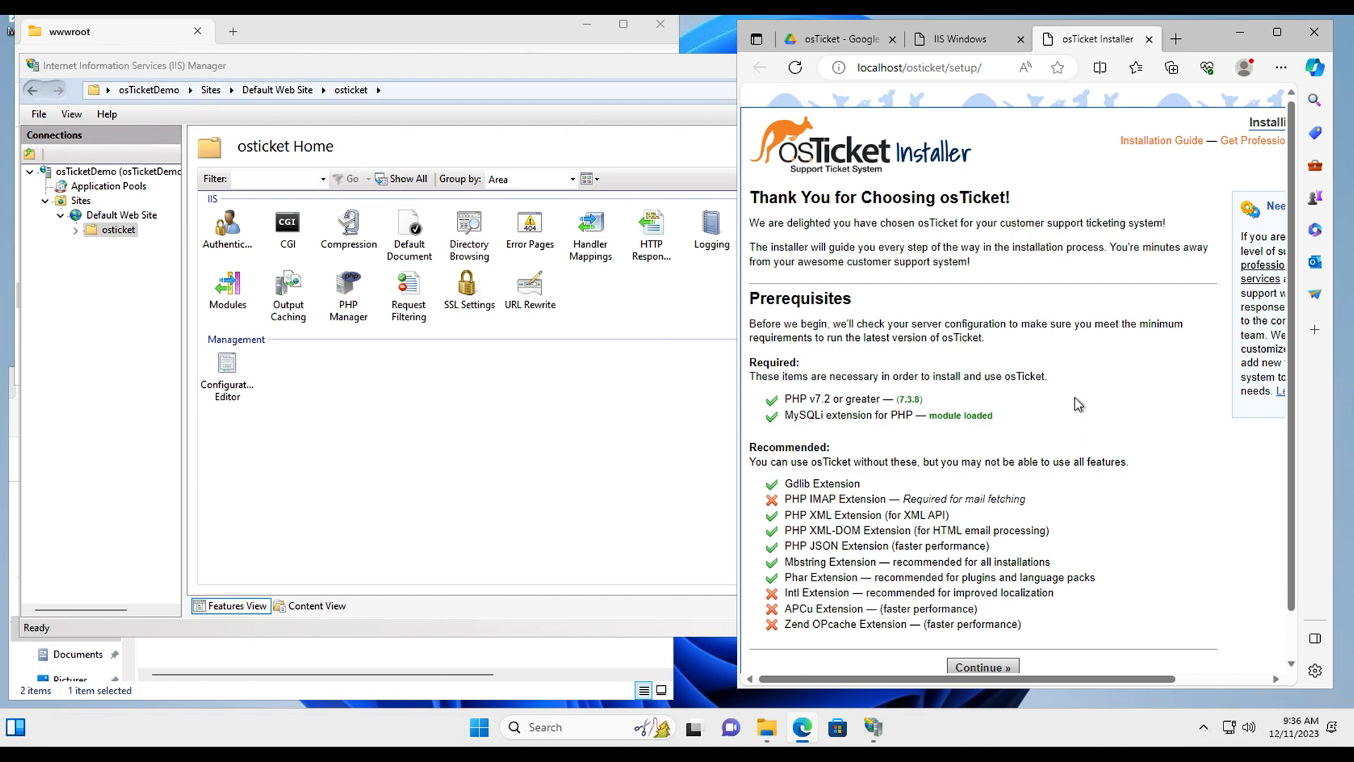
pyautogui.scroll(-1, 1076, 405)
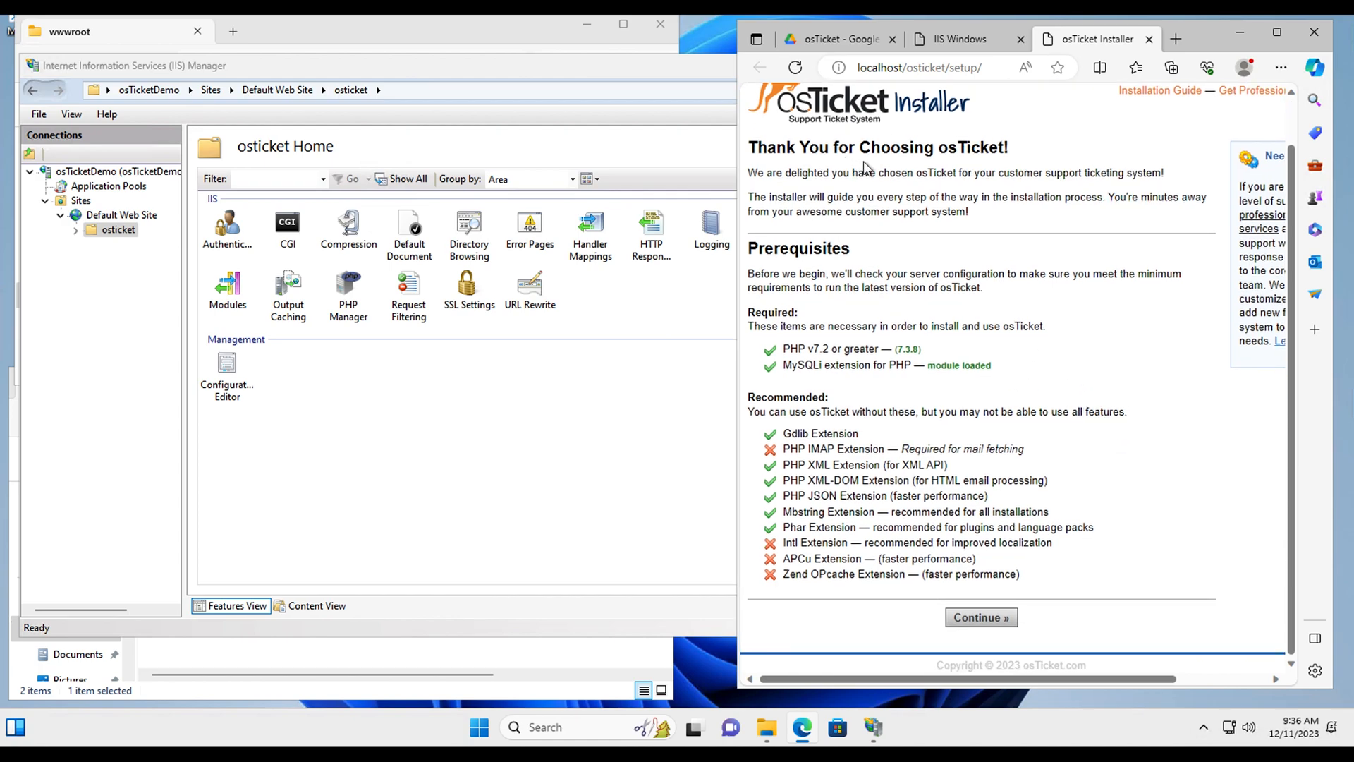
pyautogui.scroll(1, 865, 164)
# Step: Note the missing PHP IMAP and Intl extensions, then select the osticket node in IIS Manager
pyautogui.click(509, 351)
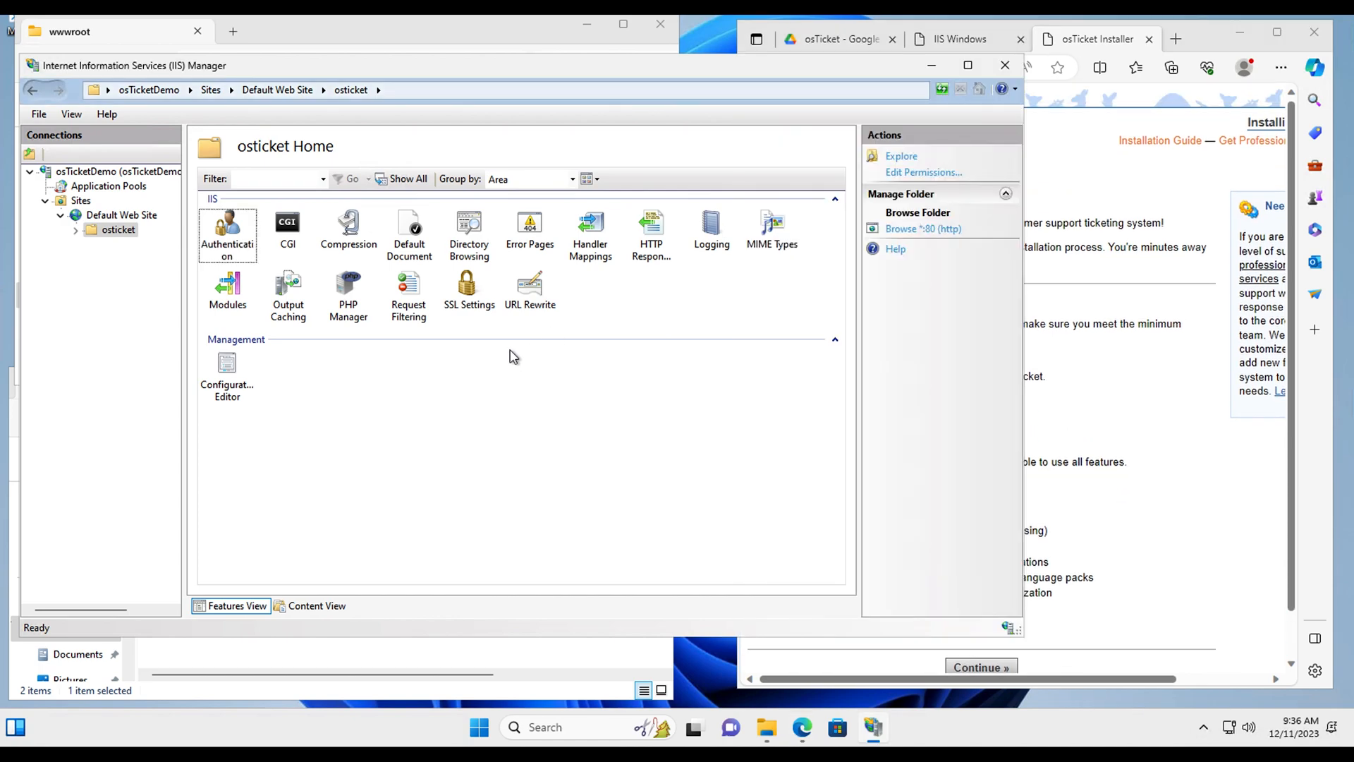
pyautogui.click(931, 65)
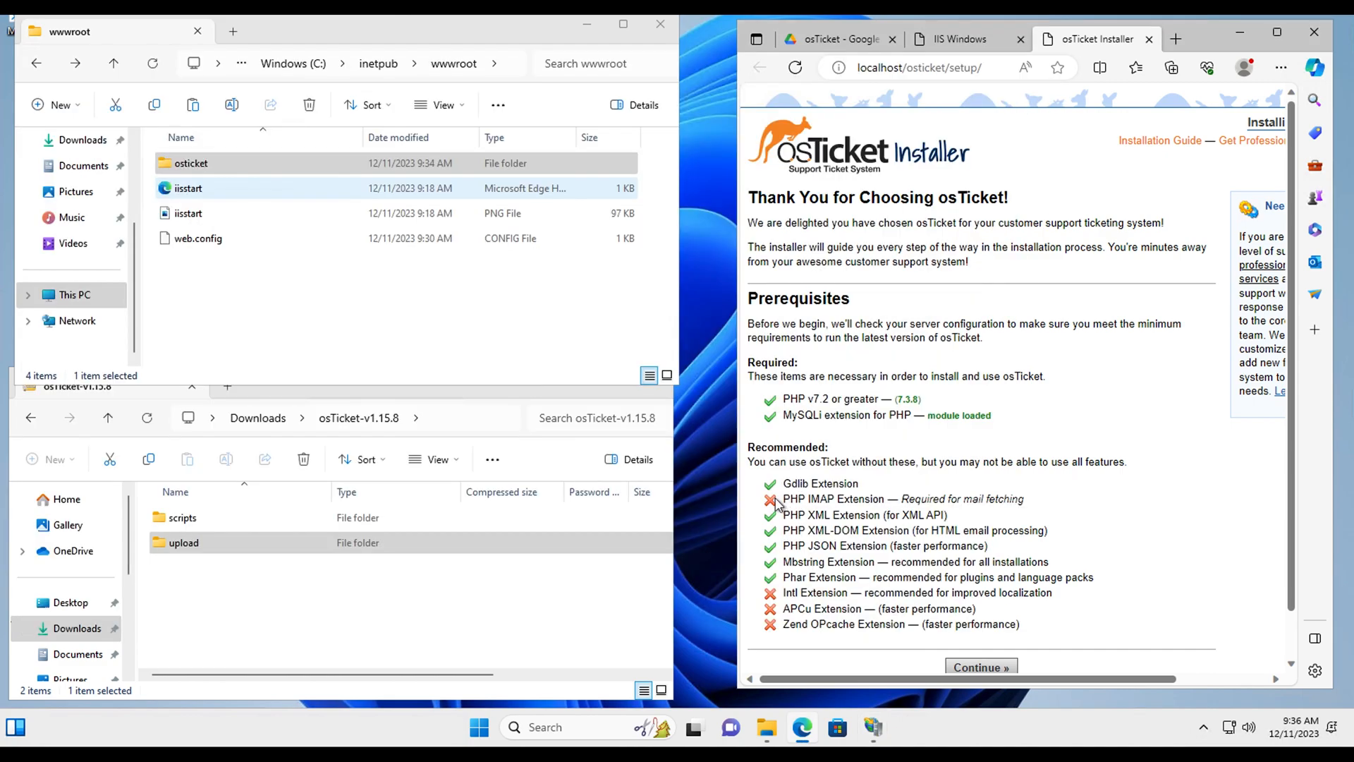
pyautogui.moveTo(775, 501); pyautogui.dragTo(898, 499)
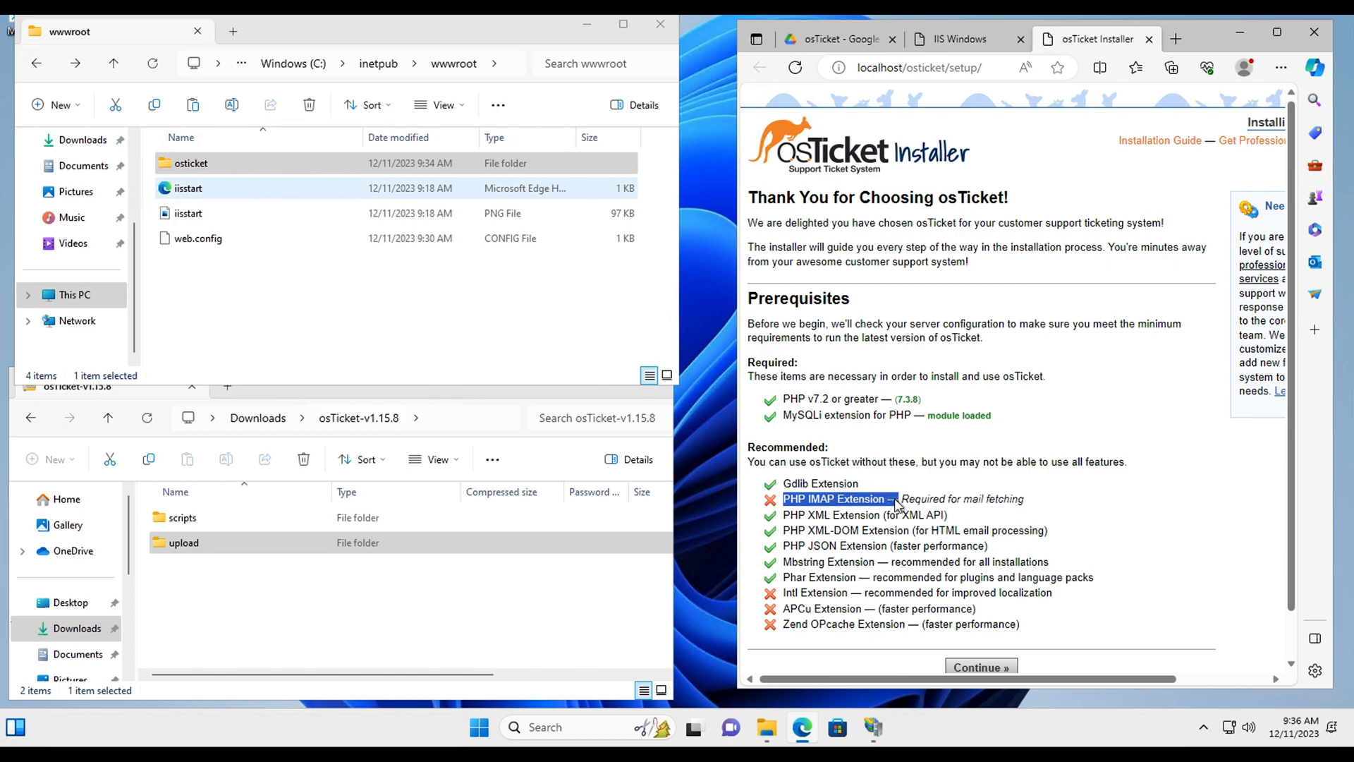
pyautogui.moveTo(781, 593); pyautogui.dragTo(880, 592)
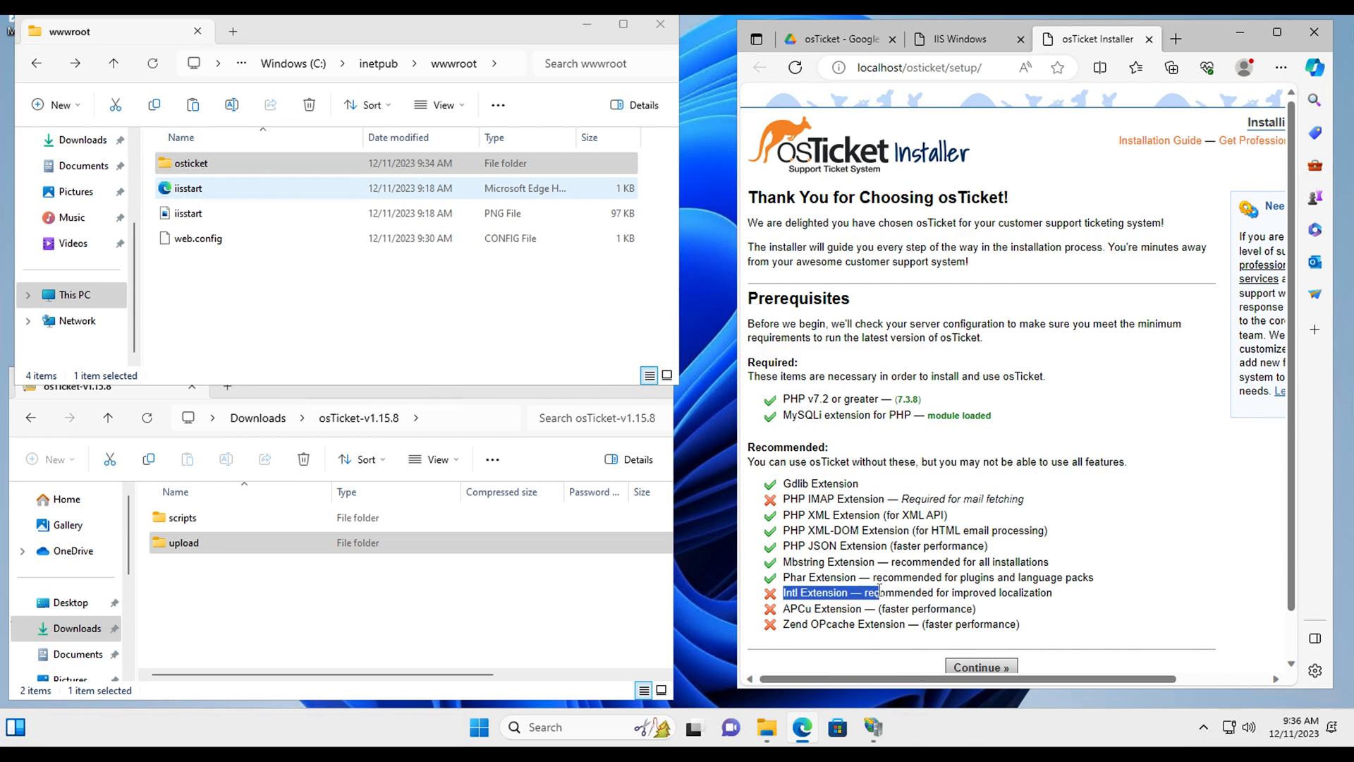
pyautogui.click(874, 727)
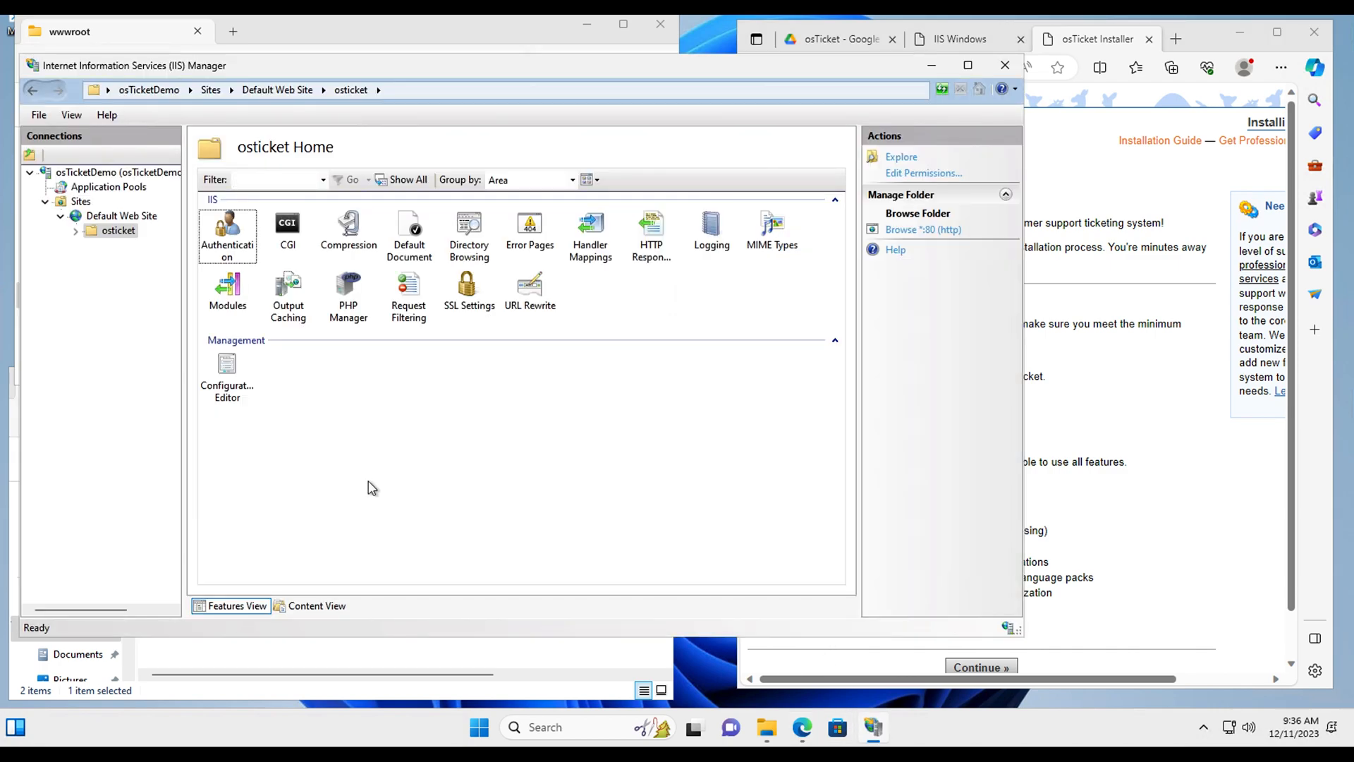
pyautogui.click(113, 233)
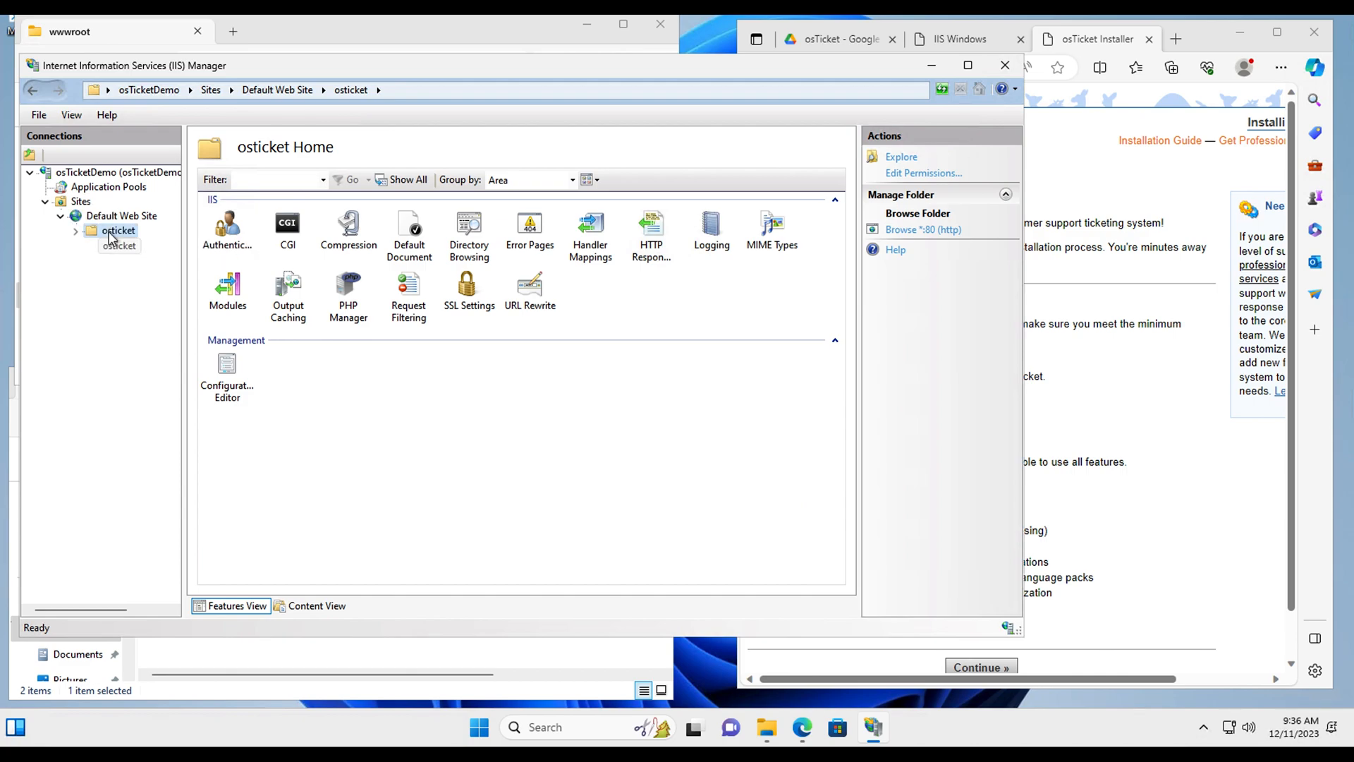
# Step: Open PHP Manager's extensions list for osticket and enable php_imap.dll
pyautogui.click(359, 296)
pyautogui.rightClick(358, 296)
pyautogui.click(413, 303)
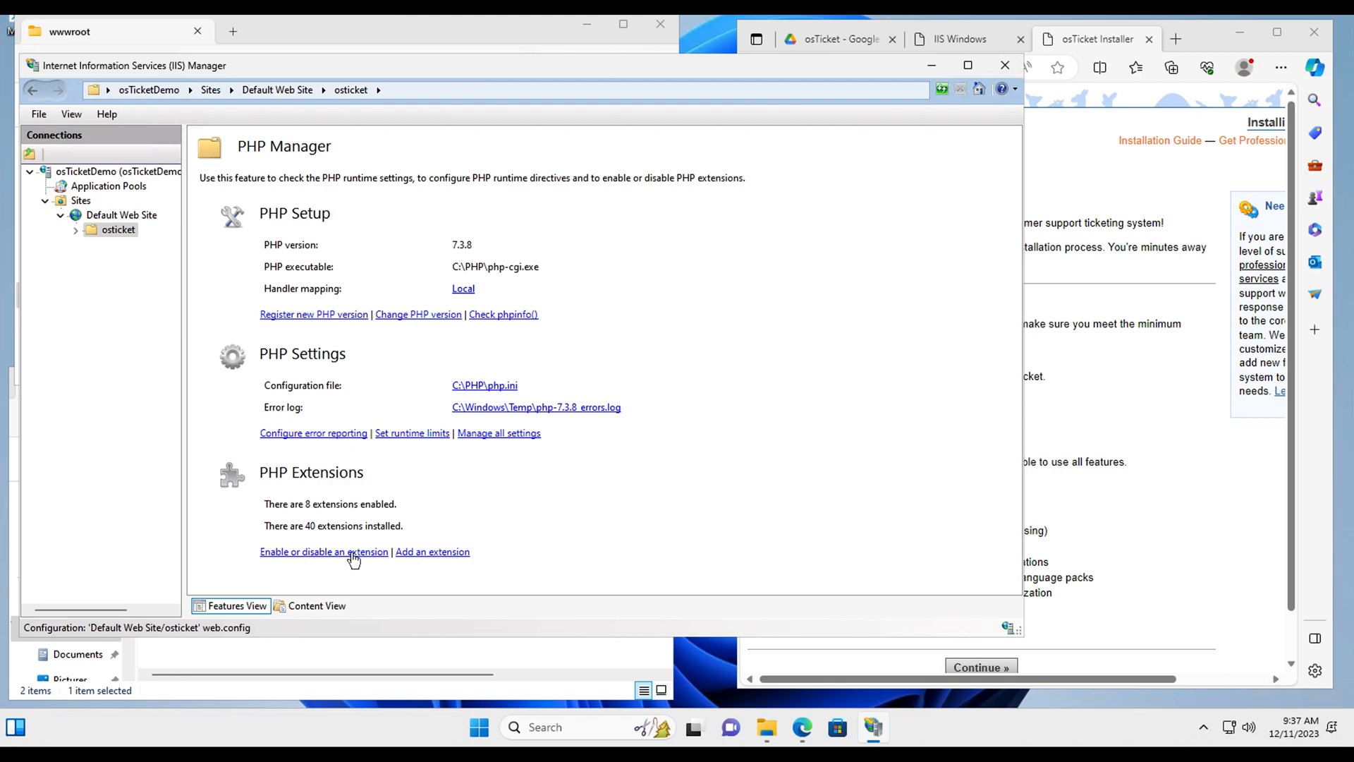
pyautogui.click(333, 561)
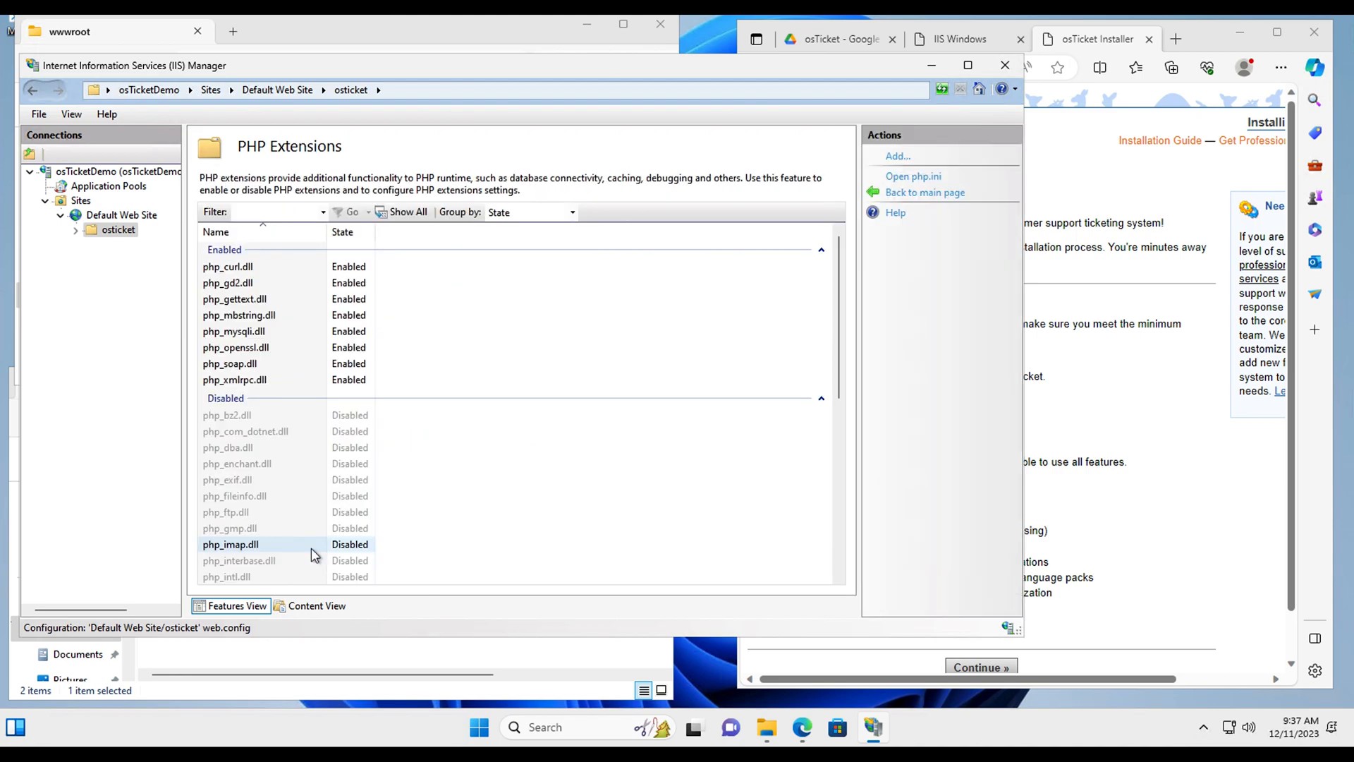
pyautogui.scroll(-3, 325, 505)
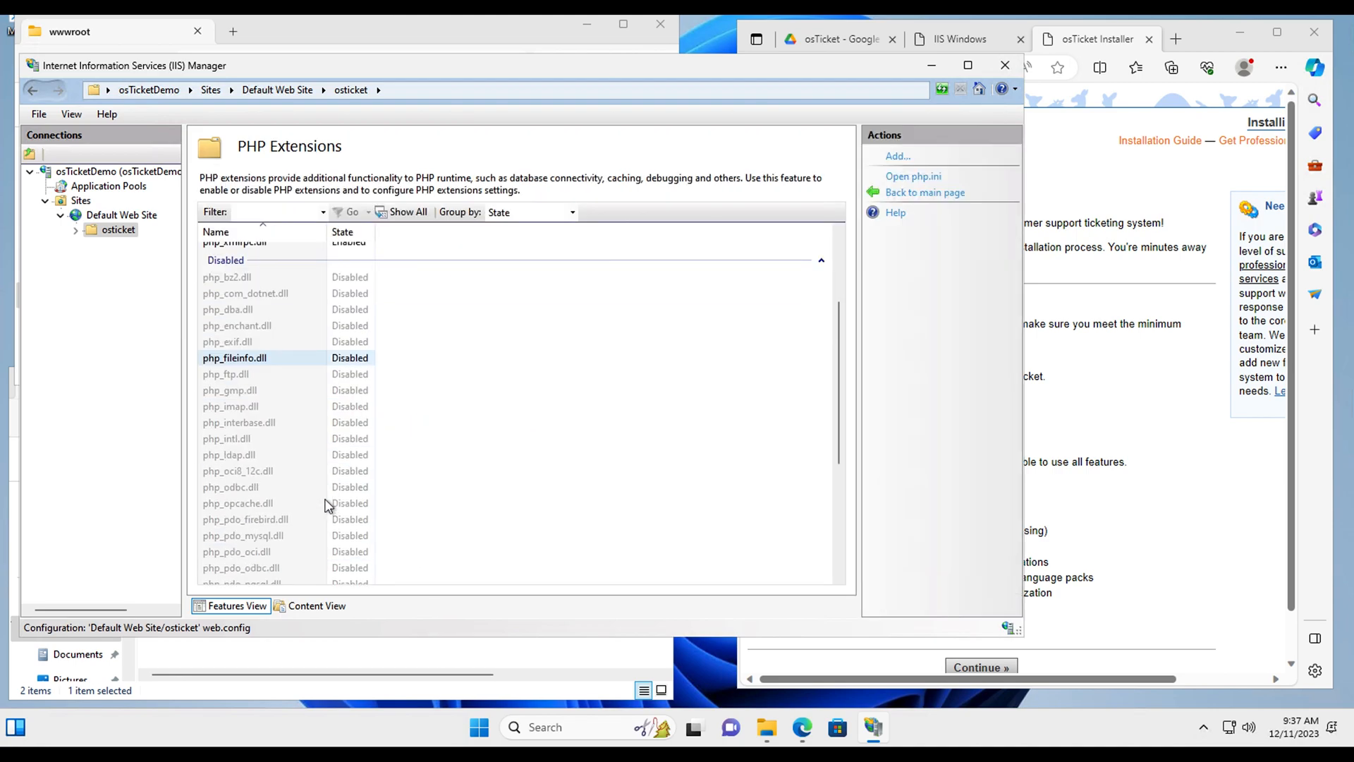
pyautogui.click(253, 409)
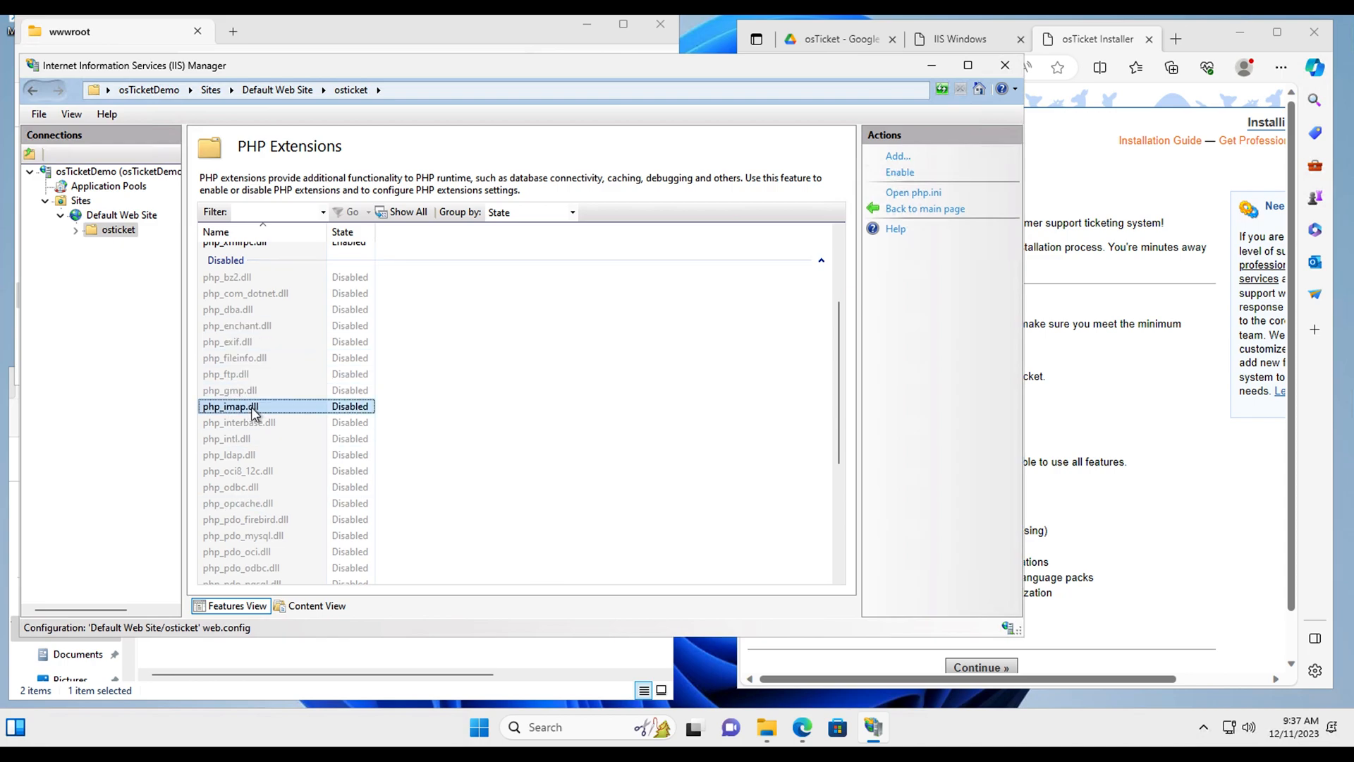
pyautogui.click(1027, 506)
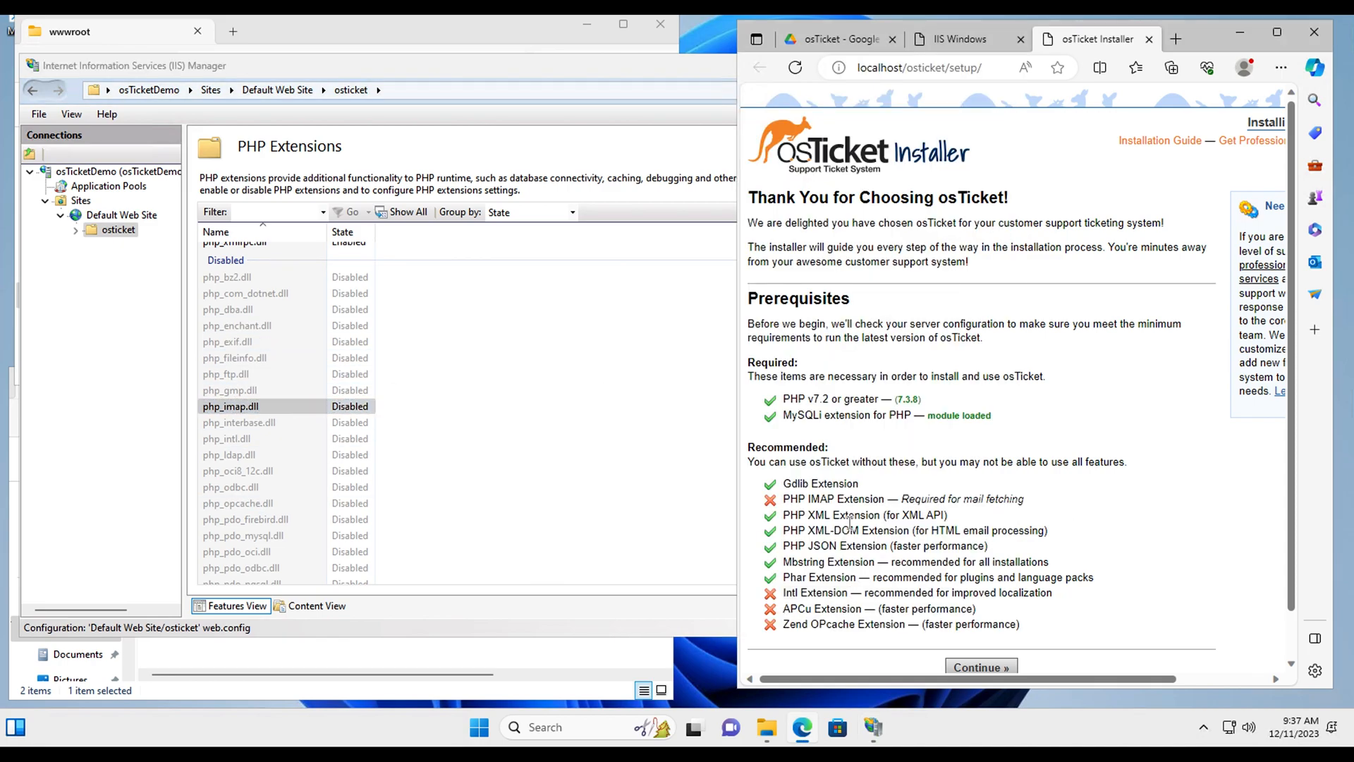
pyautogui.click(287, 408)
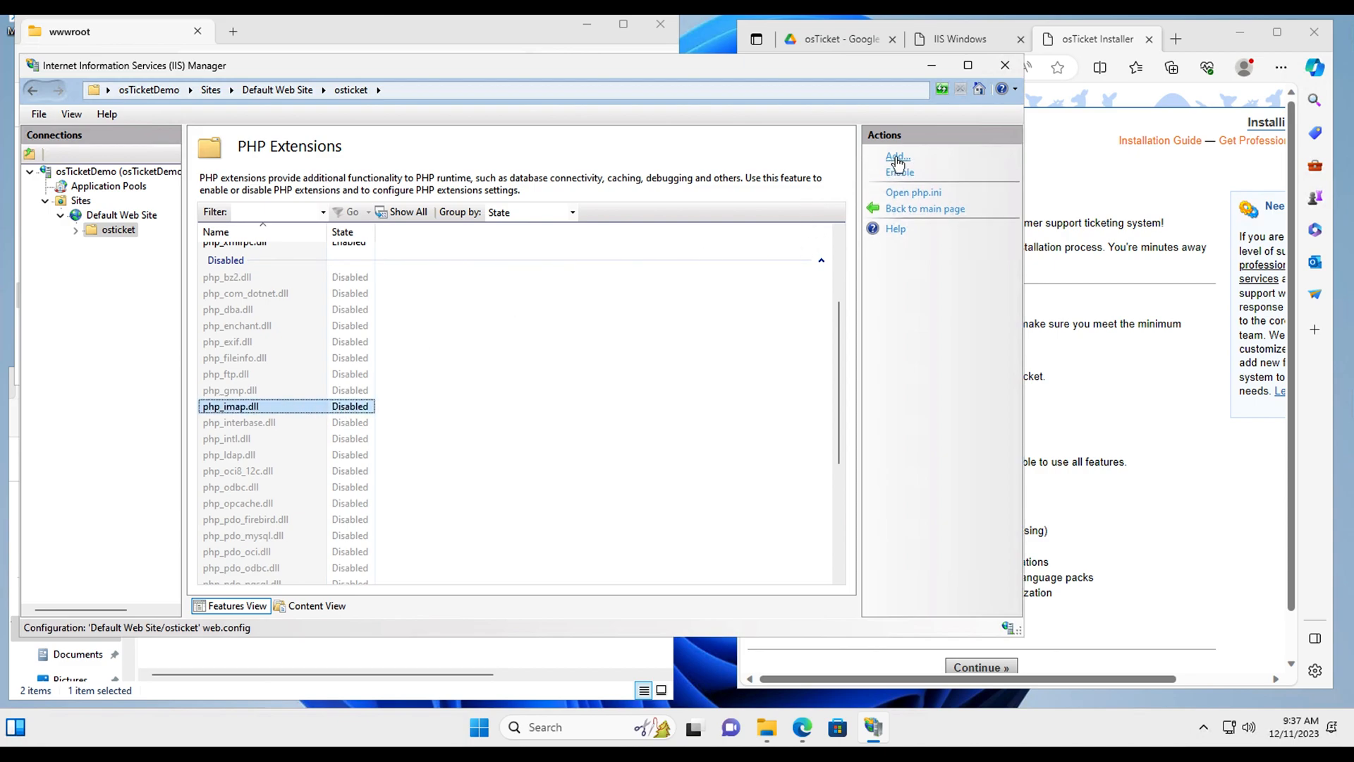
pyautogui.click(902, 176)
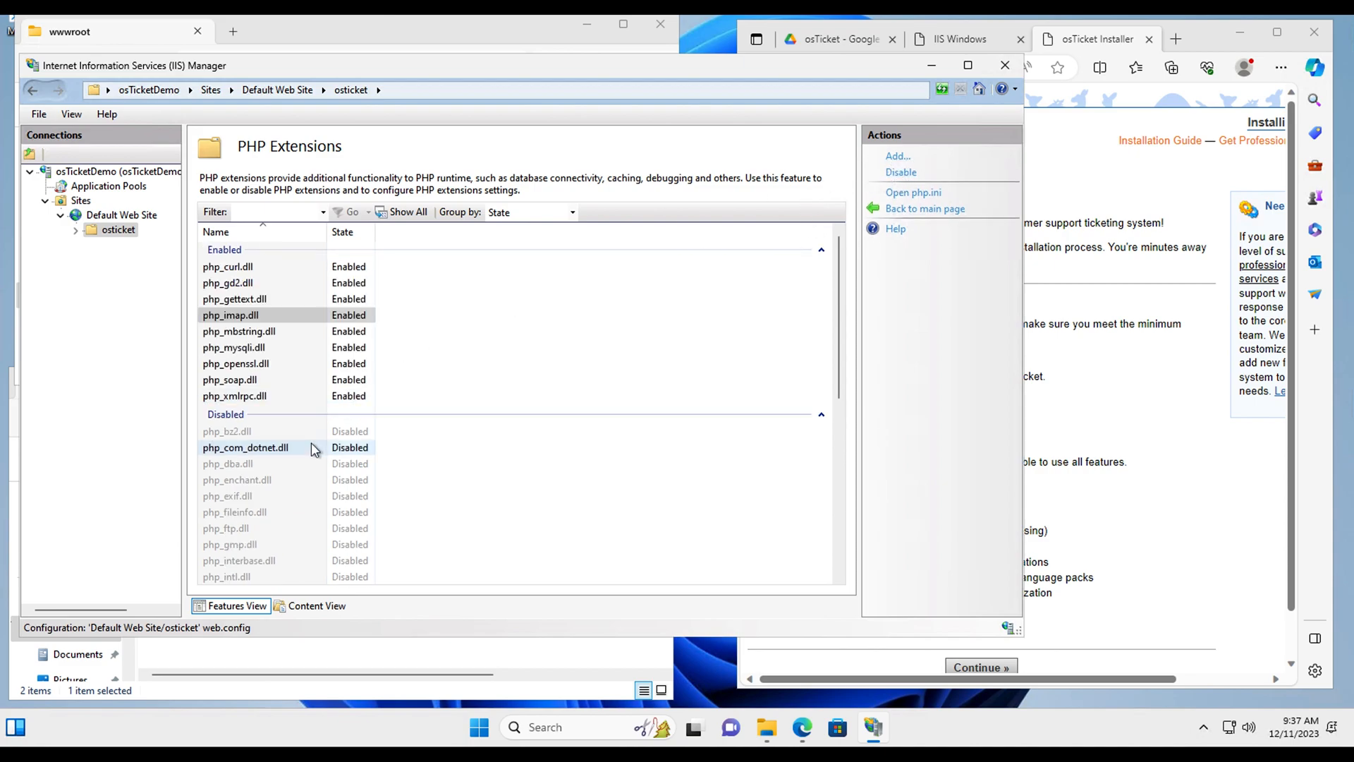
# Step: Enable php_intl.dll and php_opcache.dll, then minimise IIS Manager
pyautogui.scroll(-2, 314, 450)
pyautogui.scroll(-2, 314, 449)
pyautogui.click(237, 395)
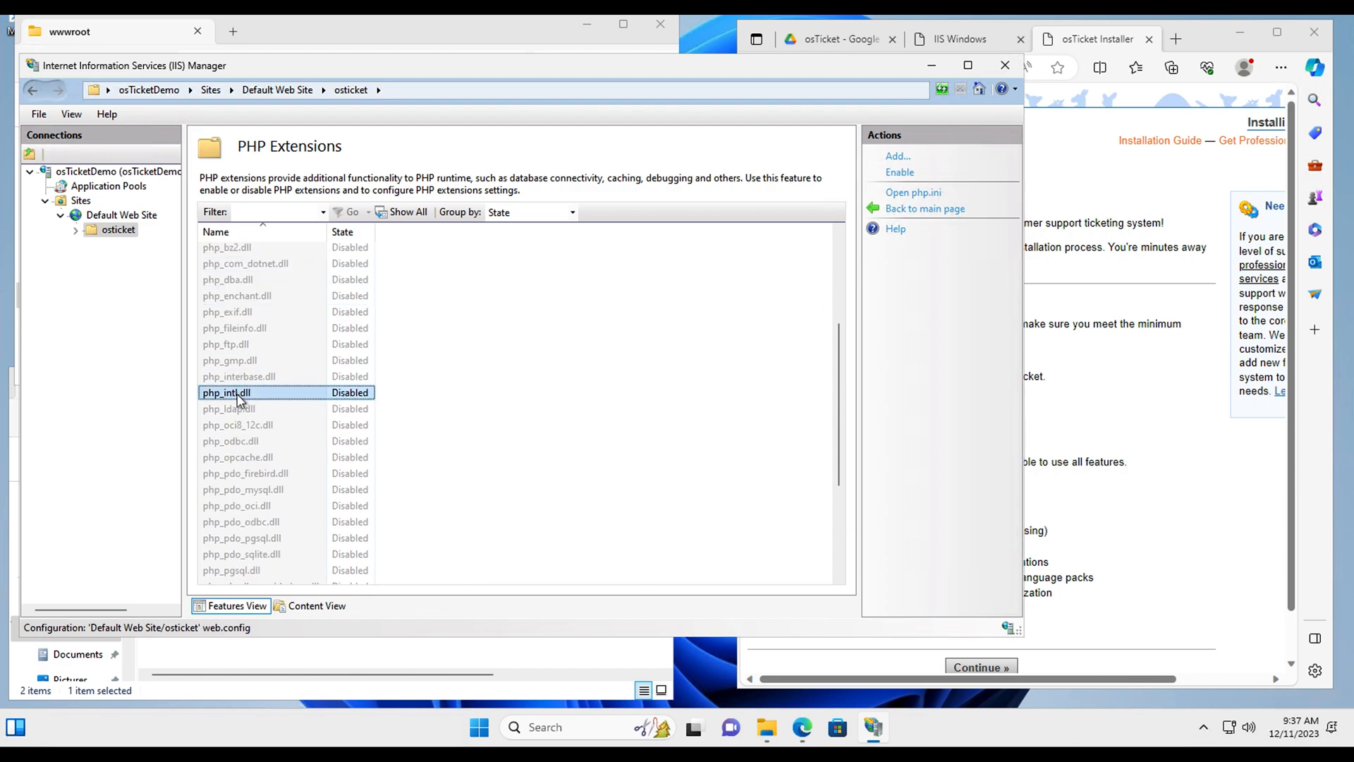
pyautogui.click(900, 172)
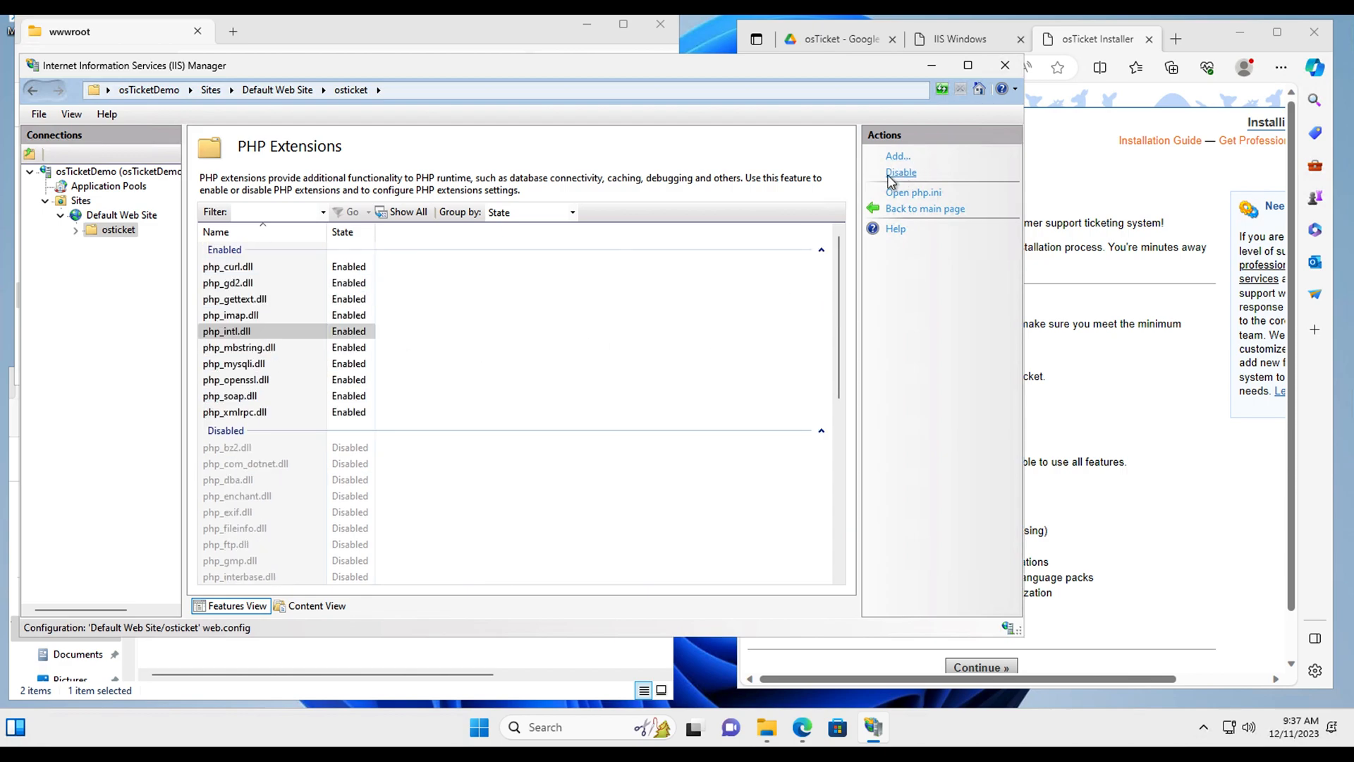
pyautogui.scroll(-3, 344, 458)
pyautogui.scroll(-1, 343, 457)
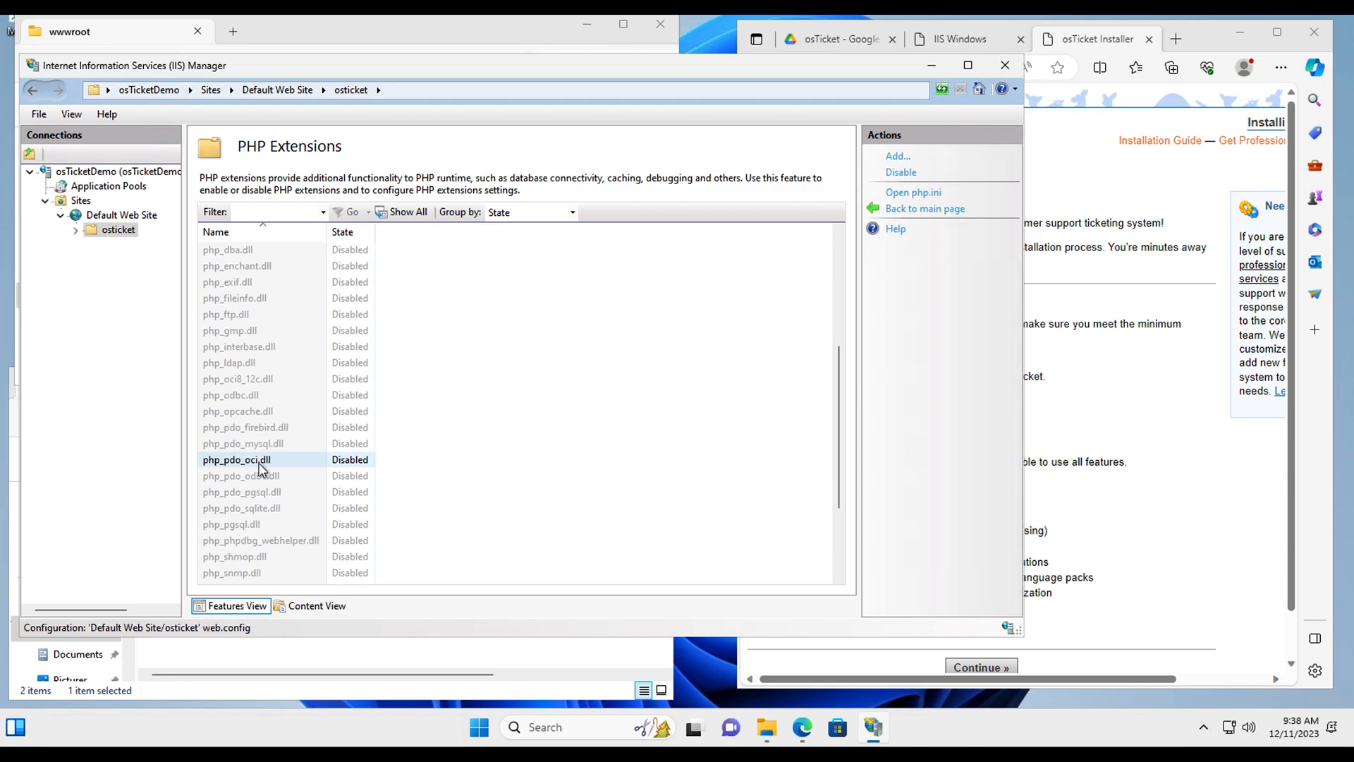
pyautogui.click(251, 414)
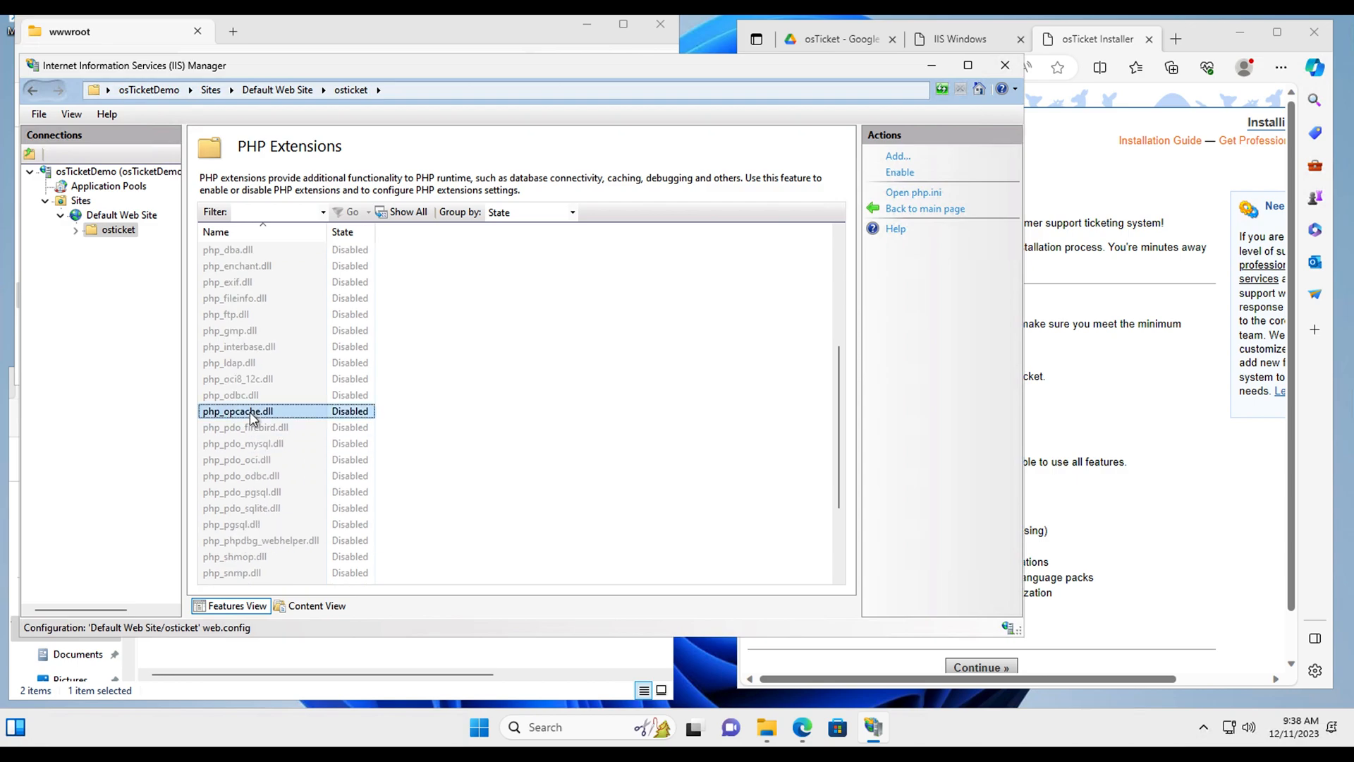
pyautogui.click(900, 173)
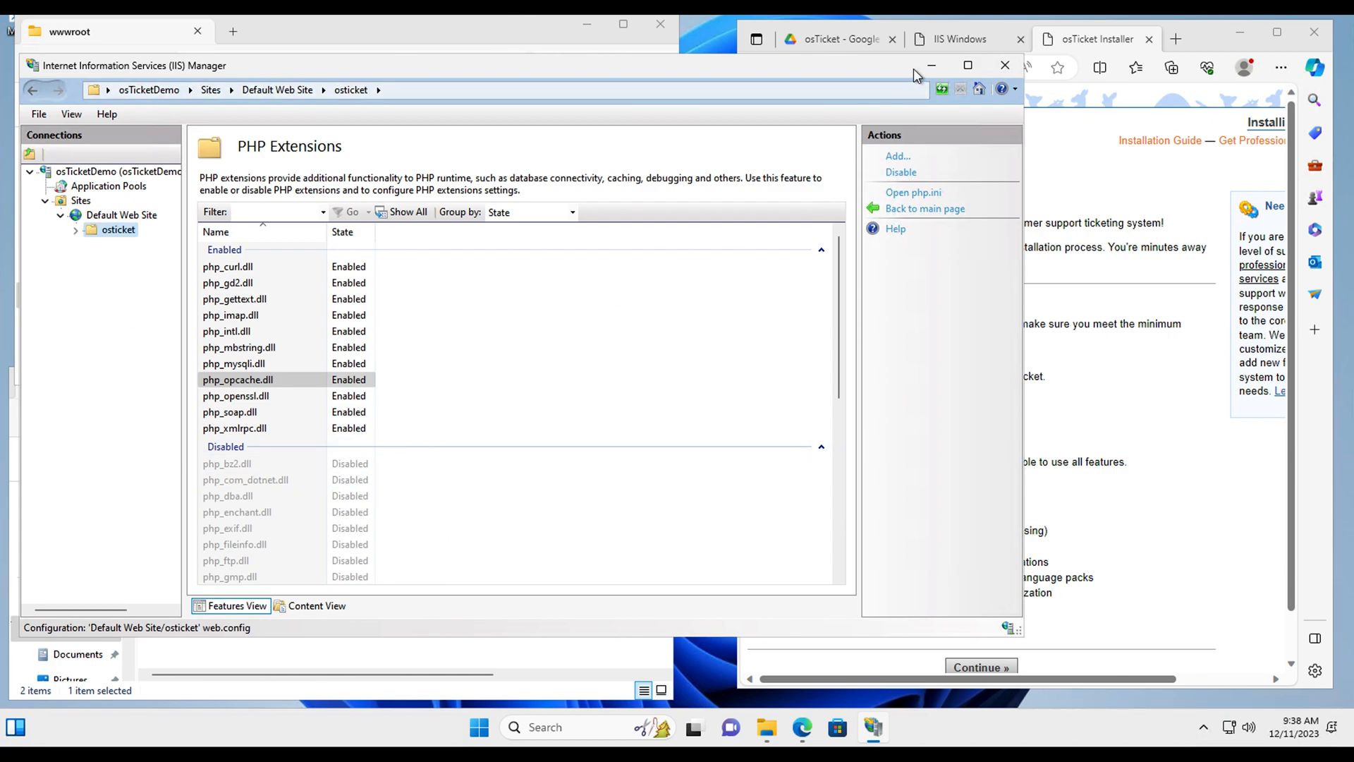
pyautogui.click(930, 65)
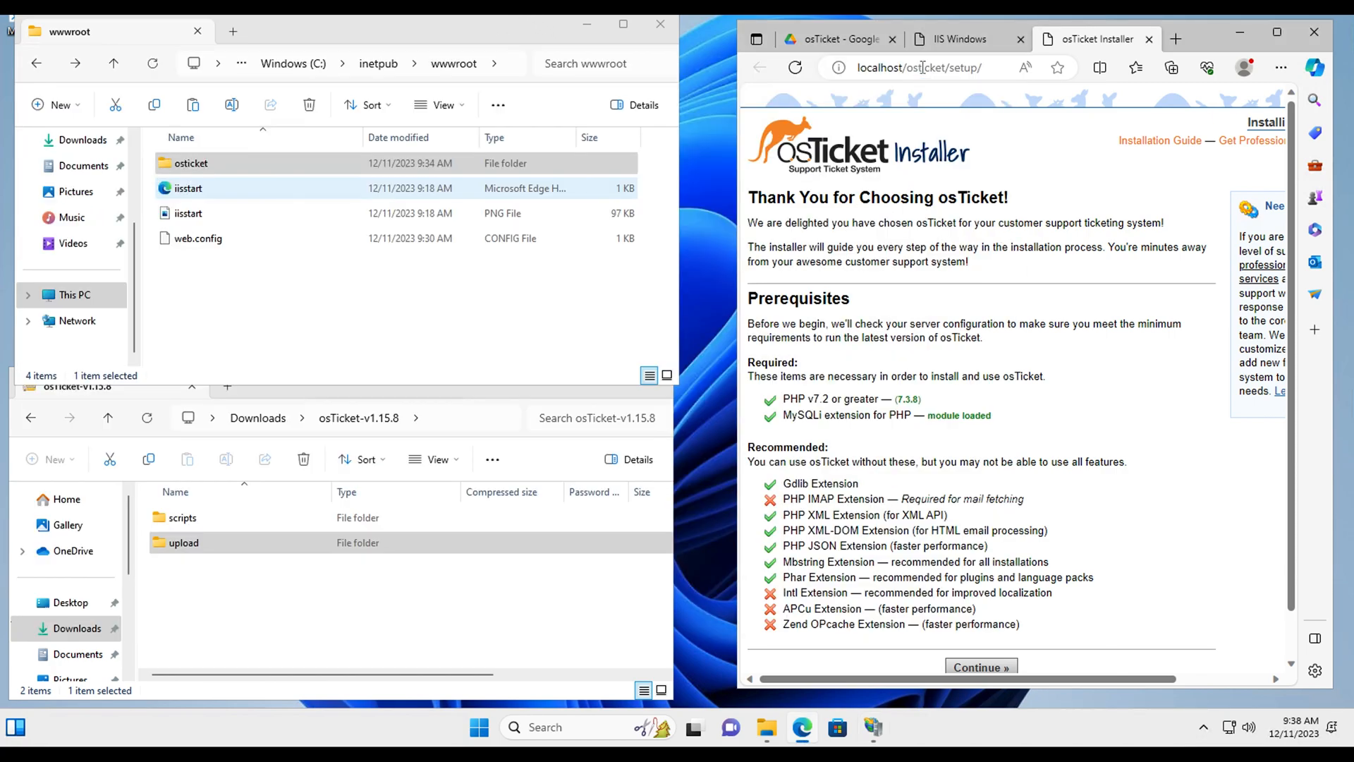
# Step: Open the osticket folder in wwwroot and look through its contents
pyautogui.doubleClick(195, 164)
pyautogui.scroll(-6, 272, 322)
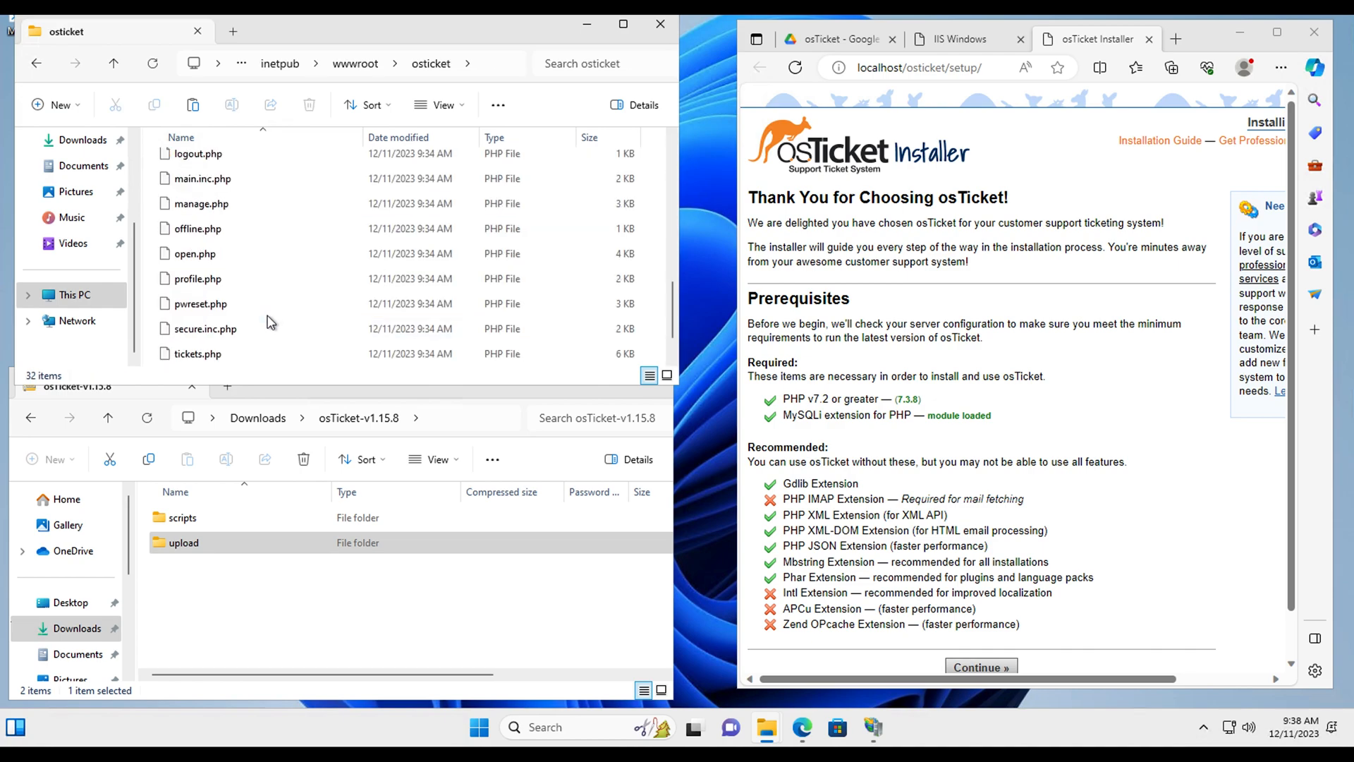
pyautogui.scroll(-1, 271, 323)
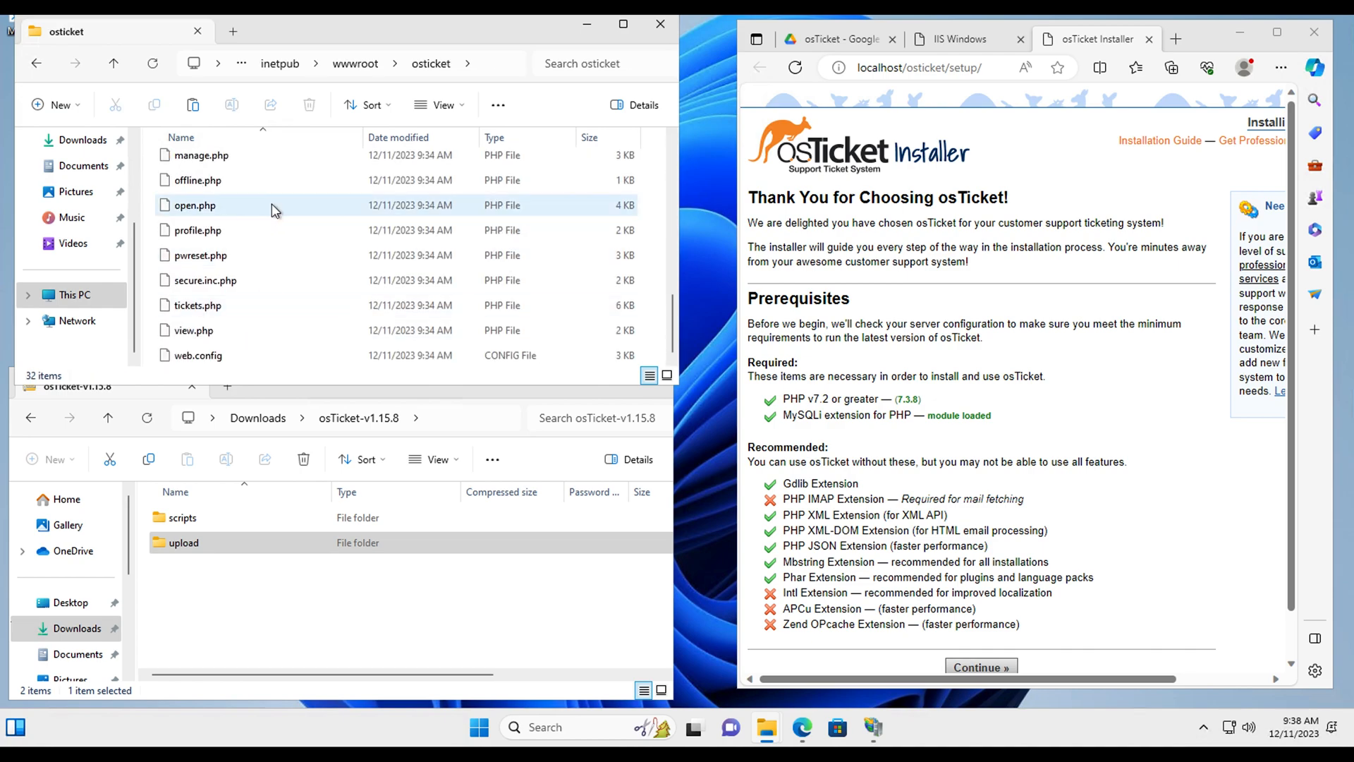
pyautogui.scroll(2, 272, 206)
pyautogui.scroll(3, 272, 205)
pyautogui.scroll(-5, 272, 205)
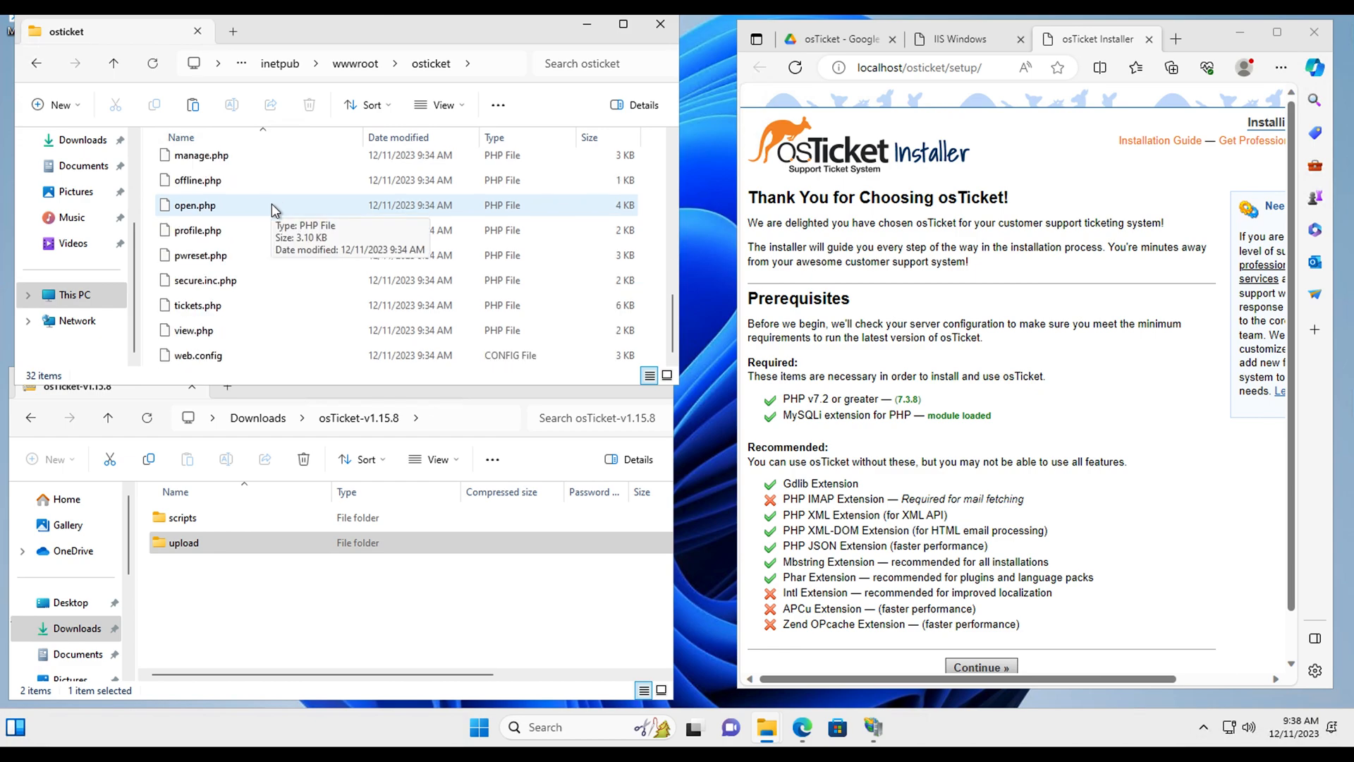
pyautogui.scroll(4, 287, 331)
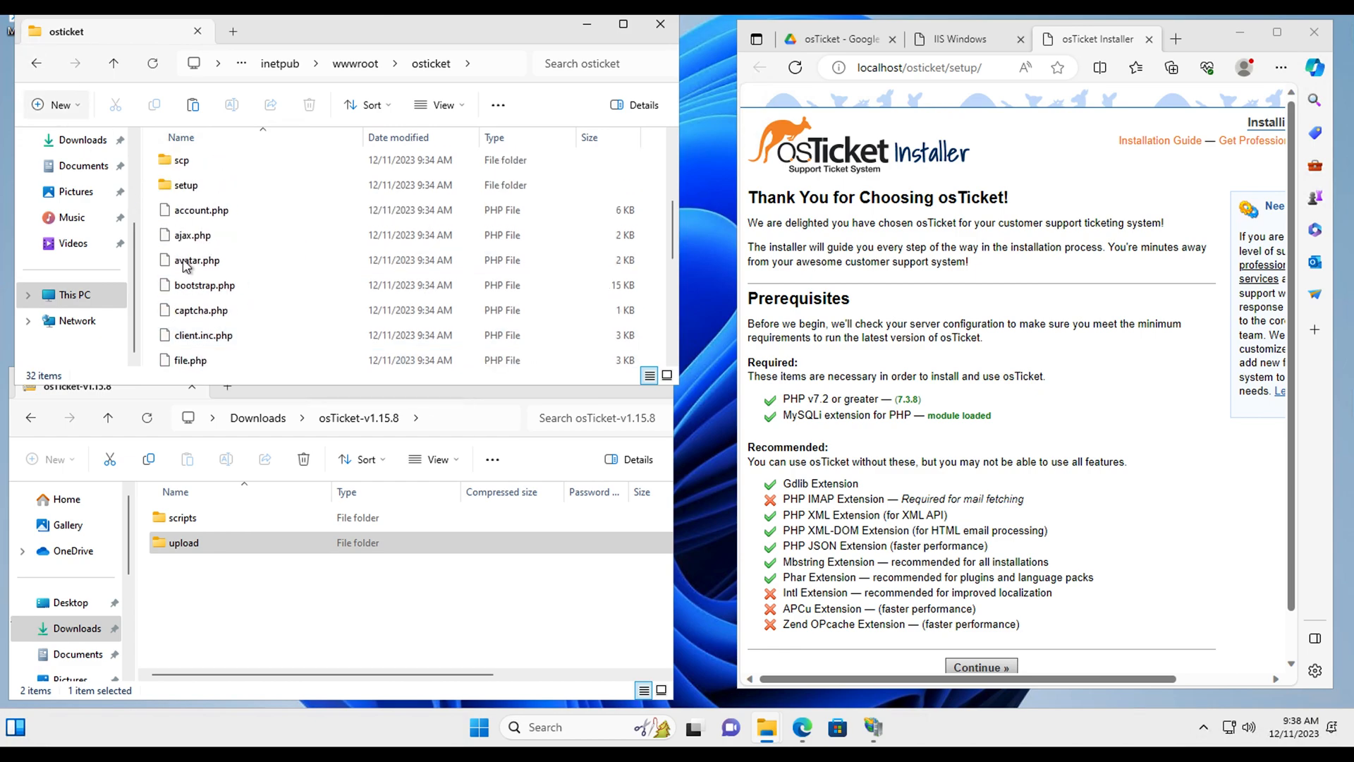
pyautogui.scroll(3, 239, 295)
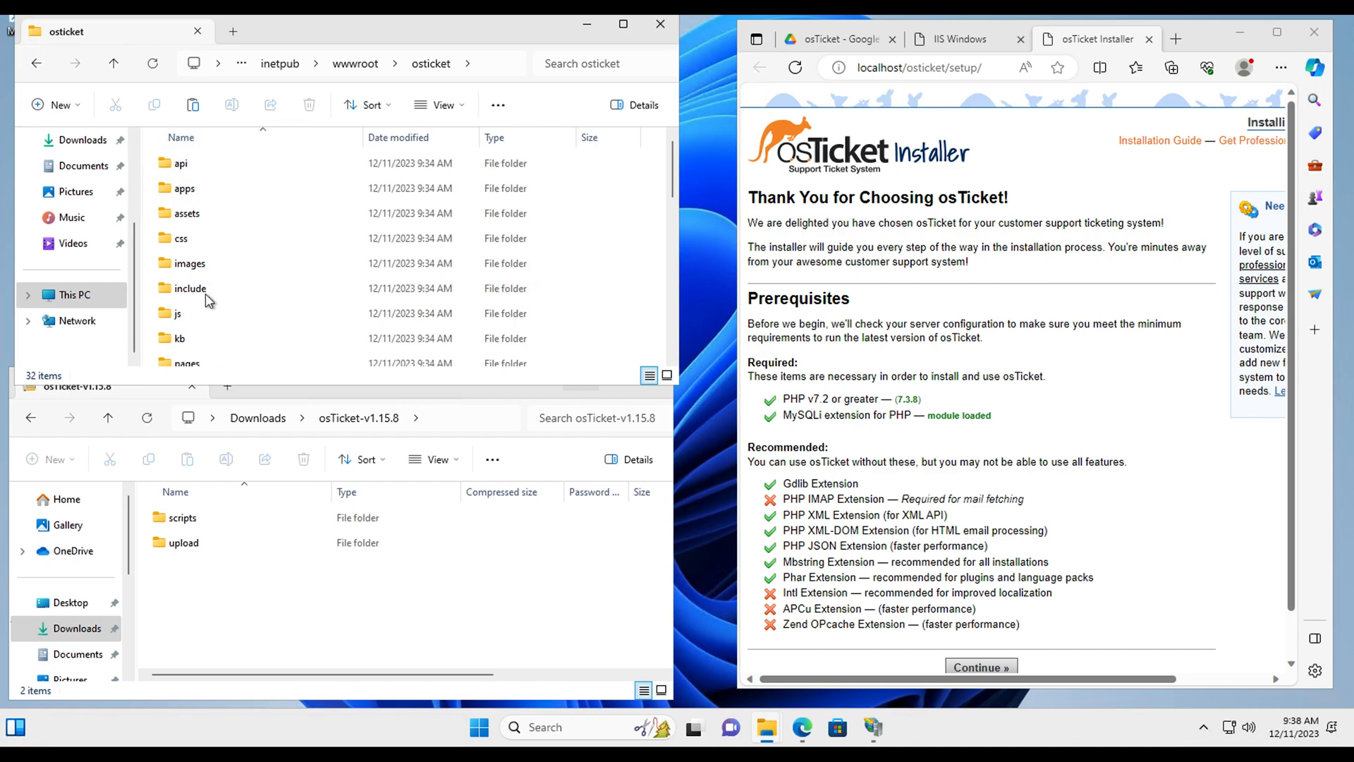
# Step: Open the include folder and select ost-sampleconfig.php for file actions
pyautogui.doubleClick(202, 295)
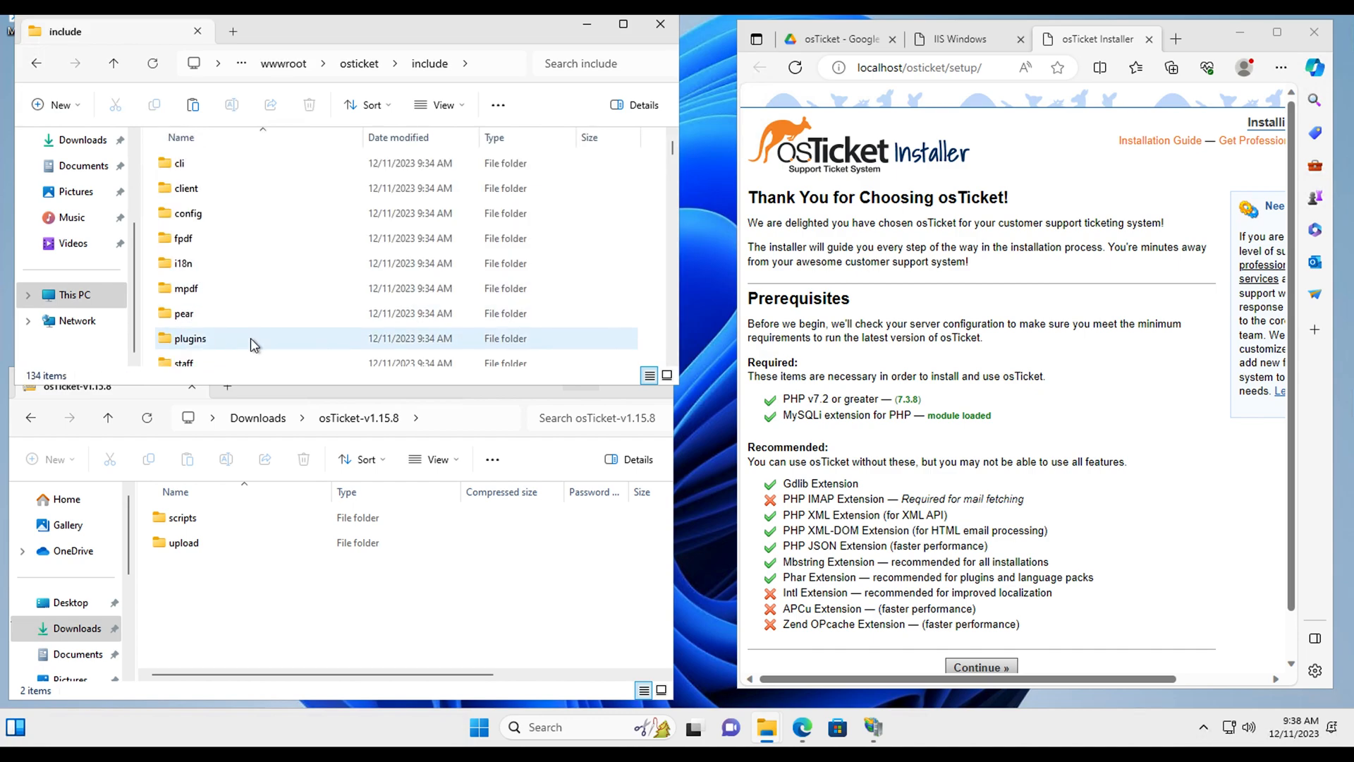
pyautogui.scroll(-2, 251, 337)
pyautogui.scroll(-20, 251, 337)
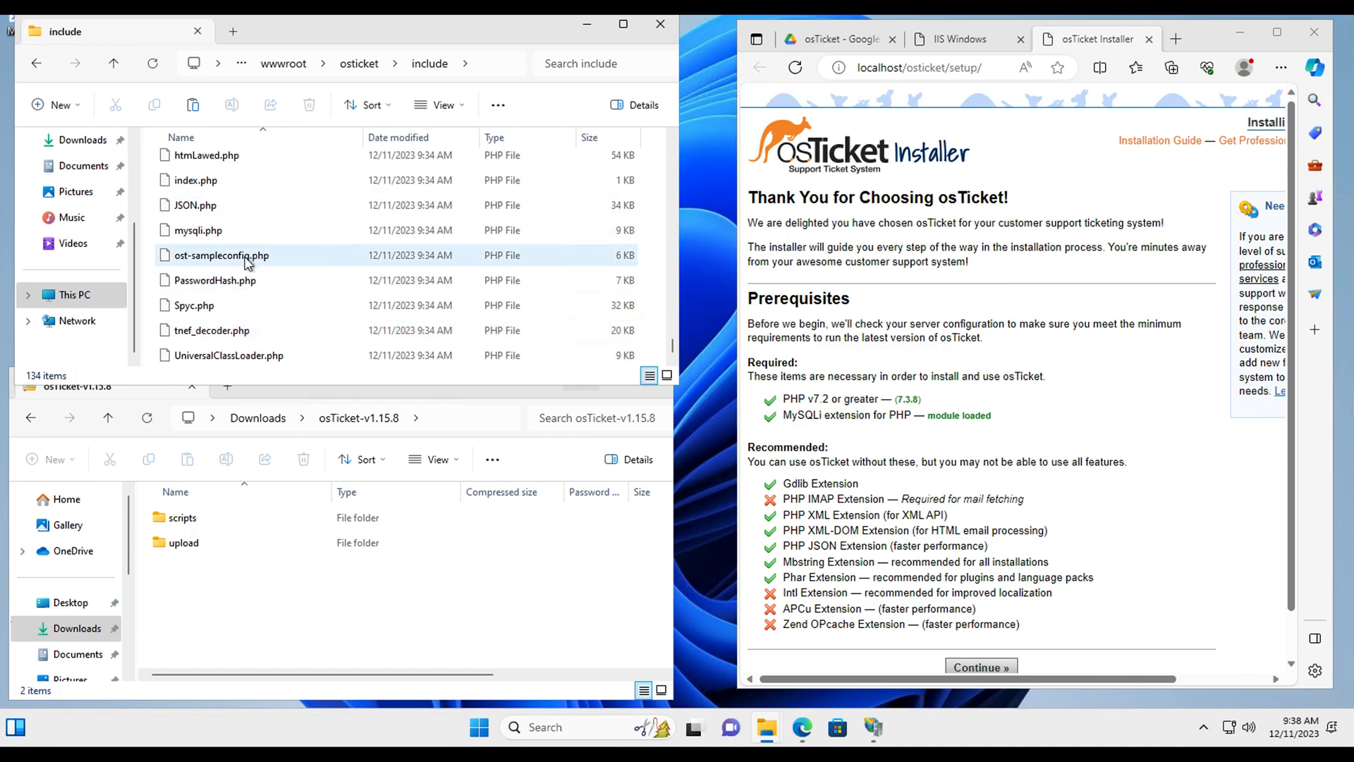
pyautogui.click(221, 261)
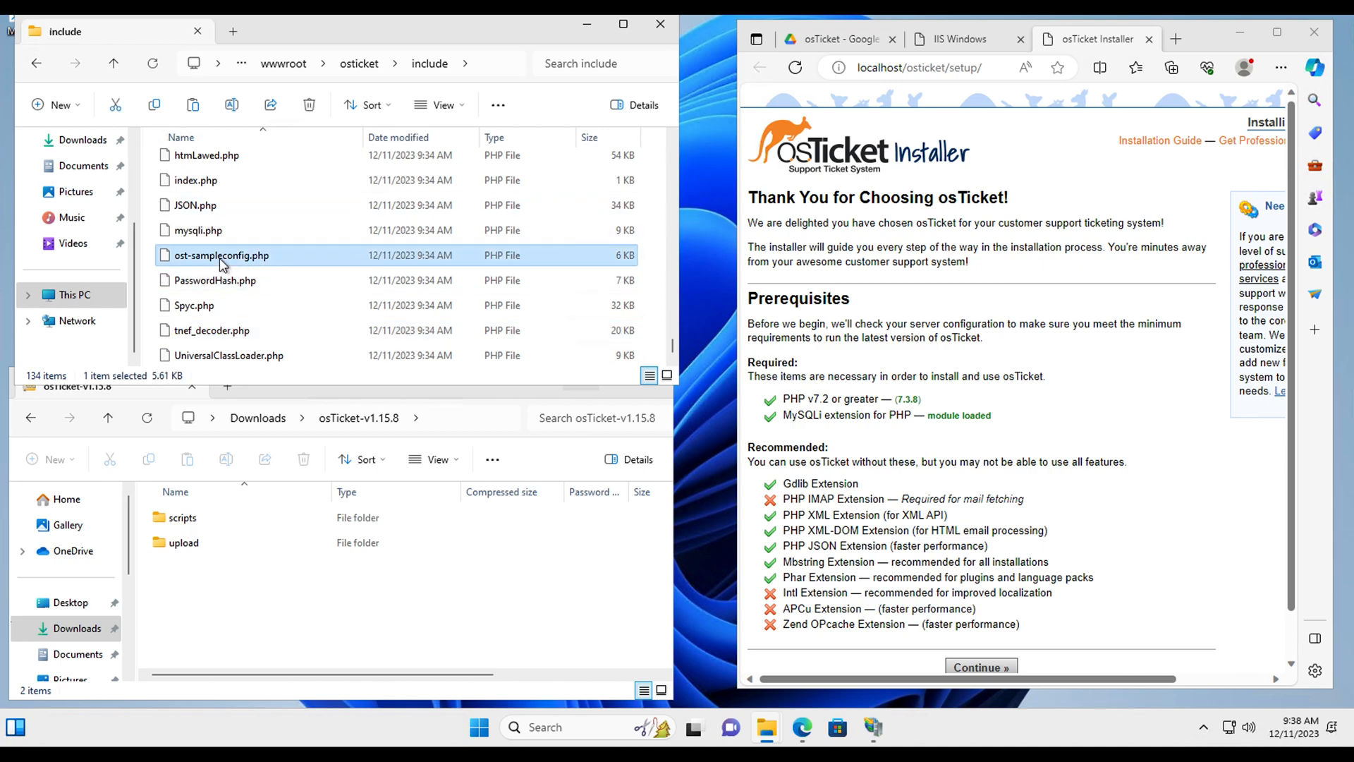
pyautogui.rightClick(221, 261)
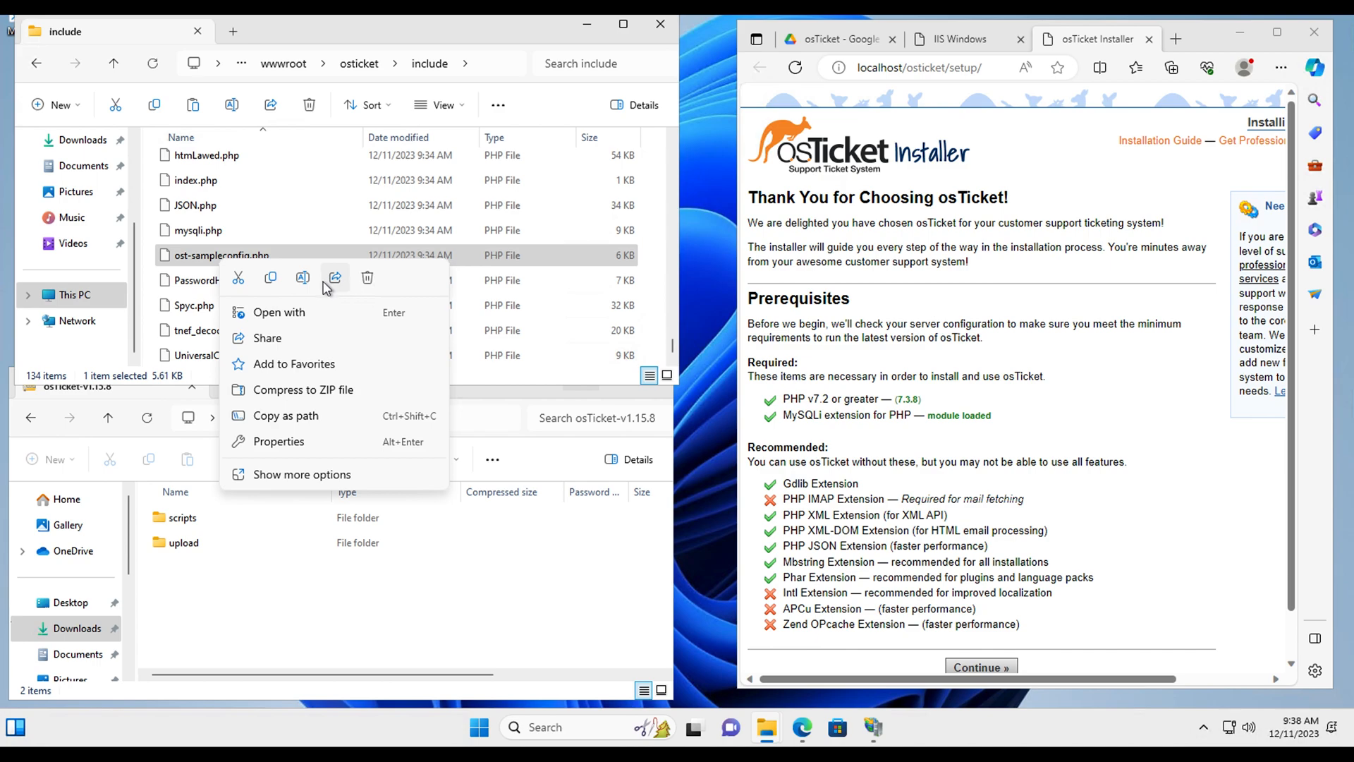
# Step: Rename ost-sampleconfig.php to ost-config.php
pyautogui.click(302, 277)
pyautogui.click(223, 256)
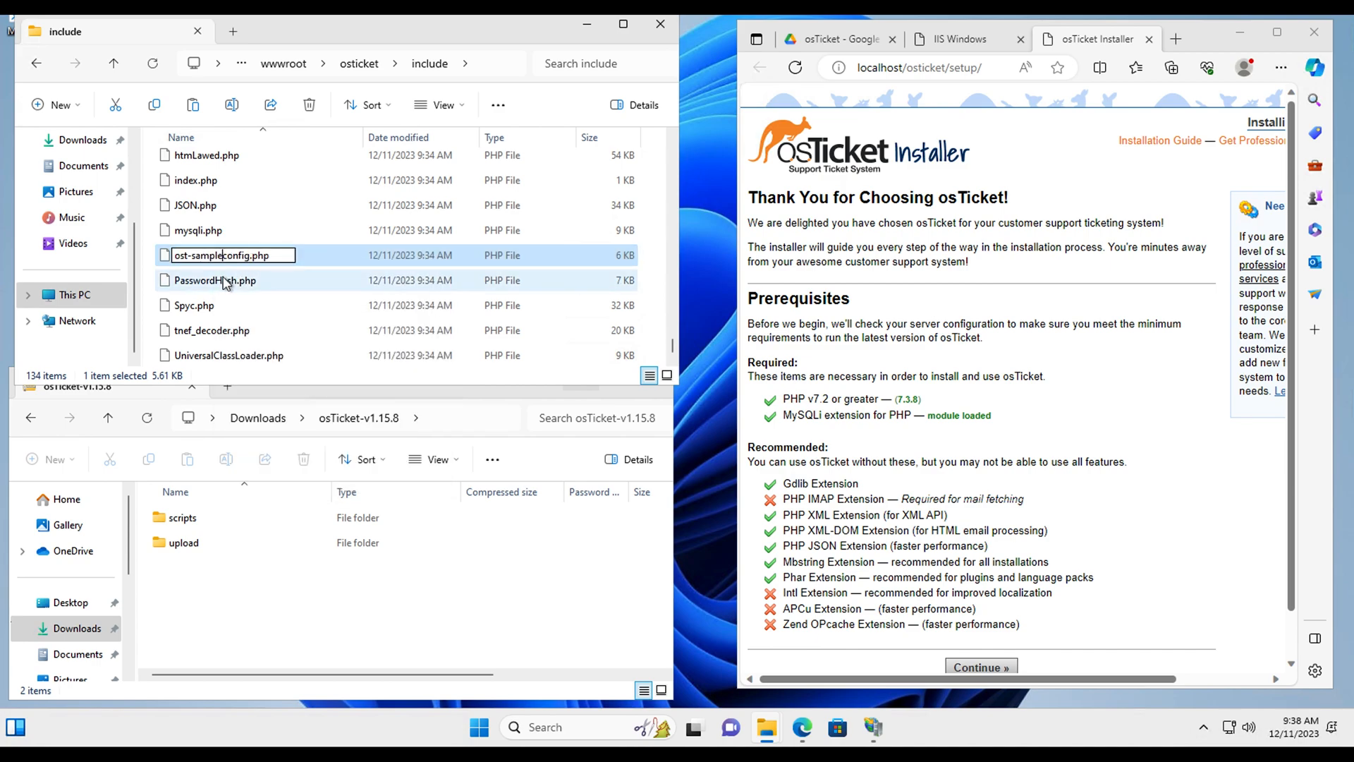
pyautogui.press('BackSpace')
pyautogui.press('BackSpace')
pyautogui.press('BackSpace')
pyautogui.press('BackSpace')
pyautogui.press('BackSpace')
pyautogui.press('BackSpace')
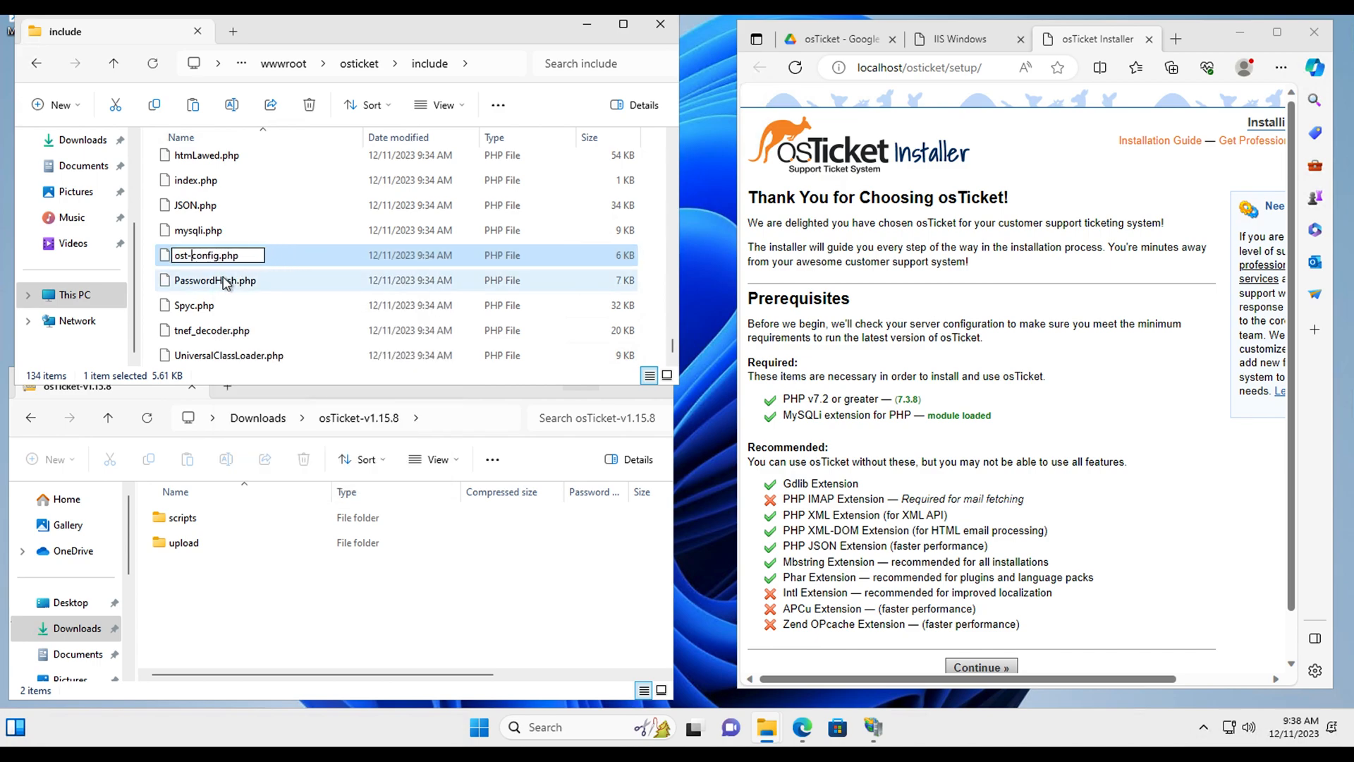
pyautogui.click(149, 269)
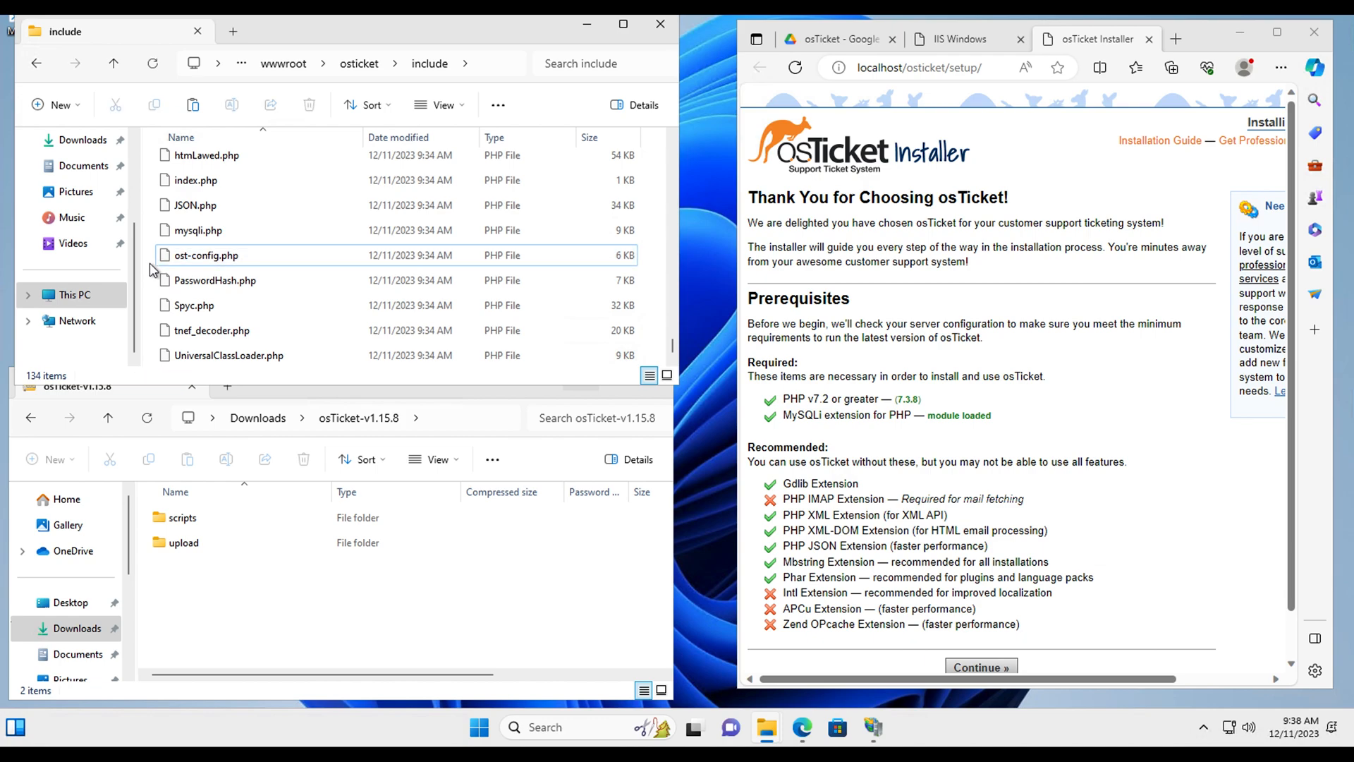
# Step: Show the Security permissions in ost-config.php's Properties
pyautogui.rightClick(206, 263)
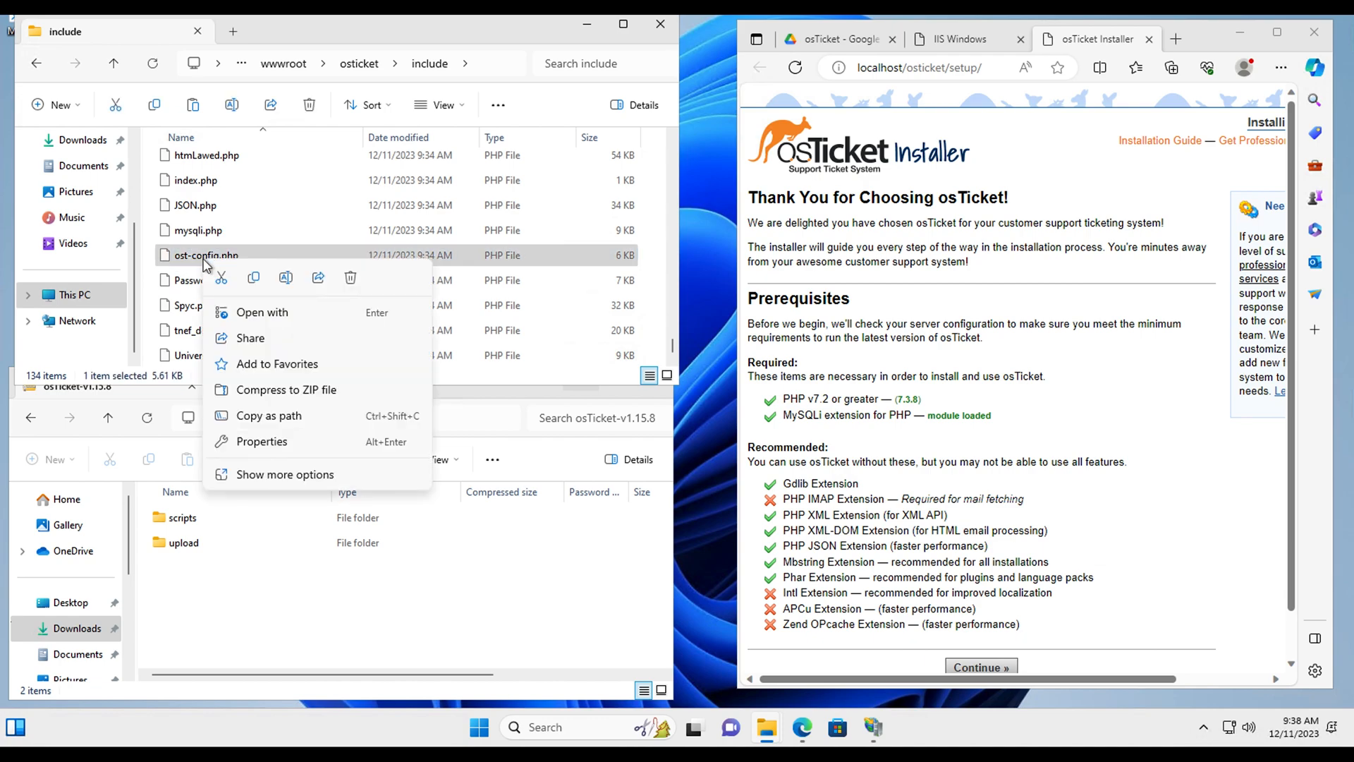
pyautogui.click(269, 443)
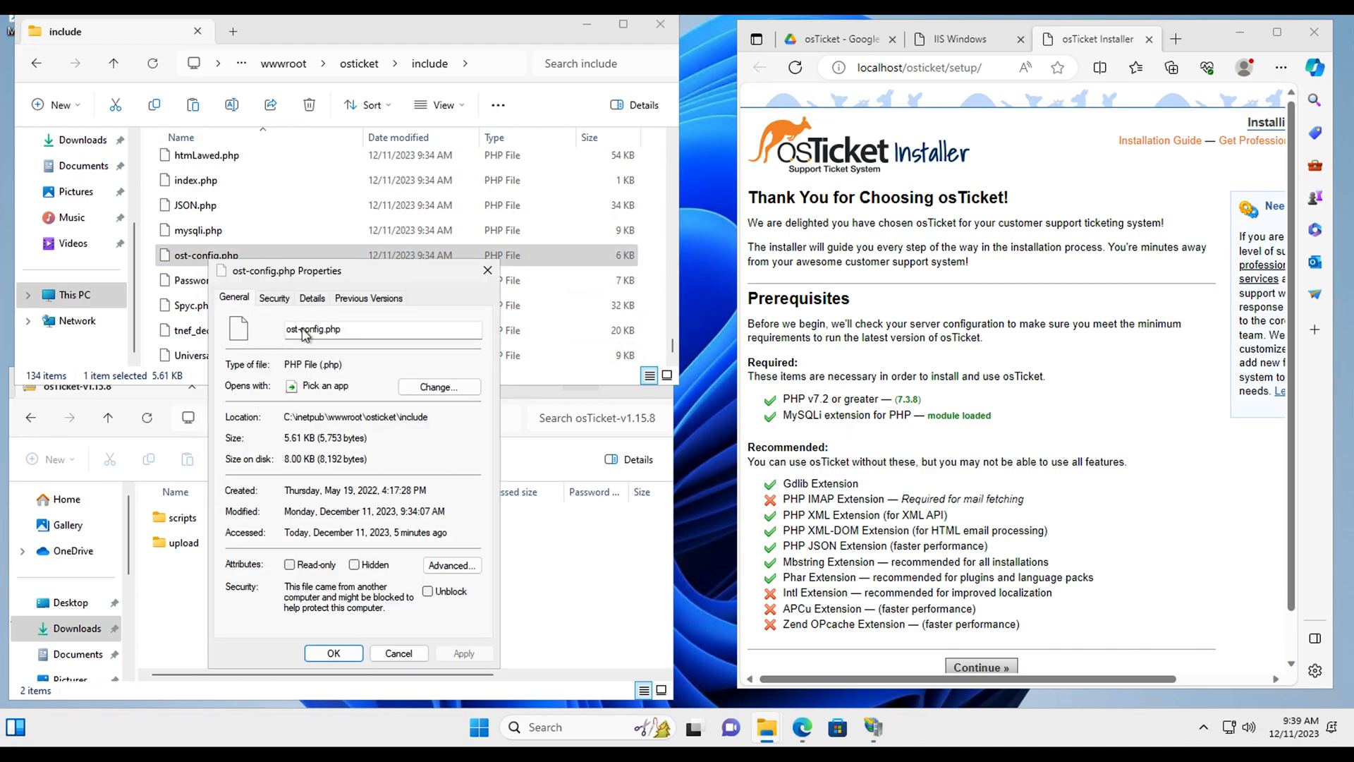
pyautogui.click(275, 296)
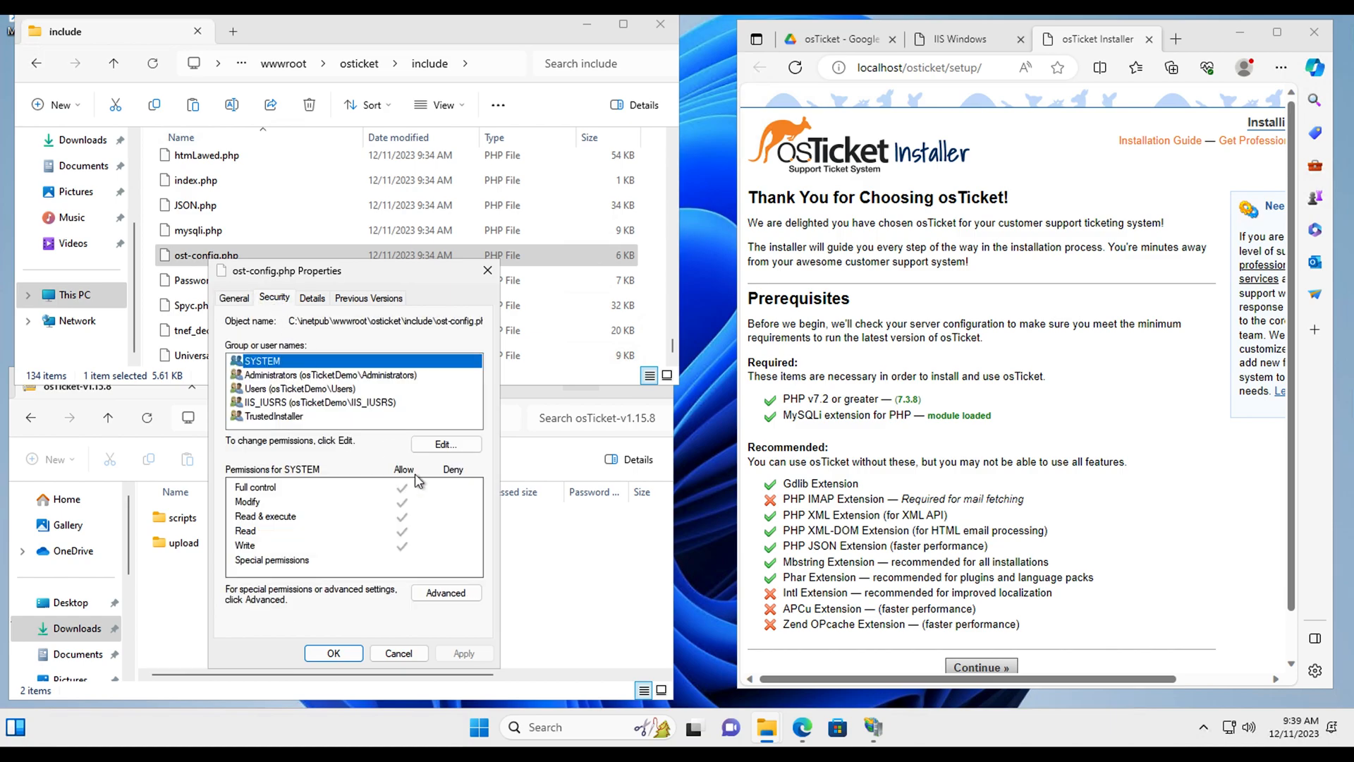
# Step: Disable permission inheritance on ost-config.php, converting inherited permissions to explicit ones
pyautogui.click(455, 593)
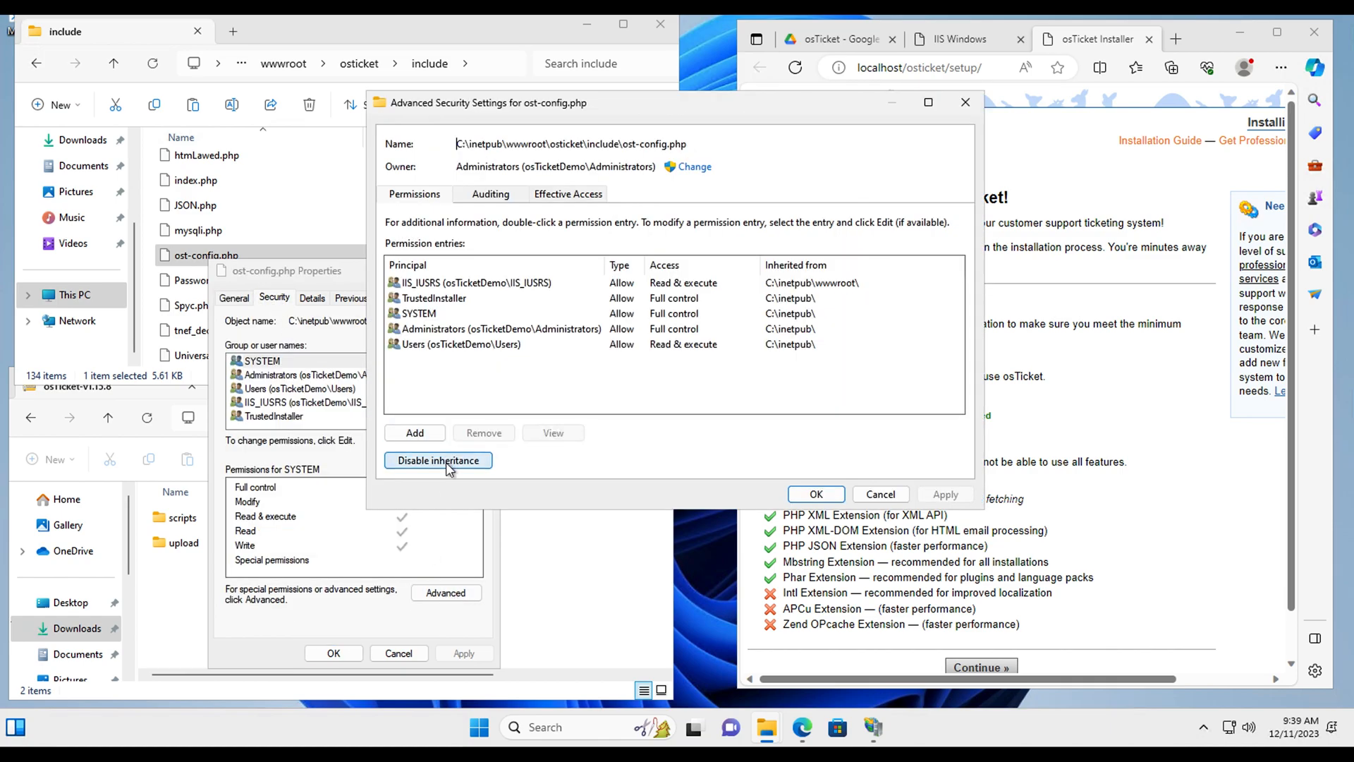
pyautogui.click(445, 463)
pyautogui.click(636, 290)
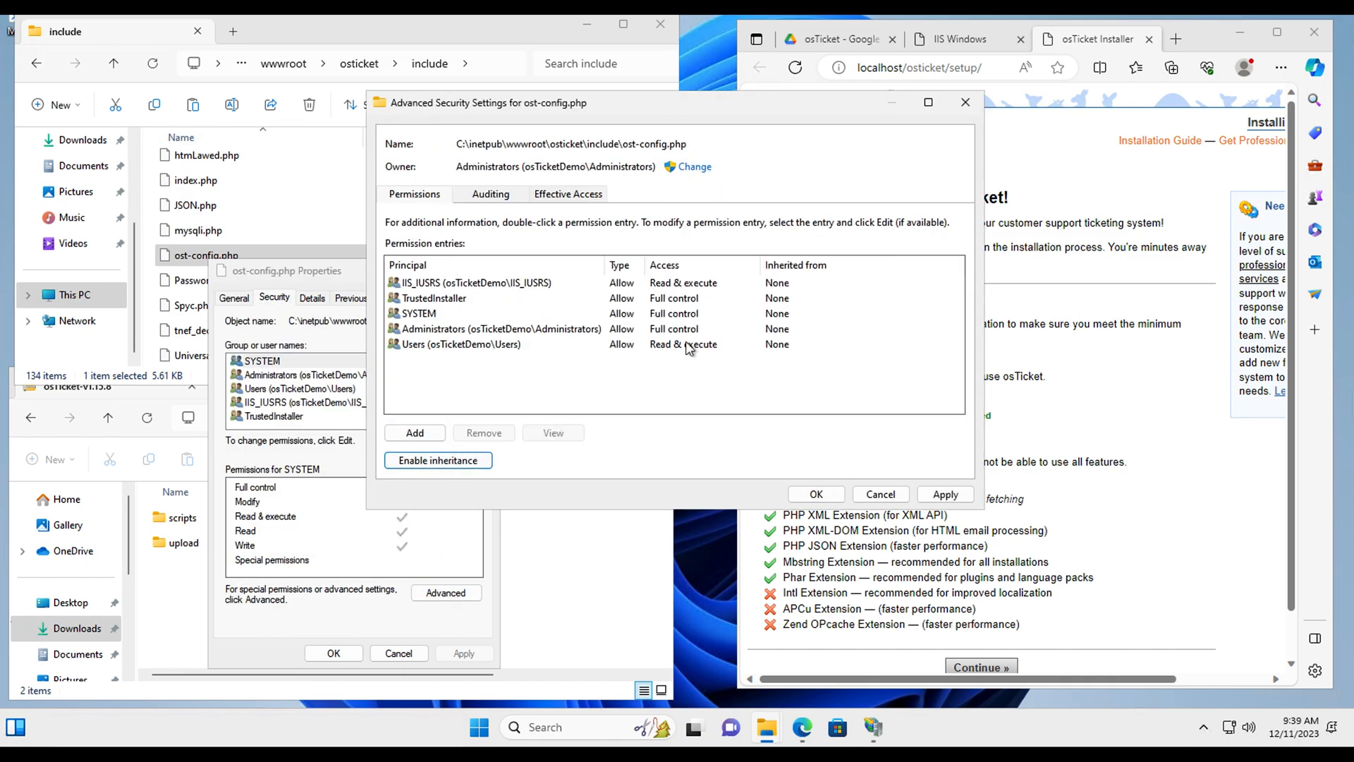
pyautogui.click(944, 494)
pyautogui.click(816, 493)
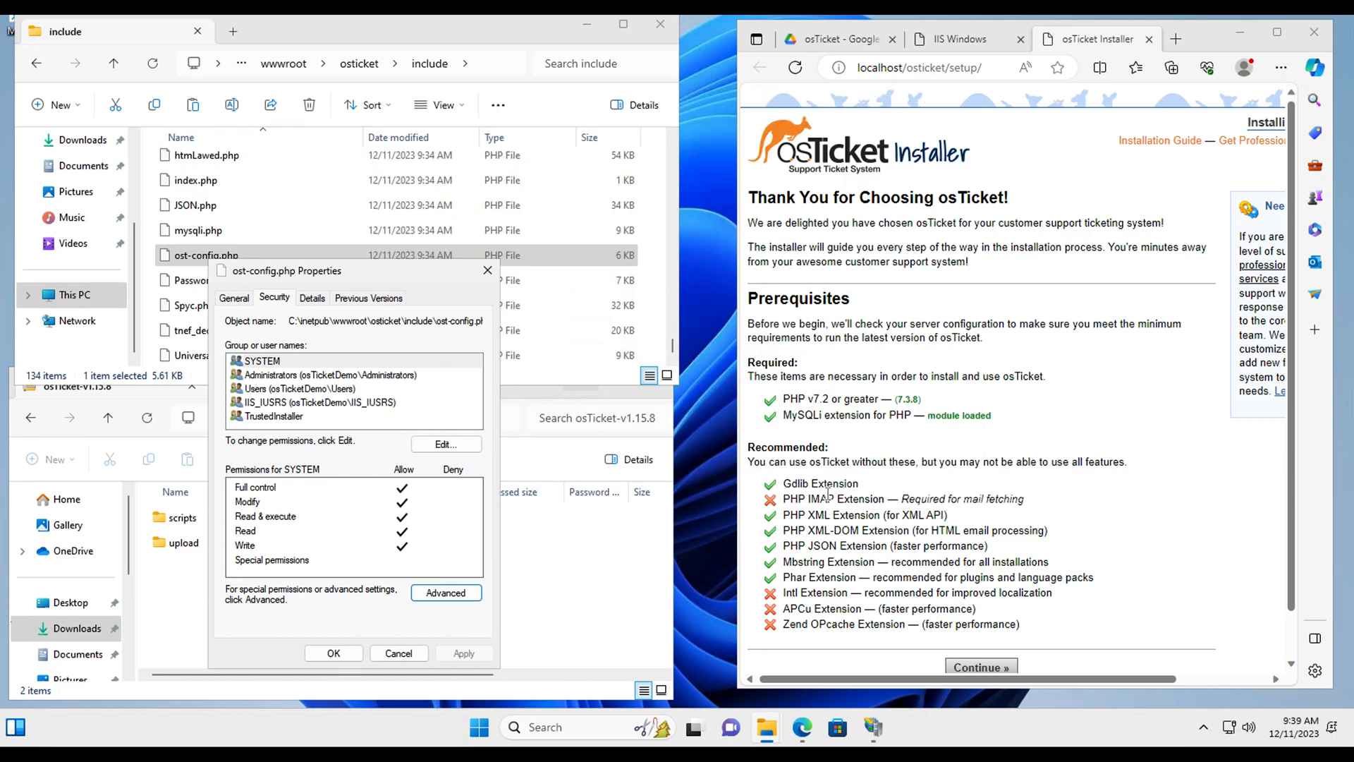
# Step: Remove all existing groups, including SYSTEM, from ost-config.php's permissions
pyautogui.click(450, 444)
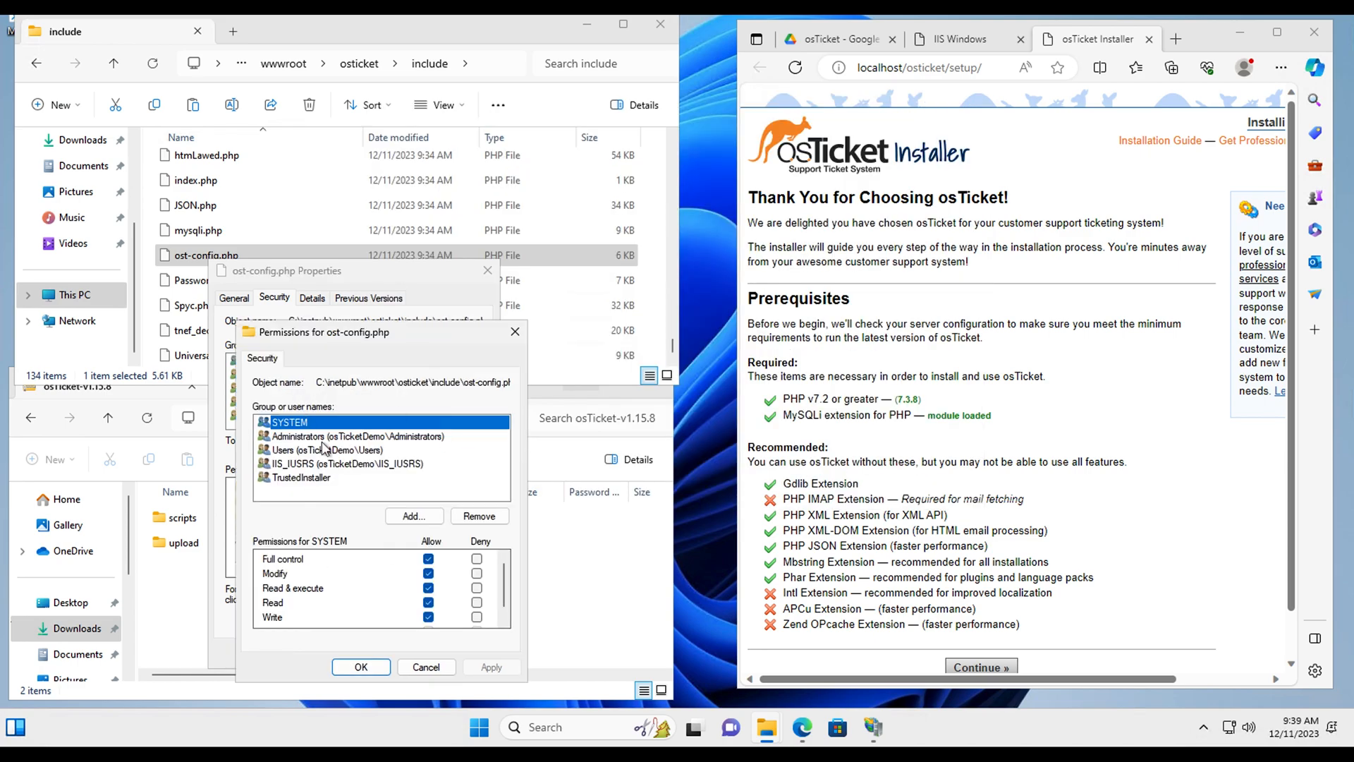
pyautogui.click(480, 517)
pyautogui.click(479, 516)
pyautogui.click(479, 516)
pyautogui.click(479, 517)
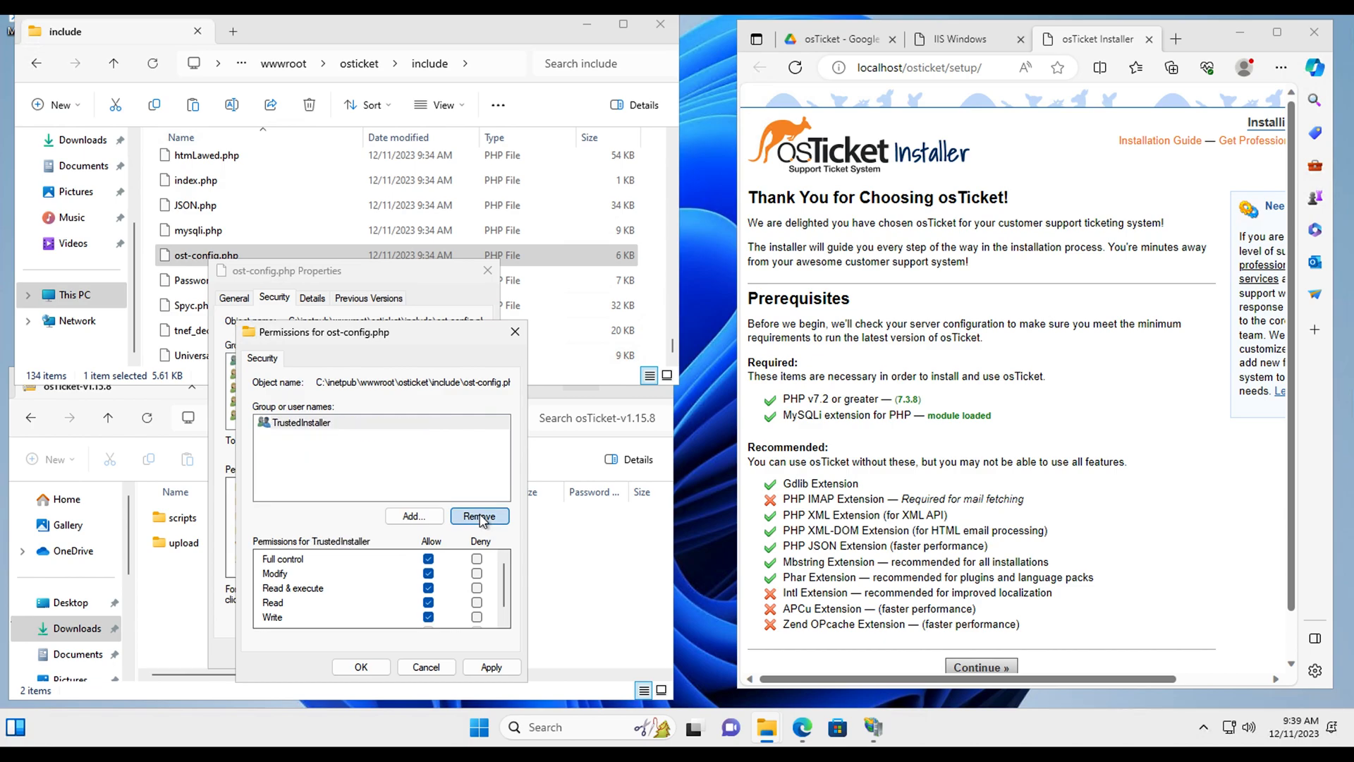
pyautogui.click(479, 516)
# Step: Add the Everyone group with Full control, apply, and close the properties
pyautogui.click(416, 515)
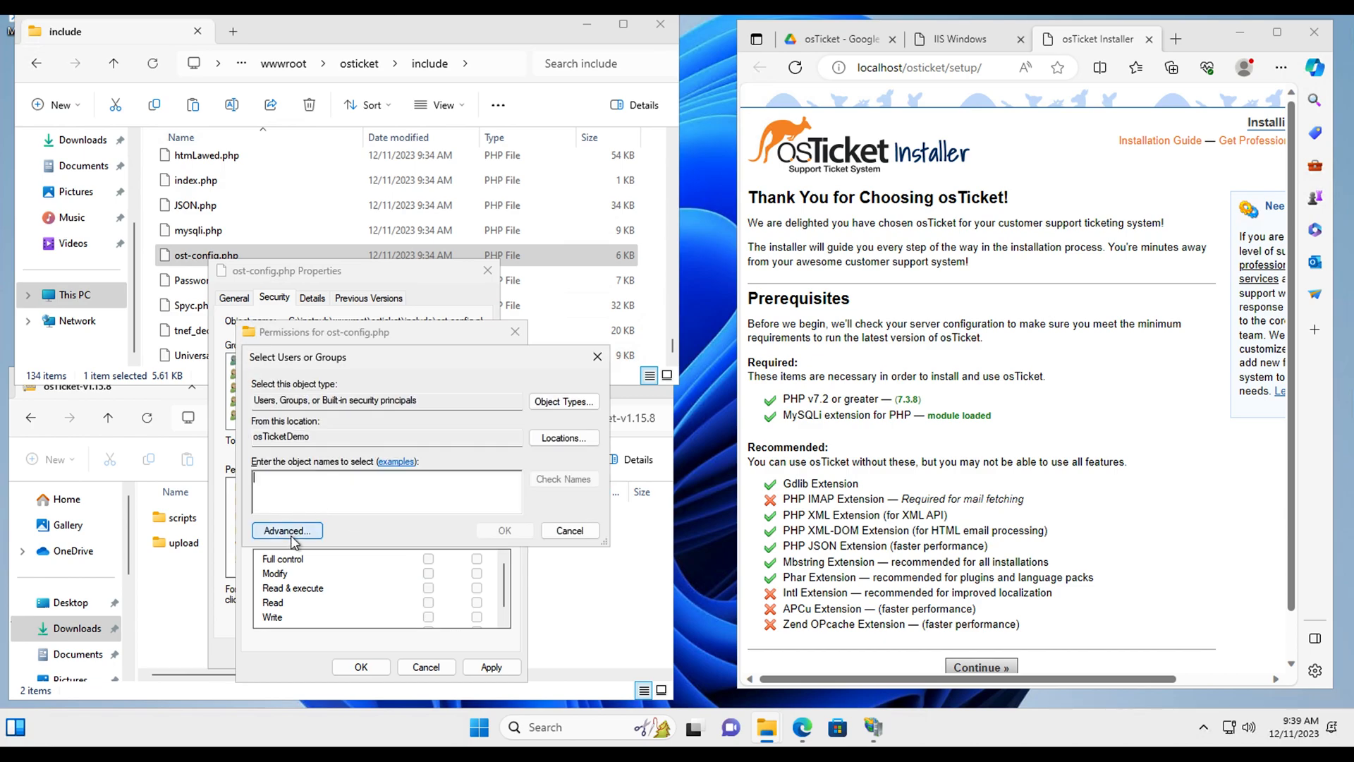
pyautogui.click(289, 530)
pyautogui.click(623, 398)
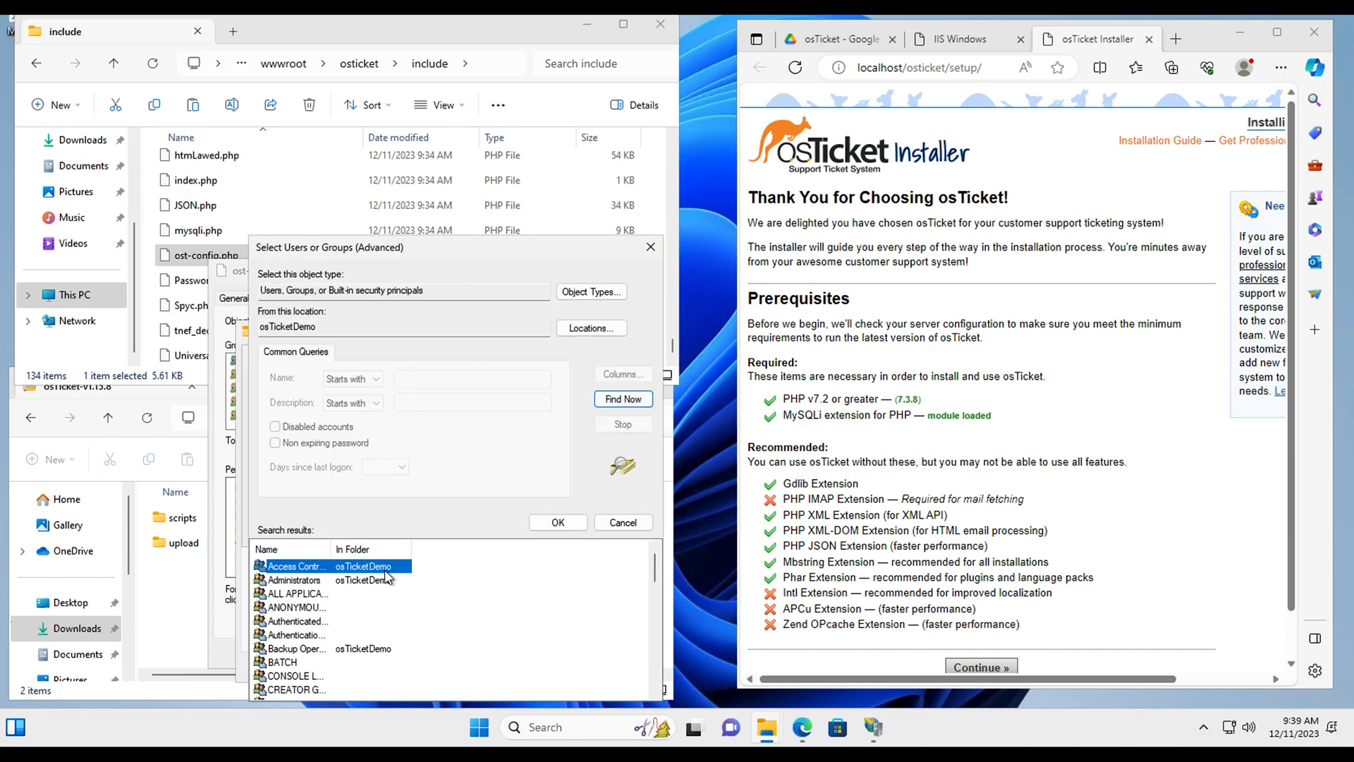
pyautogui.scroll(-1, 314, 643)
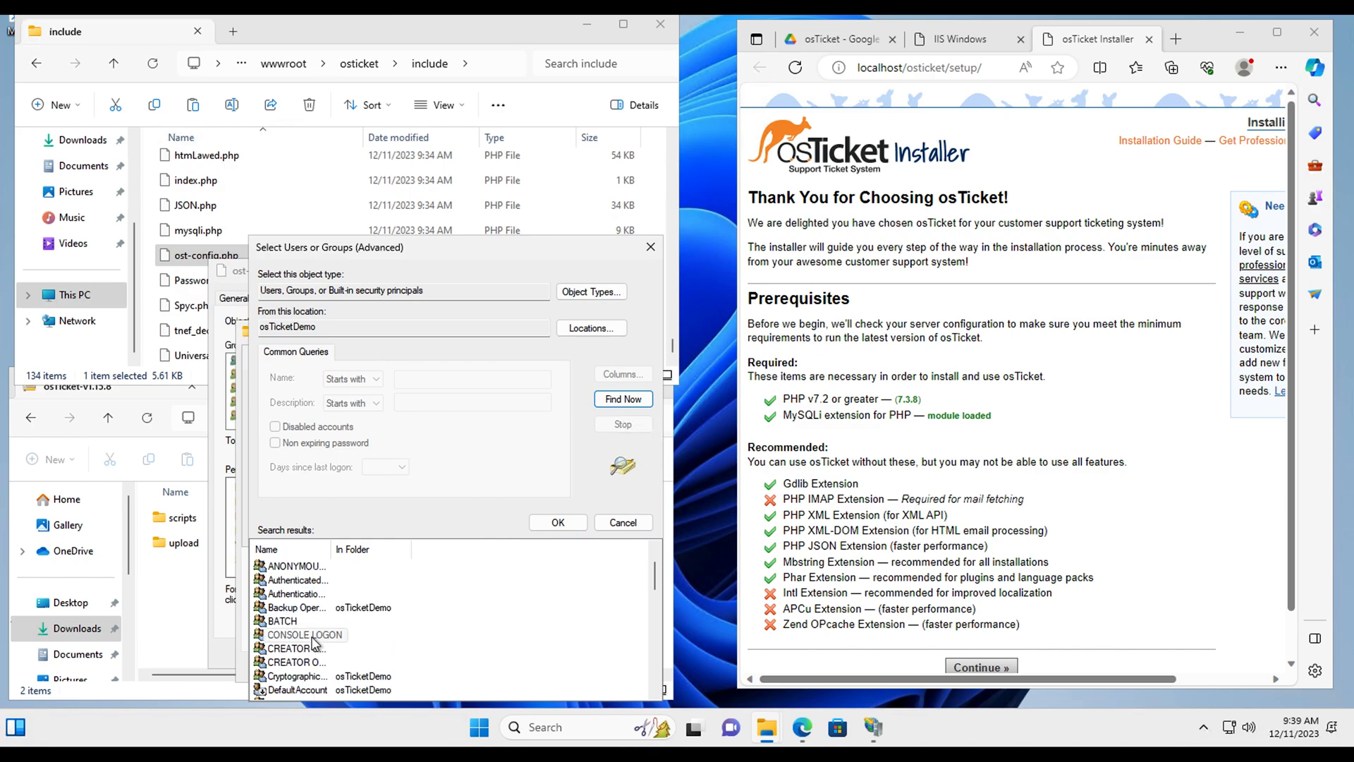
pyautogui.scroll(-2, 313, 642)
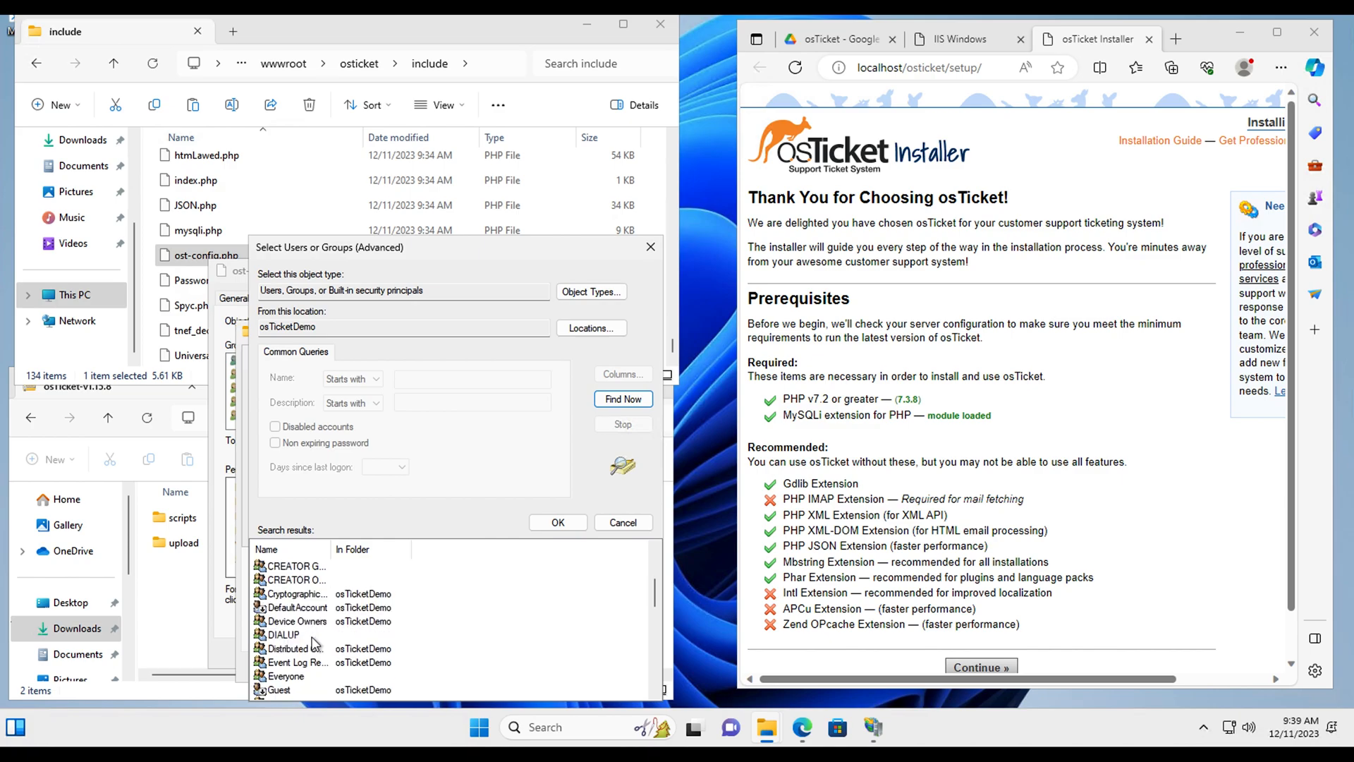
pyautogui.click(285, 676)
pyautogui.click(558, 527)
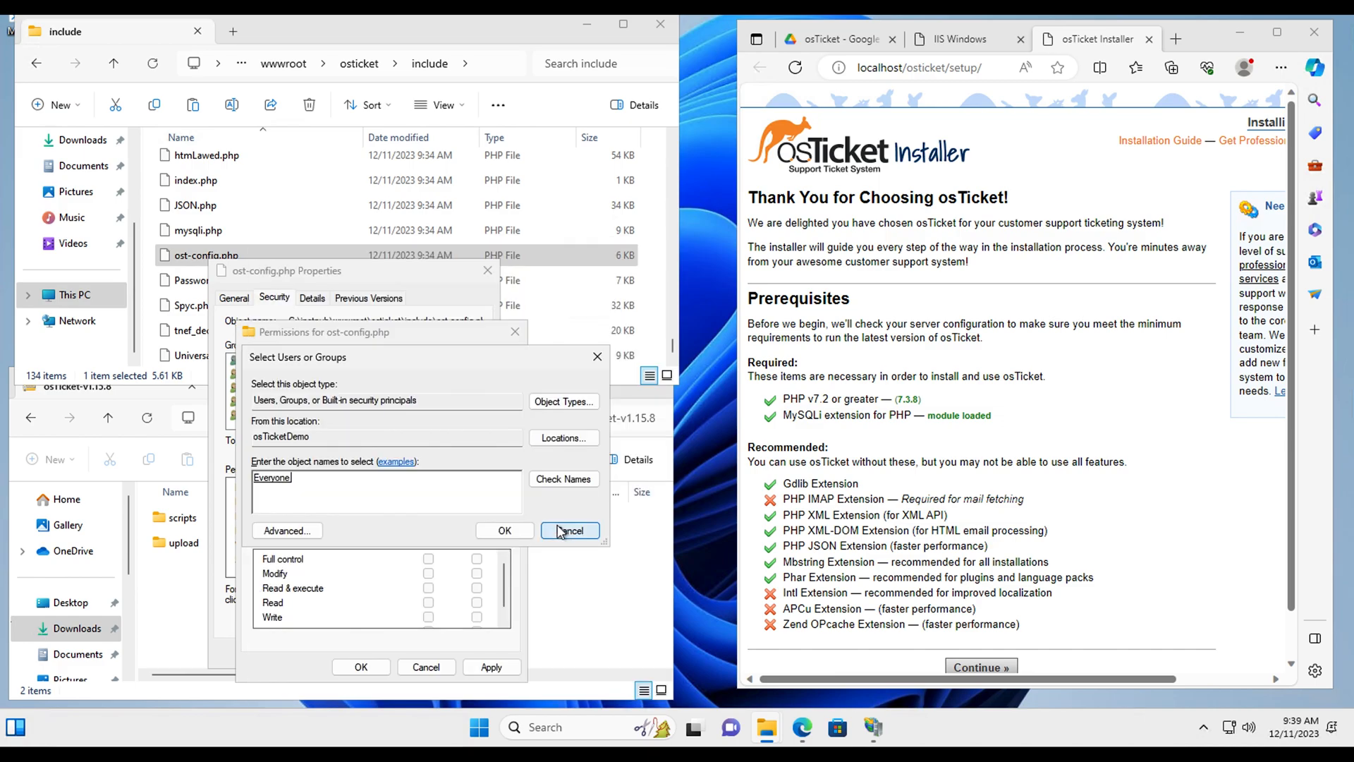
pyautogui.click(509, 533)
pyautogui.click(428, 558)
pyautogui.click(490, 667)
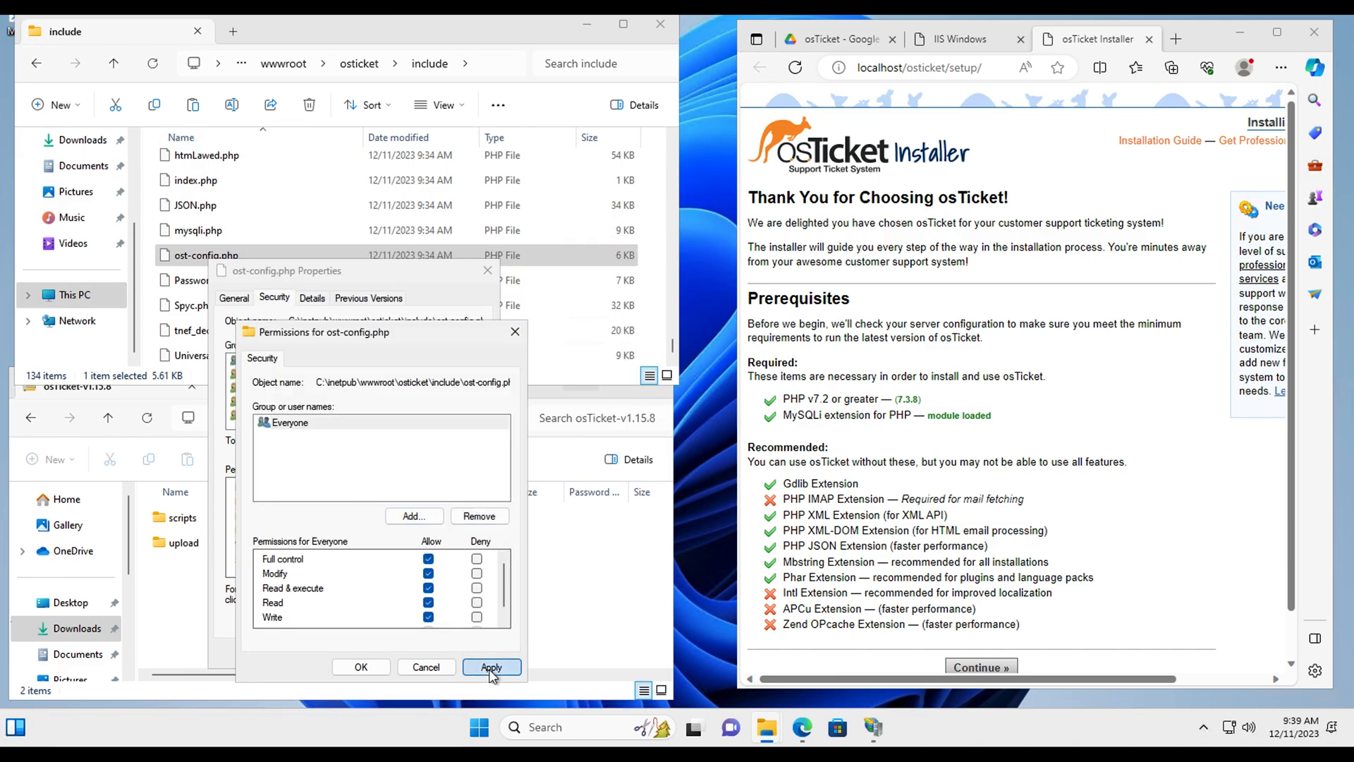
pyautogui.click(358, 667)
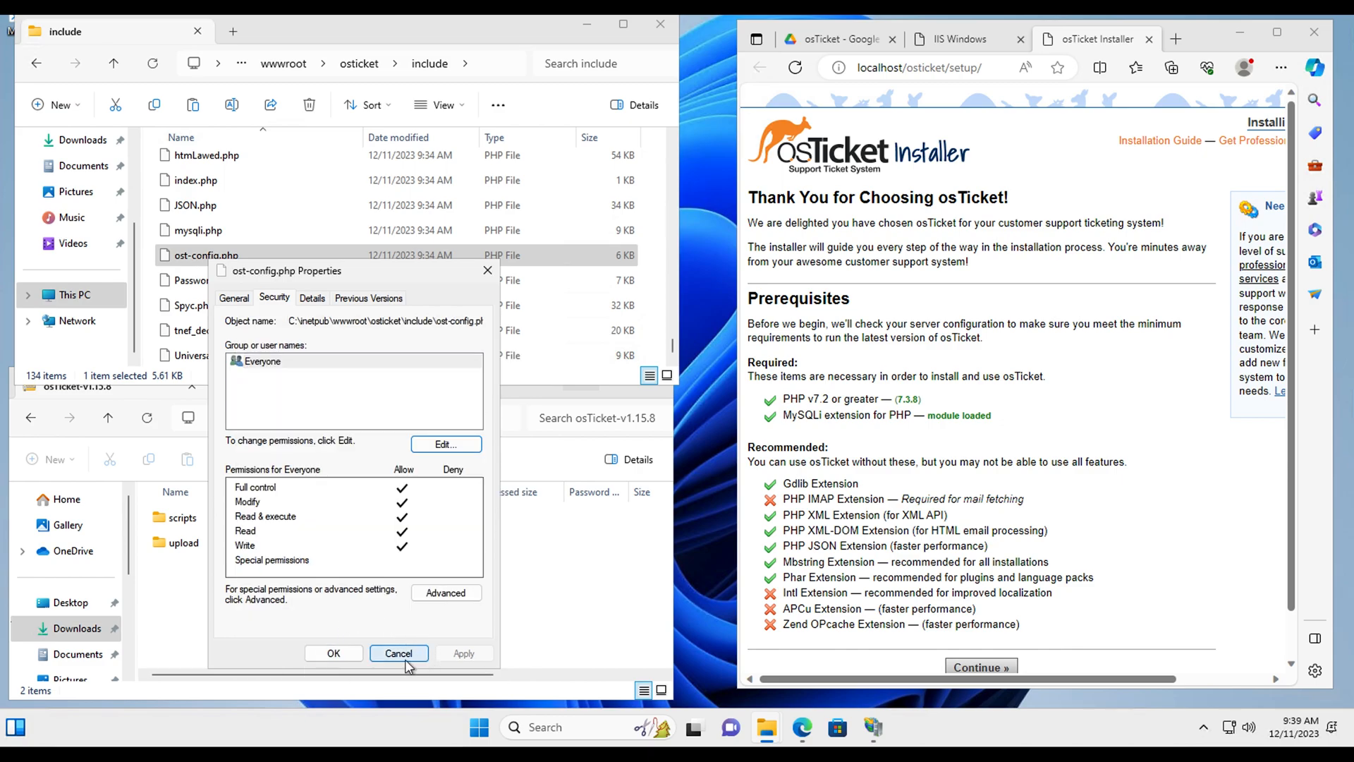
pyautogui.click(337, 654)
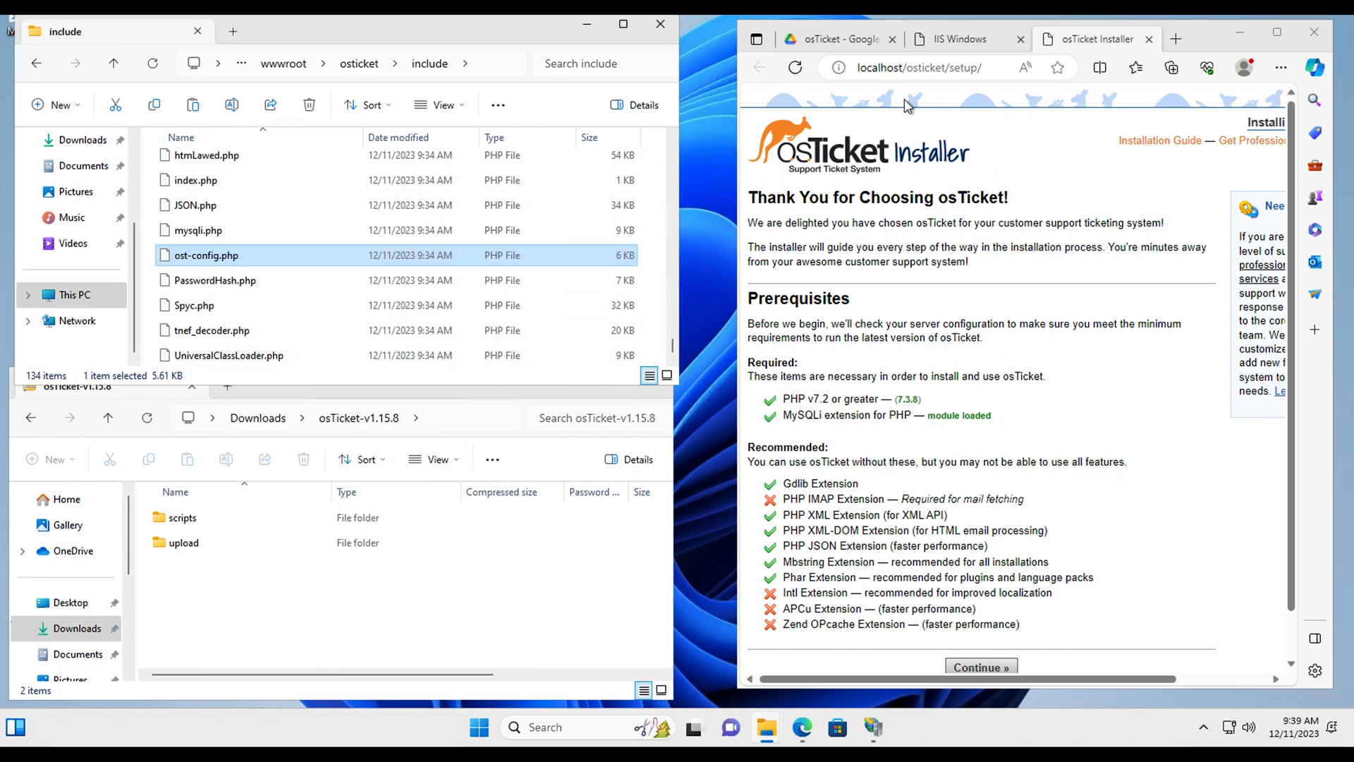
# Step: Reload the installer to recheck prerequisites and continue to Basic Installation
pyautogui.click(794, 67)
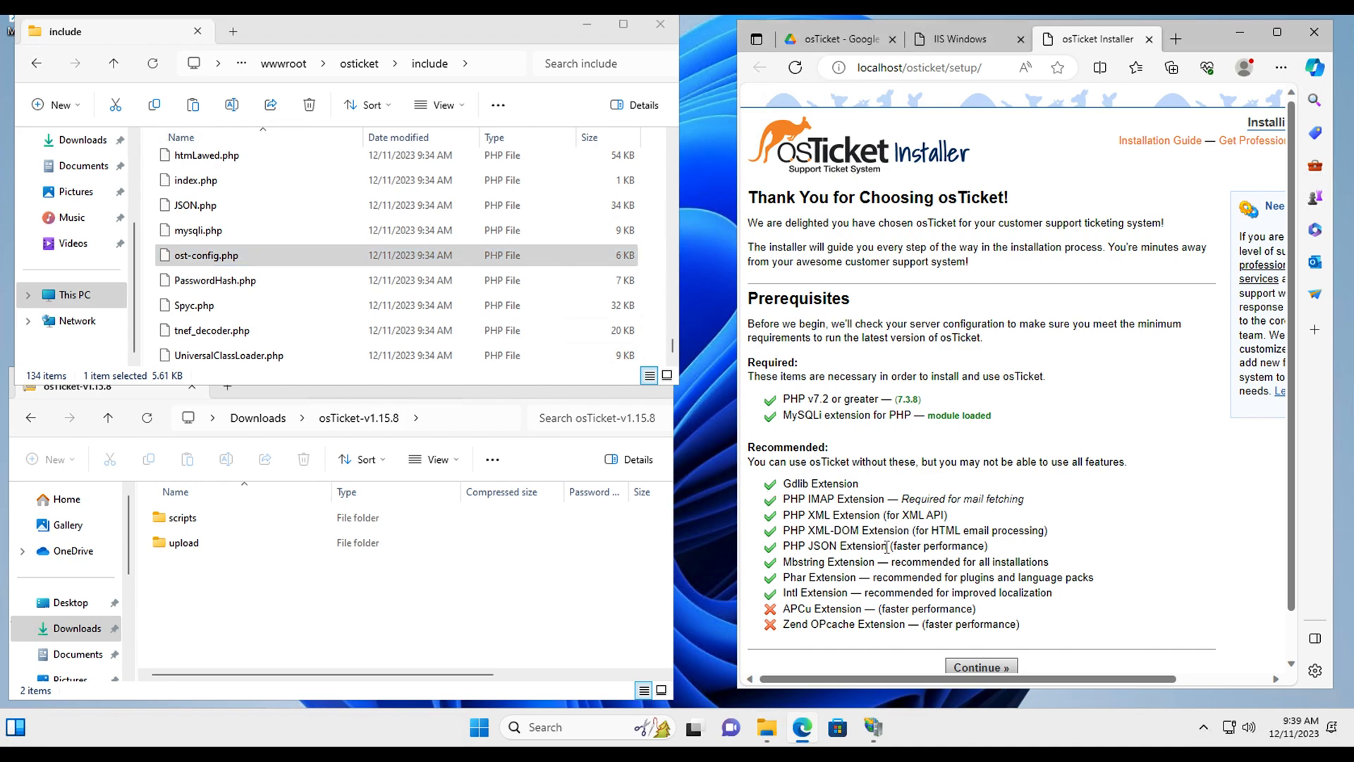
pyautogui.scroll(-1, 909, 493)
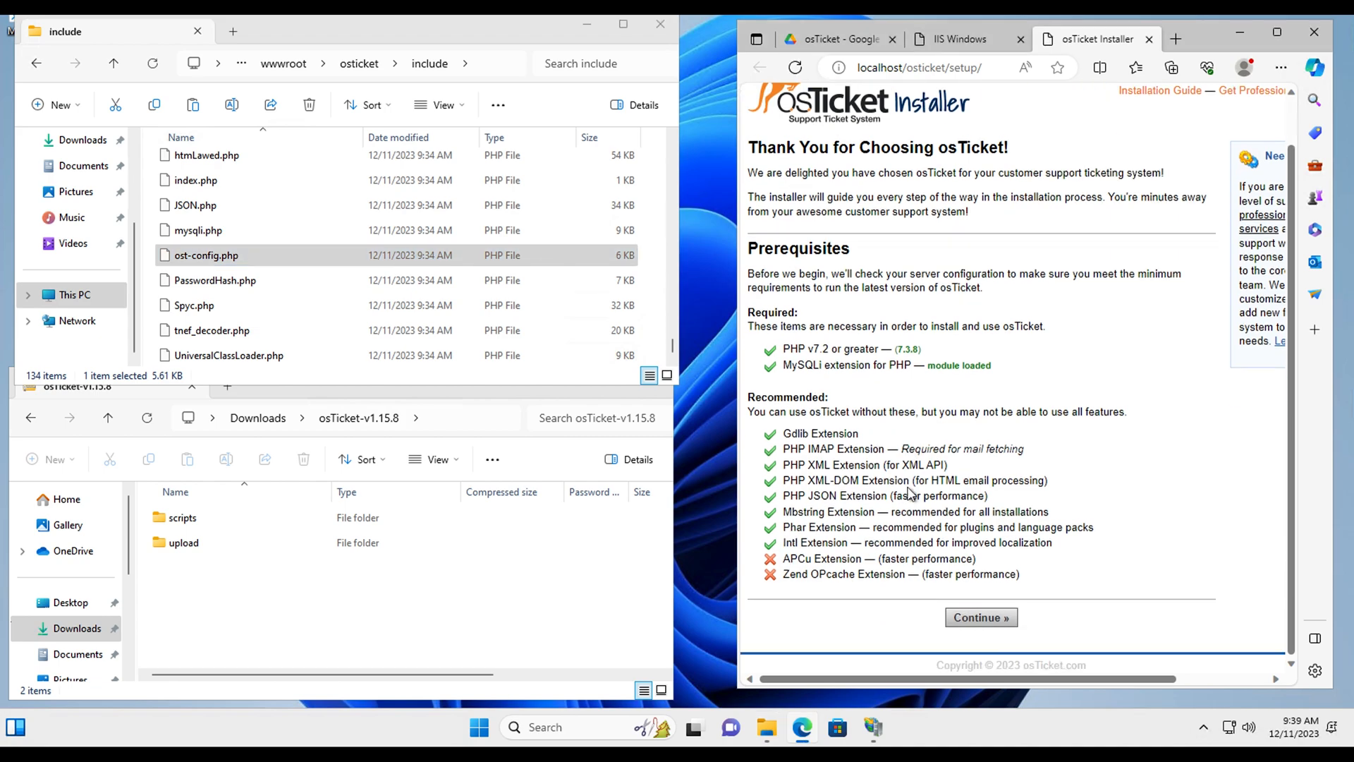
pyautogui.click(975, 617)
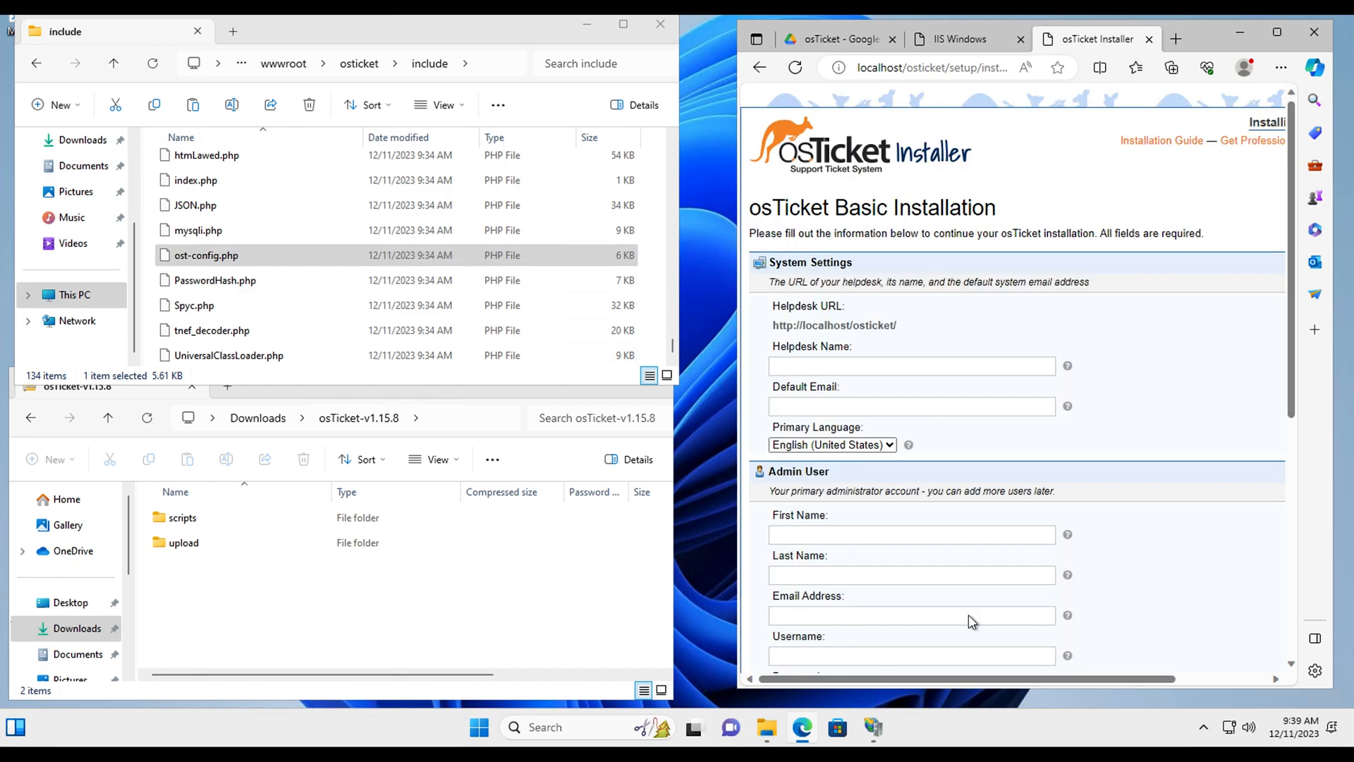
# Step: Fill in the Helpdesk Name and a default system email address
pyautogui.scroll(-1, 870, 404)
pyautogui.click(832, 232)
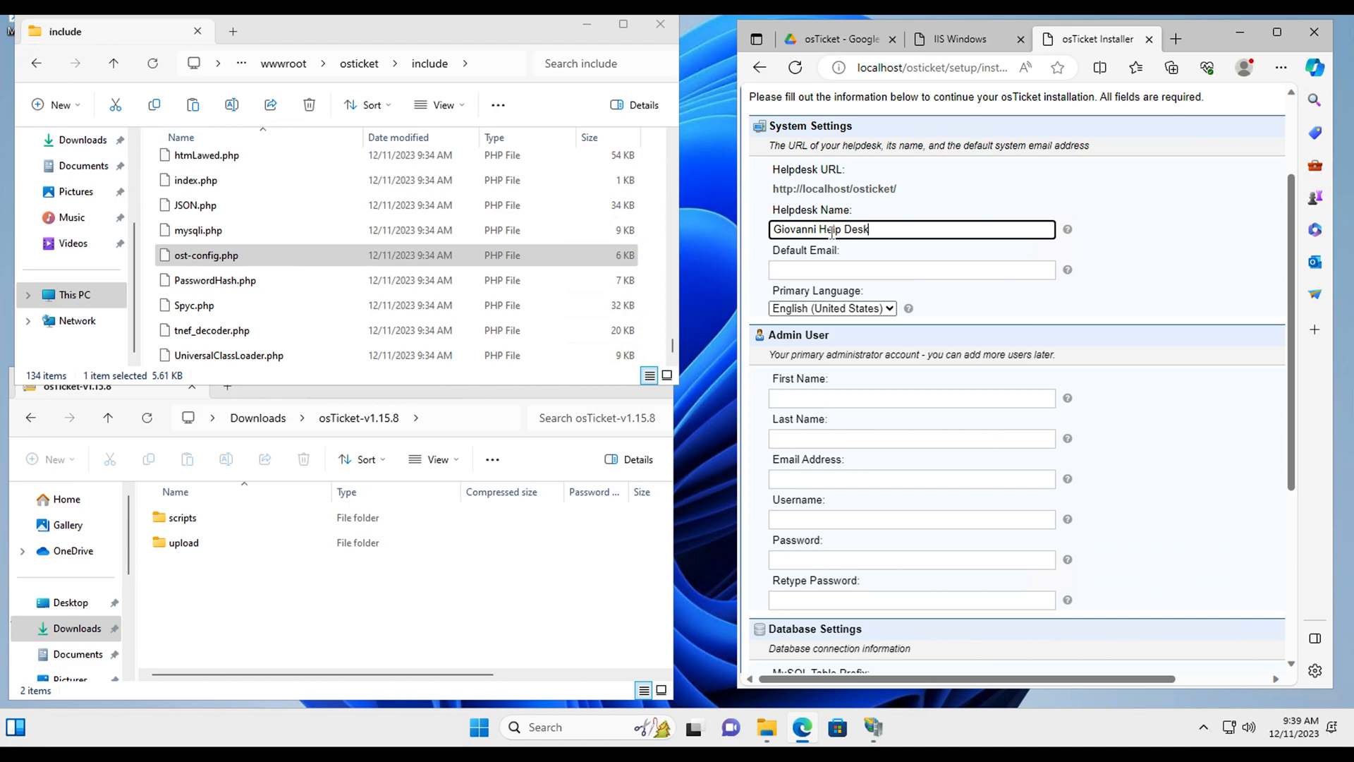
pyautogui.click(832, 274)
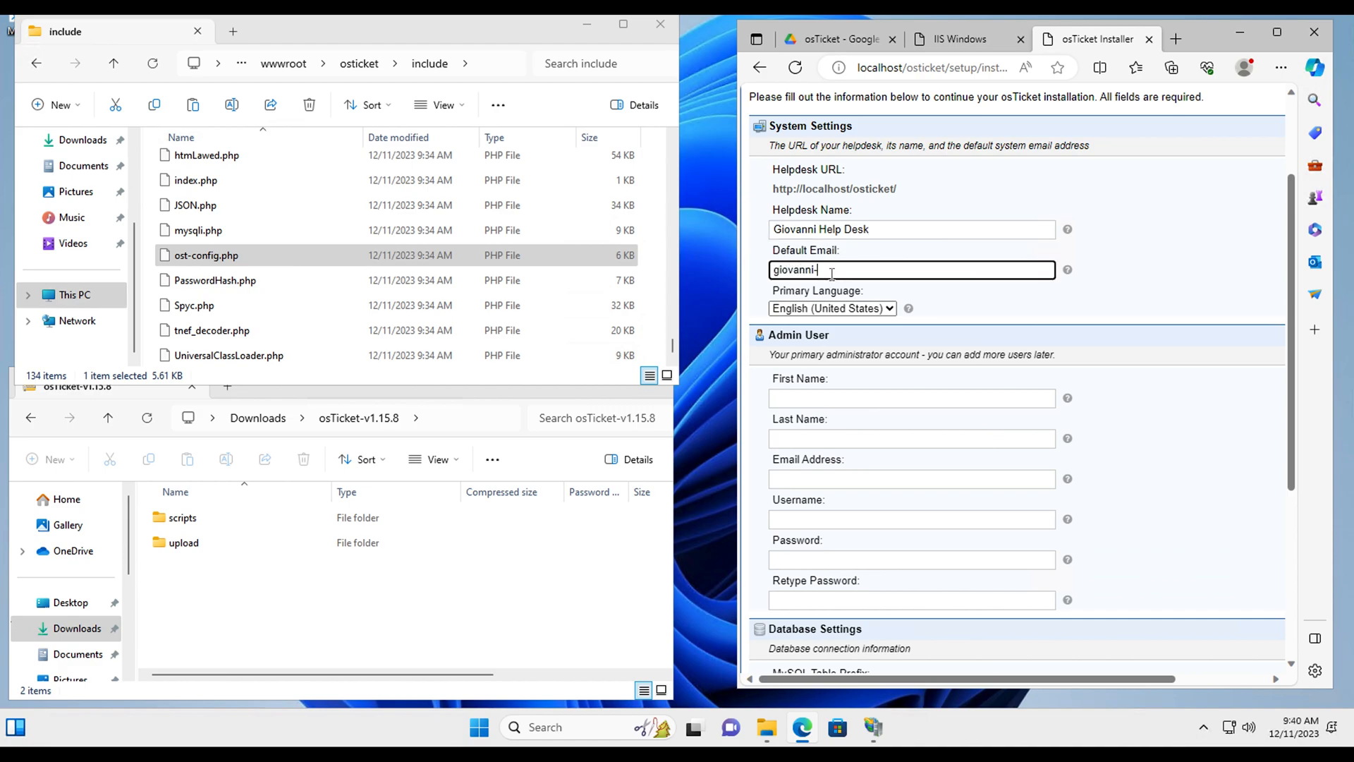
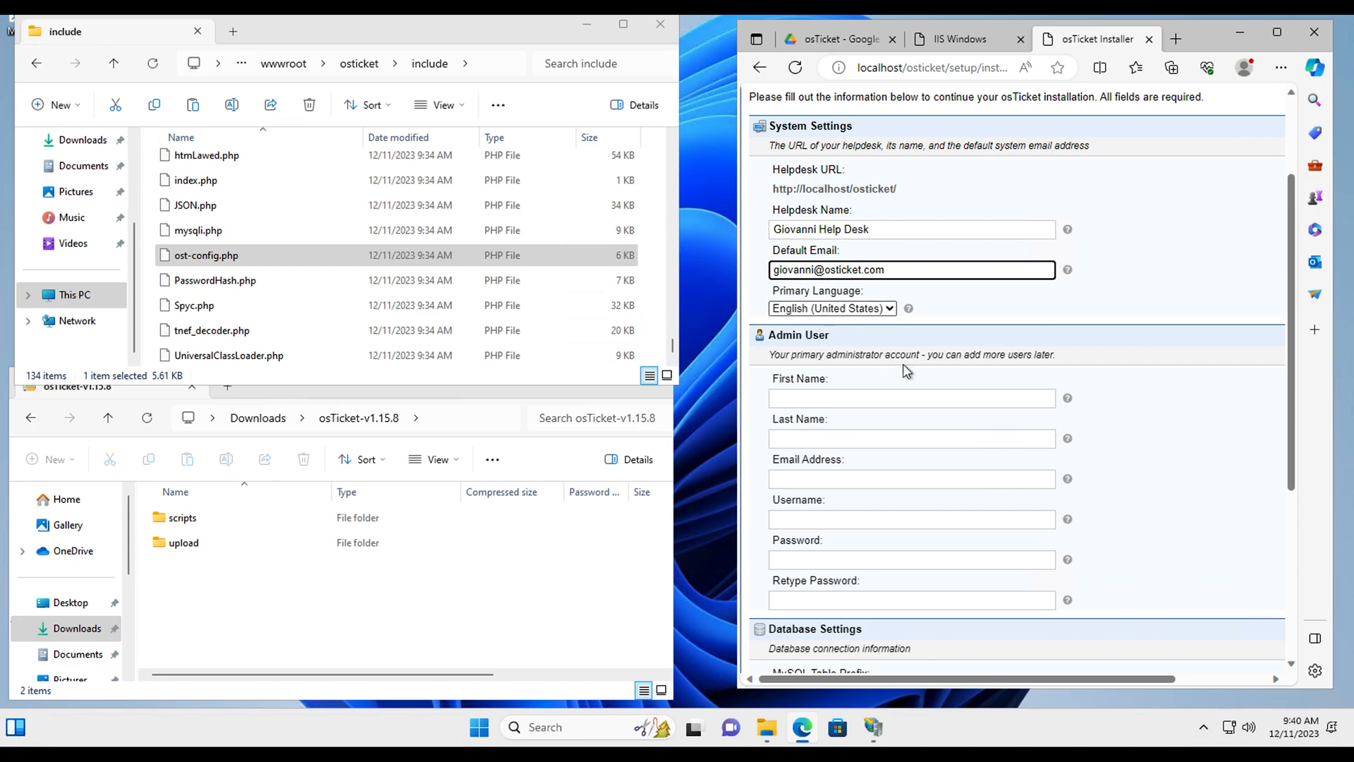
pyautogui.scroll(-2, 915, 372)
# Step: Enter the admin's first and last name, plus the default email with a 2 added
pyautogui.click(844, 280)
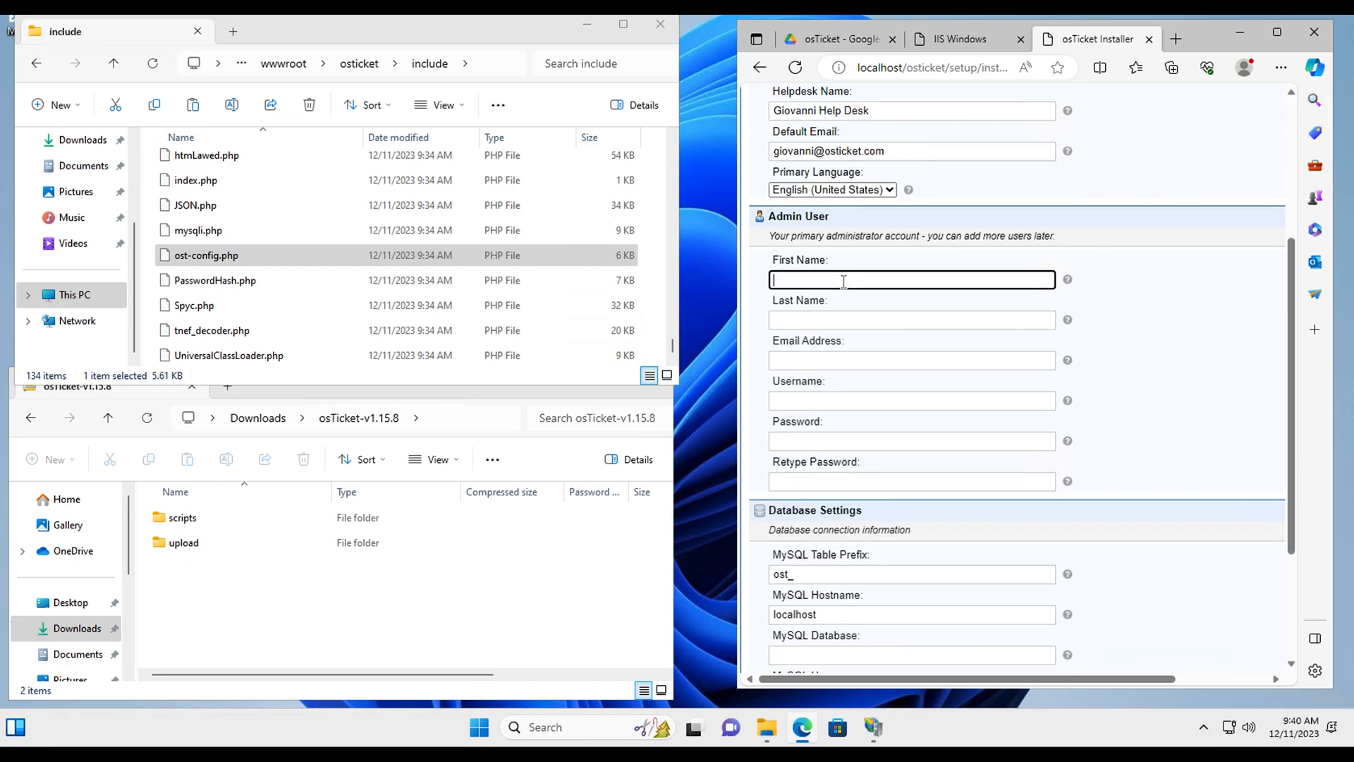
pyautogui.write('Giovanni')
pyautogui.click(836, 326)
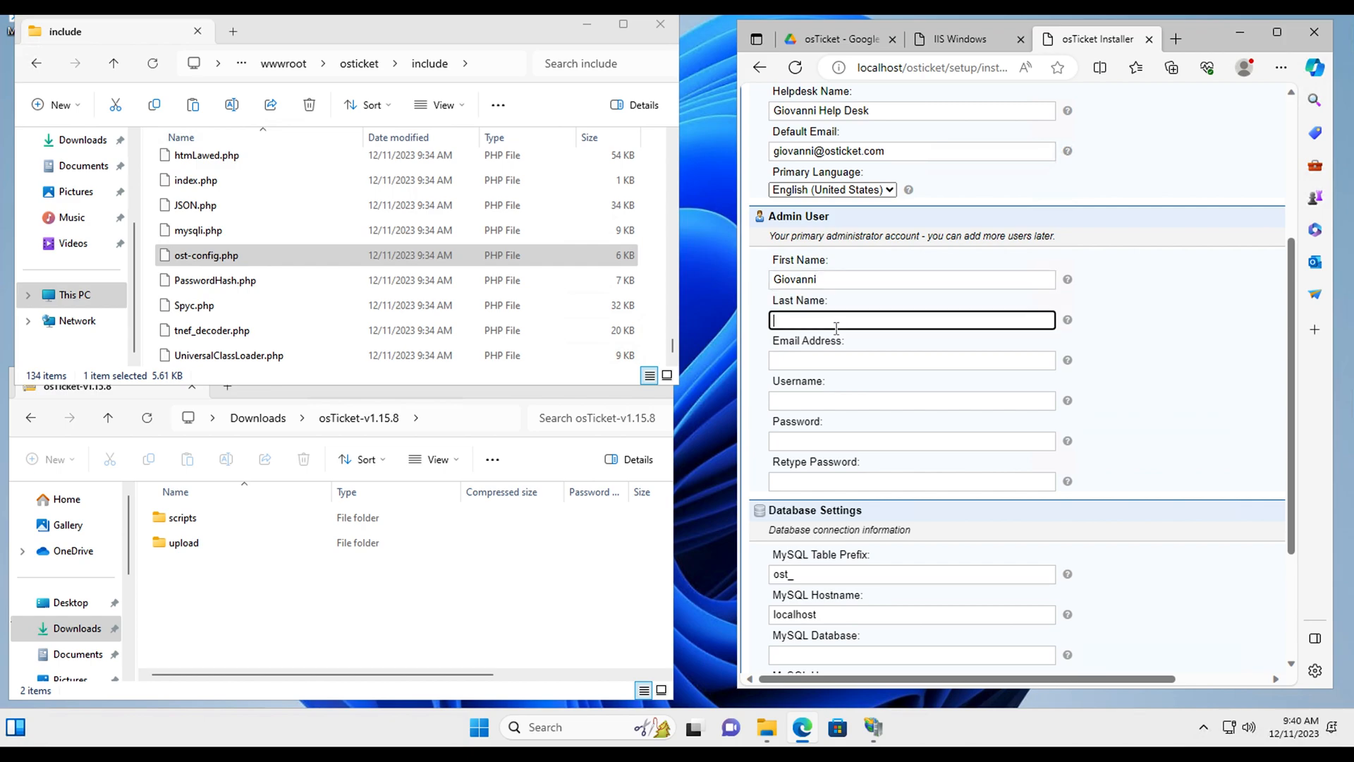
pyautogui.click(818, 361)
pyautogui.moveTo(881, 150); pyautogui.dragTo(756, 157)
pyautogui.hotkey('ctrl', 'c')
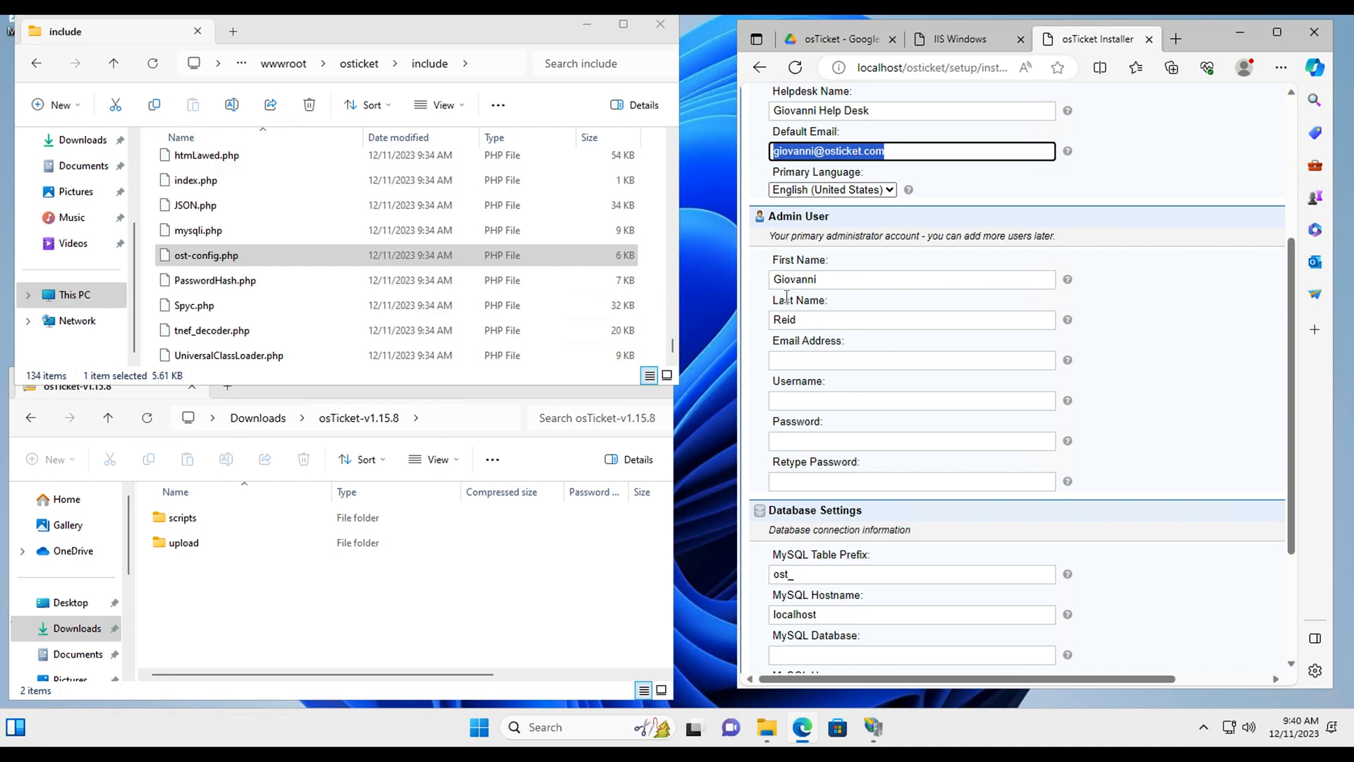
pyautogui.click(805, 358)
pyautogui.hotkey('ctrl', 'v')
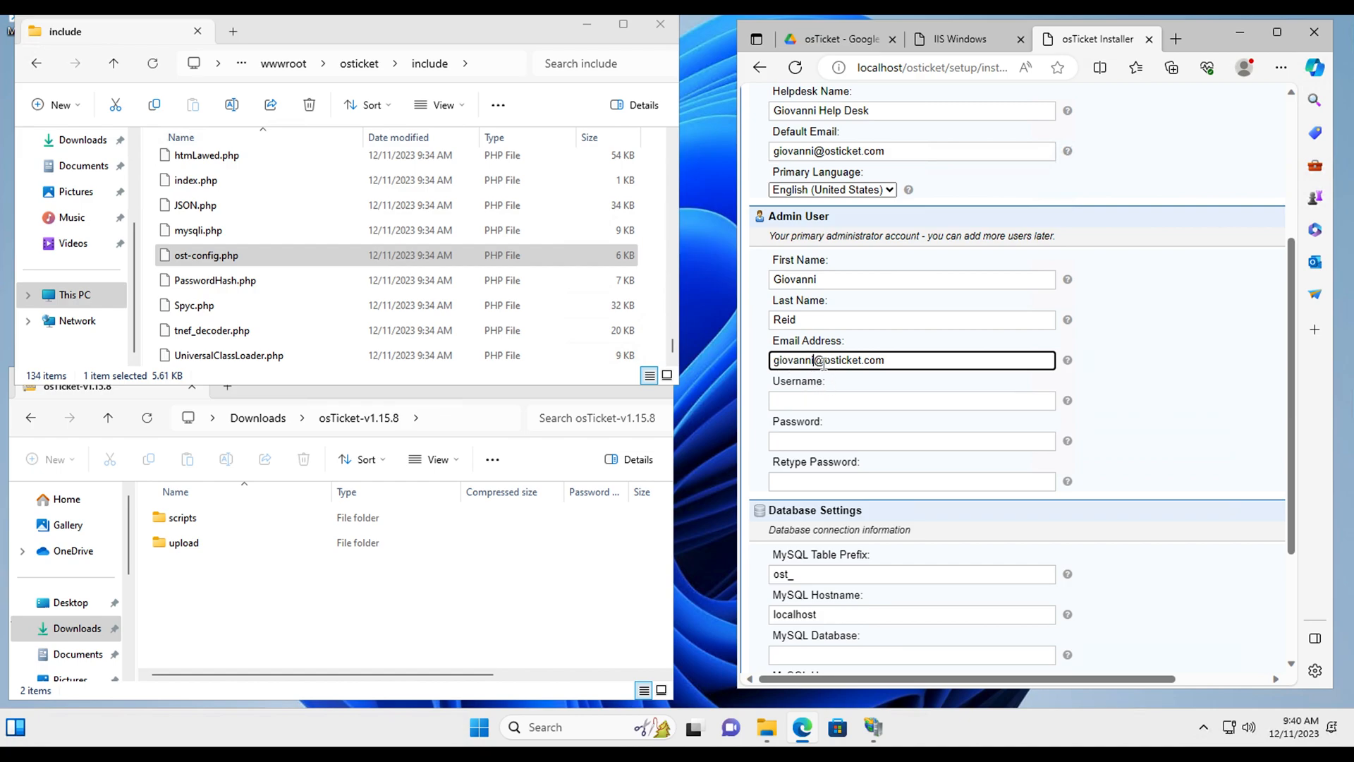
pyautogui.write('2')
pyautogui.press('BackSpace')
pyautogui.write('2')
# Step: Enter the admin username and type the account password twice
pyautogui.click(816, 401)
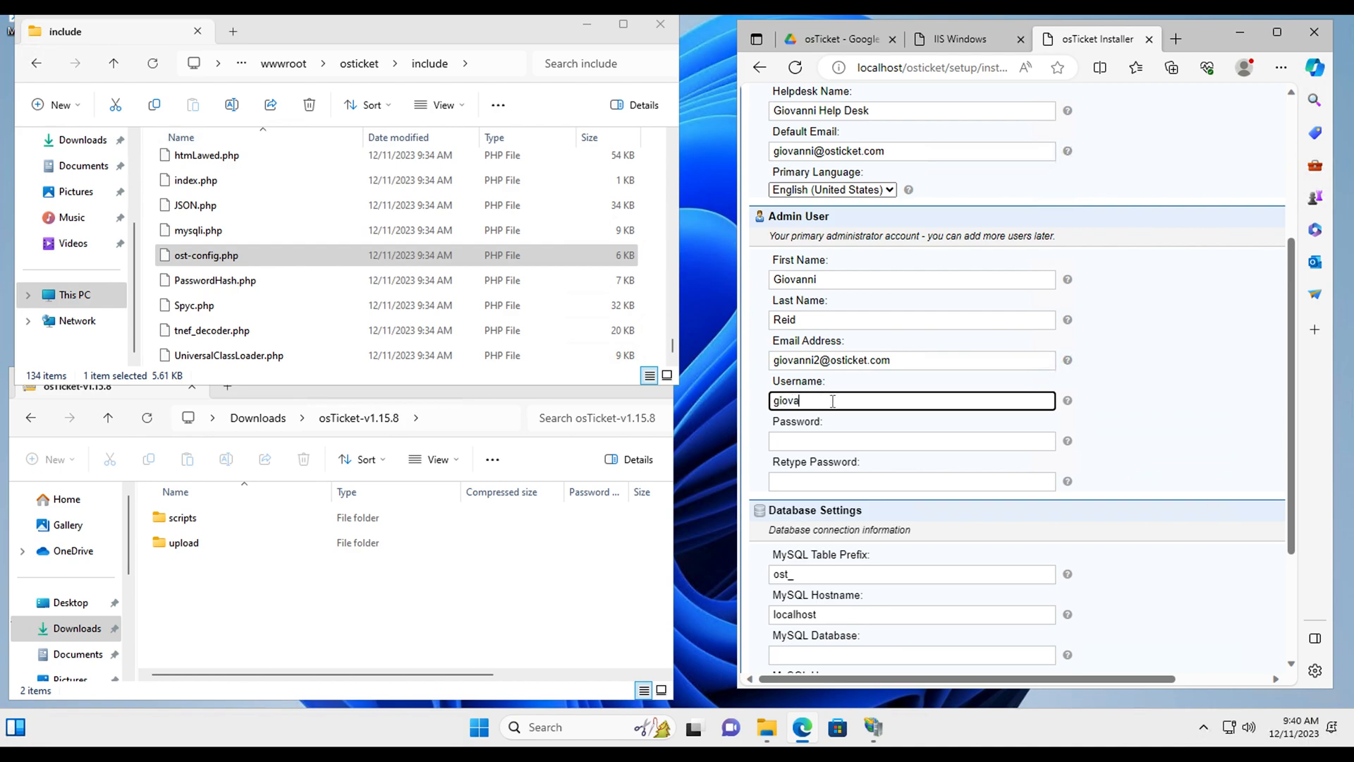
pyautogui.click(819, 443)
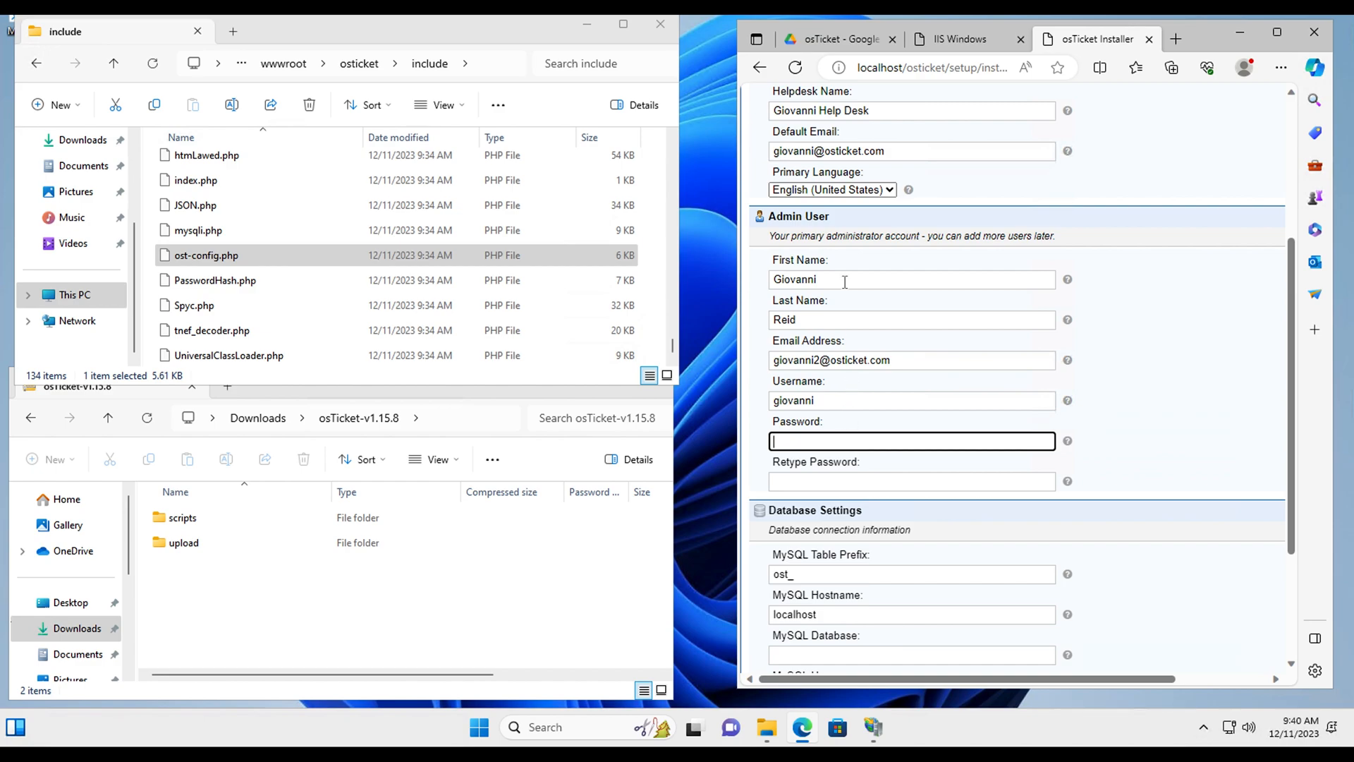
pyautogui.write('P')
pyautogui.click(844, 479)
pyautogui.write('Pass')
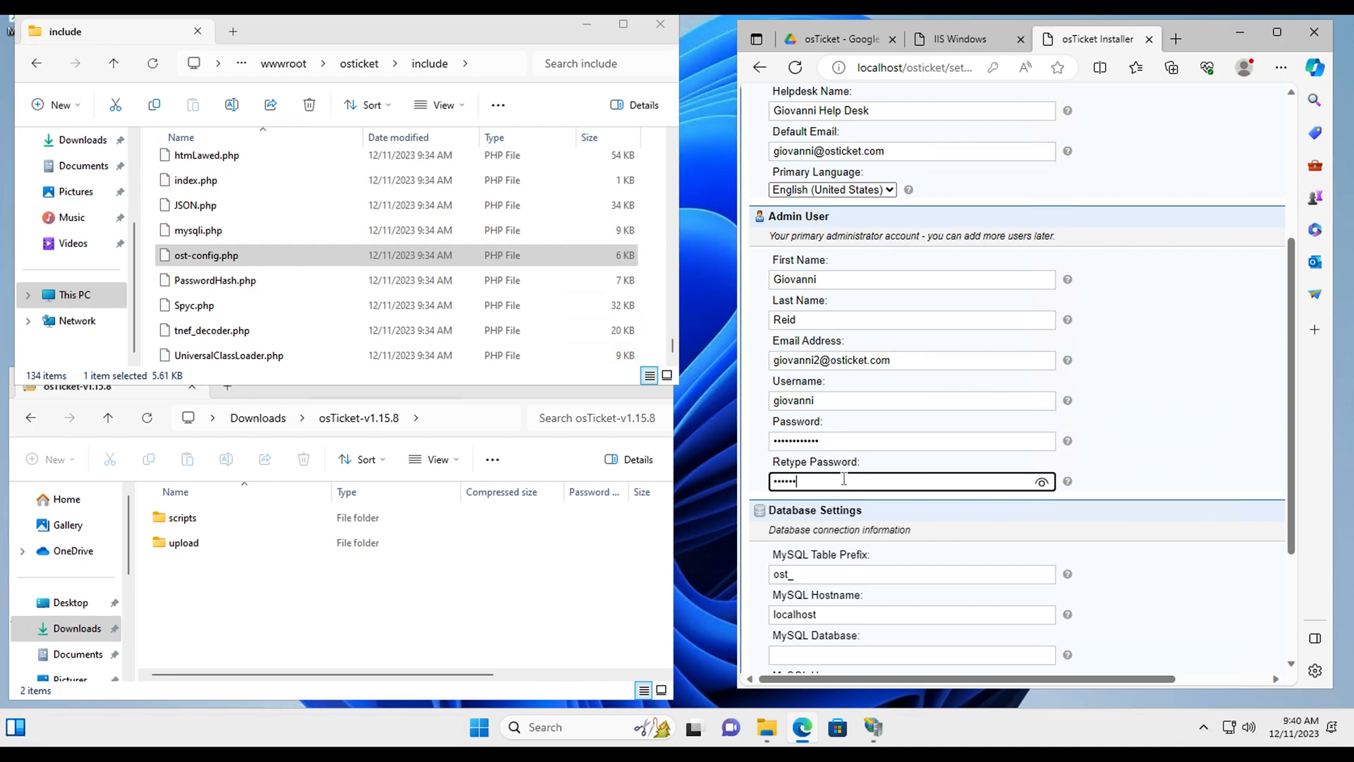
pyautogui.write('word123!')
pyautogui.scroll(-3, 845, 480)
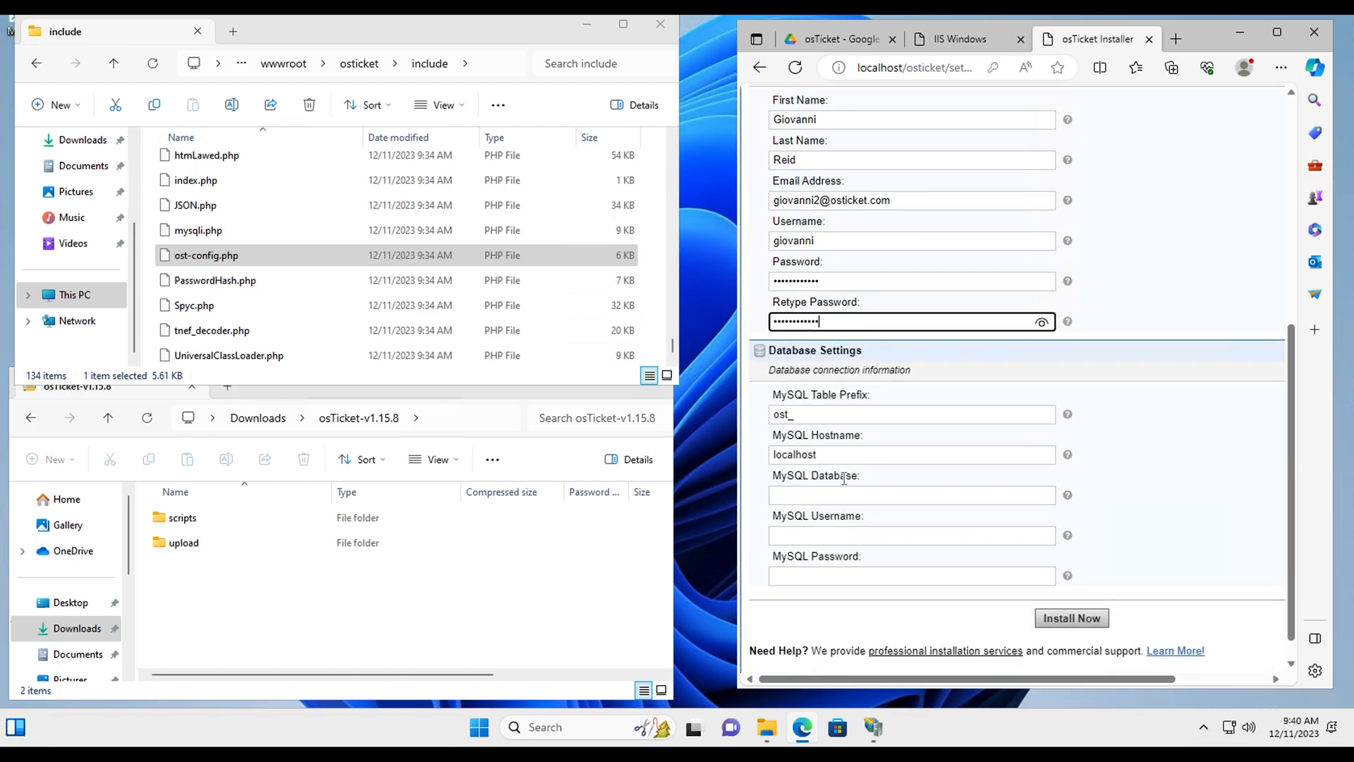
# Step: Enter MySQL username root and the MySQL password, then bring the Downloads Explorer window forward
pyautogui.click(841, 523)
pyautogui.write('root')
pyautogui.click(829, 568)
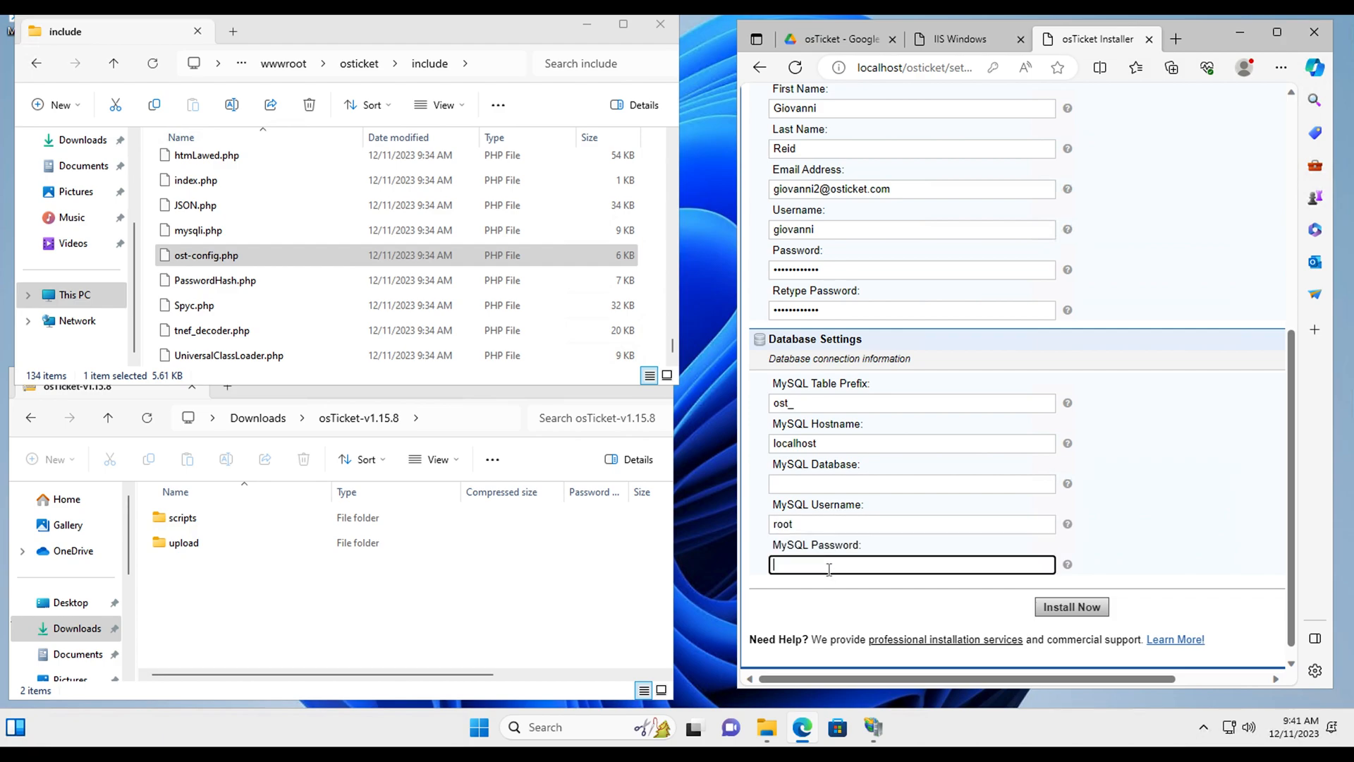
pyautogui.write('P')
pyautogui.click(837, 485)
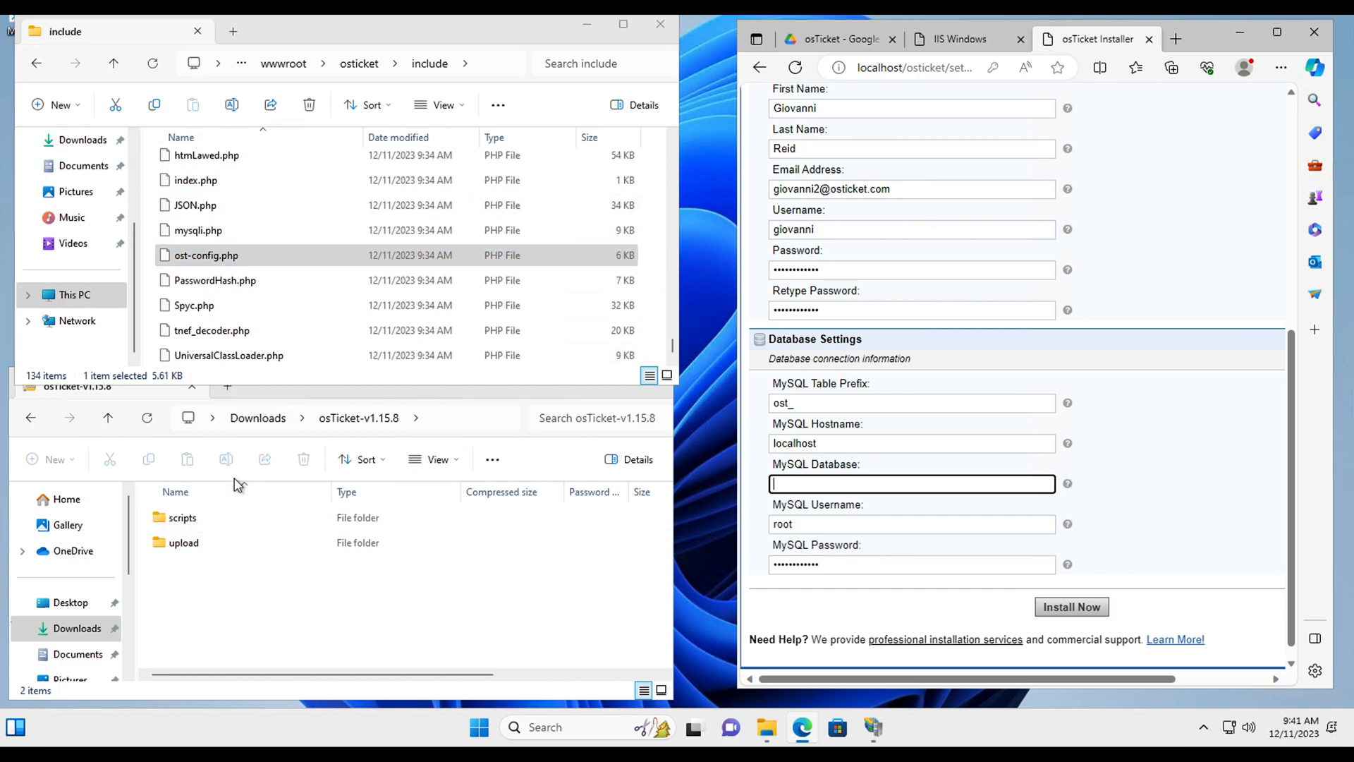
pyautogui.click(273, 425)
# Step: Open the HeidiSQL note from Downloads, follow its link to download HeidiSQL_12.3.0.6589_Setup.exe, and close WordPad
pyautogui.click(258, 419)
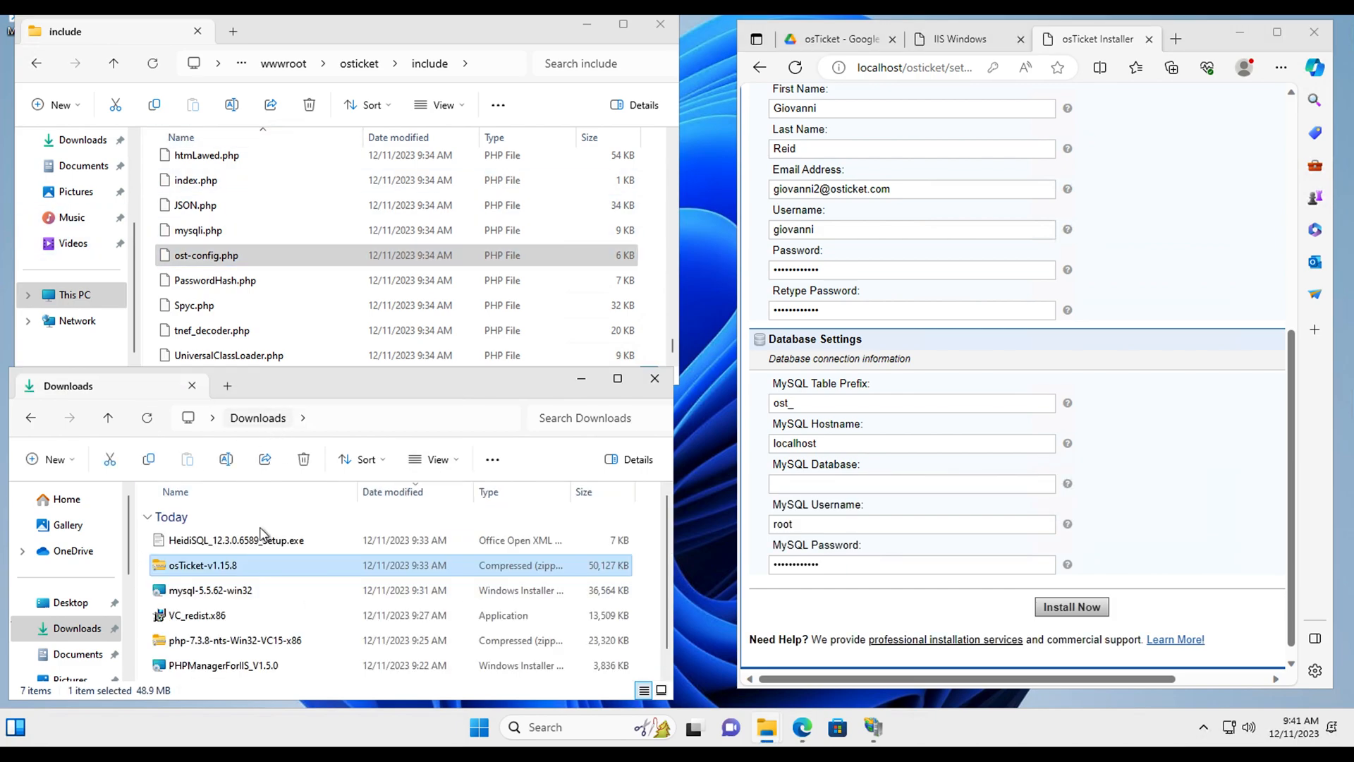
pyautogui.doubleClick(224, 542)
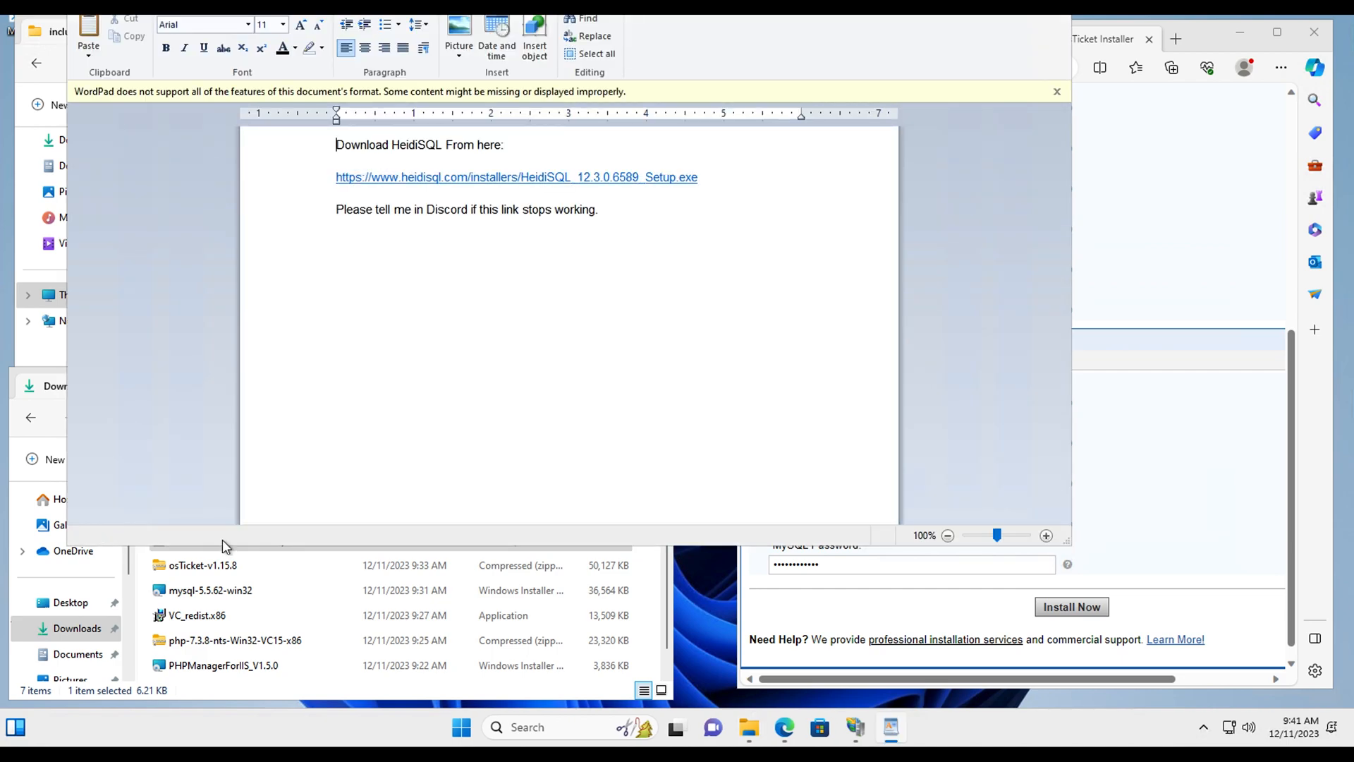
pyautogui.click(540, 185)
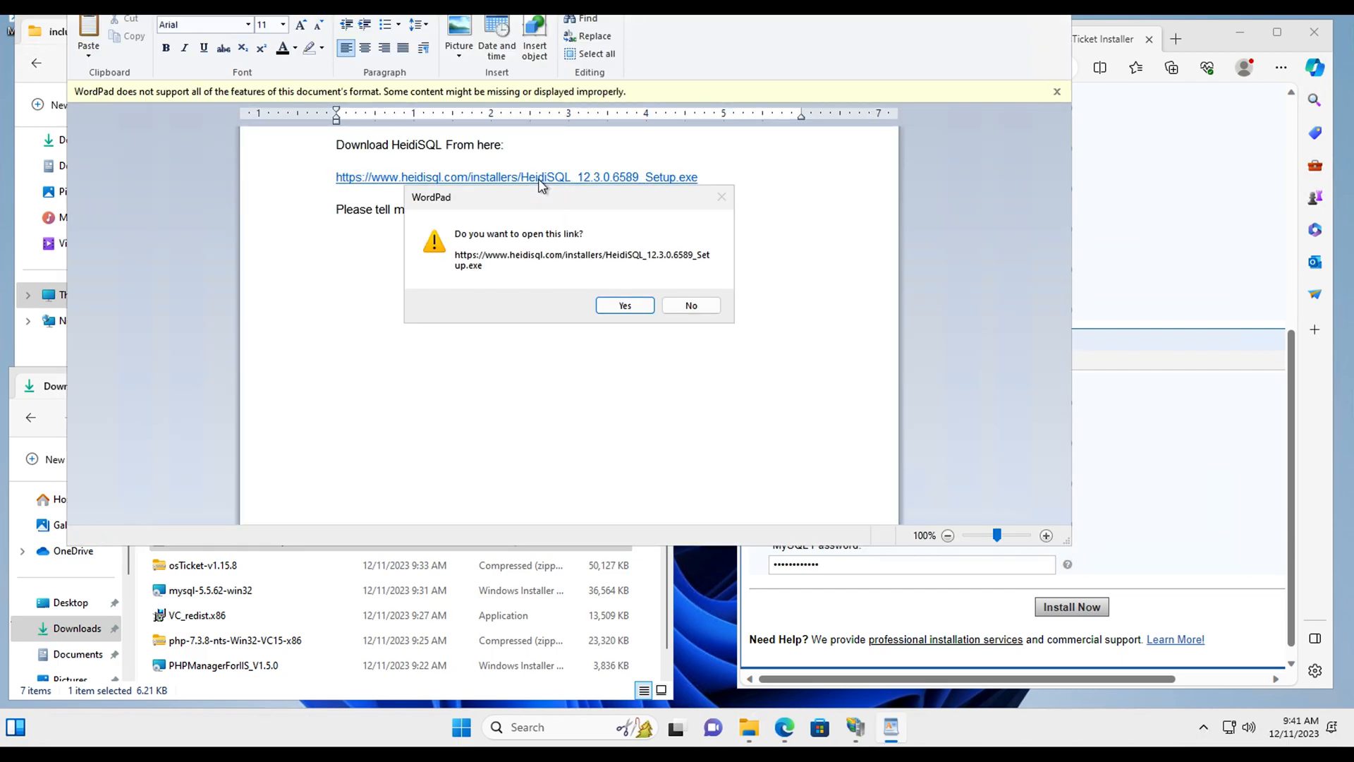
pyautogui.click(636, 304)
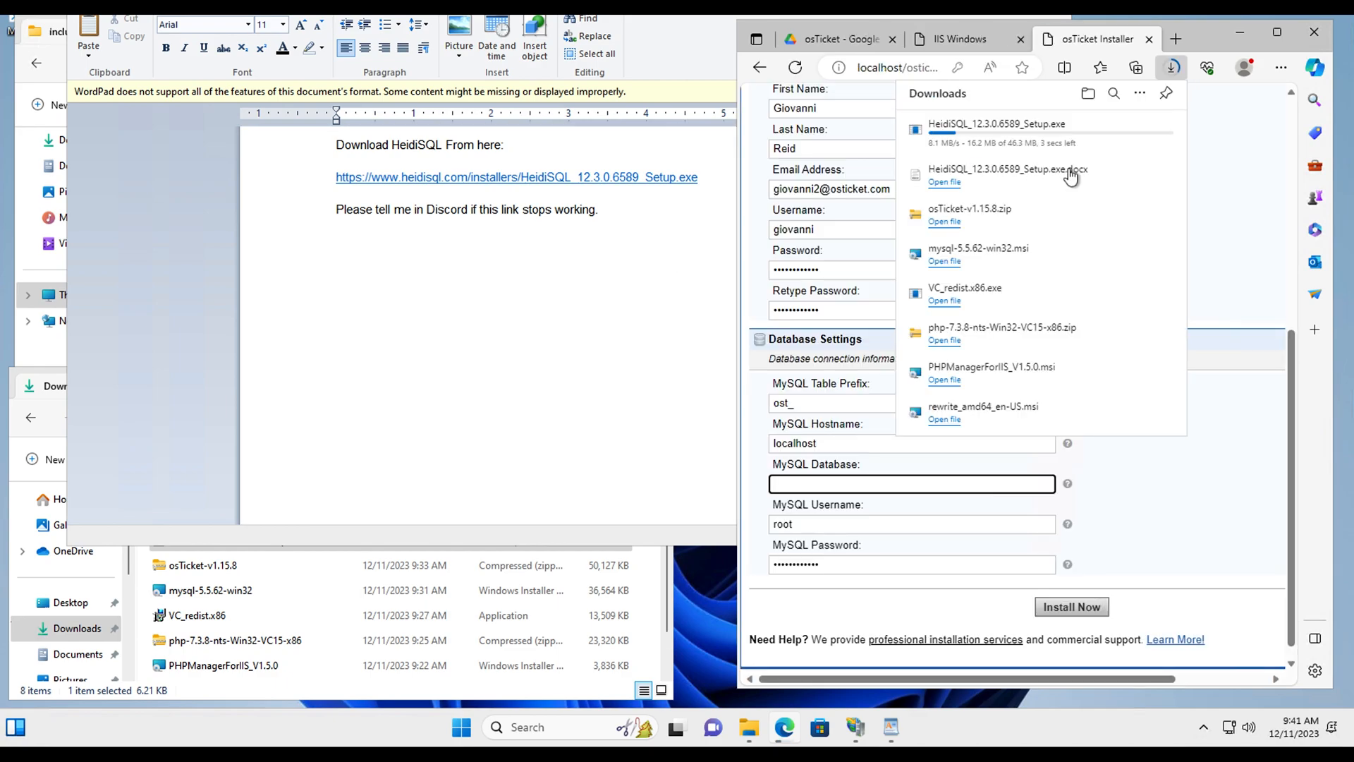
pyautogui.click(459, 327)
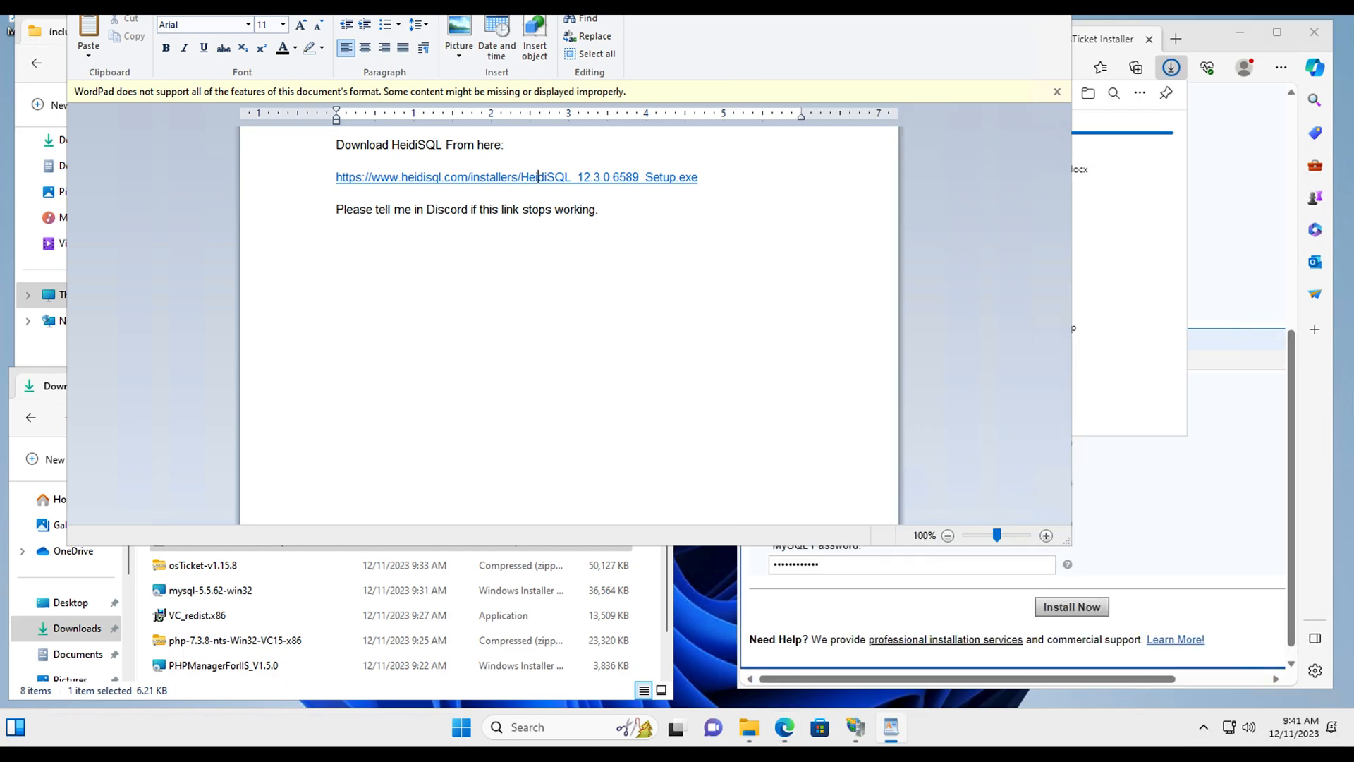
pyautogui.hotkey('alt', 'F4')
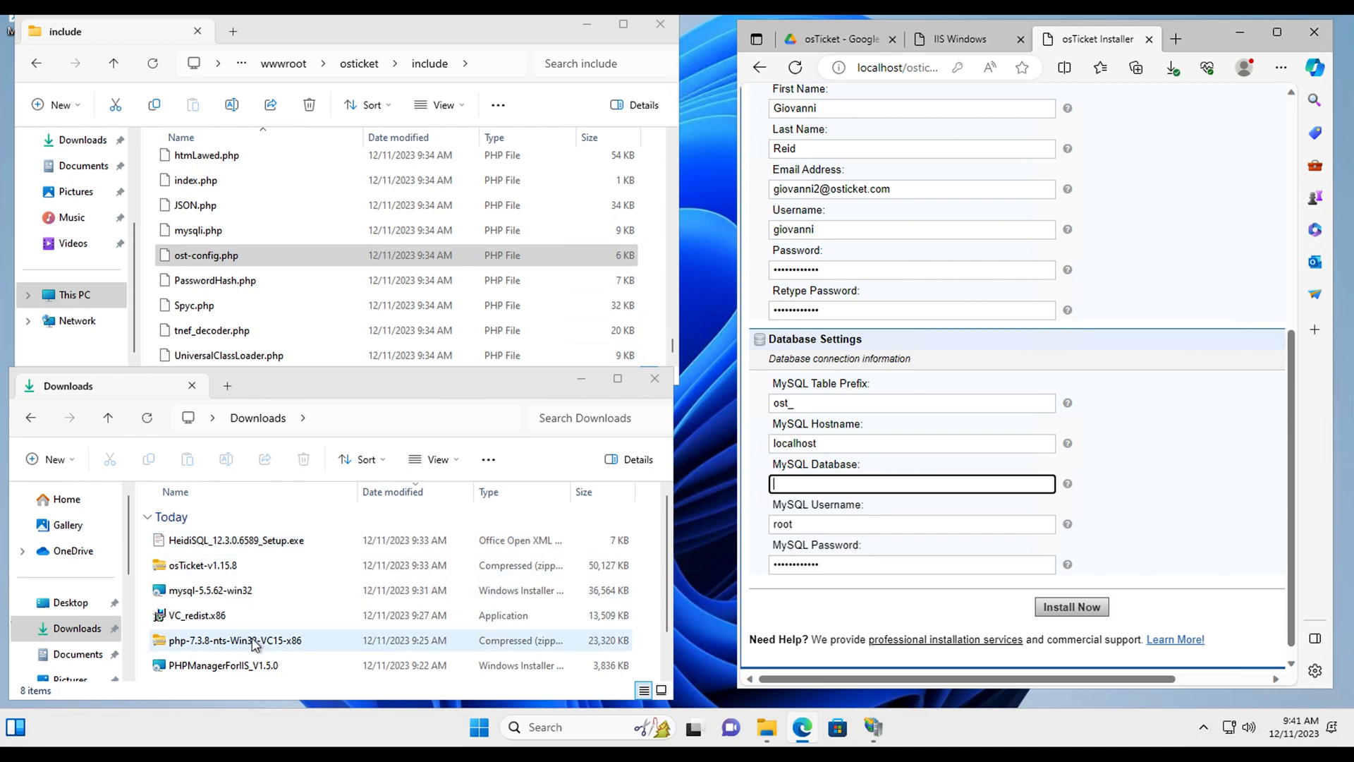
# Step: Install HeidiSQL 12.3.0.6589 with default folders and tasks, launch it, and skip the update offer
pyautogui.scroll(-1, 336, 630)
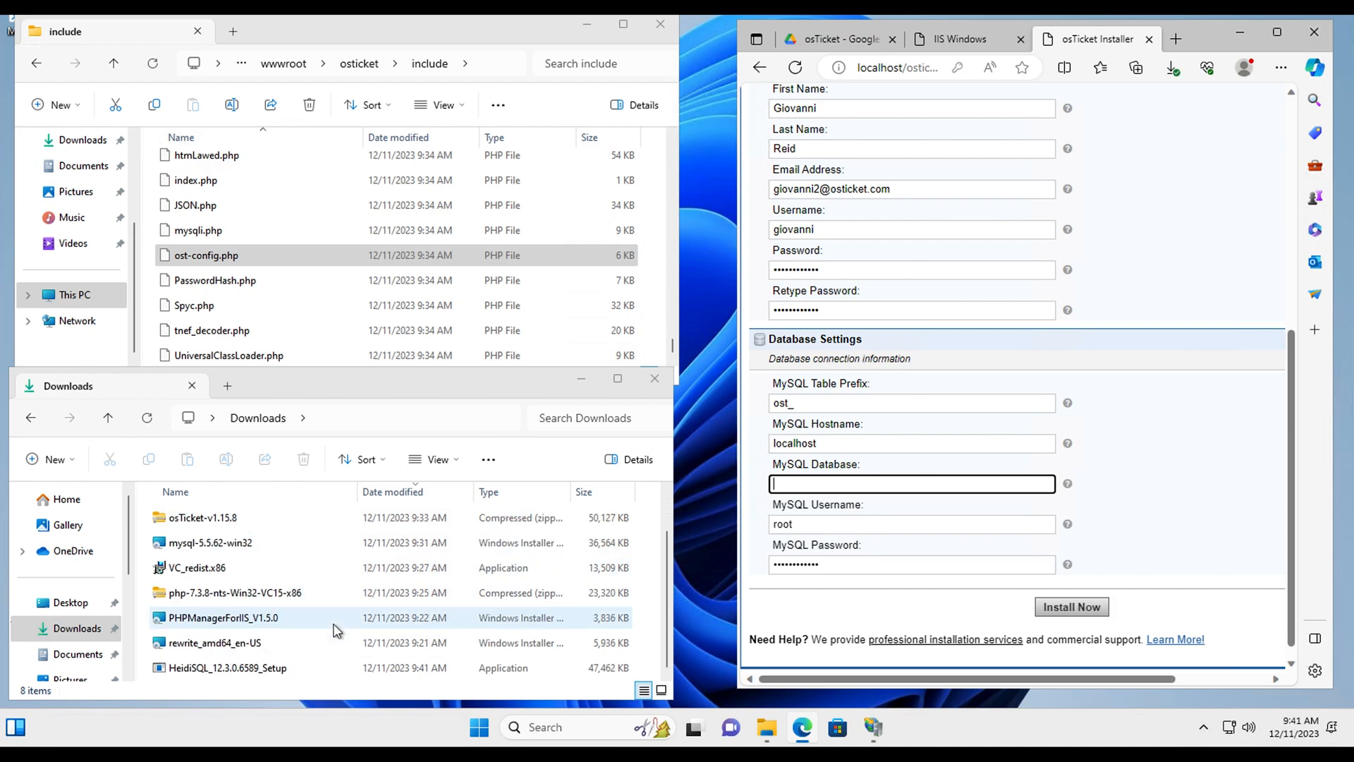
pyautogui.doubleClick(247, 670)
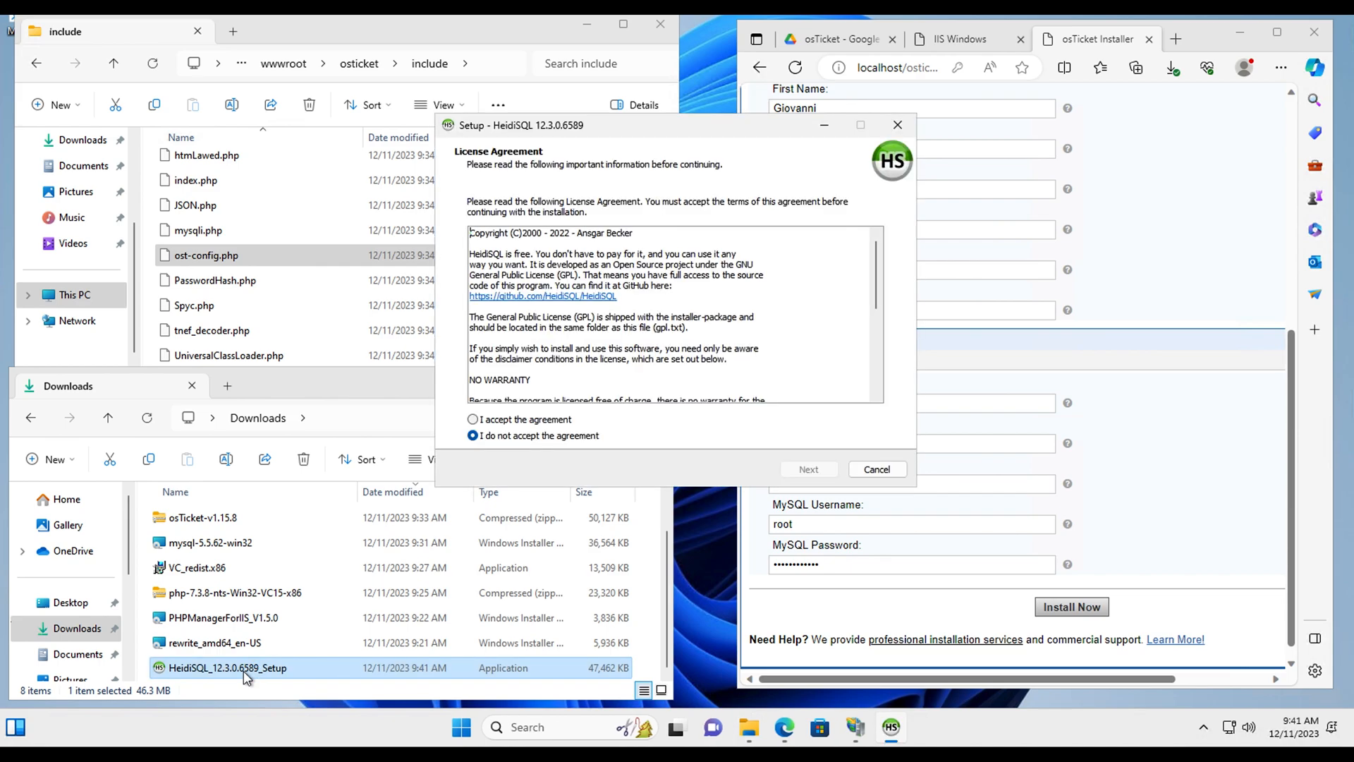
pyautogui.click(546, 421)
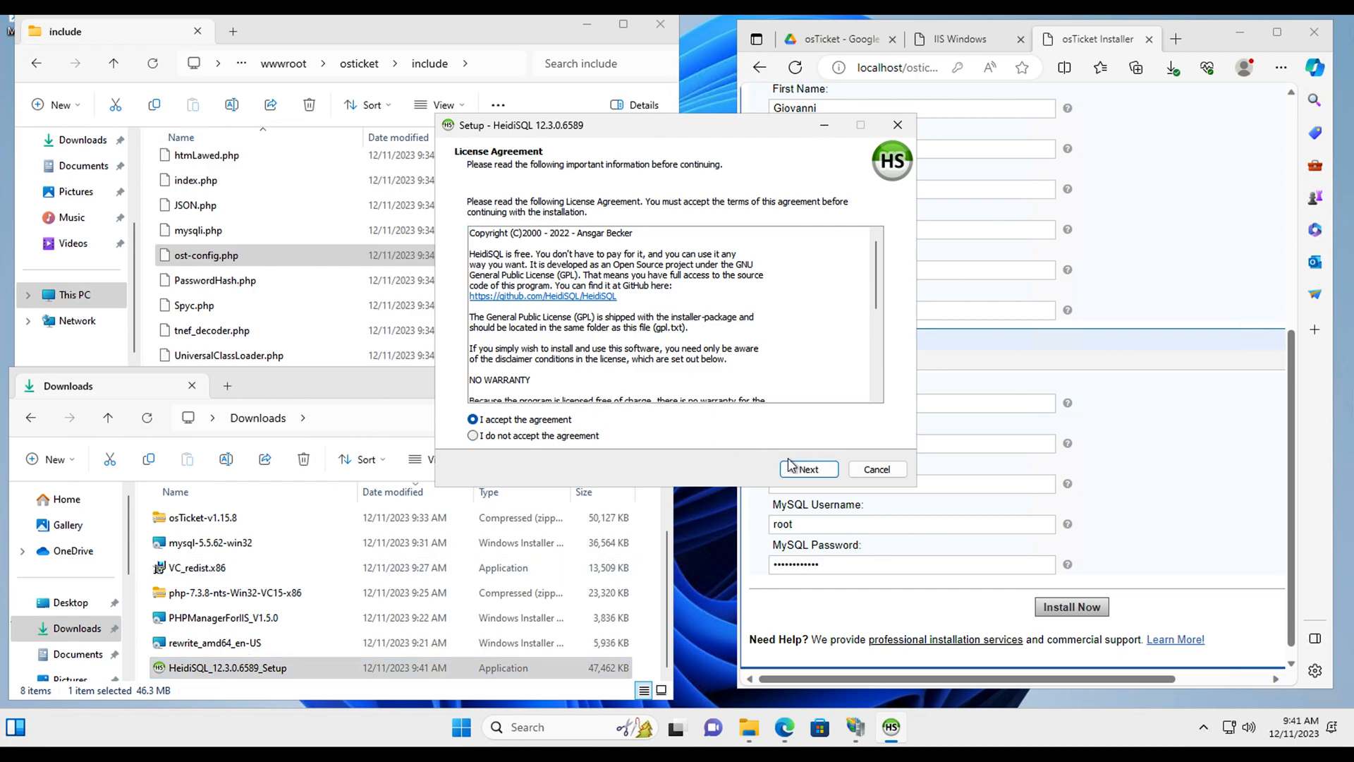
pyautogui.click(808, 469)
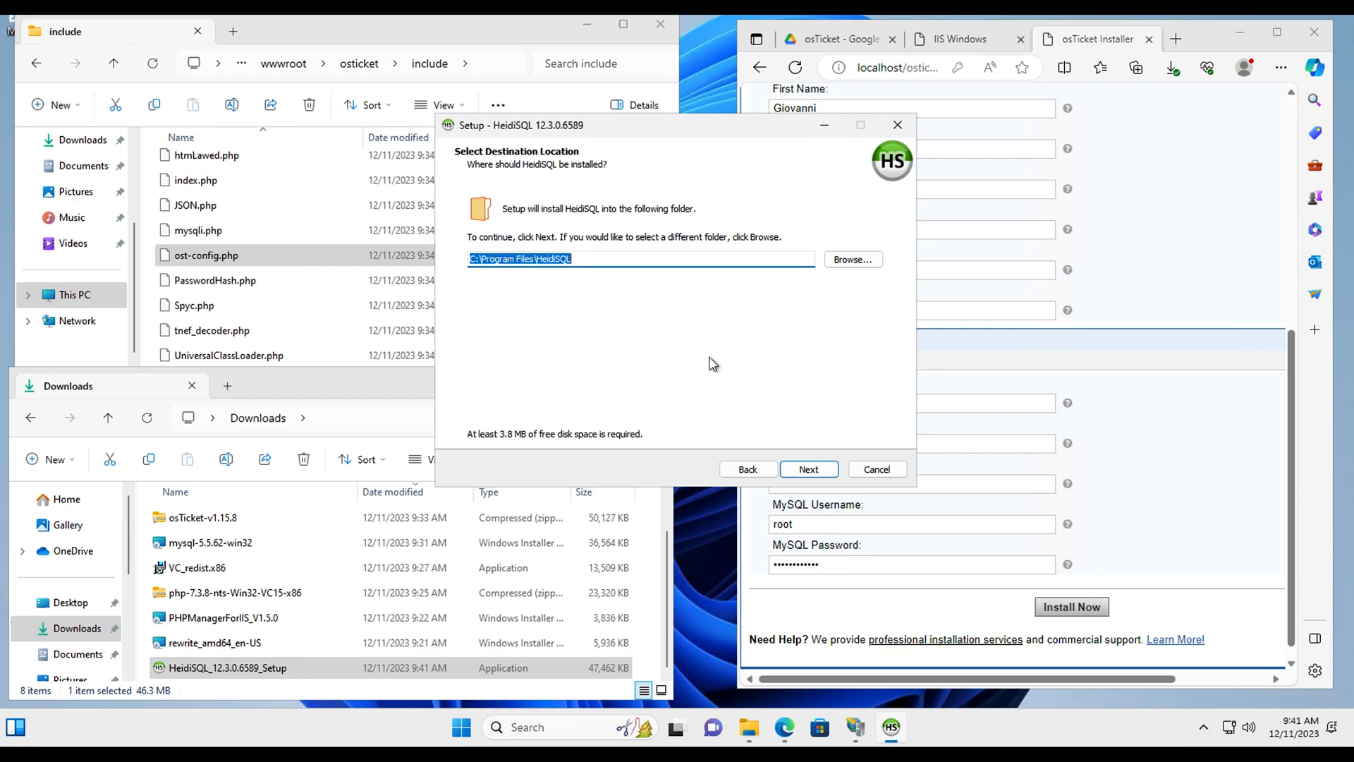
pyautogui.click(808, 469)
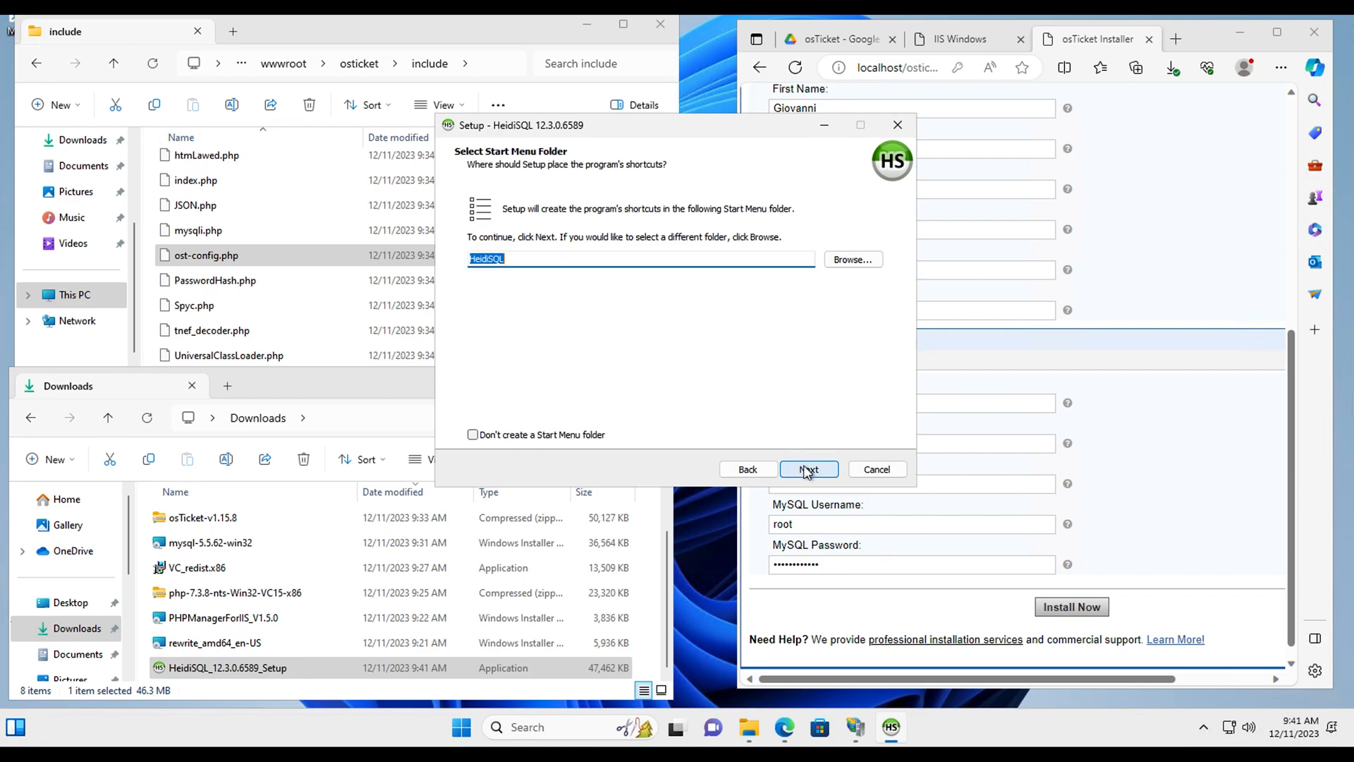
pyautogui.click(808, 469)
pyautogui.click(808, 470)
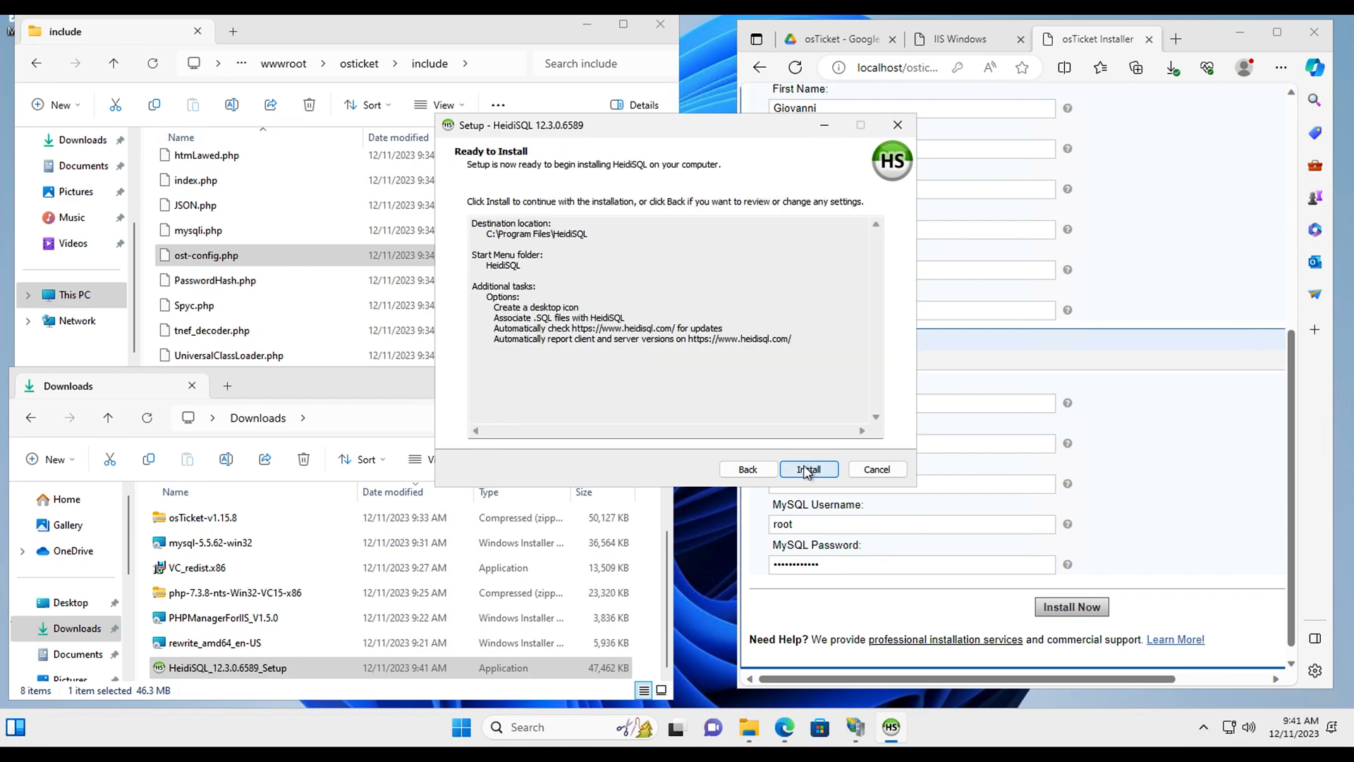
pyautogui.click(808, 469)
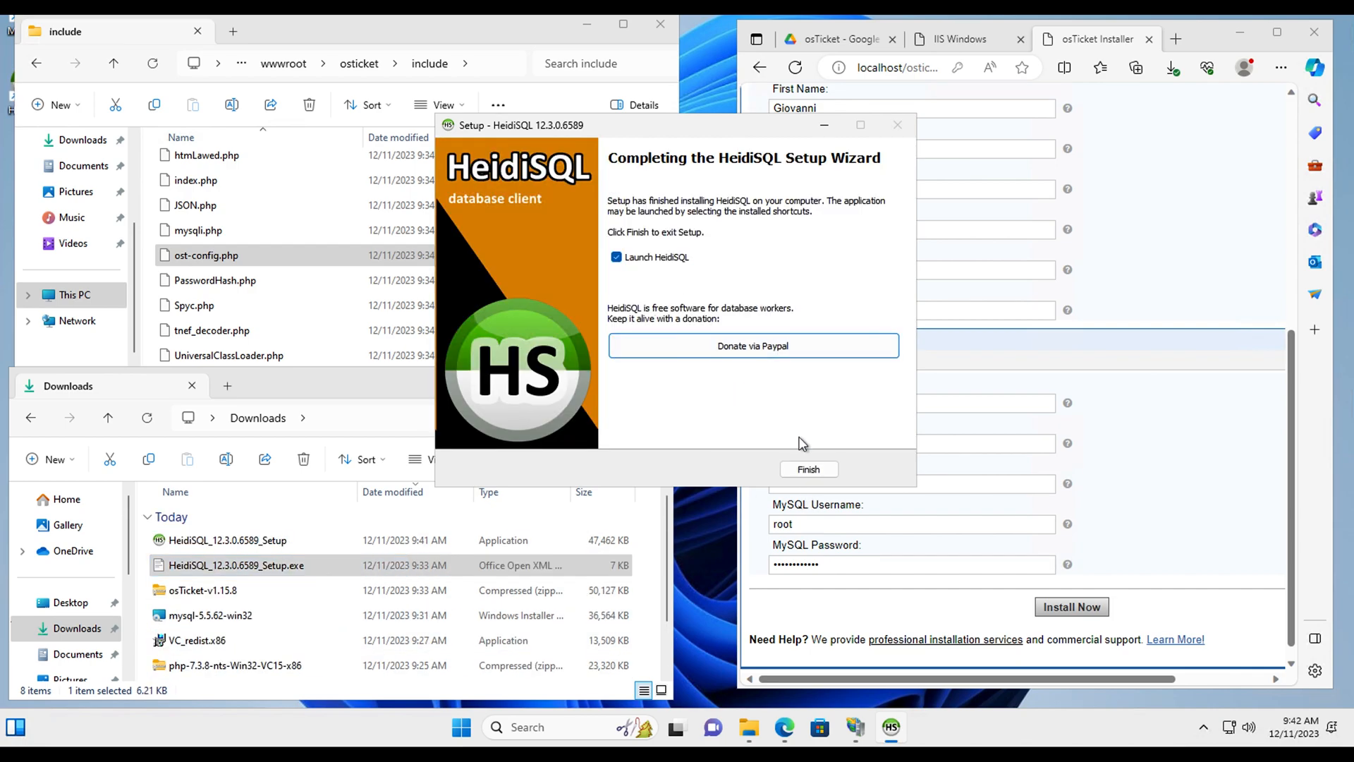
pyautogui.click(809, 470)
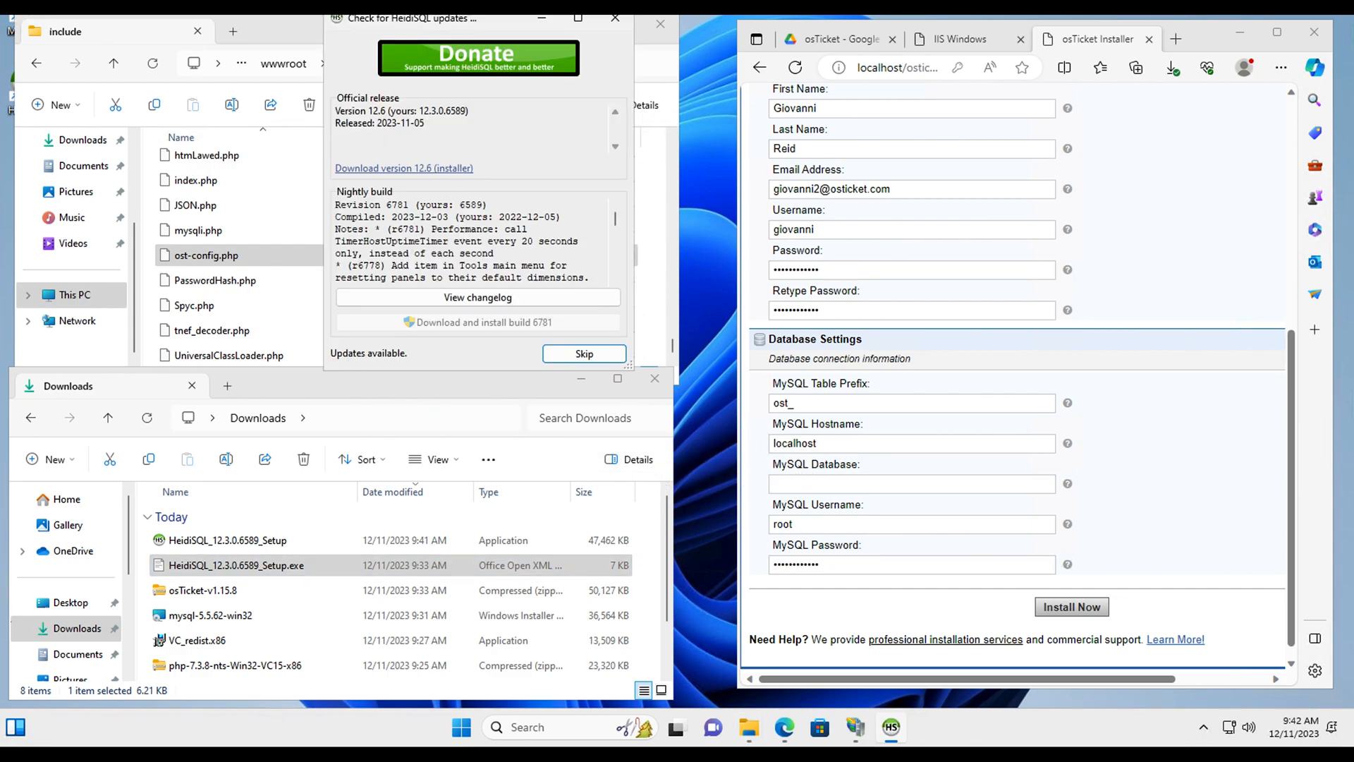
pyautogui.moveTo(471, 21); pyautogui.dragTo(388, 243)
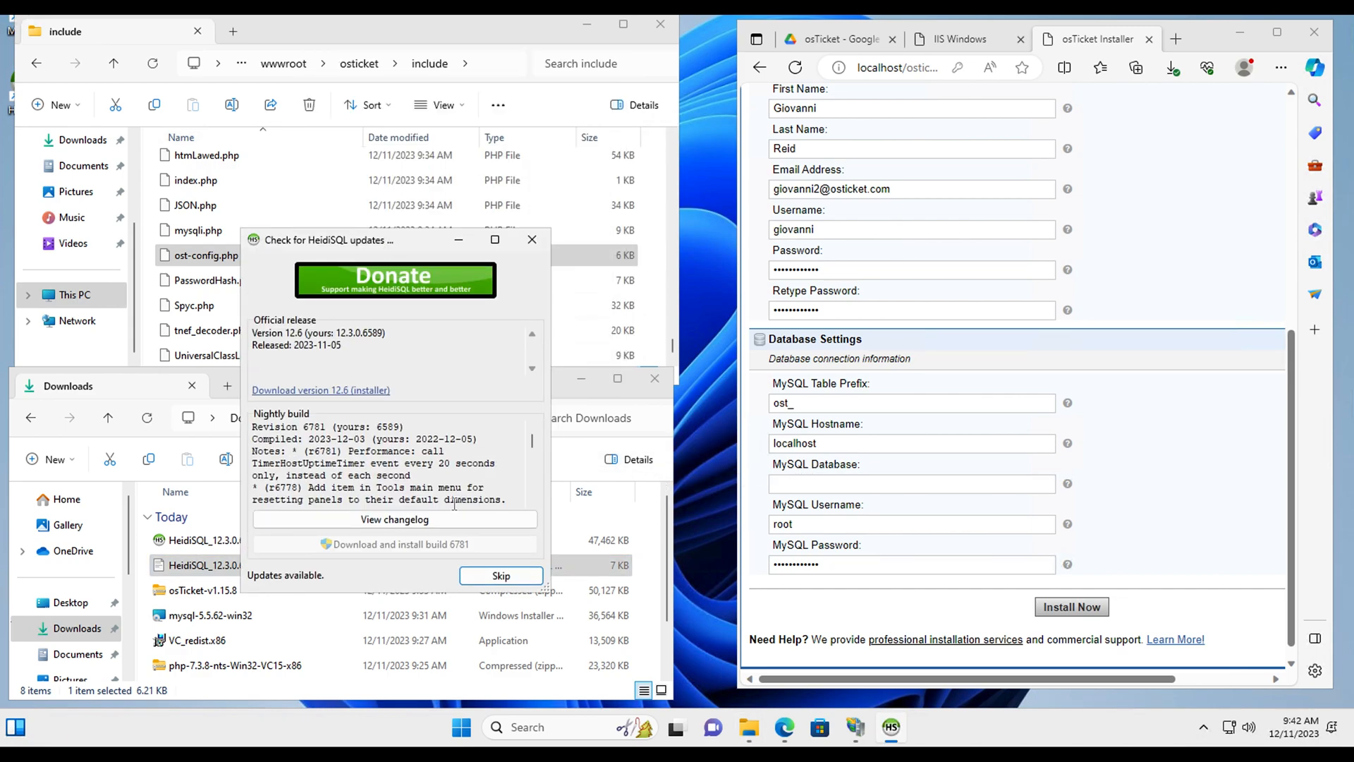
pyautogui.click(499, 576)
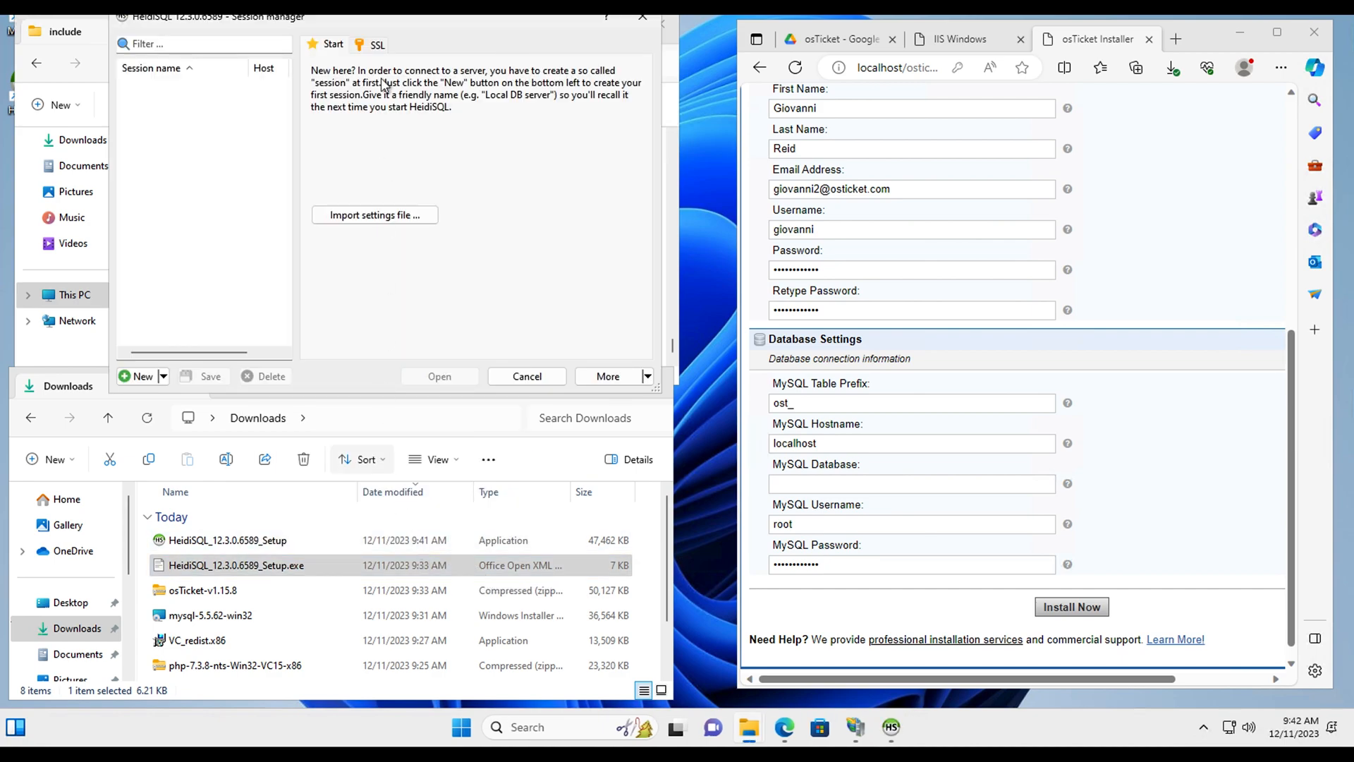
# Step: Create a HeidiSQL session named osticket for root at 127.0.0.1:3306 with the password entered
pyautogui.moveTo(403, 15); pyautogui.dragTo(427, 225)
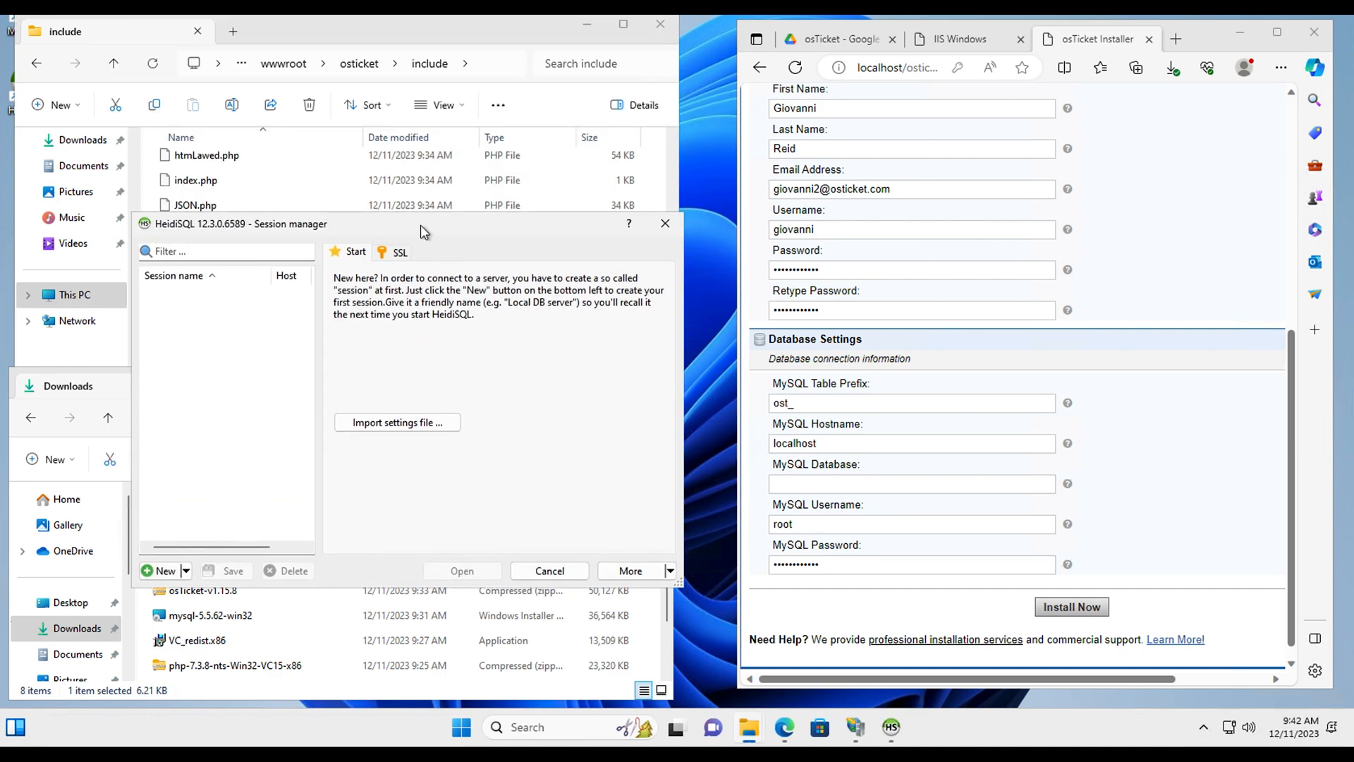
pyautogui.click(166, 572)
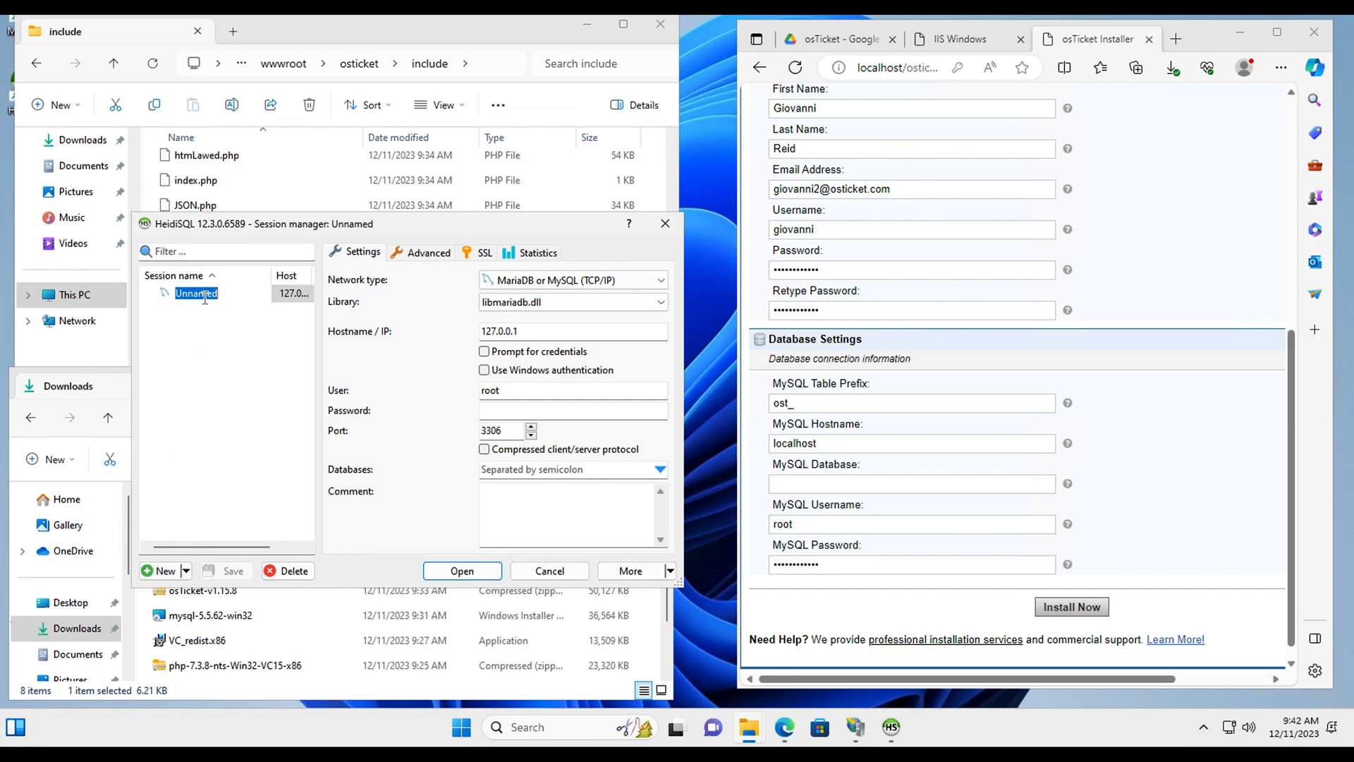
pyautogui.write('o')
pyautogui.press('Return')
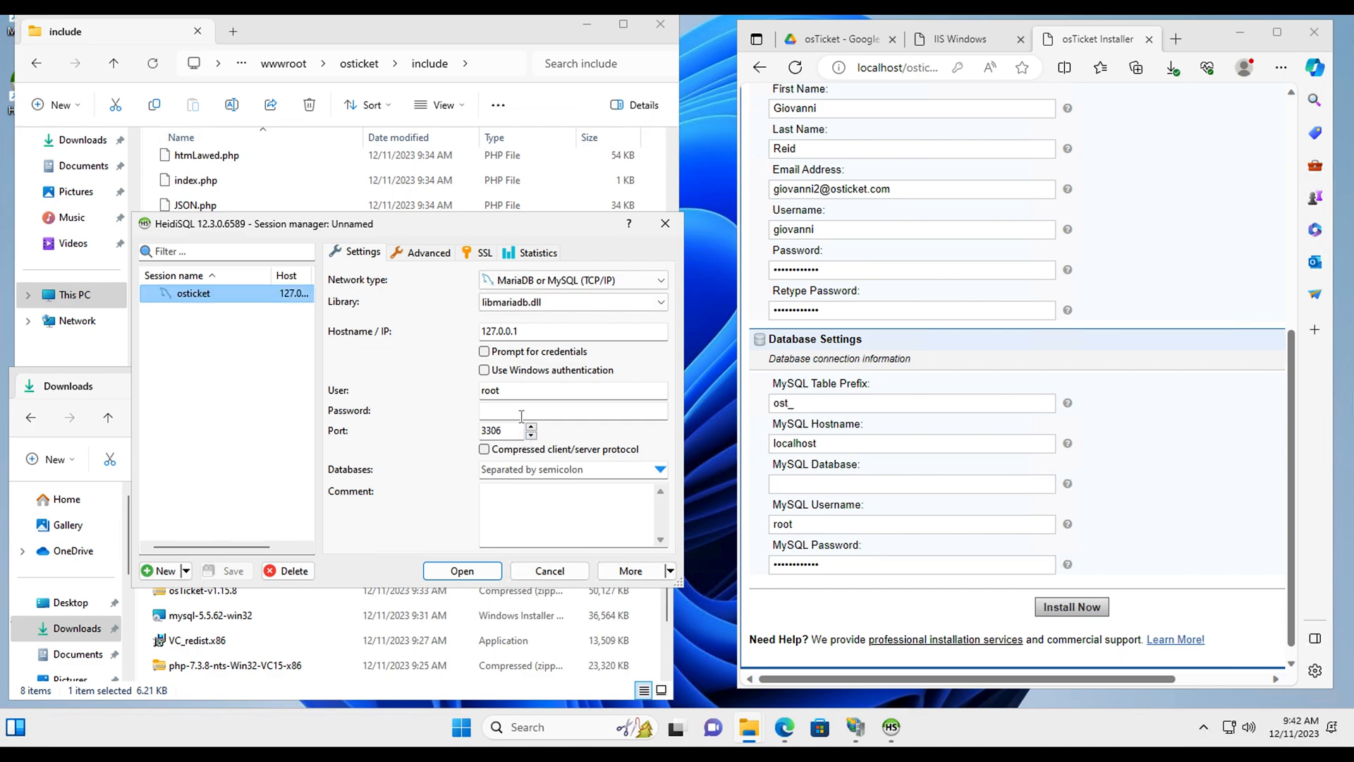
pyautogui.click(529, 416)
pyautogui.write('P')
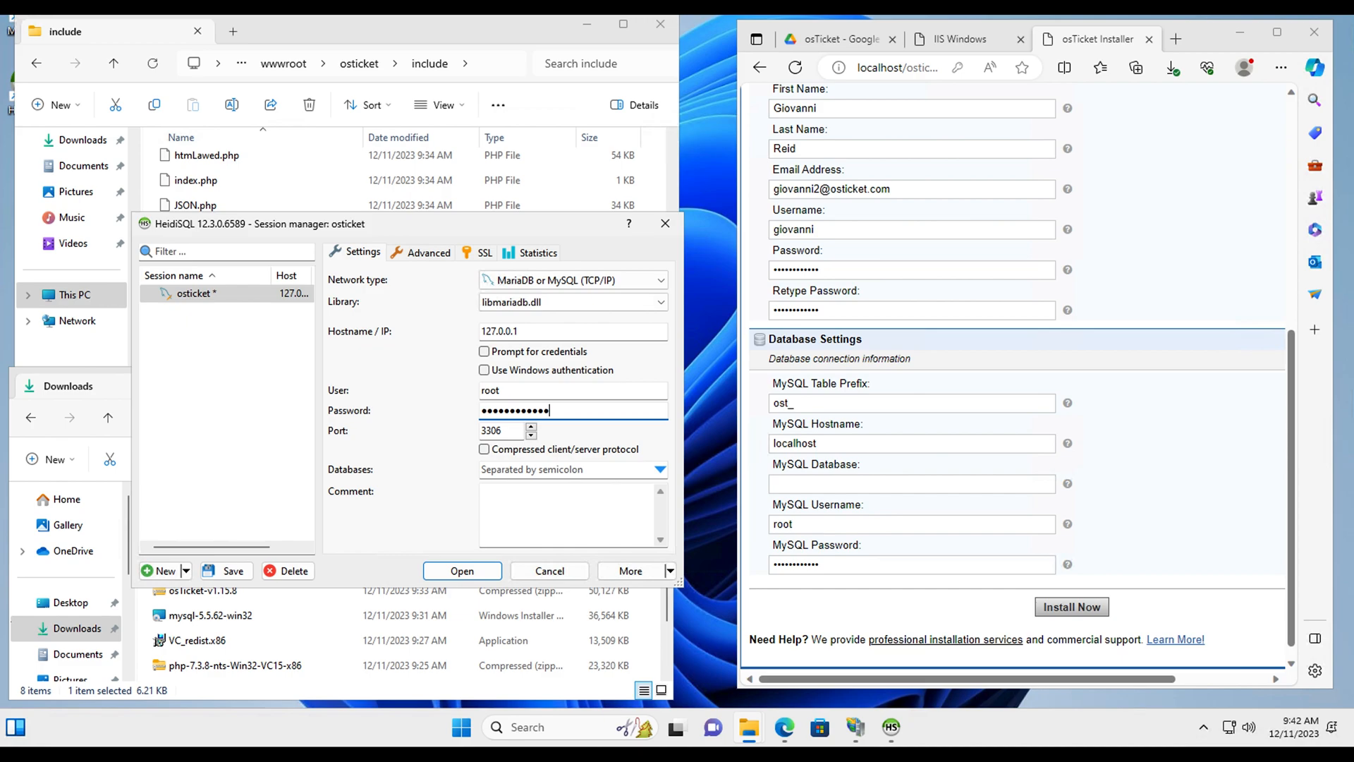
pyautogui.click(198, 296)
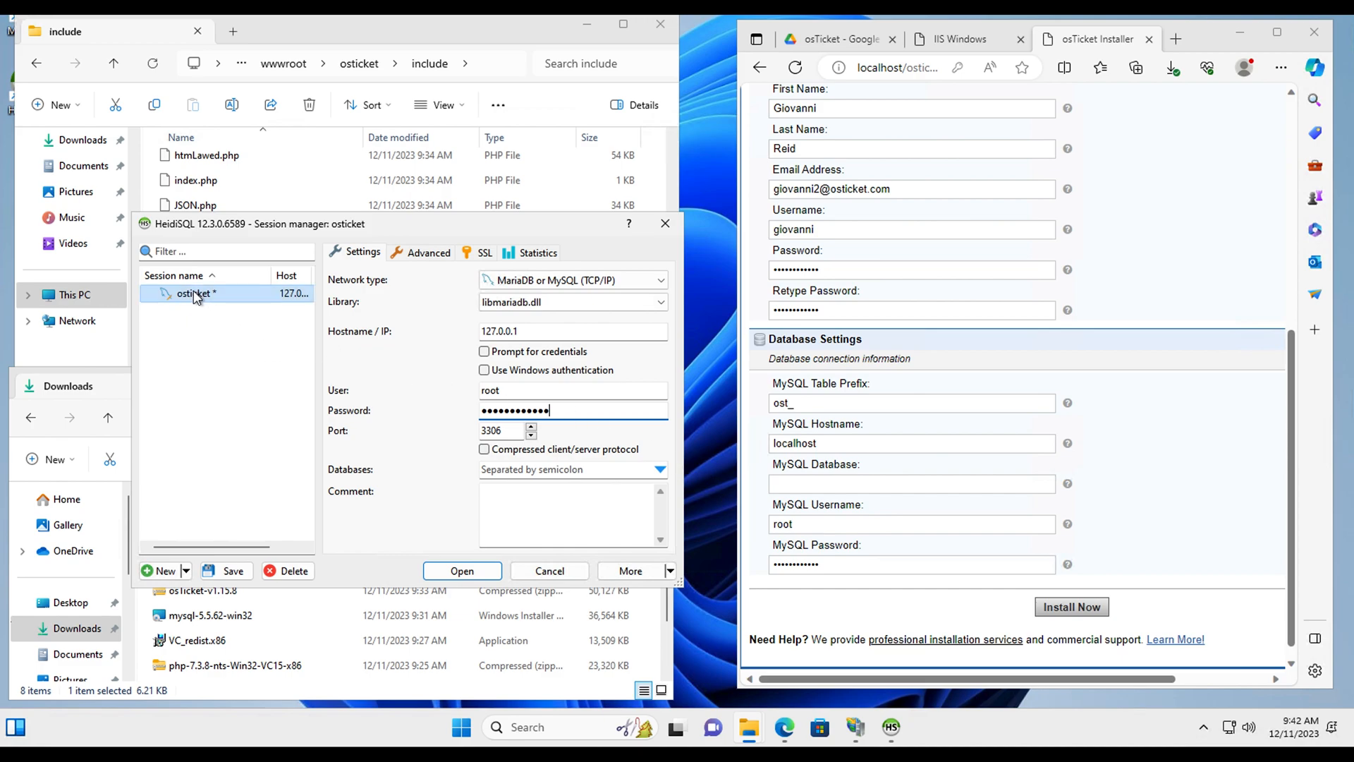
# Step: Enter osticket as the MySQL database name and dismiss the spelling suggestions
pyautogui.click(802, 484)
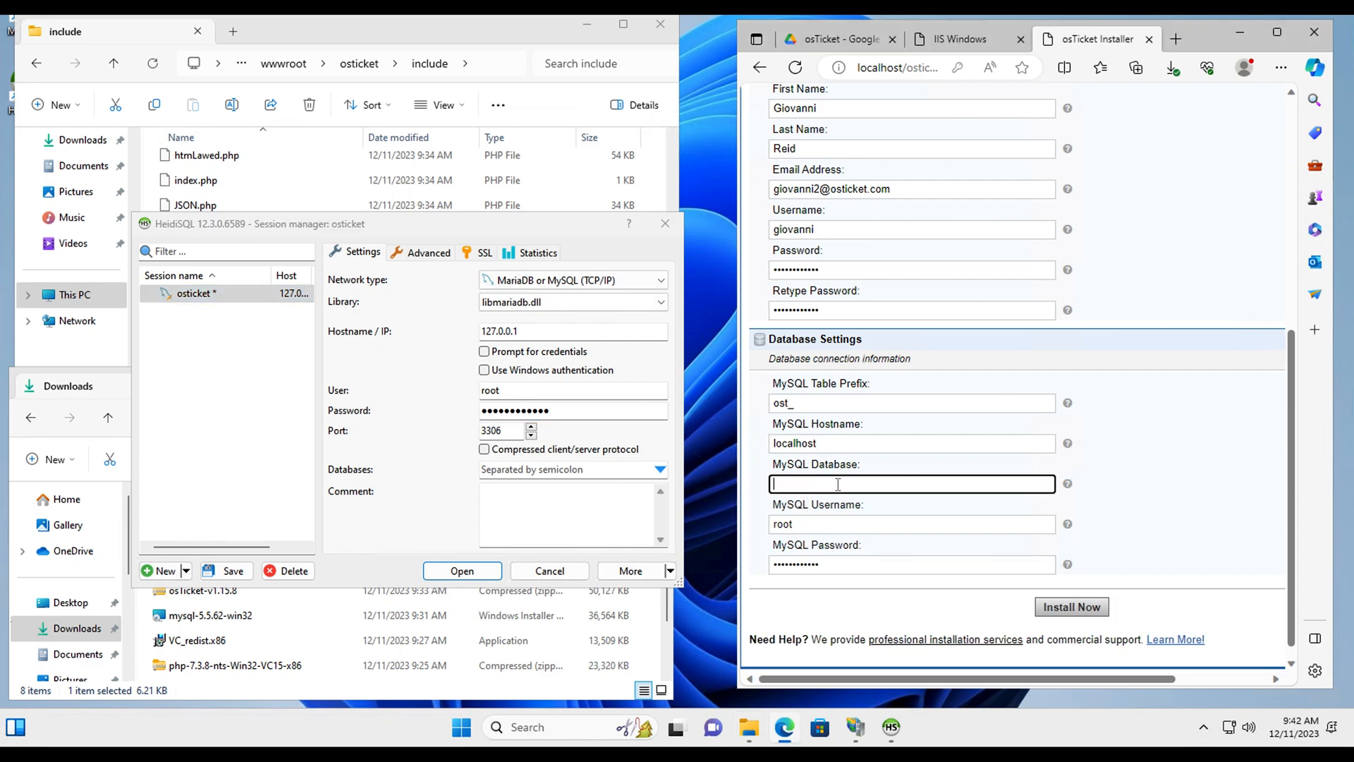
pyautogui.write('osticket')
pyautogui.scroll(-1, 896, 513)
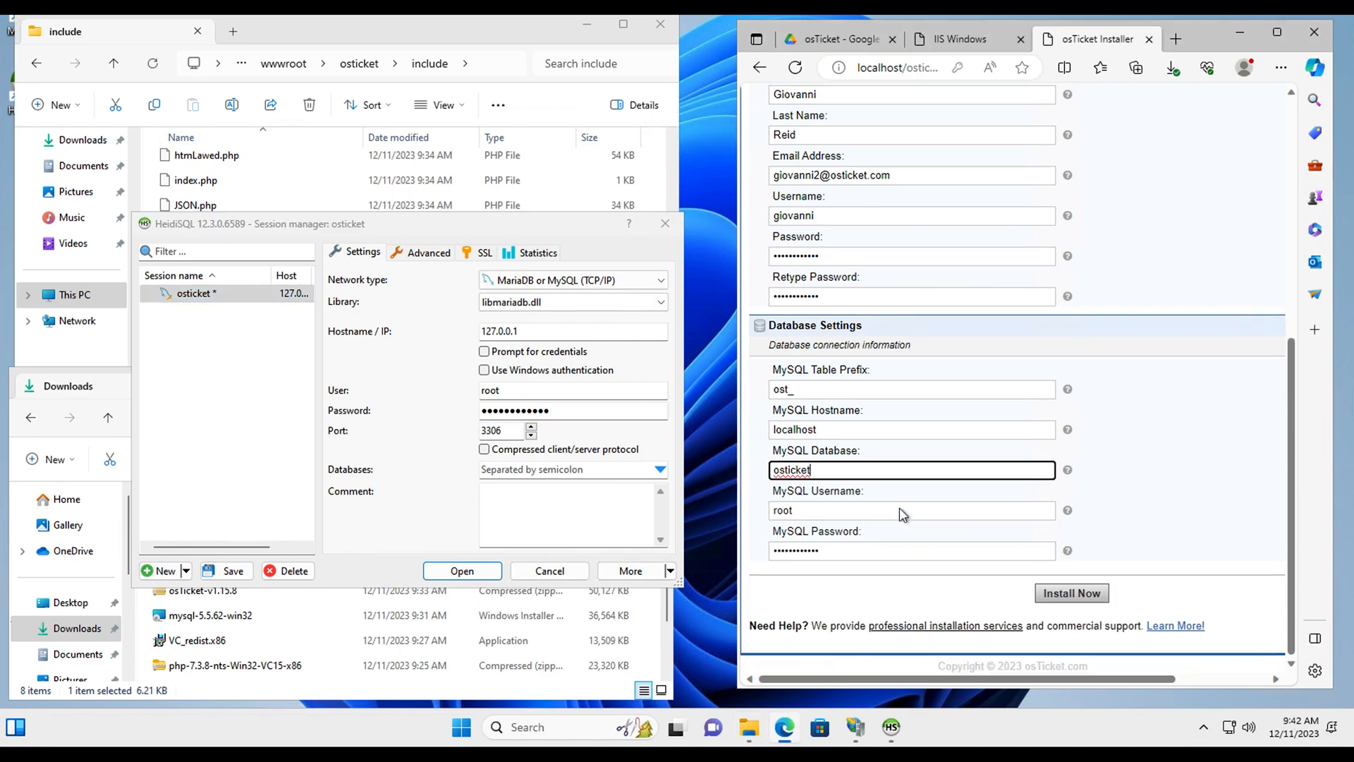
pyautogui.click(809, 476)
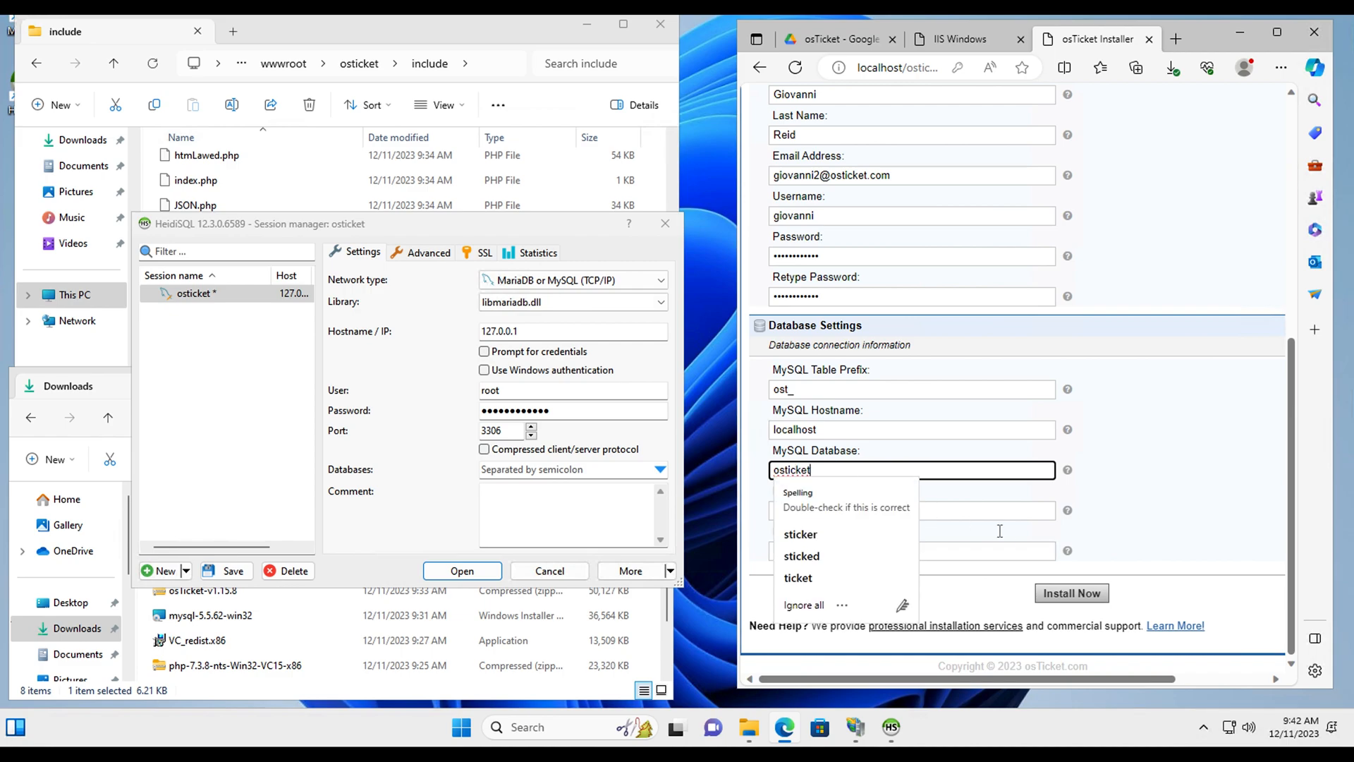
pyautogui.click(1148, 539)
pyautogui.scroll(5, 1142, 513)
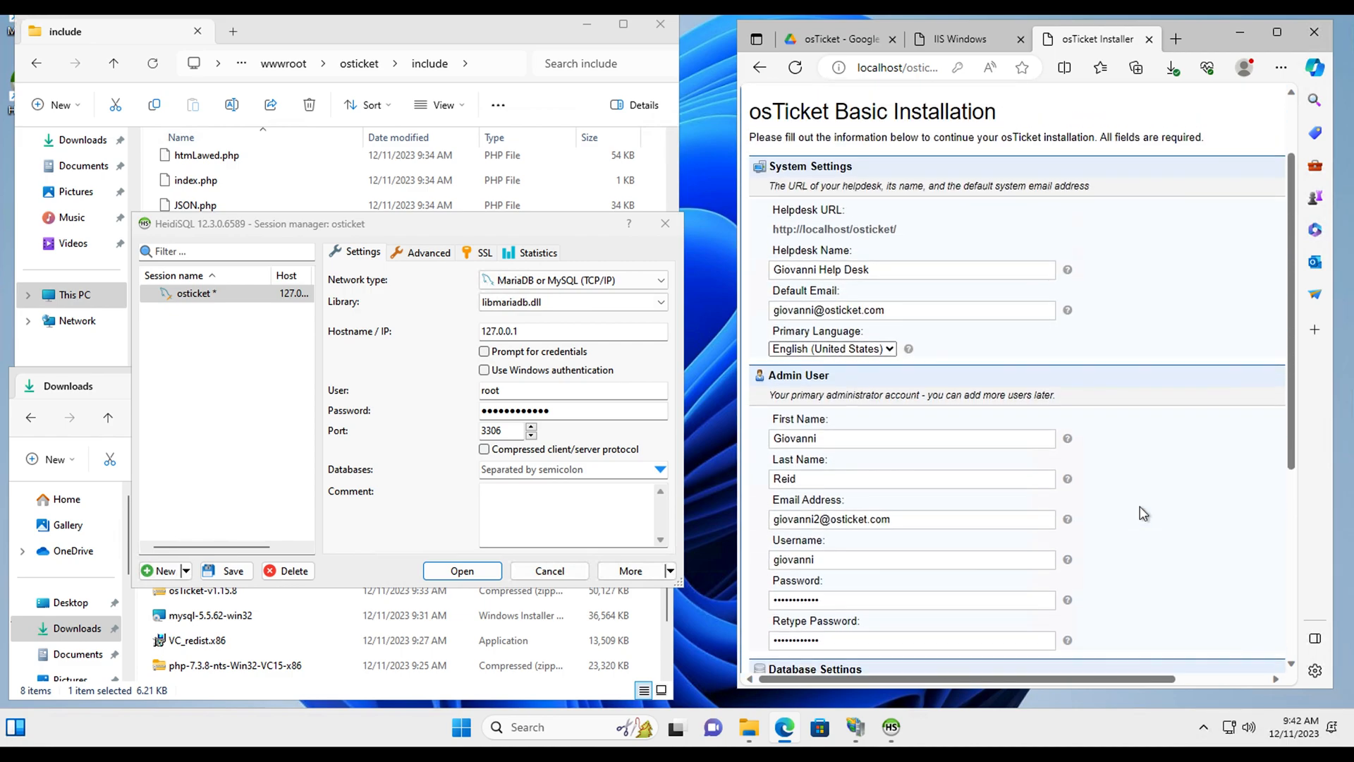
pyautogui.scroll(-5, 1068, 505)
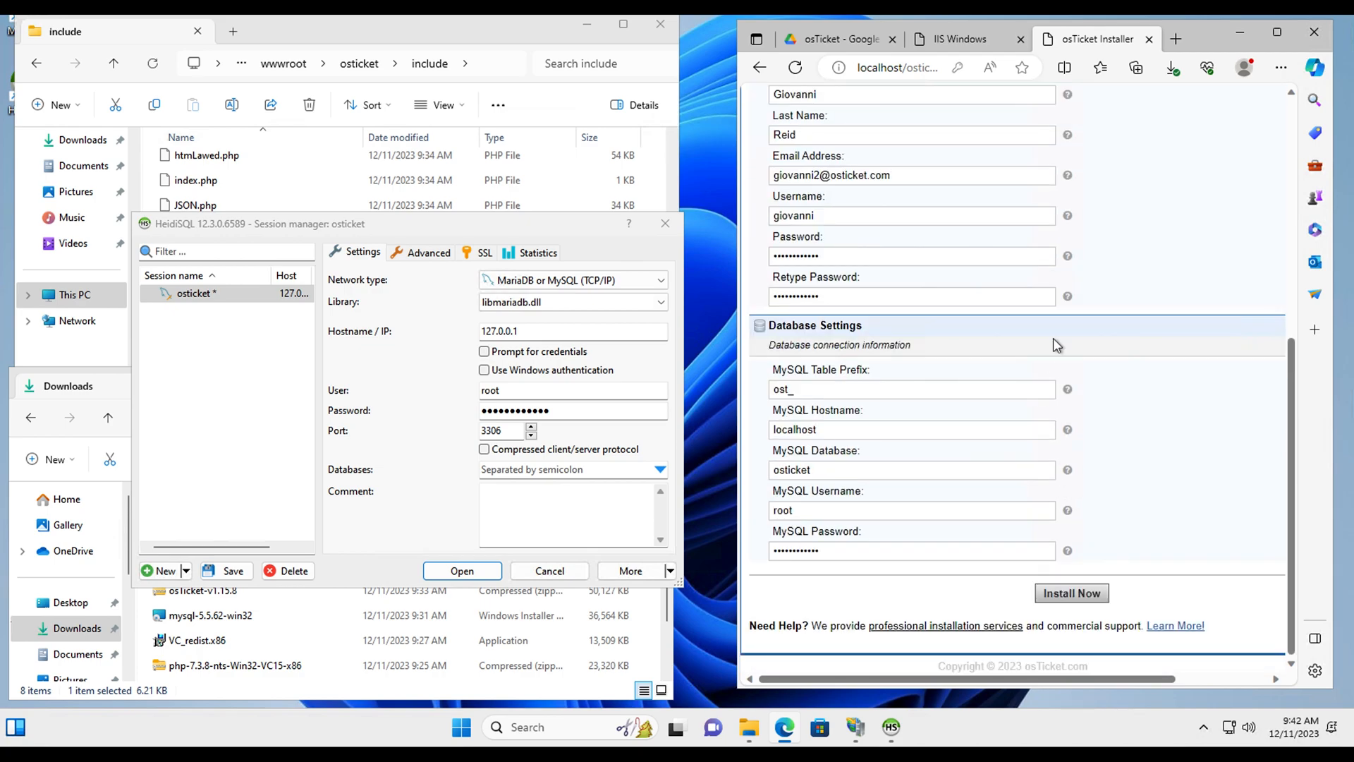
# Step: Review the completed installer form and run Install Now
pyautogui.moveTo(897, 175); pyautogui.dragTo(760, 185)
pyautogui.hotkey('ctrl', 'c')
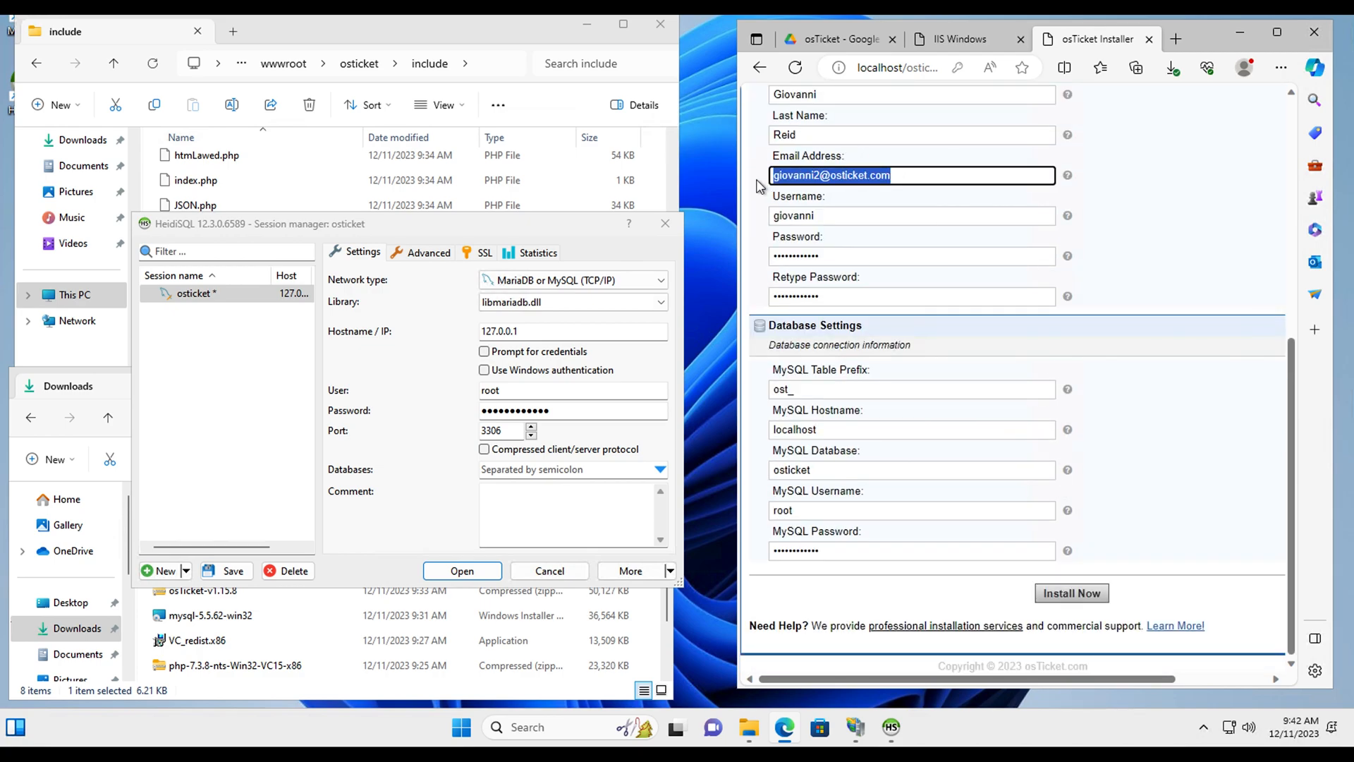
pyautogui.scroll(2, 994, 301)
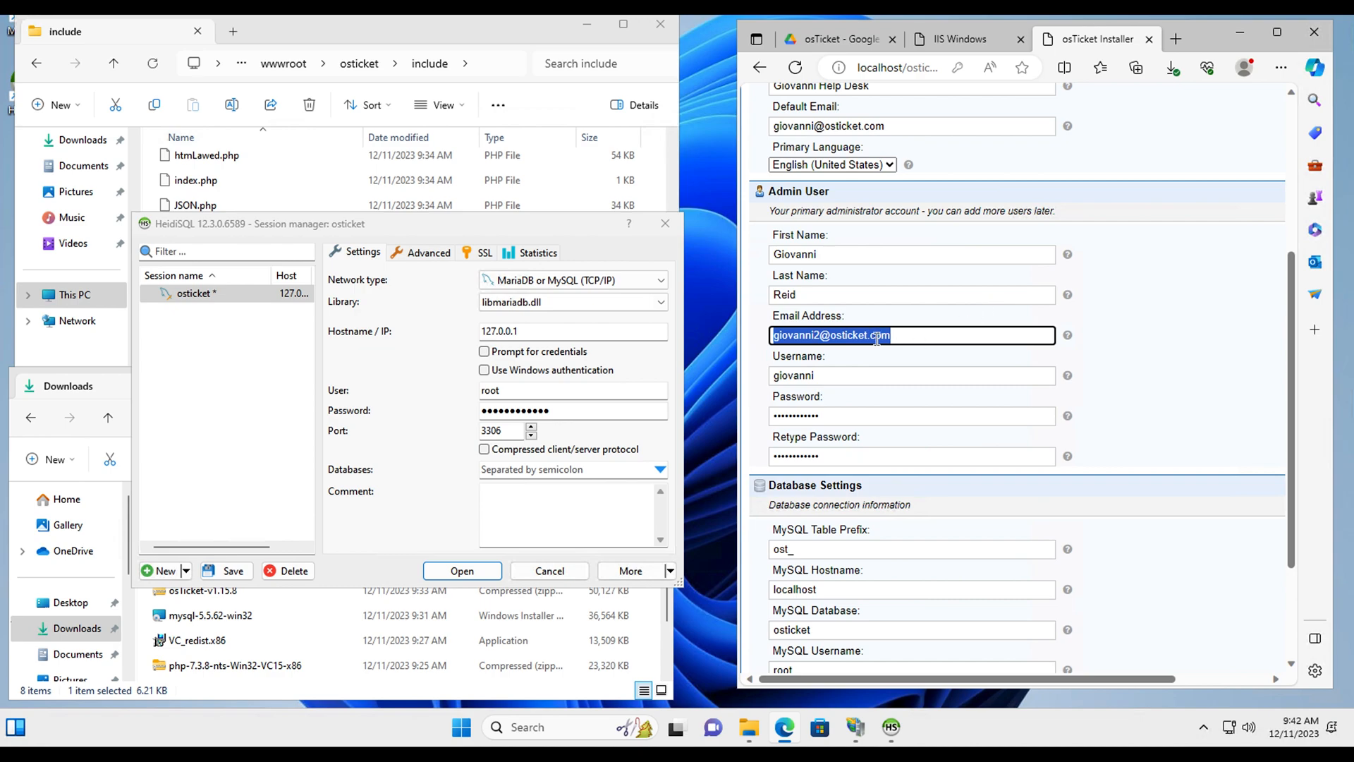
pyautogui.scroll(1, 952, 374)
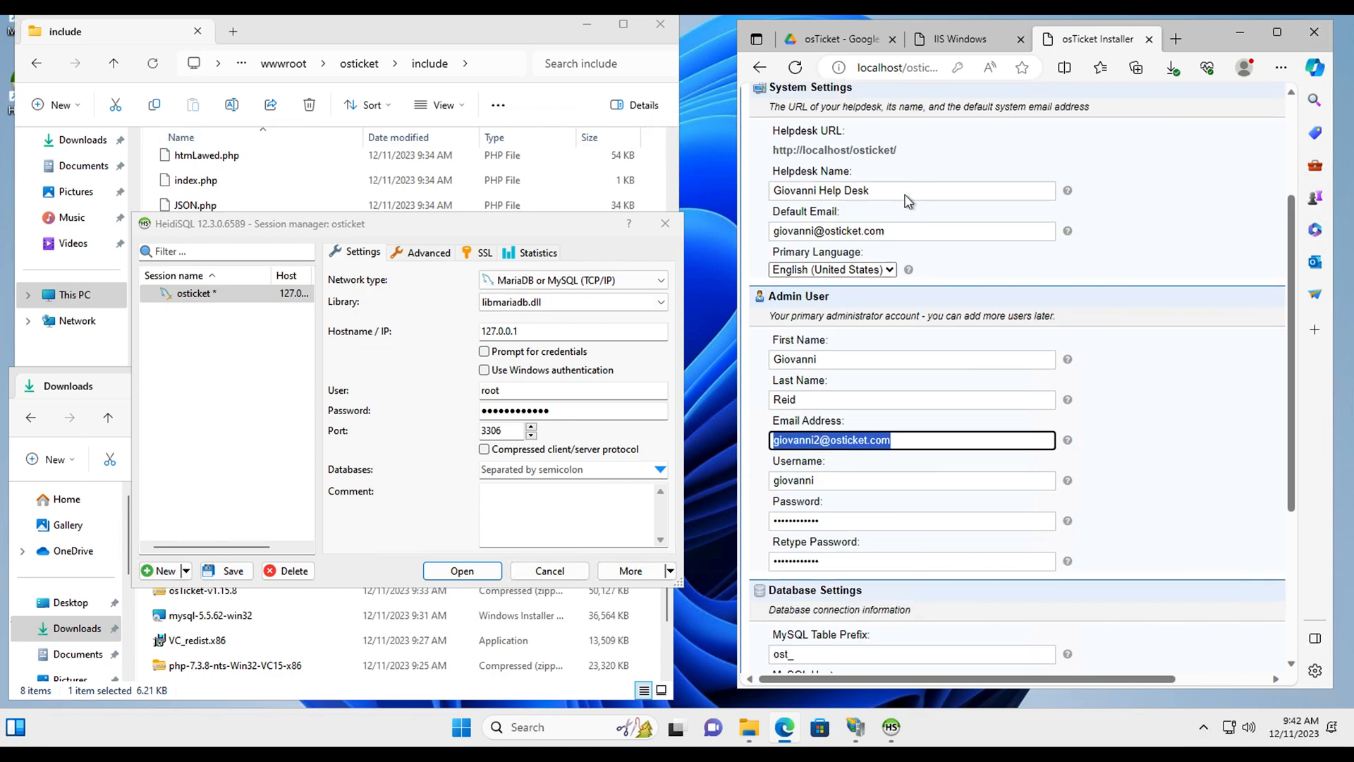
pyautogui.scroll(-1, 1123, 568)
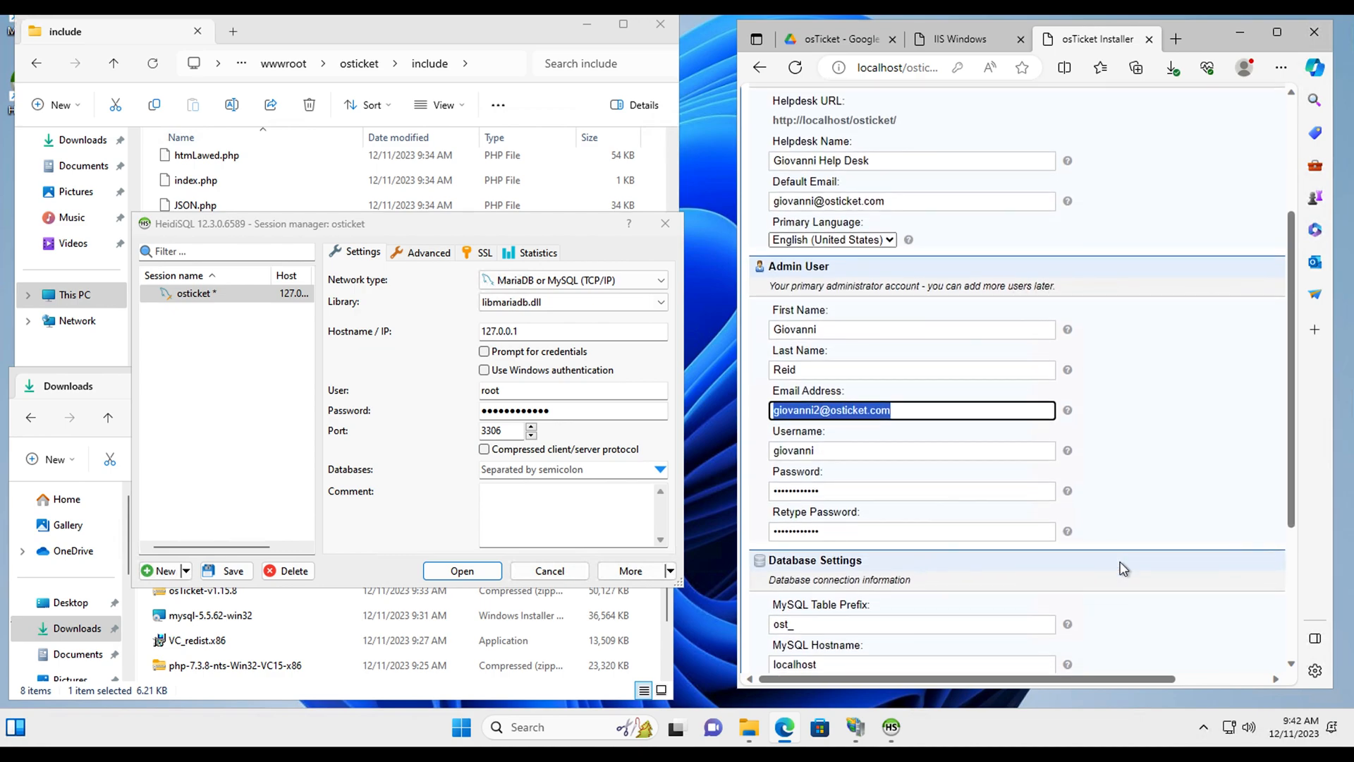
pyautogui.scroll(-5, 1035, 505)
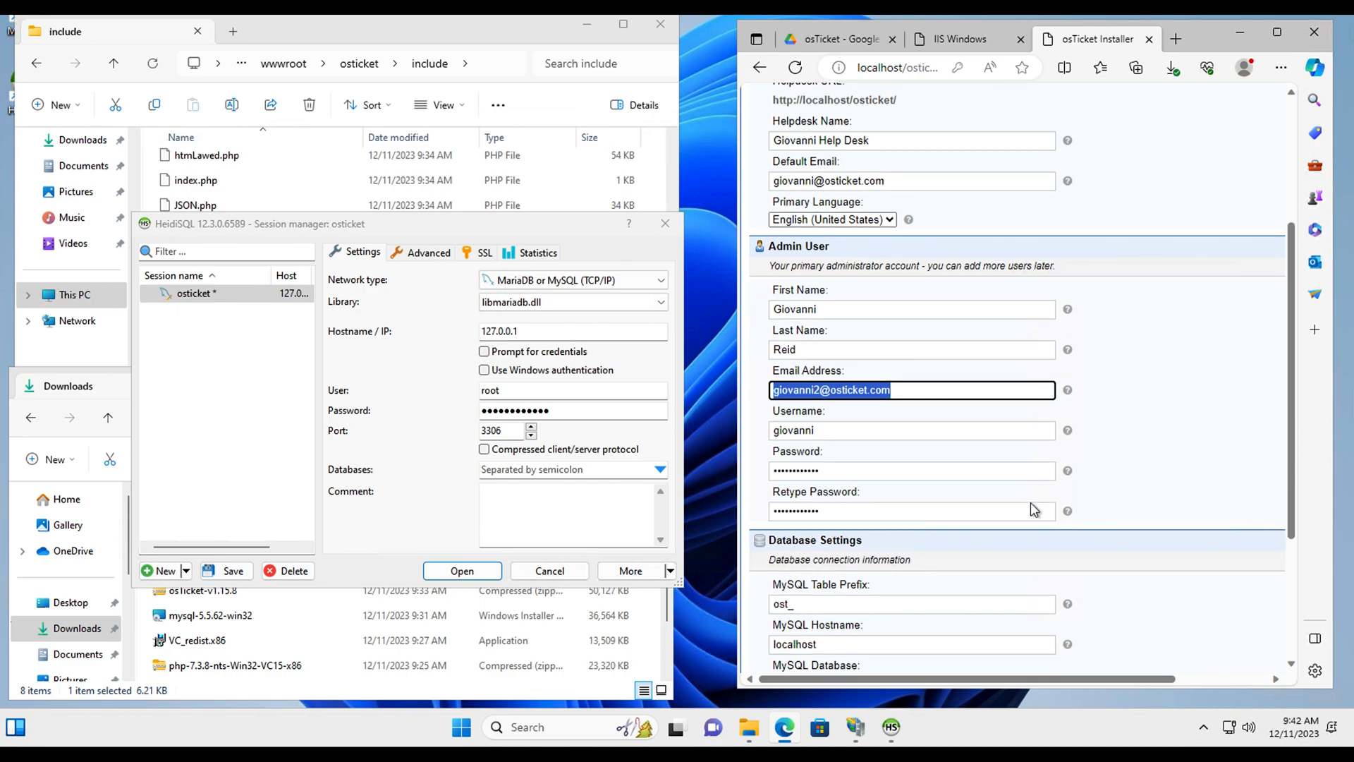
pyautogui.click(1091, 599)
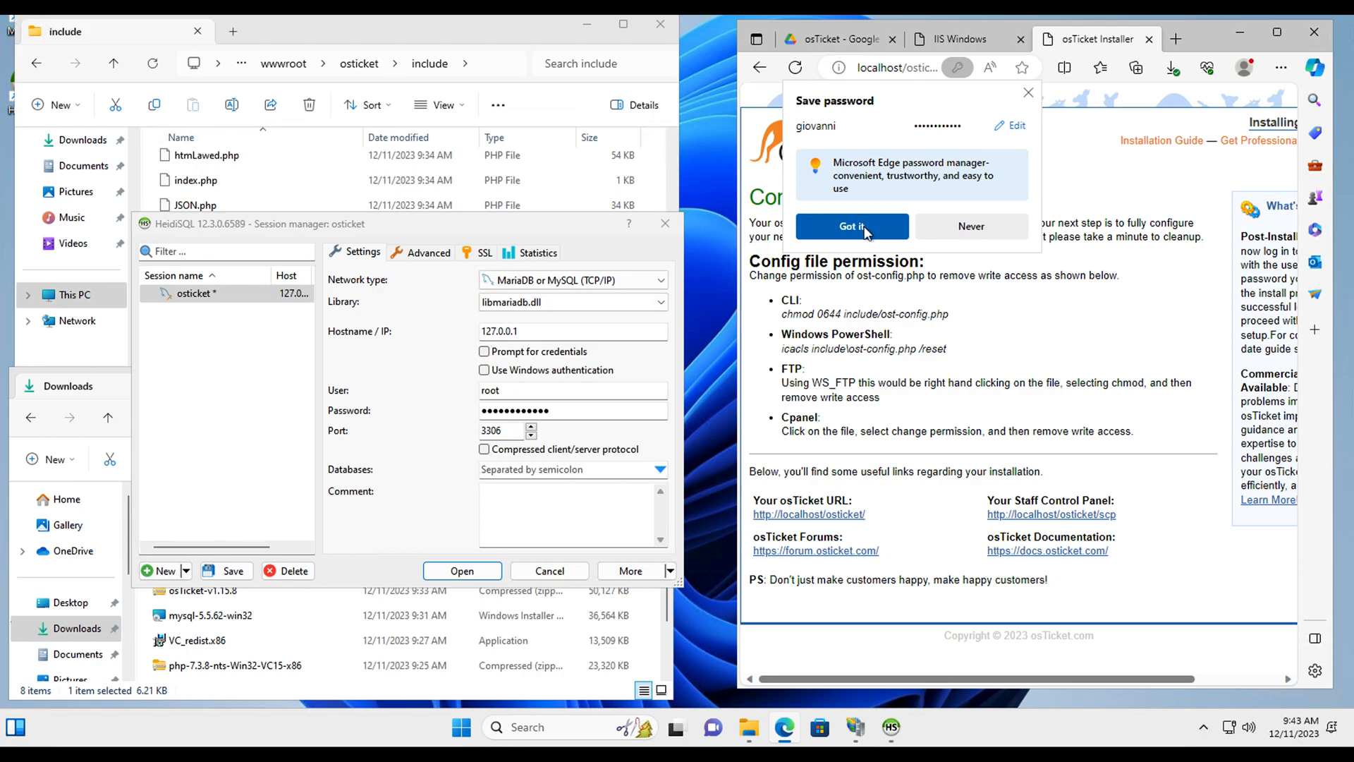
# Step: Connect with the osticket session, inspect the osticket, mysql and performance_schema databases, then minimize HeidiSQL
pyautogui.click(1026, 94)
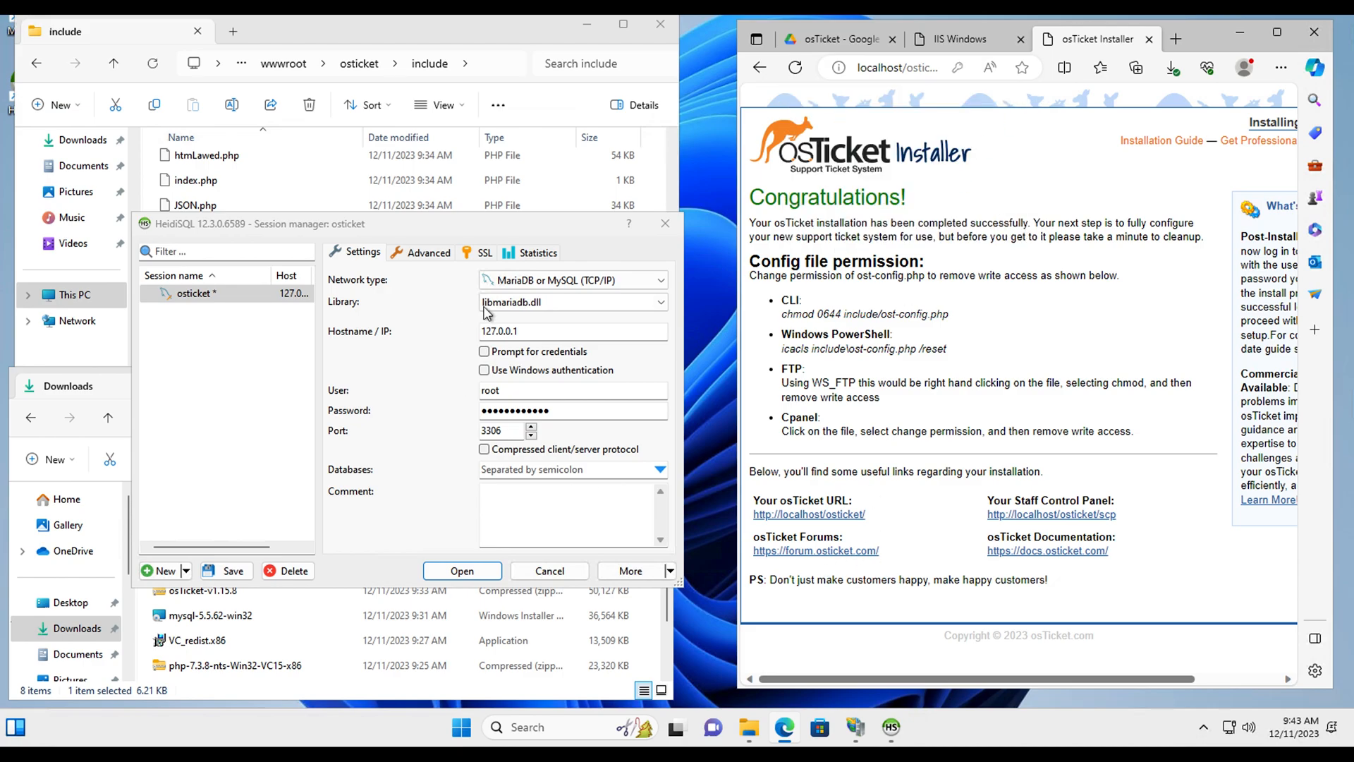
pyautogui.click(462, 571)
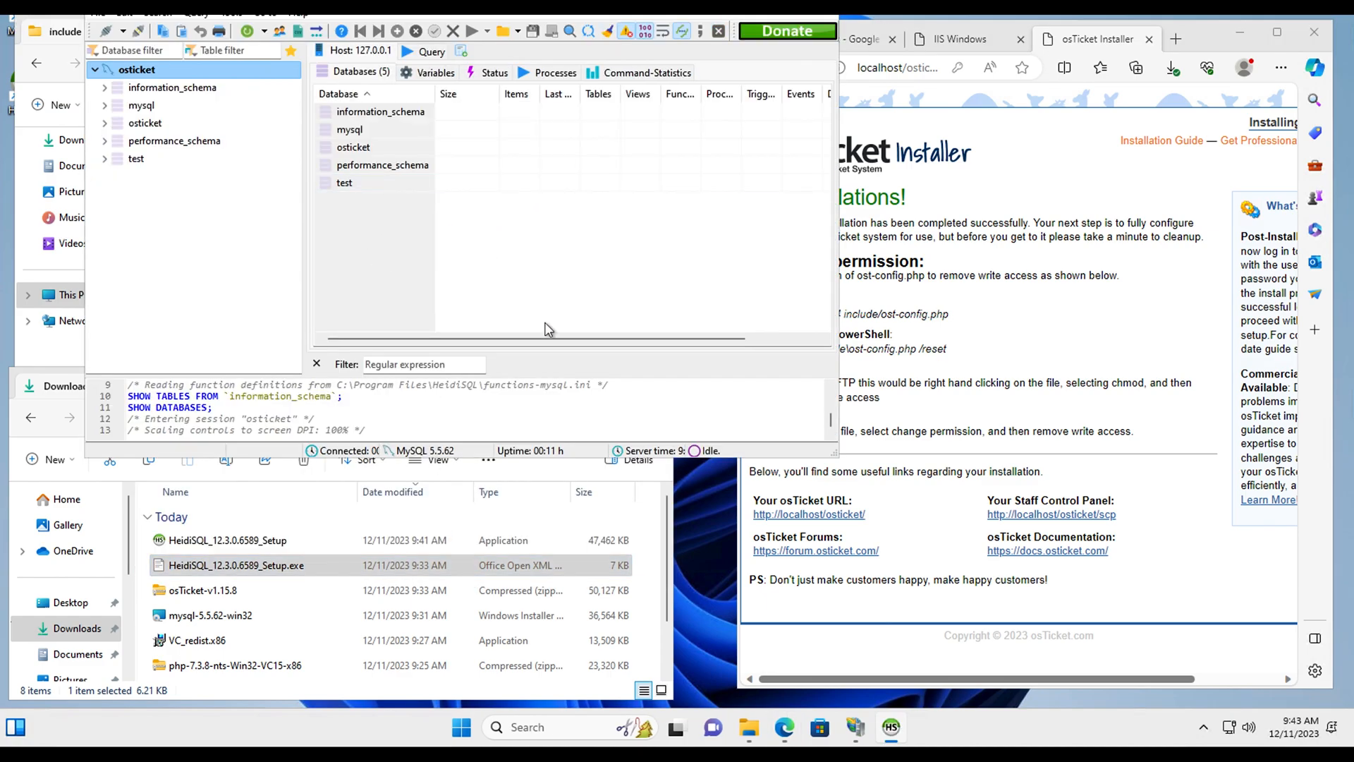
pyautogui.moveTo(444, 3); pyautogui.dragTo(399, 167)
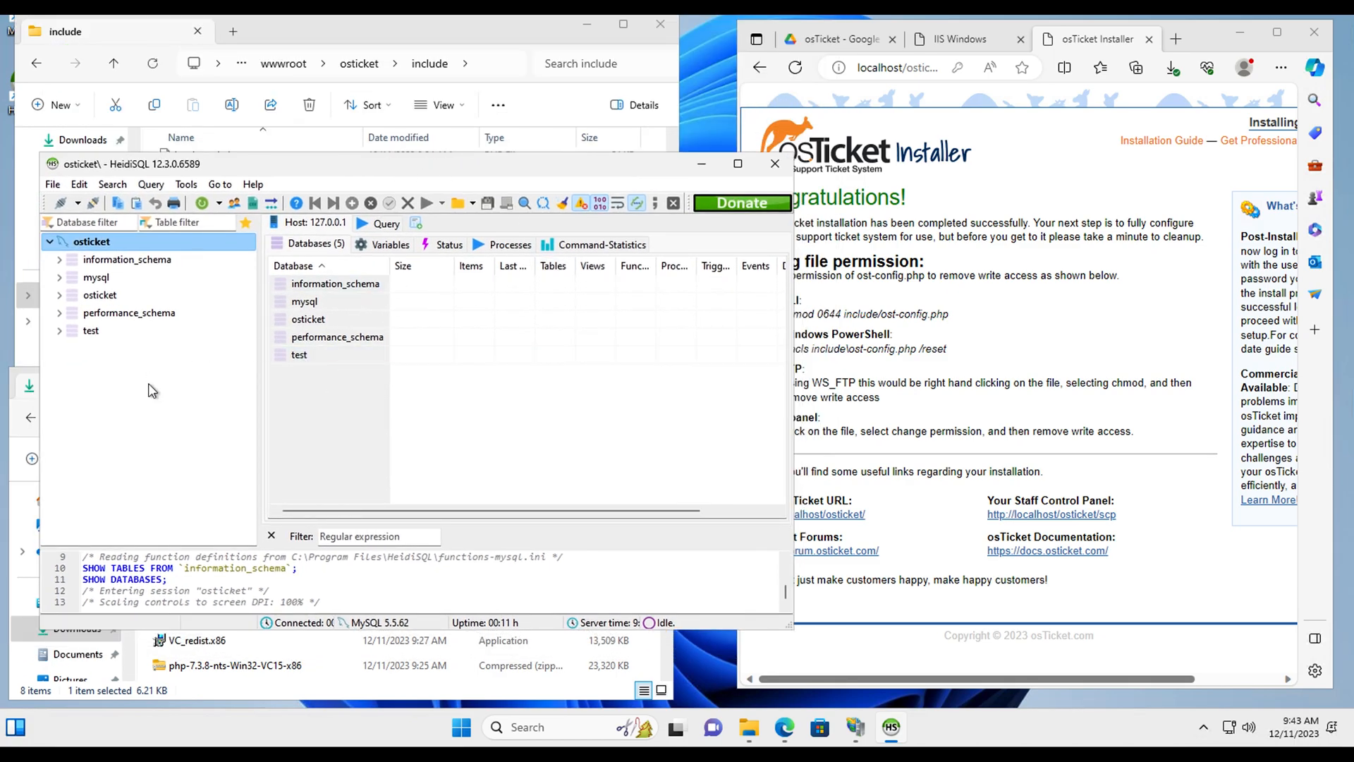
pyautogui.click(100, 295)
pyautogui.click(98, 278)
pyautogui.click(103, 313)
pyautogui.click(700, 170)
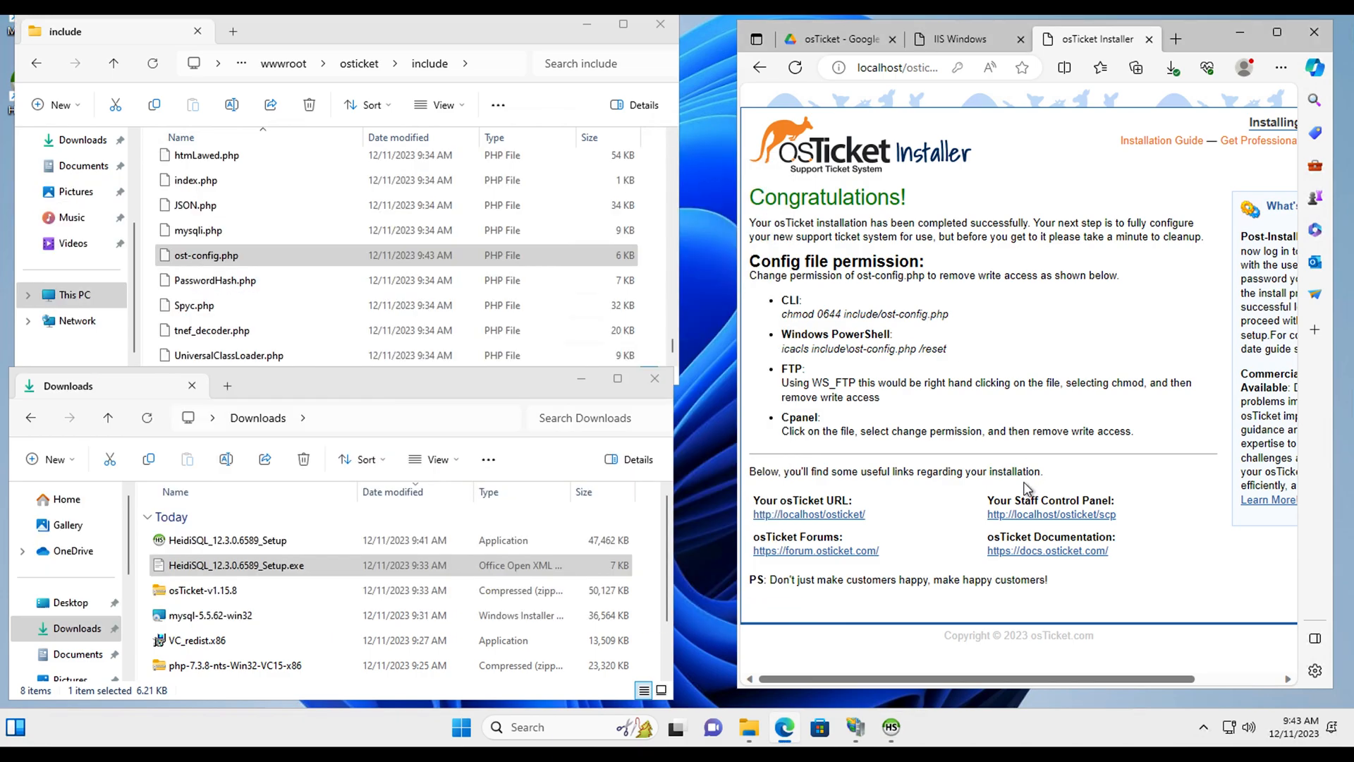
# Step: Move Edge toward the screen centre and widen it so the congratulations page fits
pyautogui.moveTo(1191, 43); pyautogui.dragTo(579, 52)
pyautogui.moveTo(716, 126); pyautogui.dragTo(1171, 134)
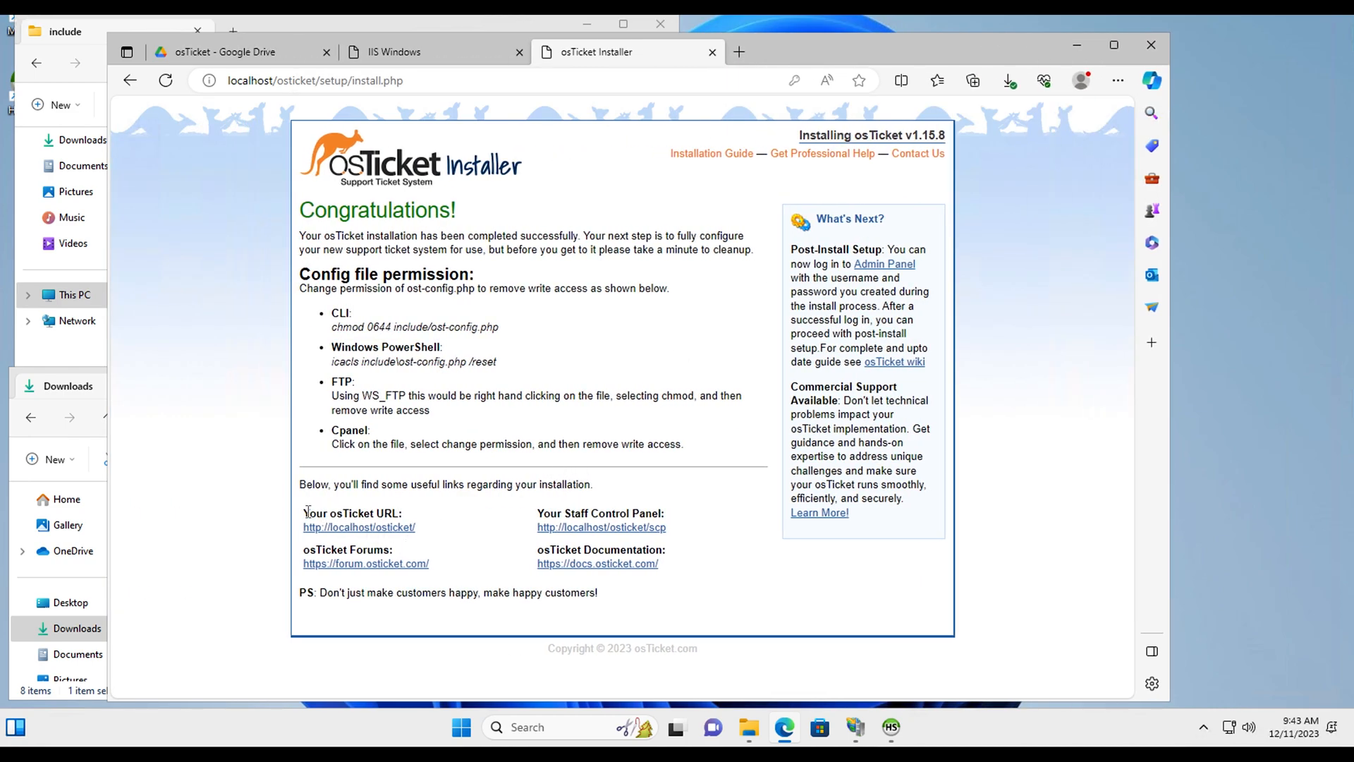
pyautogui.moveTo(309, 510); pyautogui.dragTo(412, 513)
pyautogui.click(447, 531)
# Step: Open the Staff Control Panel and the public osTicket site in new tabs, then switch to Agent Login
pyautogui.click(617, 536)
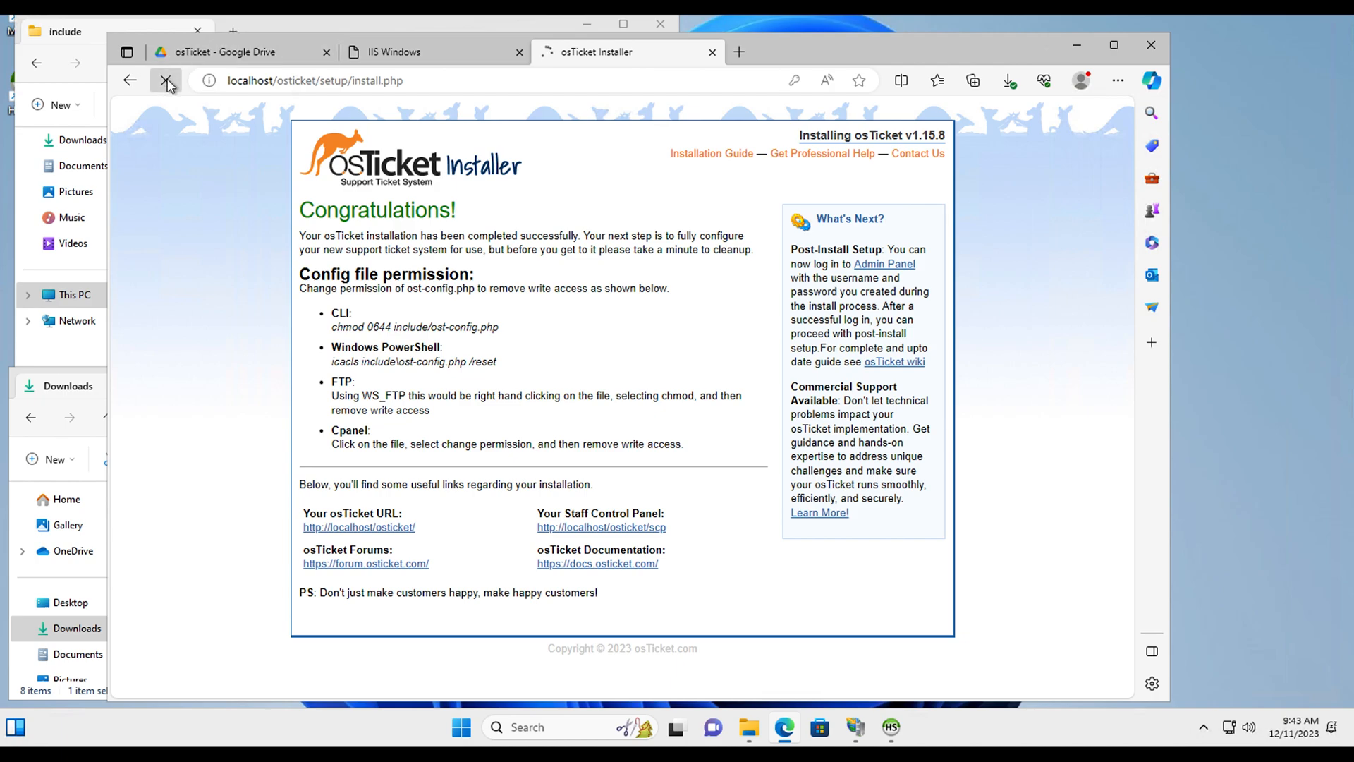
pyautogui.rightClick(619, 528)
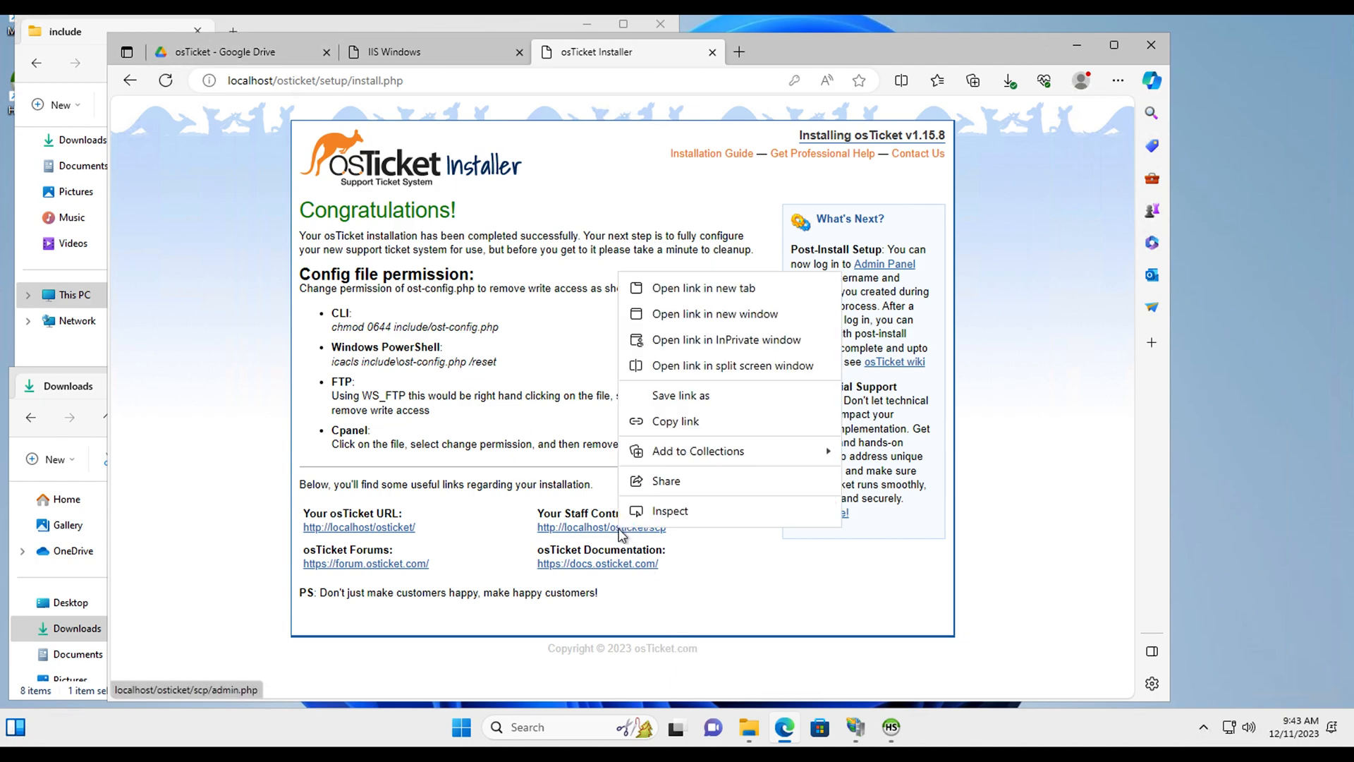
pyautogui.click(676, 294)
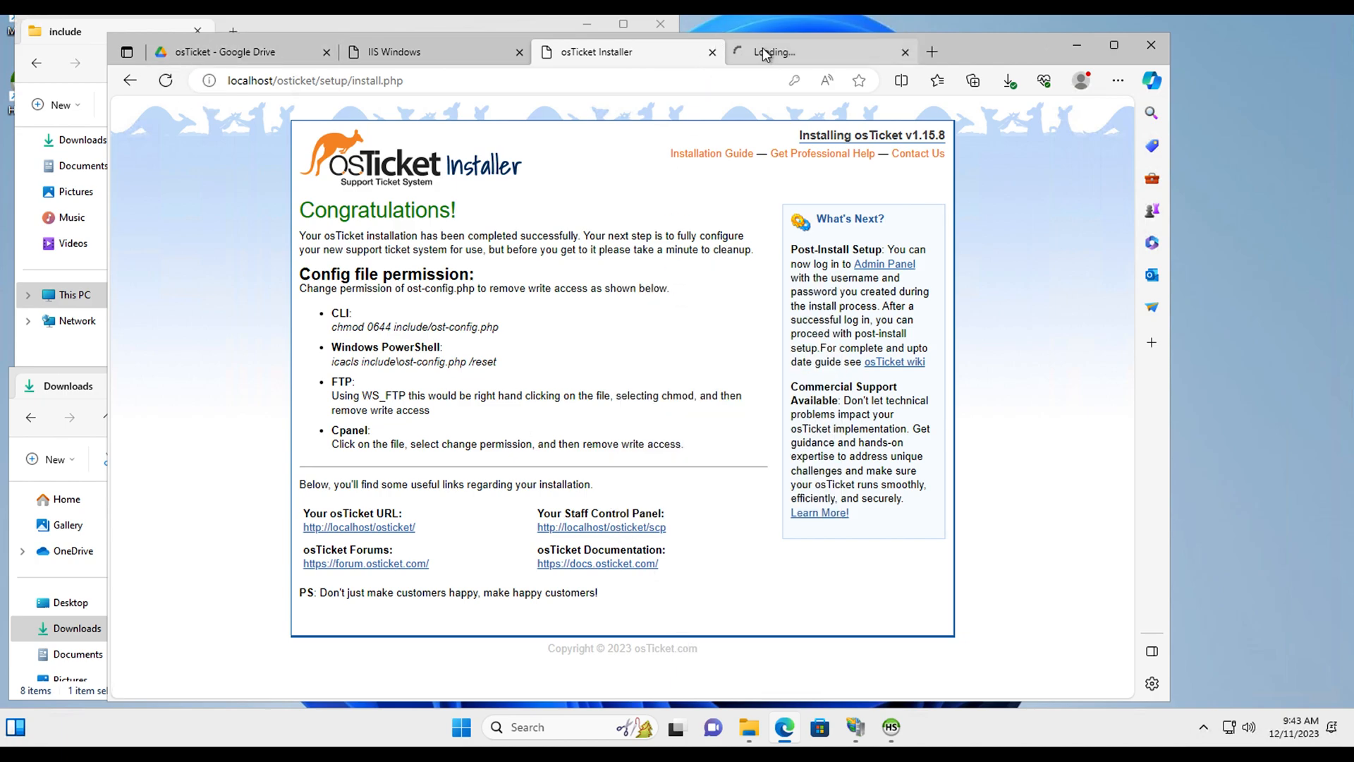
pyautogui.click(763, 48)
pyautogui.click(626, 63)
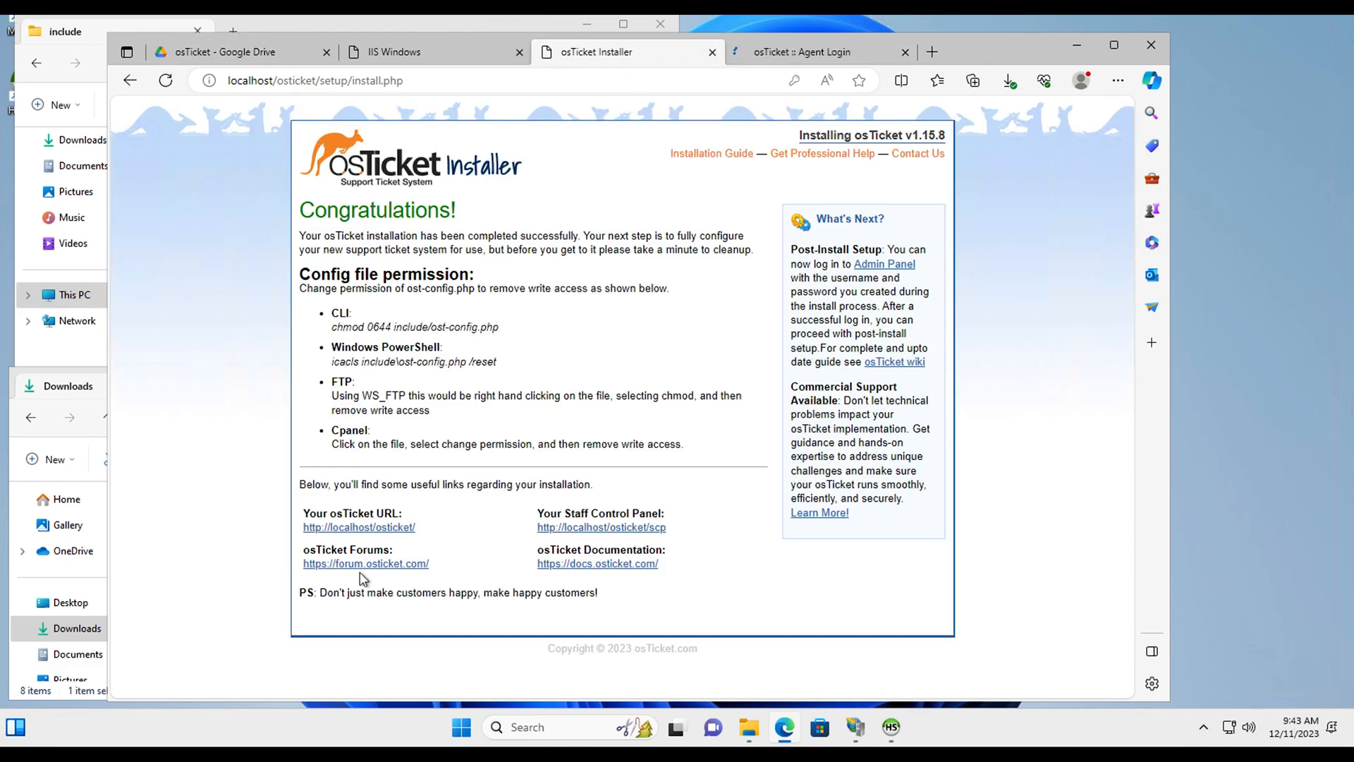
pyautogui.rightClick(367, 527)
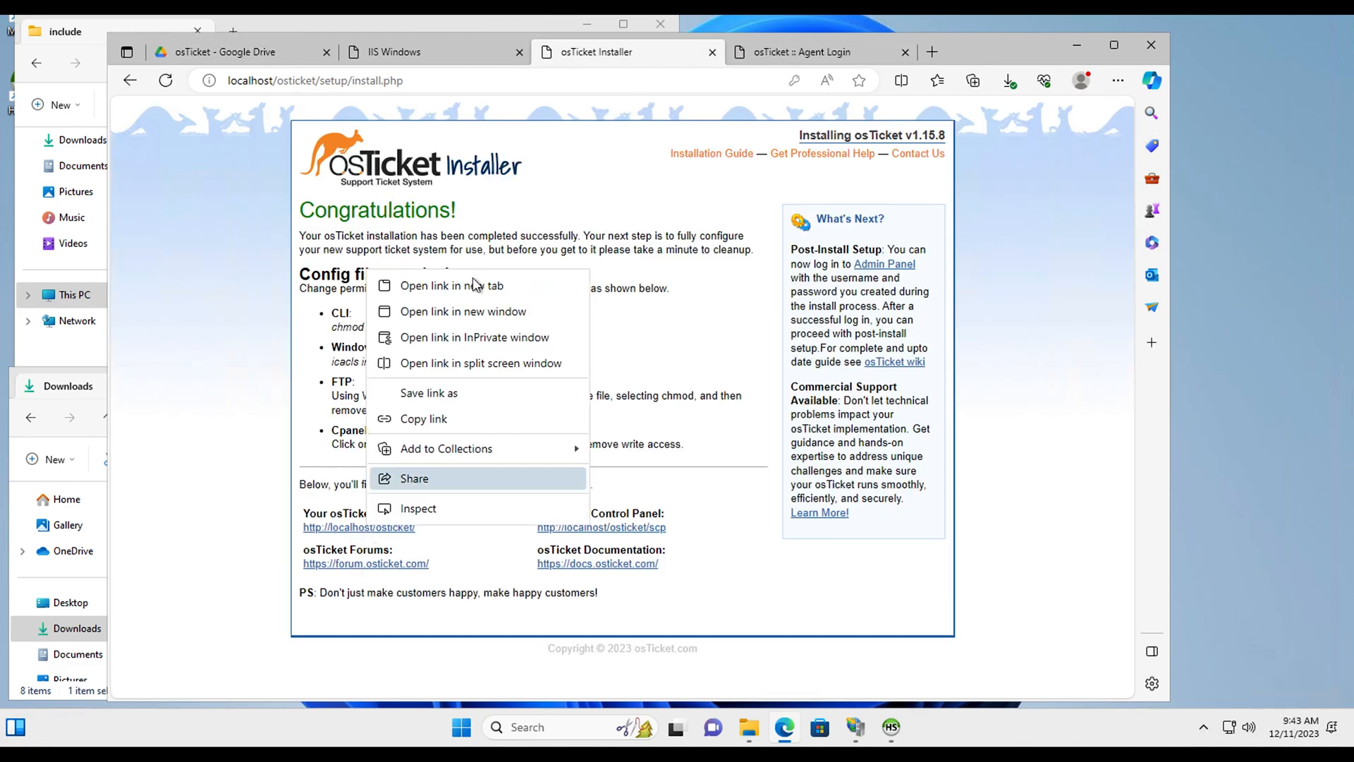
pyautogui.press('Escape')
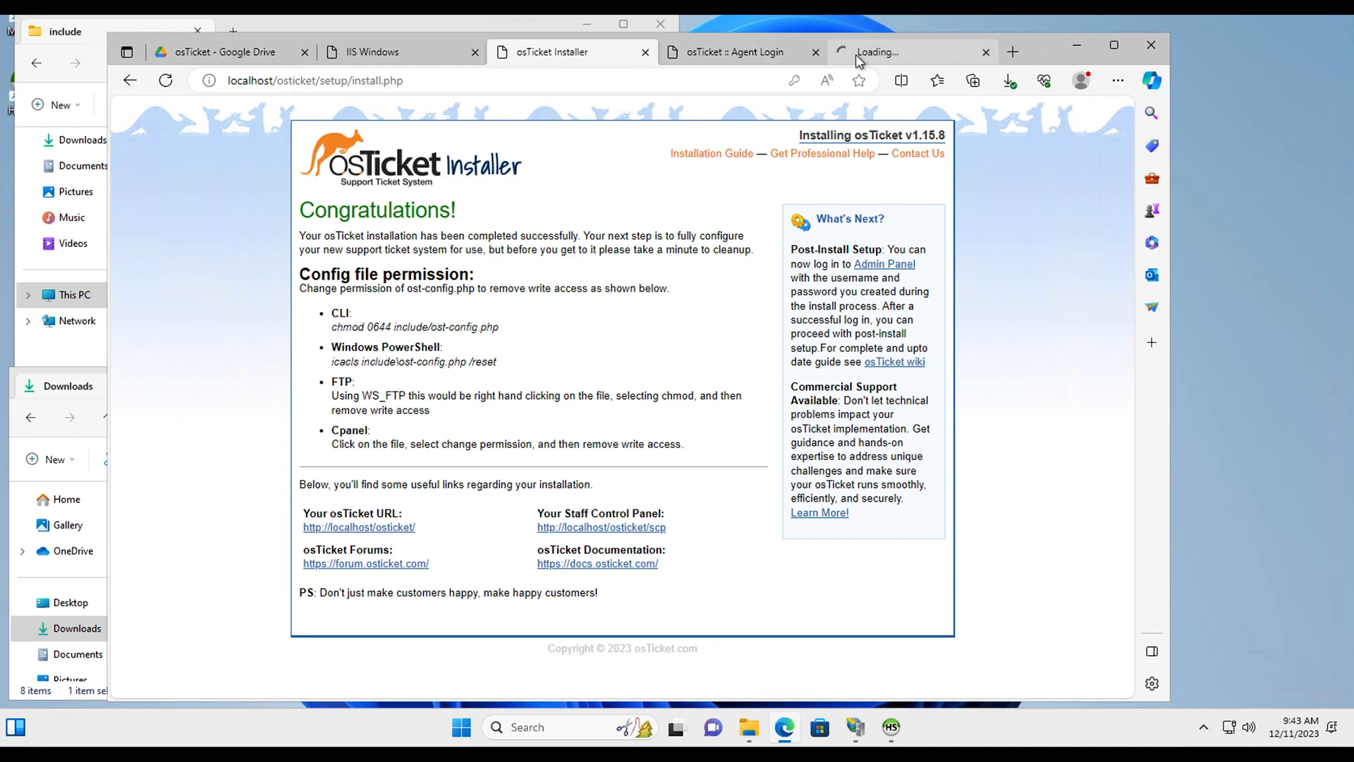
pyautogui.click(856, 54)
pyautogui.click(768, 51)
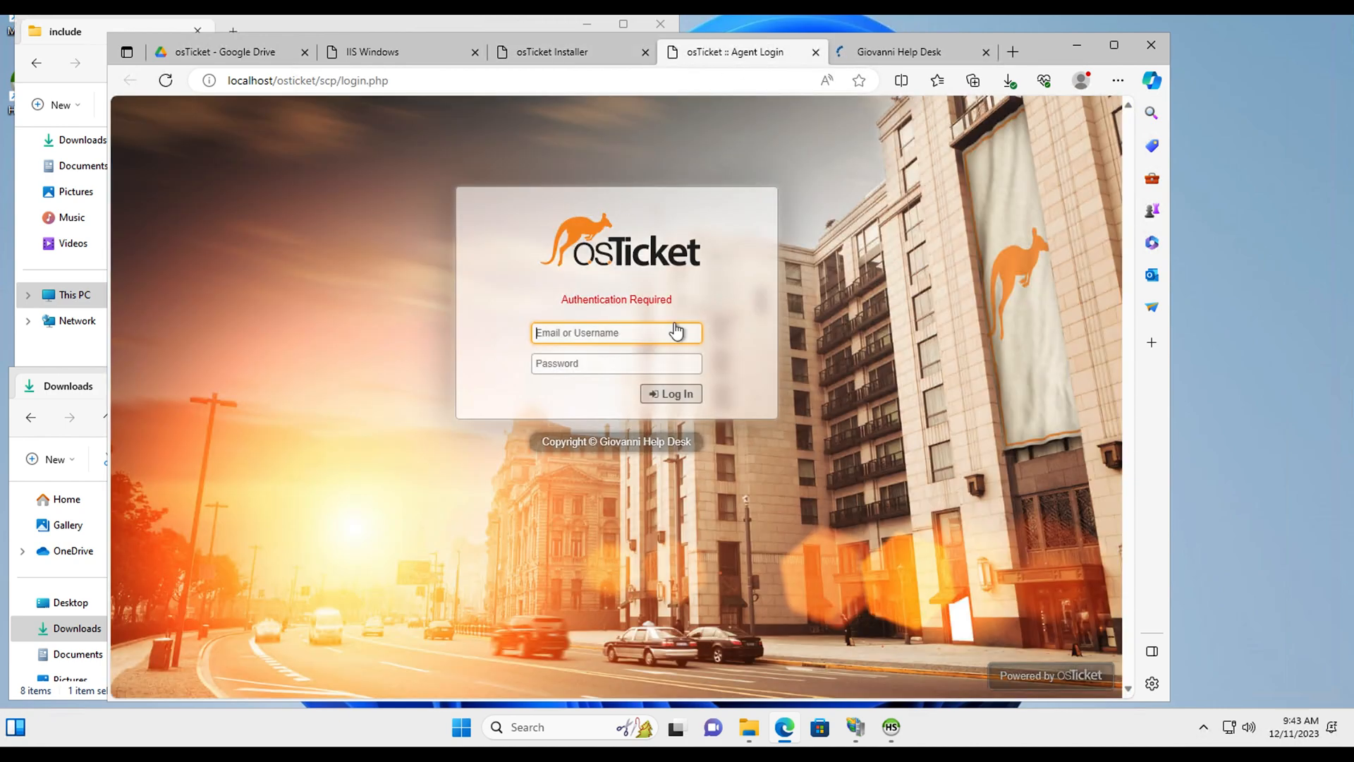
# Step: Log in as the agent with the saved username and password, then switch to the Support Center tab
pyautogui.click(615, 338)
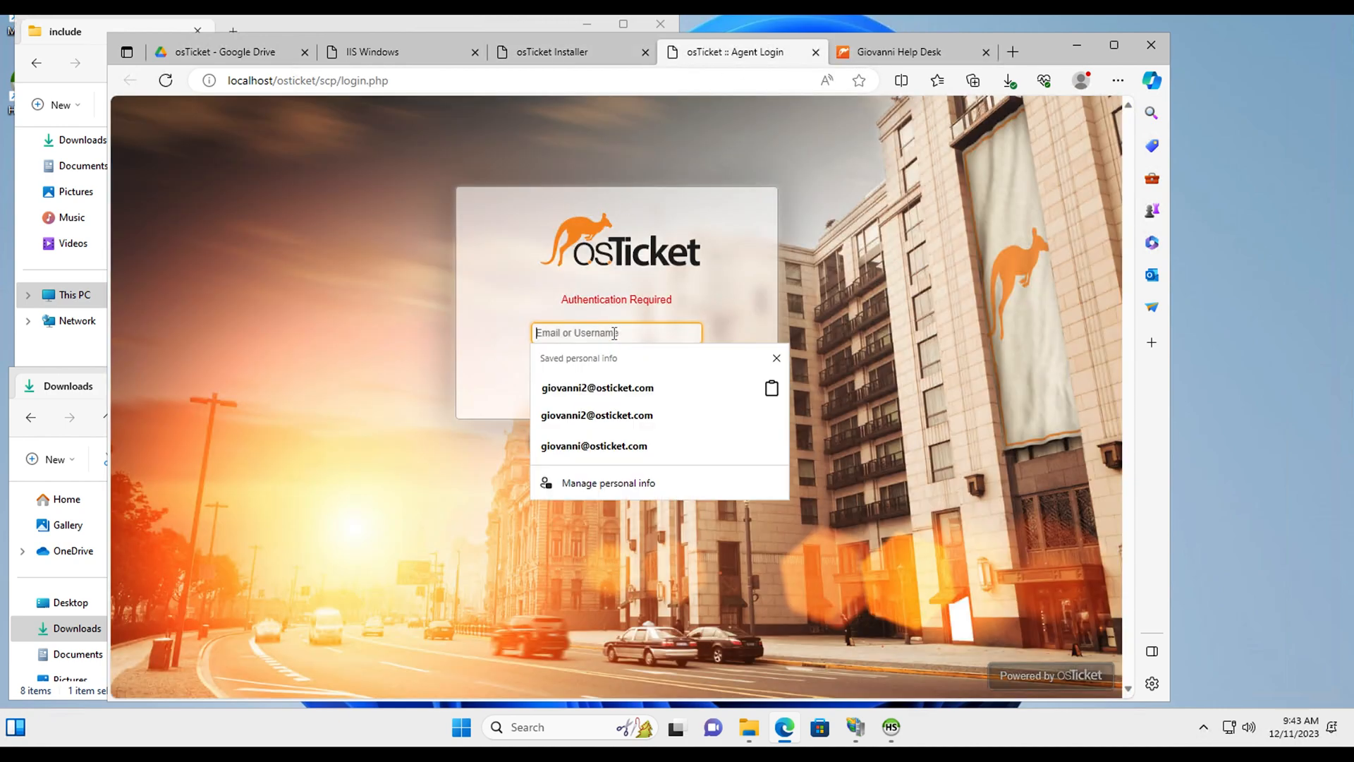
pyautogui.hotkey('ctrl', 'v')
pyautogui.click(511, 358)
pyautogui.click(565, 368)
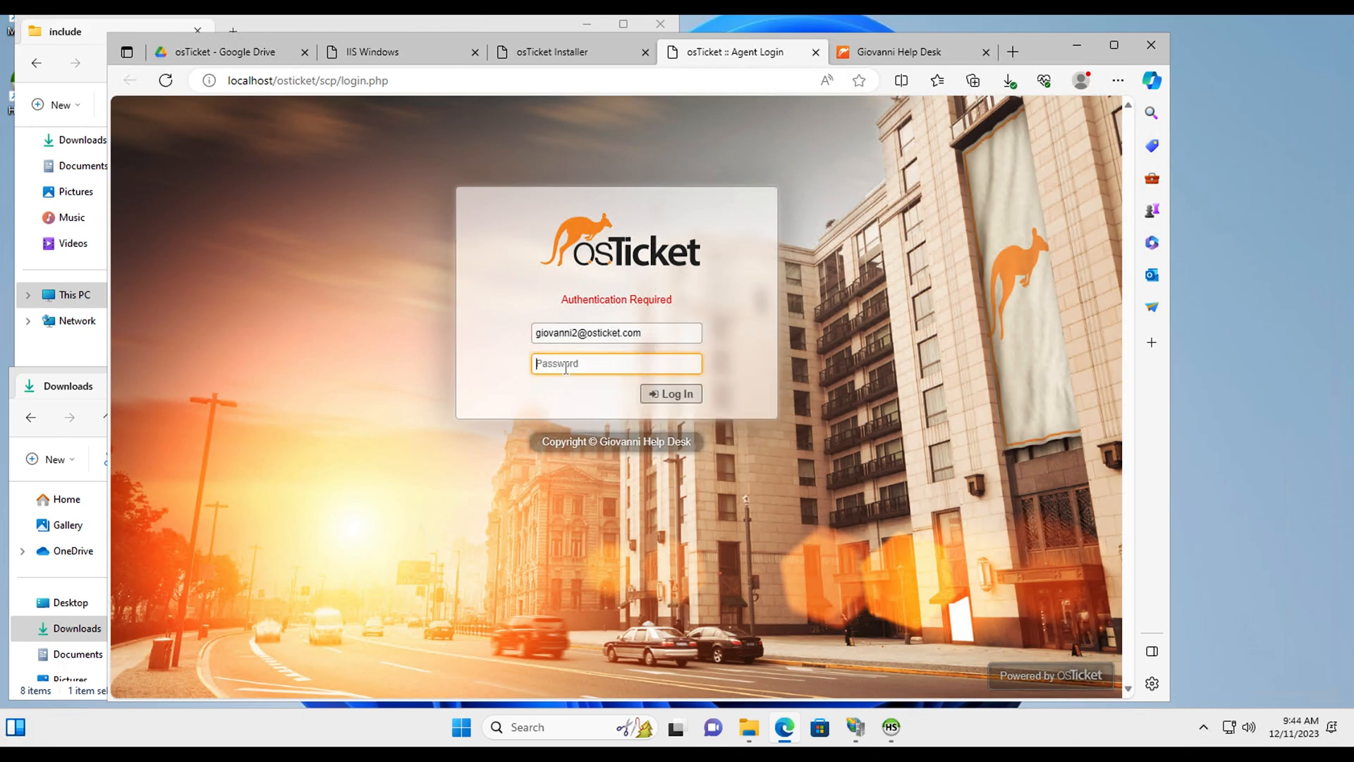
pyautogui.write('p')
pyautogui.click(688, 364)
pyautogui.click(664, 397)
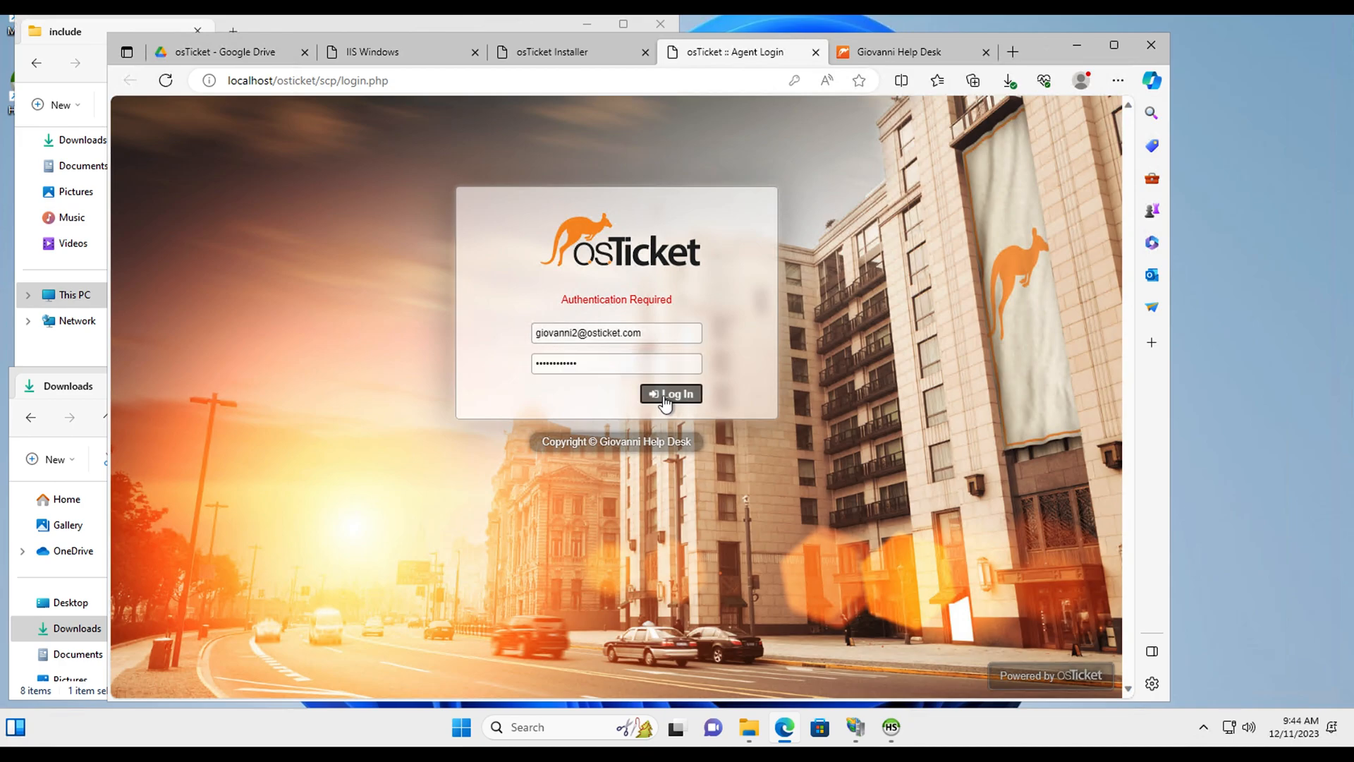
pyautogui.click(897, 50)
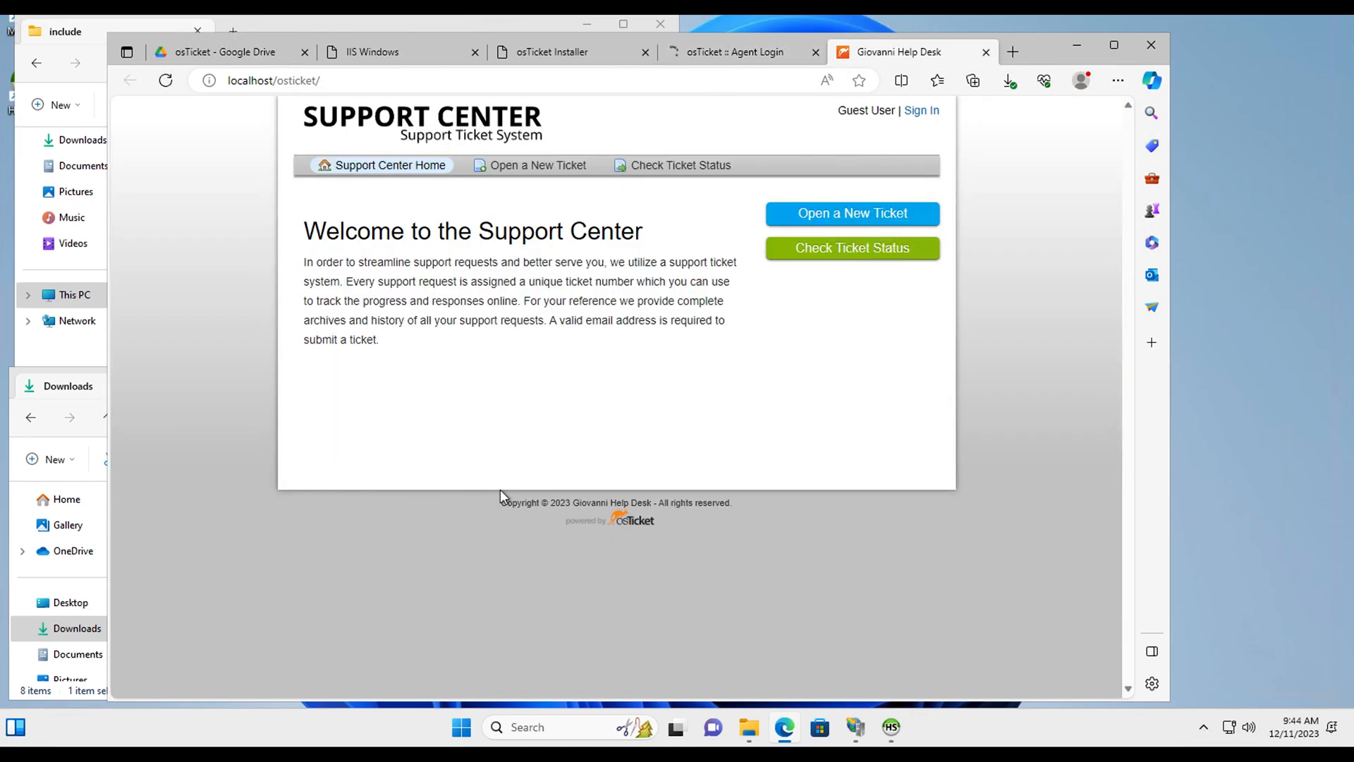
# Step: Return to the agent tab, dismiss the save-password prompt, and browse the System Settings and Preferences page
pyautogui.click(744, 51)
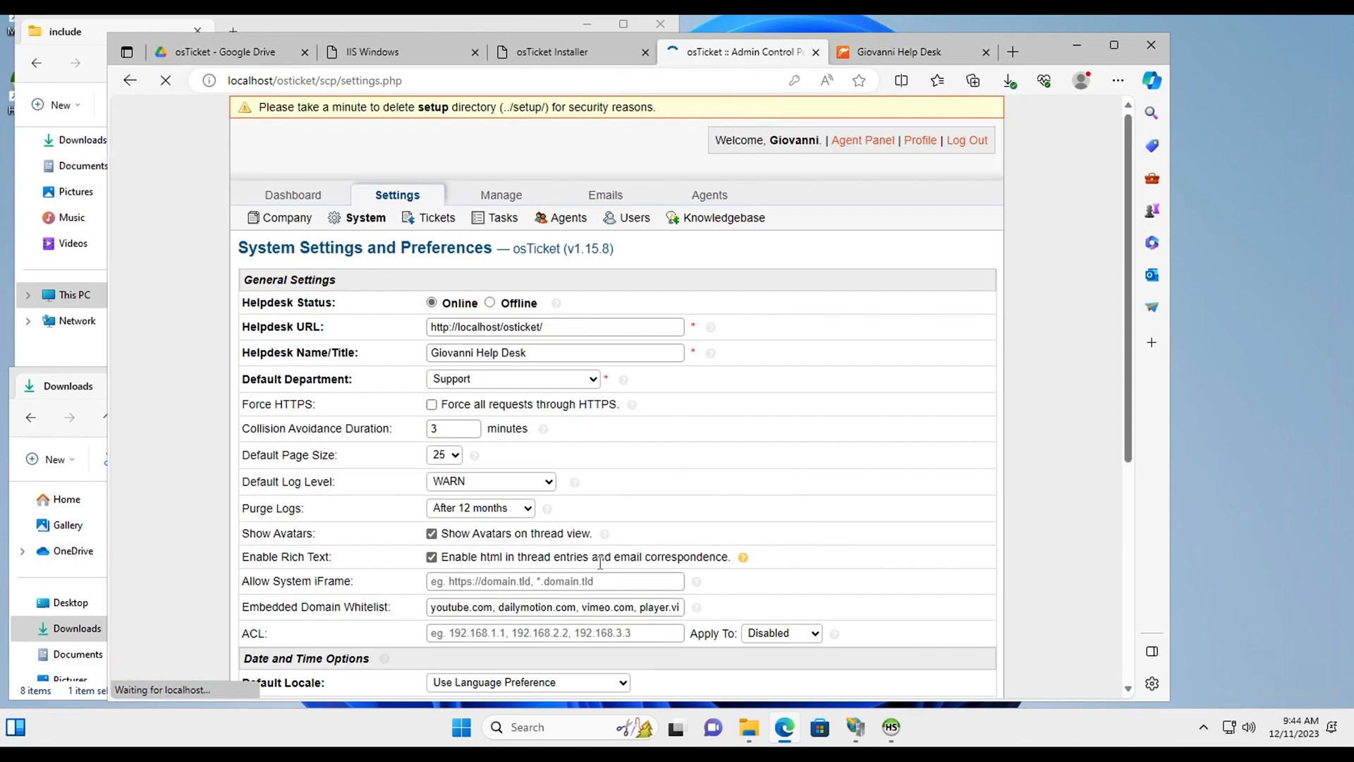
pyautogui.scroll(-3, 680, 487)
pyautogui.scroll(-3, 689, 501)
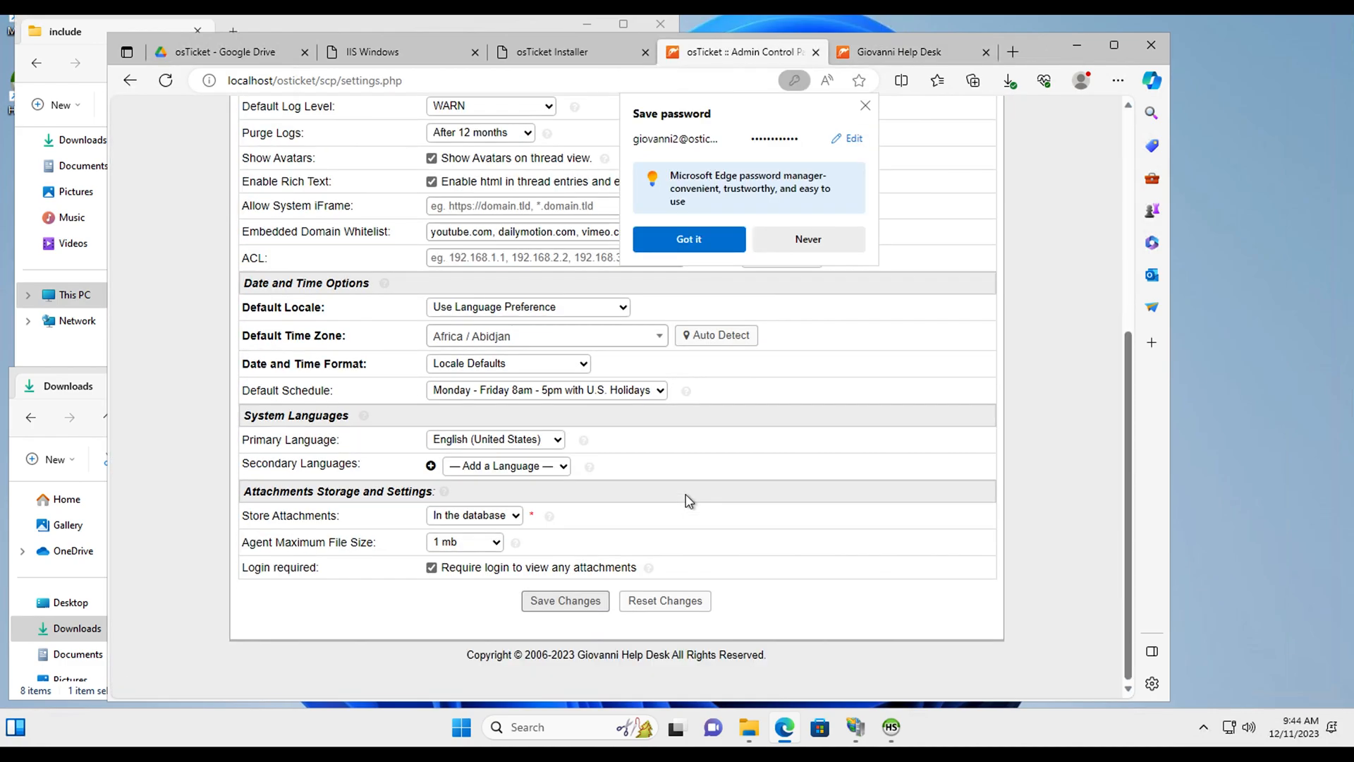
pyautogui.scroll(6, 689, 501)
pyautogui.scroll(-6, 689, 501)
pyautogui.scroll(6, 689, 502)
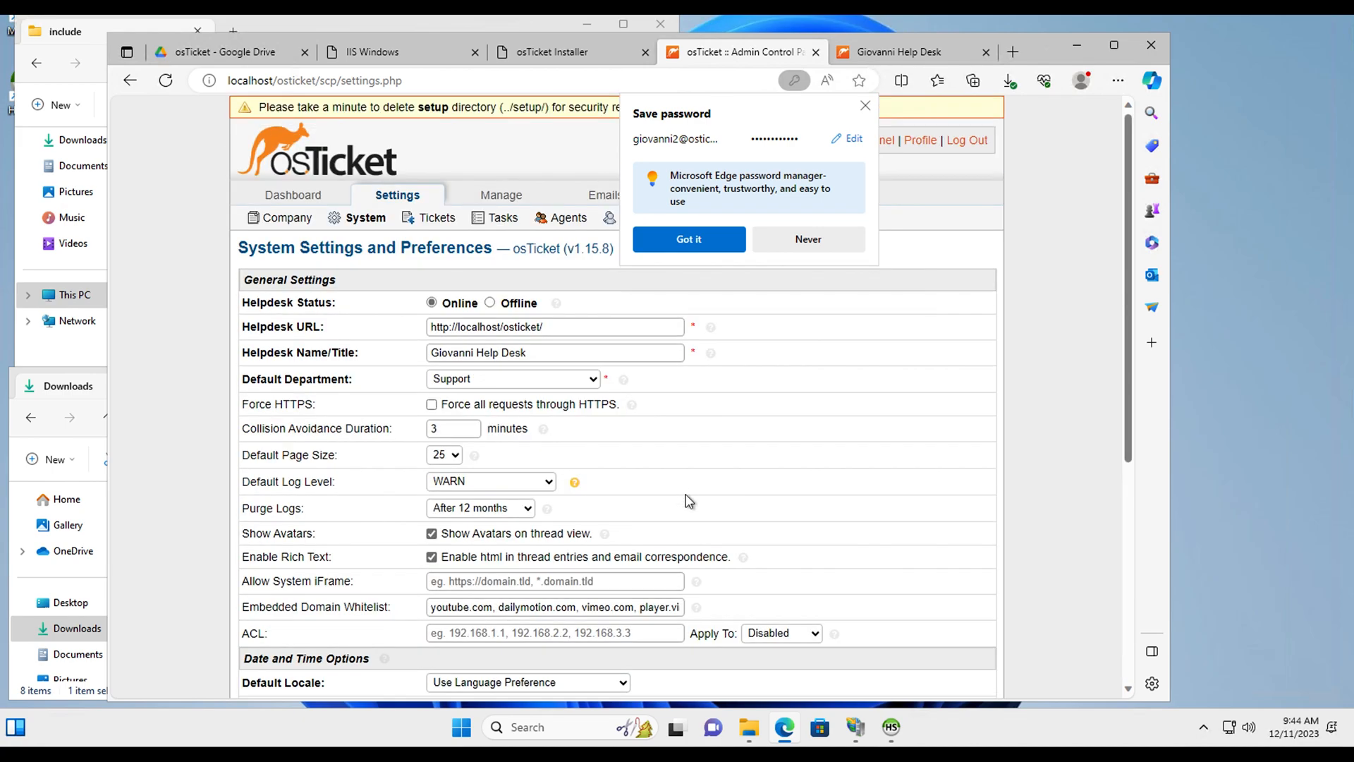
pyautogui.click(866, 105)
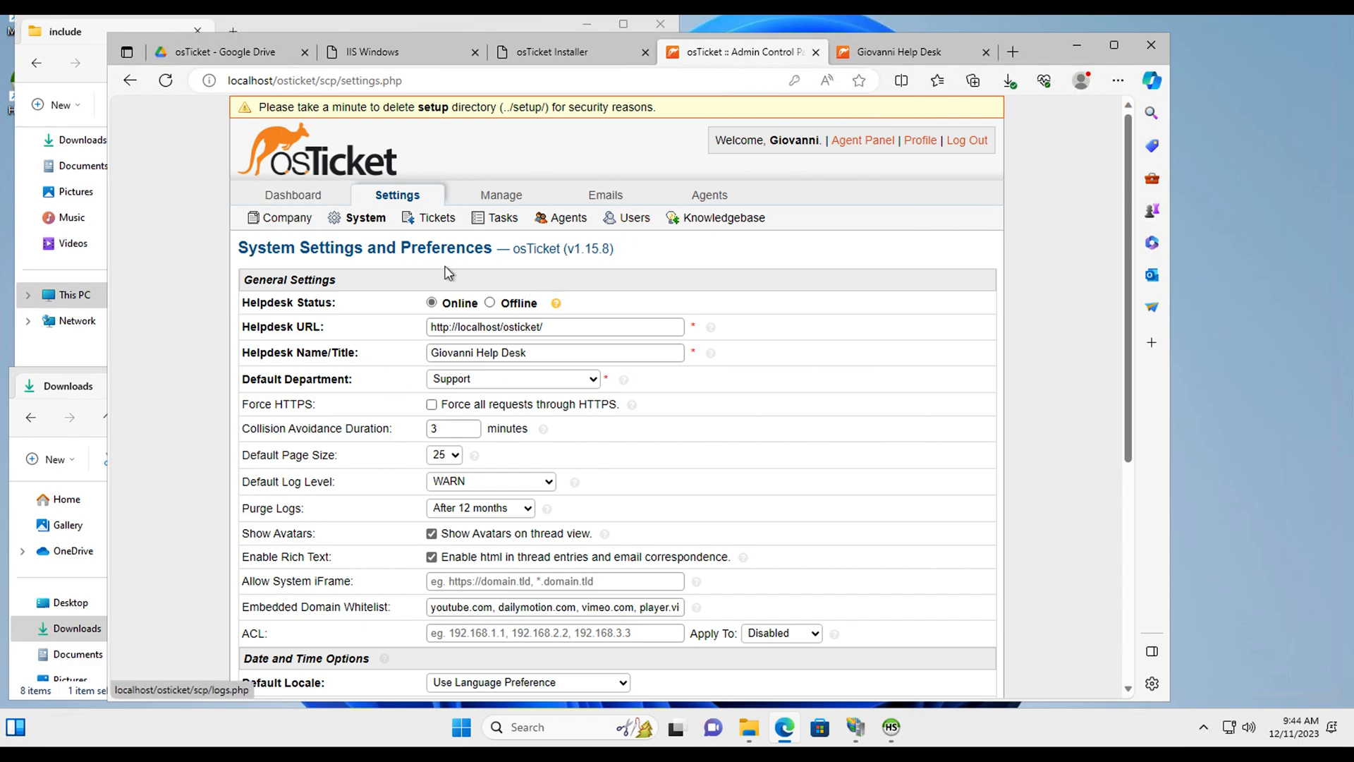
pyautogui.scroll(-5, 555, 303)
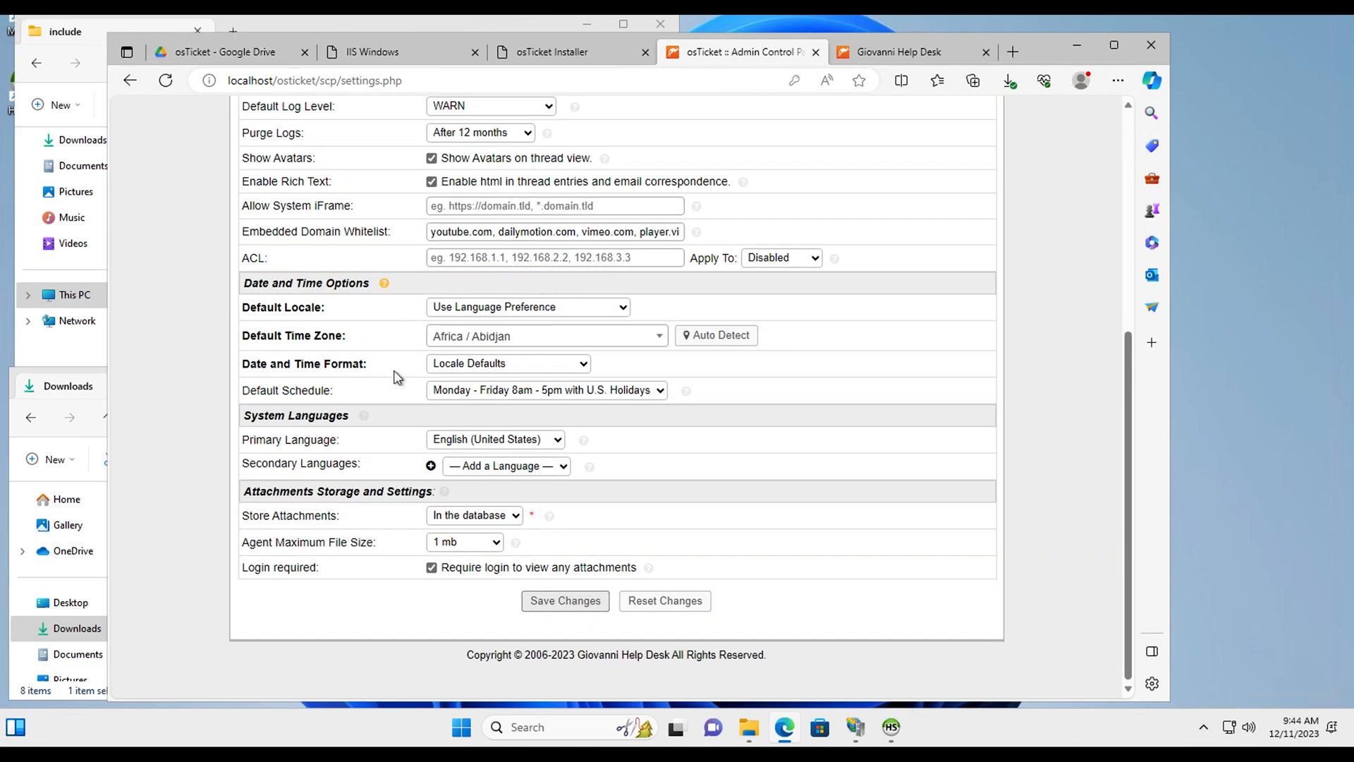
pyautogui.scroll(4, 423, 326)
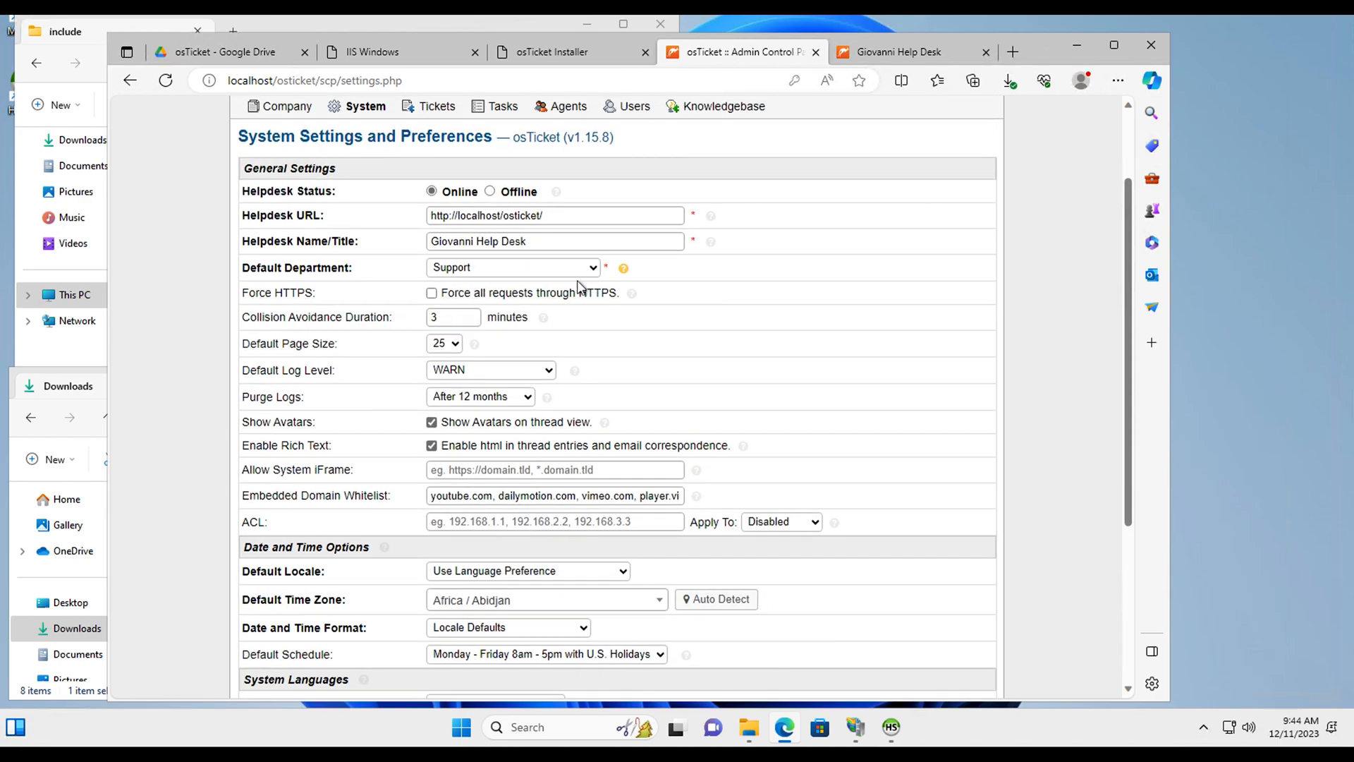
pyautogui.scroll(2, 578, 286)
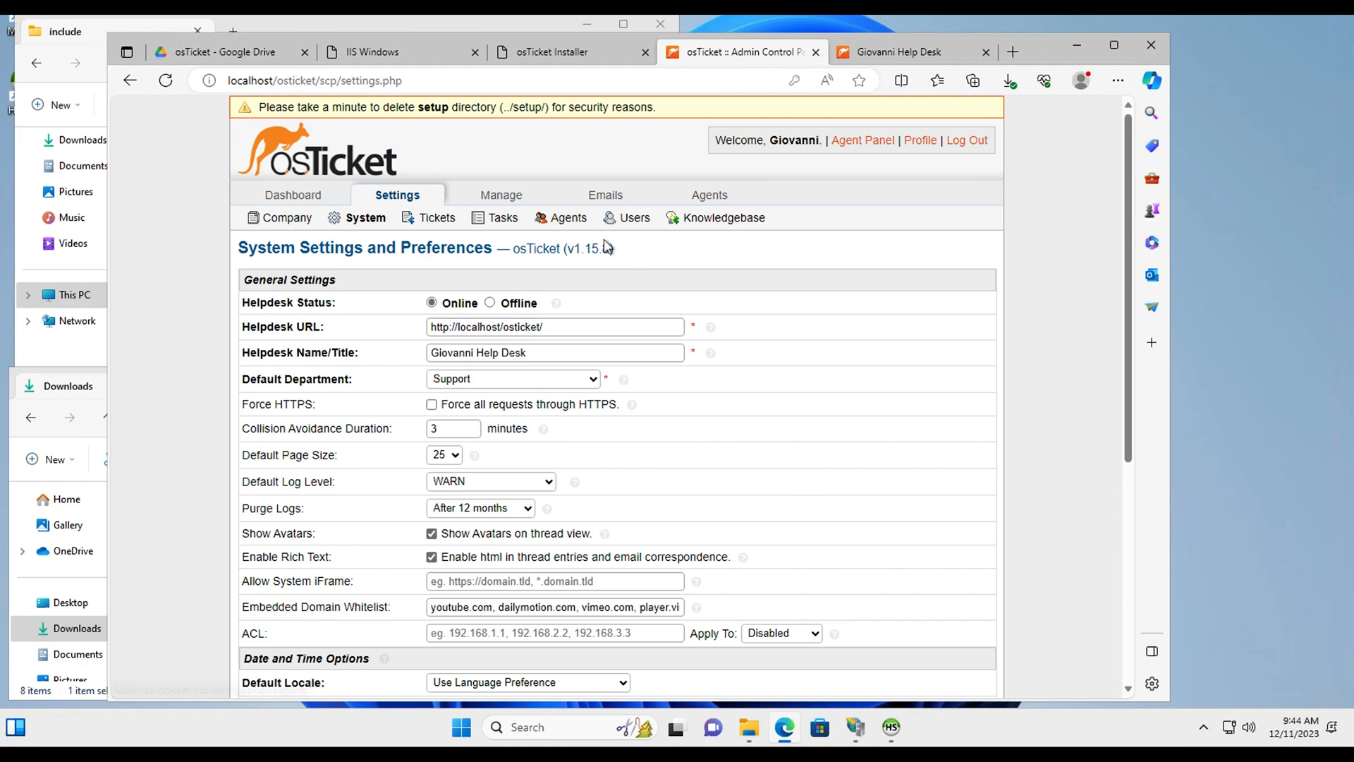
pyautogui.scroll(-2, 627, 254)
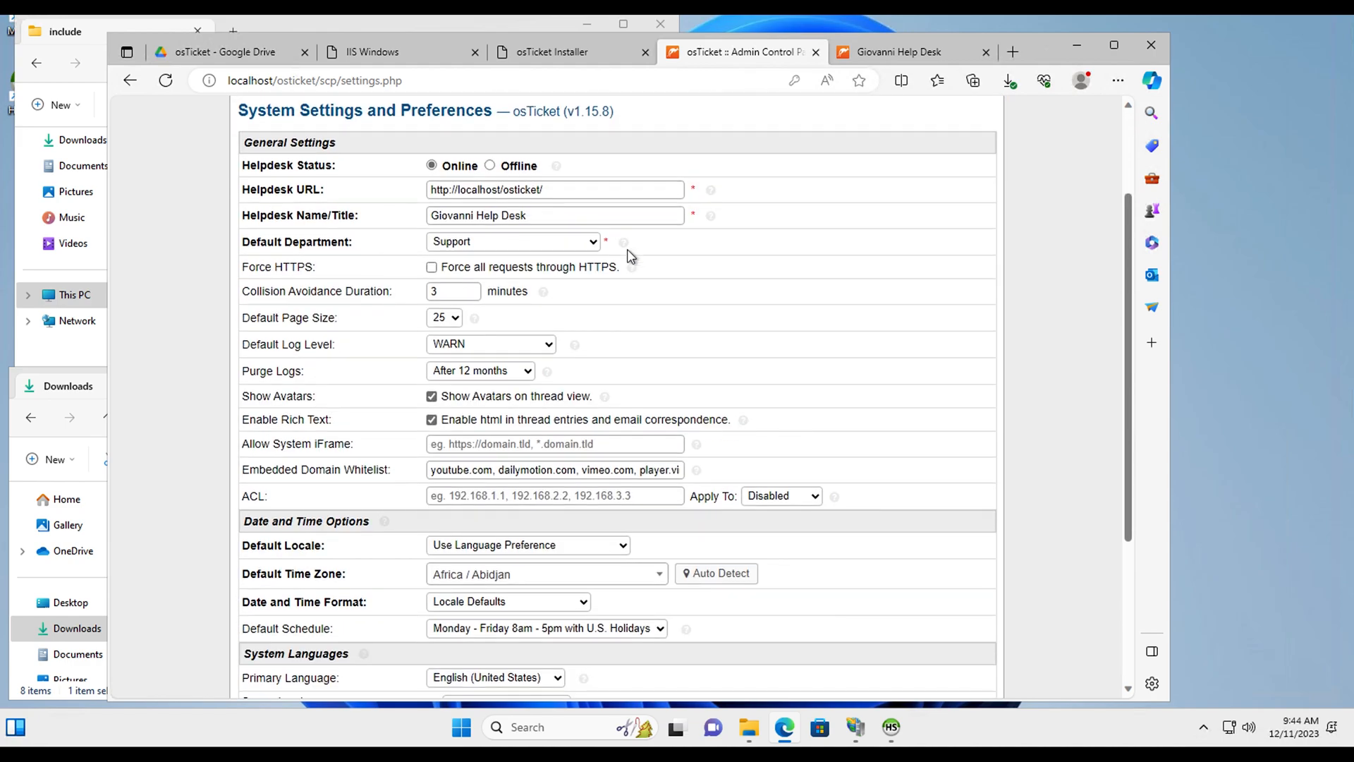
pyautogui.scroll(-3, 630, 256)
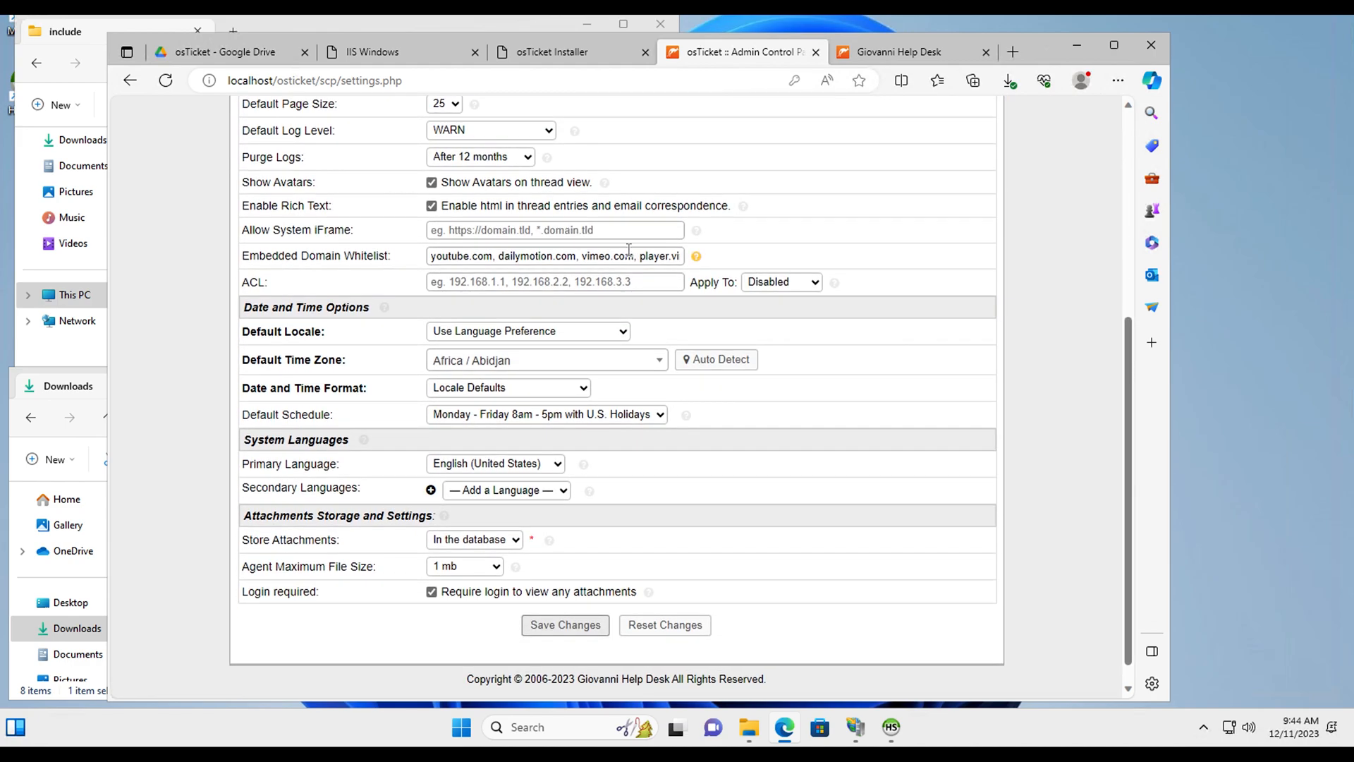
pyautogui.scroll(-1, 628, 250)
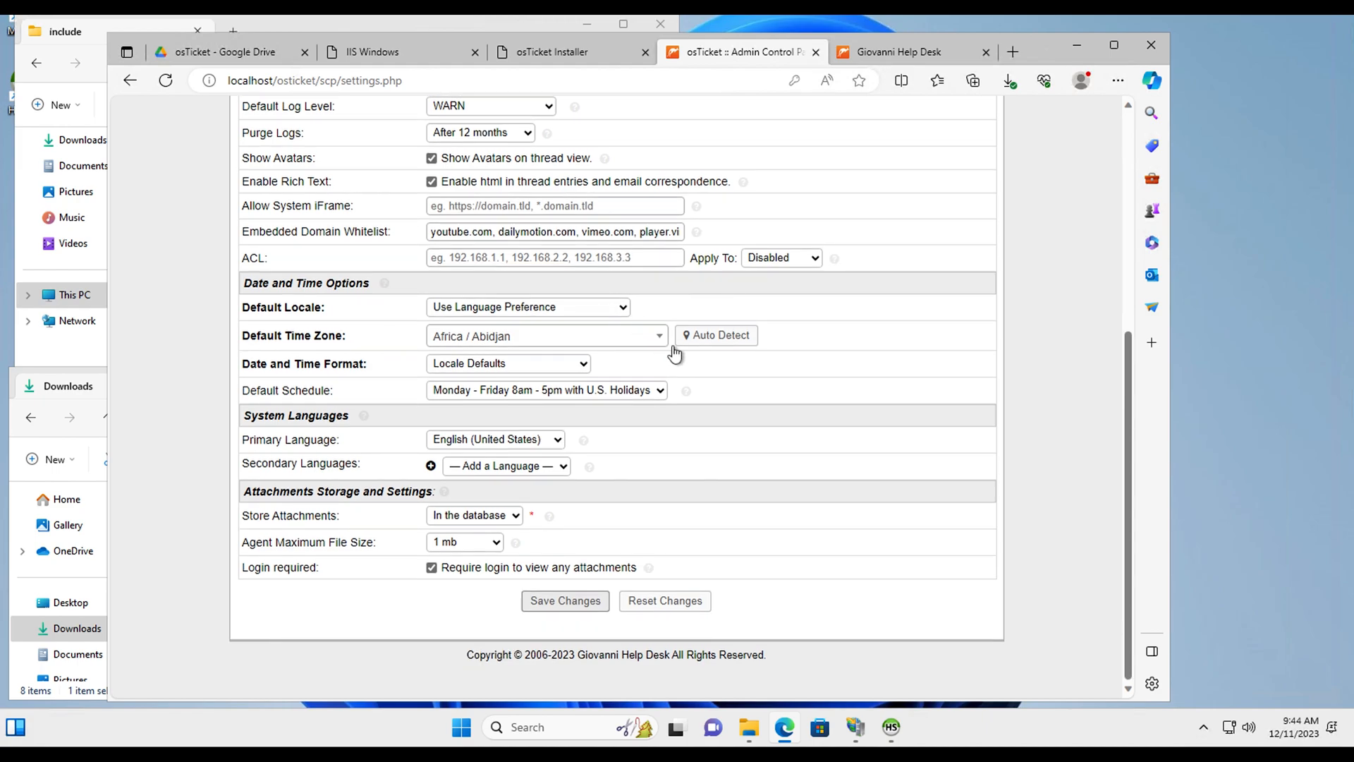